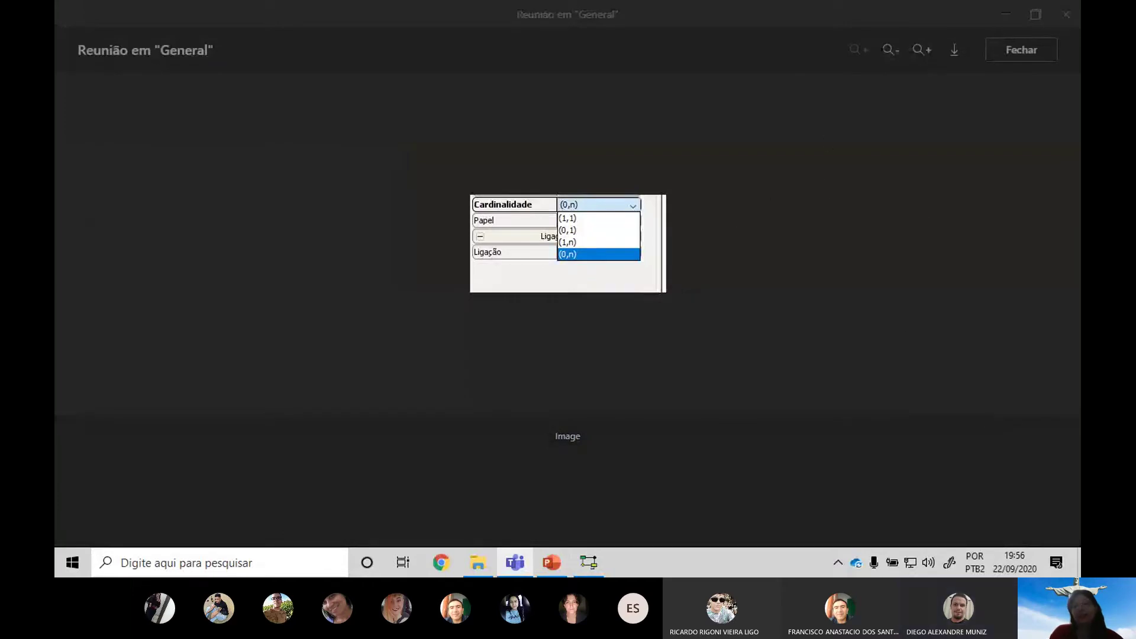
Close the enlarged Teams screenshot and bring the brModelo diagram to the front
left_click(960, 540)
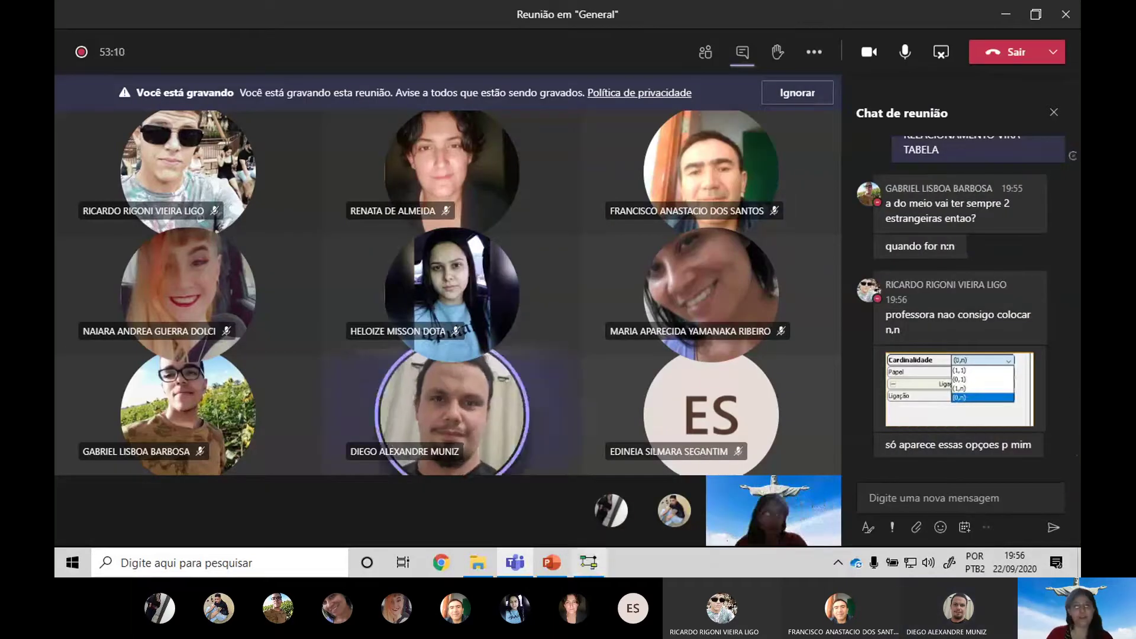
key("alt+Tab")
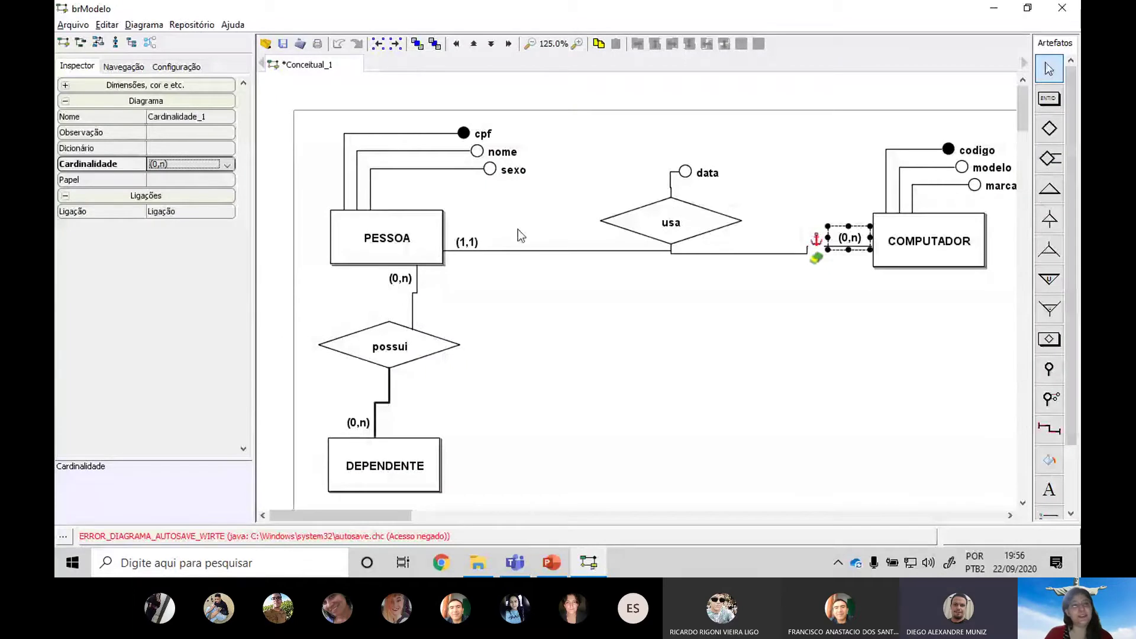
Change the PESSOA-side cardinality of usa from (1,1) to (0,n) and compare it with the COMPUTADOR side
left_click(470, 242)
left_click(179, 165)
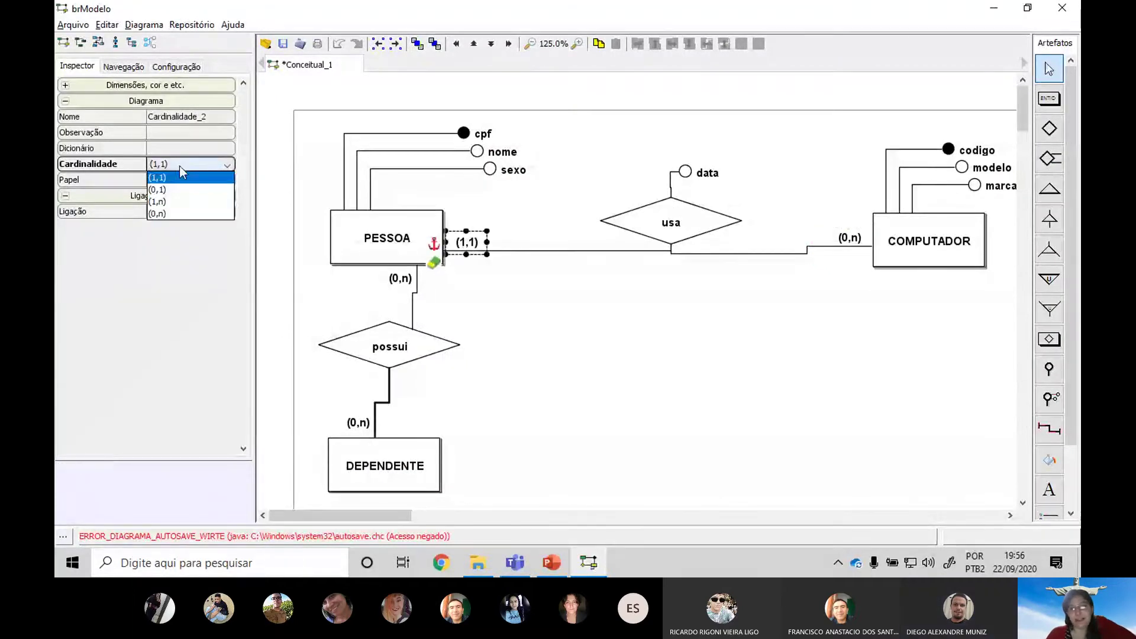
left_click(178, 190)
left_click(822, 242)
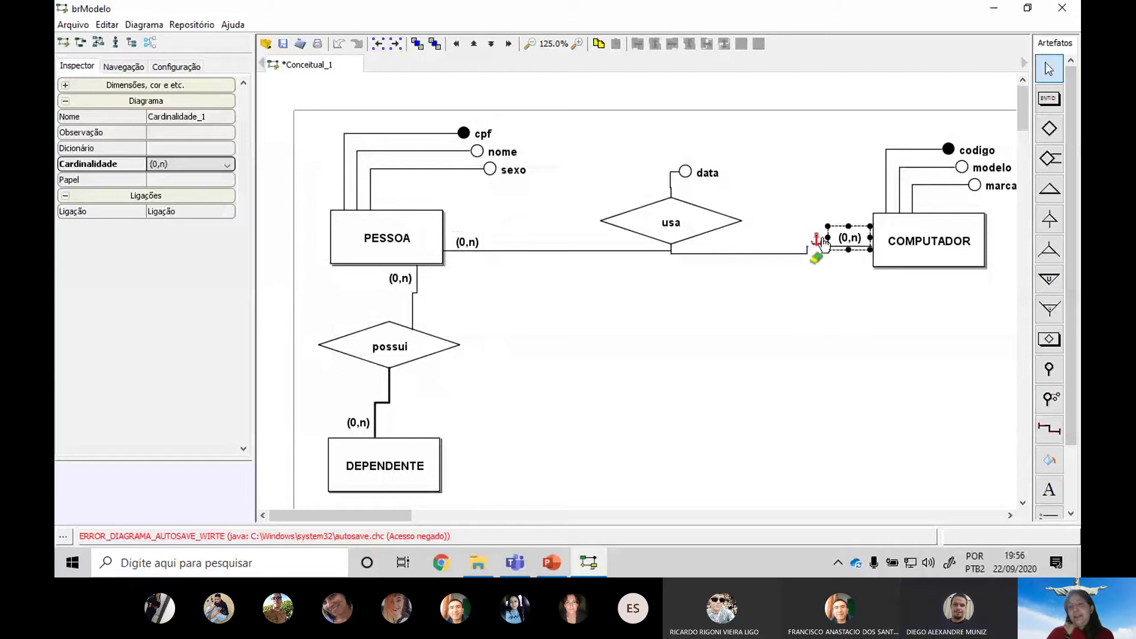
left_click(632, 466)
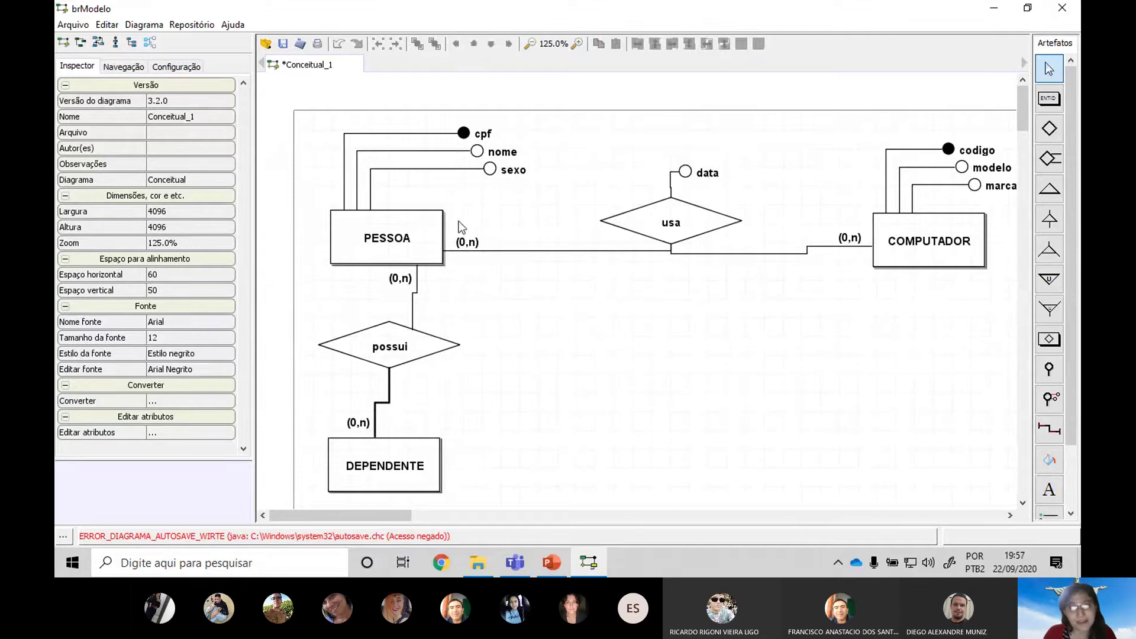
Recheck both usa labels, keeping (0,n) on the PESSOA side, and return to Teams
left_click(475, 248)
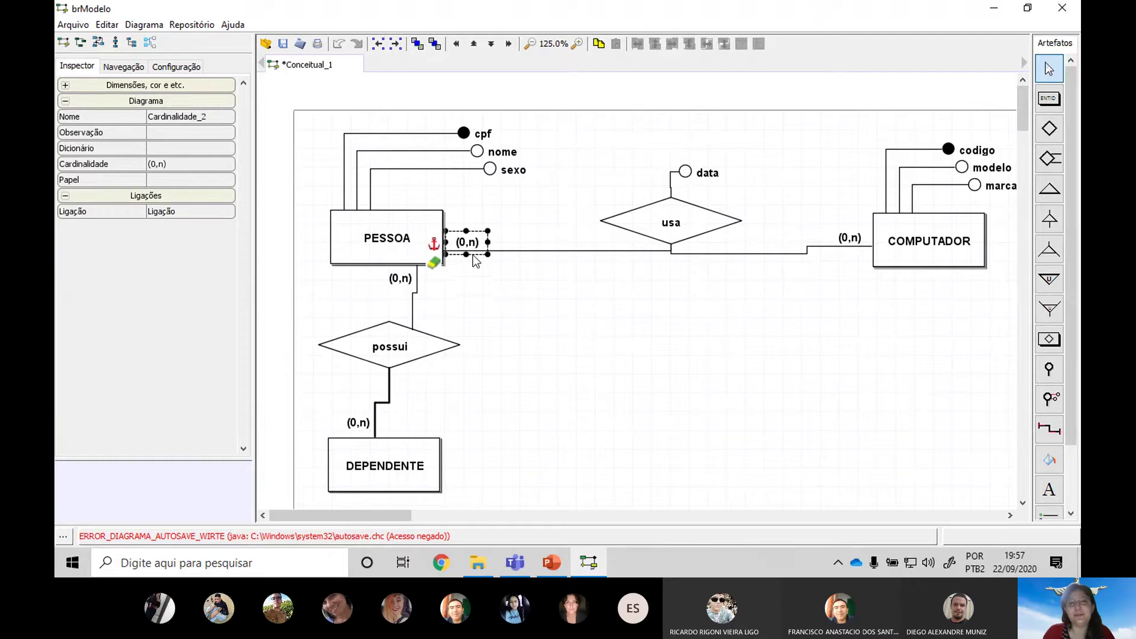
left_click(861, 243)
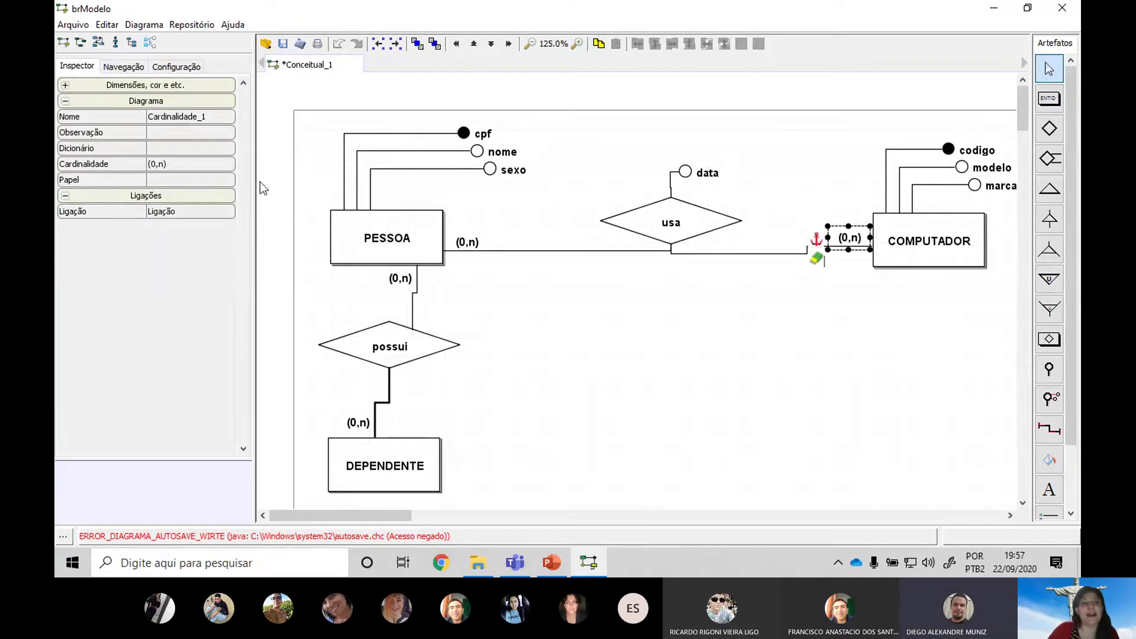
left_click(461, 235)
left_click(462, 238)
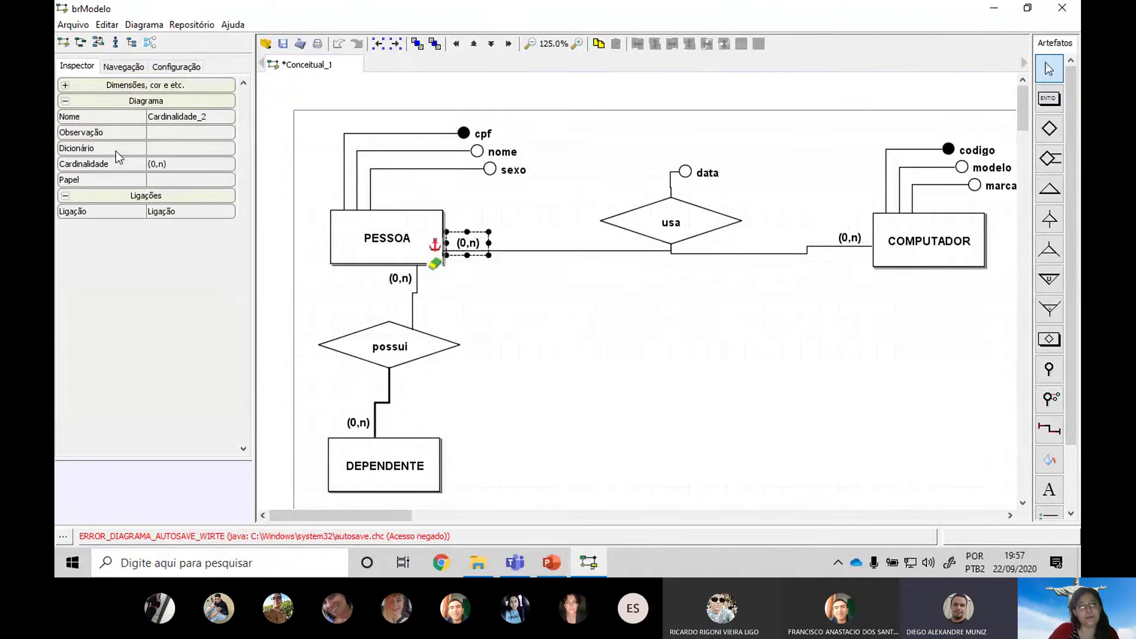
left_click(188, 163)
left_click(190, 162)
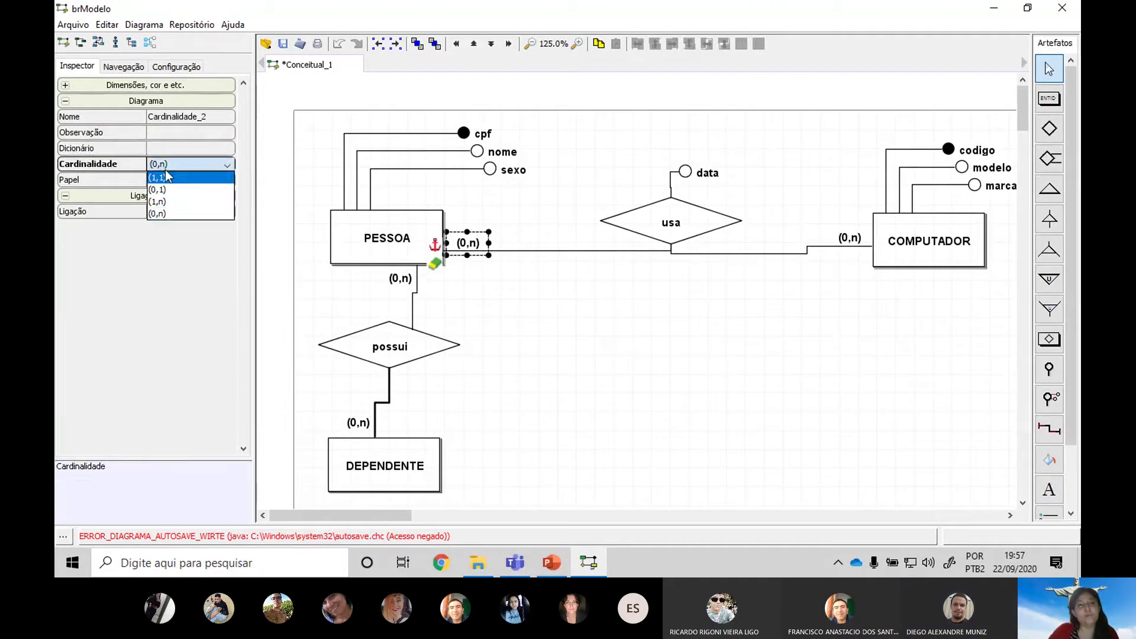
left_click(165, 168)
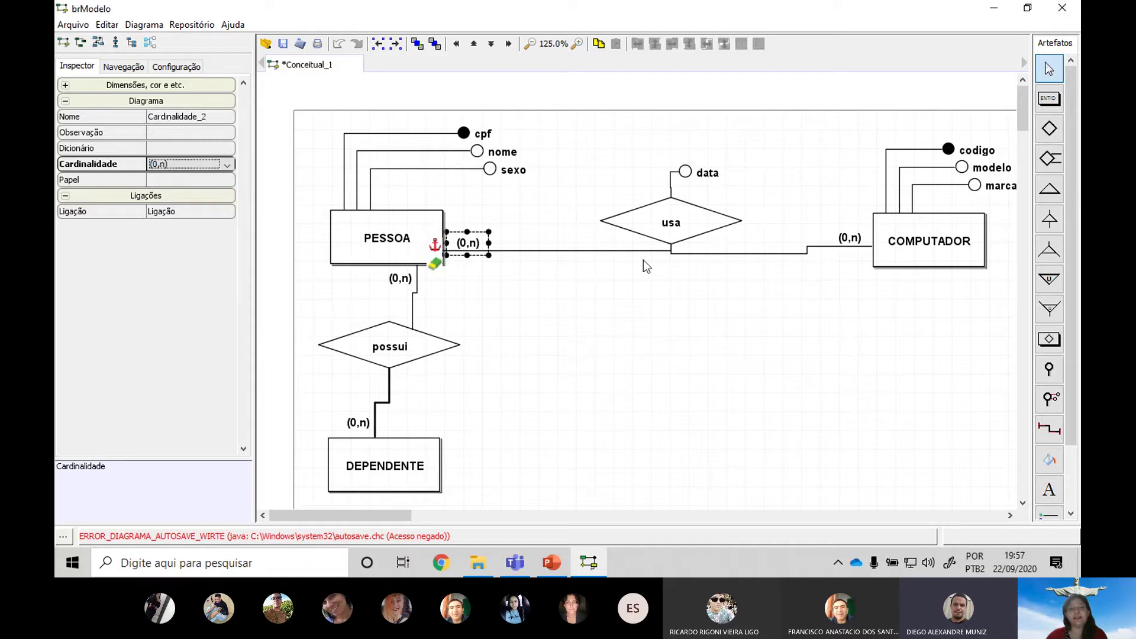
key("alt+Tab")
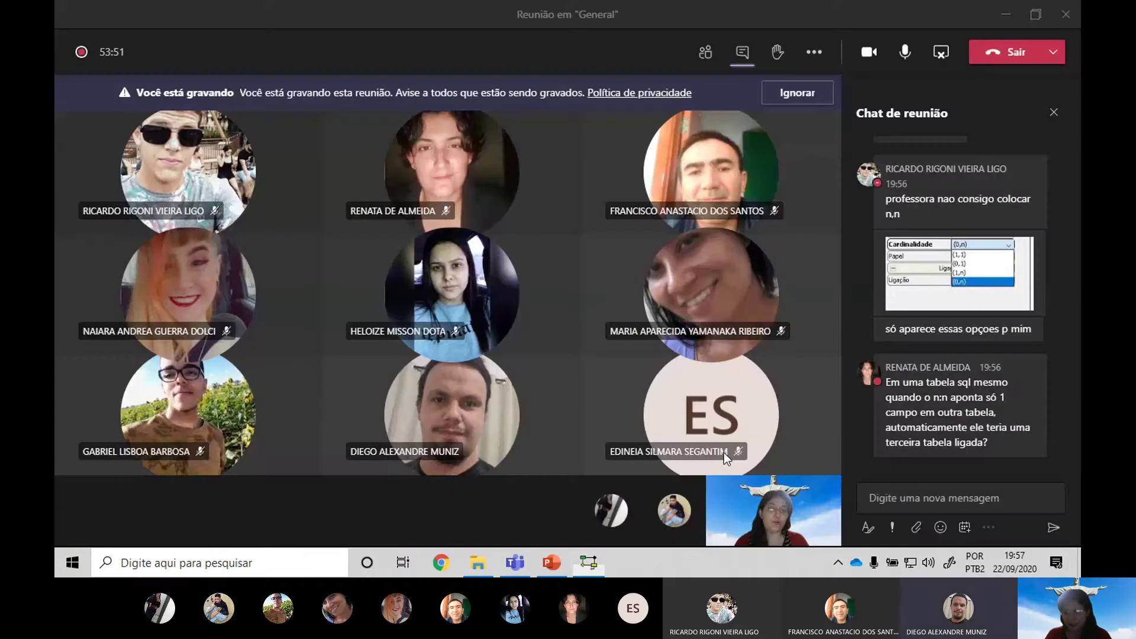
Glance at the brModelo diagram, then post 'n,n' as a reply in the Teams meeting chat
key("alt+Tab")
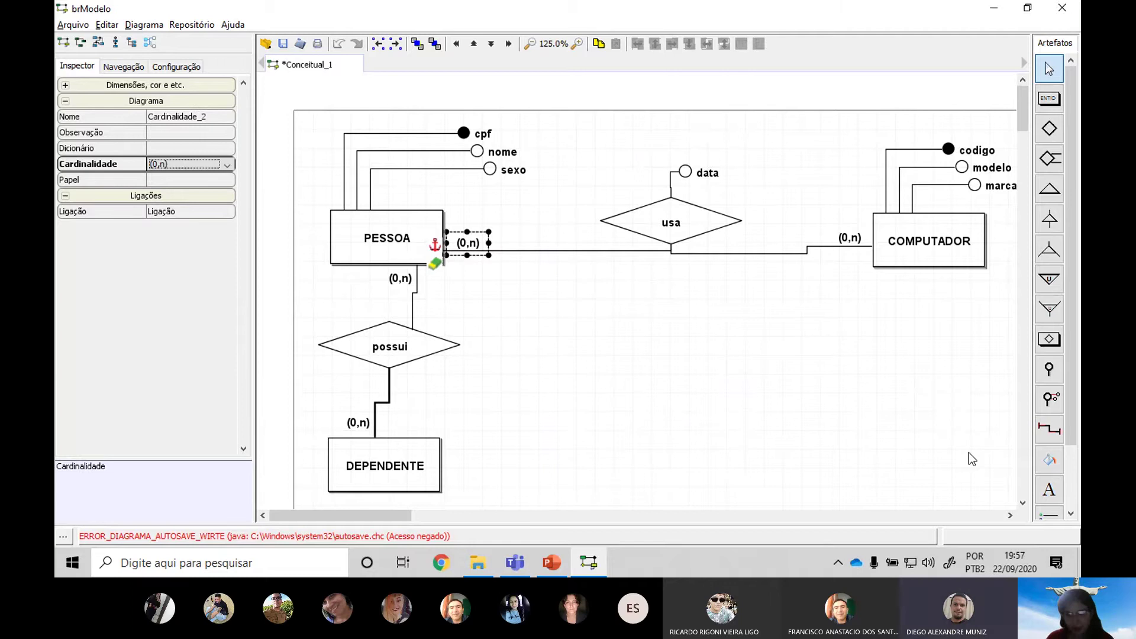
key("alt+Tab")
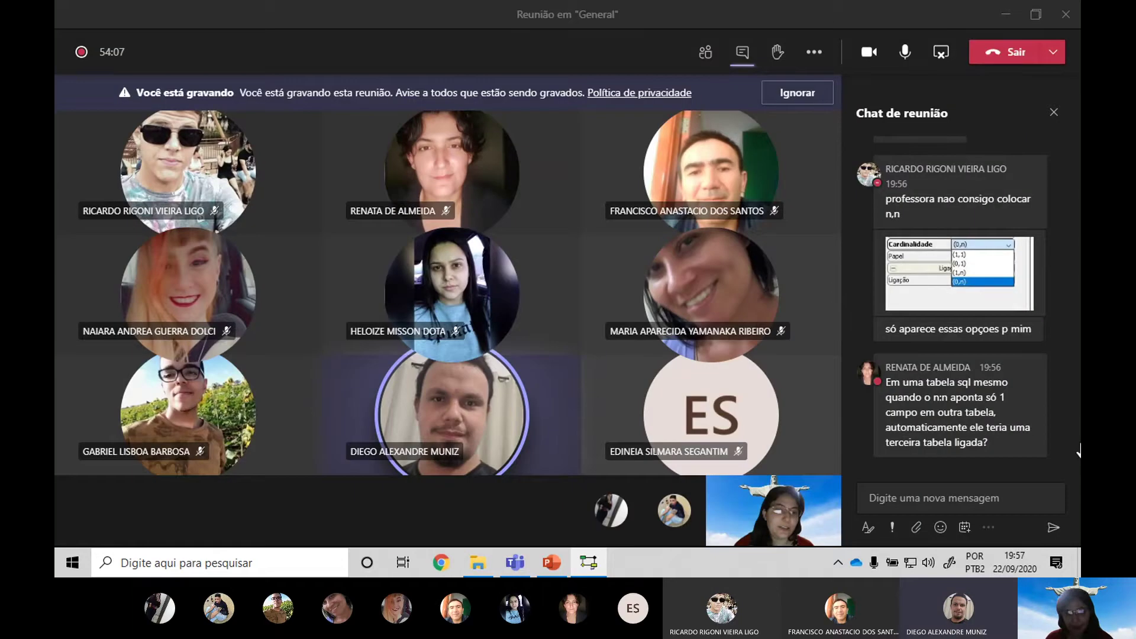
left_click(958, 507)
type("n,n")
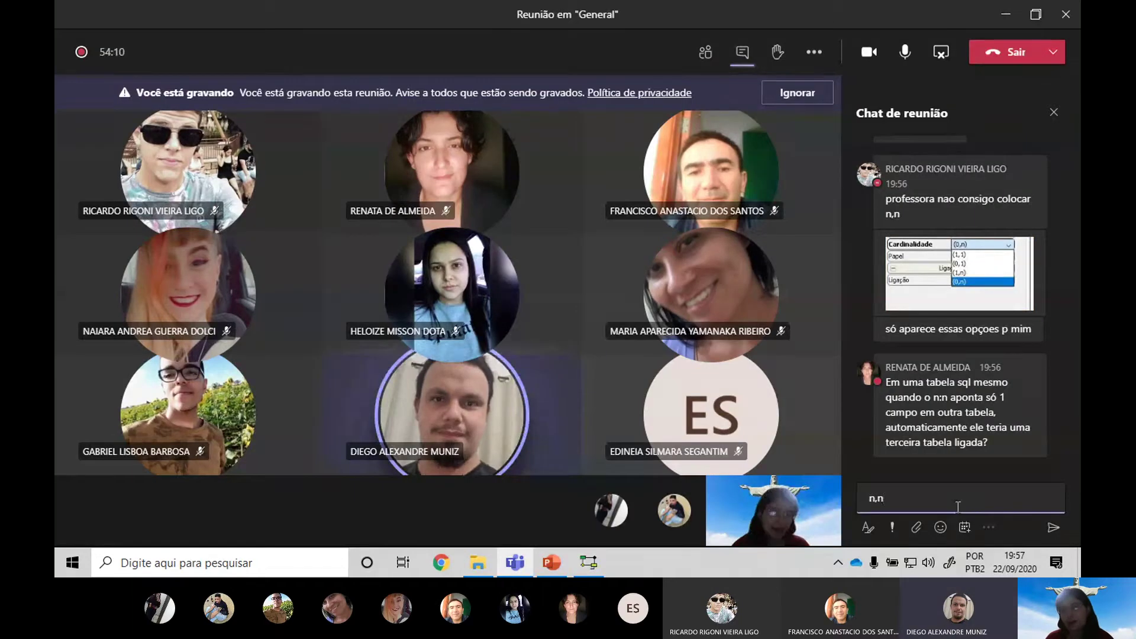
key("BackSpace")
key("BackSpace")
key("BackSpace")
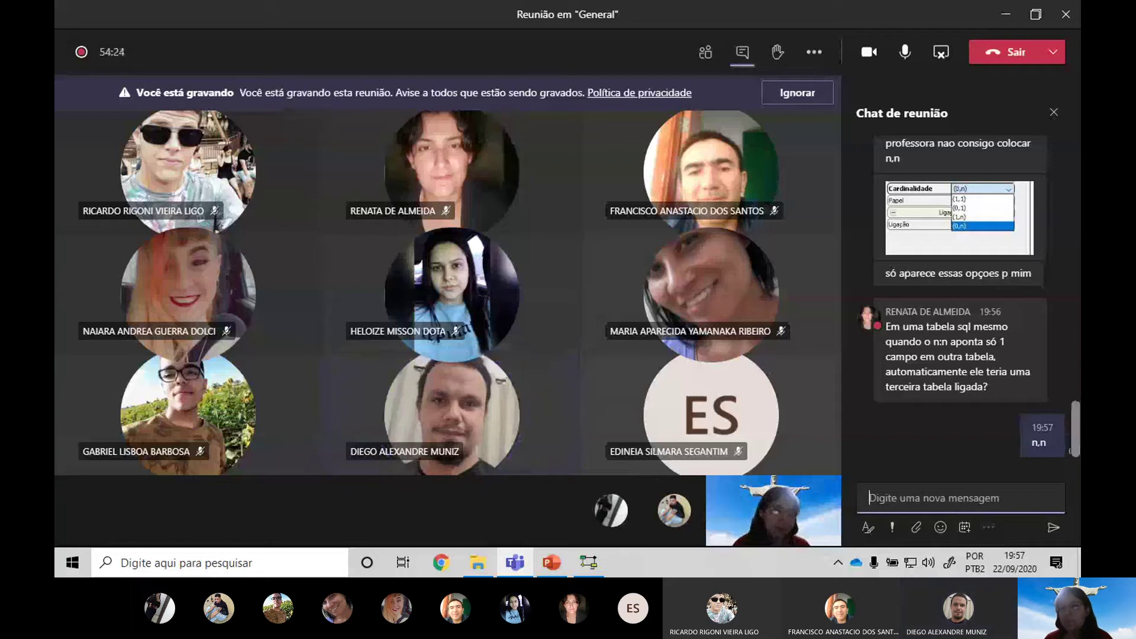
Clear the selection on the brModelo diagram and switch to the PowerPoint slides
key("alt+Tab")
left_click(654, 472)
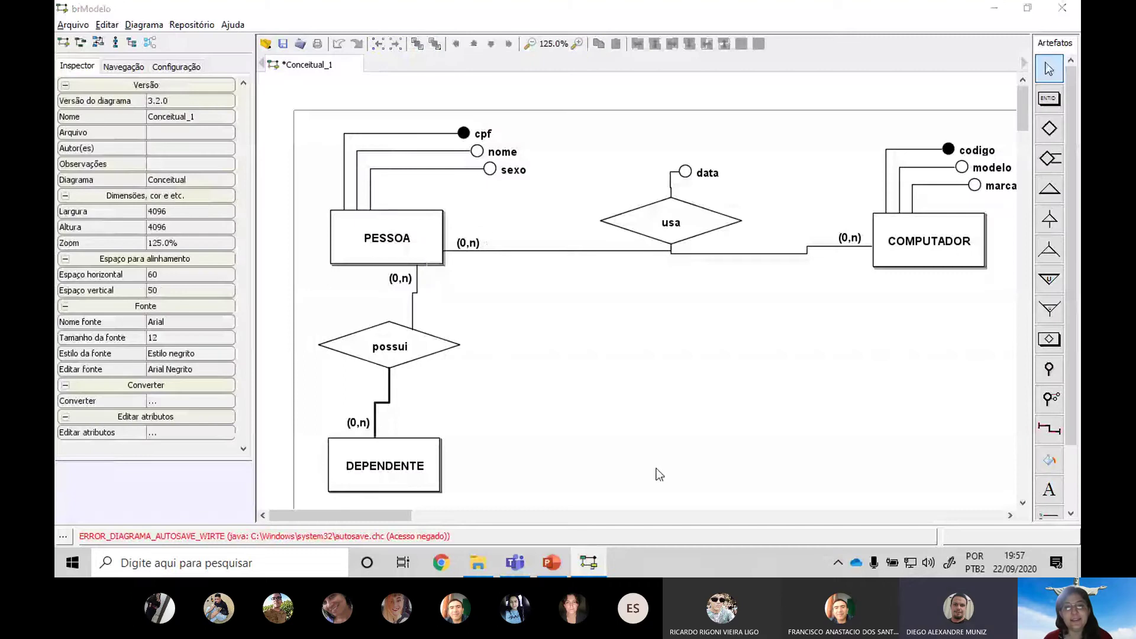
key("alt+Tab")
key("Tab")
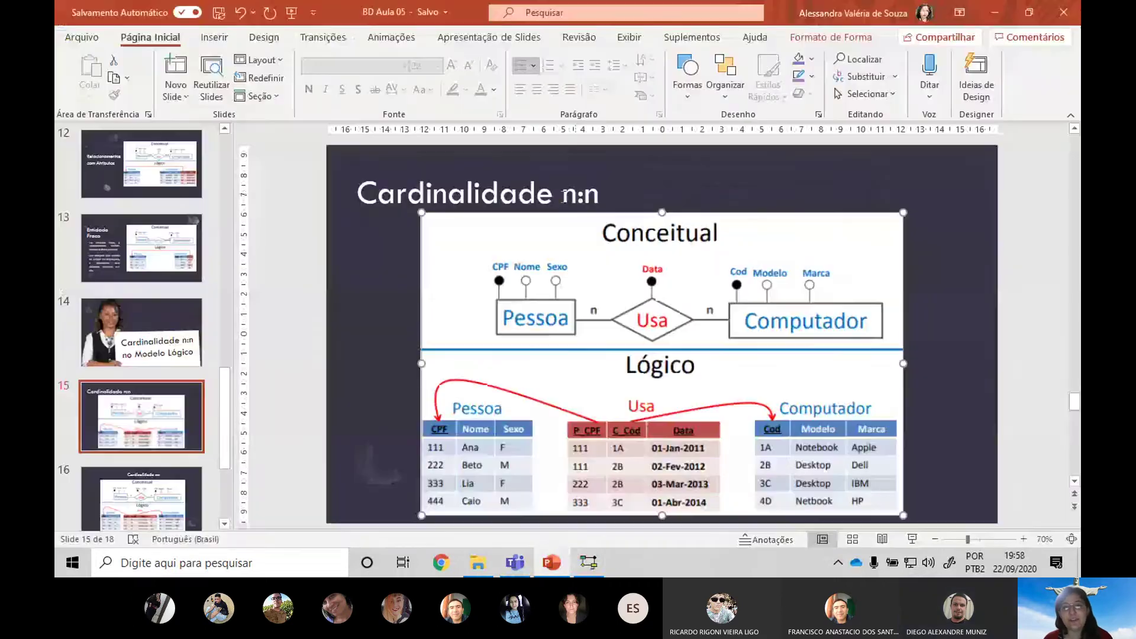
Append '(muitos-para-muitos)' after 'n:n' in slide 15's title, then select the diagram picture
left_click(622, 201)
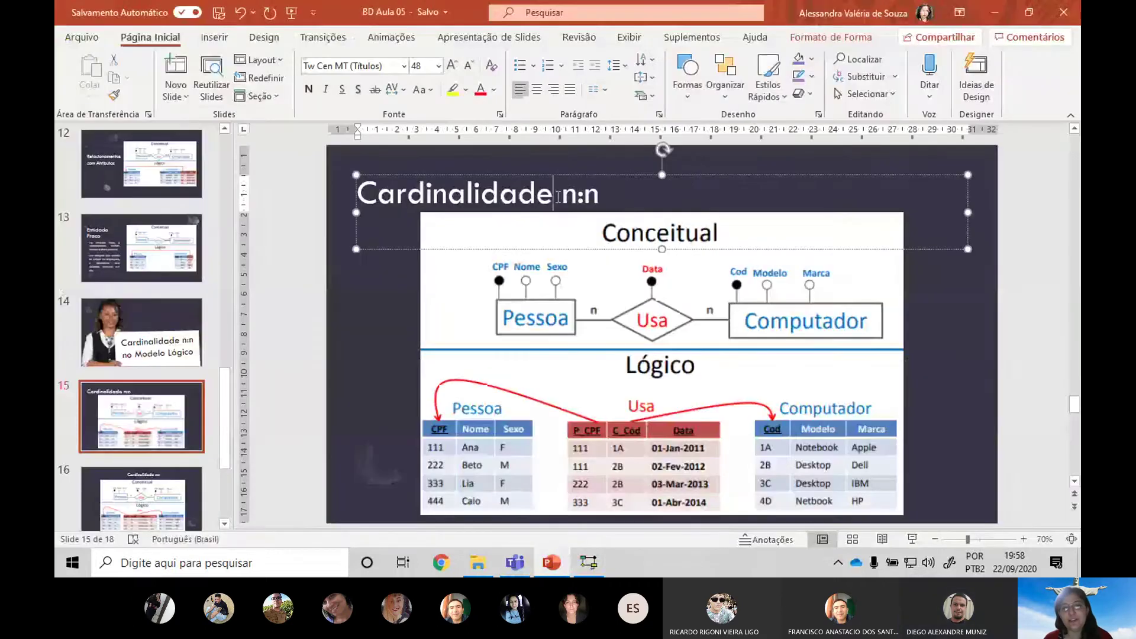
type("(mu")
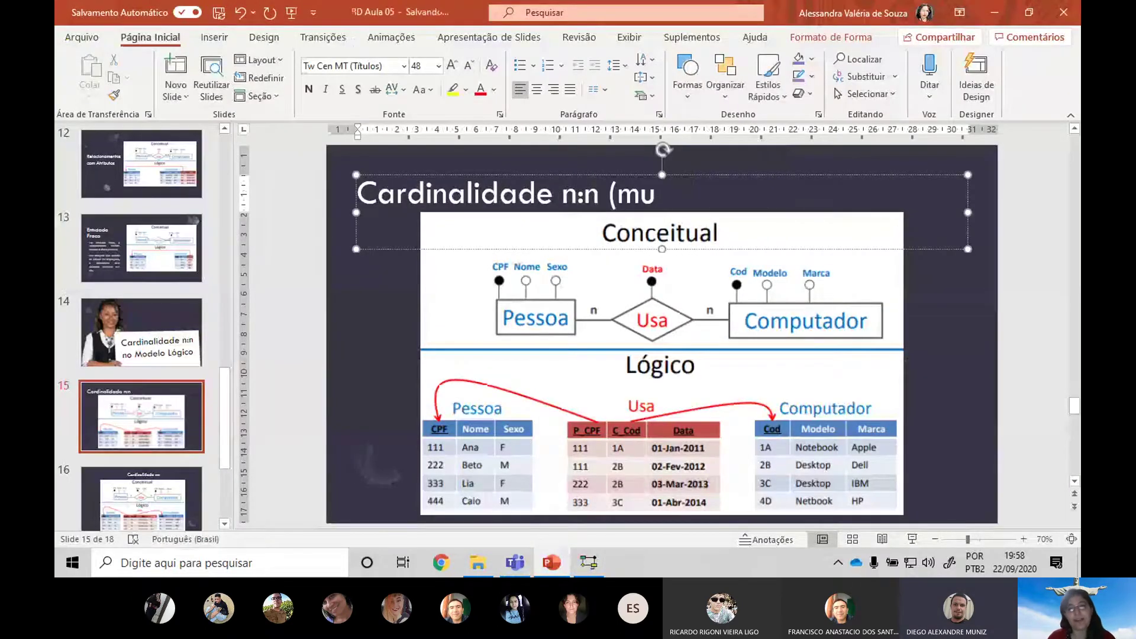
type("itos-para-")
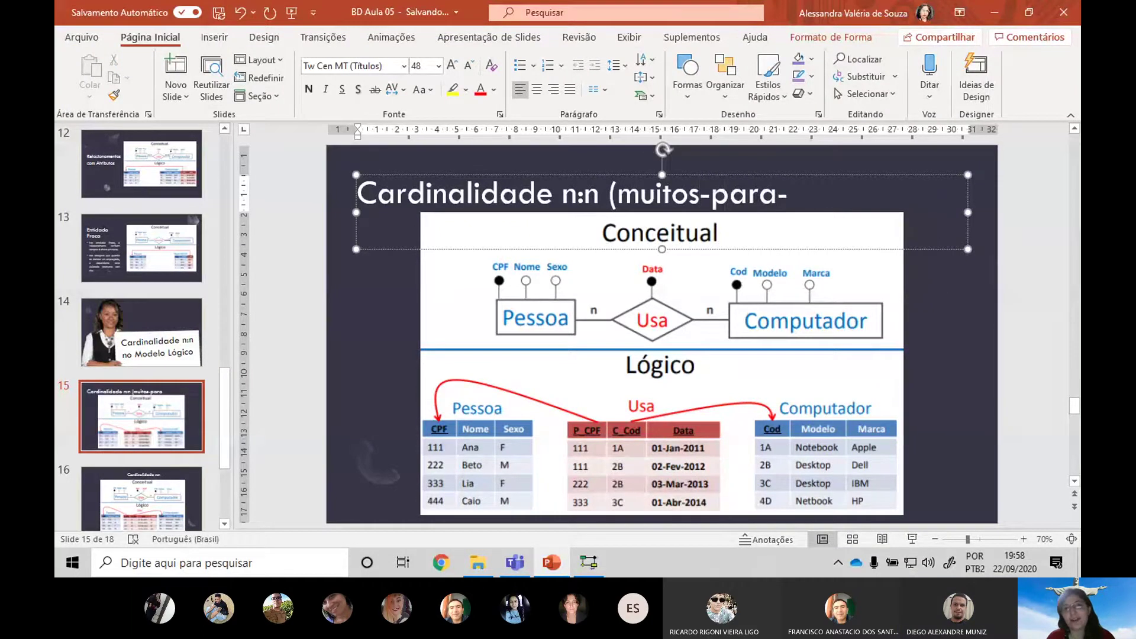
type("muitos)")
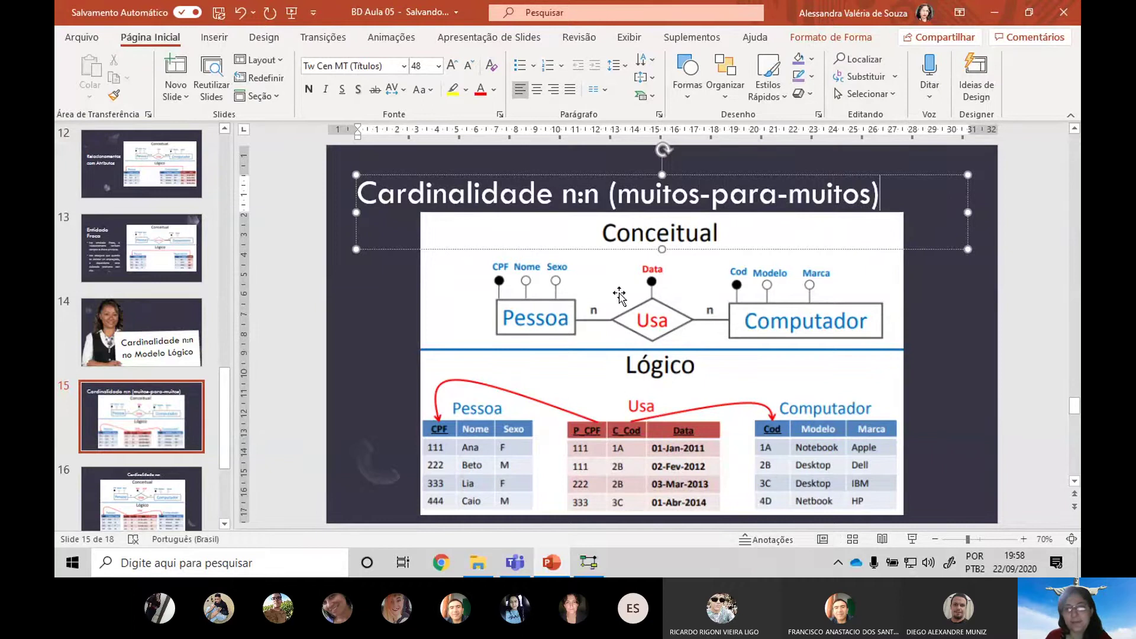
left_click(530, 295)
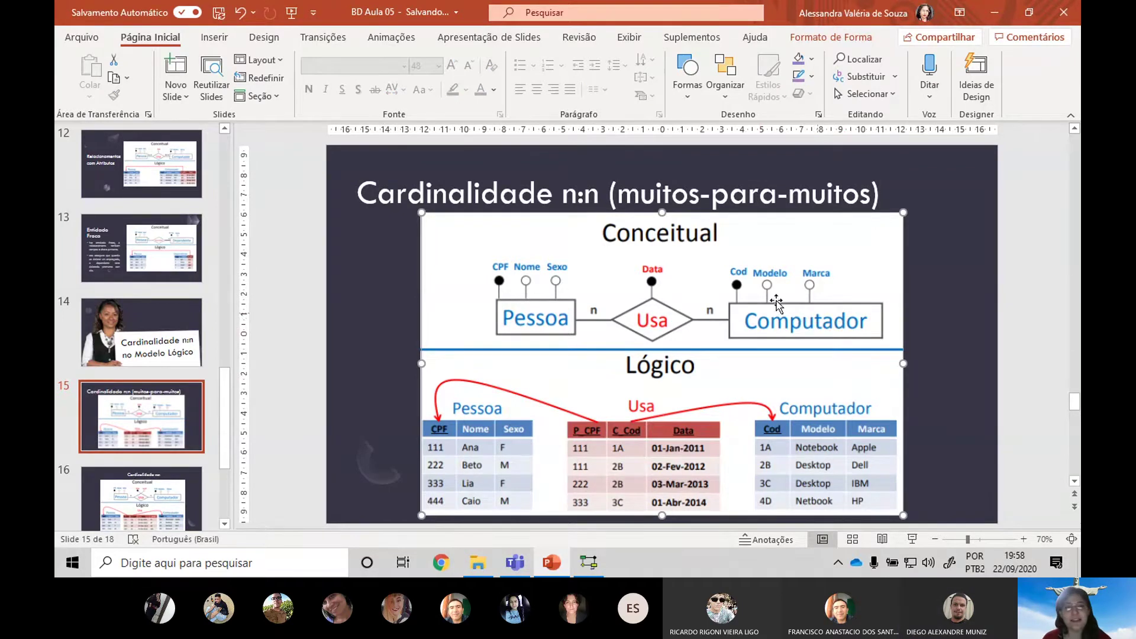
In brModelo, confirm the PESSOA-side cardinality stays (0,n) in the Cardinalidade list
key("alt+Tab")
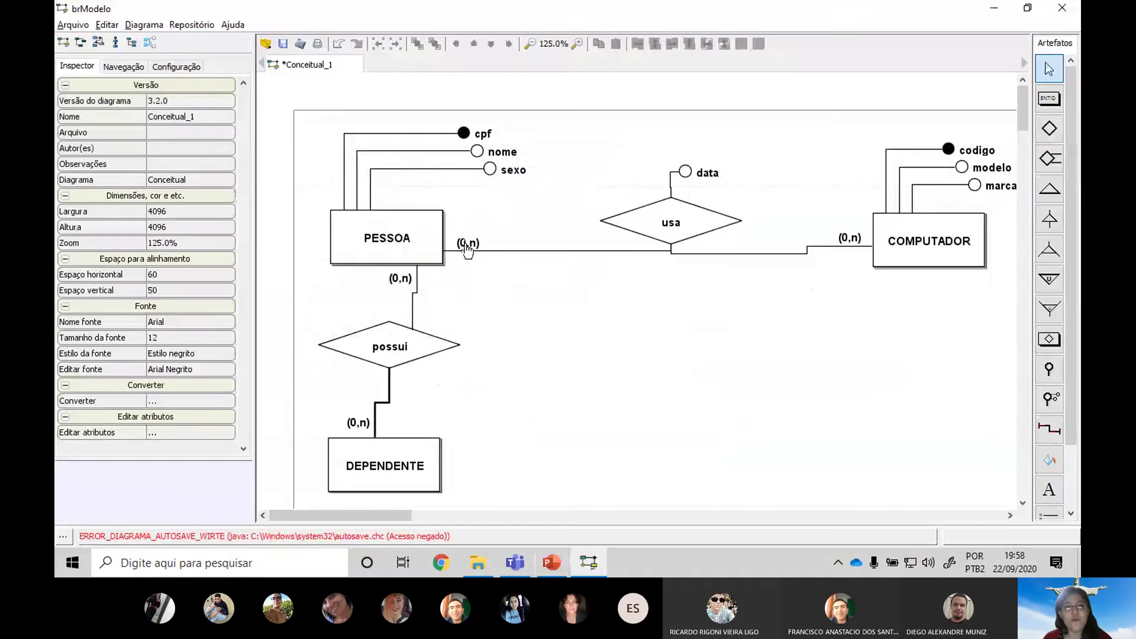
left_click(468, 244)
left_click(194, 164)
left_click(181, 167)
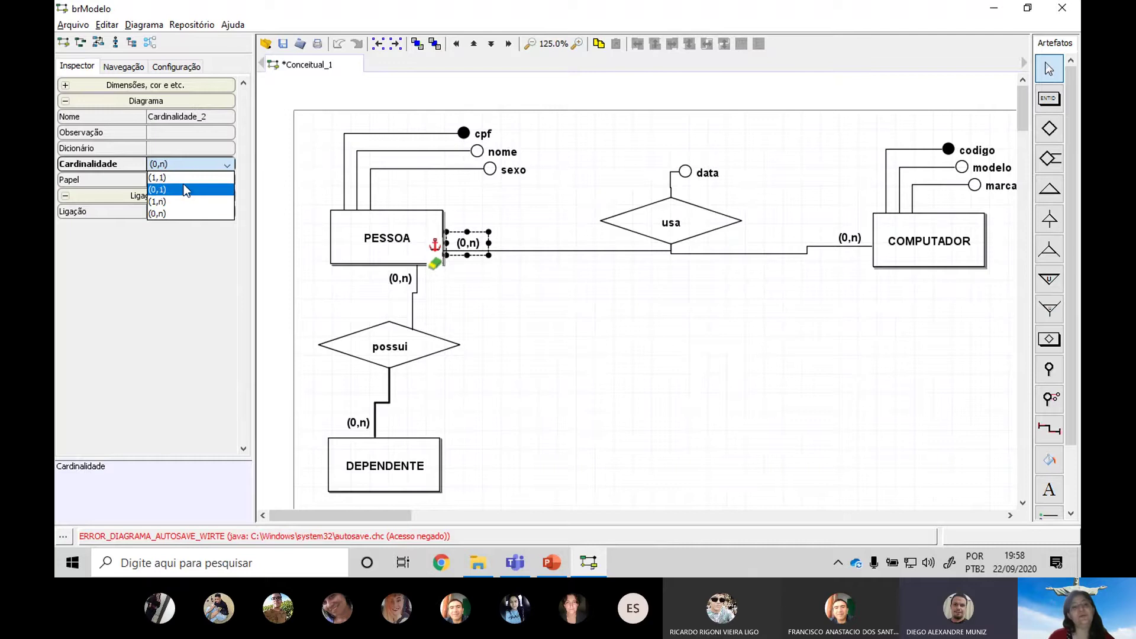
left_click(226, 167)
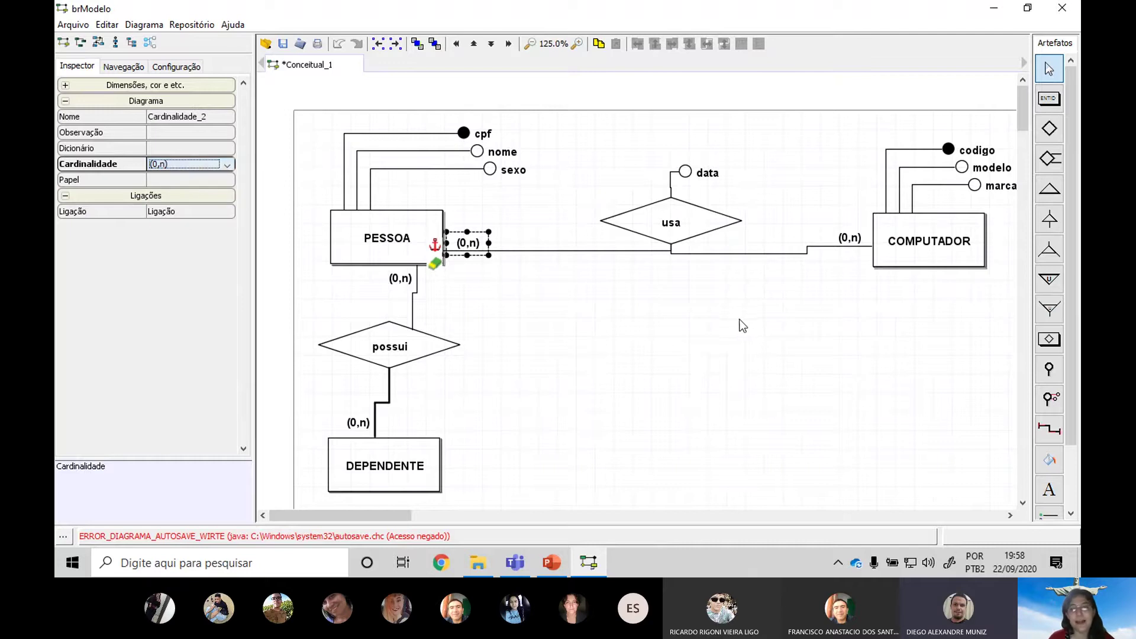
left_click(718, 337)
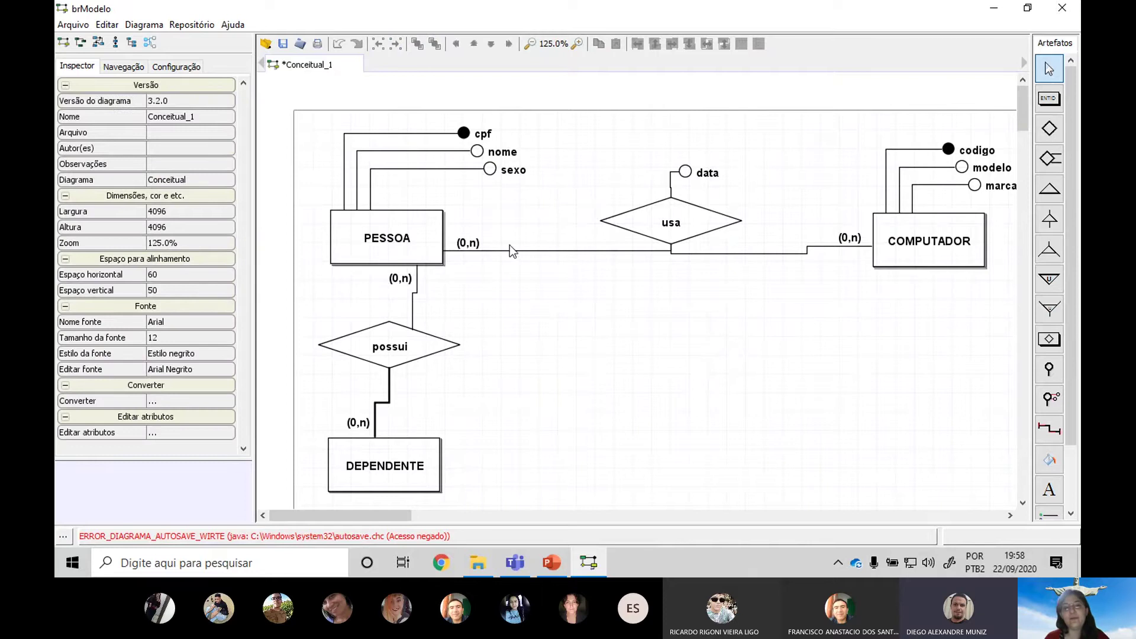
Check the PESSOA and COMPUTADOR (0,n) labels in turn, then switch to Teams
left_click(458, 239)
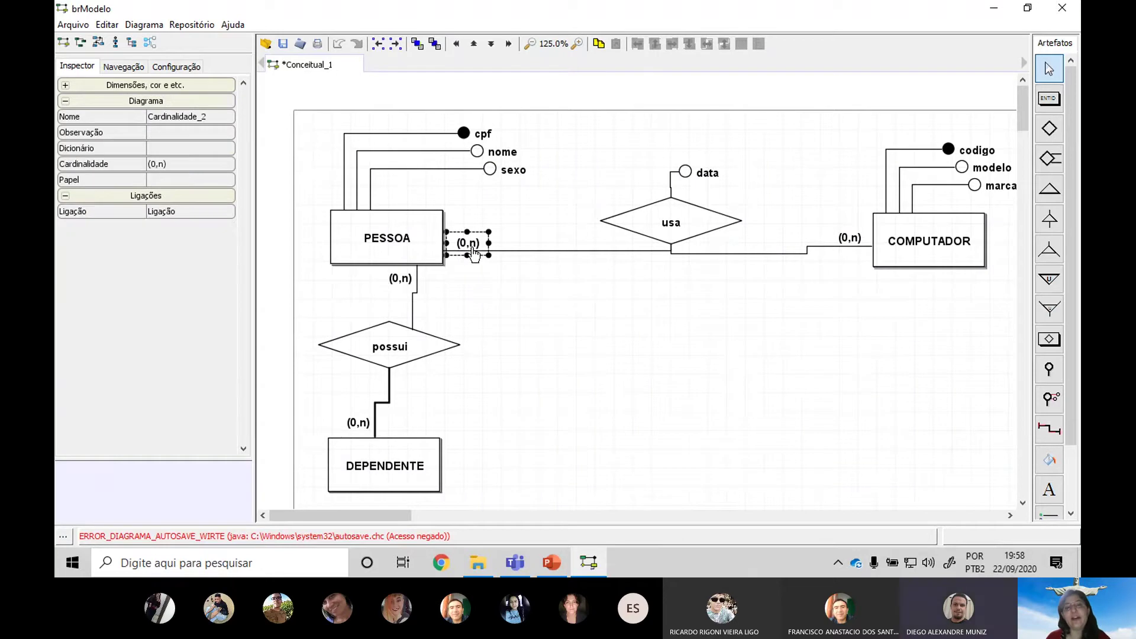
left_click(854, 239)
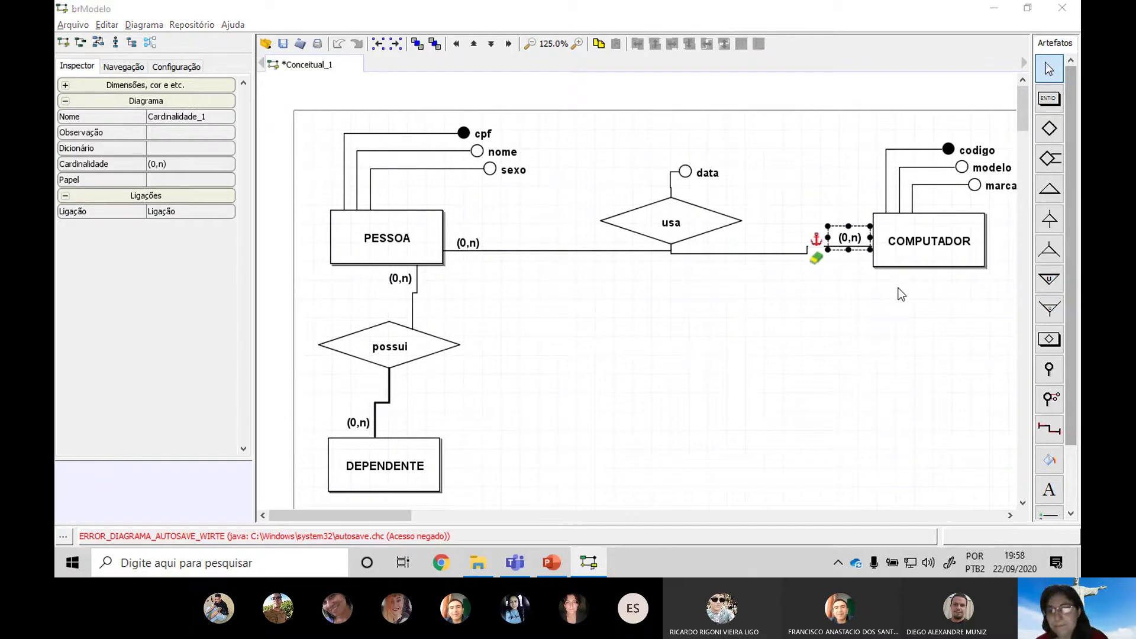
key("alt+Tab")
key("alt+Tab")
key("Tab")
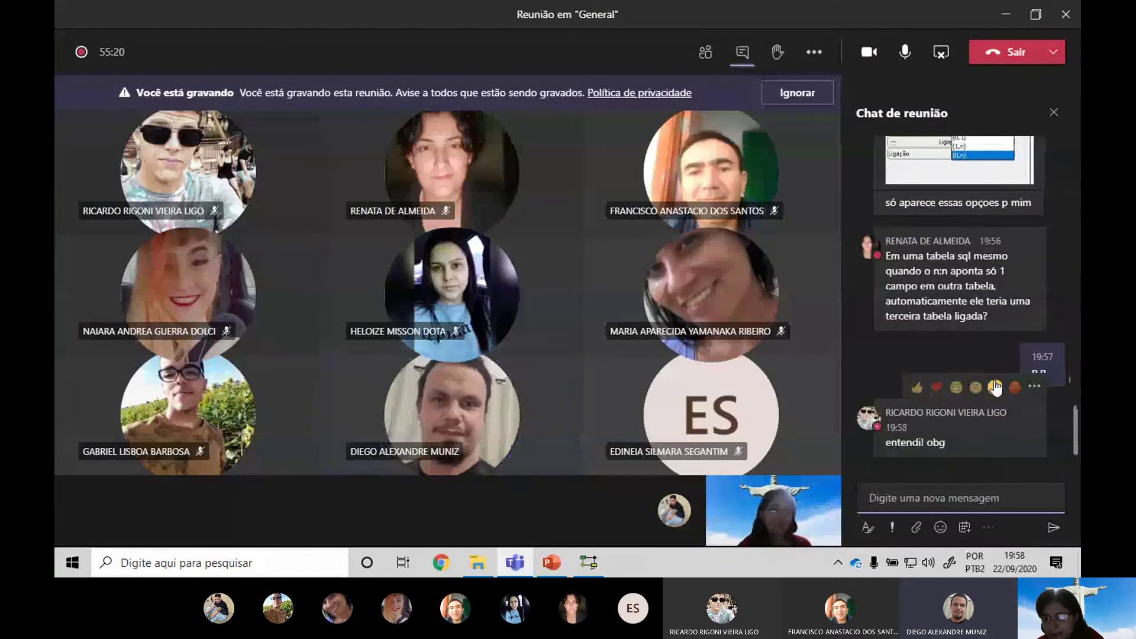
Scroll up the Teams chat to read the question about setting n,n, then return to PowerPoint
scroll(1006, 355, "up", 2)
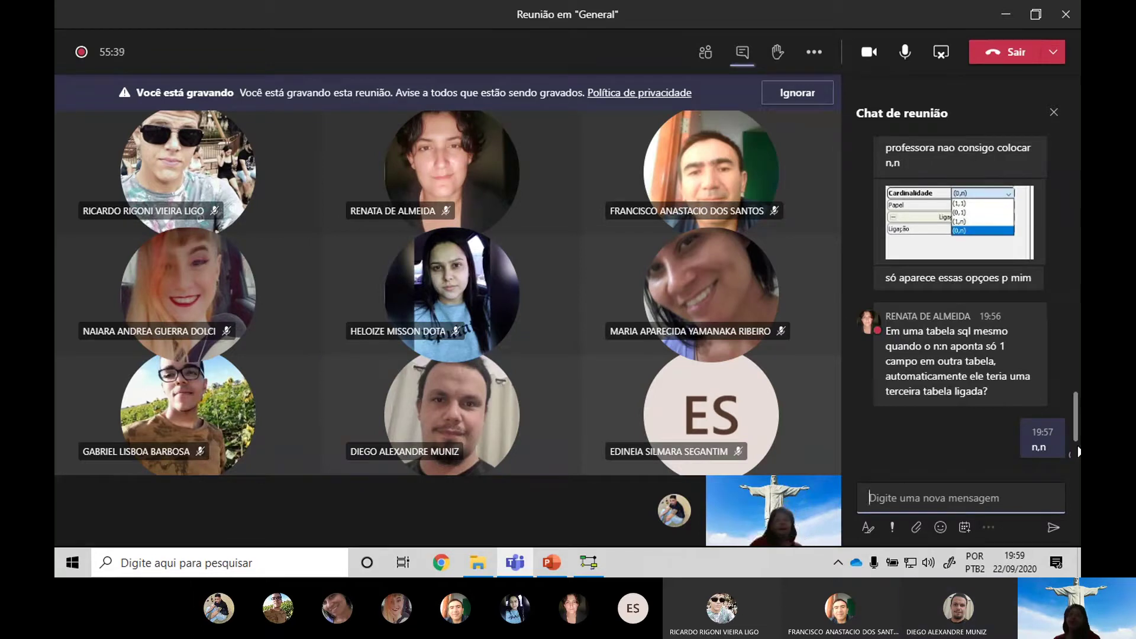
key("alt+Tab")
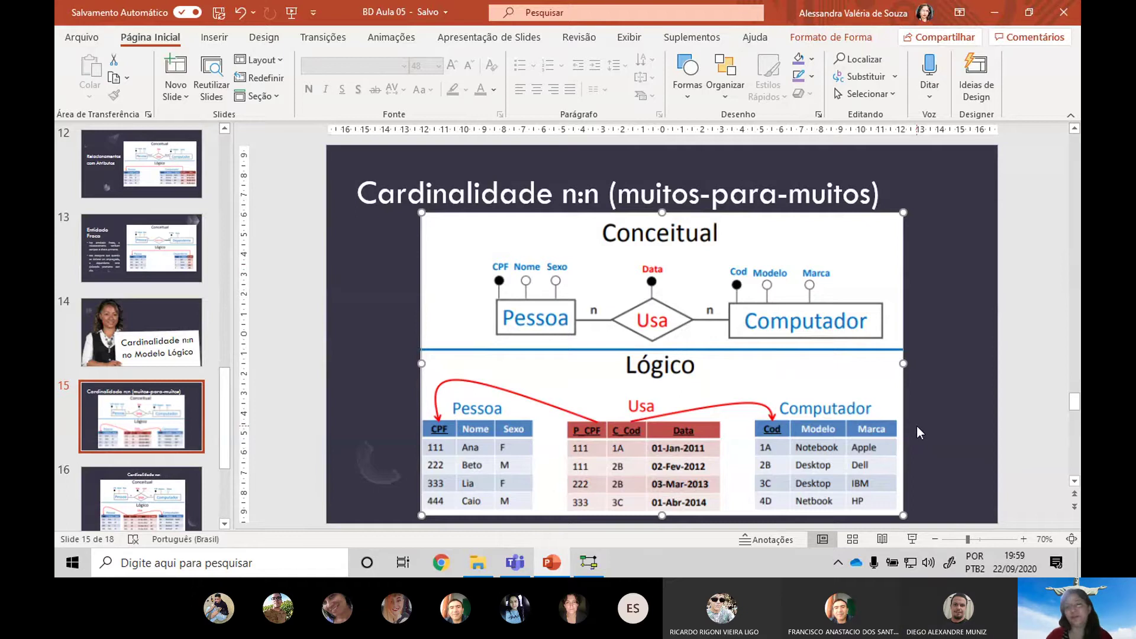
key("alt+Tab")
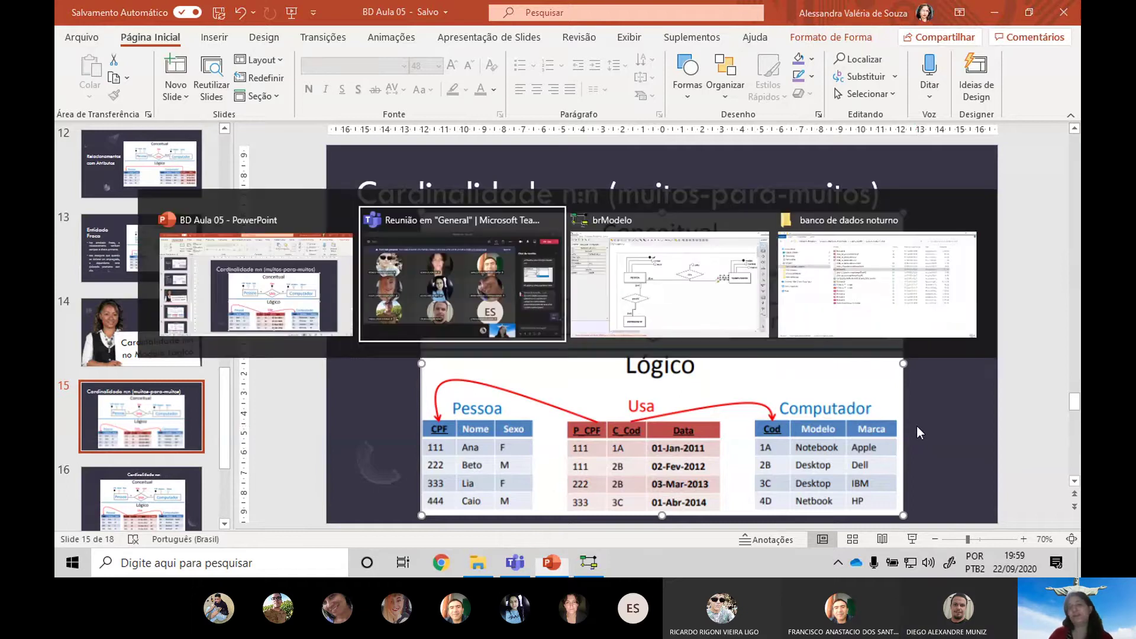
key("alt+Tab")
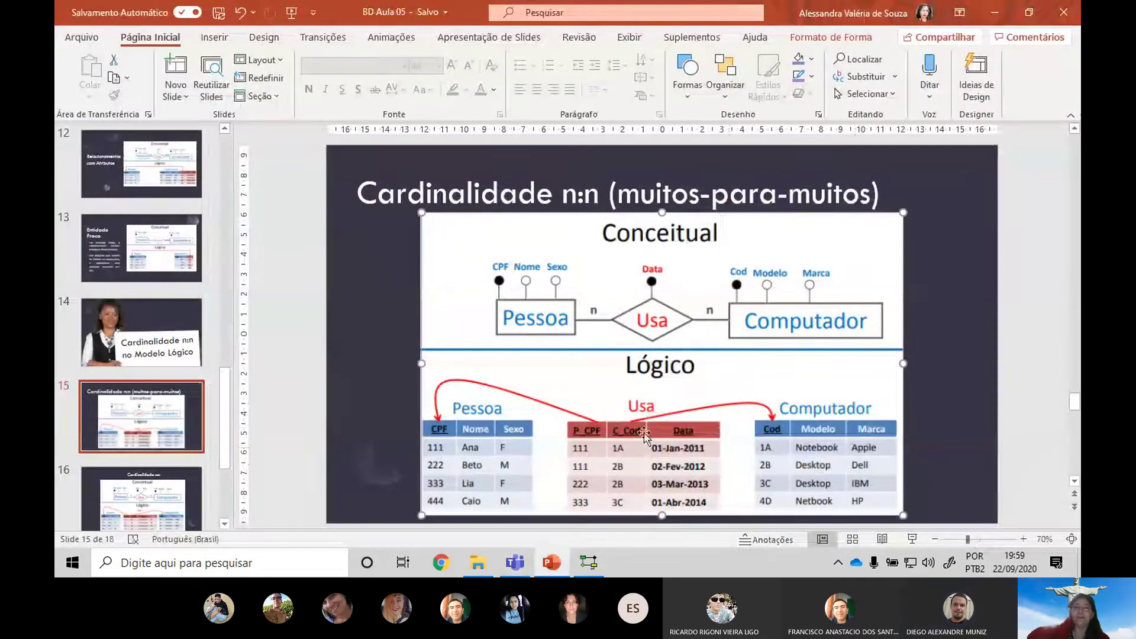
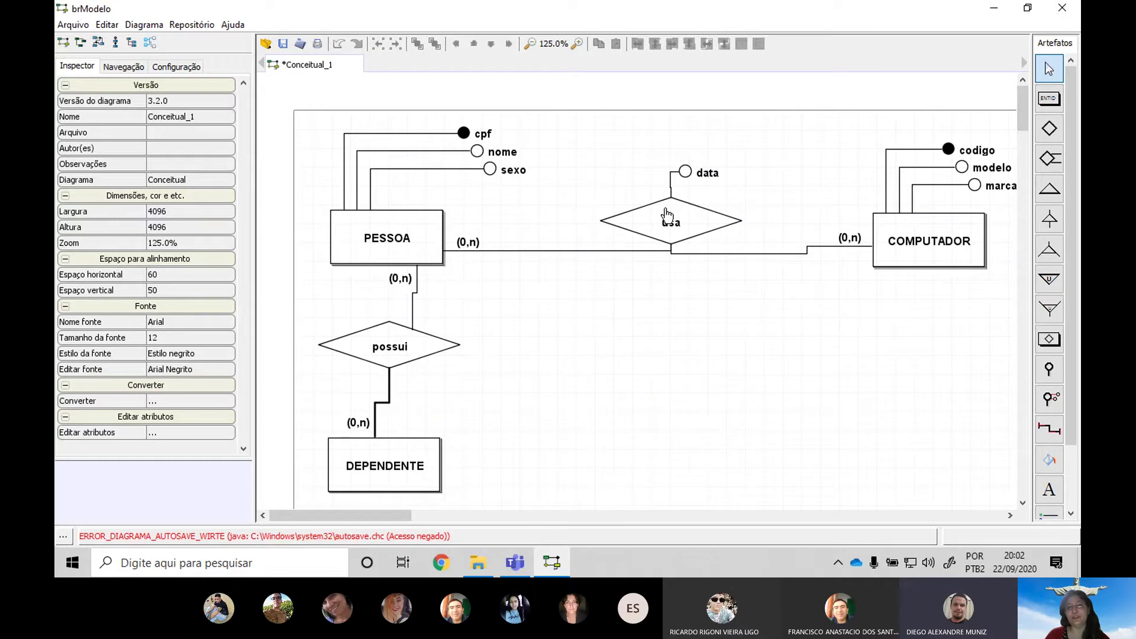
Attach a new attribute to the usa diamond above data and rename it 'local'
left_click(667, 215)
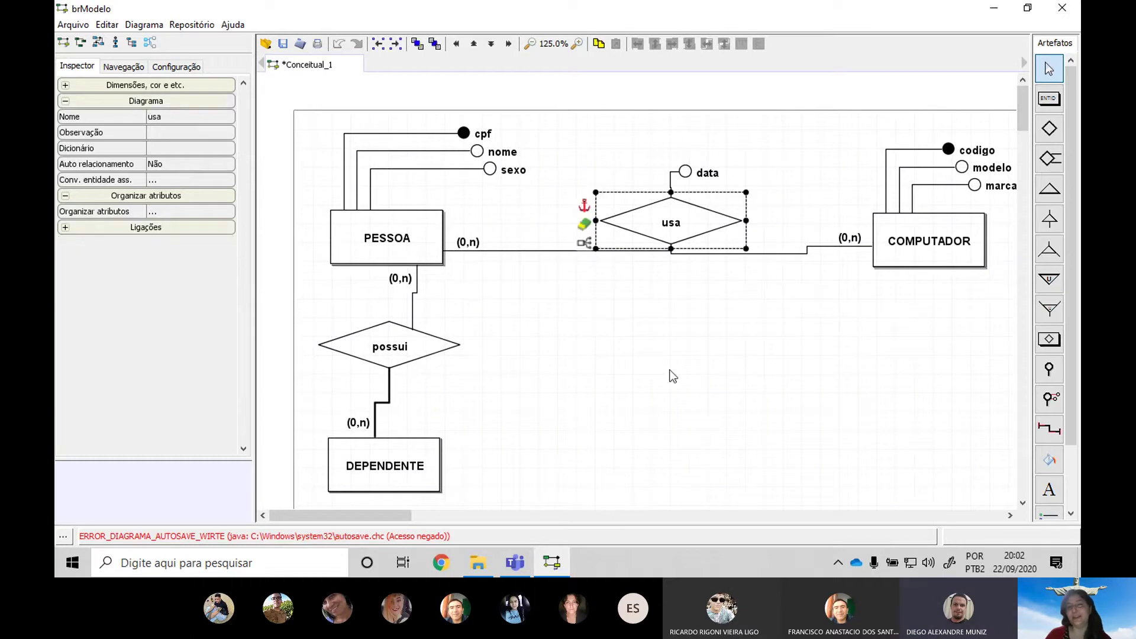
left_click(659, 383)
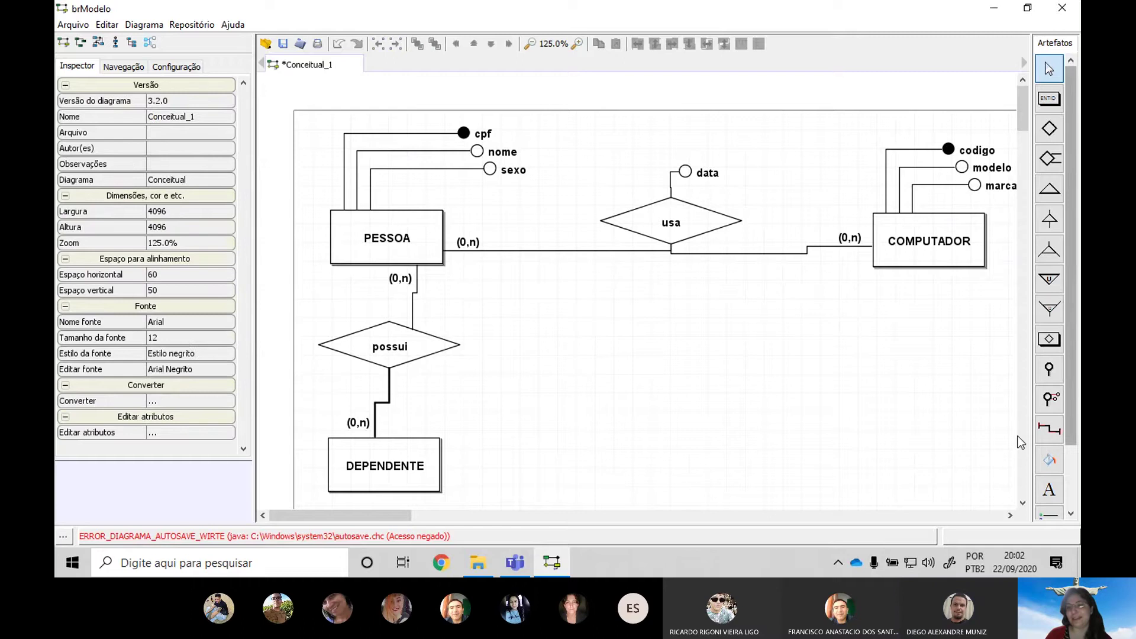
left_click(1050, 370)
left_click(649, 214)
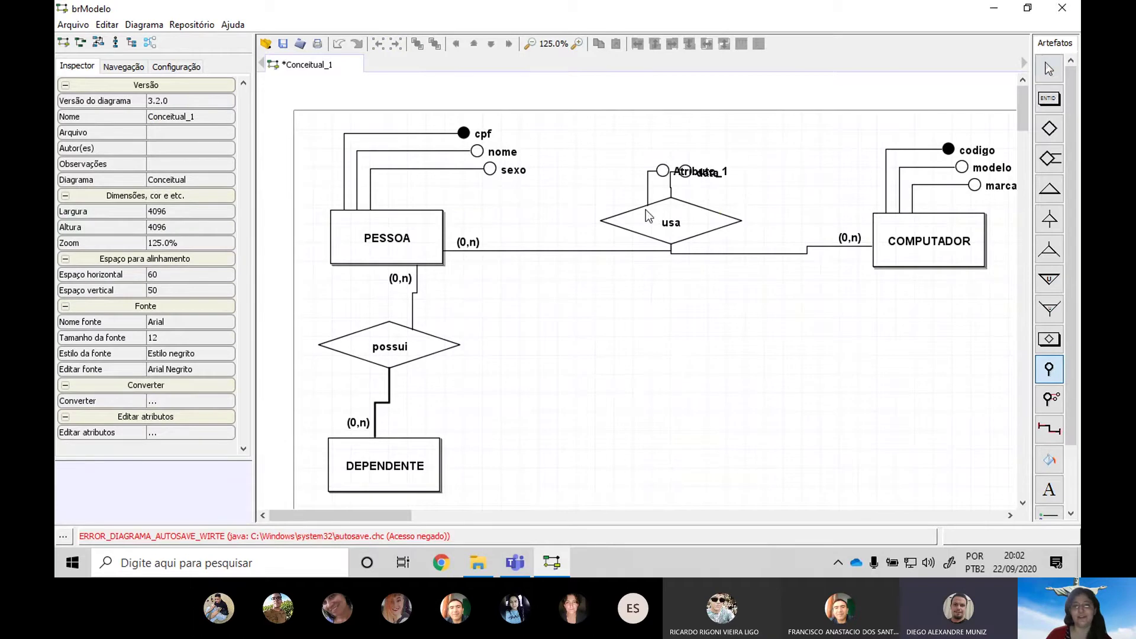
left_click_drag(663, 171, 675, 143)
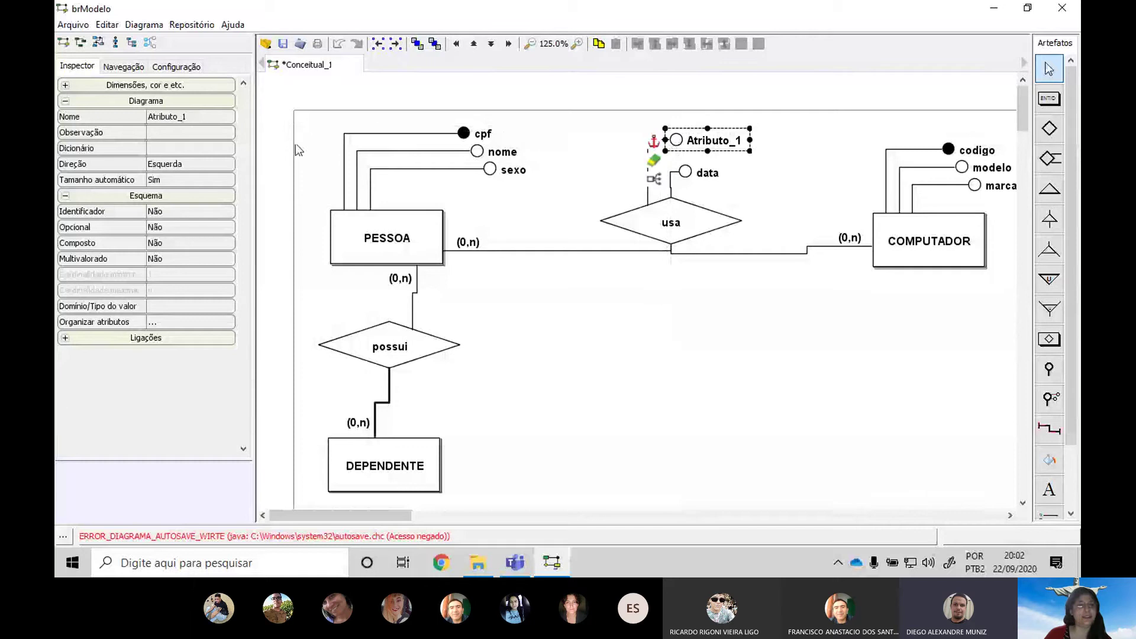
left_click(188, 117)
key("BackSpace")
type("local")
key("Return")
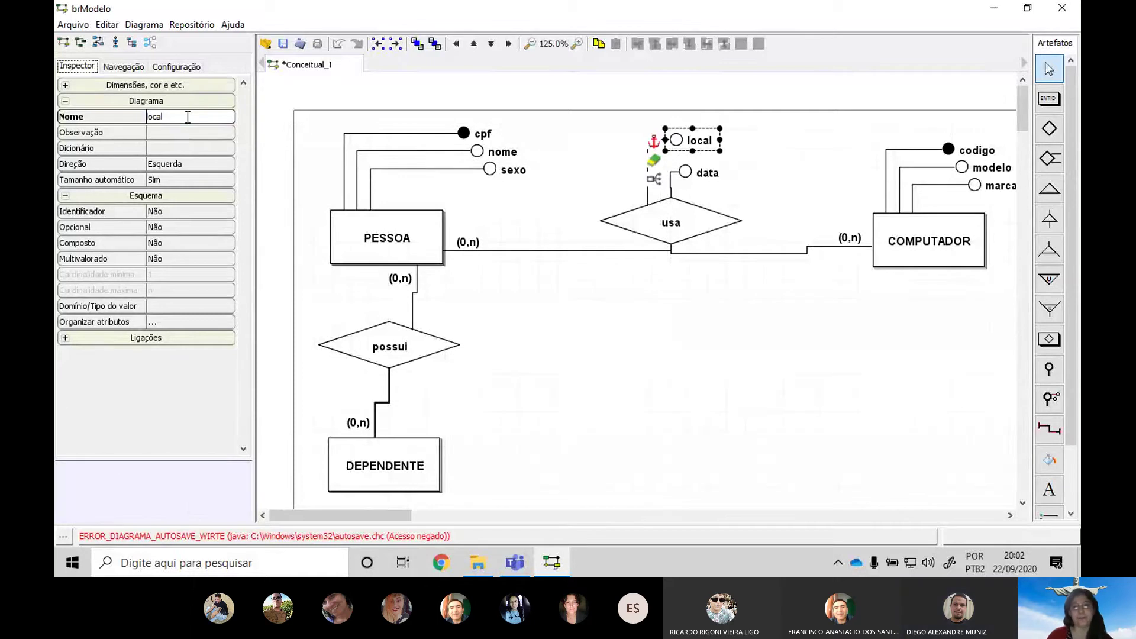
left_click(512, 345)
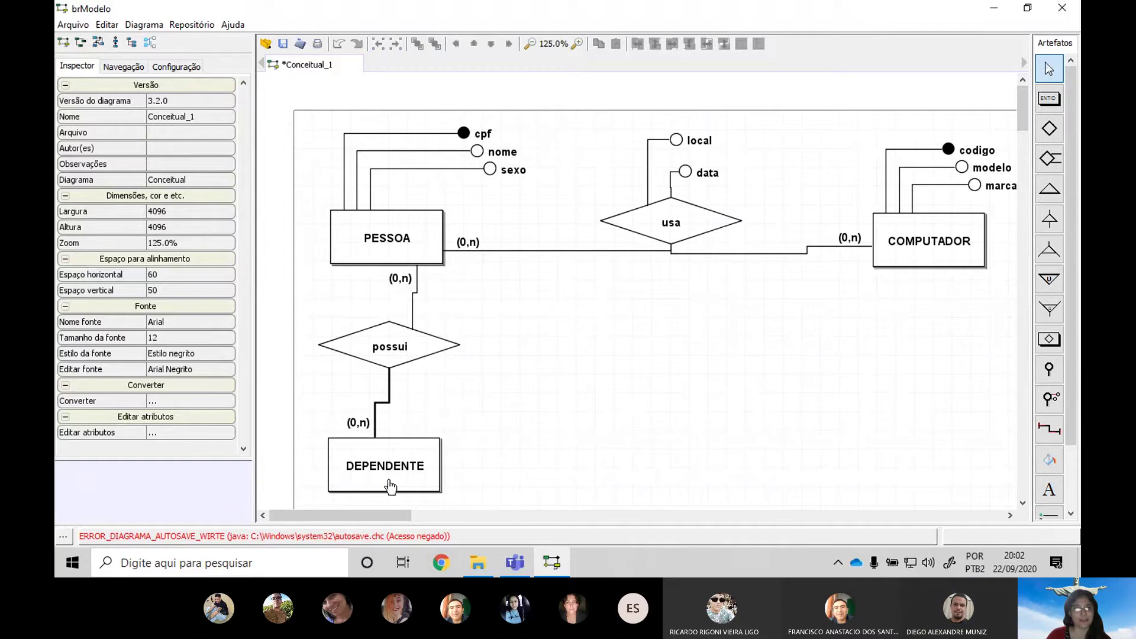
Nudge DEPENDENTE into place and set the PESSOA-side cardinality of possui to (1,1)
left_click_drag(387, 485, 403, 475)
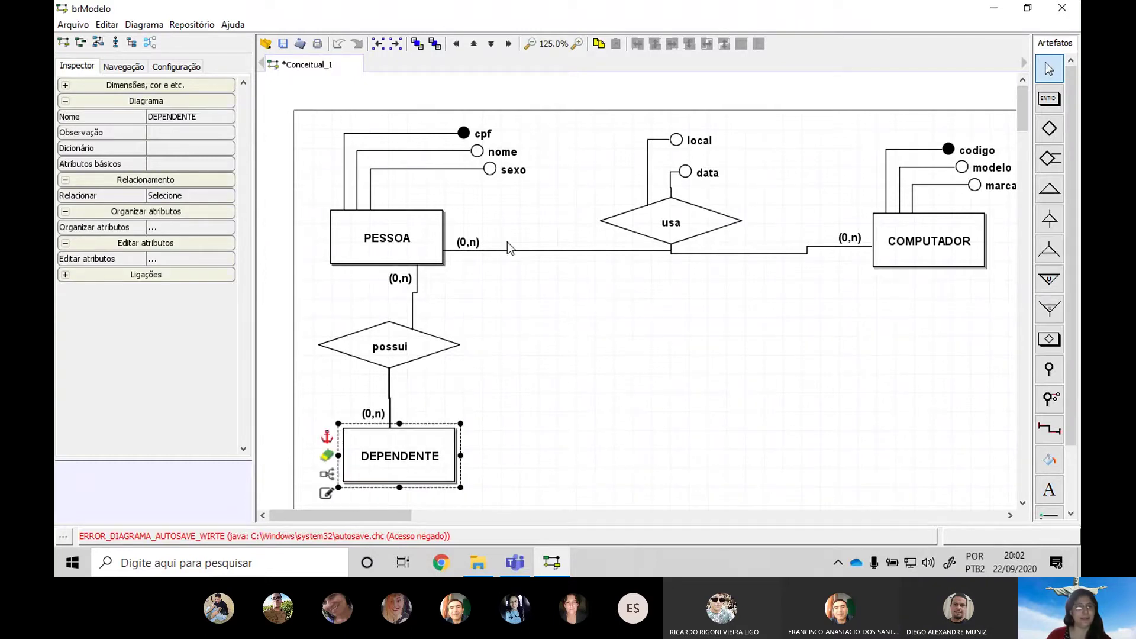
left_click(378, 418)
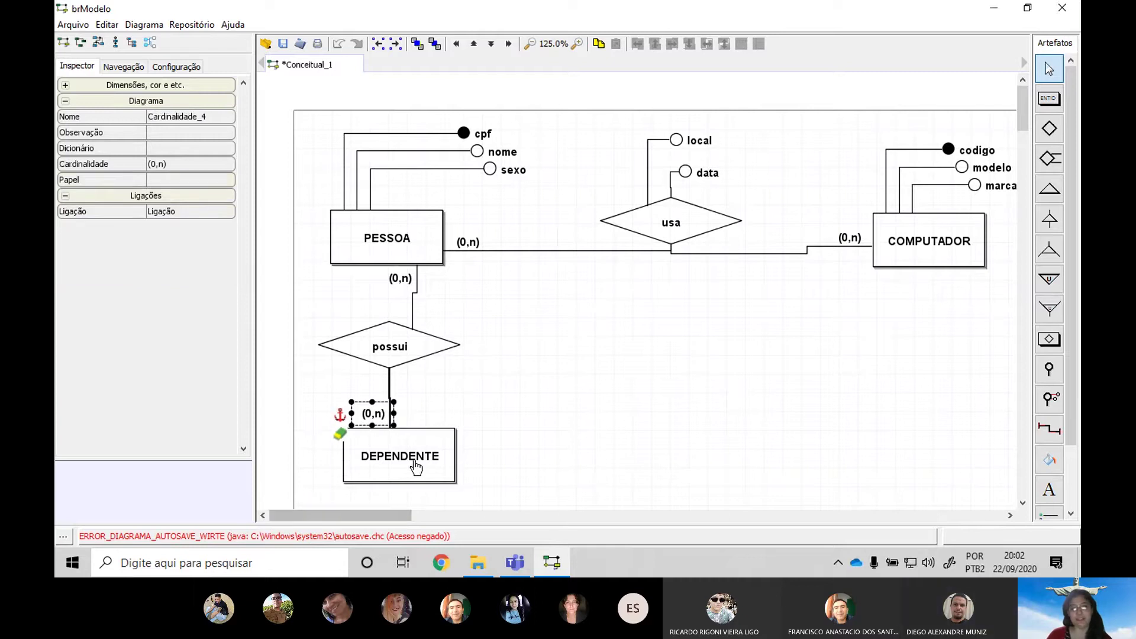
left_click(393, 477)
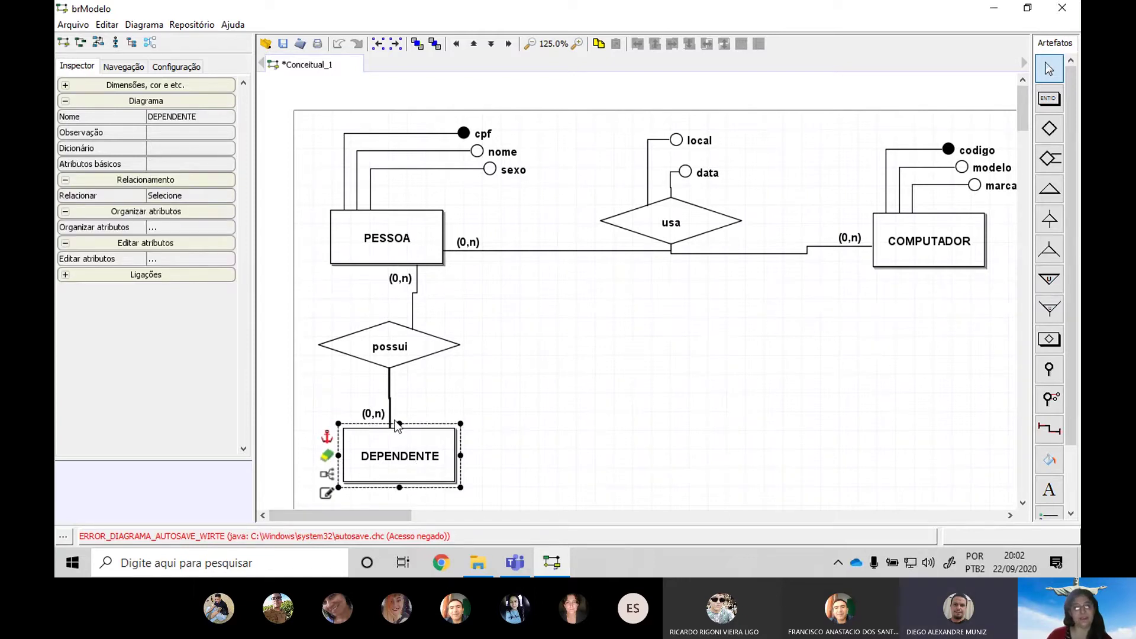
left_click(395, 282)
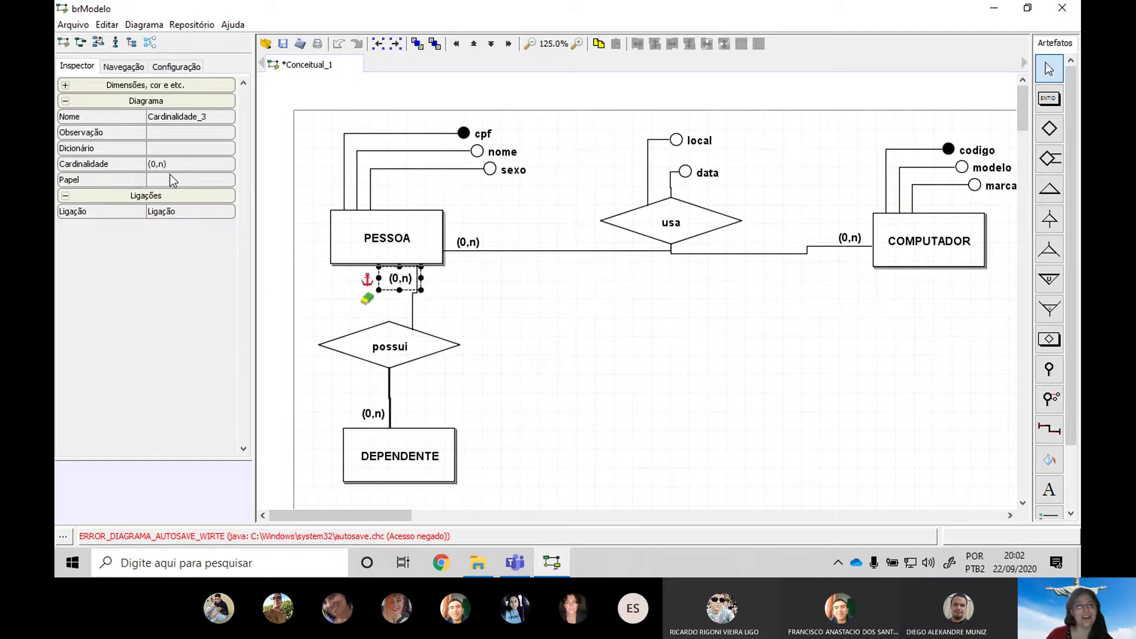
left_click(169, 164)
left_click(169, 165)
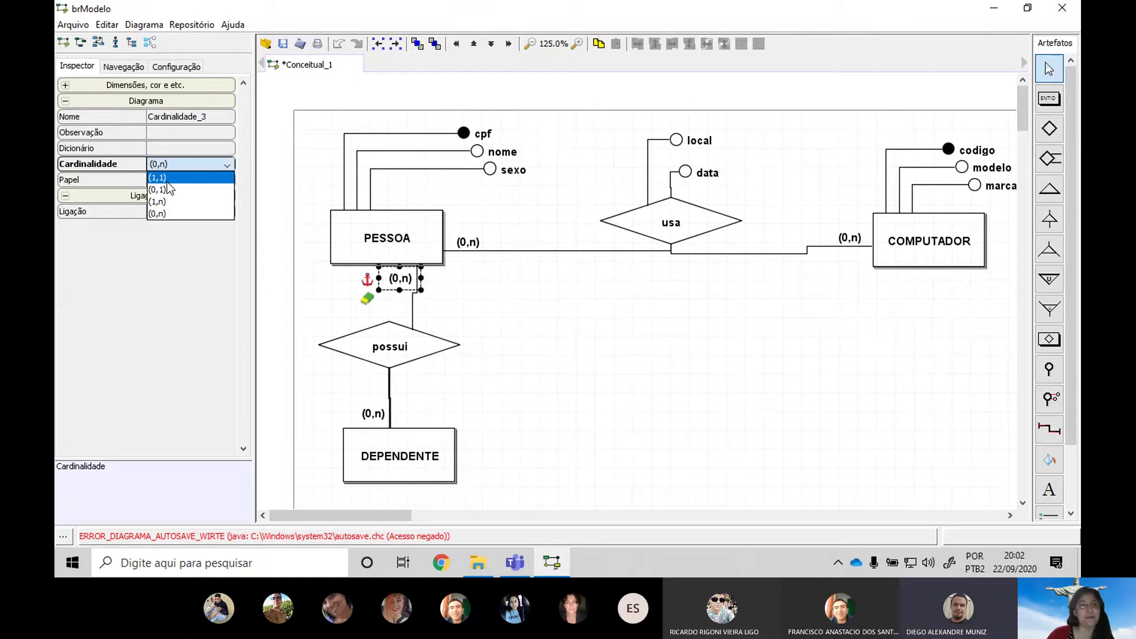
left_click(165, 178)
left_click(535, 432)
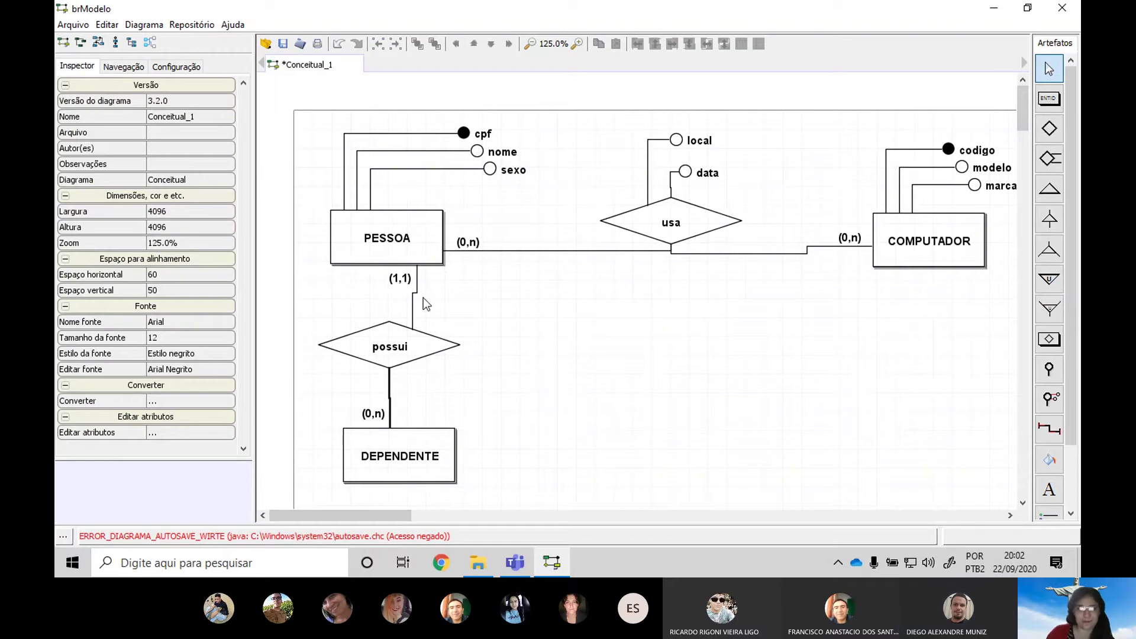
Review the PESSOA, DEPENDENTE, (0,n) and (1,1) elements, leaving DEPENDENTE selected
left_click(414, 239)
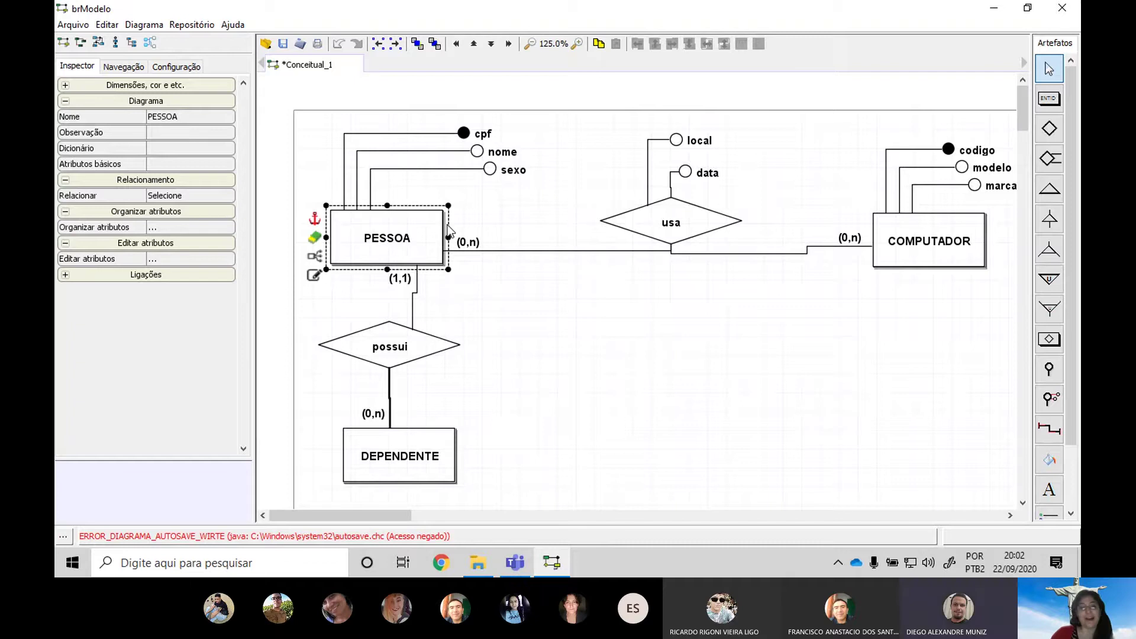
left_click(368, 421)
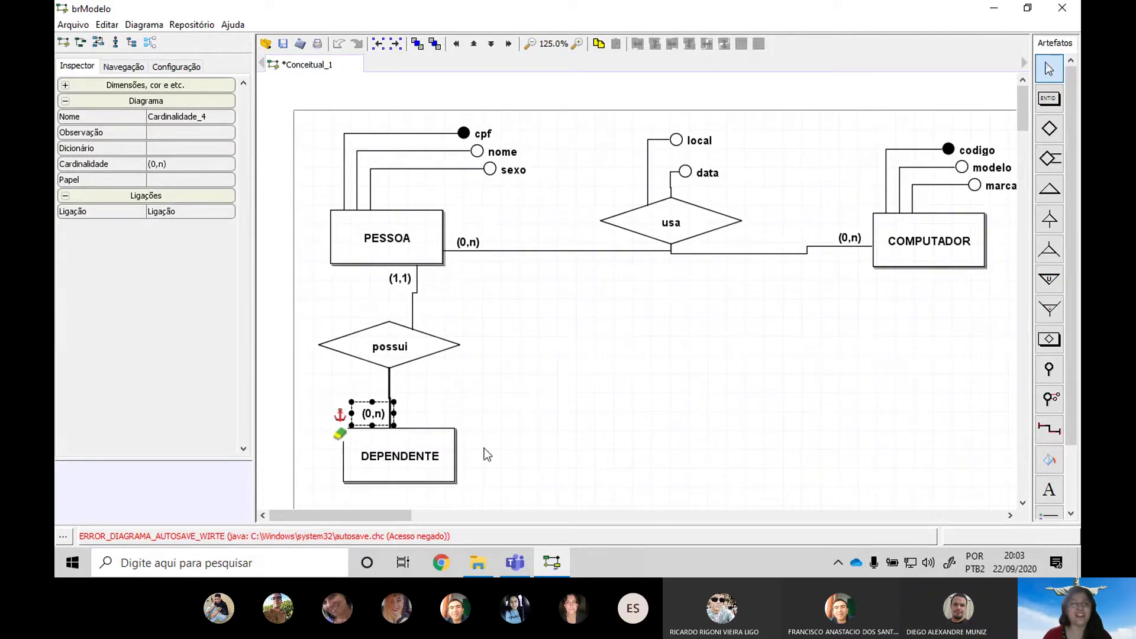
left_click(421, 439)
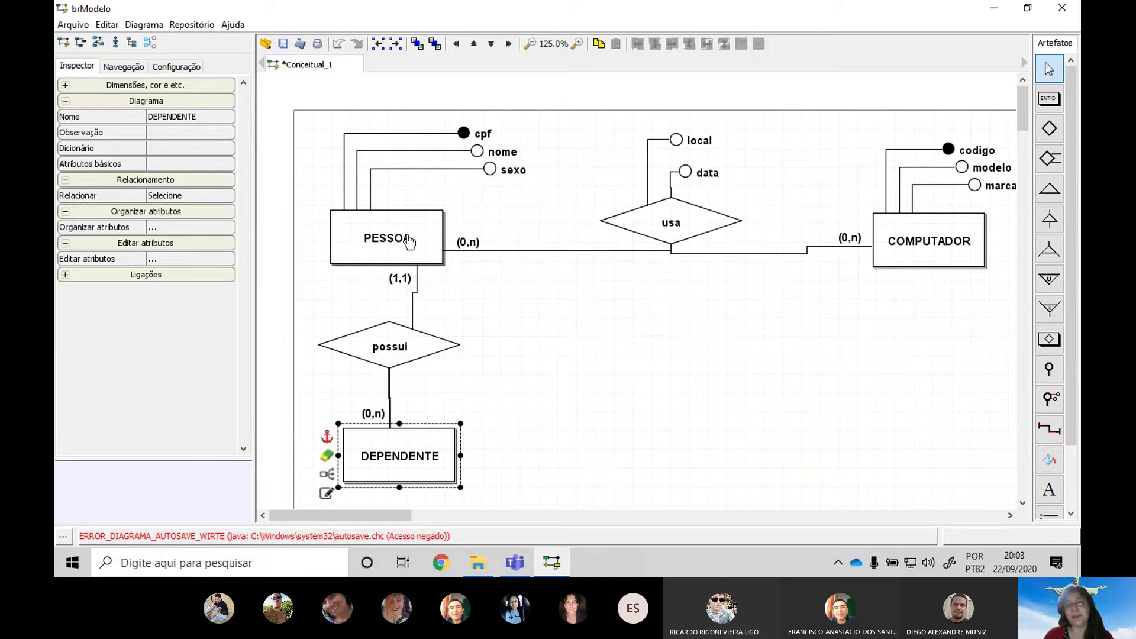
left_click(388, 288)
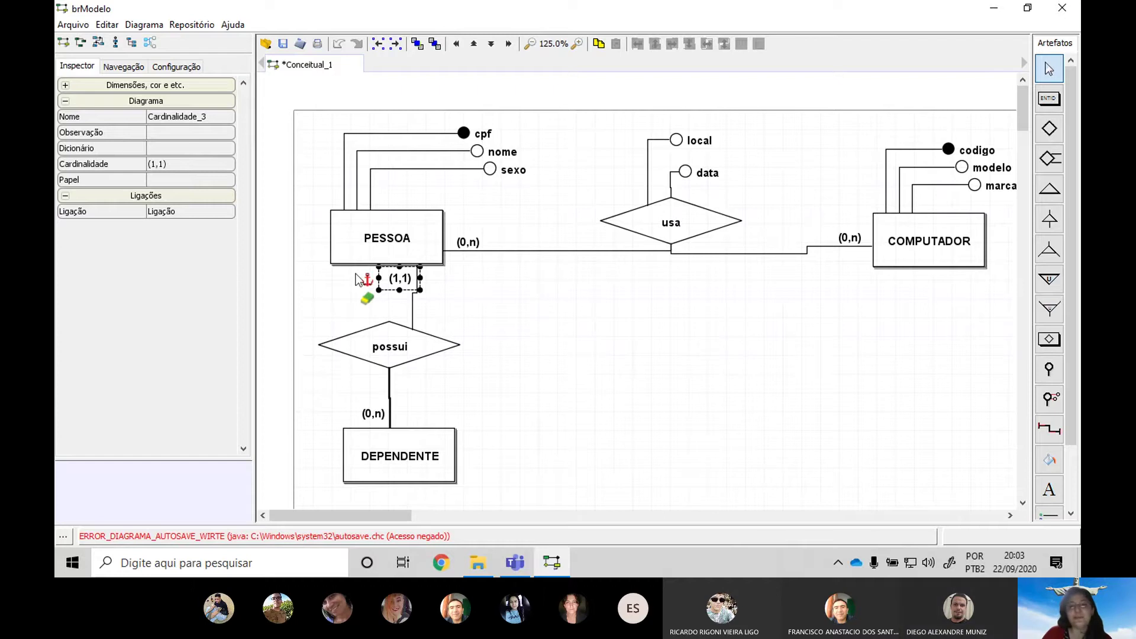
left_click(578, 373)
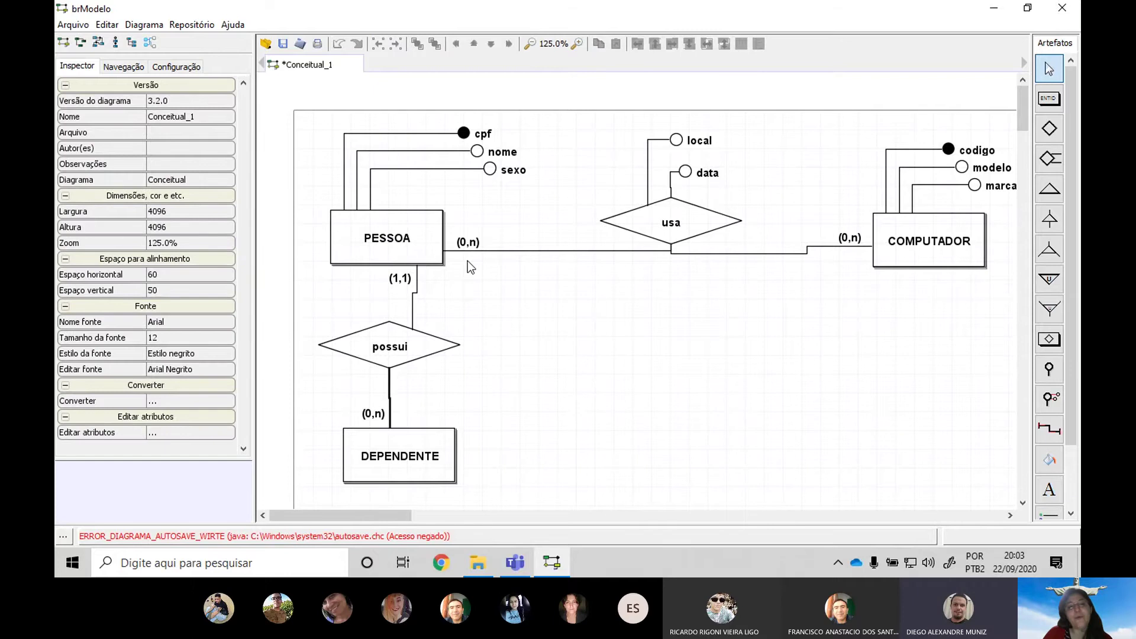
left_click(418, 470)
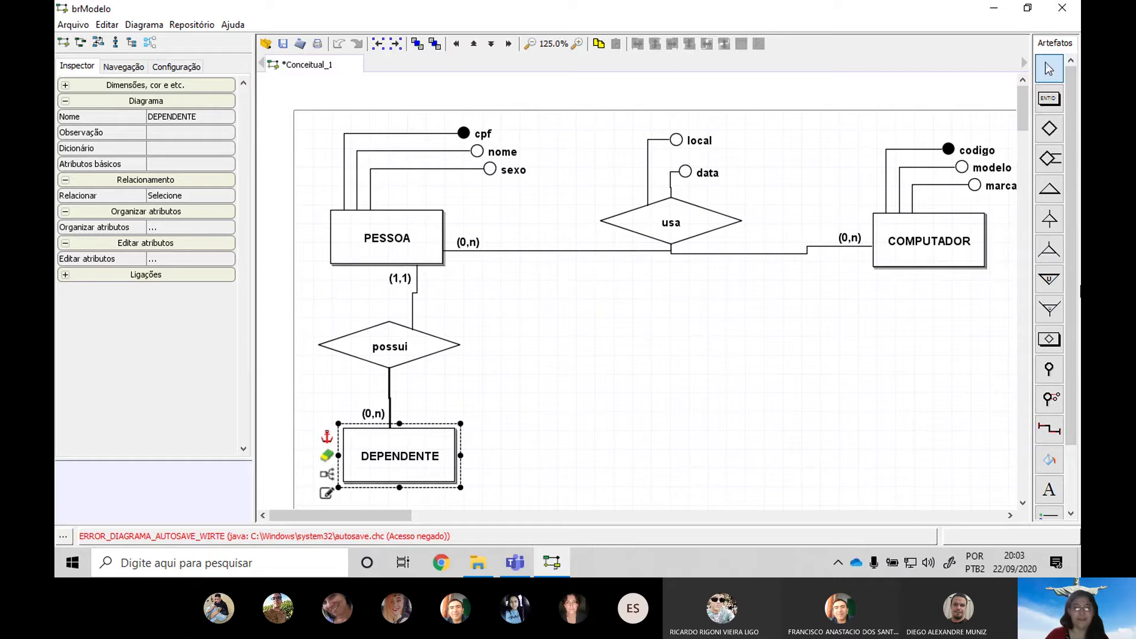
left_click(588, 455)
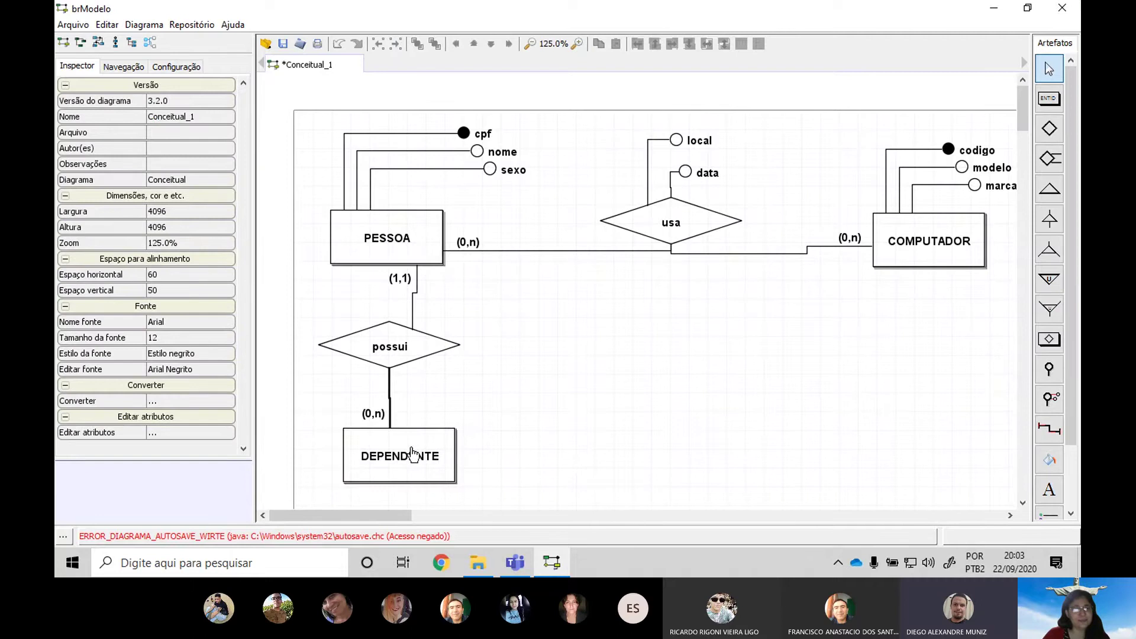
left_click(430, 460)
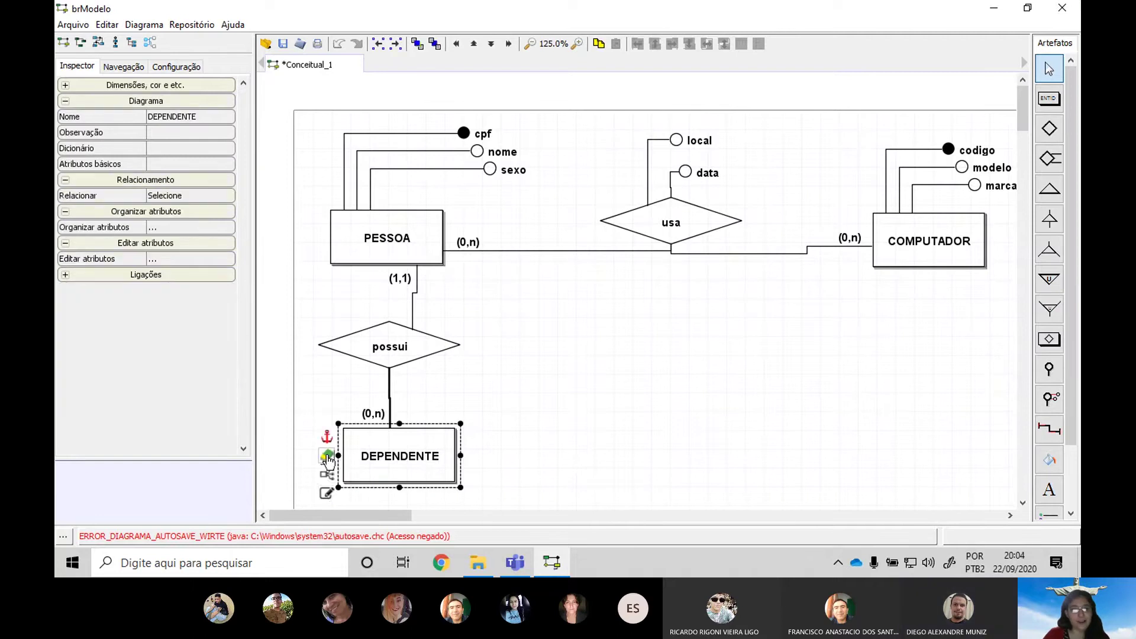
In DEPENDENTE's attribute editor, add codigo and mark it as the identifier
left_click(332, 502)
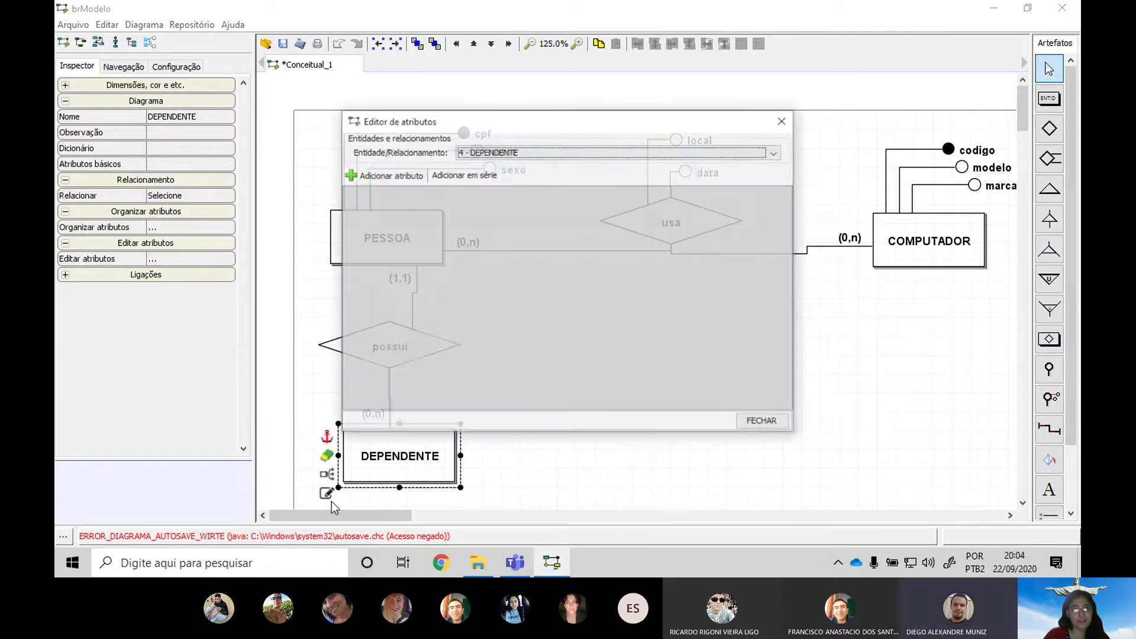
left_click_drag(477, 127, 604, 149)
left_click(513, 197)
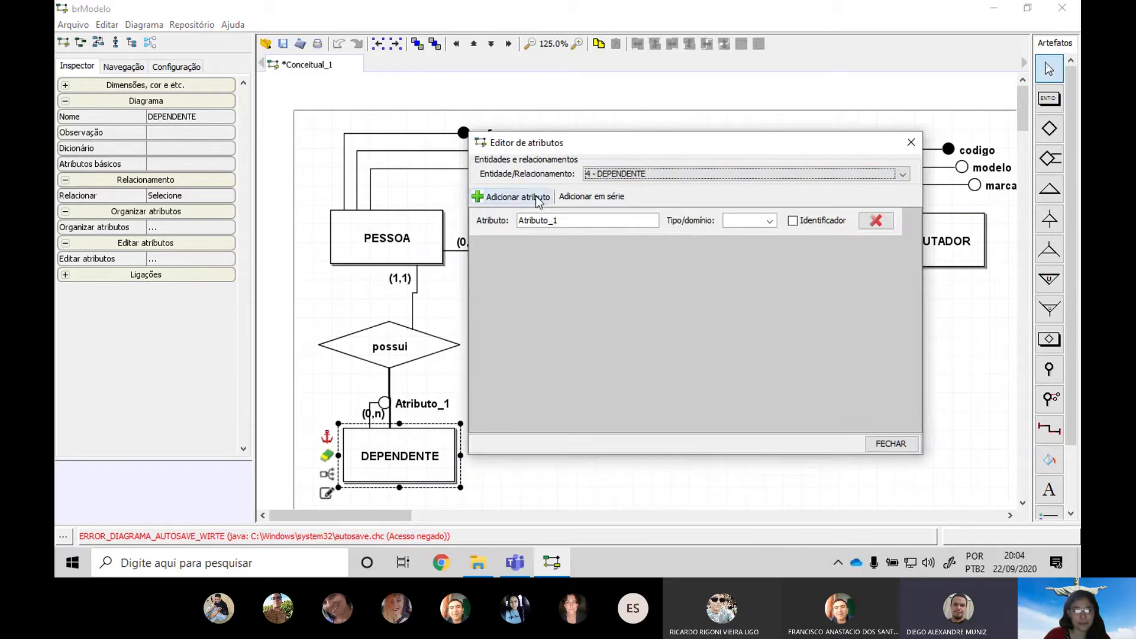
double_click(628, 228)
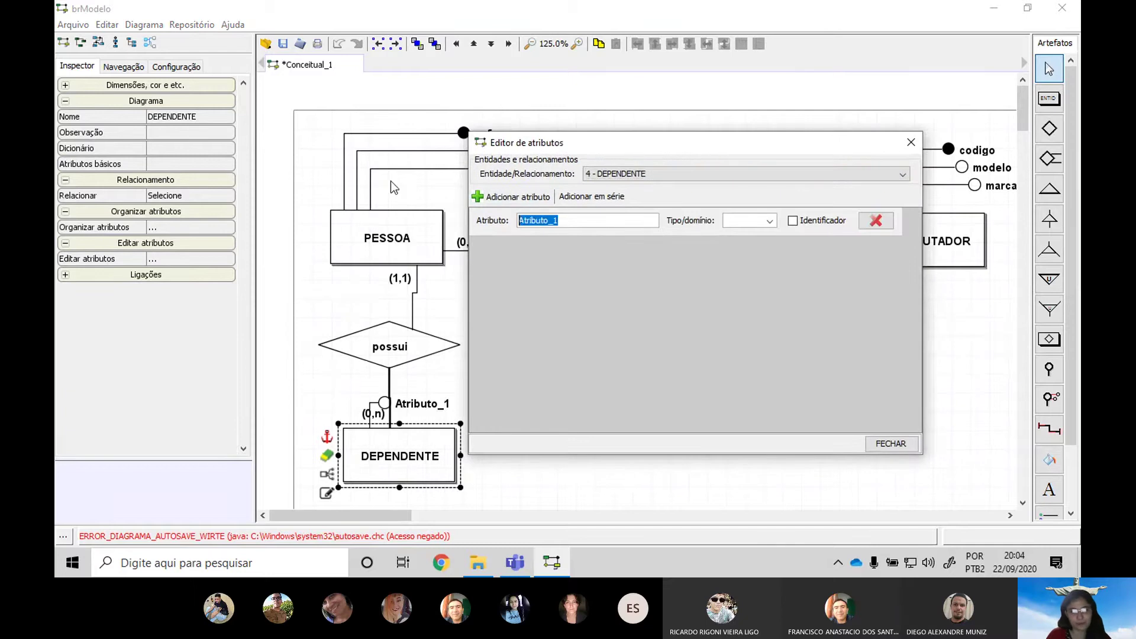
key("BackSpace")
type("codigo")
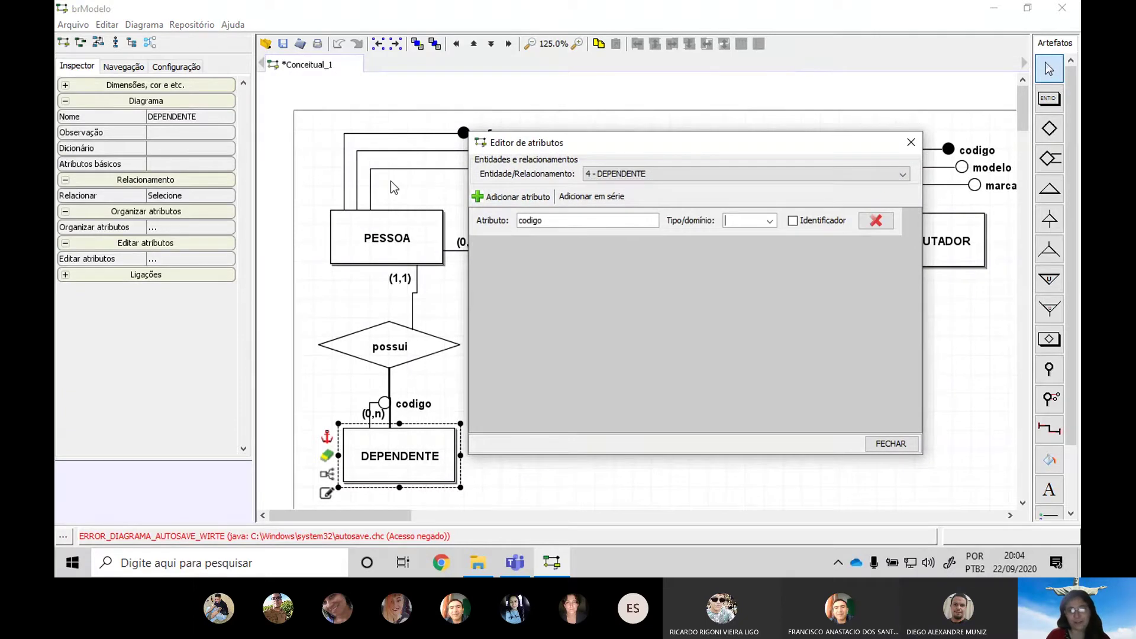
left_click(822, 221)
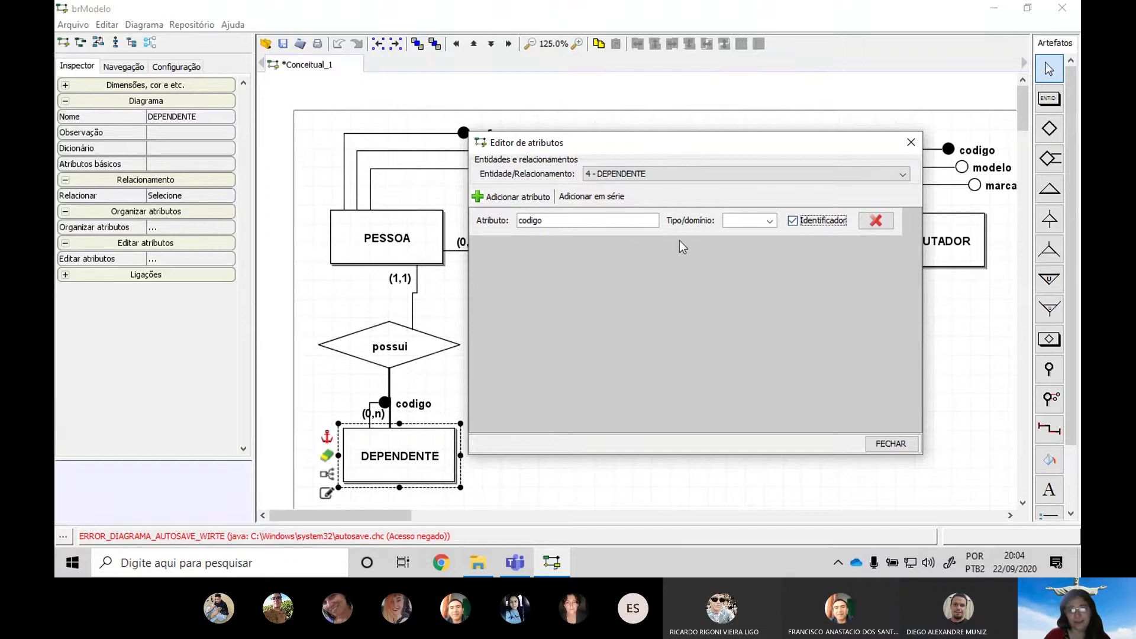
Add the nome and cpf attributes, marking cpf as a second identifier
left_click(527, 201)
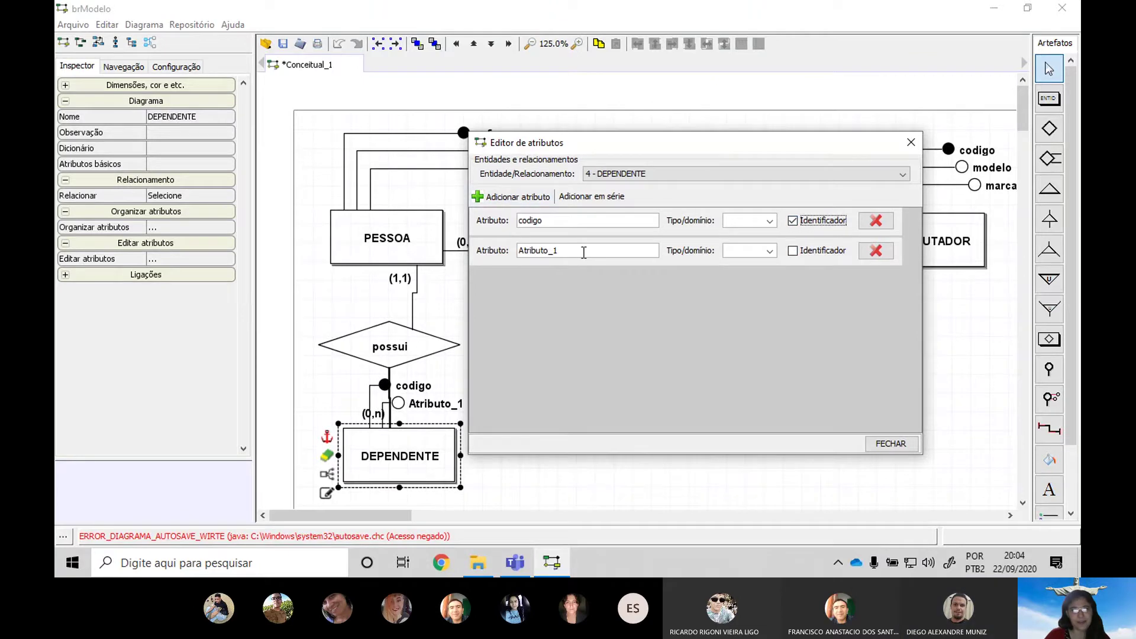
left_click(583, 253)
type("nome")
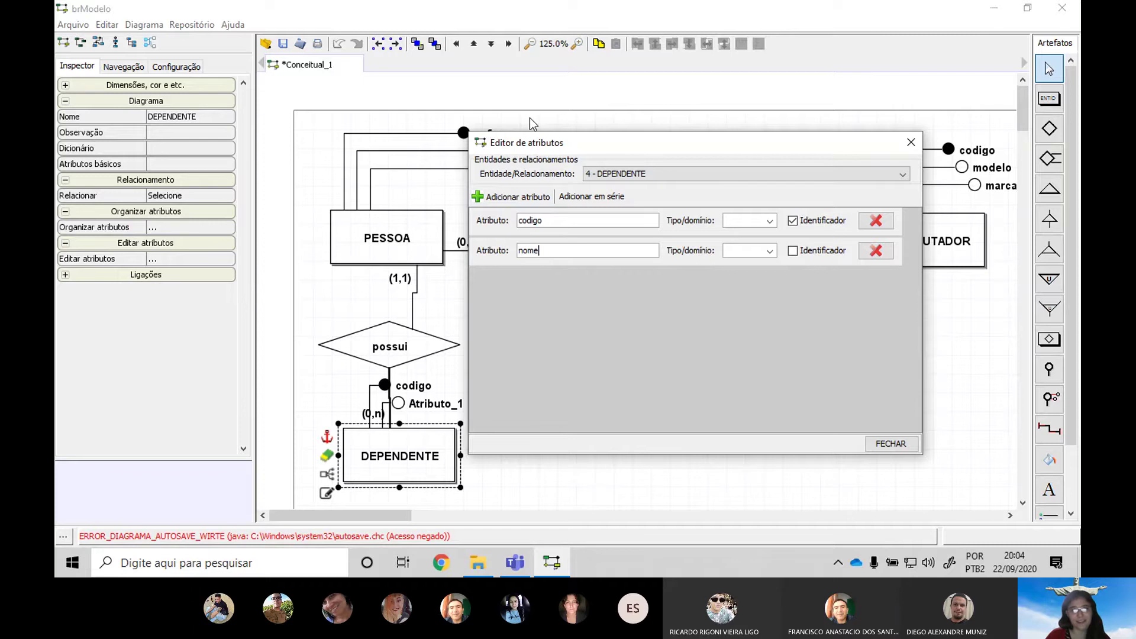
left_click(512, 196)
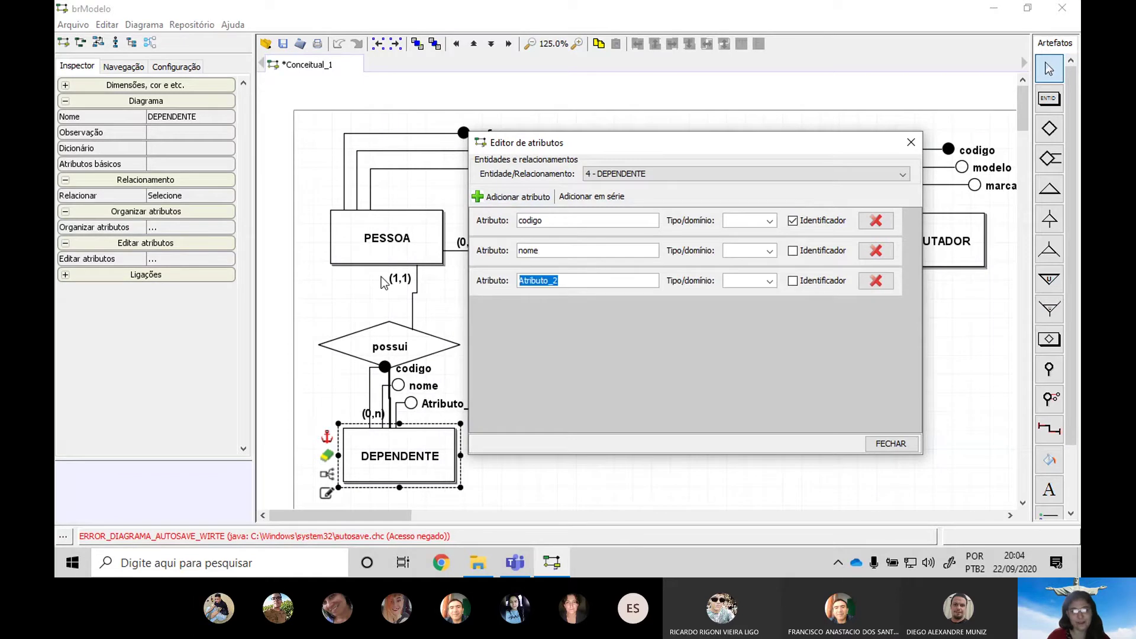
type("cpf")
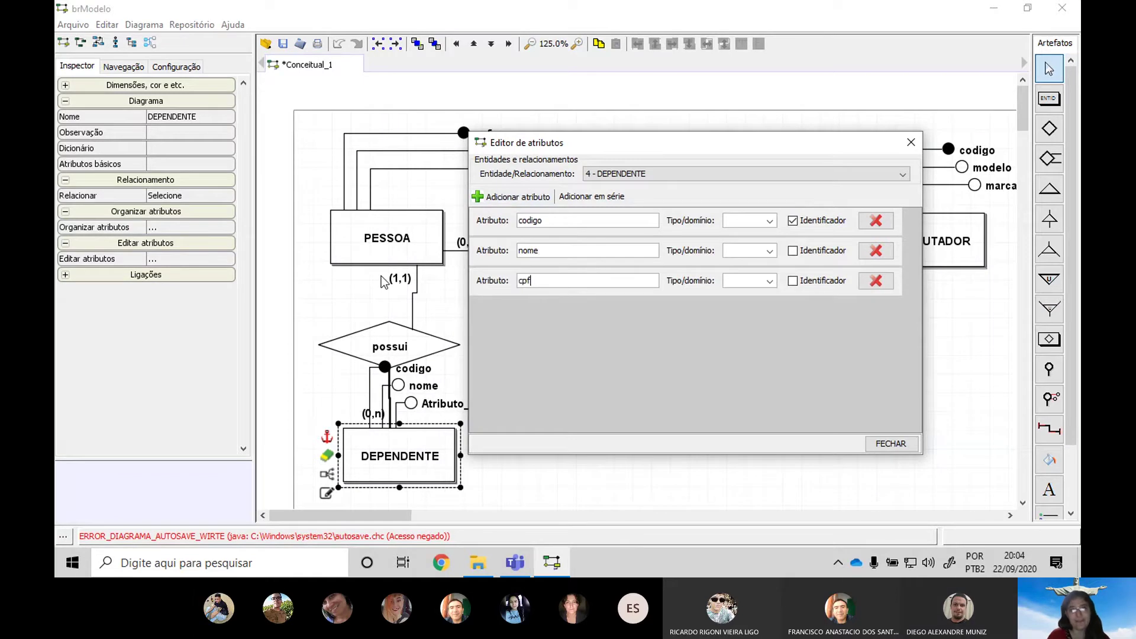
left_click(822, 281)
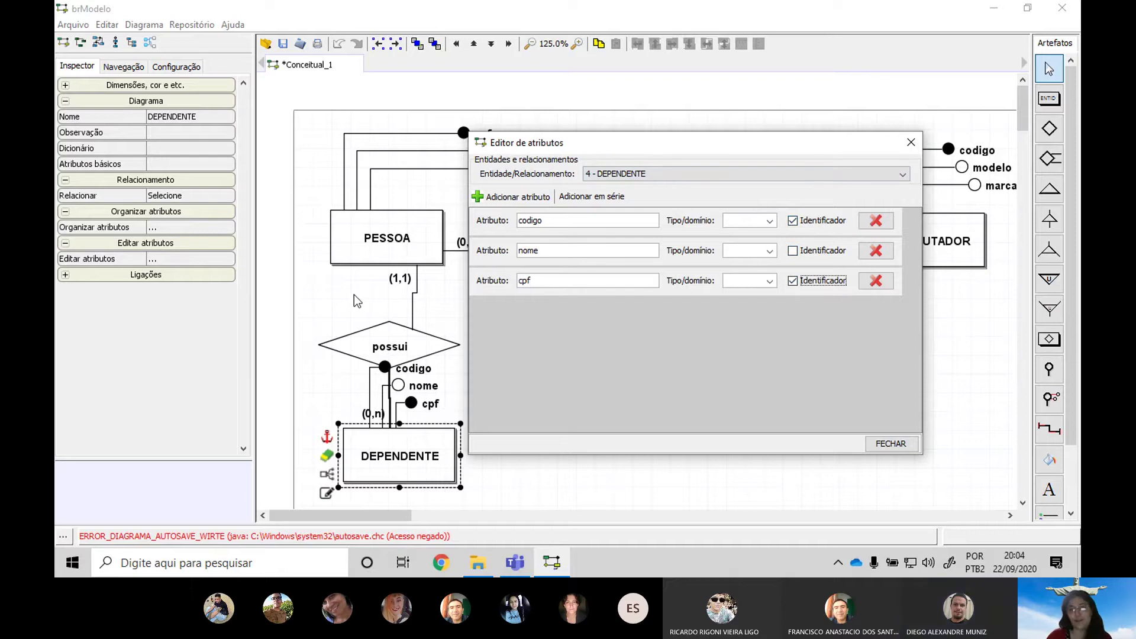
Rearrange DEPENDENTE, possui and its cpf, nome, codigo attributes, undoing a broken possui link
left_click(863, 445)
left_click_drag(417, 456, 374, 456)
left_click_drag(408, 345, 441, 302)
left_click_drag(412, 404, 479, 472)
left_click_drag(398, 385, 499, 447)
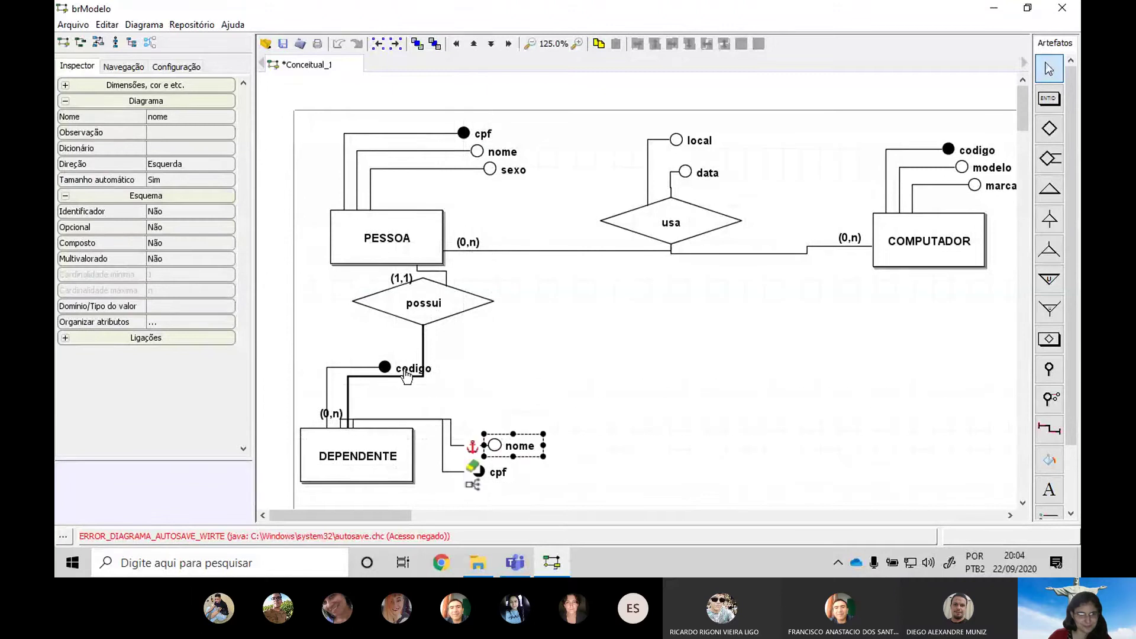
left_click_drag(406, 376, 504, 418)
left_click_drag(346, 463, 386, 469)
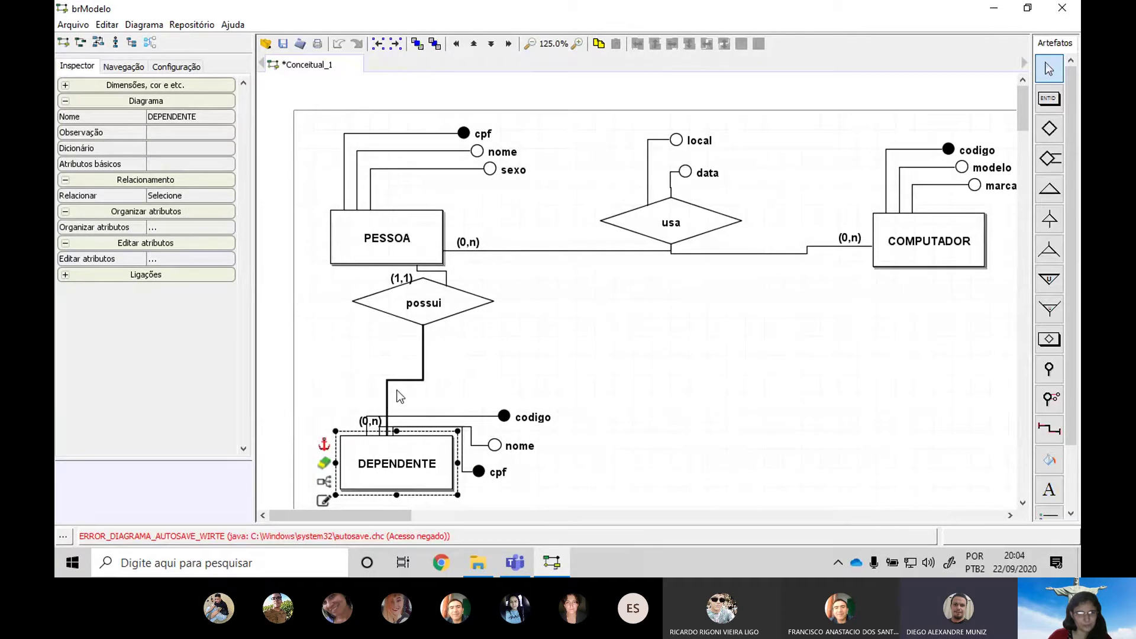
left_click_drag(391, 400, 335, 403)
left_click(641, 366)
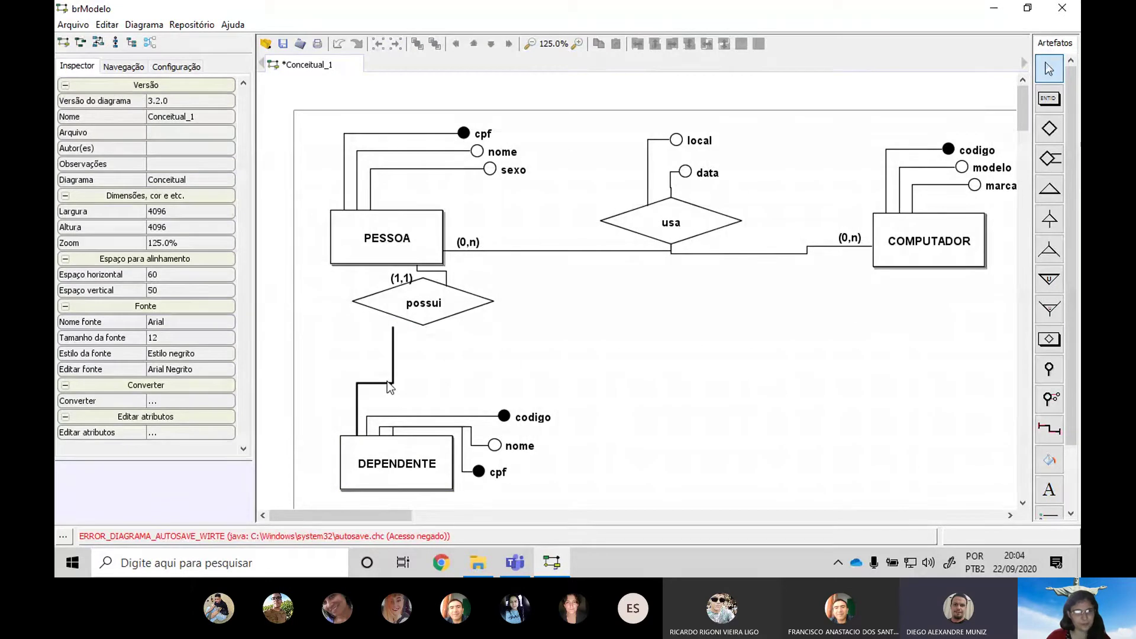
key("ctrl+z")
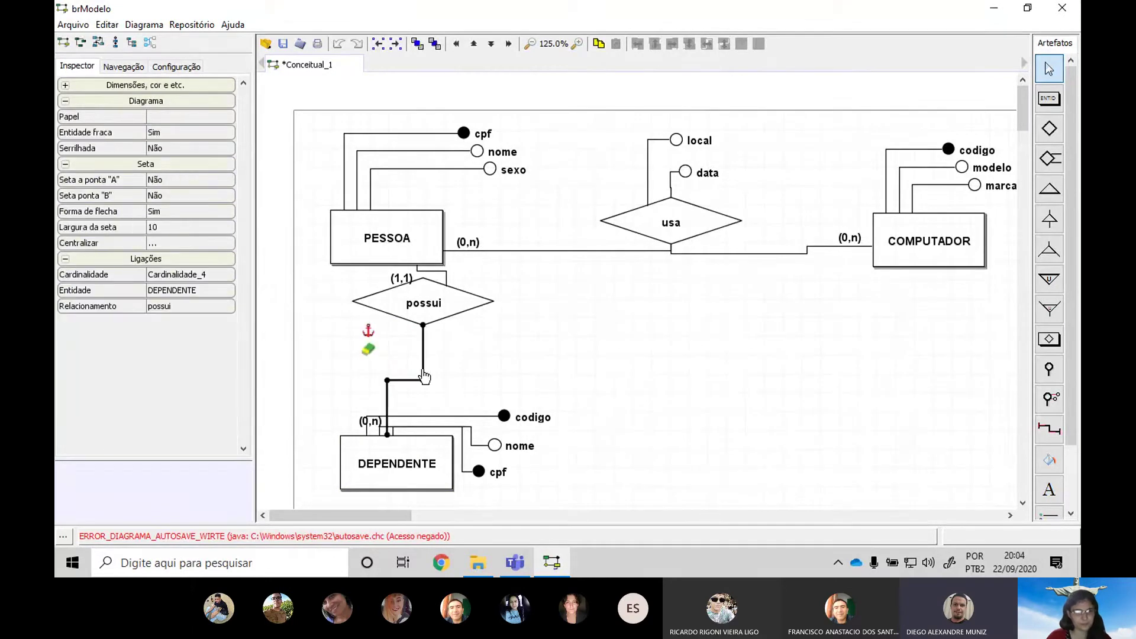
Fine-tune DEPENDENTE, the (0,n) label, the stacked cpf/codigo/nome attributes and the possui diamond
left_click_drag(411, 462, 429, 462)
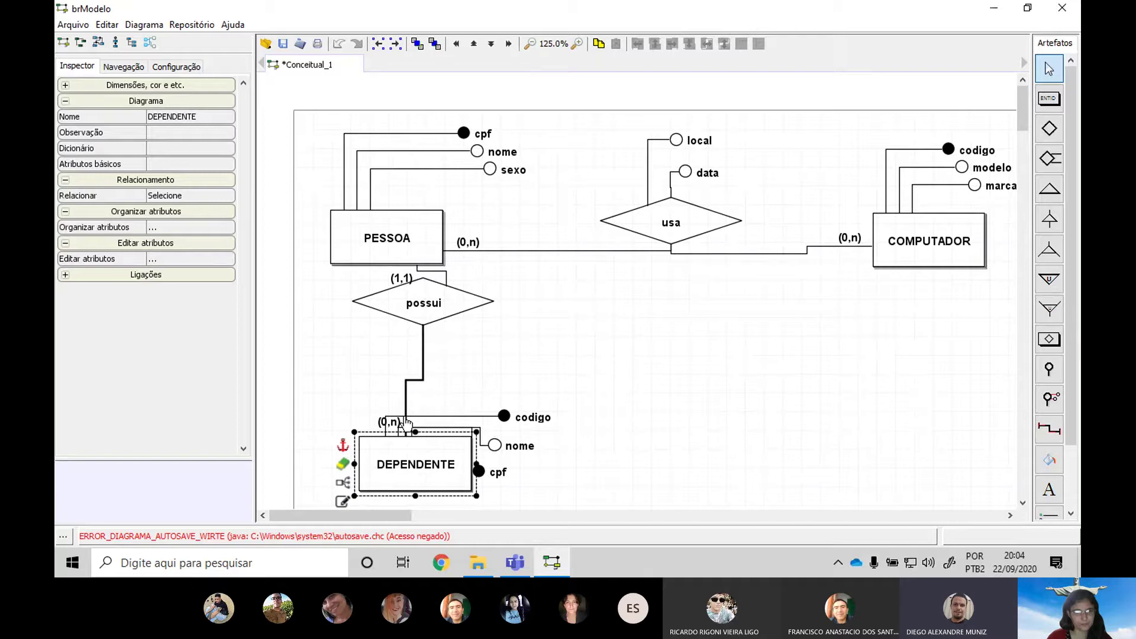
left_click(622, 432)
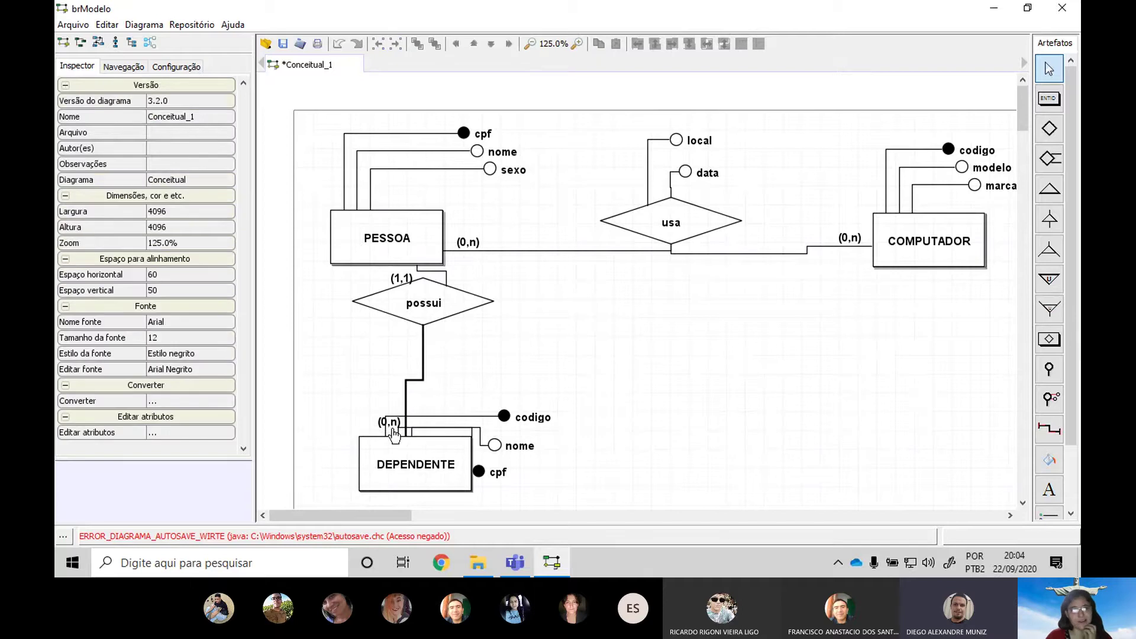
left_click_drag(390, 422, 375, 432)
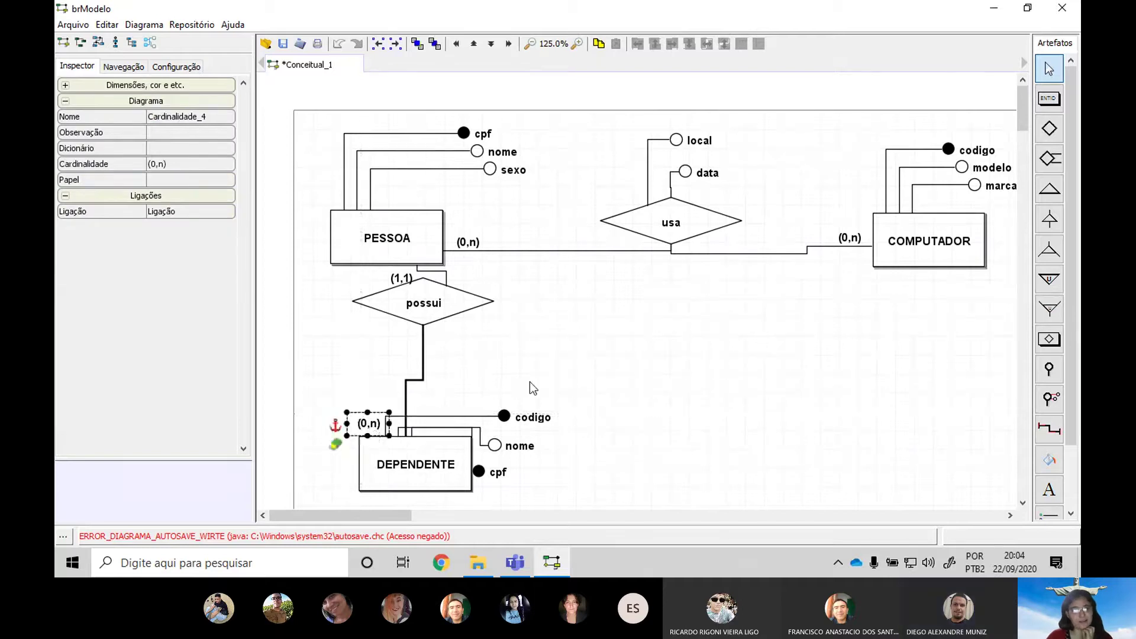
left_click(419, 468)
left_click(655, 423)
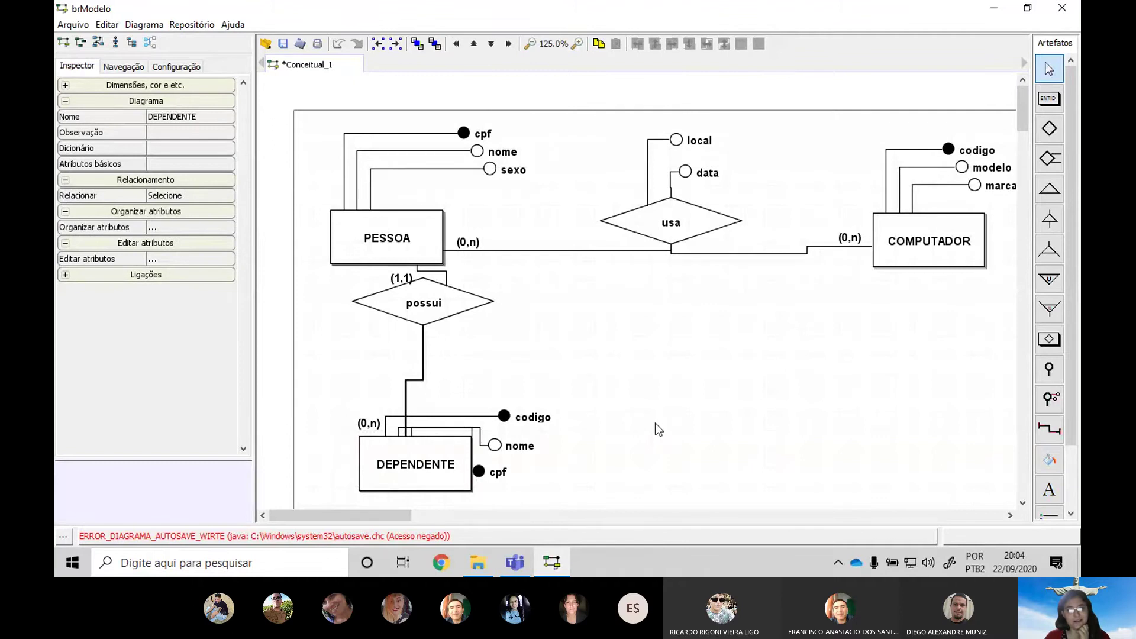
left_click_drag(480, 473, 510, 404)
left_click_drag(497, 445, 508, 437)
left_click(654, 436)
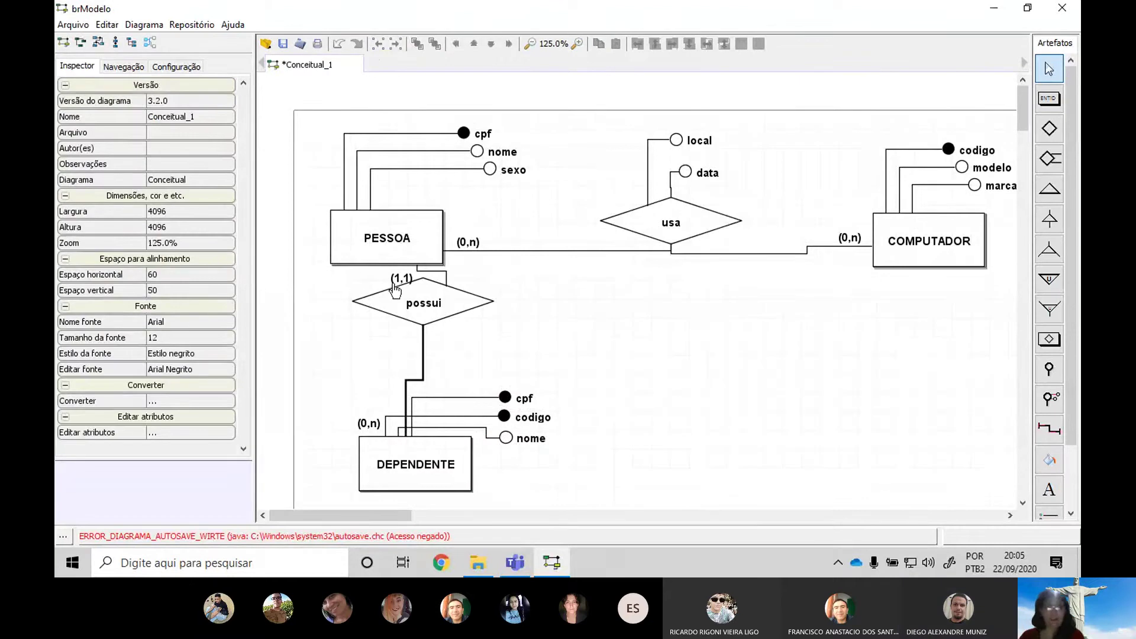
left_click_drag(442, 320, 441, 334)
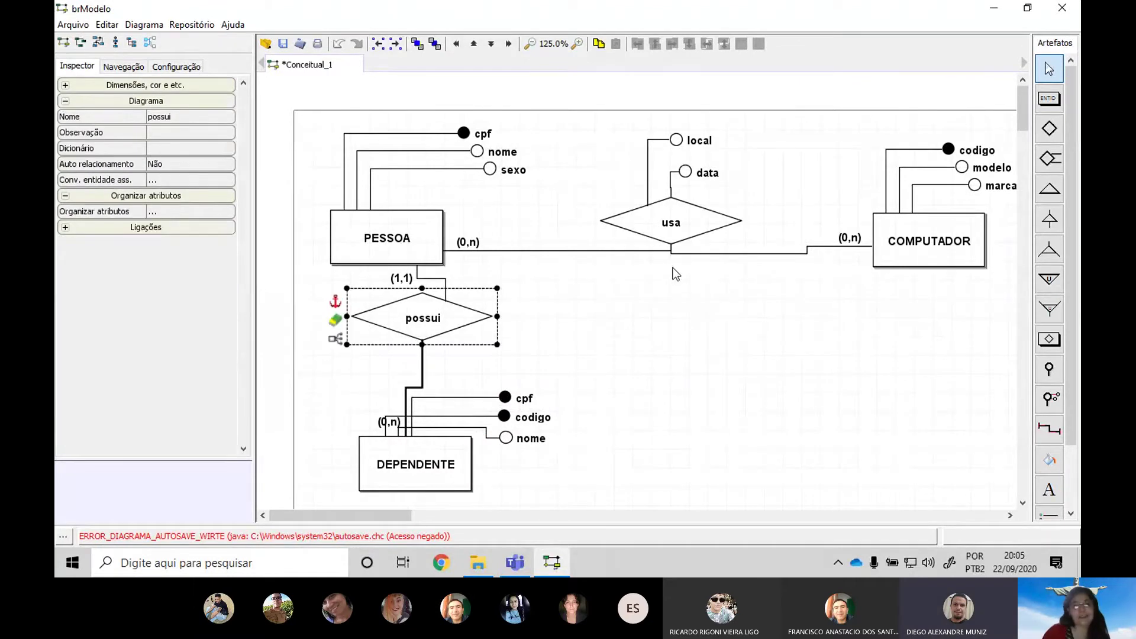
left_click(646, 440)
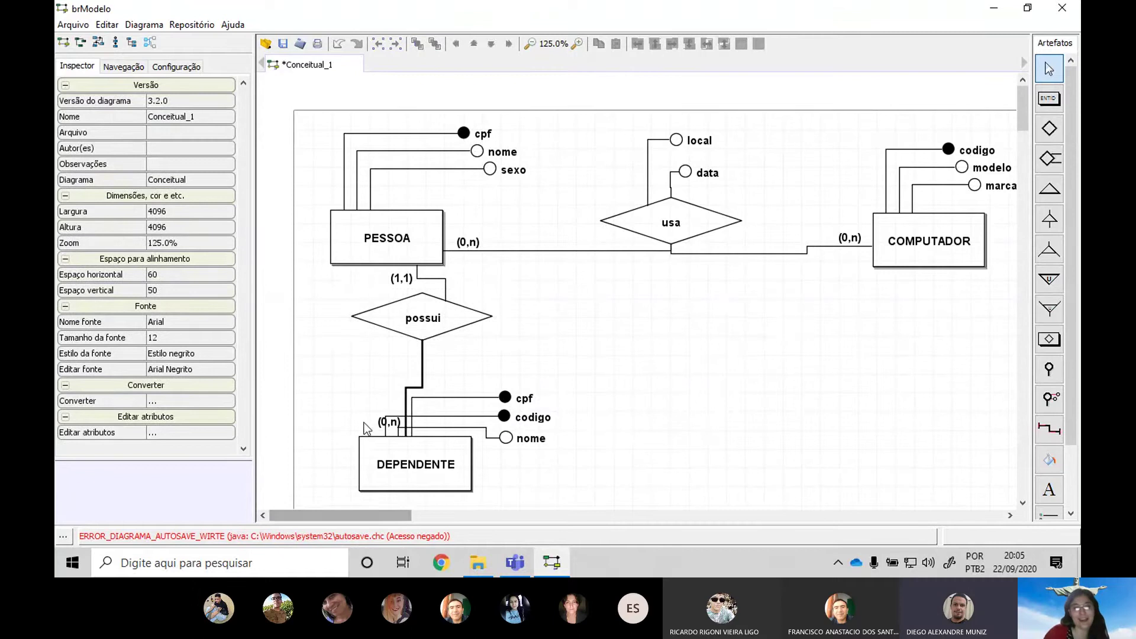
Check the possui–DEPENDENTE connector and cpf attribute properties, then capture the diagram window
left_click(420, 381)
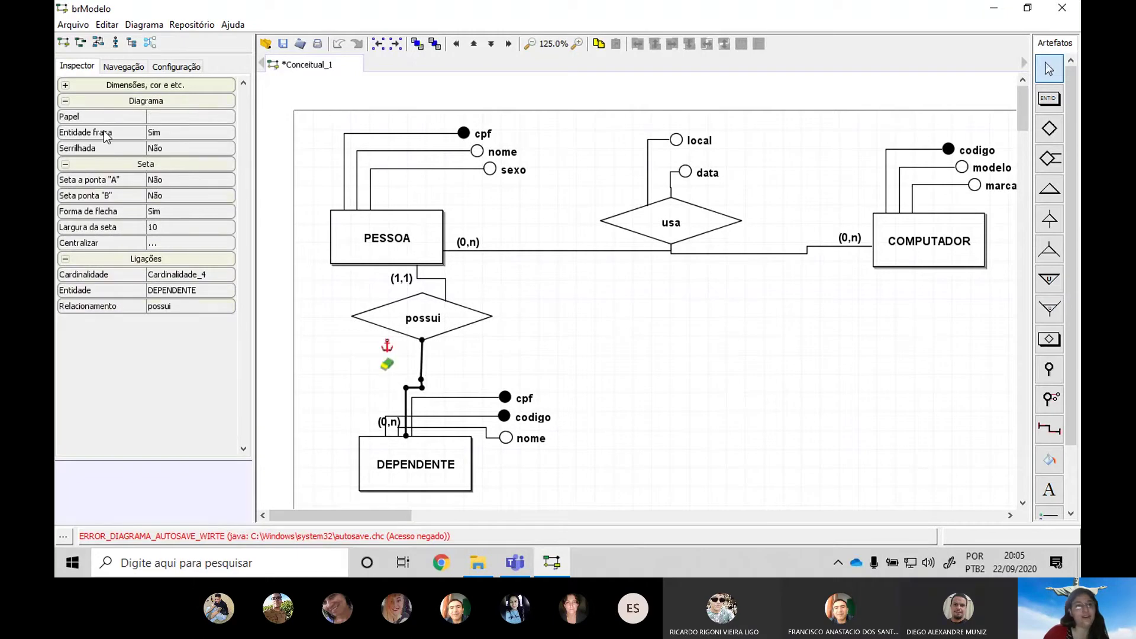
left_click(739, 368)
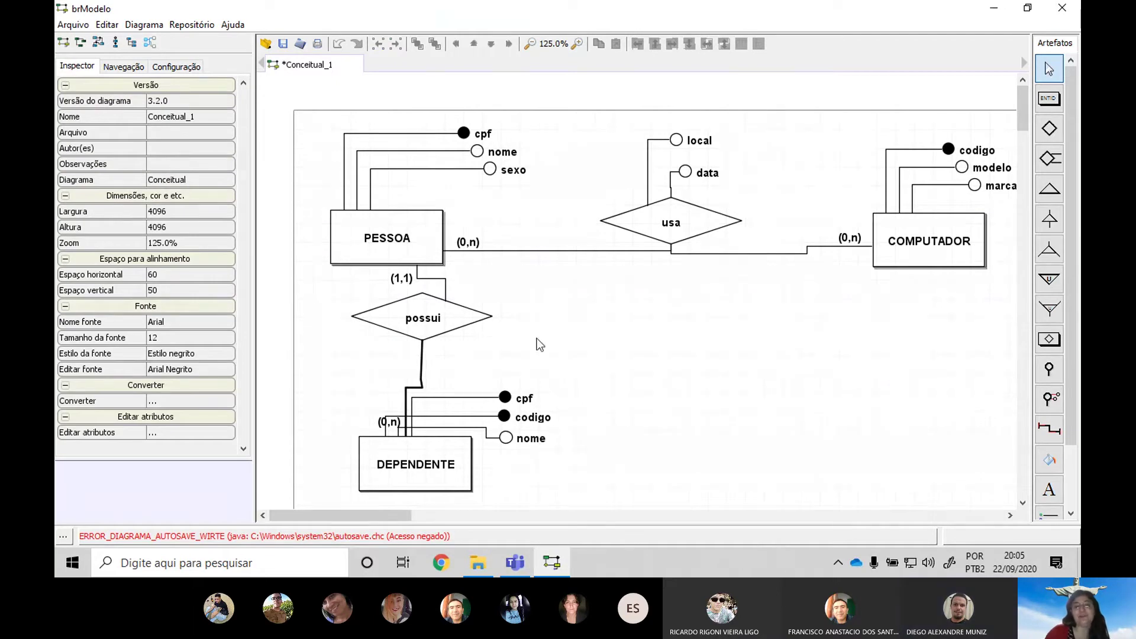
left_click(523, 405)
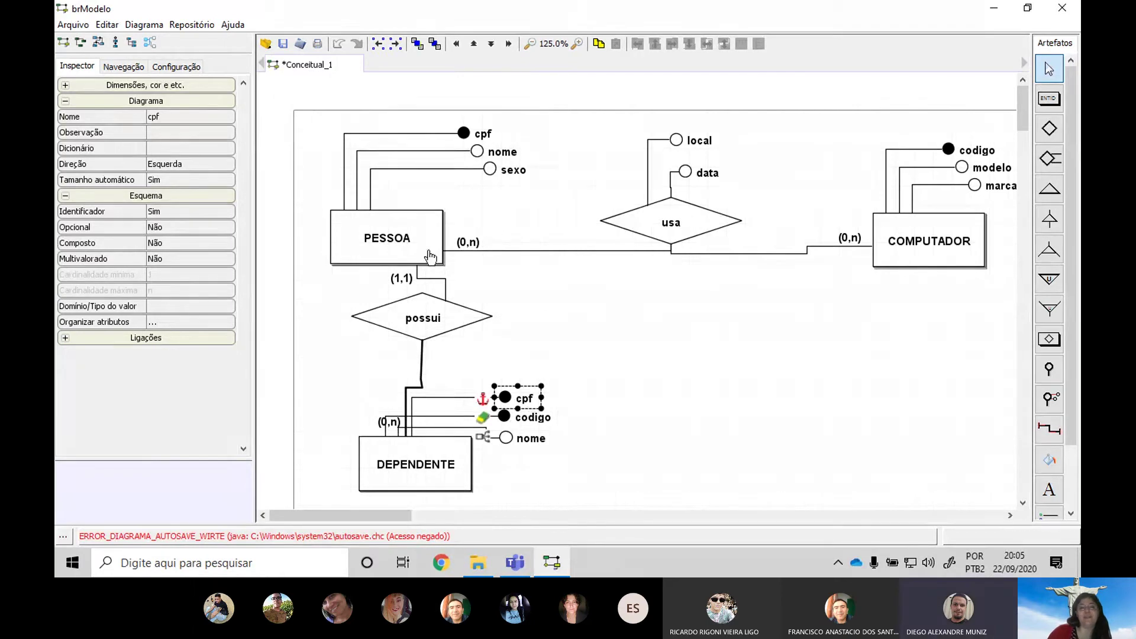
left_click(606, 415)
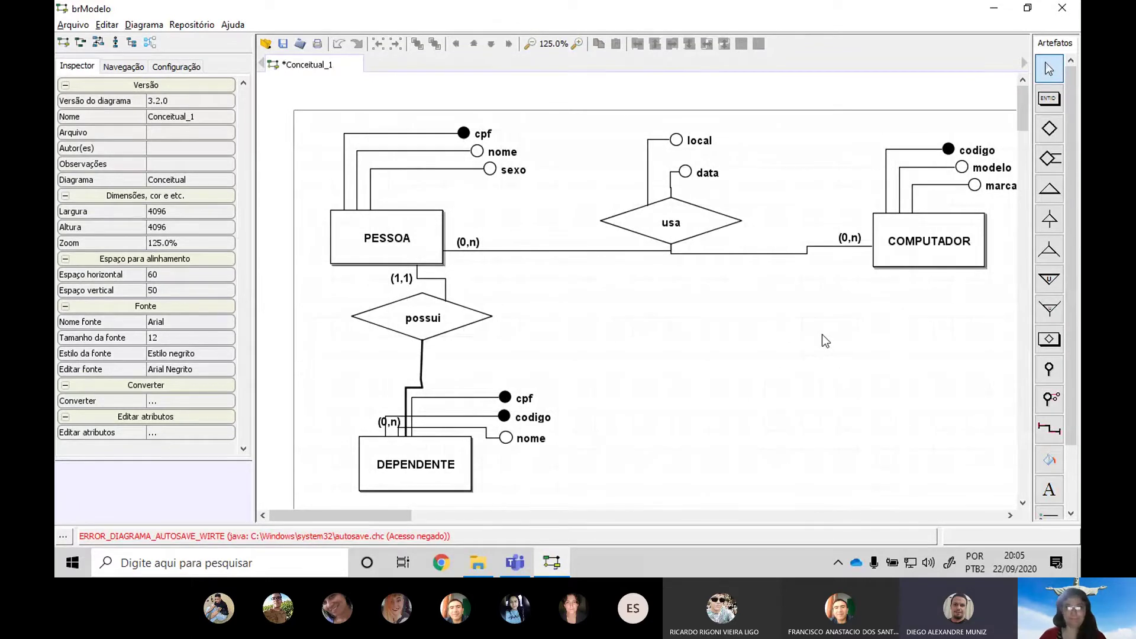
key("alt")
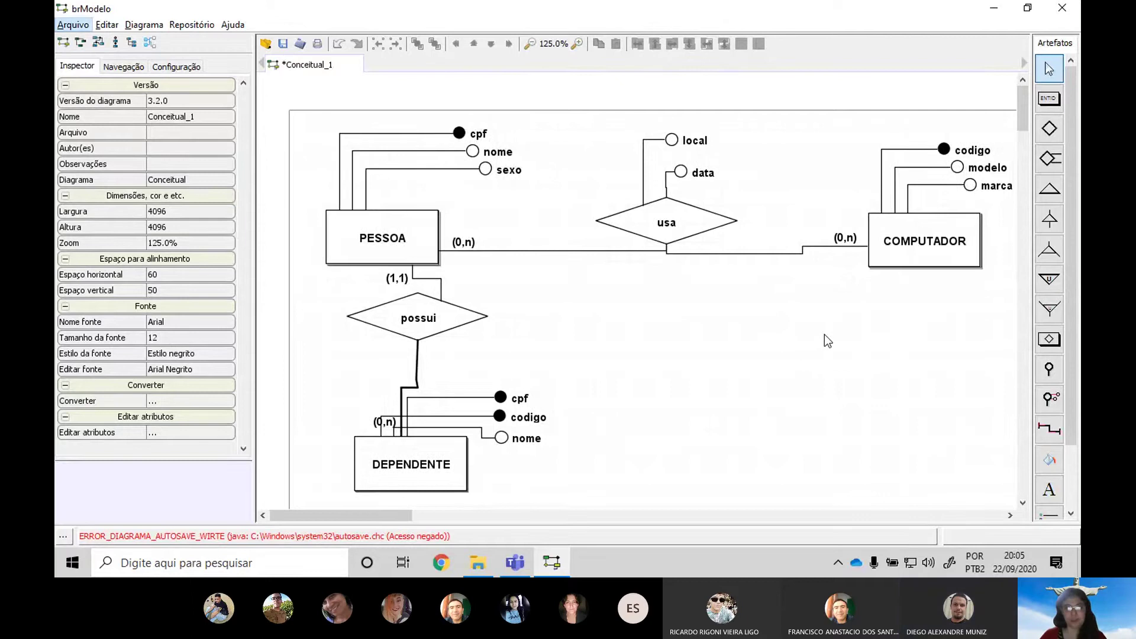
key("alt")
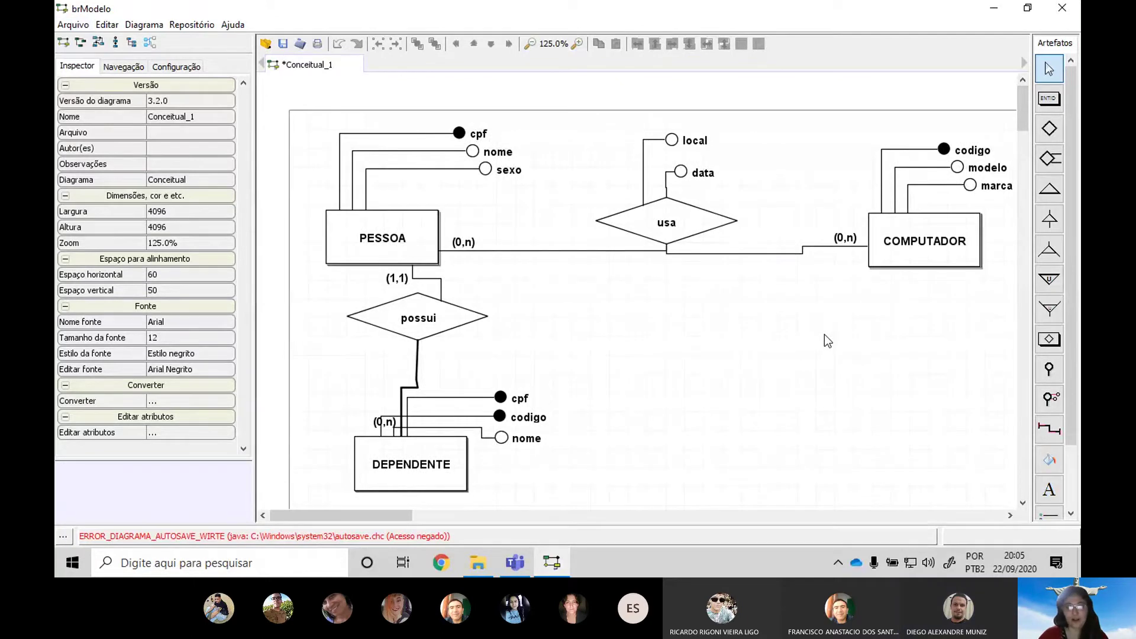
Paste the ER diagram screenshot into the Geral channel, send it, and close Teams
left_click(515, 563)
left_click(838, 563)
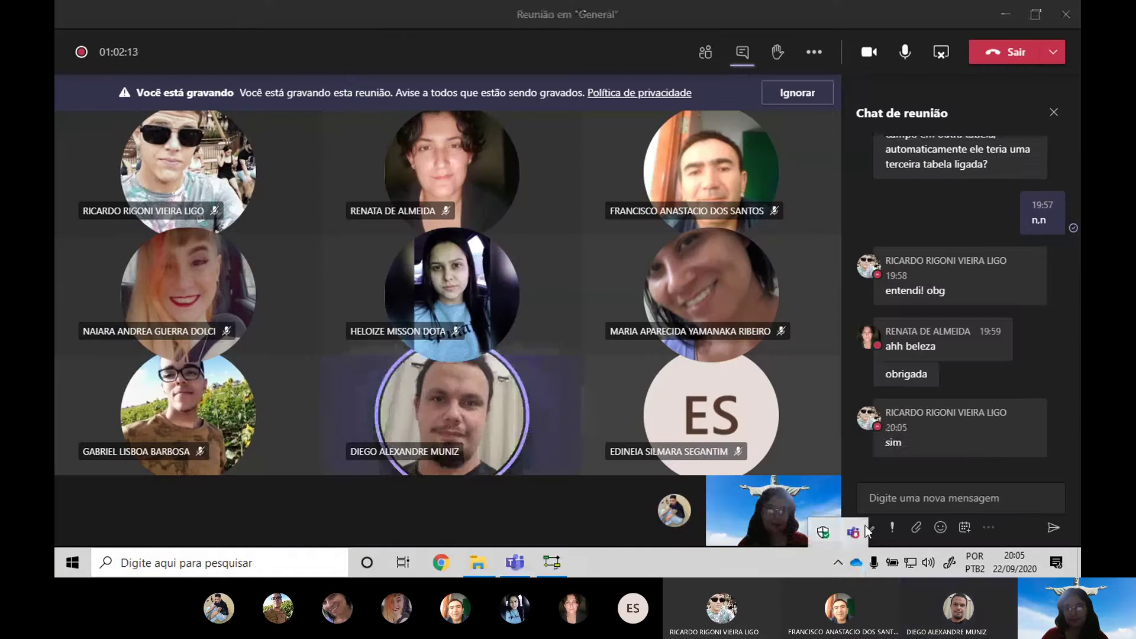
left_click(864, 528)
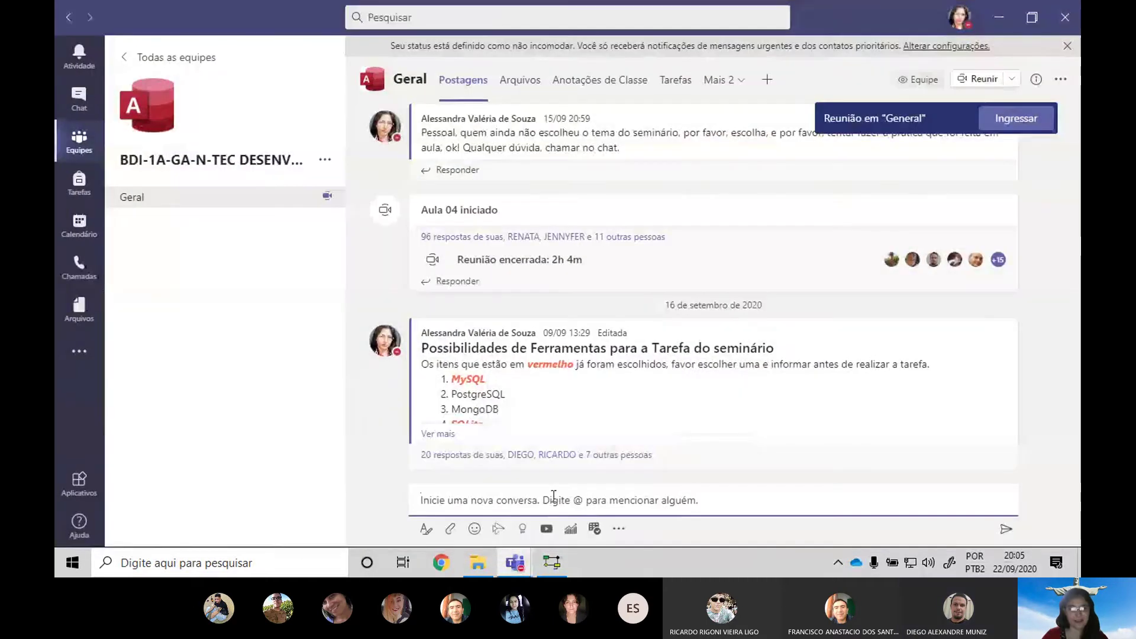
left_click(554, 496)
key("ctrl+v")
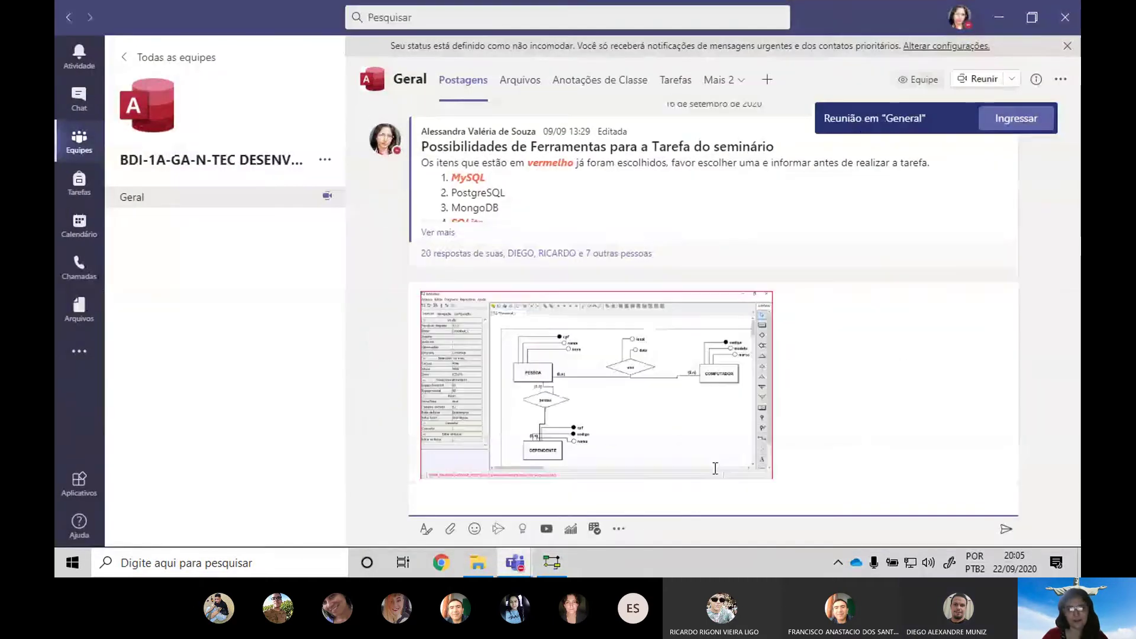
left_click(1005, 537)
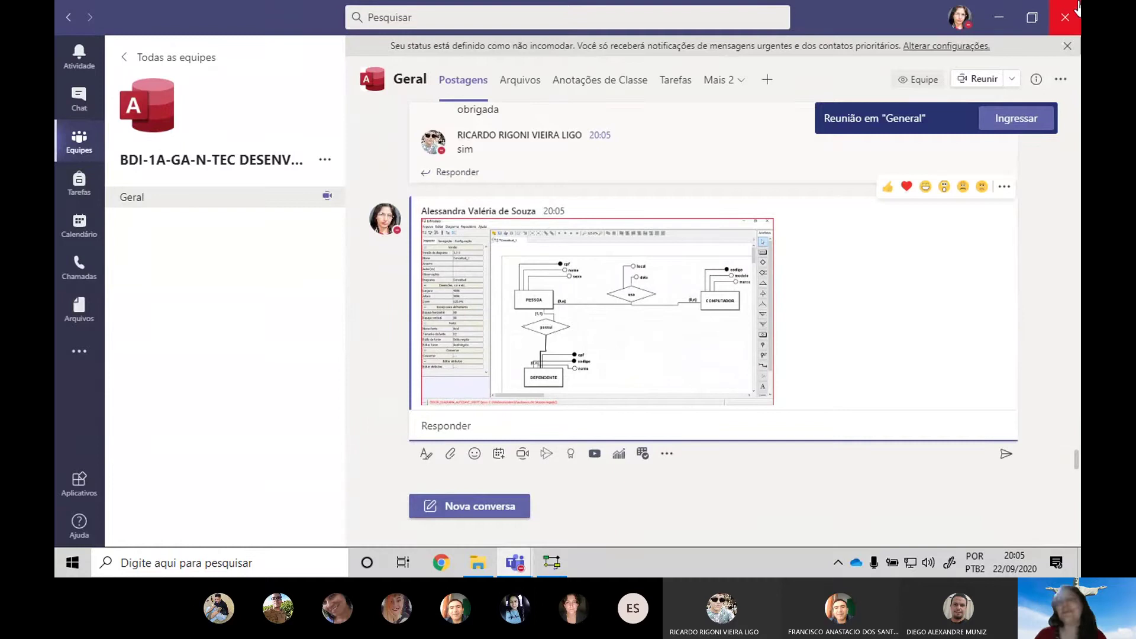
left_click(1048, 29)
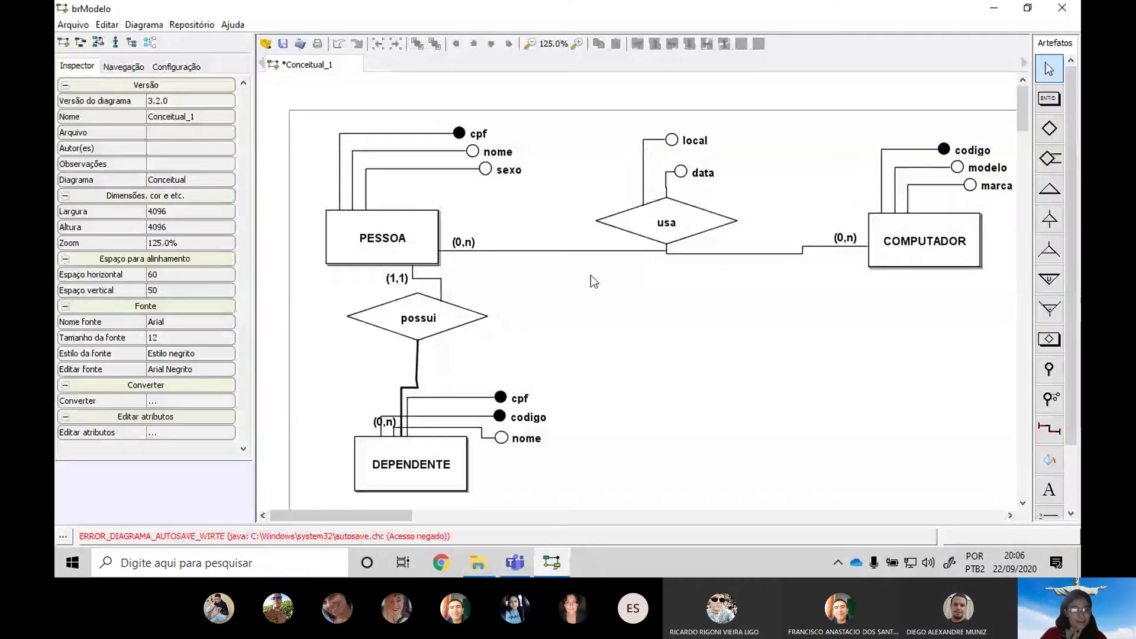
Launch Microsoft Access from the Start menu by searching 'access'
left_click(74, 565)
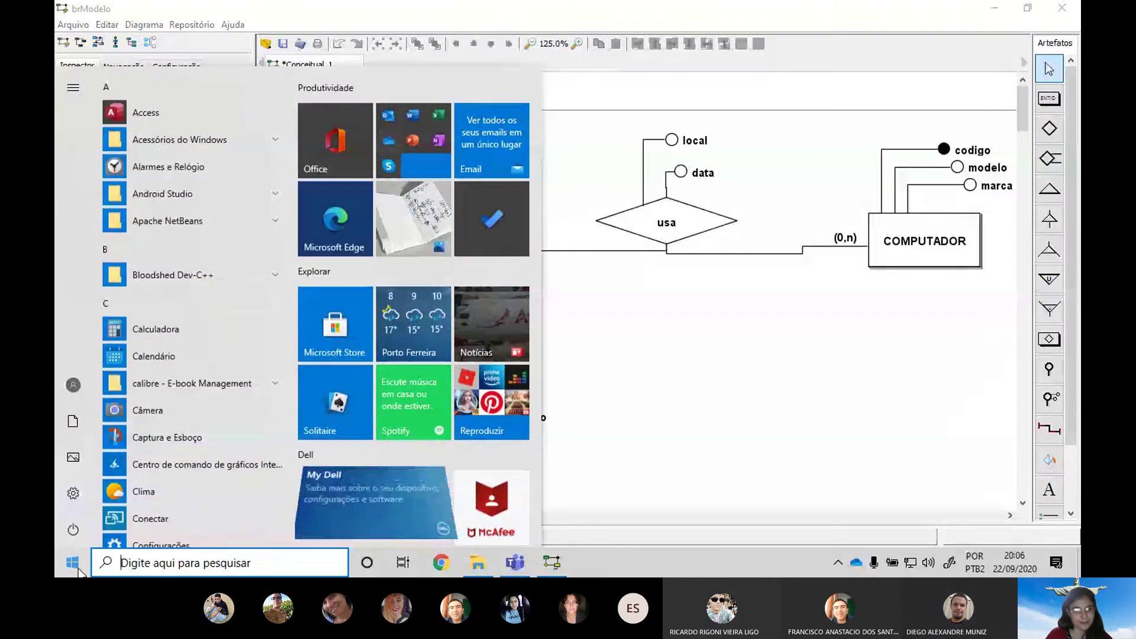
type("access")
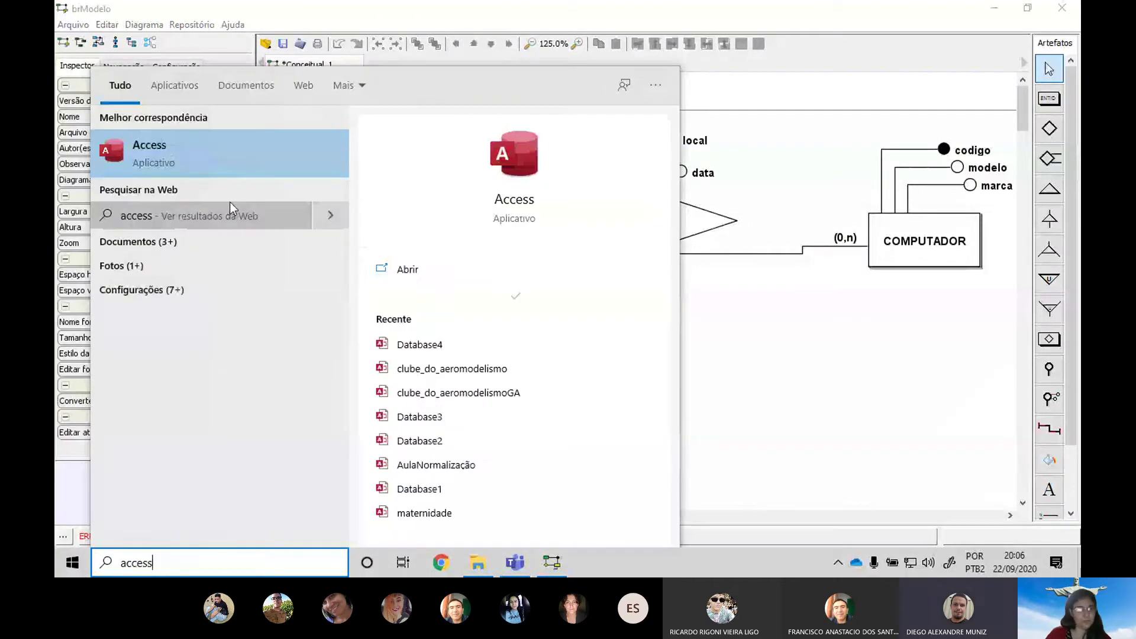
left_click(219, 145)
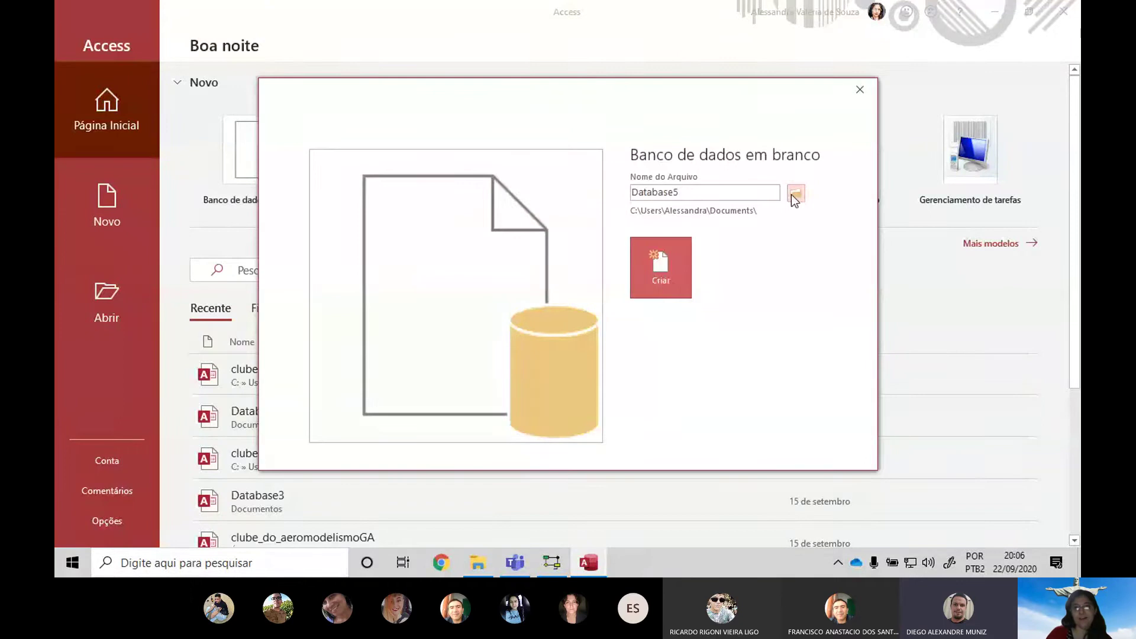
Create blank database Exemplo02 in 2-semestre-2020 > banco de dados noturno
left_click(795, 193)
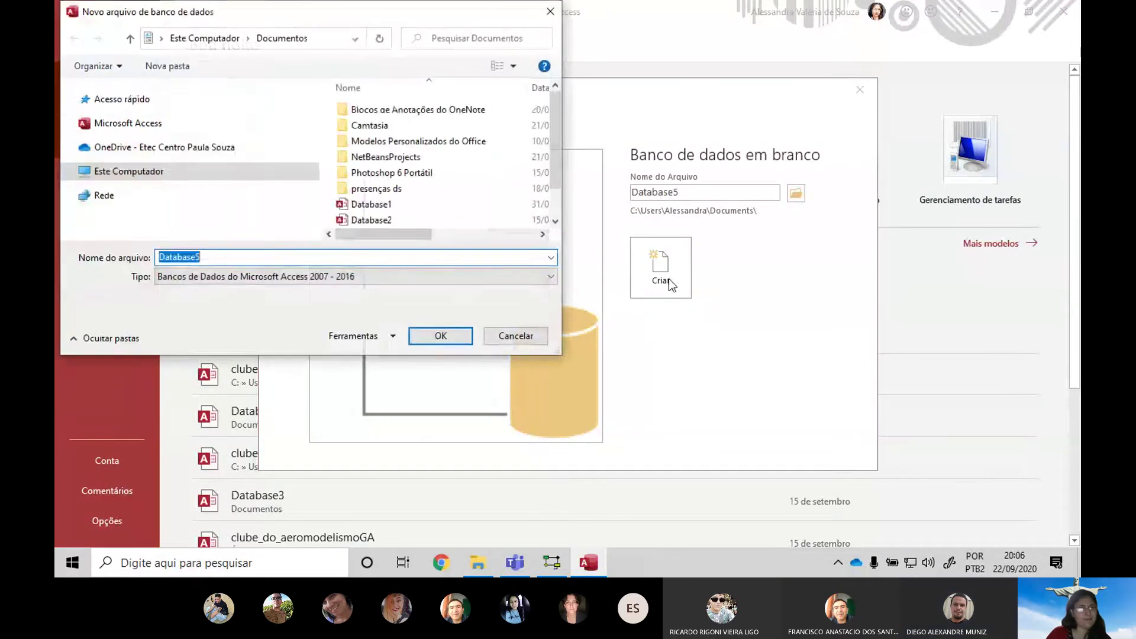
left_click(184, 190)
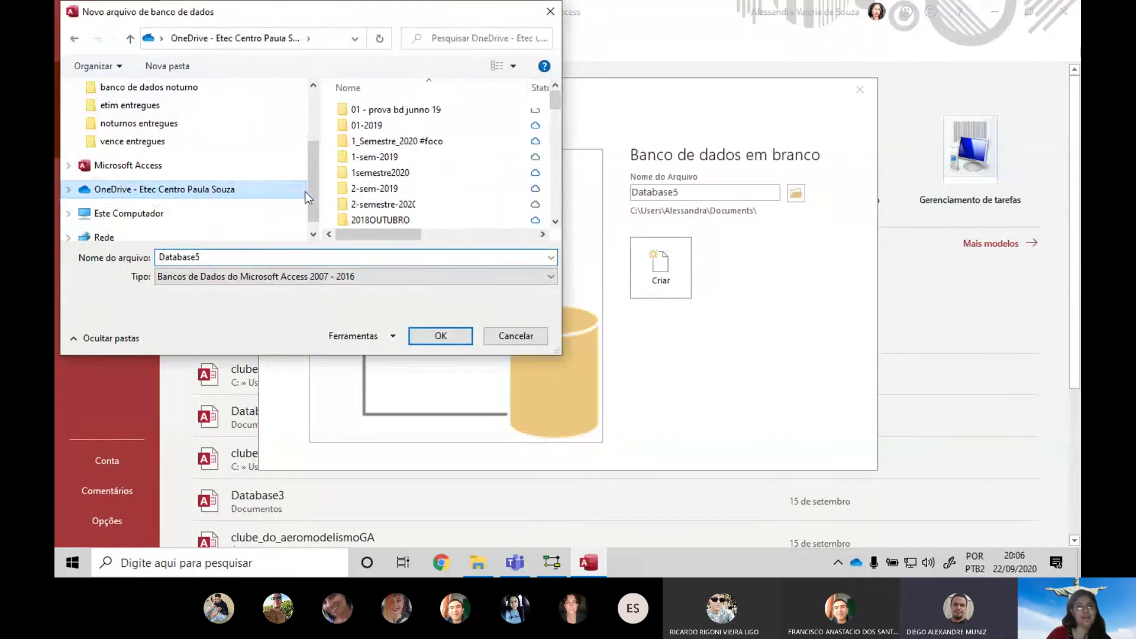
left_click(426, 211)
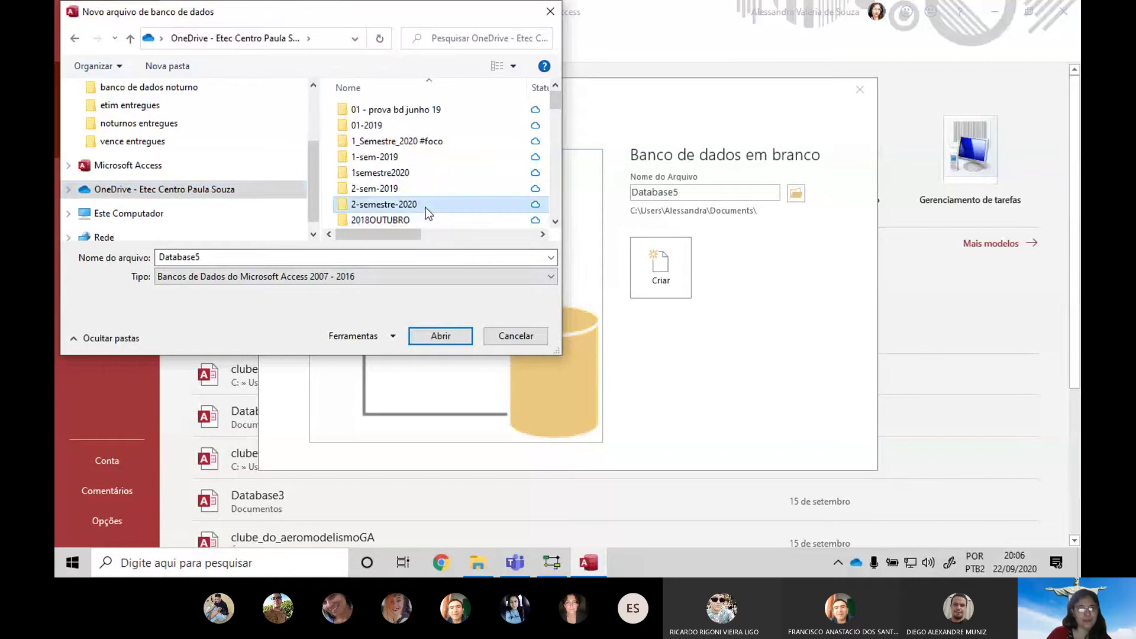
double_click(426, 208)
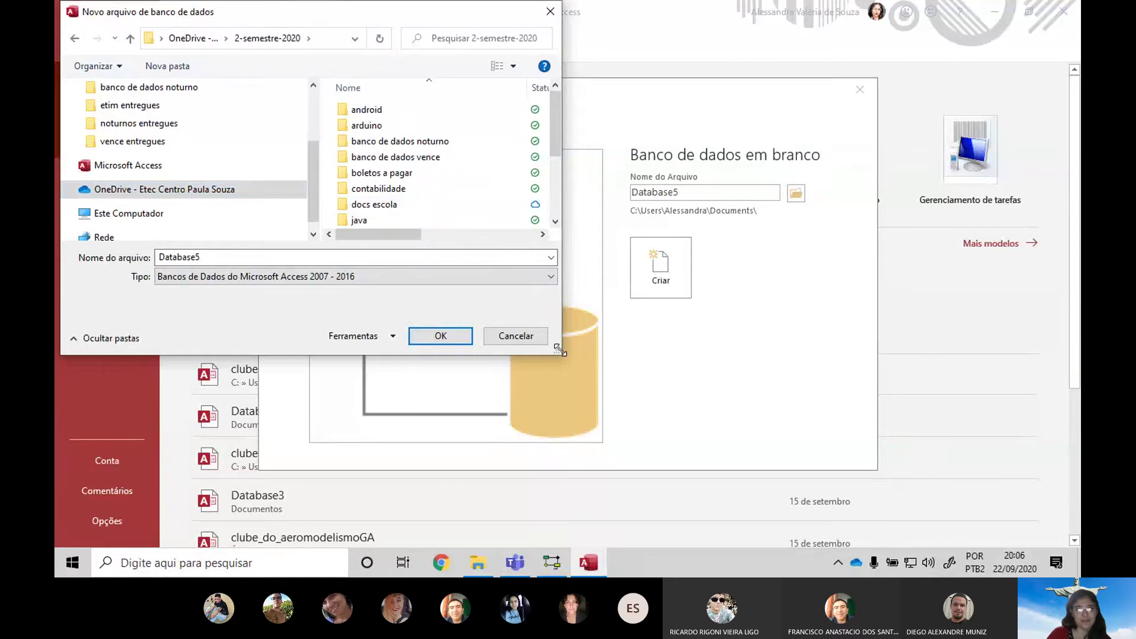
left_click_drag(560, 350, 690, 467)
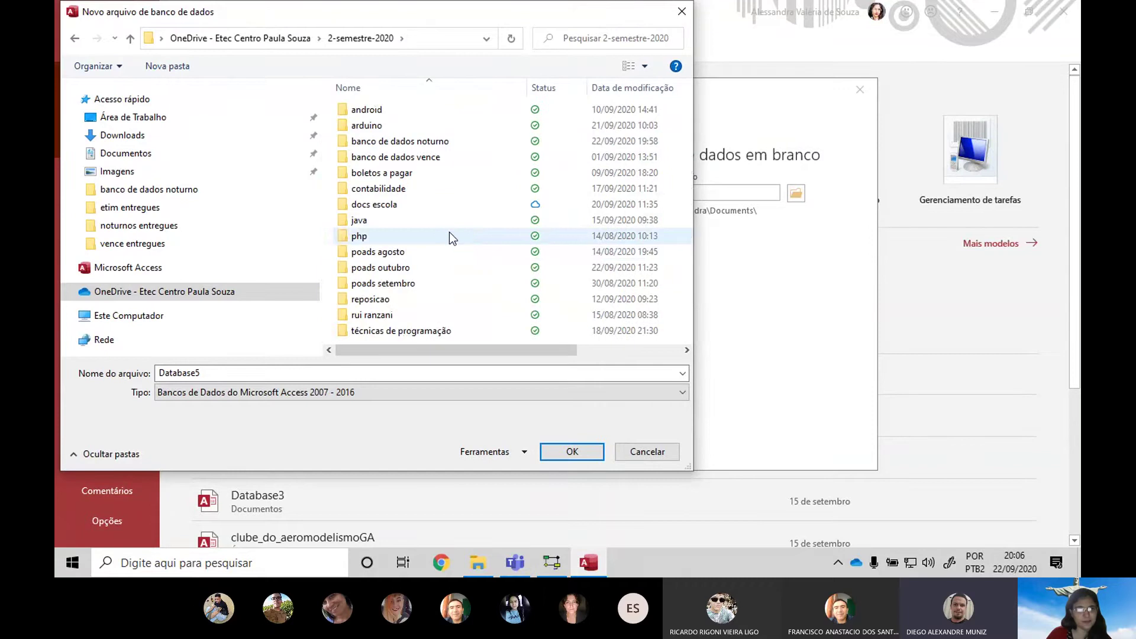
left_click(436, 172)
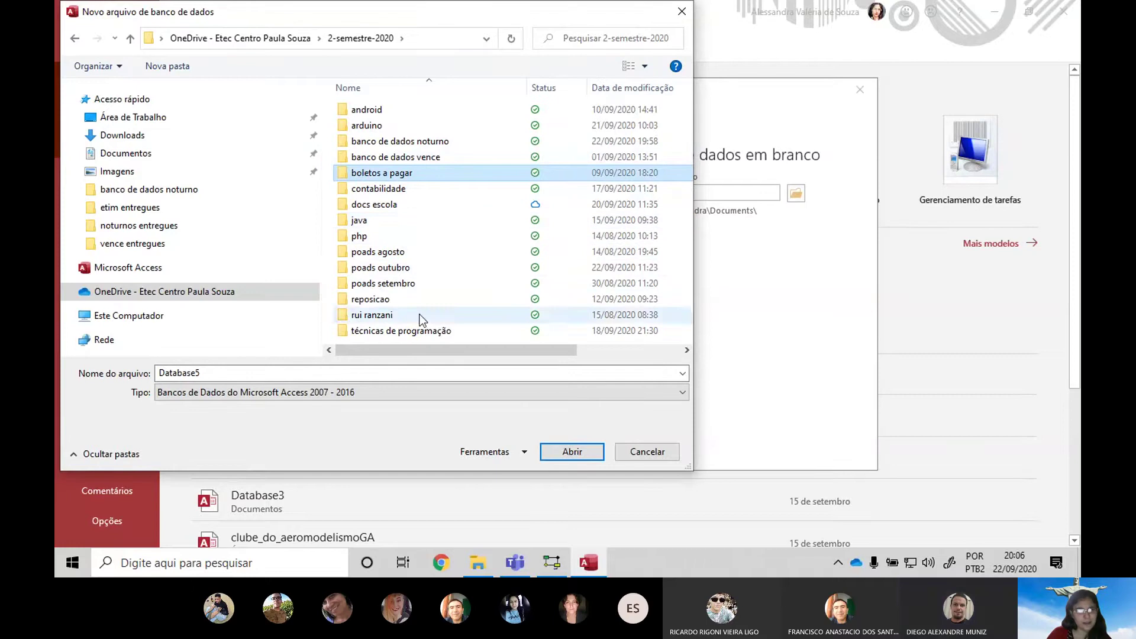
double_click(431, 142)
double_click(268, 373)
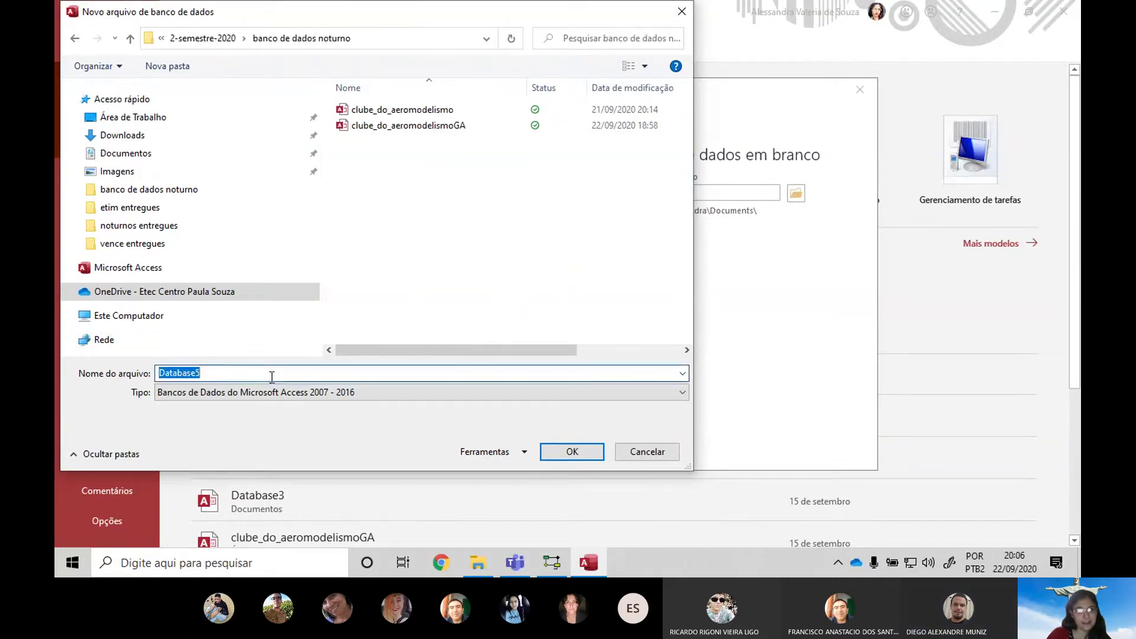
key("BackSpace")
type("E")
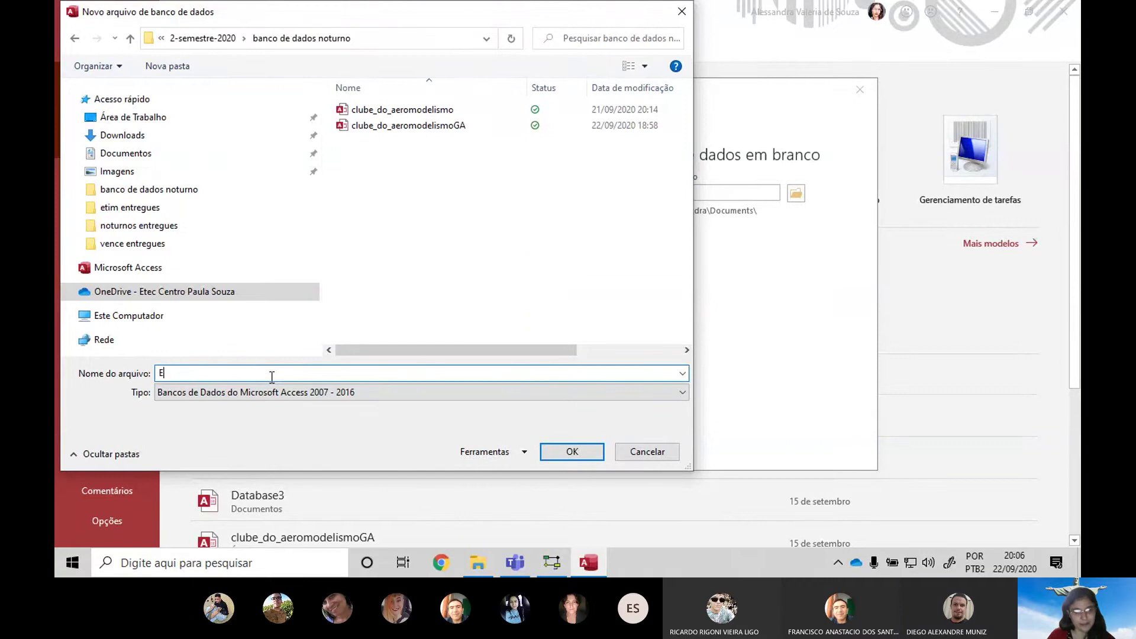
type("xemplo02")
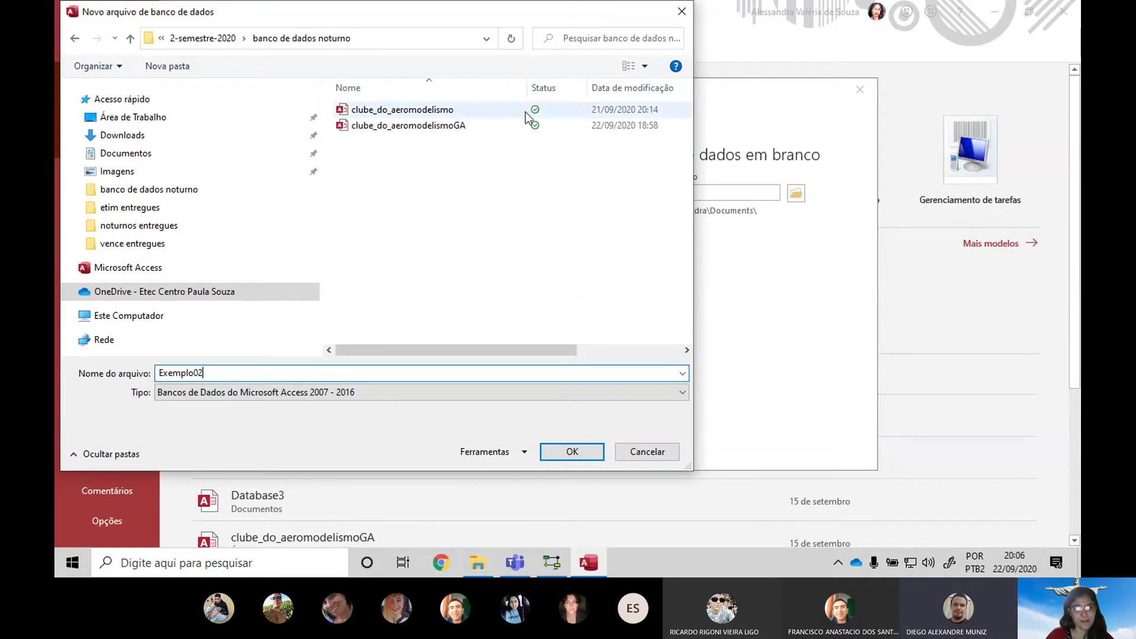
left_click(572, 452)
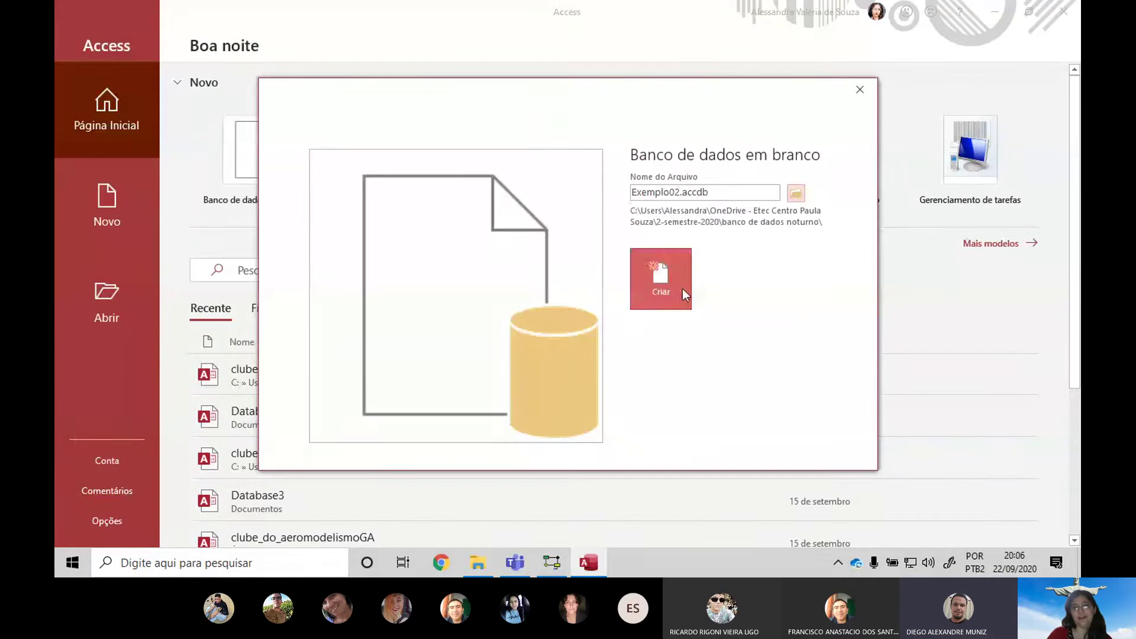
left_click(683, 289)
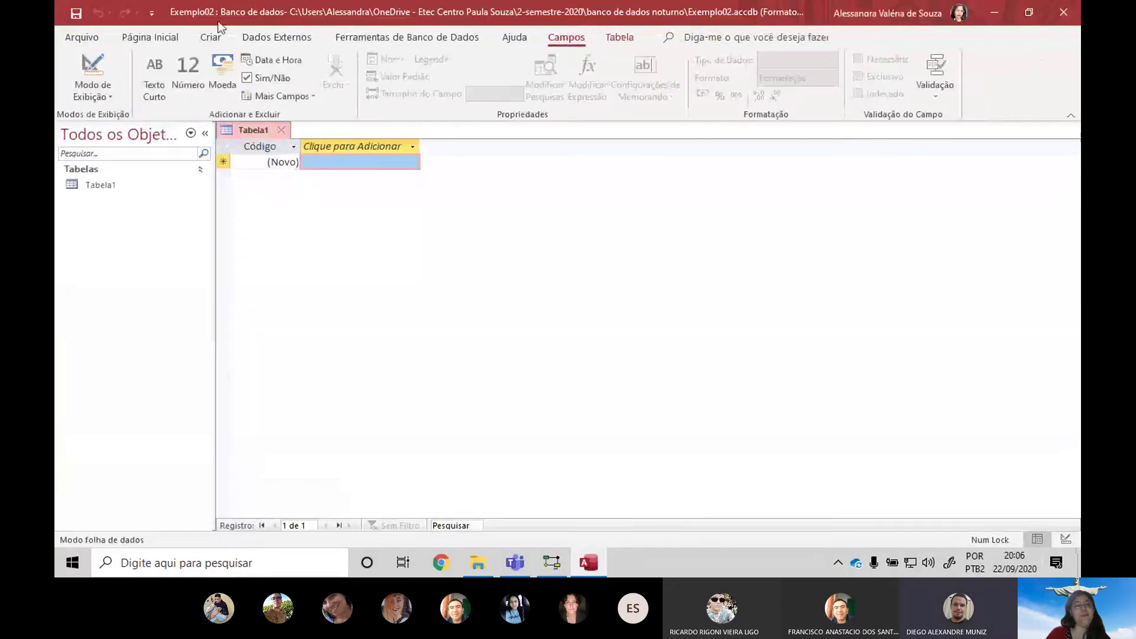
Close the default Tabela1 and start a new table in Design view, checking the ER diagram
left_click(285, 130)
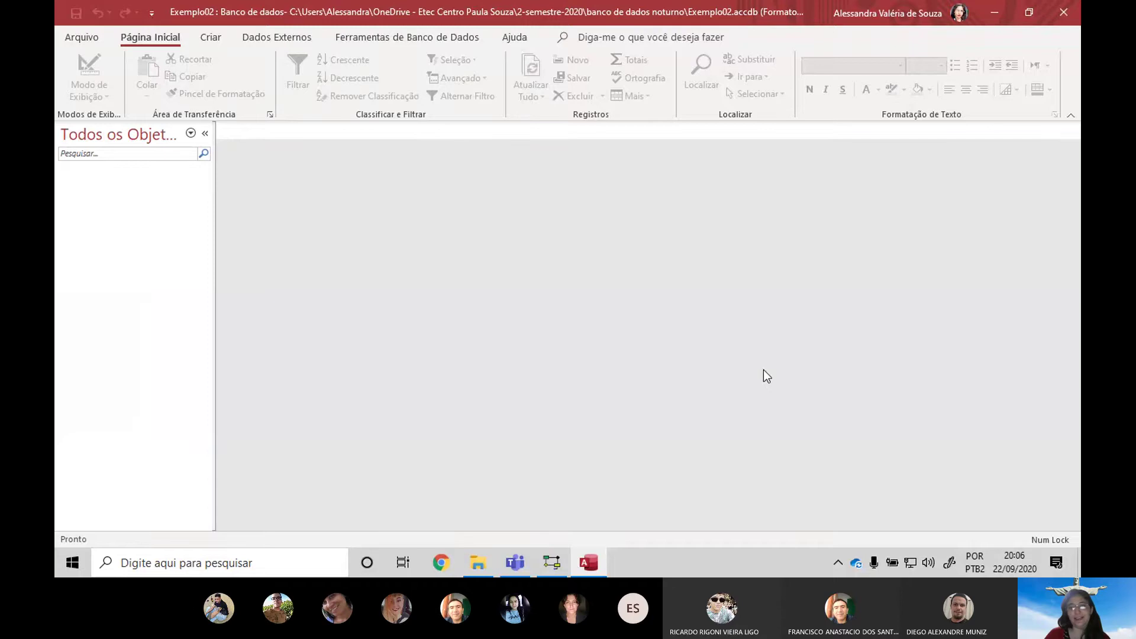
key("alt+Tab")
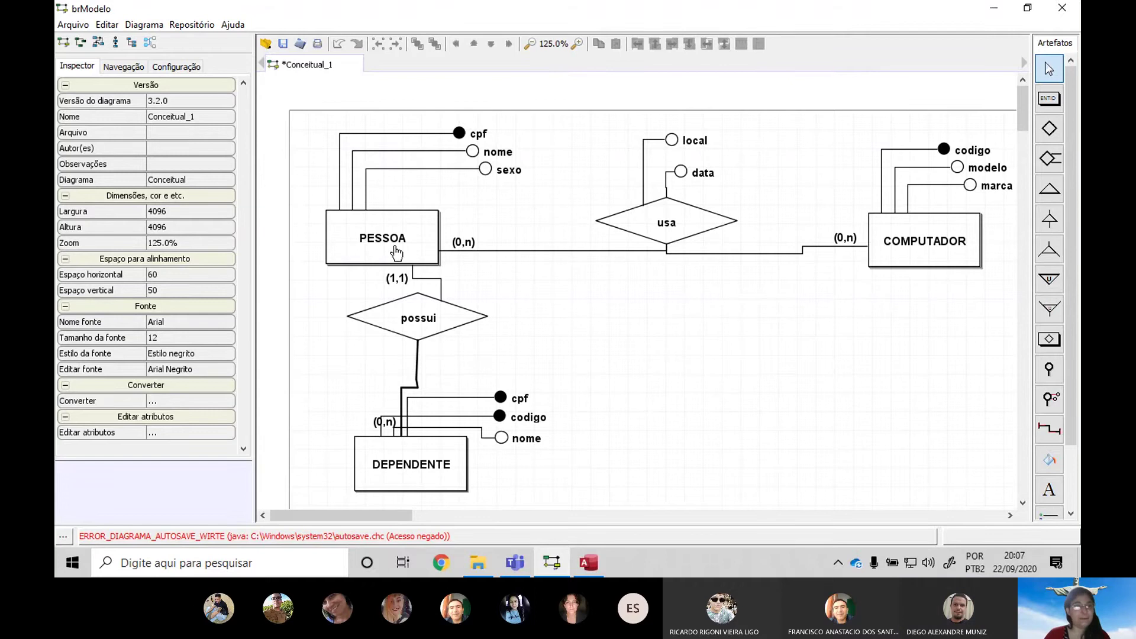
key("alt+Tab")
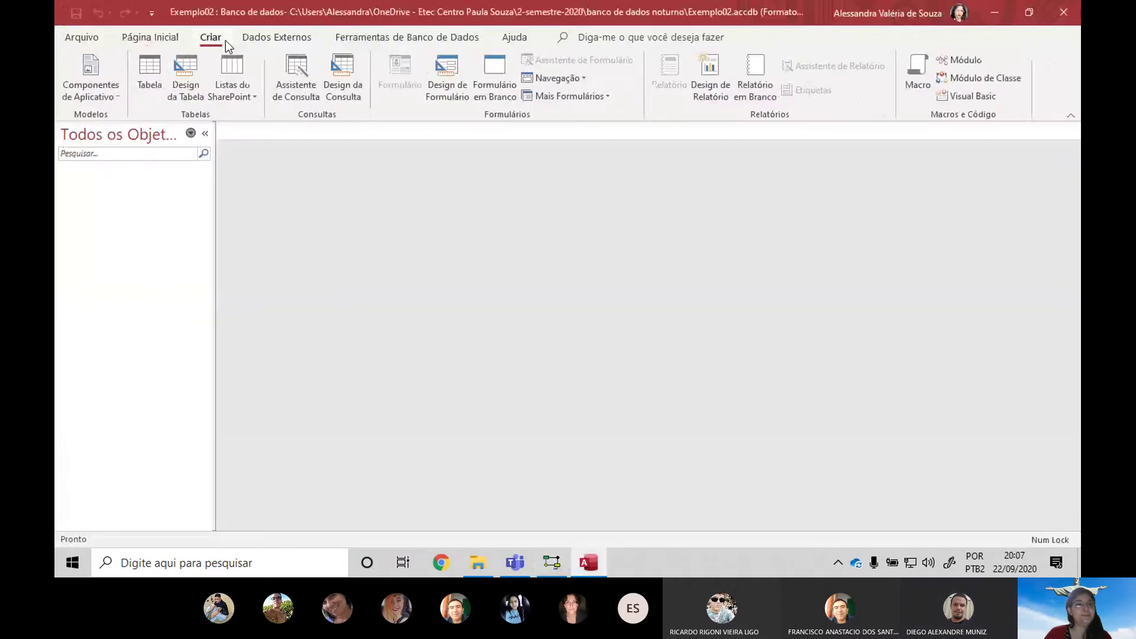
left_click(177, 90)
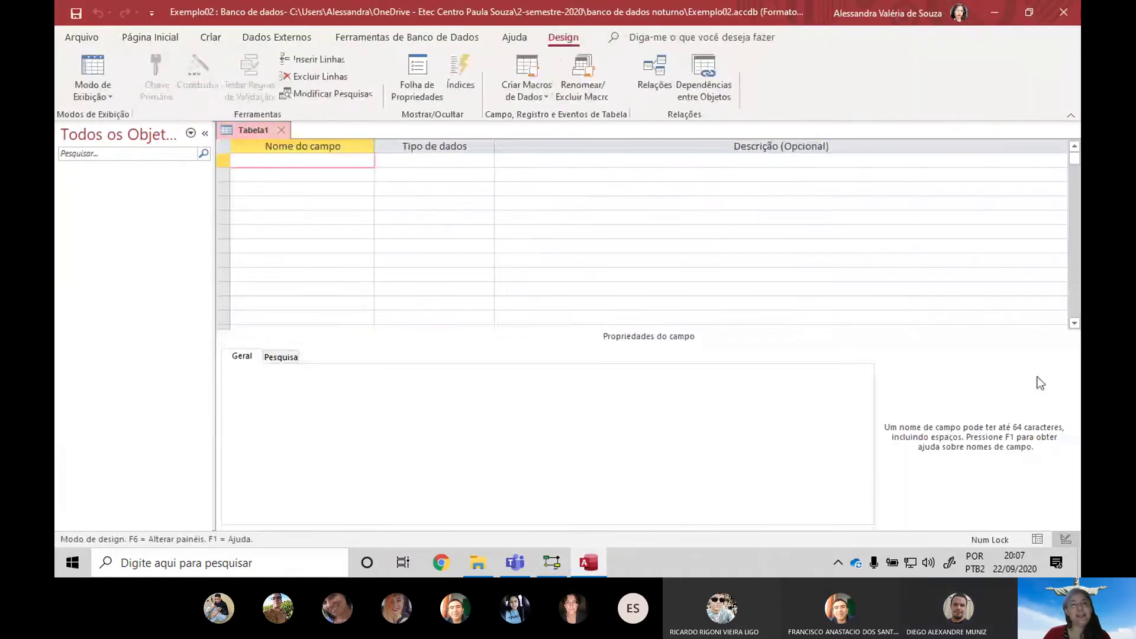
key("alt+Tab")
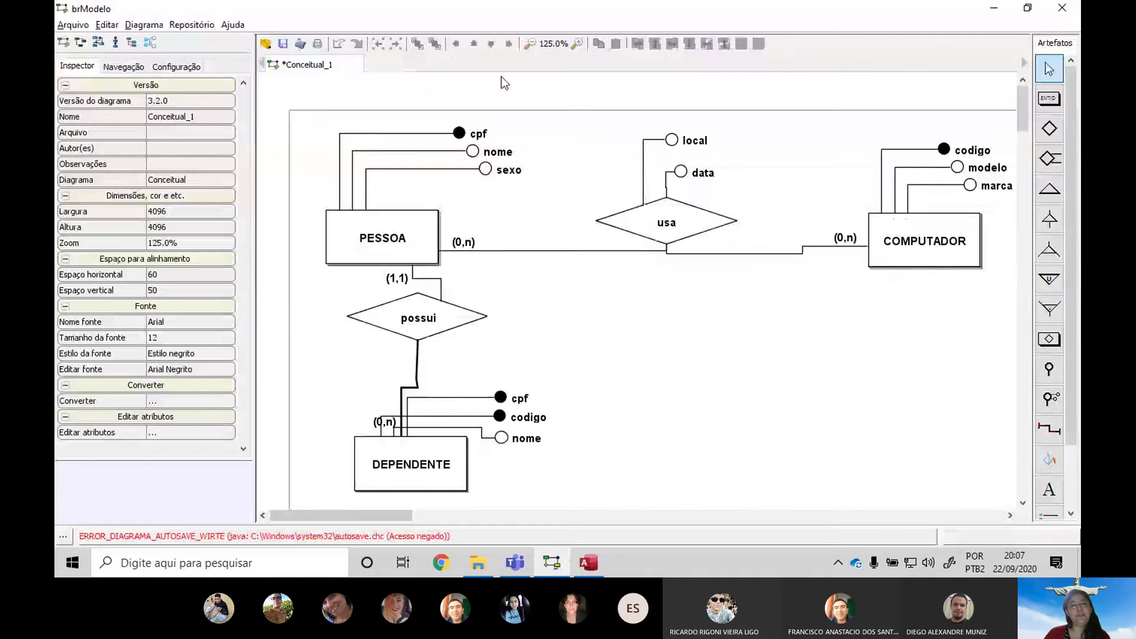
key("alt+Tab")
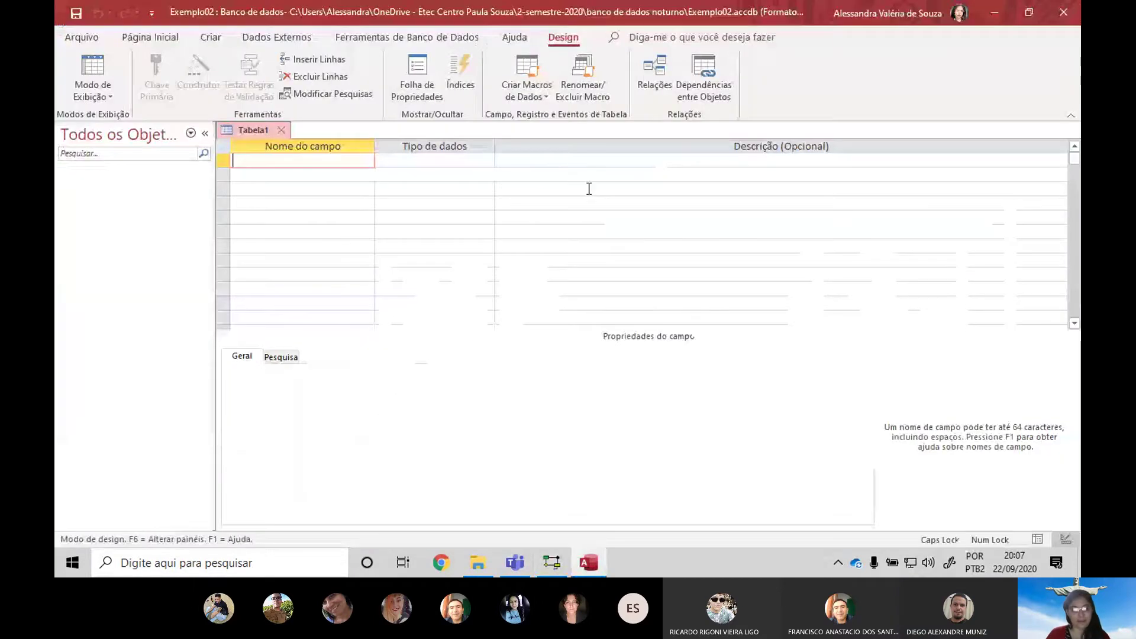
Enter fields CPF, Nome and Sexo, each kept as Texto Curto
type("CPF")
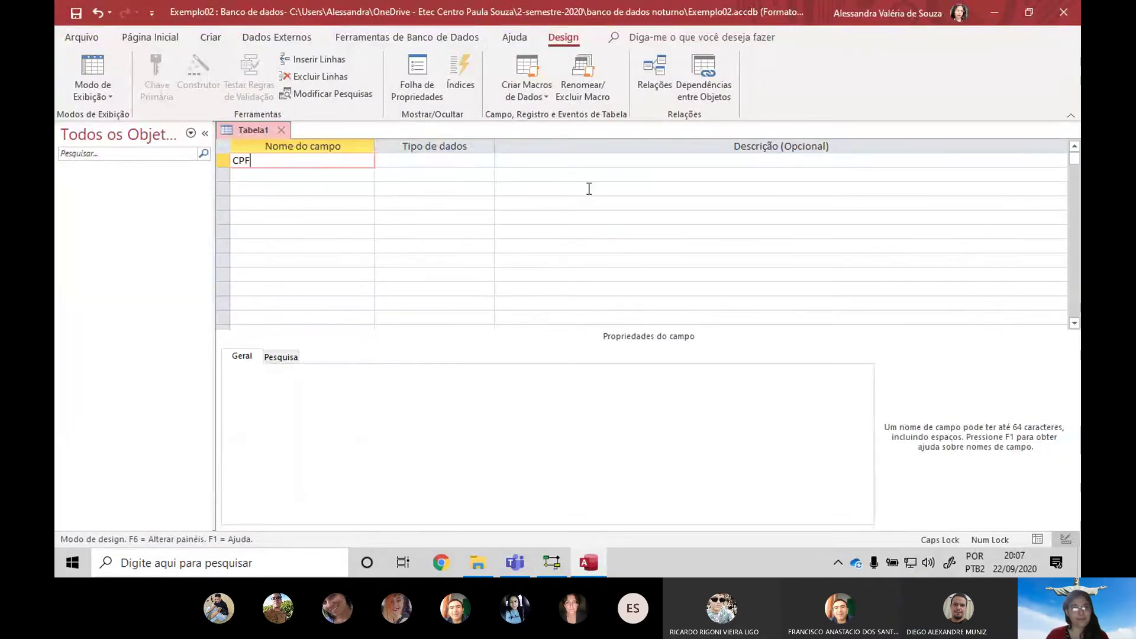
key("Tab")
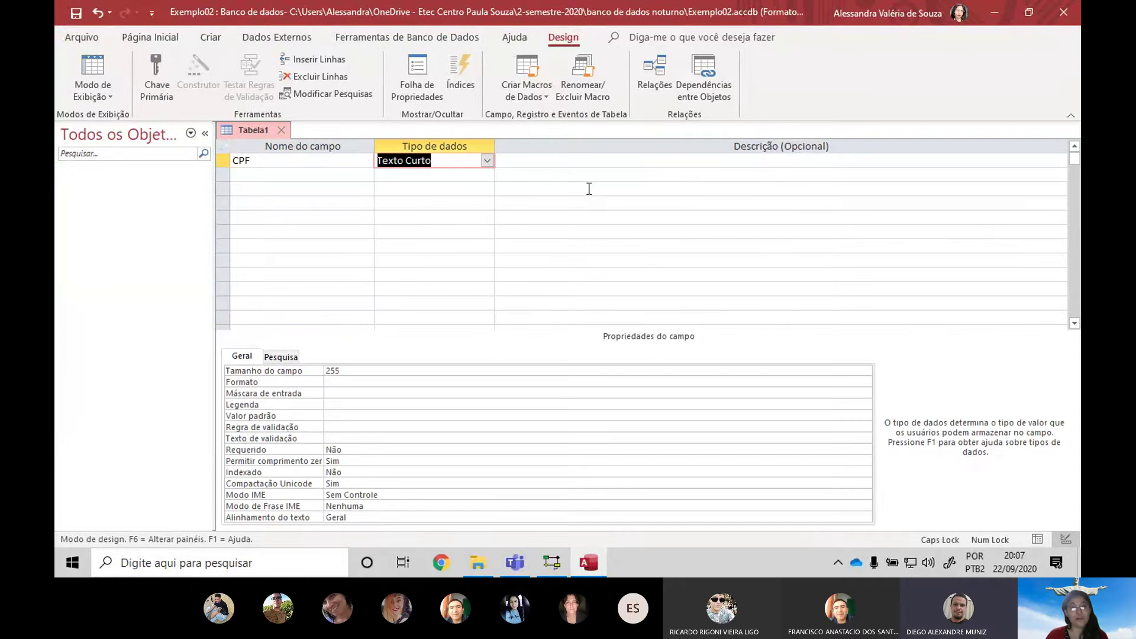
key("Tab")
key("Tab")
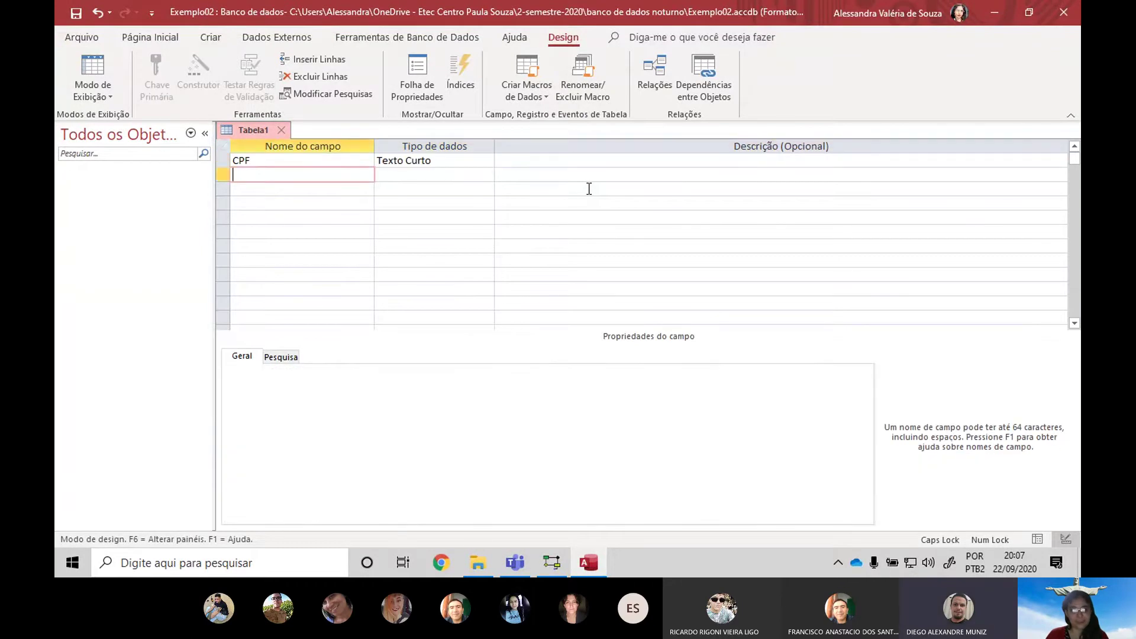
type("Nome")
key("Tab")
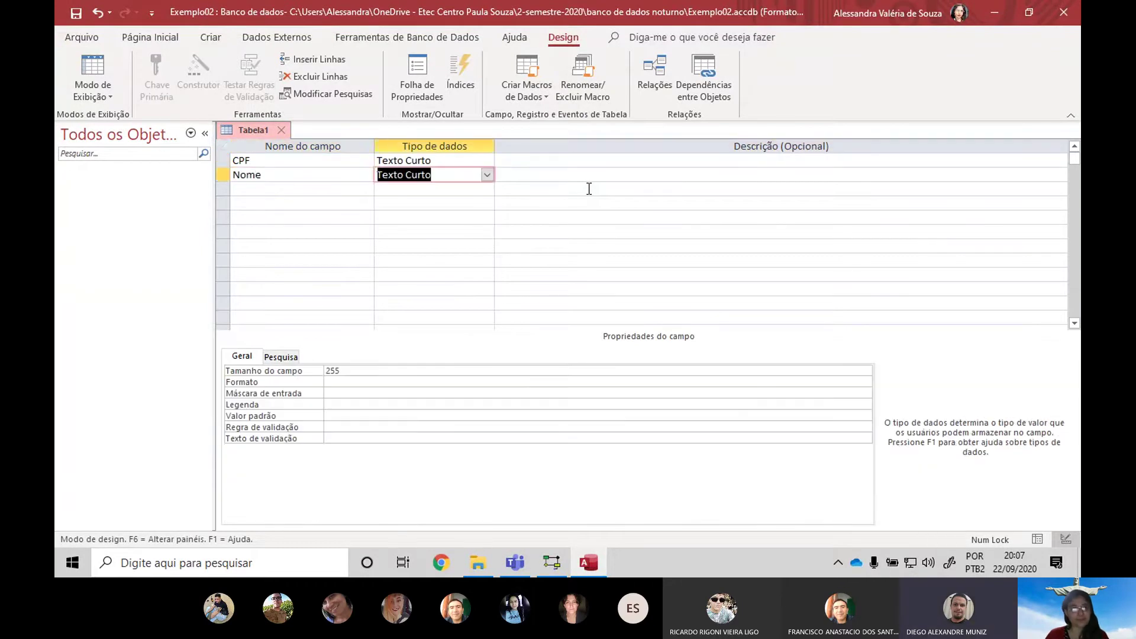
key("Tab")
key("Tab")
type("Sex")
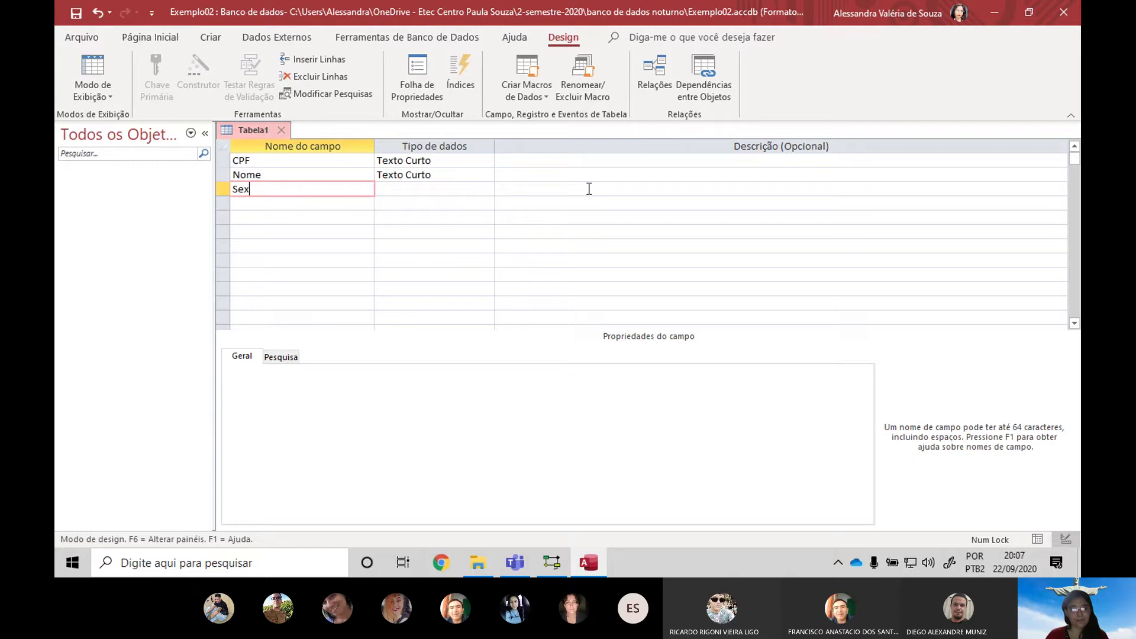
type("o")
key("Tab")
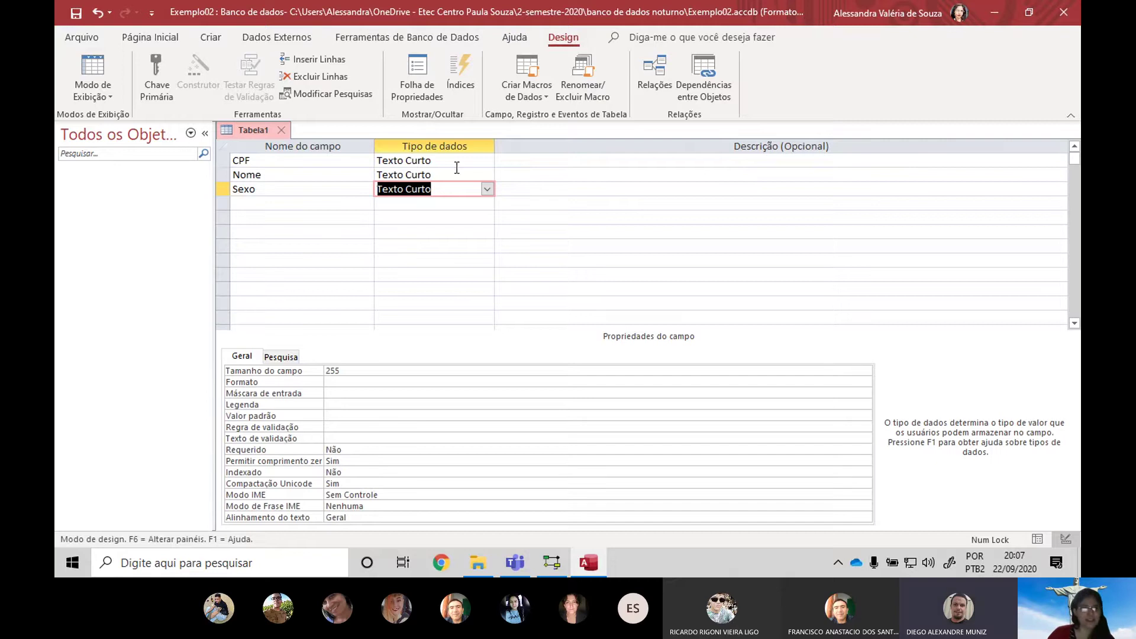
left_click(431, 161)
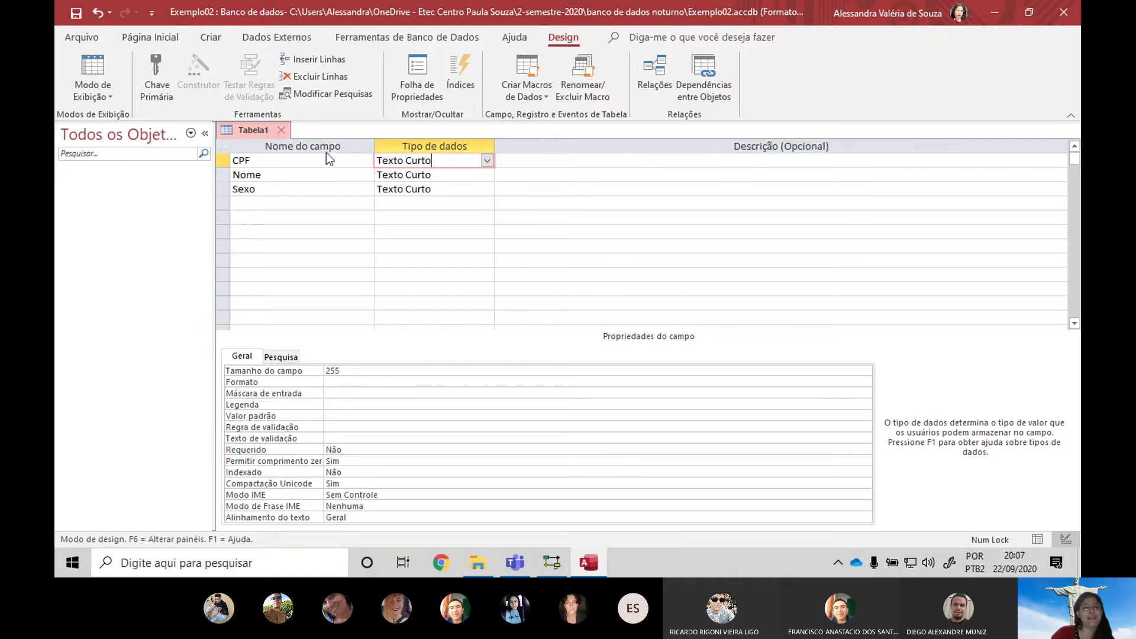
Try the input mask builder for CPF, declining to save the table yet
left_click(299, 393)
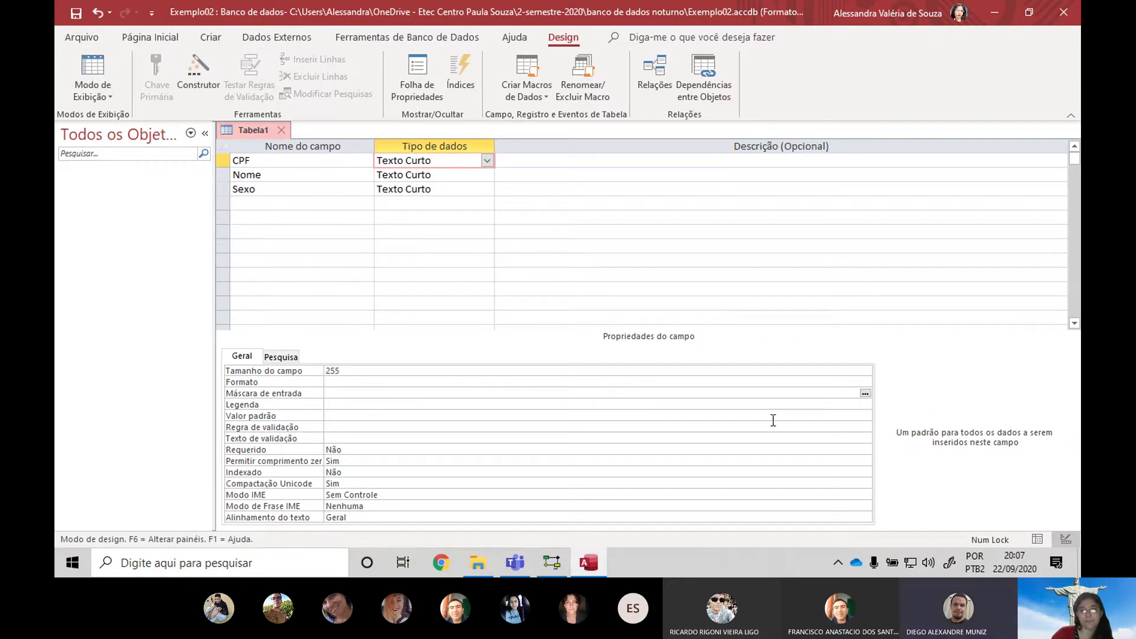
left_click(866, 394)
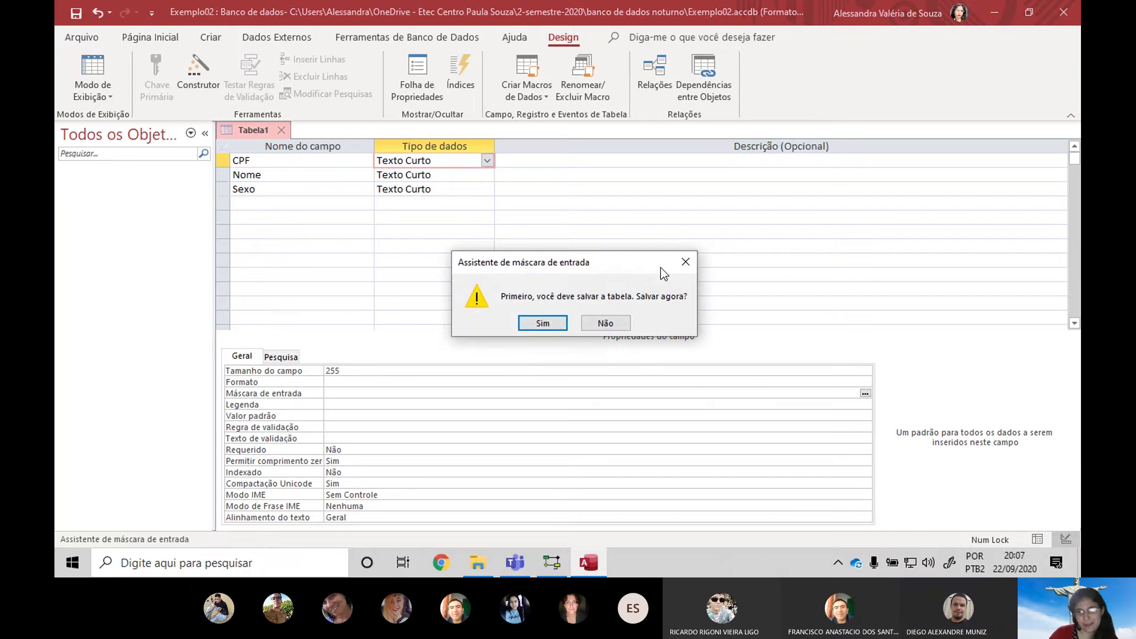
left_click(685, 262)
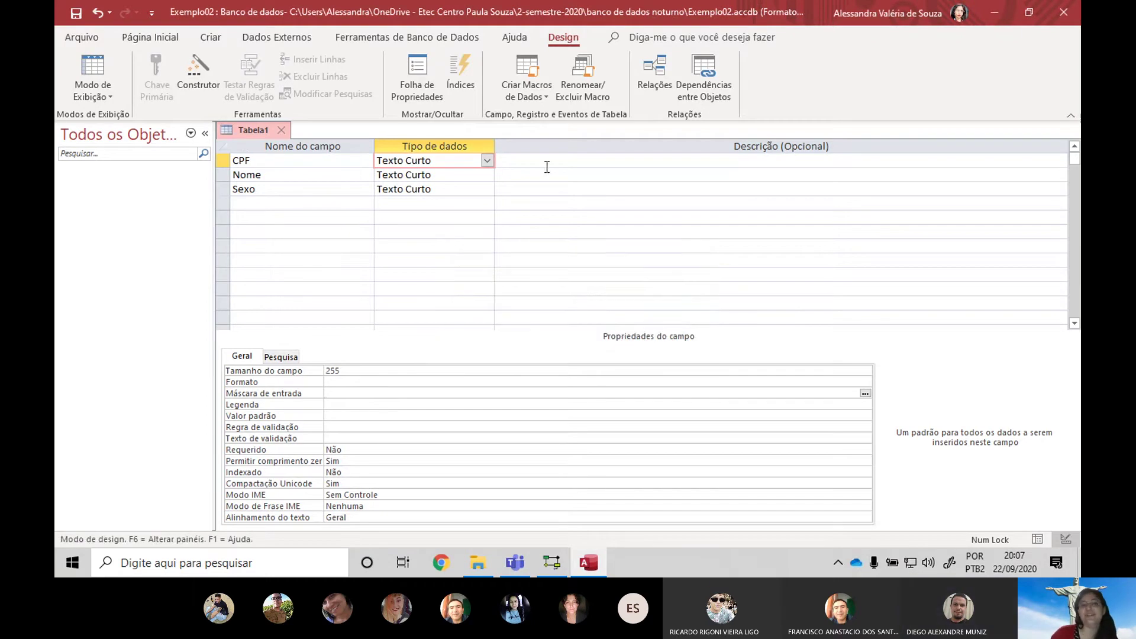
Make CPF the primary key and relaunch its input mask builder
left_click(226, 160)
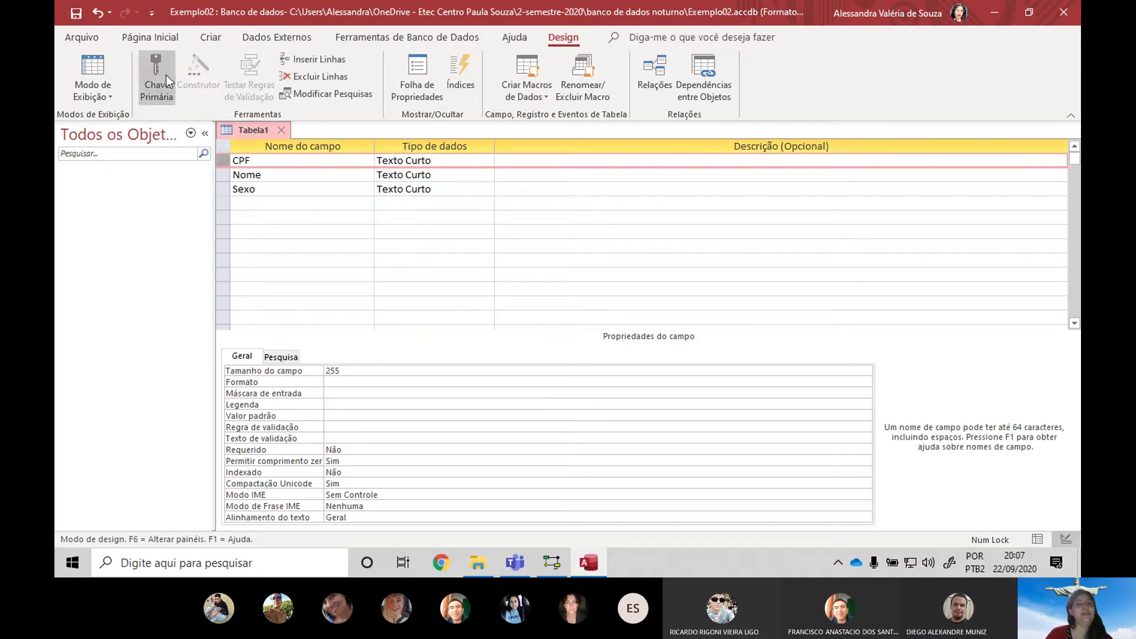
left_click(166, 75)
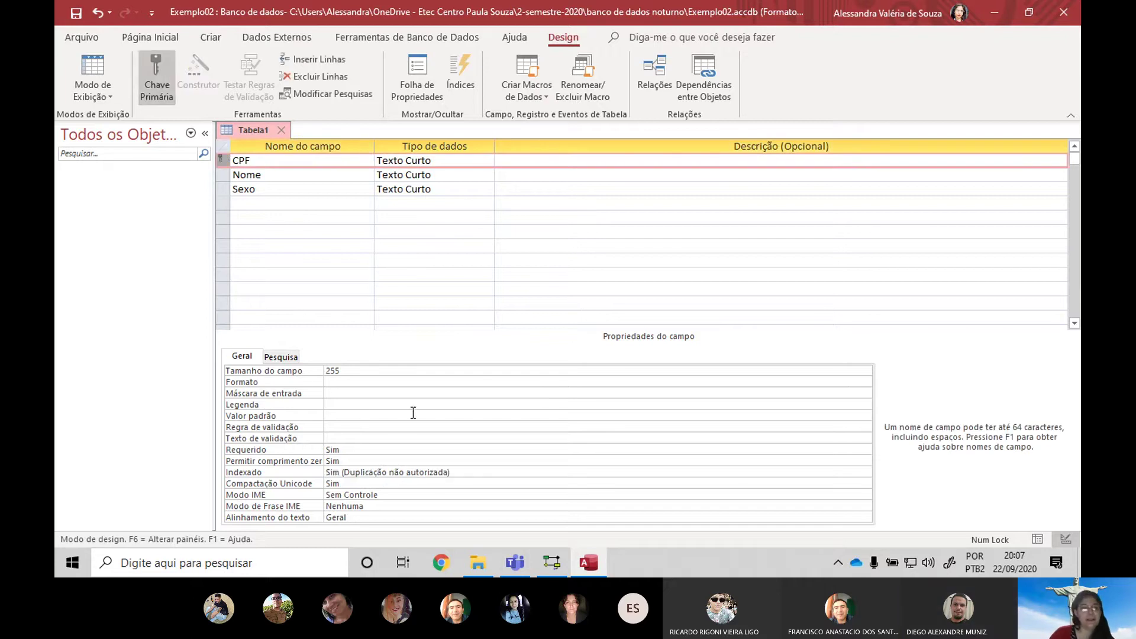
left_click(333, 394)
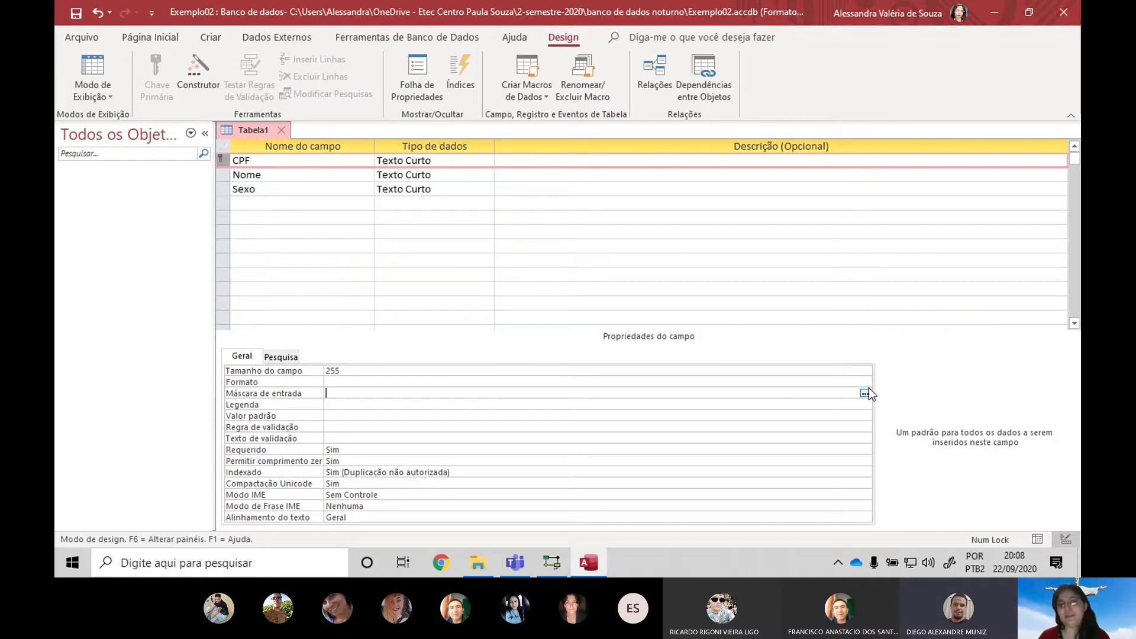
key("alt+Tab")
key("alt+Tab")
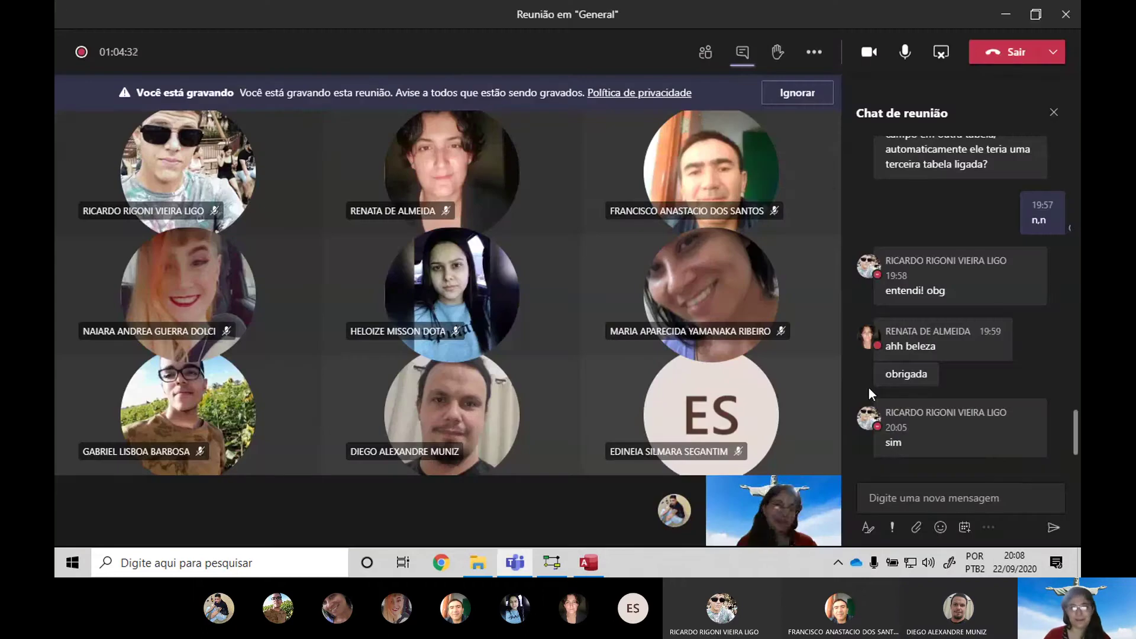
key("alt+Tab")
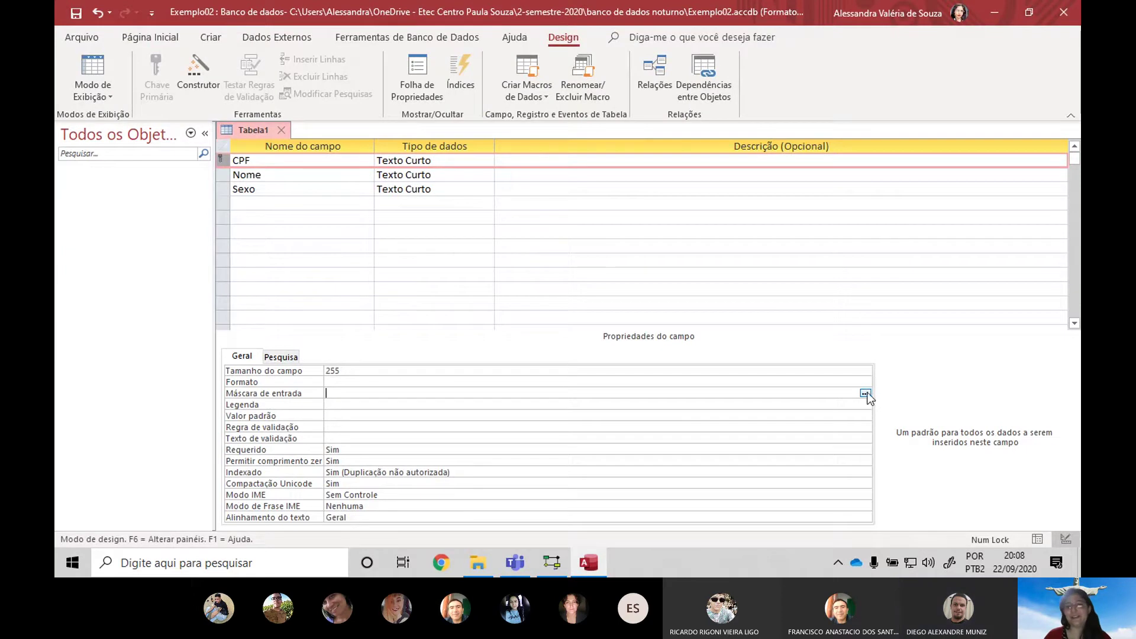
left_click(865, 393)
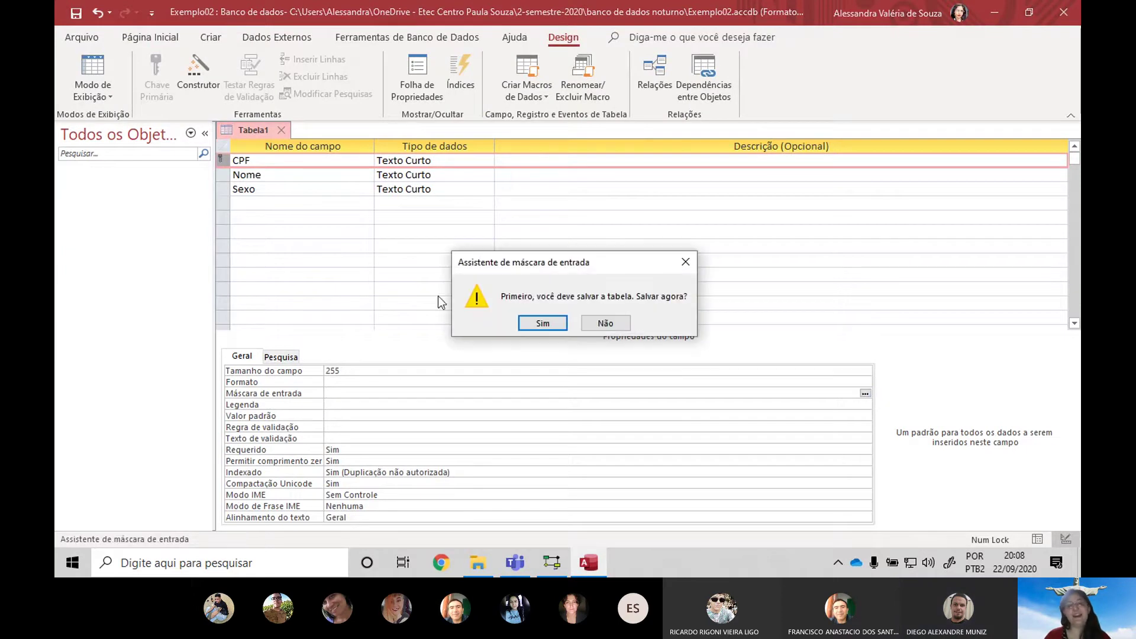
Save the table as PESSOA
left_click(542, 323)
key("Caps_Lock")
type("PESSOA")
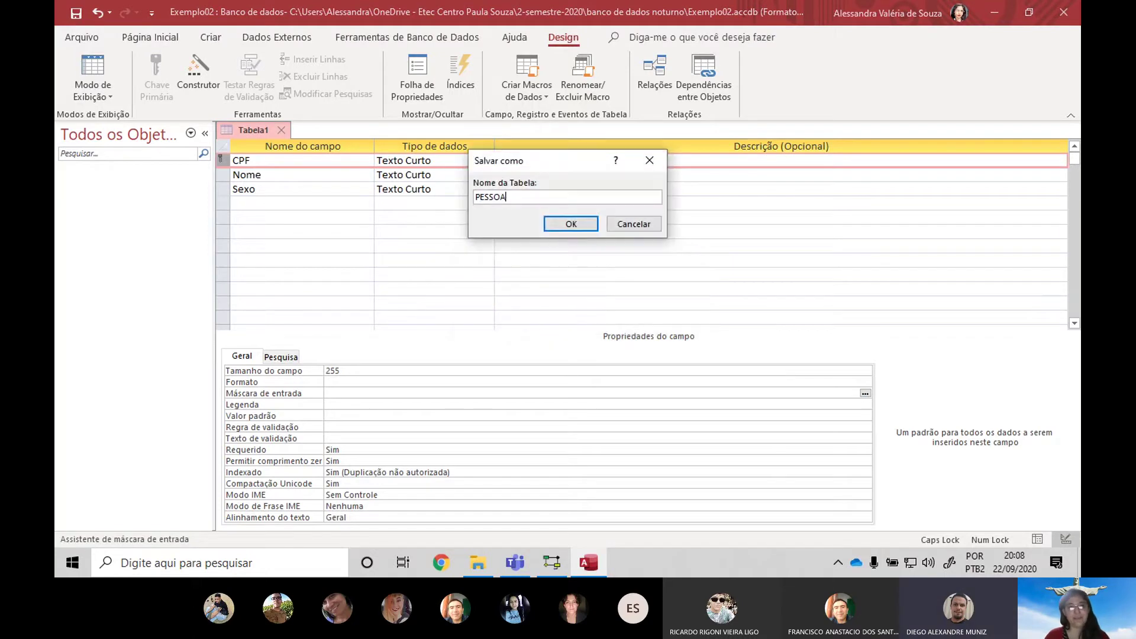
key("Return")
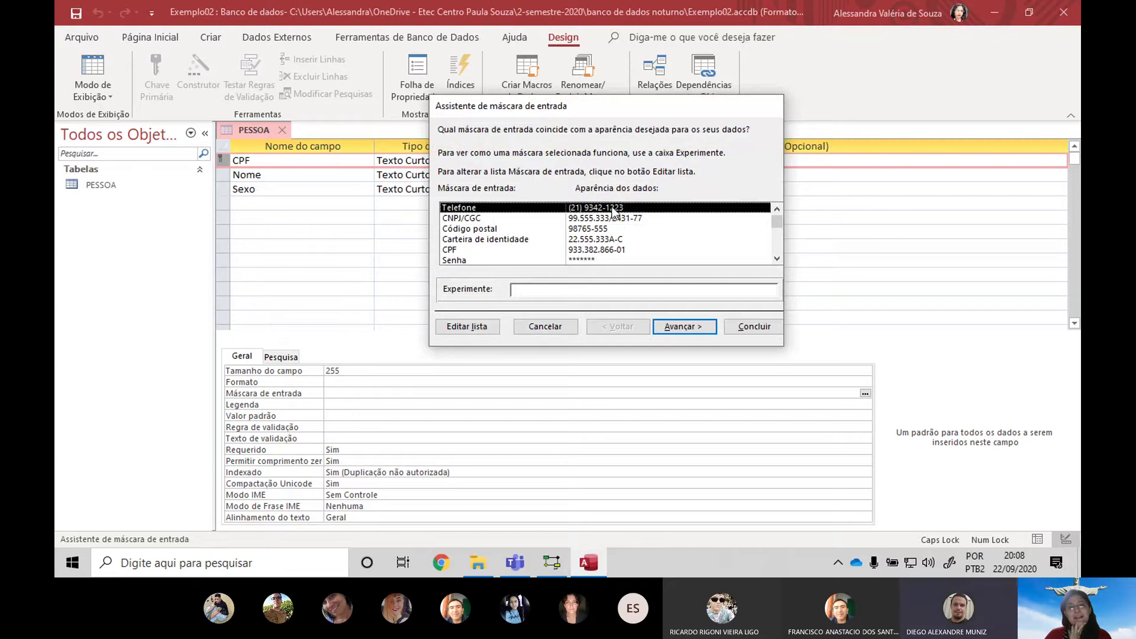
Choose the CPF input mask, test it with 222.222.222-22, and store it without symbols
left_click(536, 251)
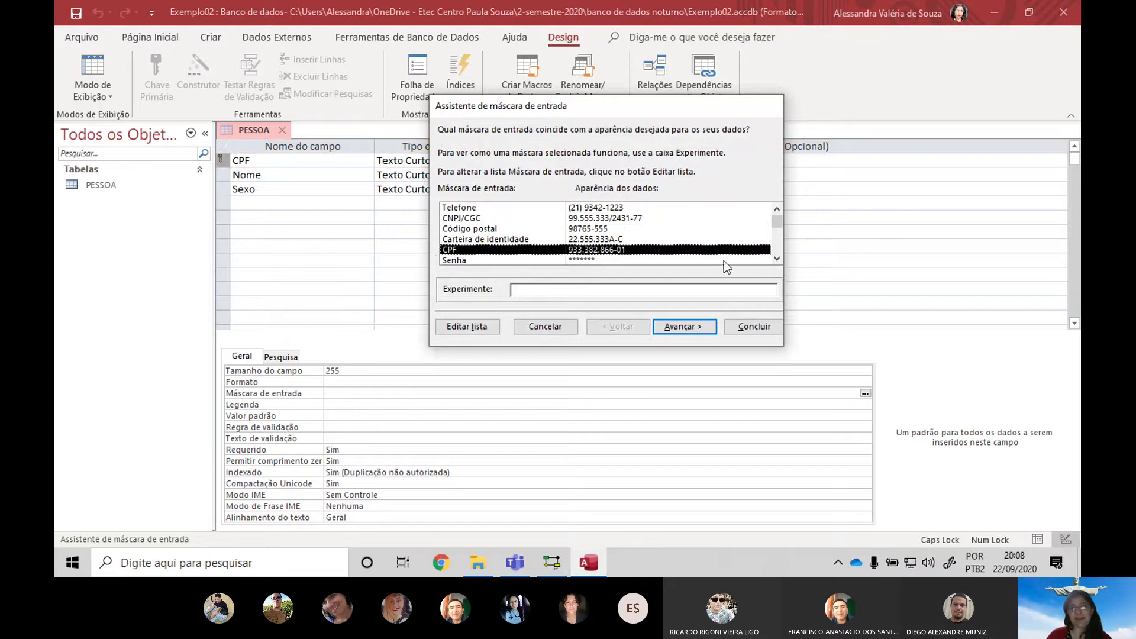
left_click(669, 289)
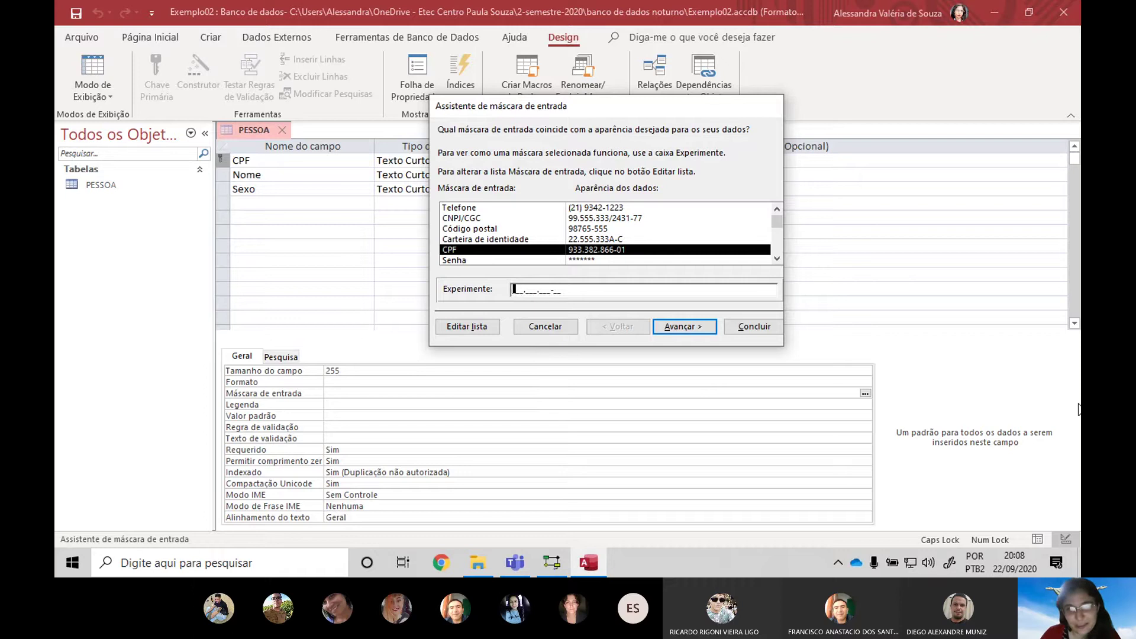
type("222.2")
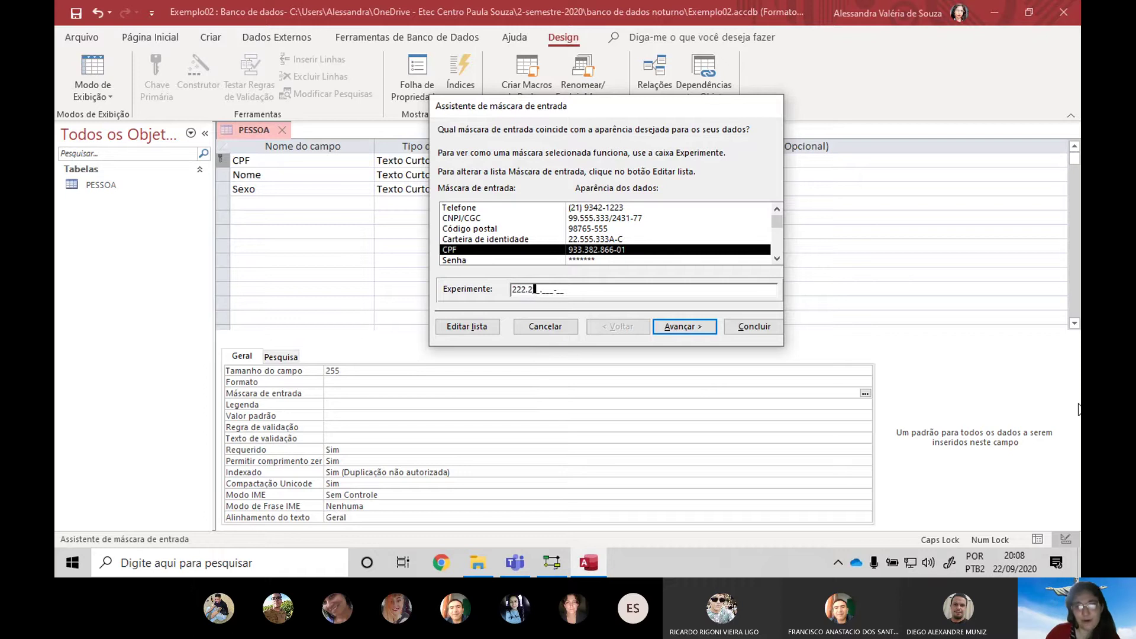
type("22.")
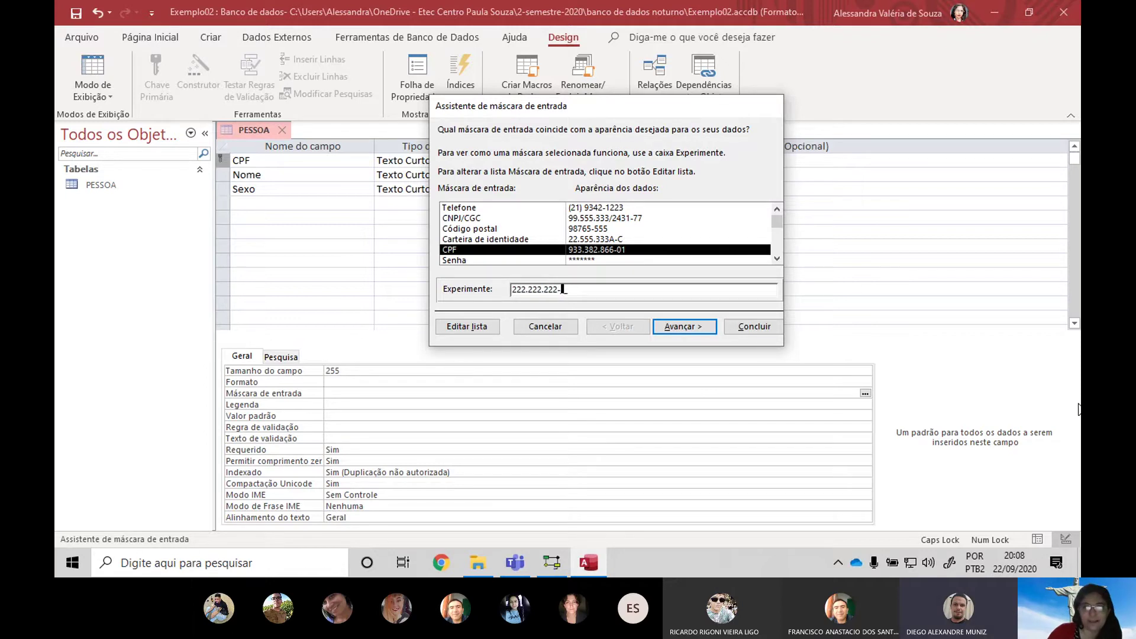
type("222-22")
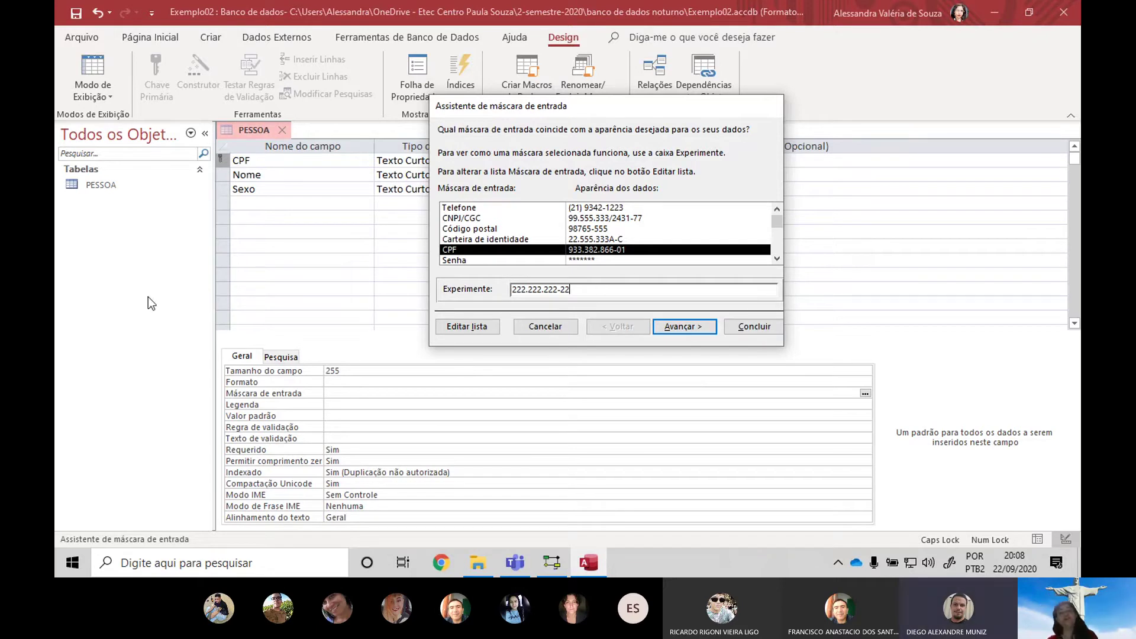
left_click_drag(610, 293, 429, 279)
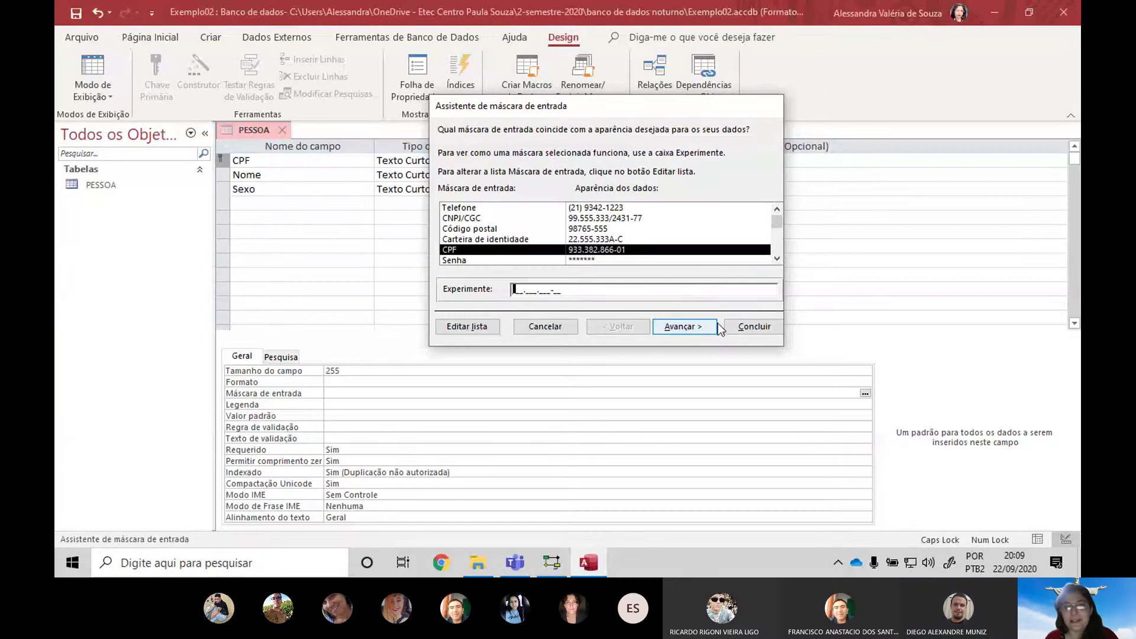
left_click(679, 327)
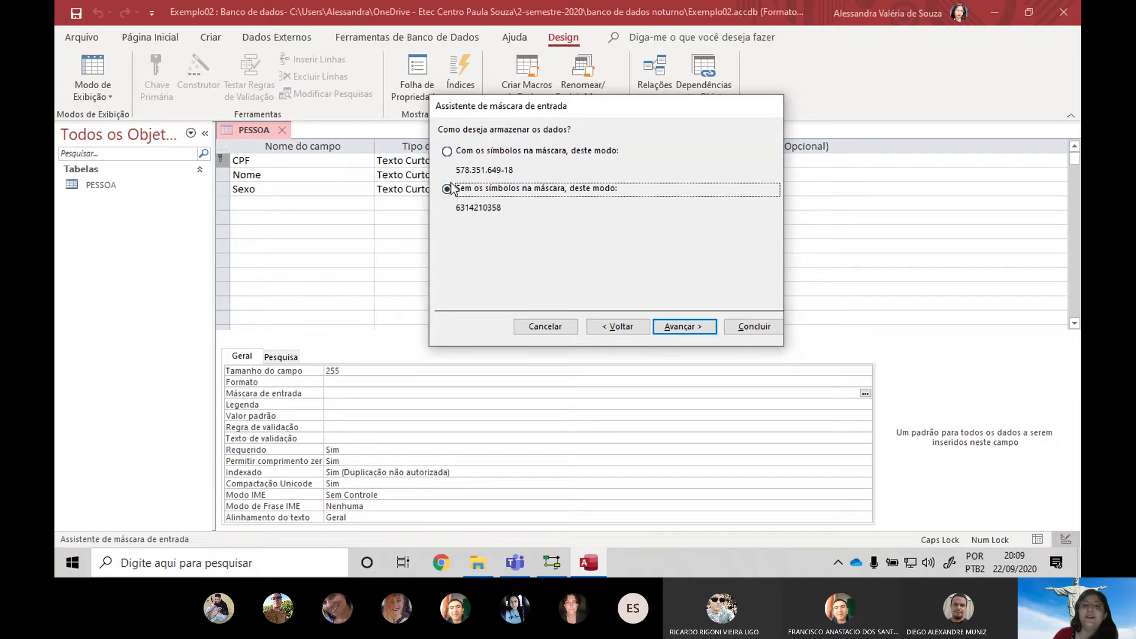
left_click(710, 328)
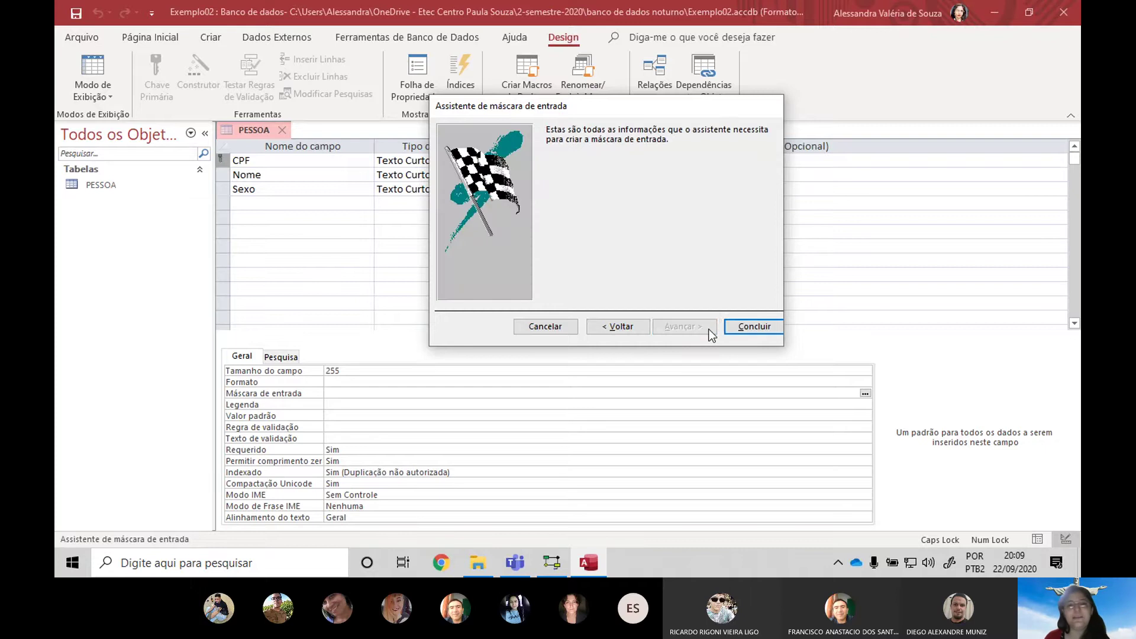
left_click(777, 329)
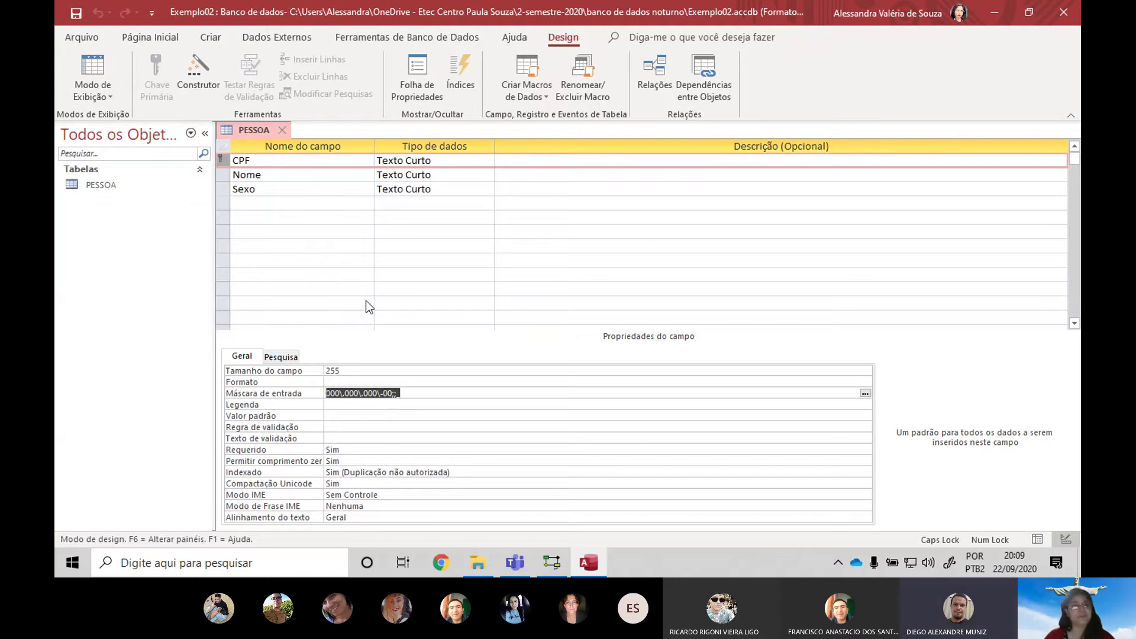
Set the Nome field's Requerido property to Sim
left_click(365, 175)
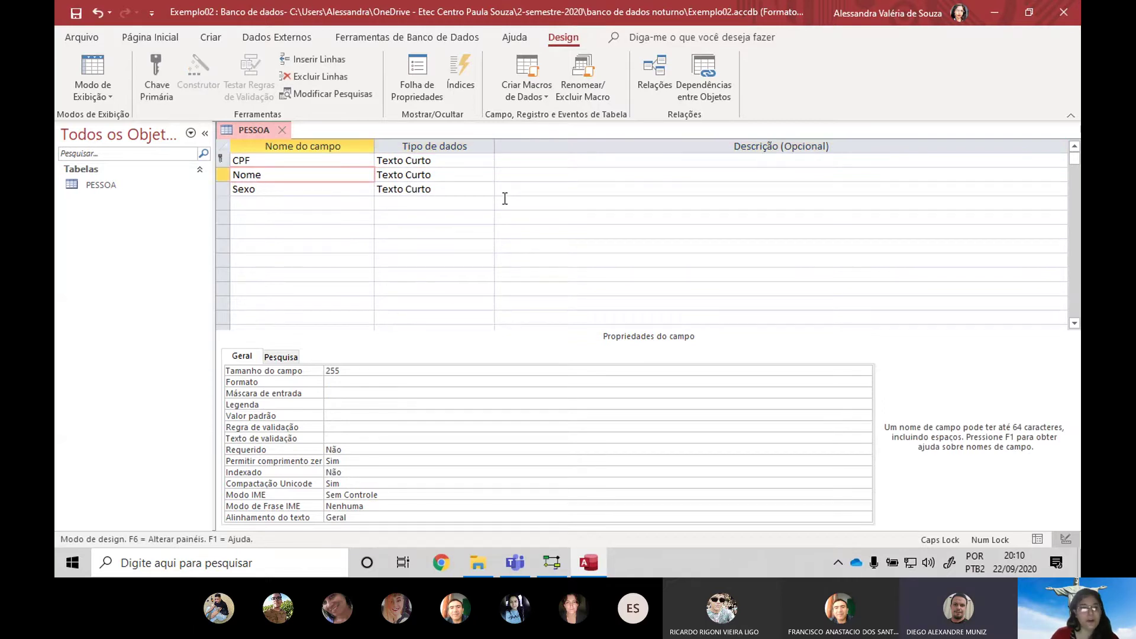
left_click(340, 450)
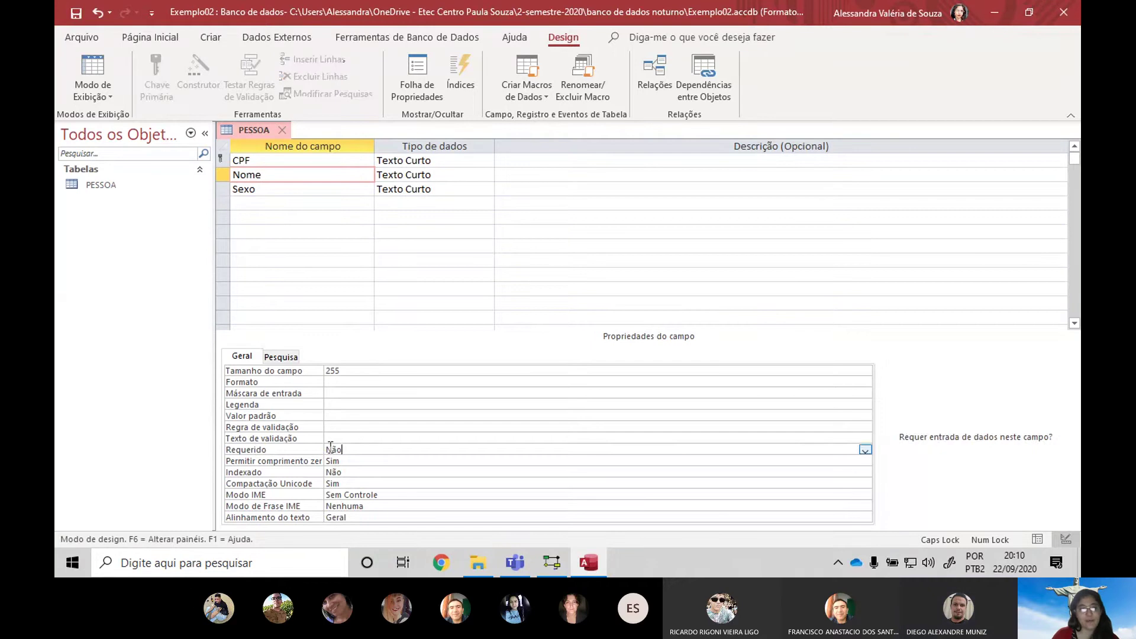
left_click(865, 450)
left_click(329, 461)
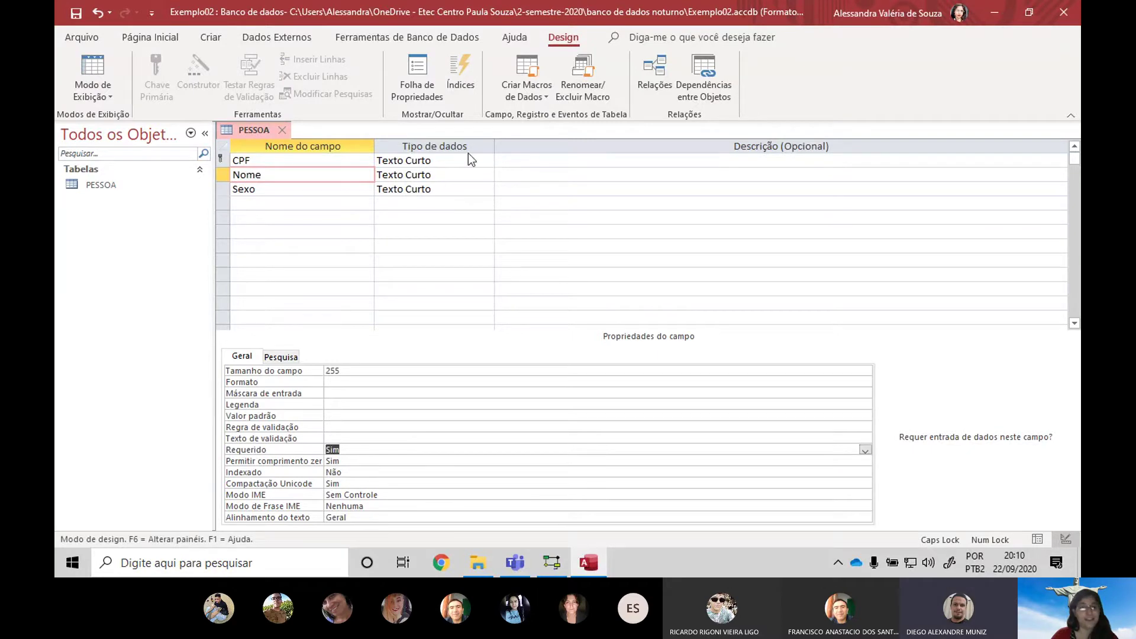
Open the data type choices for the Sexo field
left_click(436, 188)
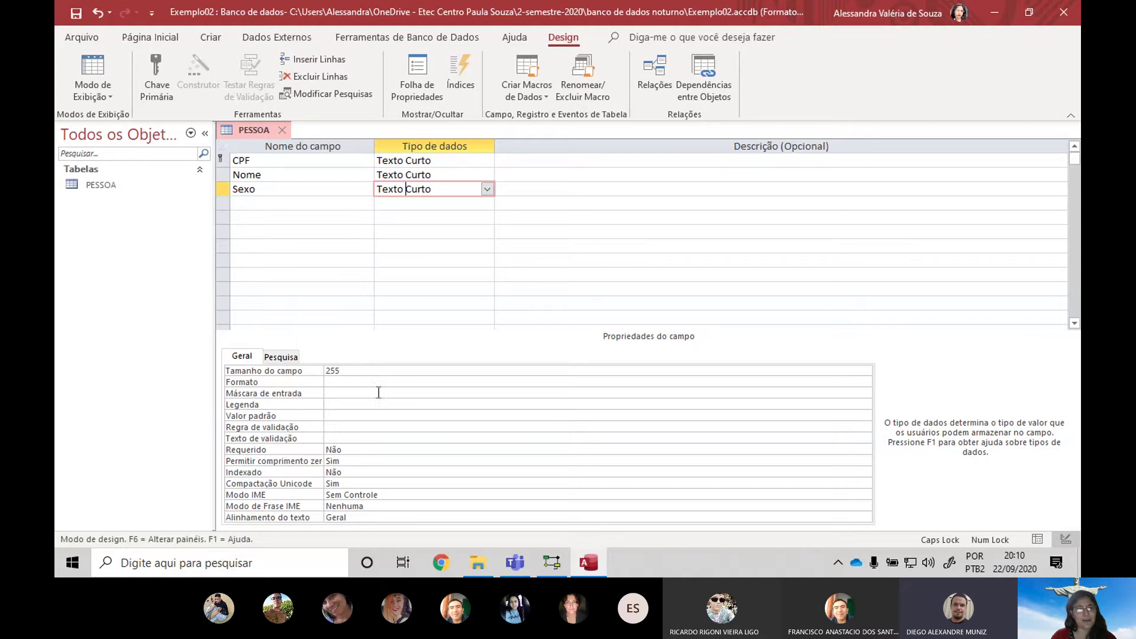
left_click(397, 427)
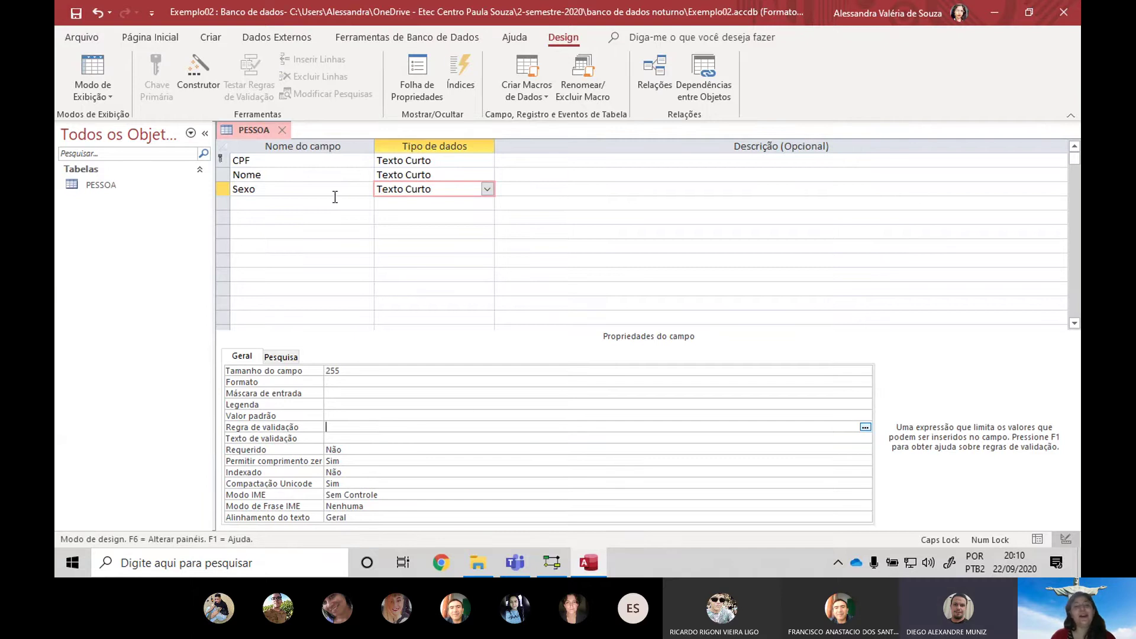
left_click(486, 189)
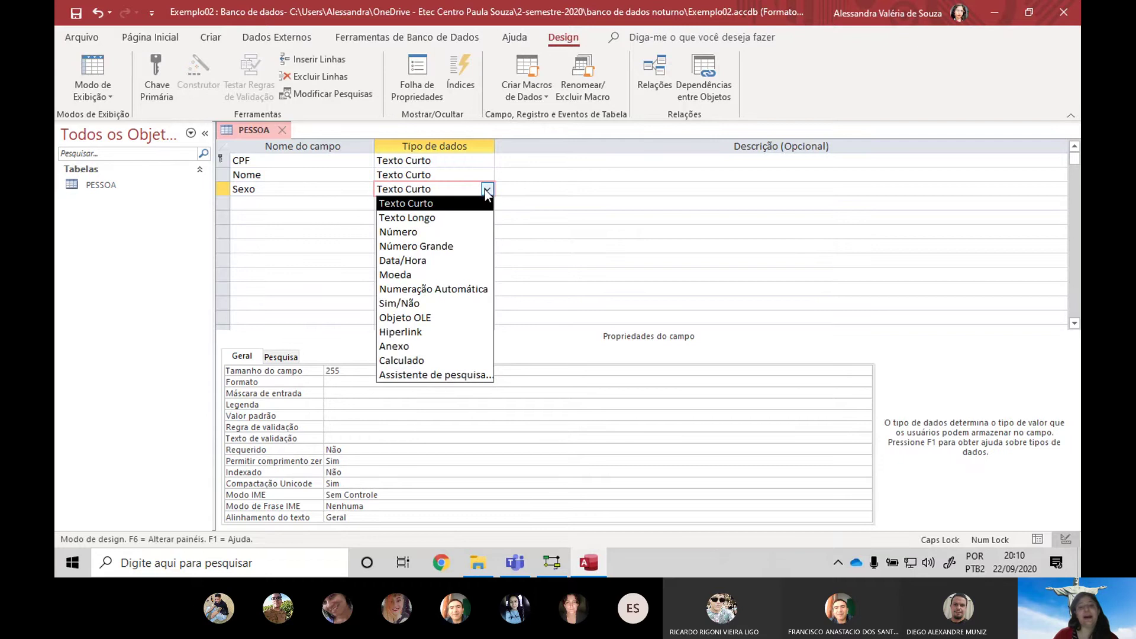
Start a lookup for Sexo with typed values MASCULINO, FEMININO and NÃO-BINÁRIO
left_click(452, 374)
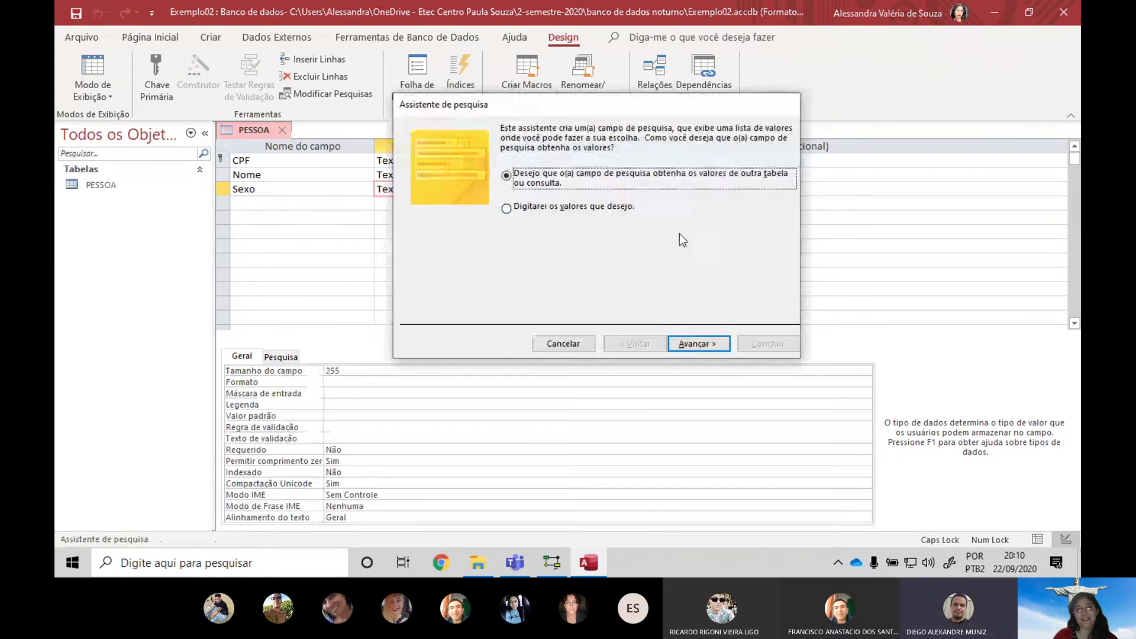
left_click(506, 208)
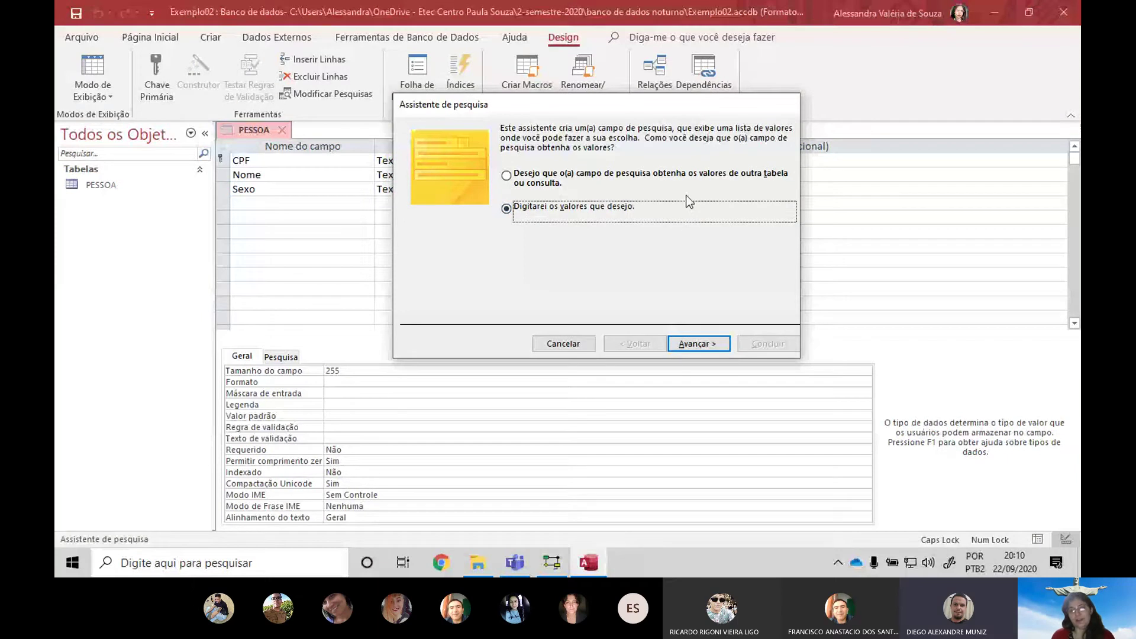
left_click(695, 343)
left_click(446, 239)
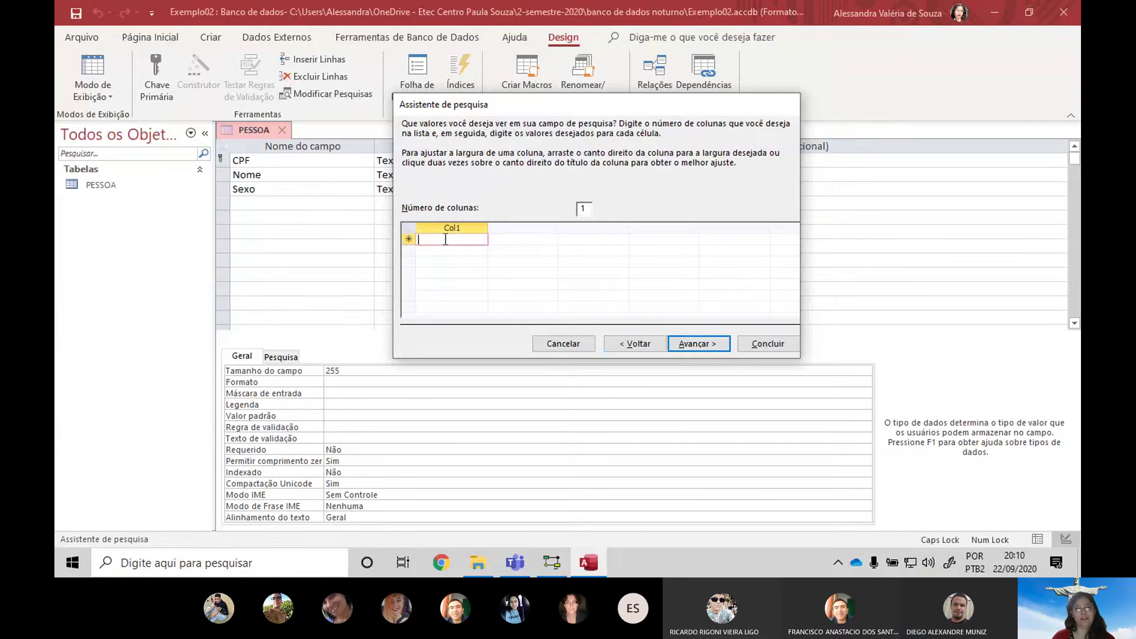
type("MAS")
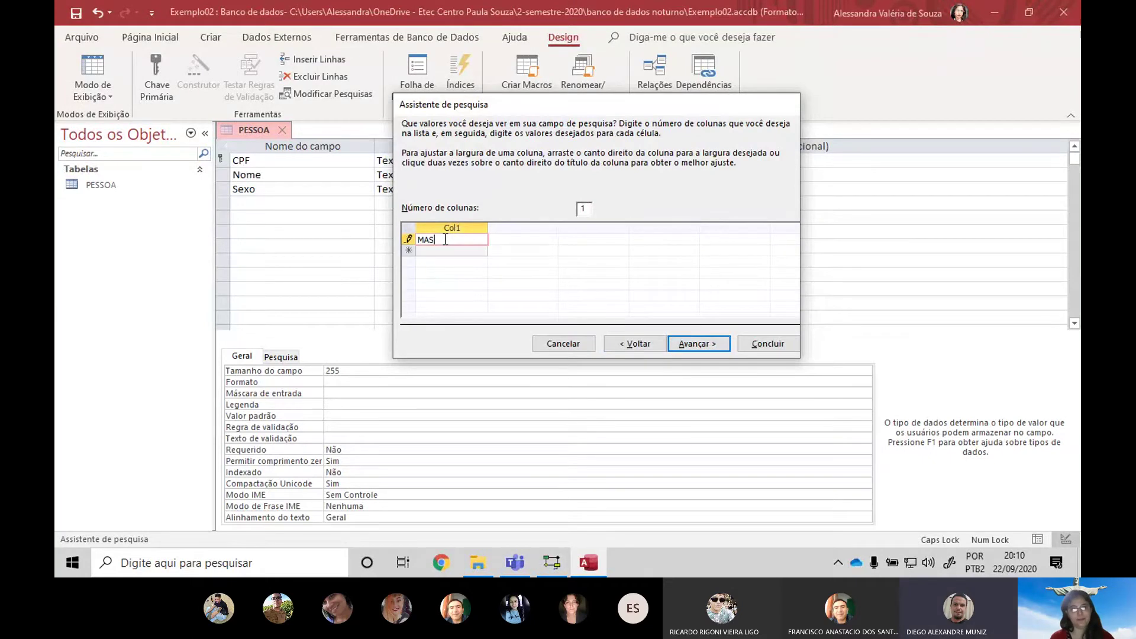
key("BackSpace")
key("BackSpace")
key("BackSpace")
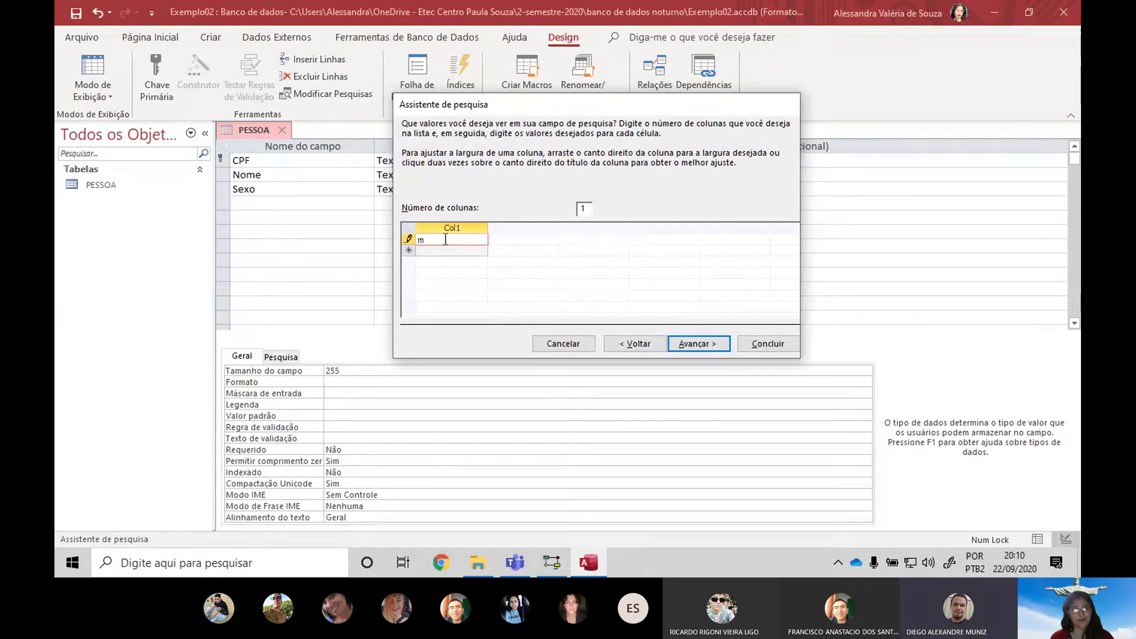
type("MASCULI")
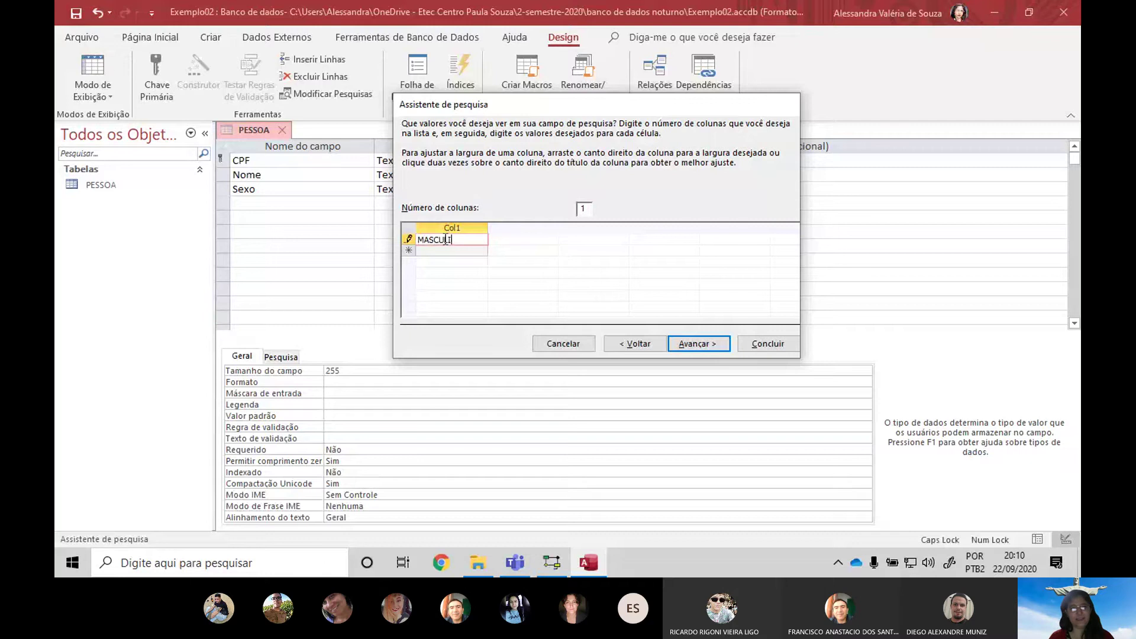
type("NO")
key("Return")
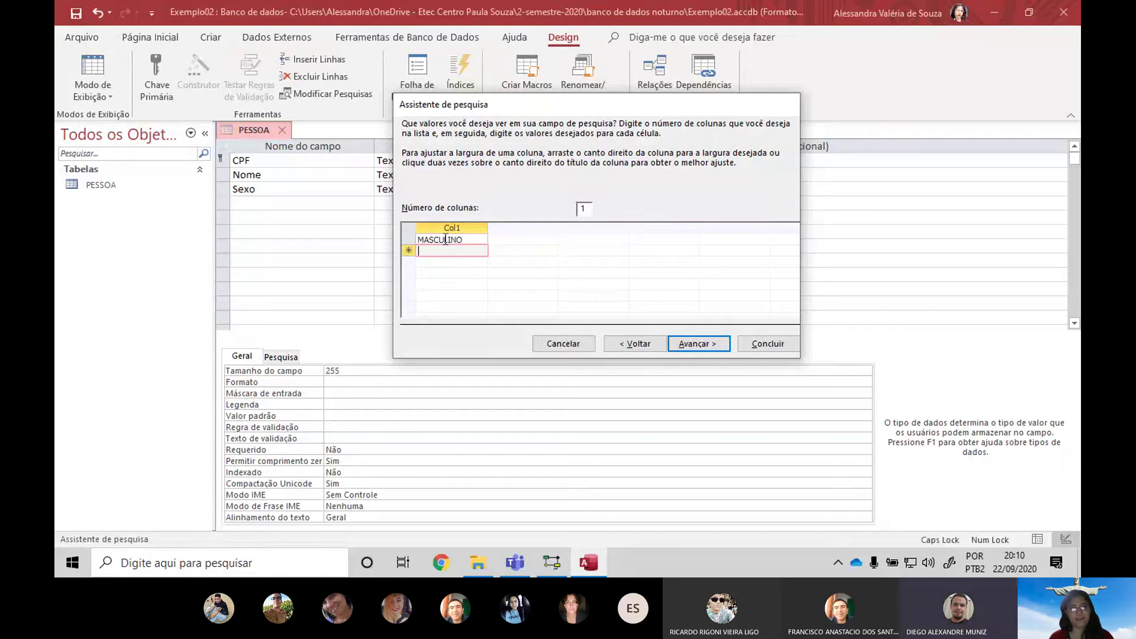
type("FEMININO")
key("Return")
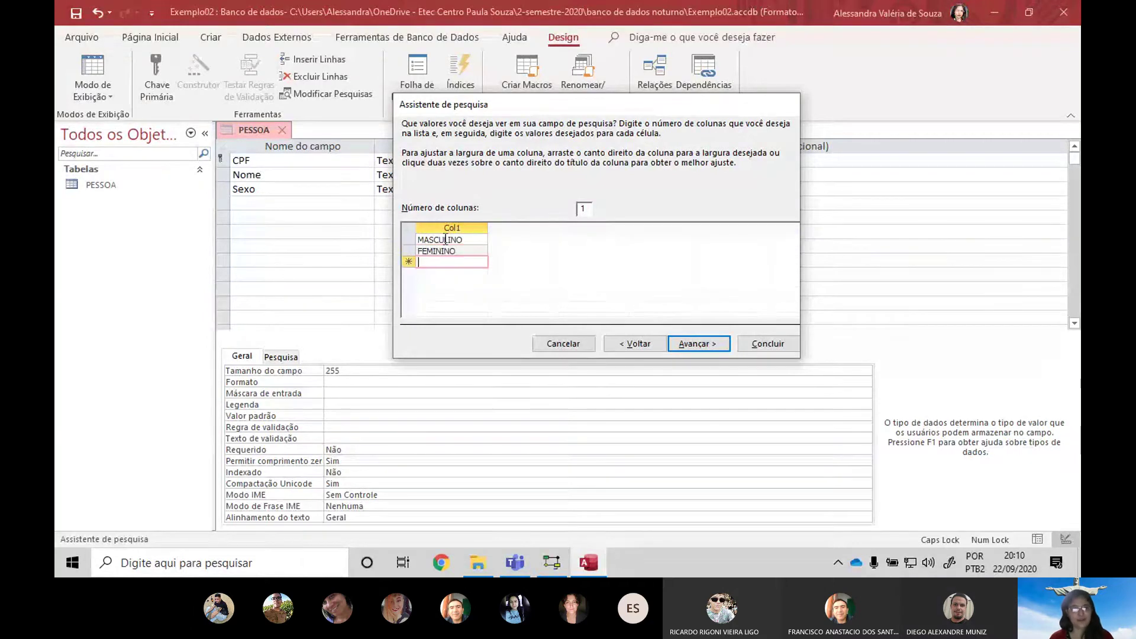
type("NÃO-BINÁ")
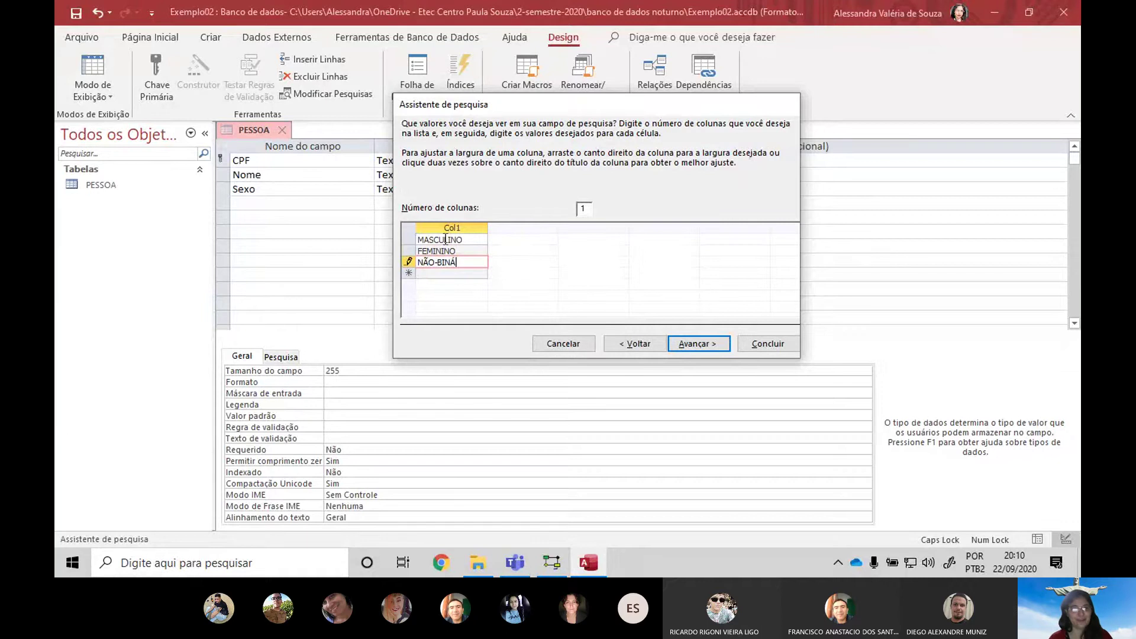
type("RIO")
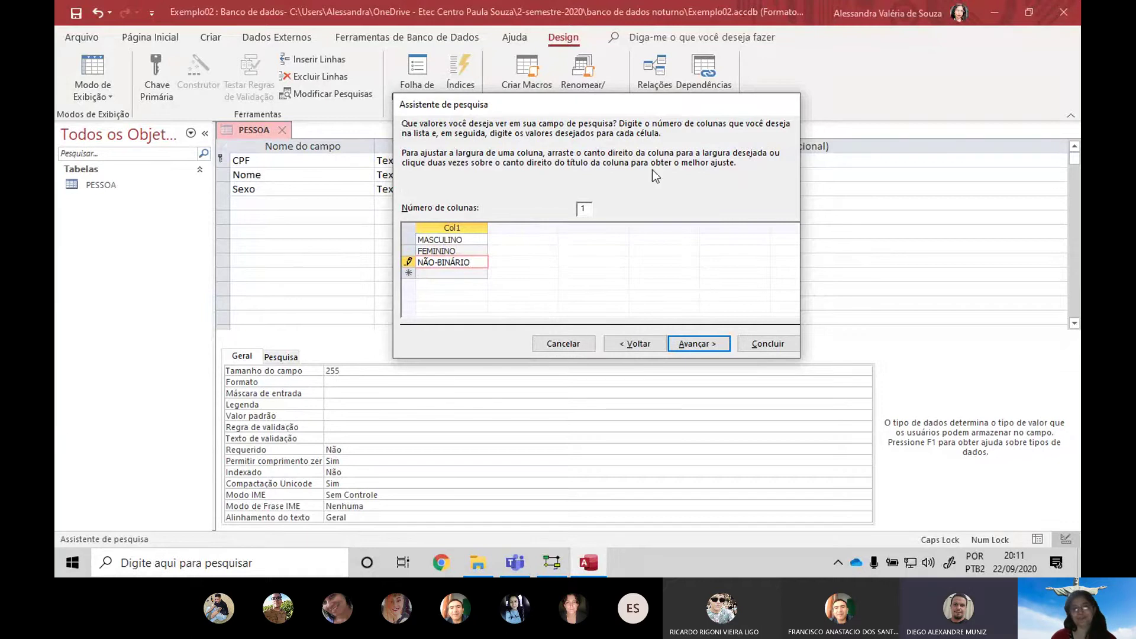
Keep the label Sexo, limit entries to the list, and finish the Lookup Wizard
left_click(687, 342)
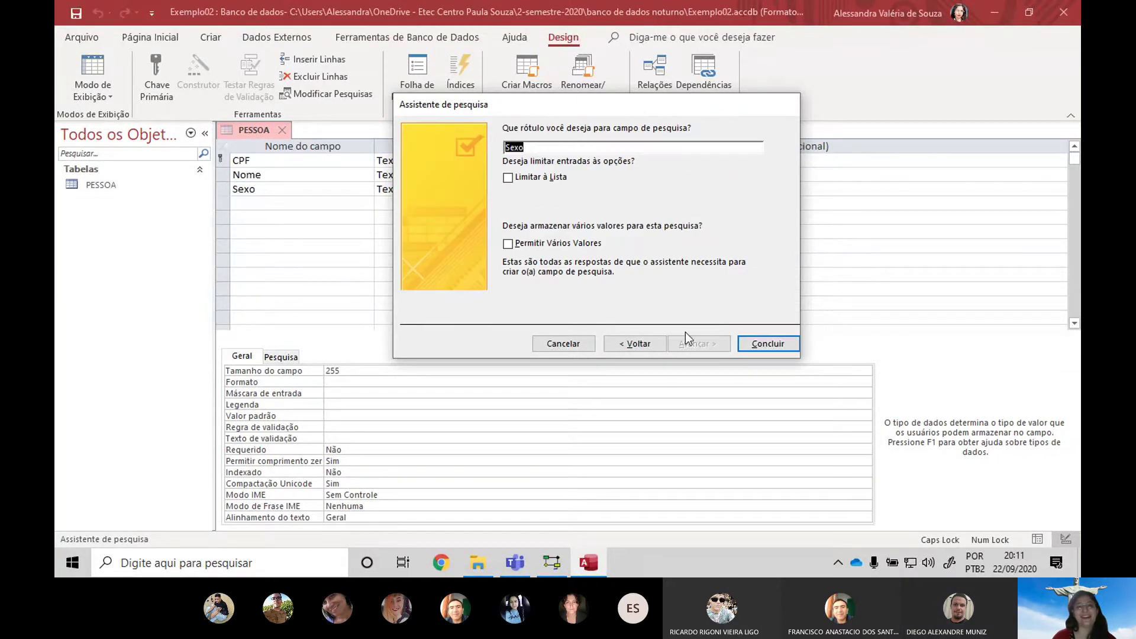
left_click(540, 179)
left_click(507, 177)
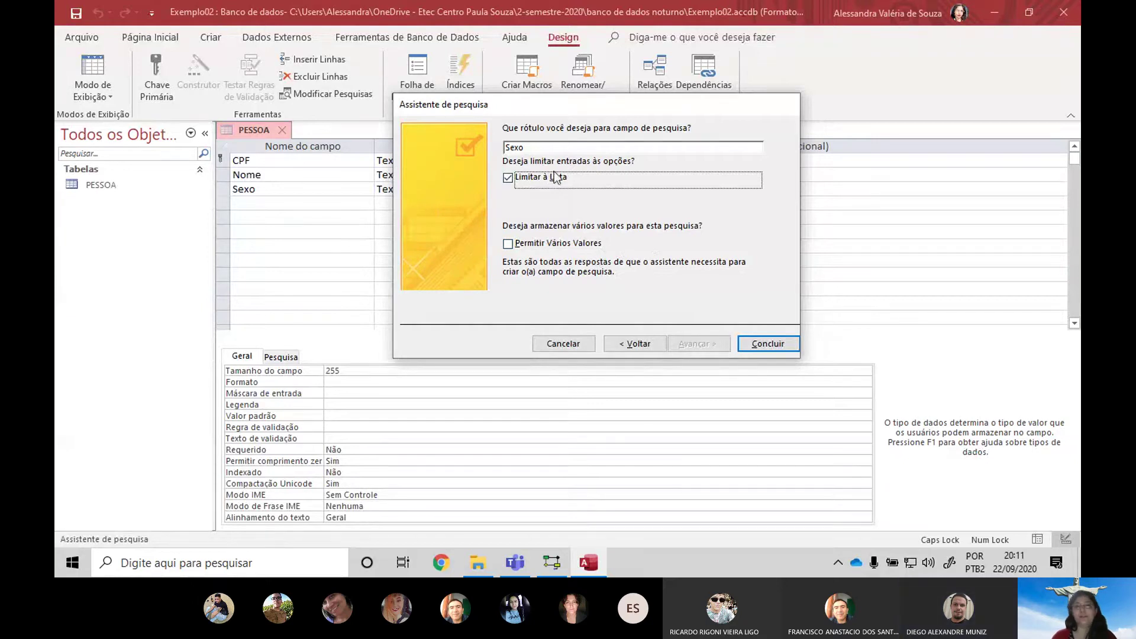
left_click(781, 343)
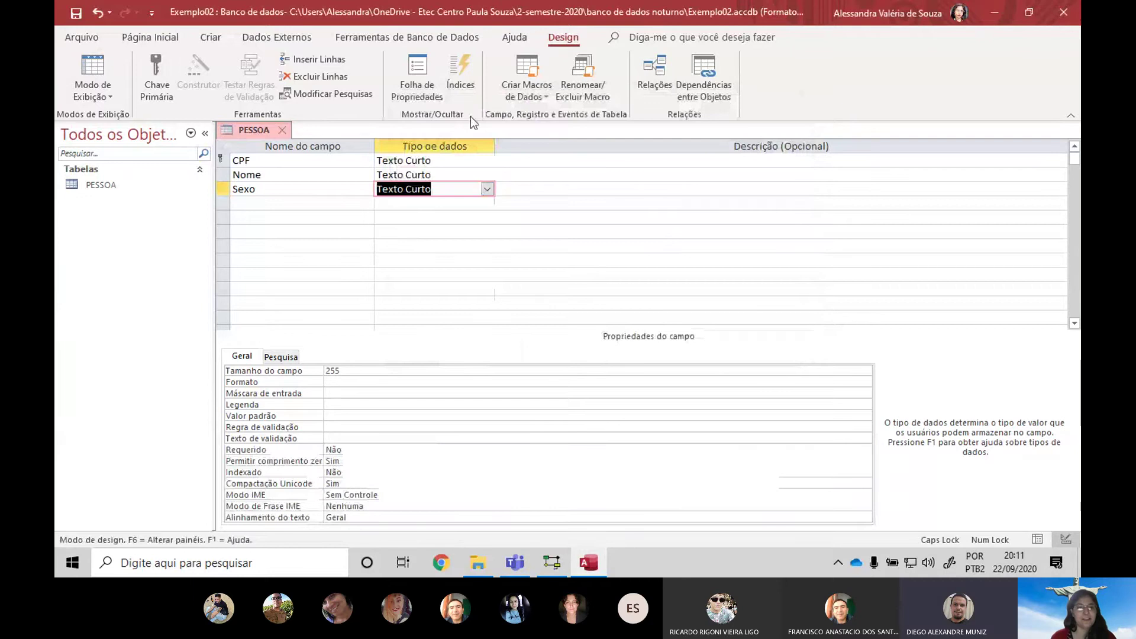
left_click(389, 428)
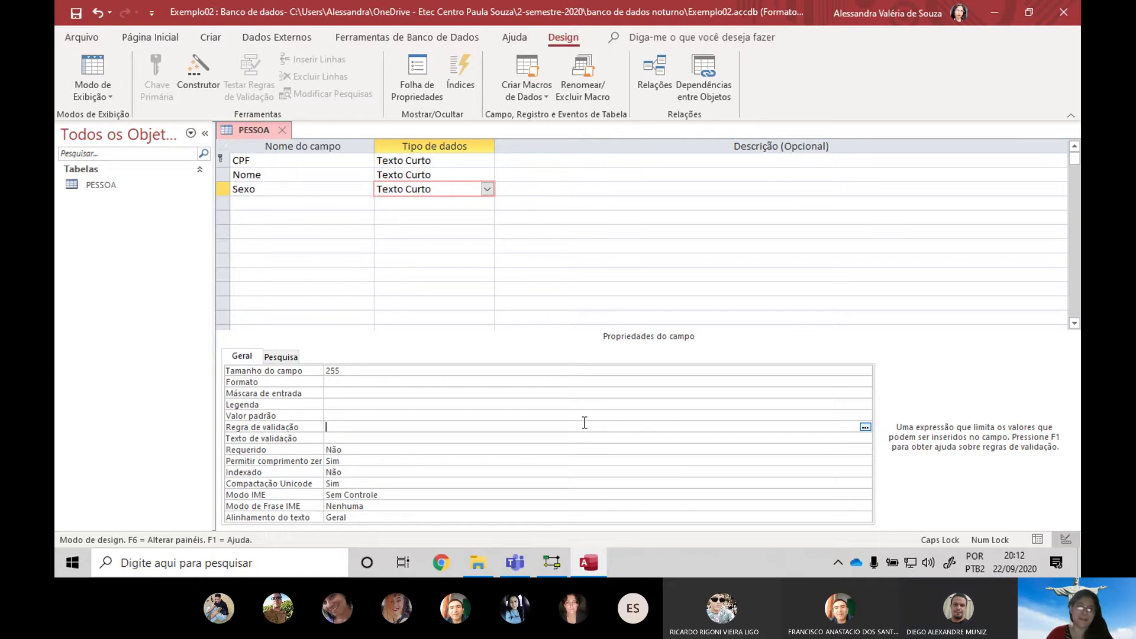
Display CPF's properties: input mask 000\.000\.000\-00;;_, required, indexed without duplicates
left_click(480, 160)
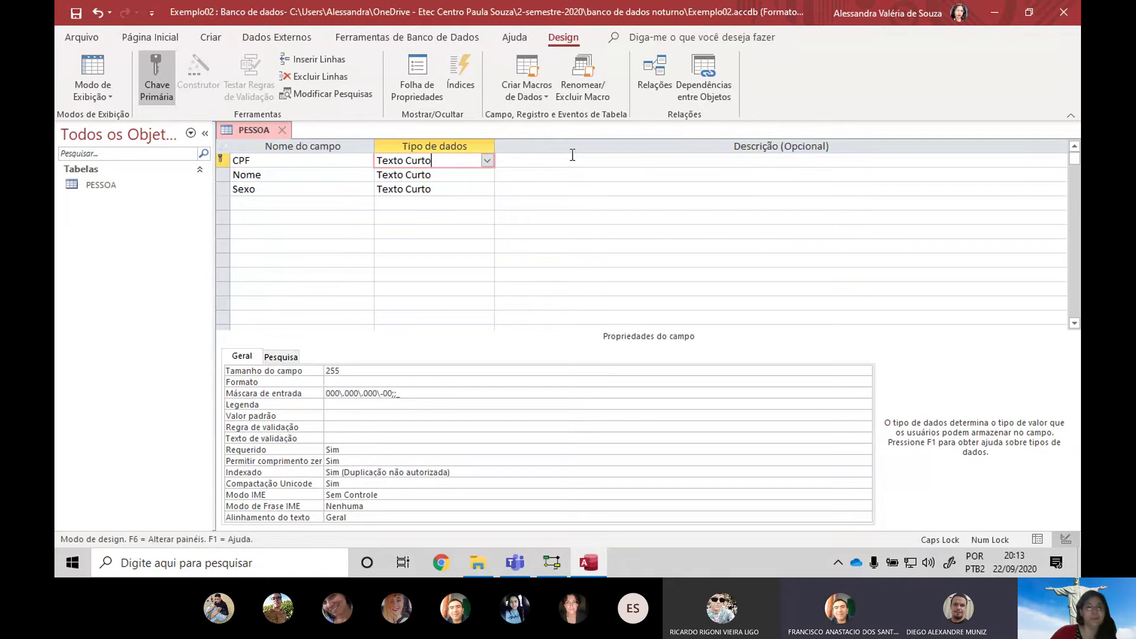
key("alt+Tab")
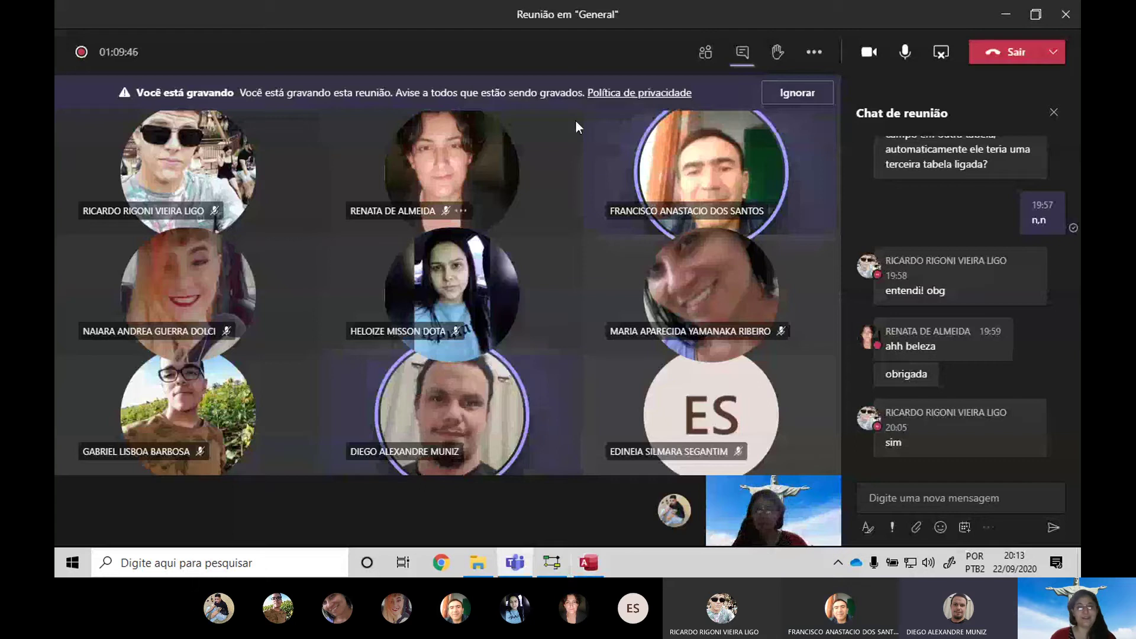
key("alt+Tab")
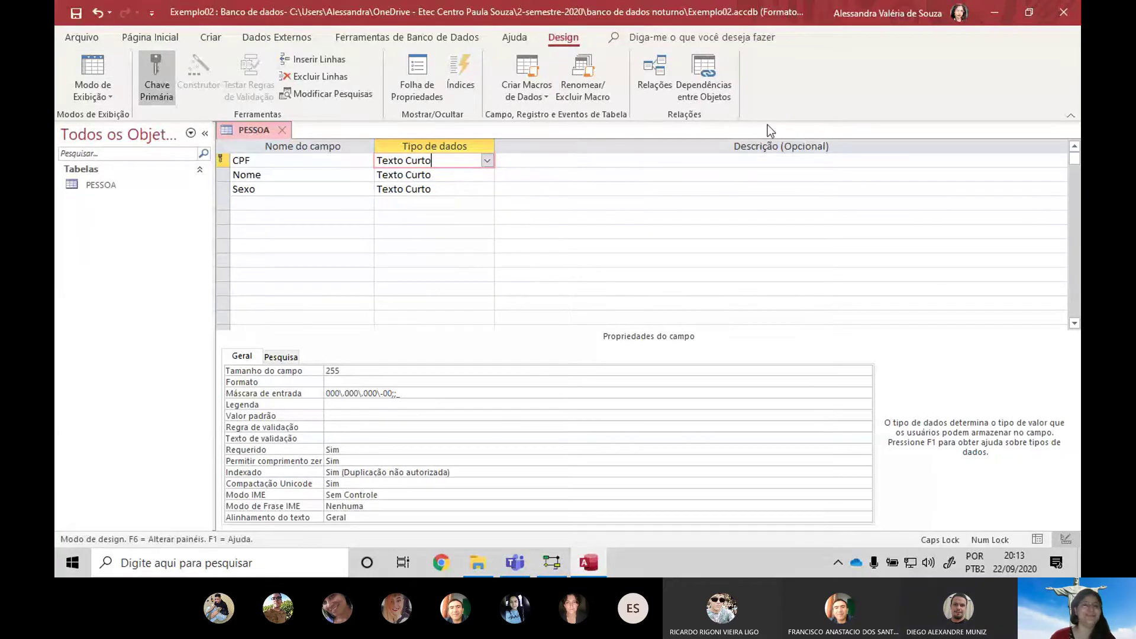
Type Sexo's validation rule ="MASCULINO" ou ="FEMININO" ou ="NÃO-BINÁRIO"
left_click(450, 189)
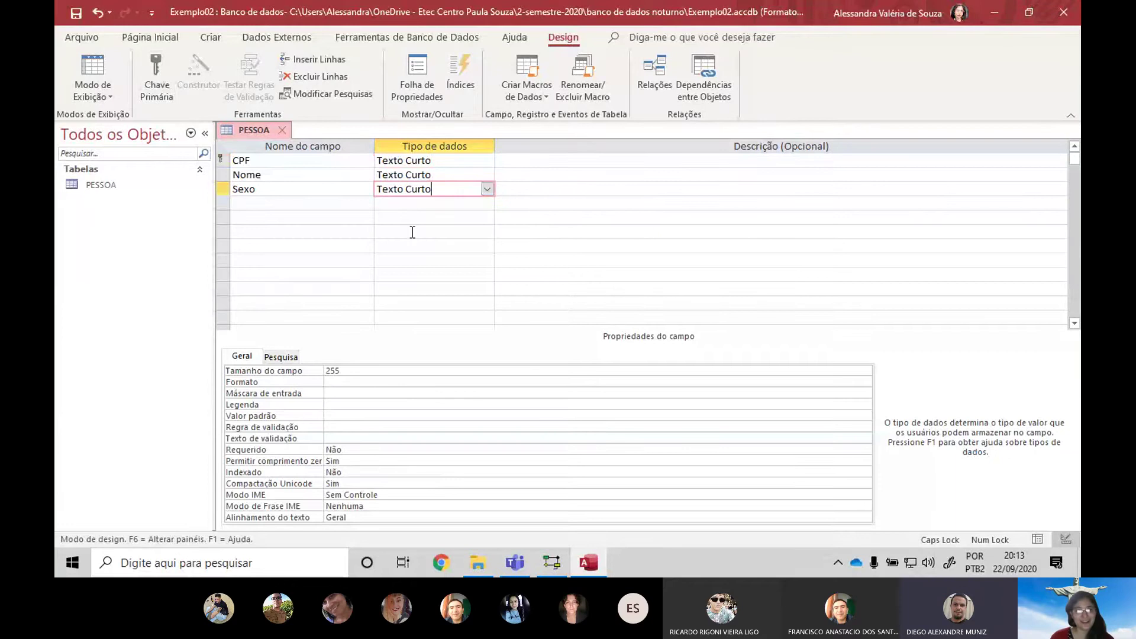
left_click(378, 427)
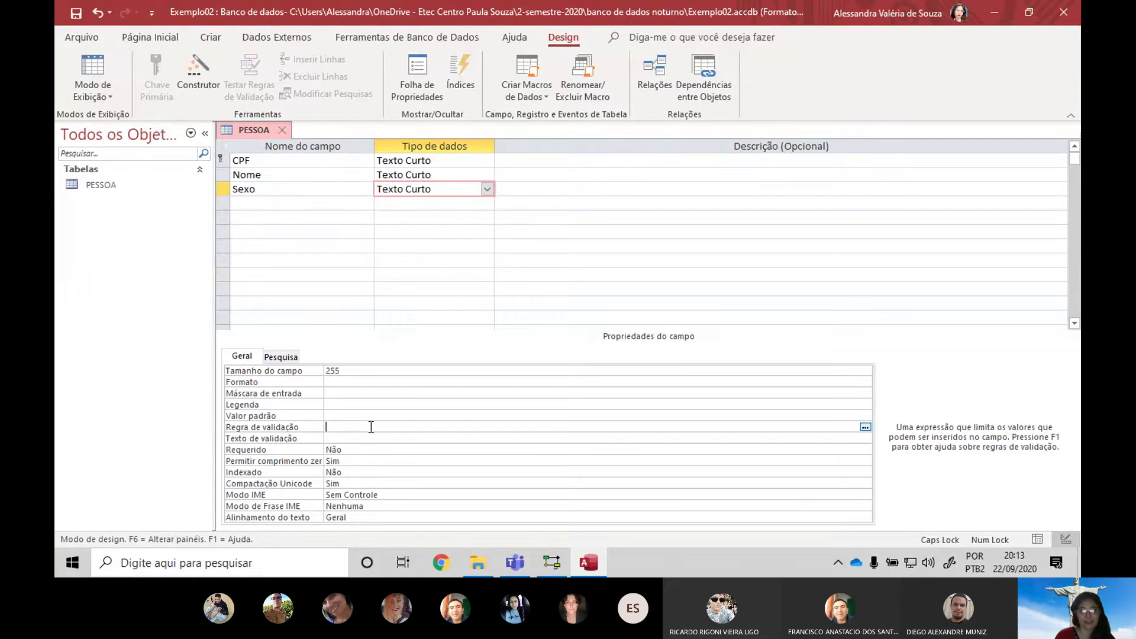
key("Caps_Lock")
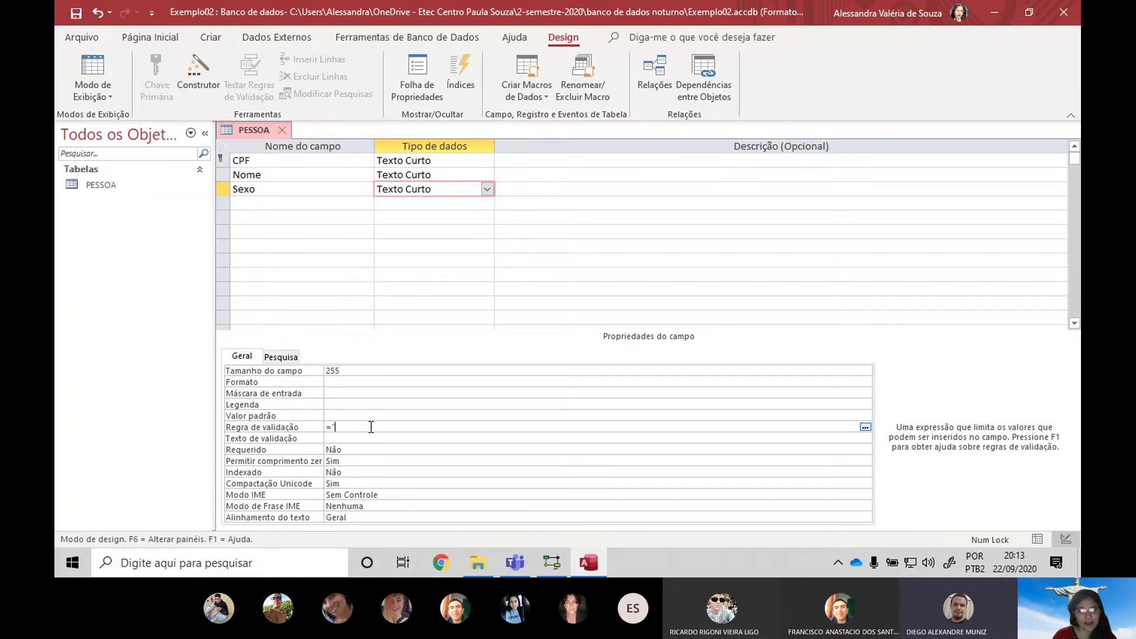
key("Caps_Lock")
type("MASCULINO")
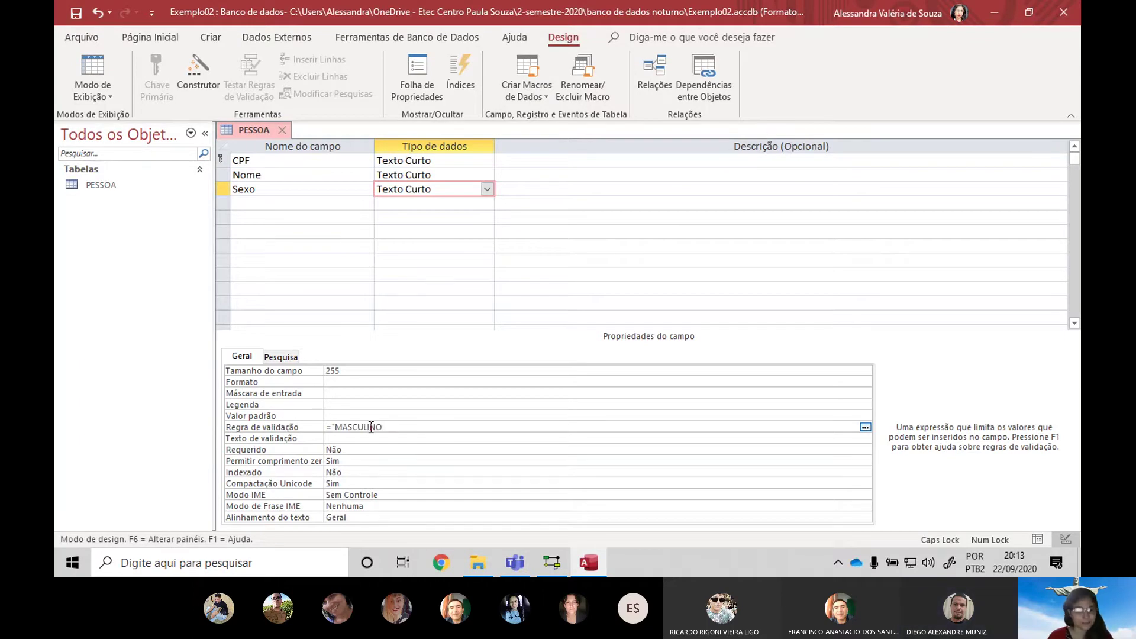
type("\"")
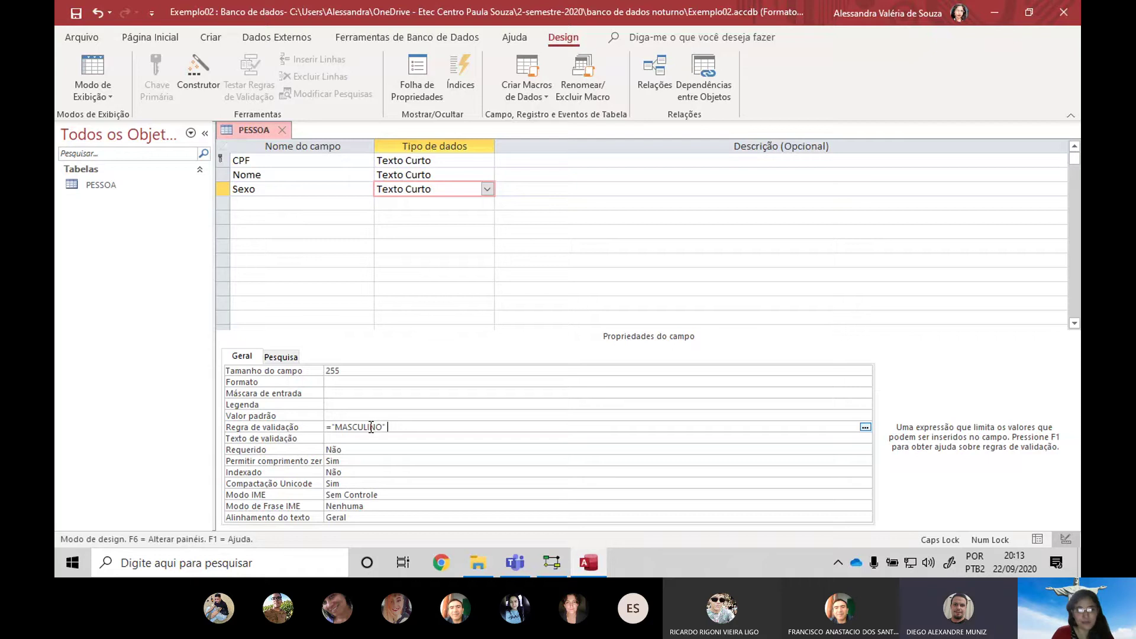
key("Caps_Lock")
type("ou =\"")
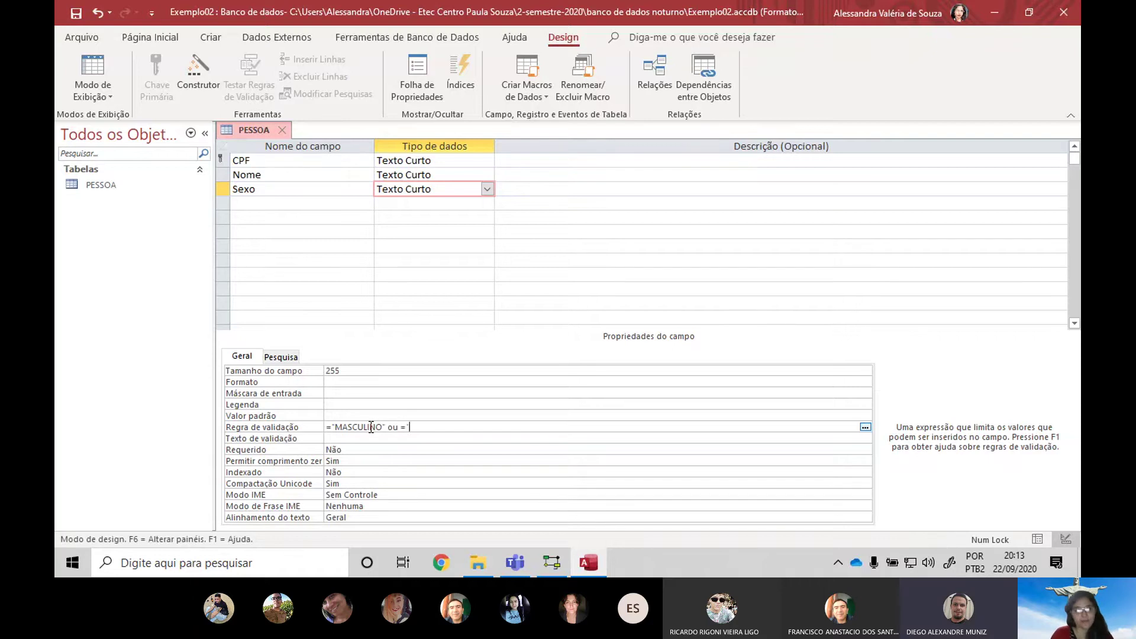
key("Caps_Lock")
type("FEMININO\"")
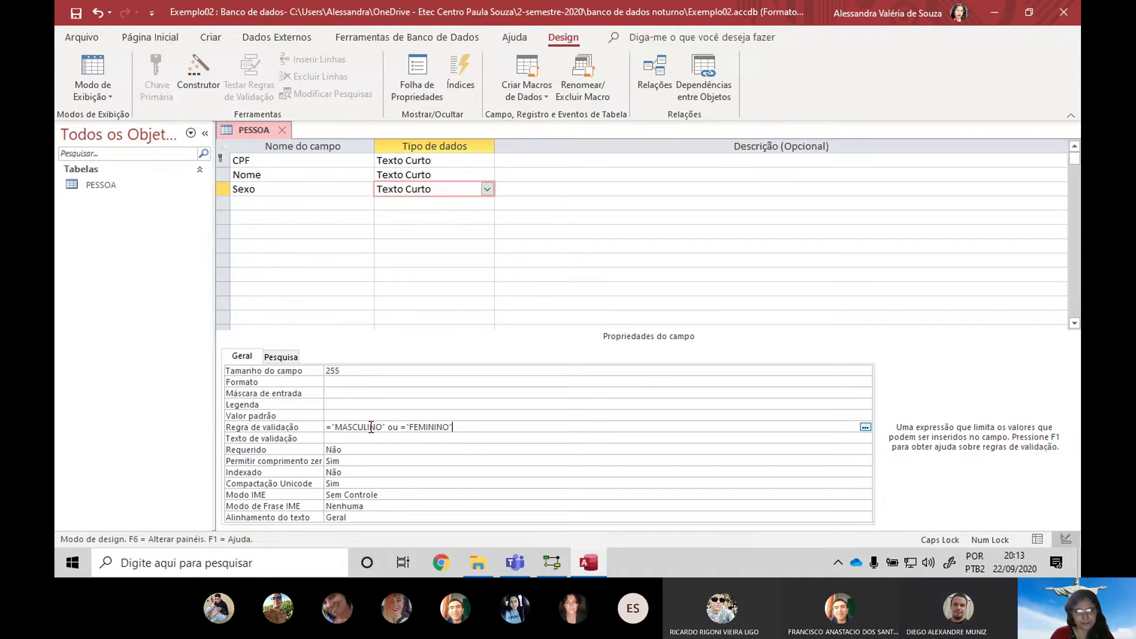
key("Caps_Lock")
type("ou")
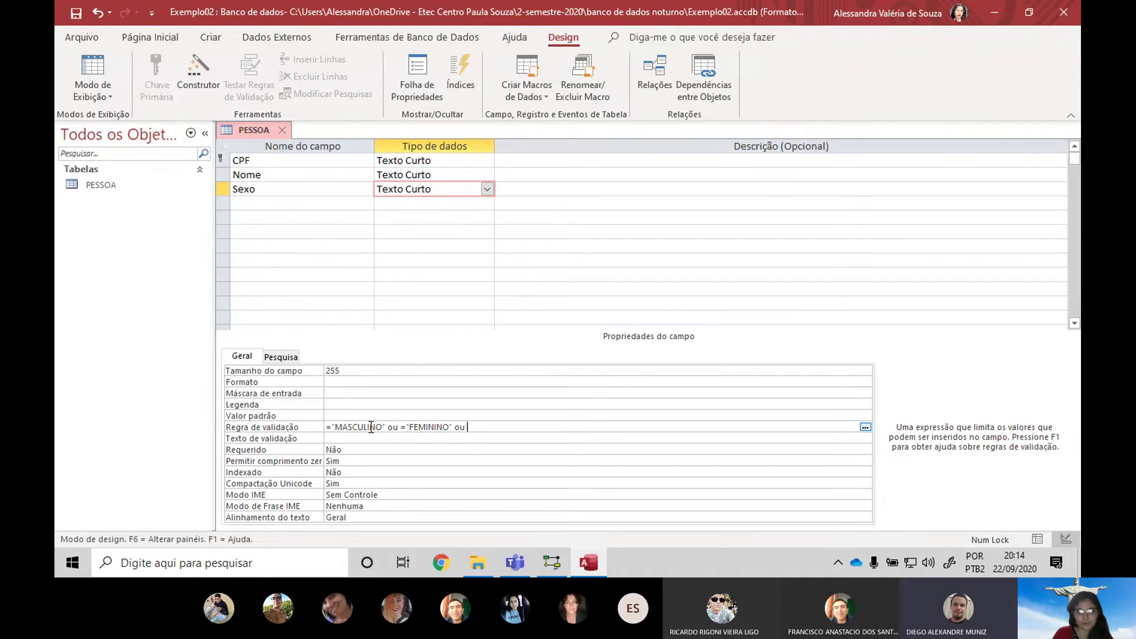
type(" =\"")
key("Caps_Lock")
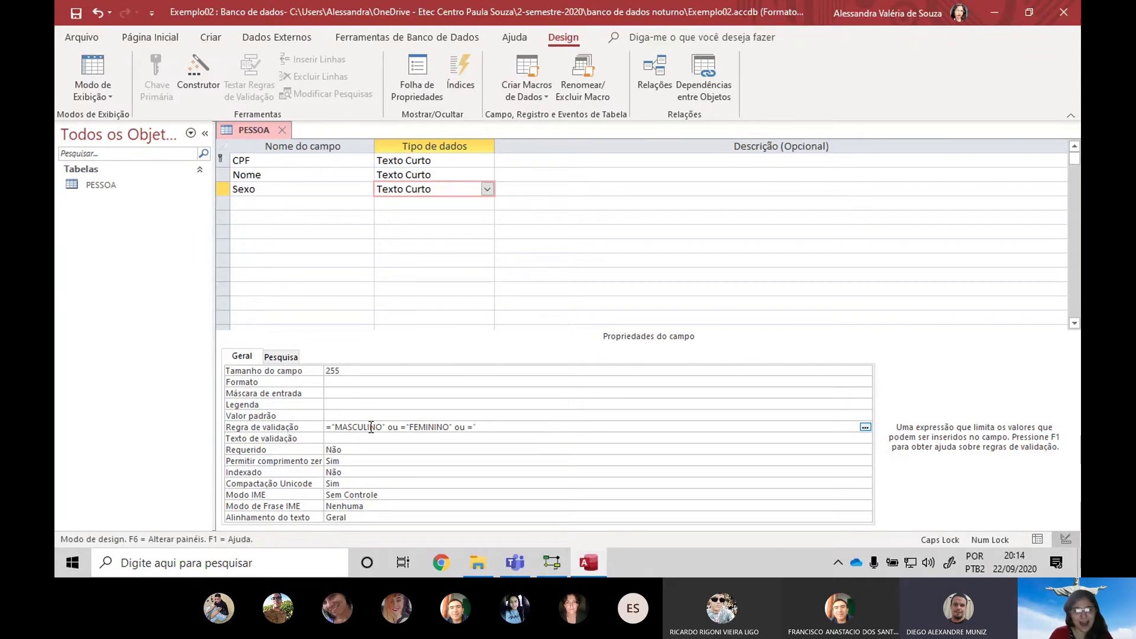
type("NÃO-BIN")
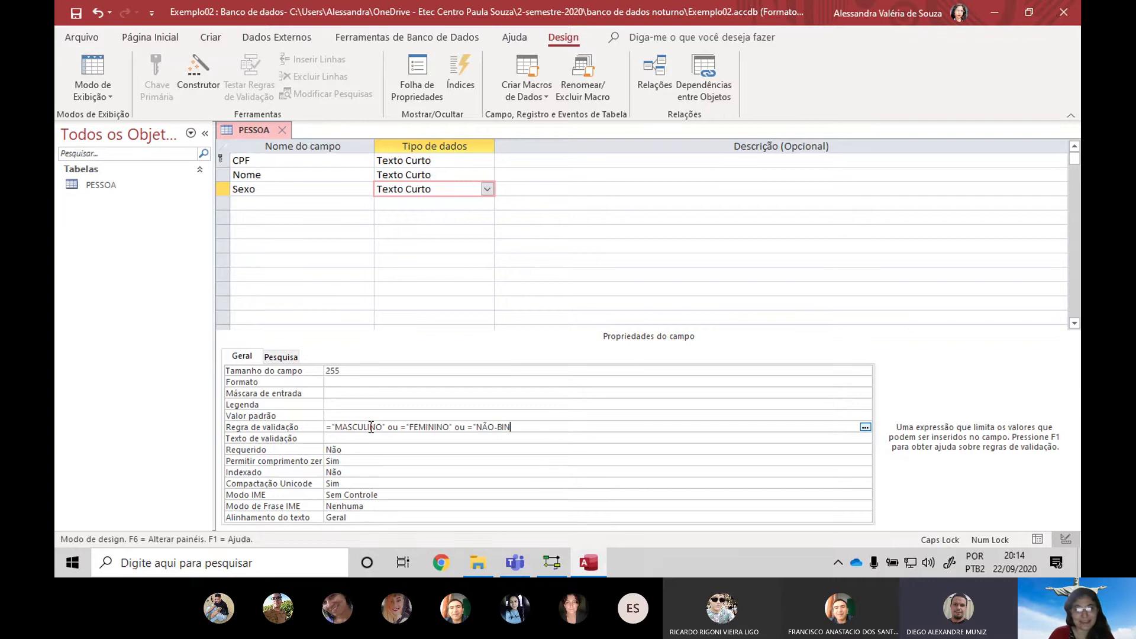
type("ÁRIO\"")
key("Caps_Lock")
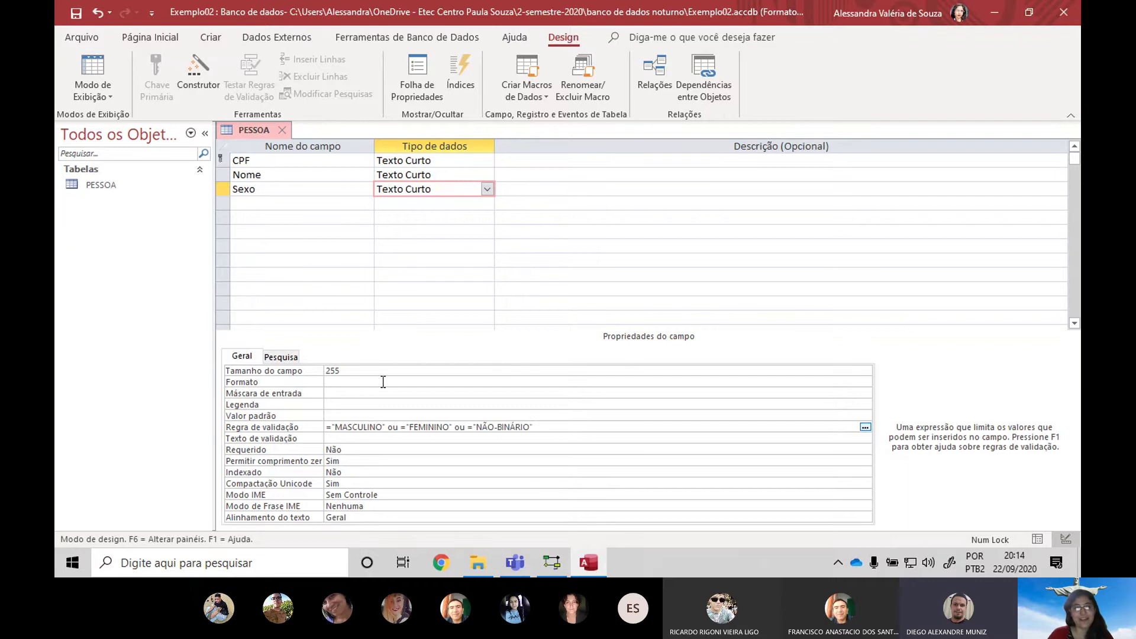
Correct both Ou operators in the validation rule to ou and commit it
left_click(354, 427)
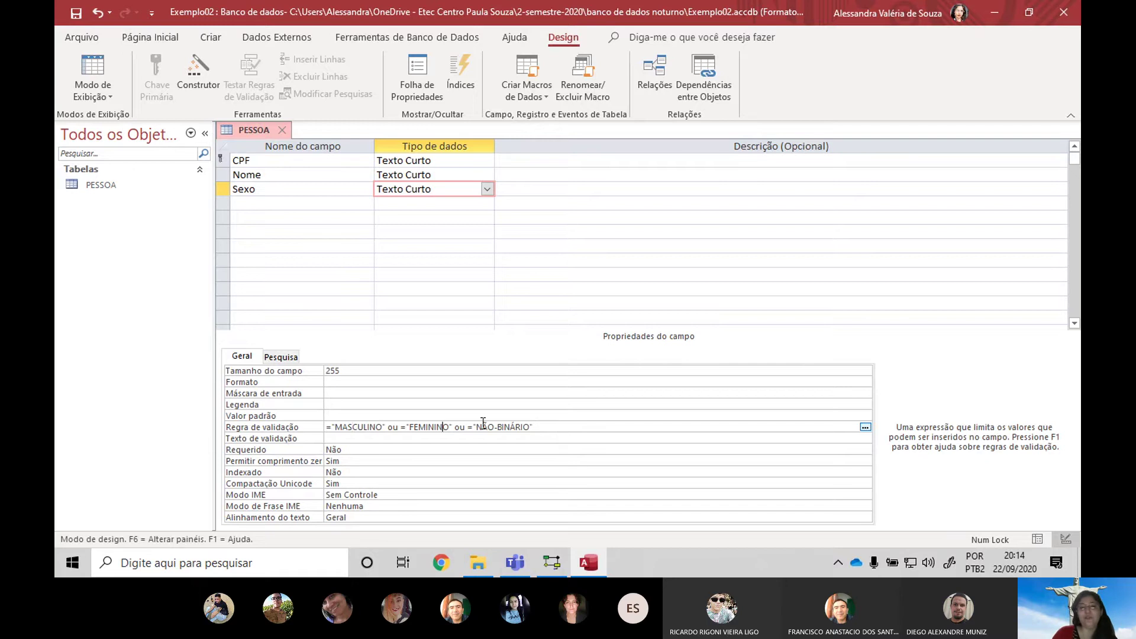
left_click(514, 427)
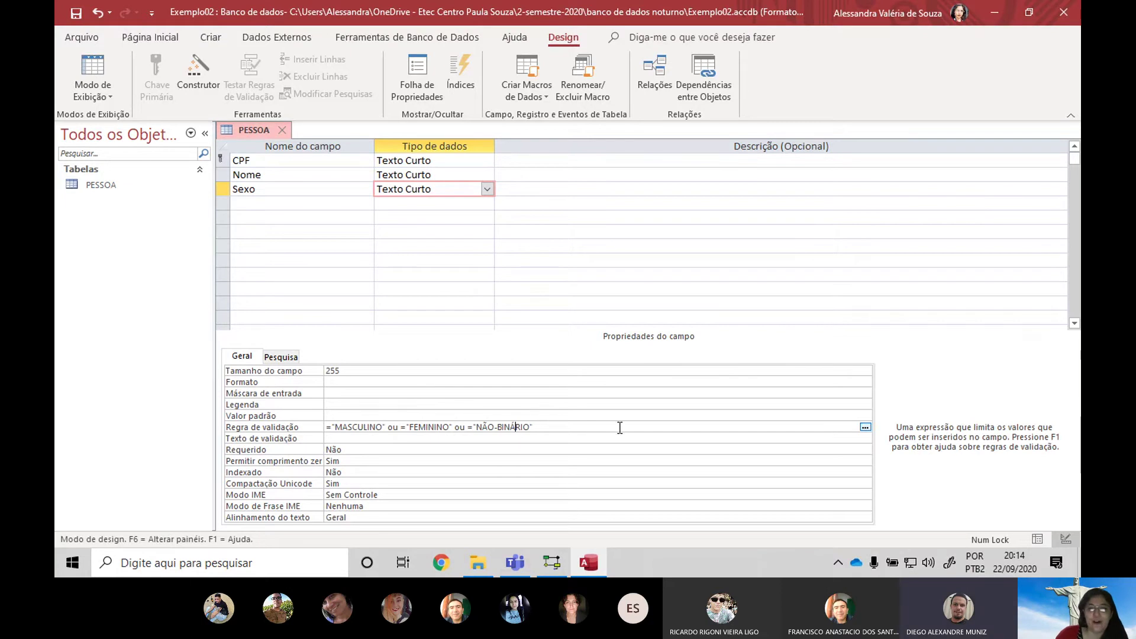
left_click(266, 426)
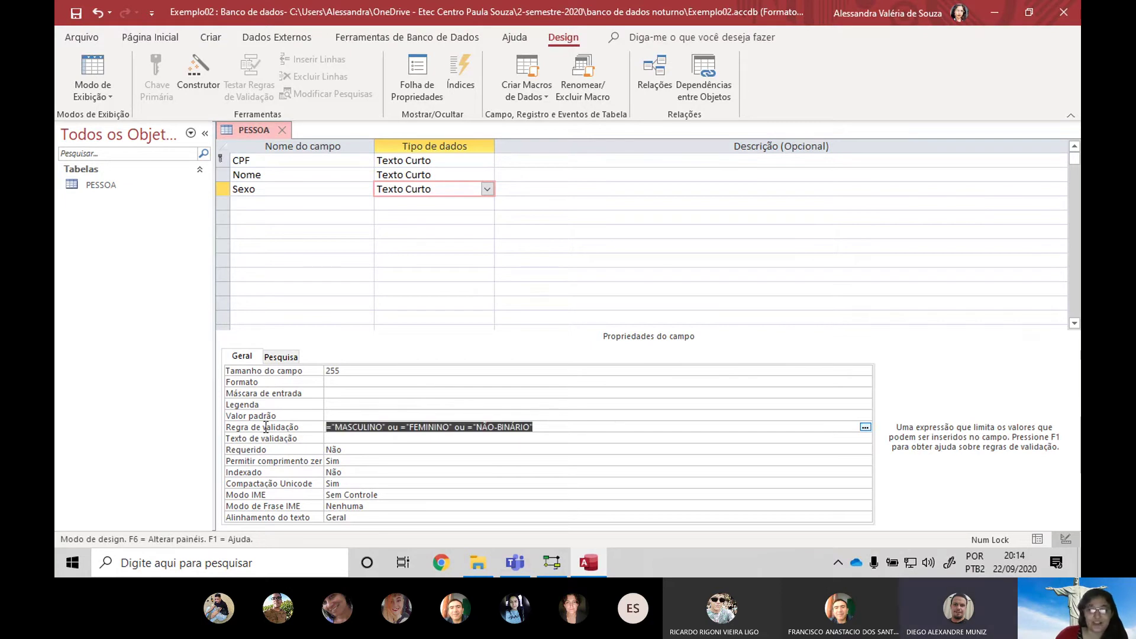
left_click(374, 441)
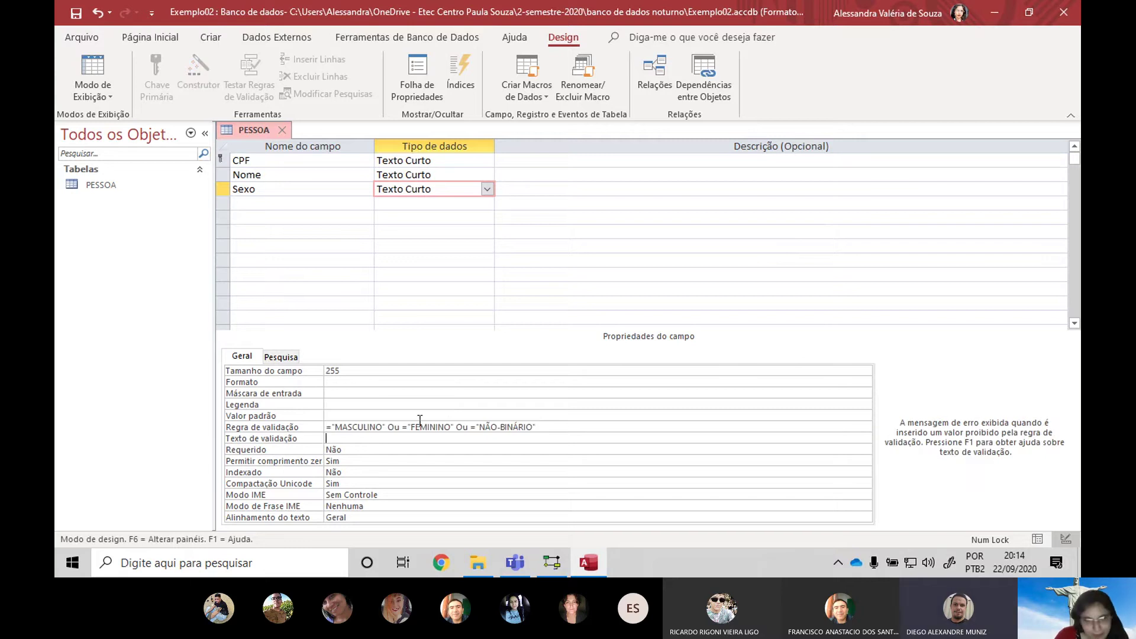
left_click(396, 426)
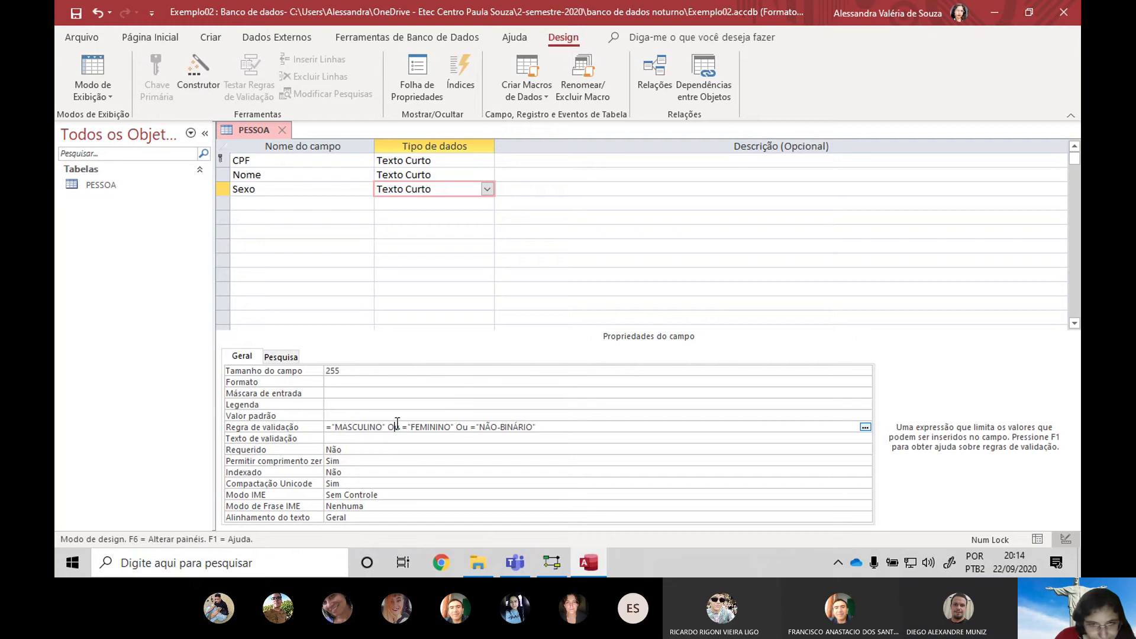
double_click(394, 427)
type("ou")
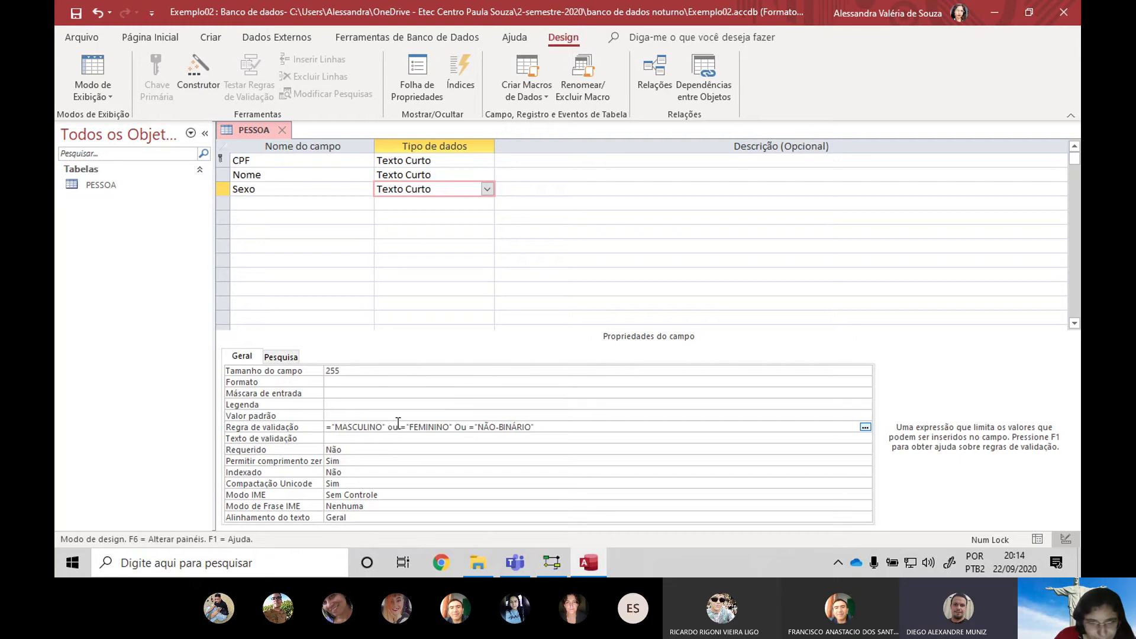
double_click(460, 426)
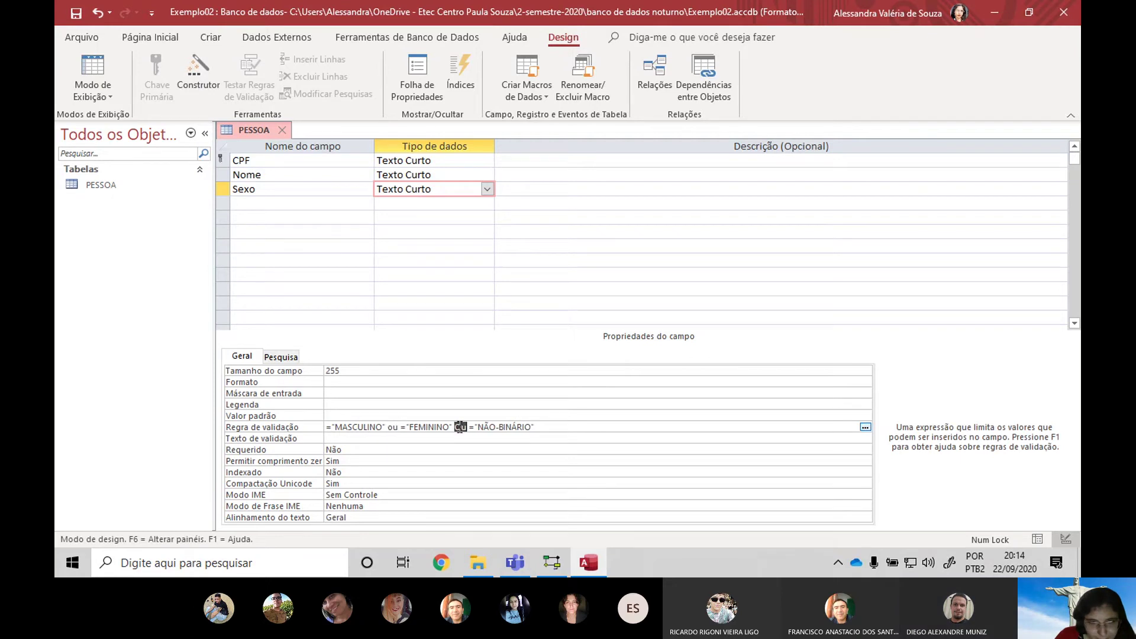
type("ou")
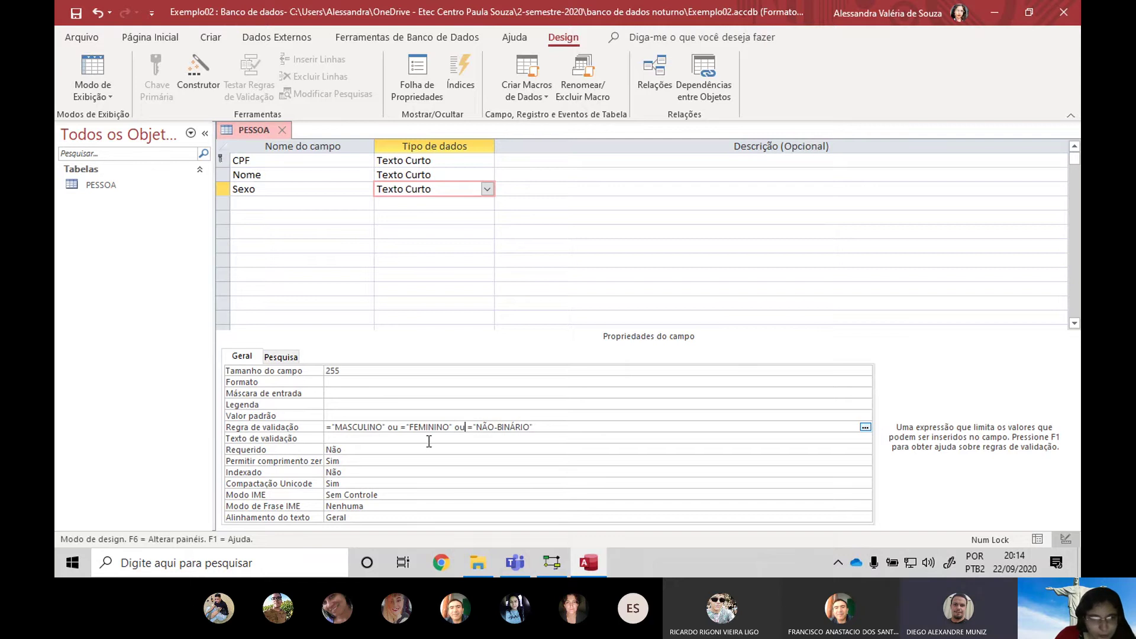
key("Return")
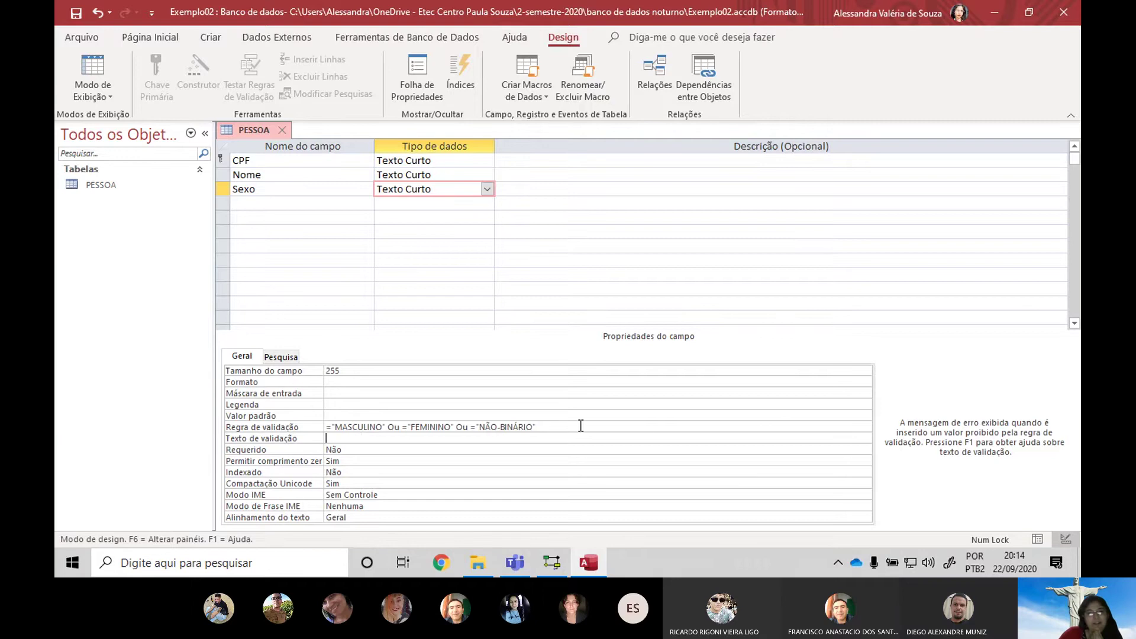
Post the Sexo validation rule in the Teams meeting chat, then return to Access
key("Up")
key("ctrl+c")
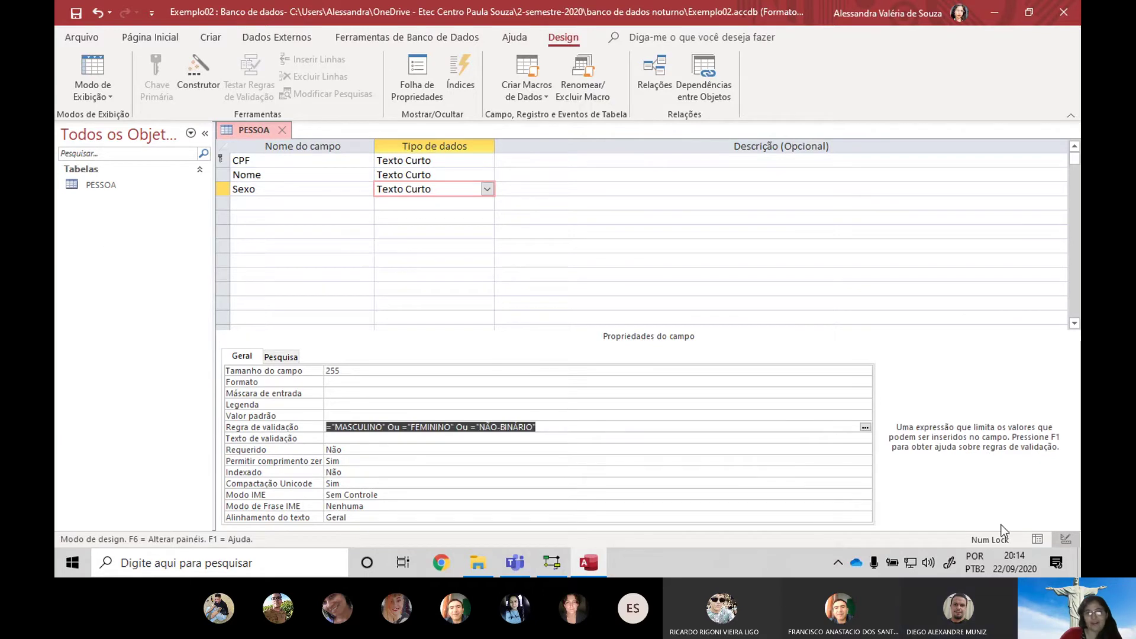
key("alt+Tab")
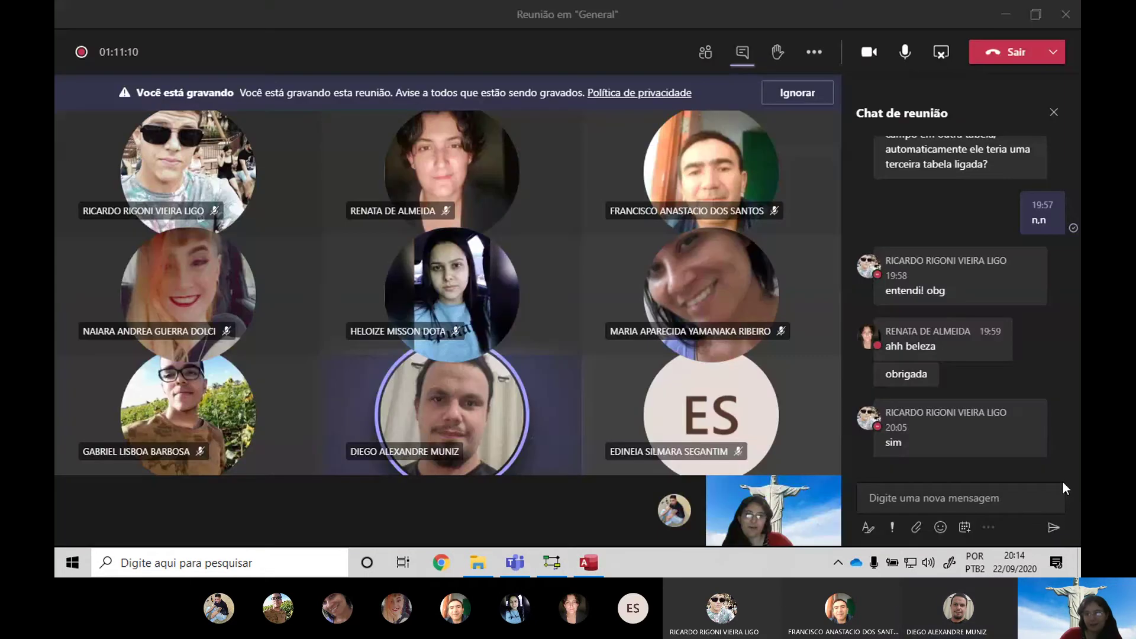
left_click(1063, 484)
key("ctrl+v")
key("Return")
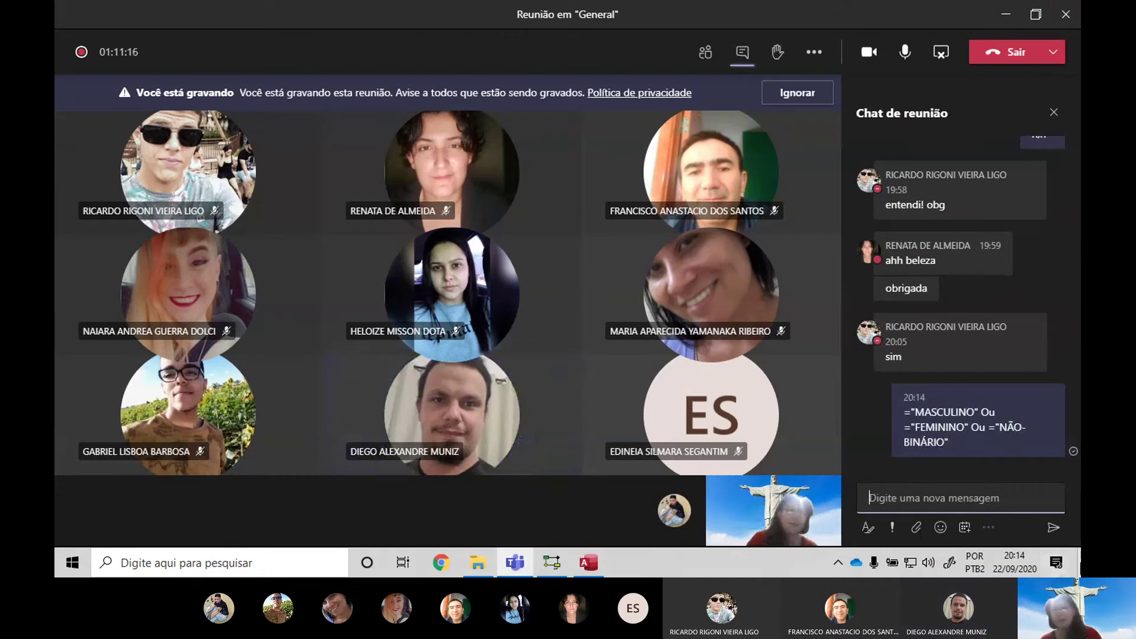
key("alt+Tab")
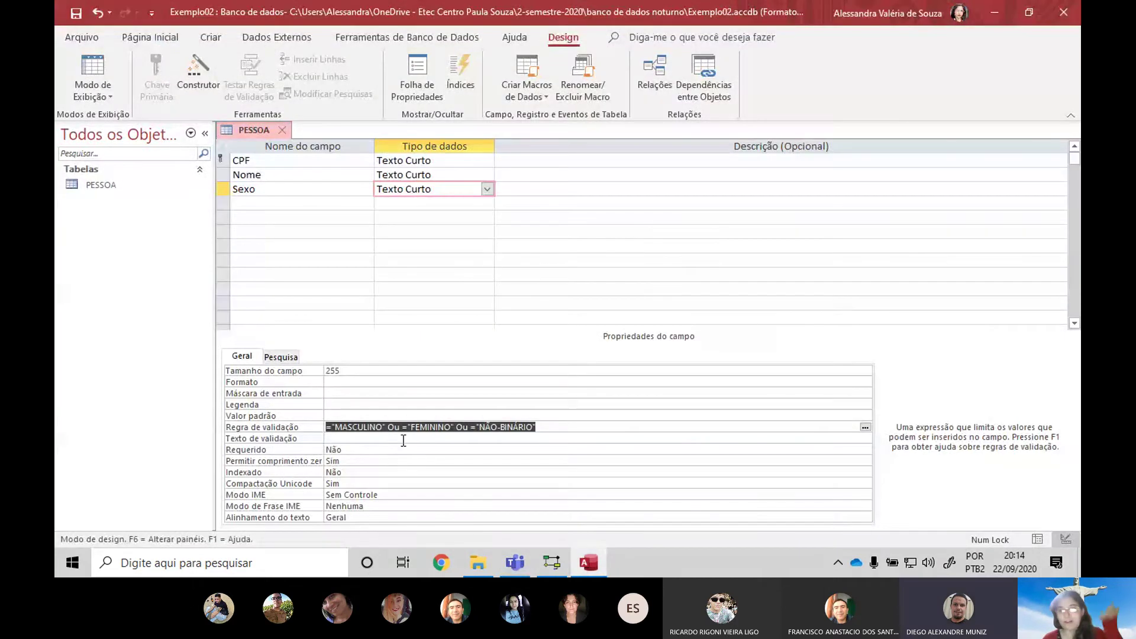
Set Sexo's validation text to 'Você digitou um valor imválido no campo sexo'
left_click(420, 439)
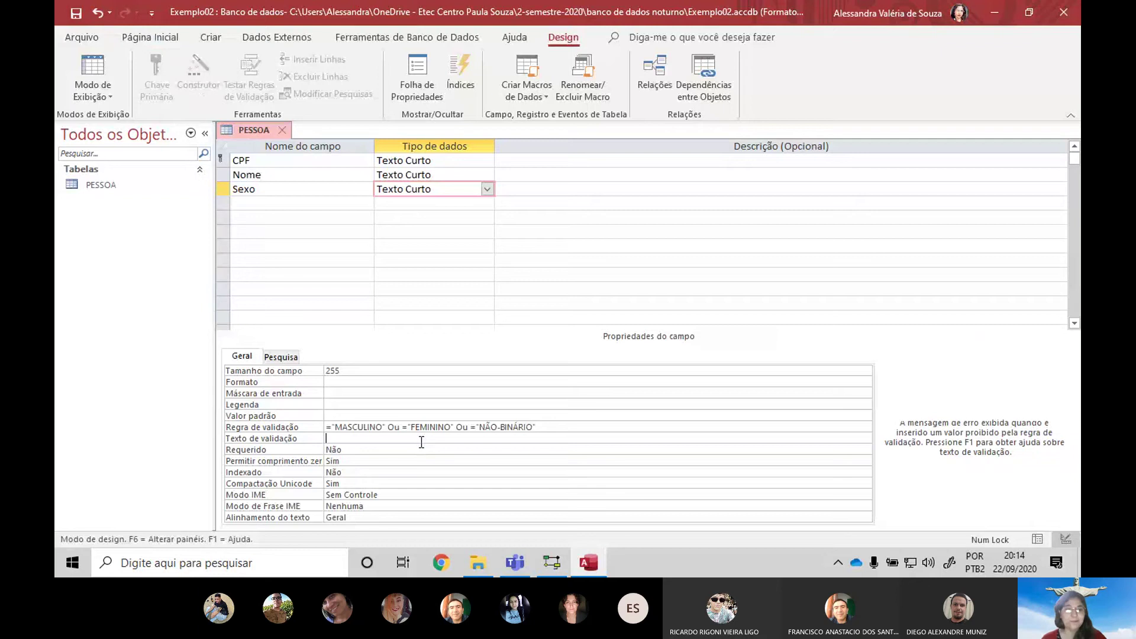
type("C")
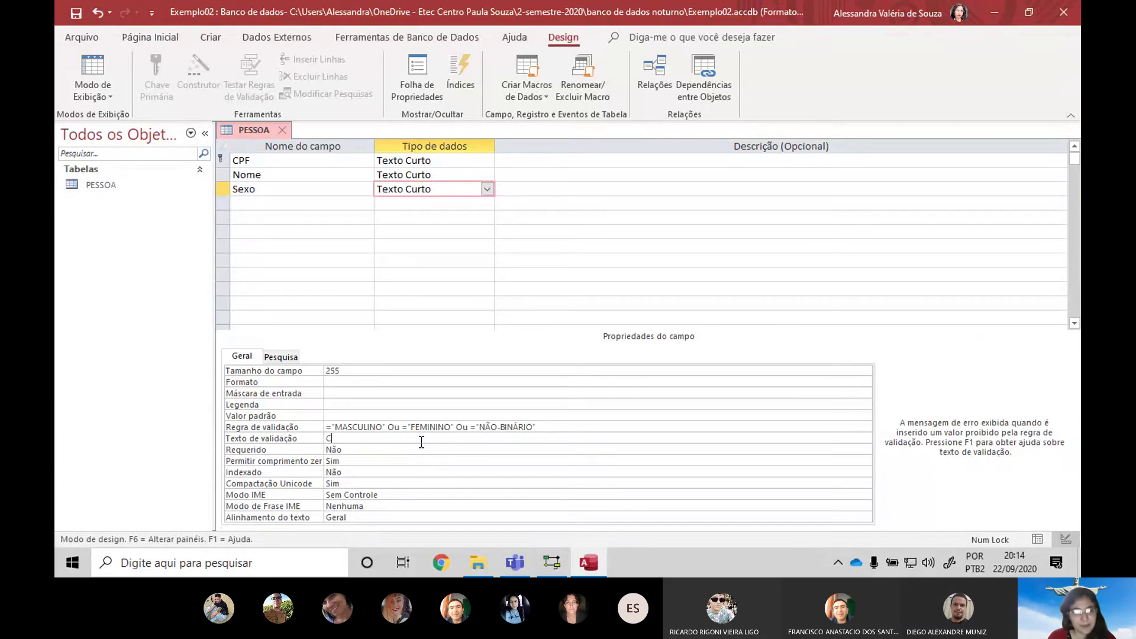
type("ampo")
key("BackSpace")
key("BackSpace")
key("BackSpace")
key("BackSpace")
key("BackSpace")
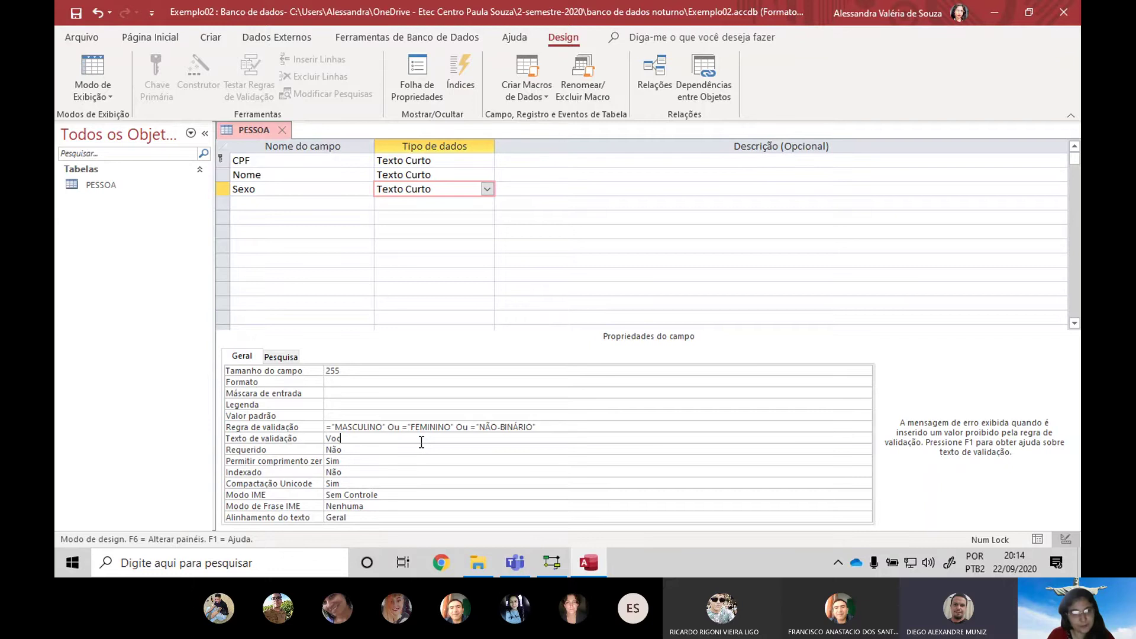
type("Você digitou um ")
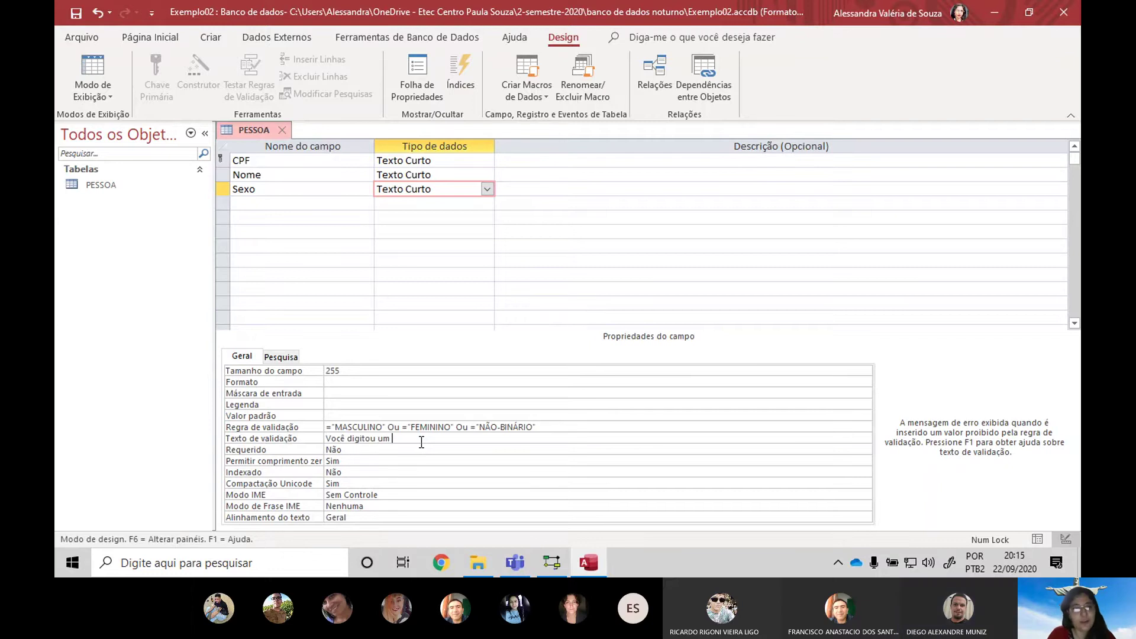
type("valor imválido no campo sexo.")
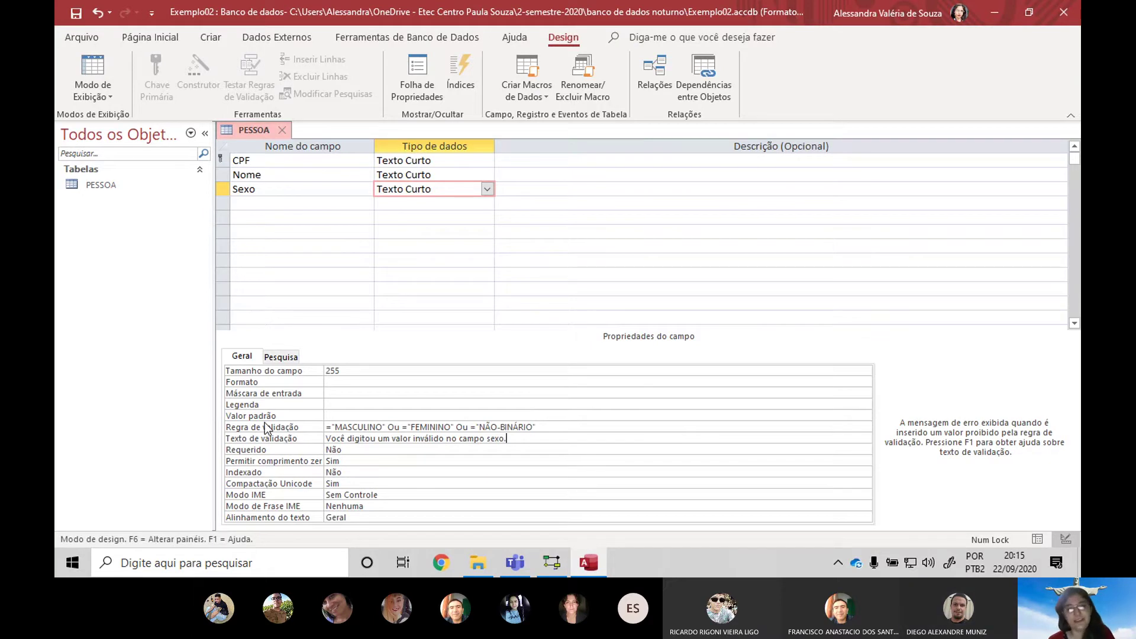
left_click(345, 428)
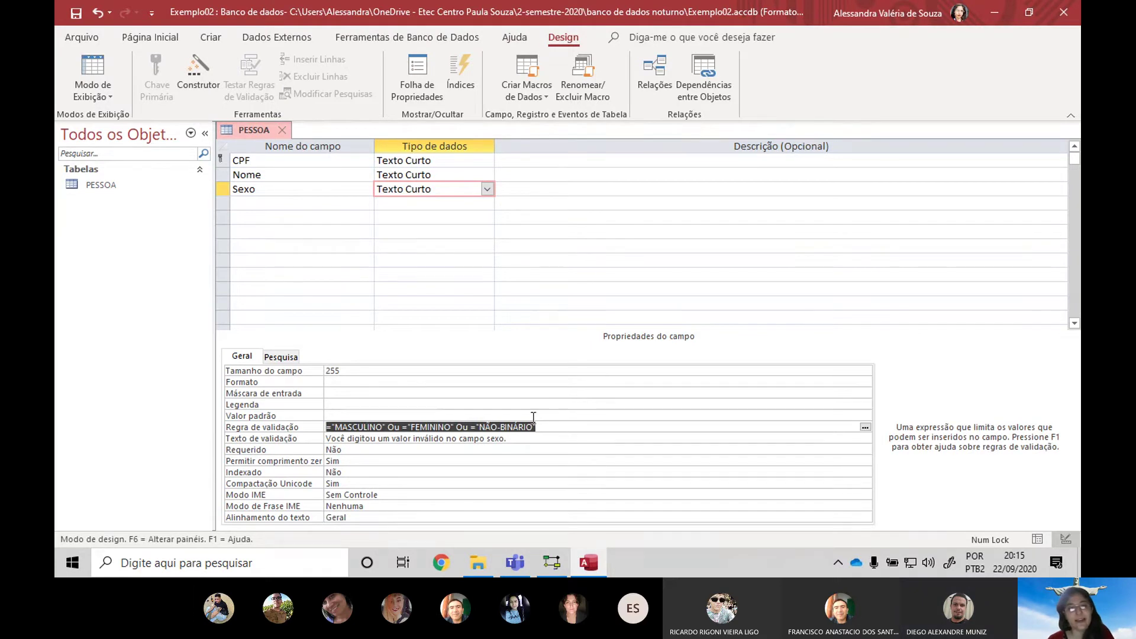
left_click(536, 439)
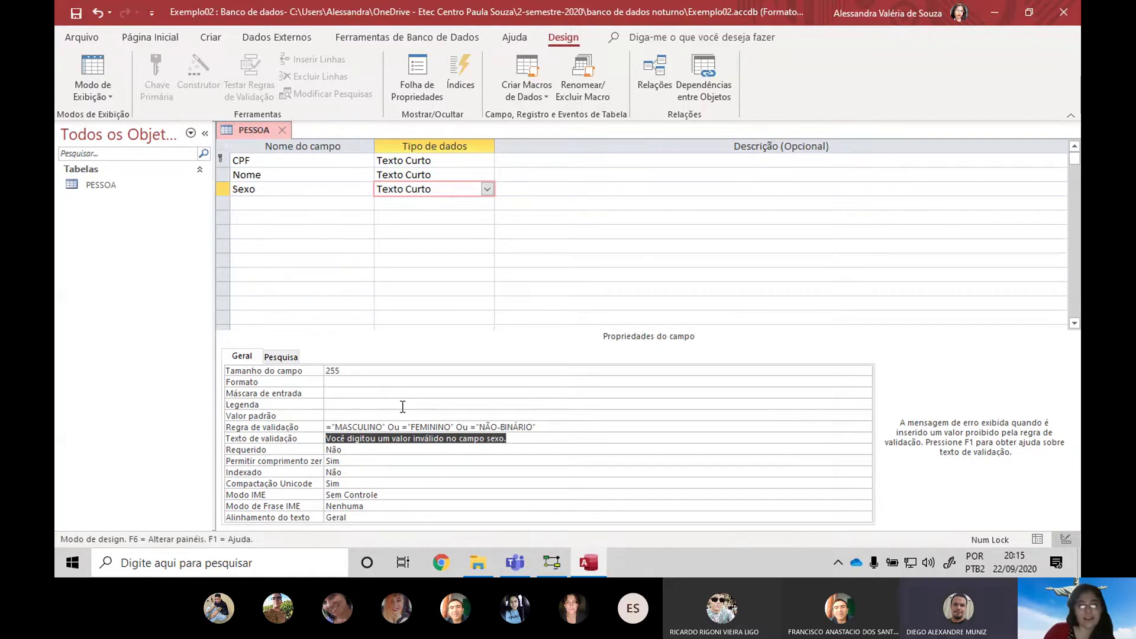
key("Up")
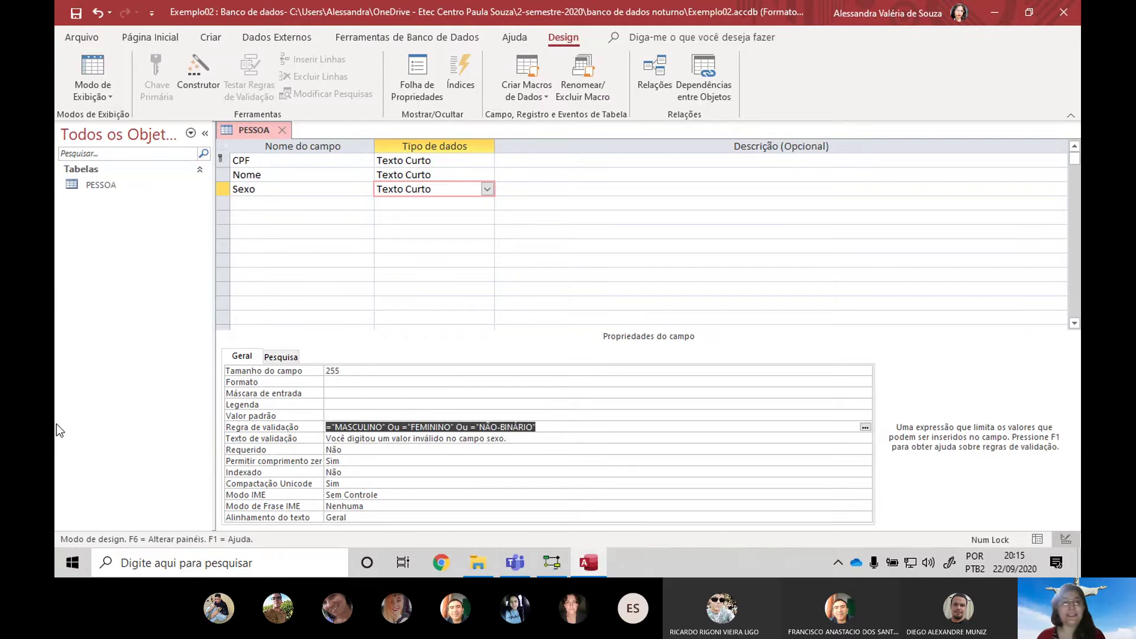
Close the PESSOA table design, saving the changes
left_click(283, 128)
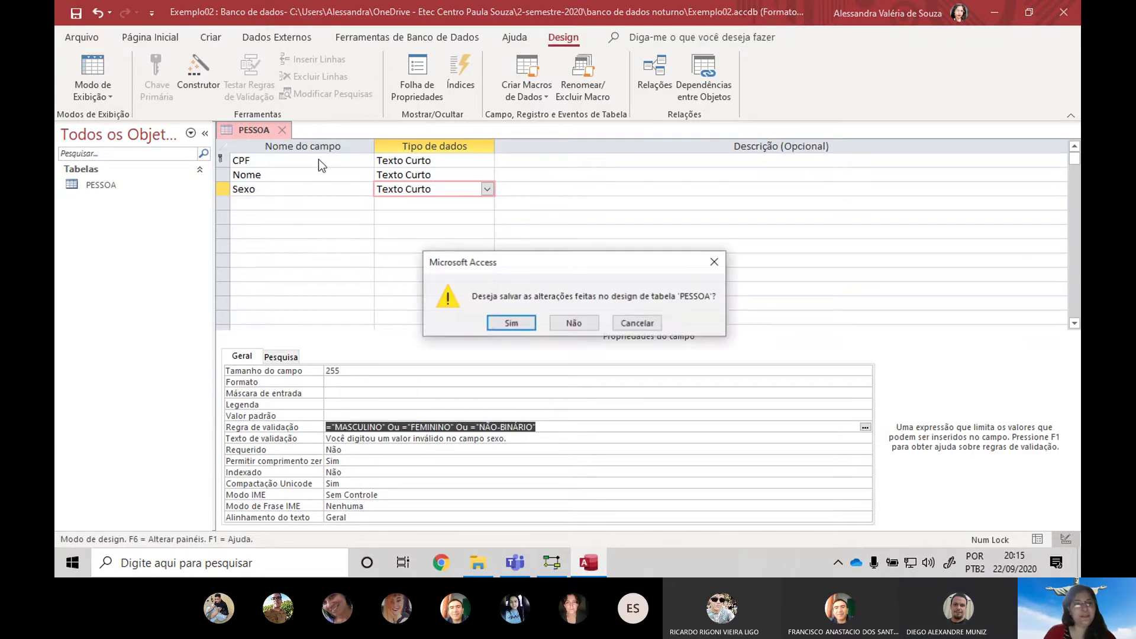
left_click(520, 323)
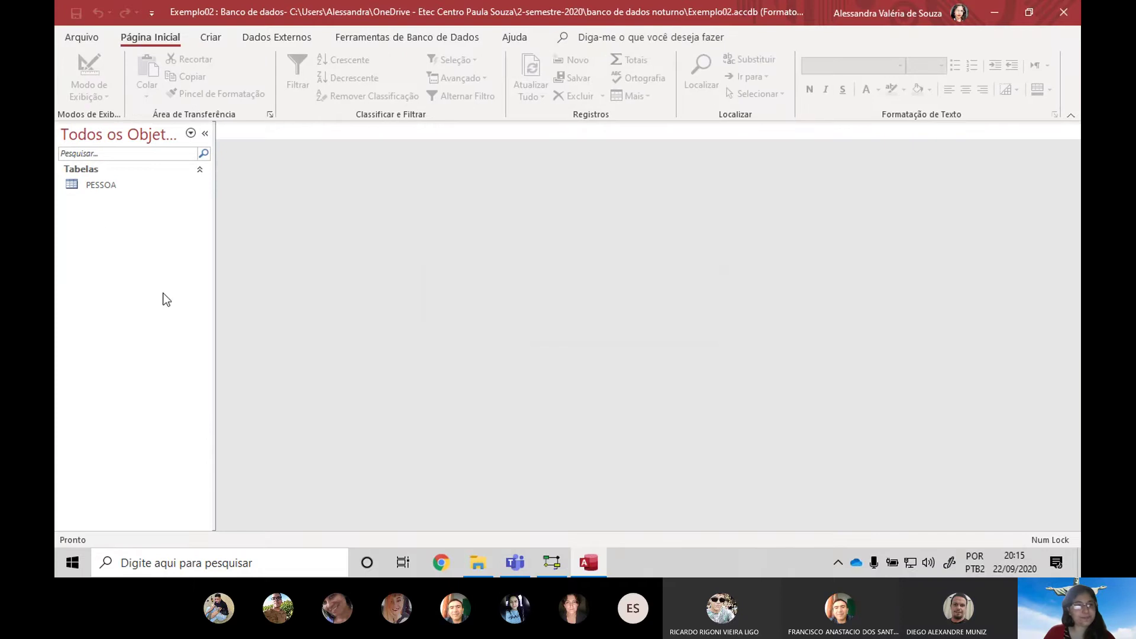
key("alt+Tab")
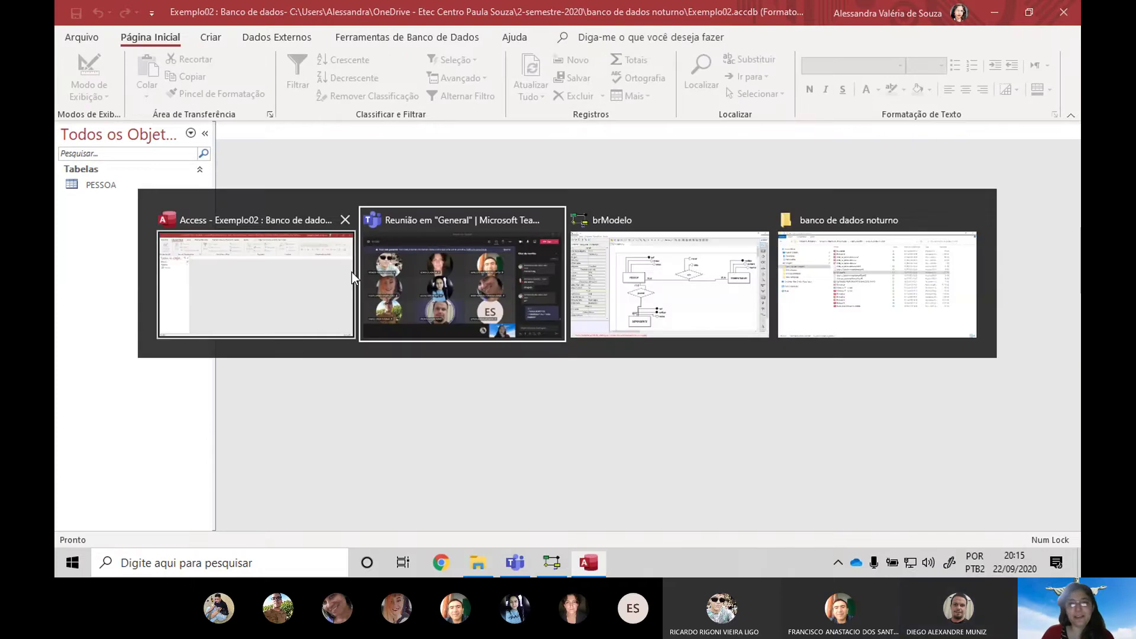
key("alt+Tab")
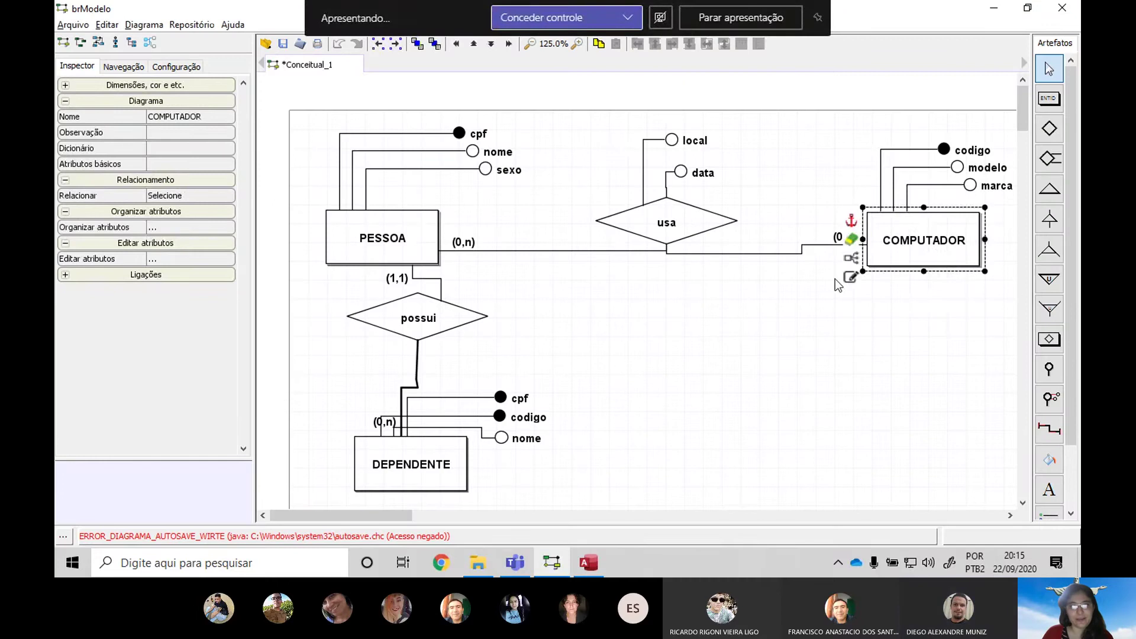
left_click(374, 260)
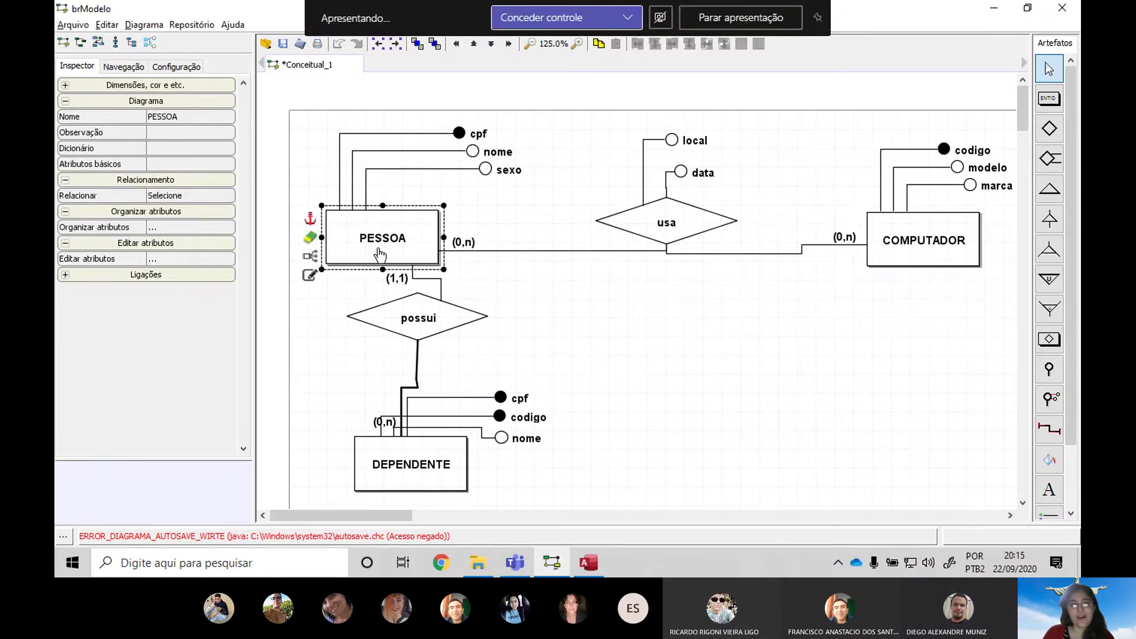
left_click(877, 254)
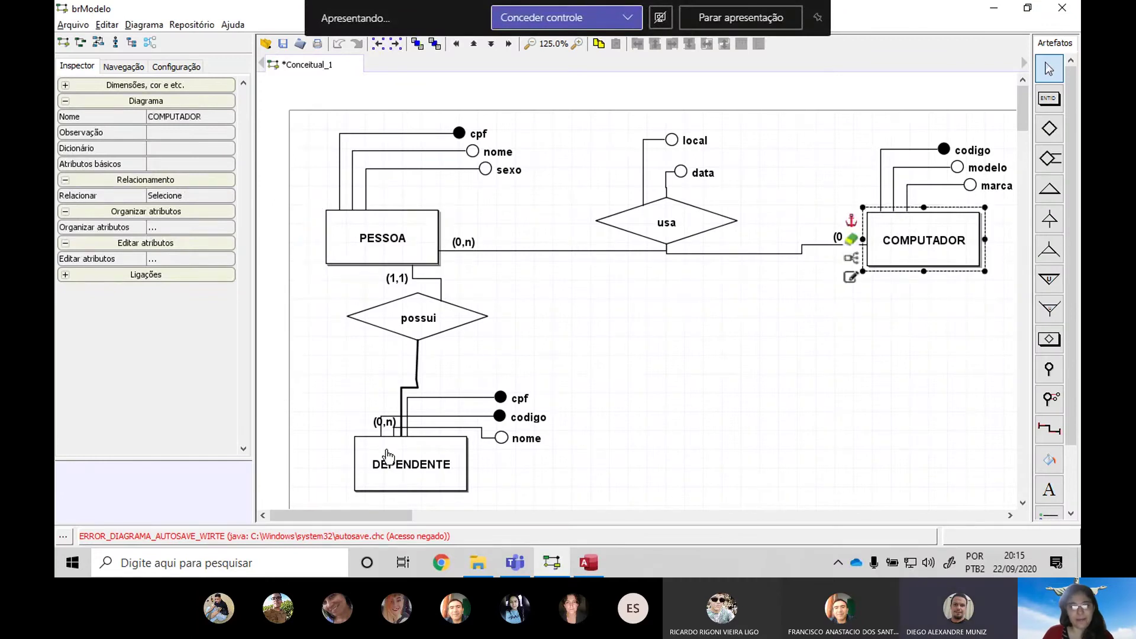
left_click(391, 459)
left_click(397, 251)
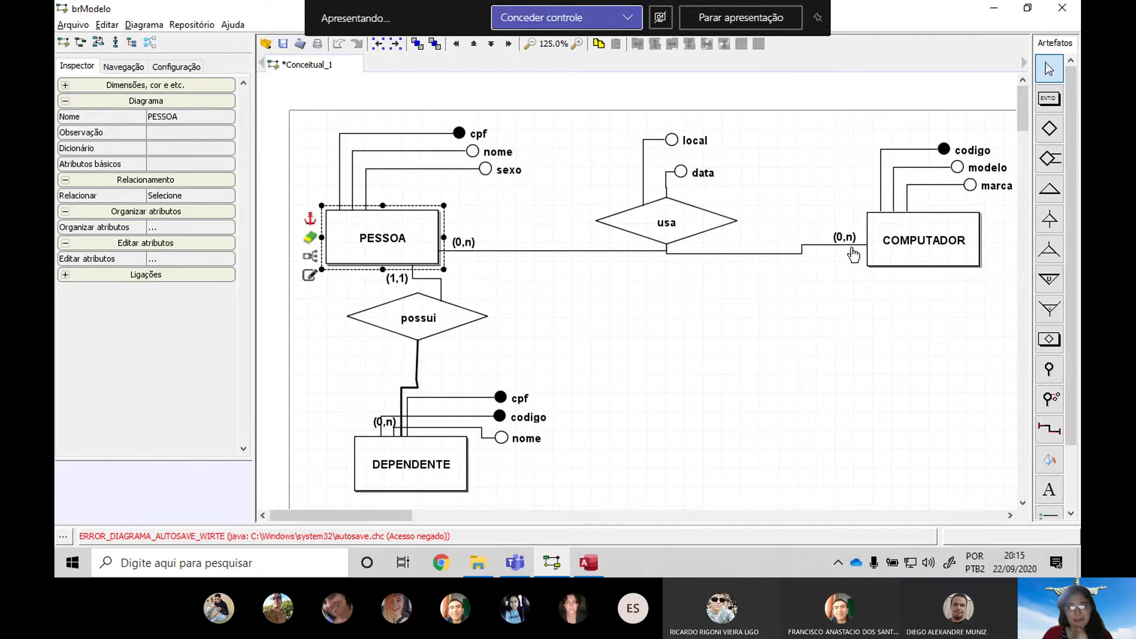
left_click(694, 237)
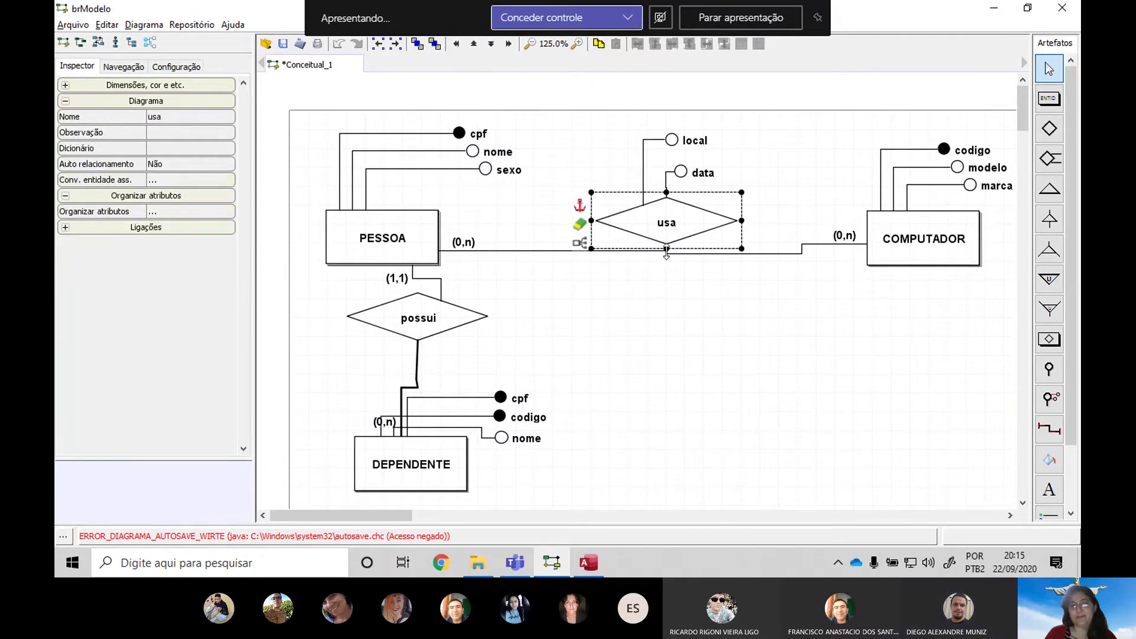
left_click(669, 292)
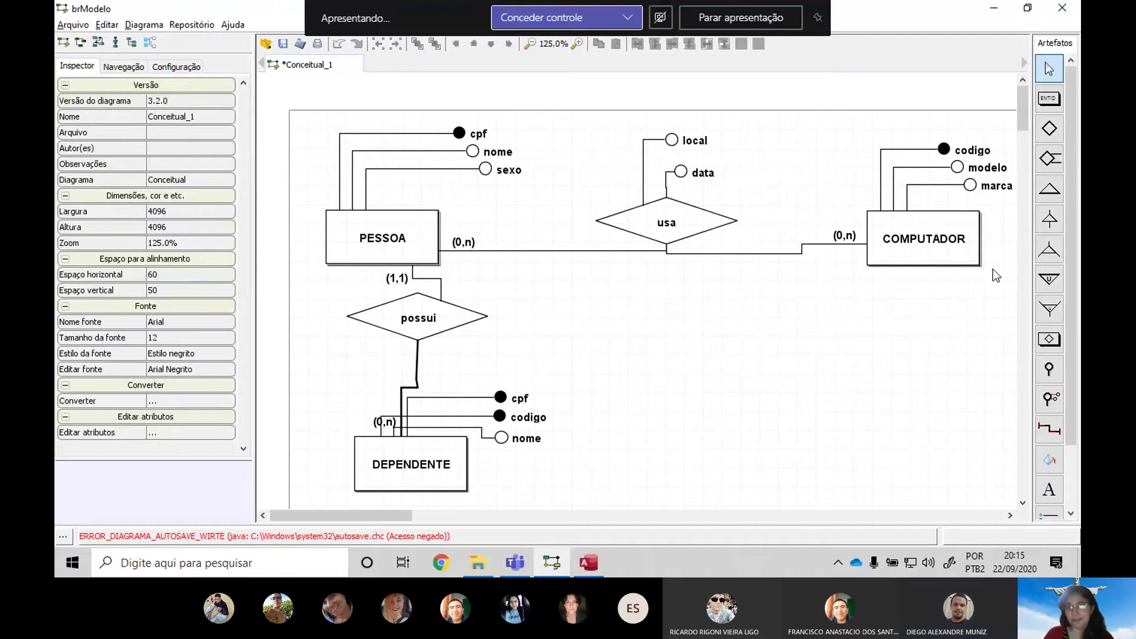
left_click(928, 248)
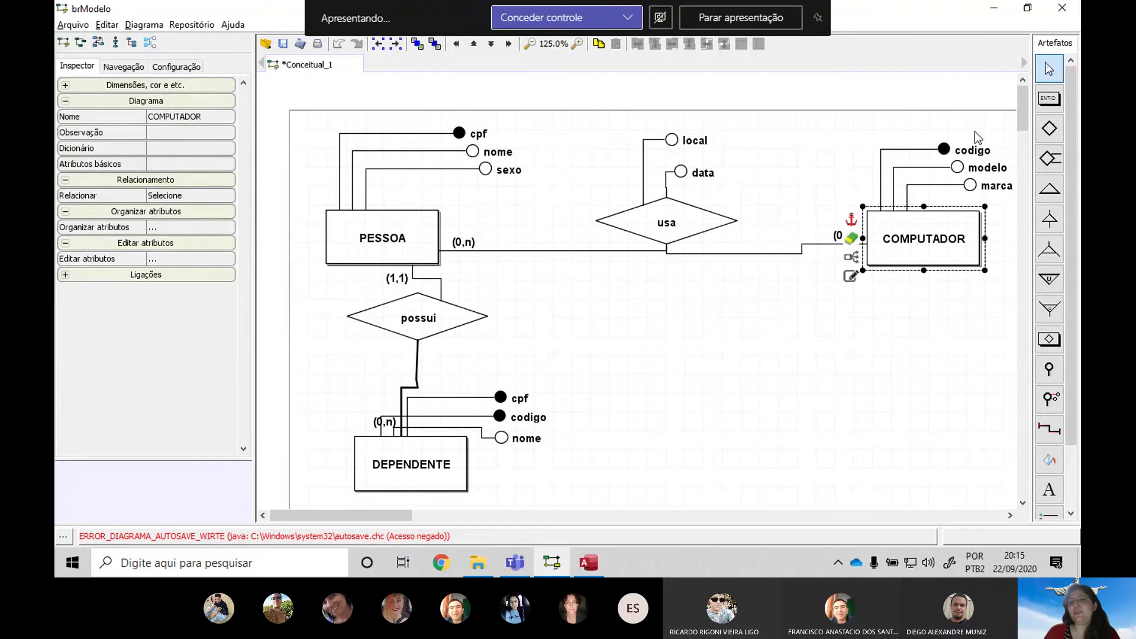
left_click(922, 422)
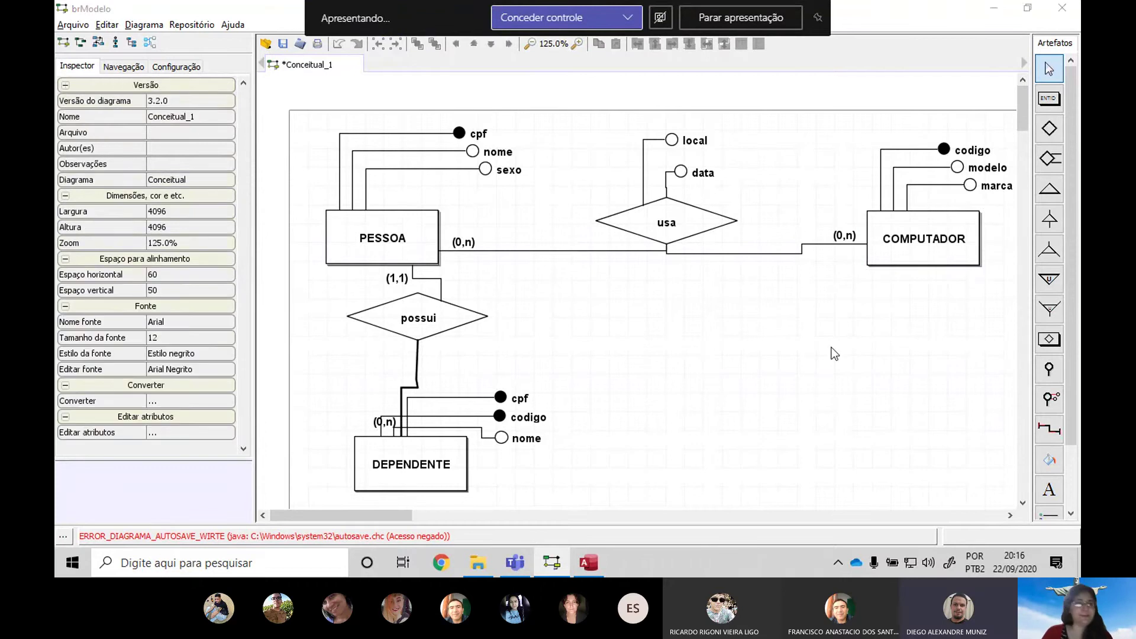
key("alt+Tab")
left_click(211, 37)
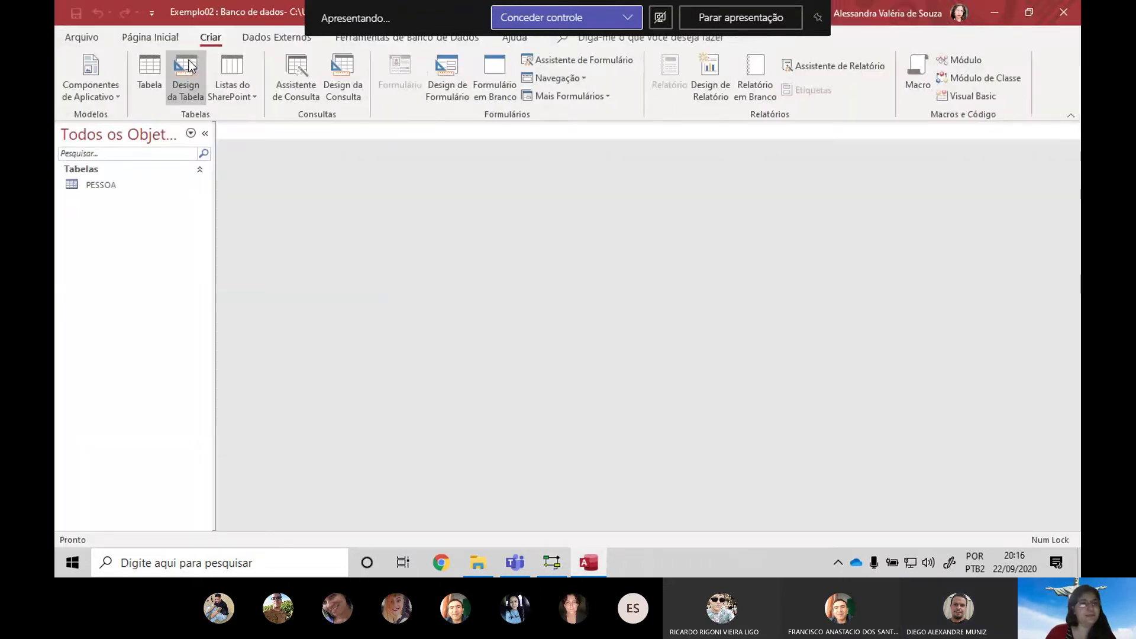
Create a new table with fields codigo (Numeração Automática), modelo and marca
left_click(187, 74)
type("codigo")
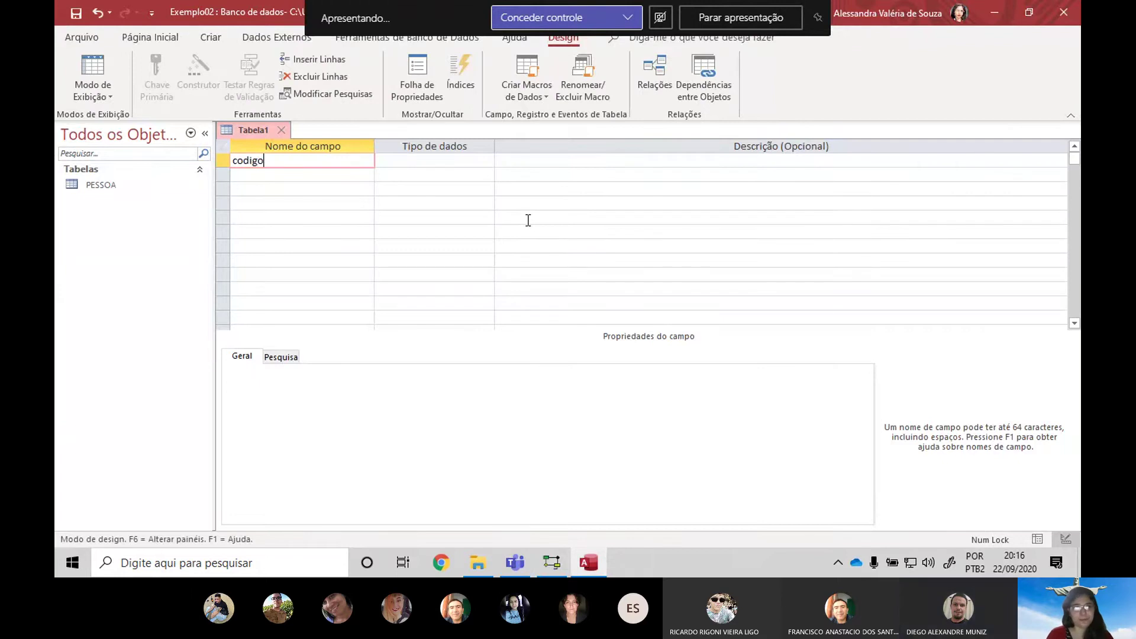
key("Tab")
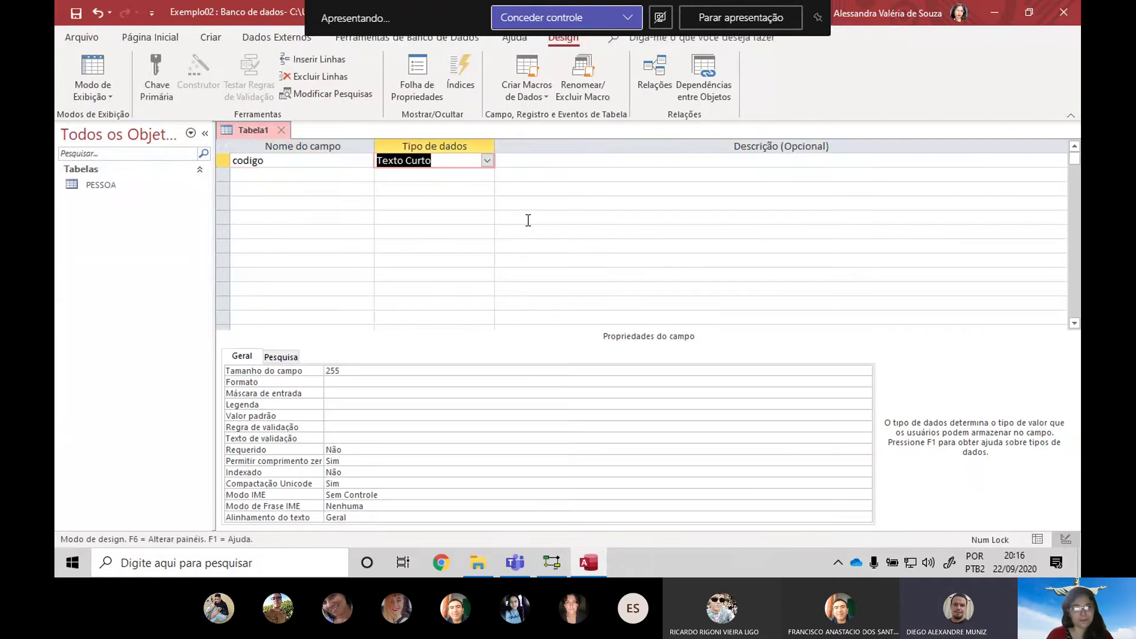
left_click(487, 161)
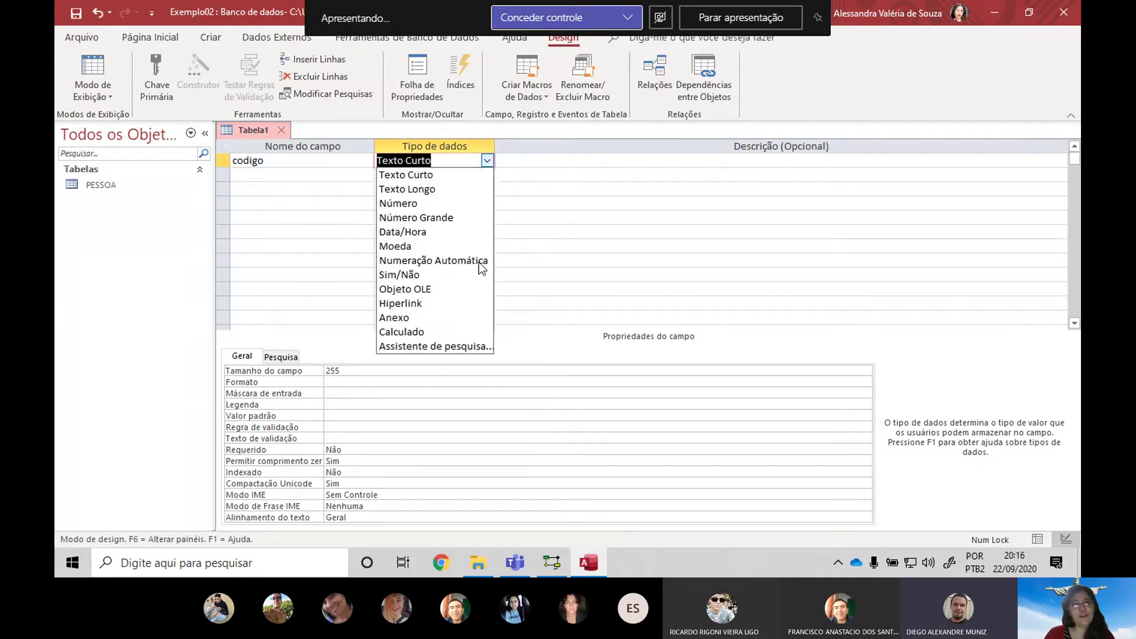
left_click(471, 257)
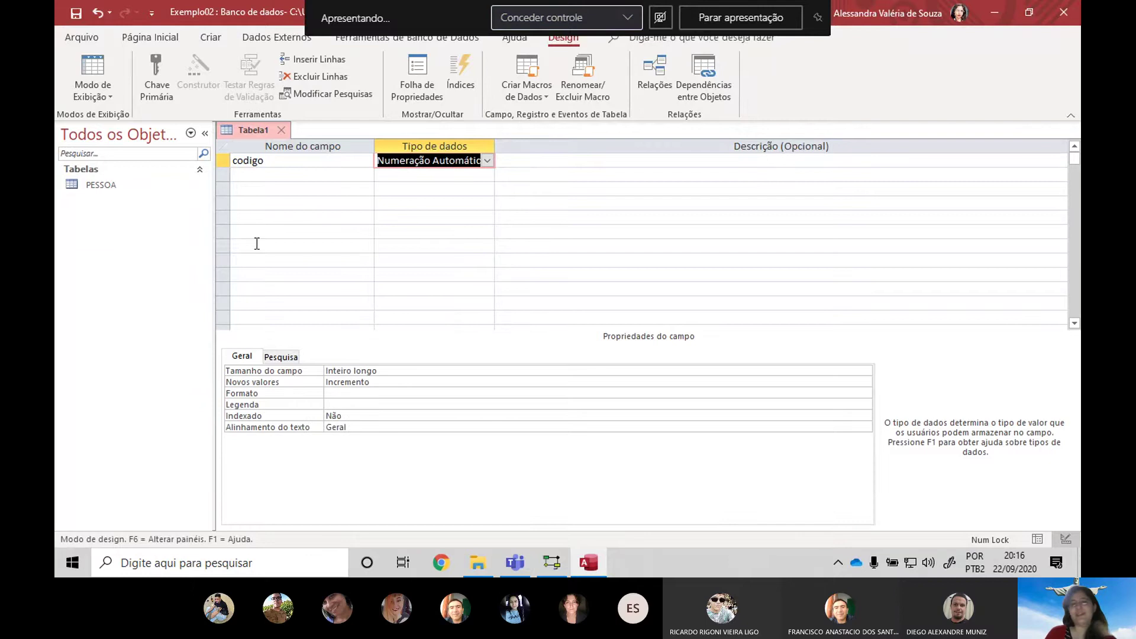
left_click(302, 172)
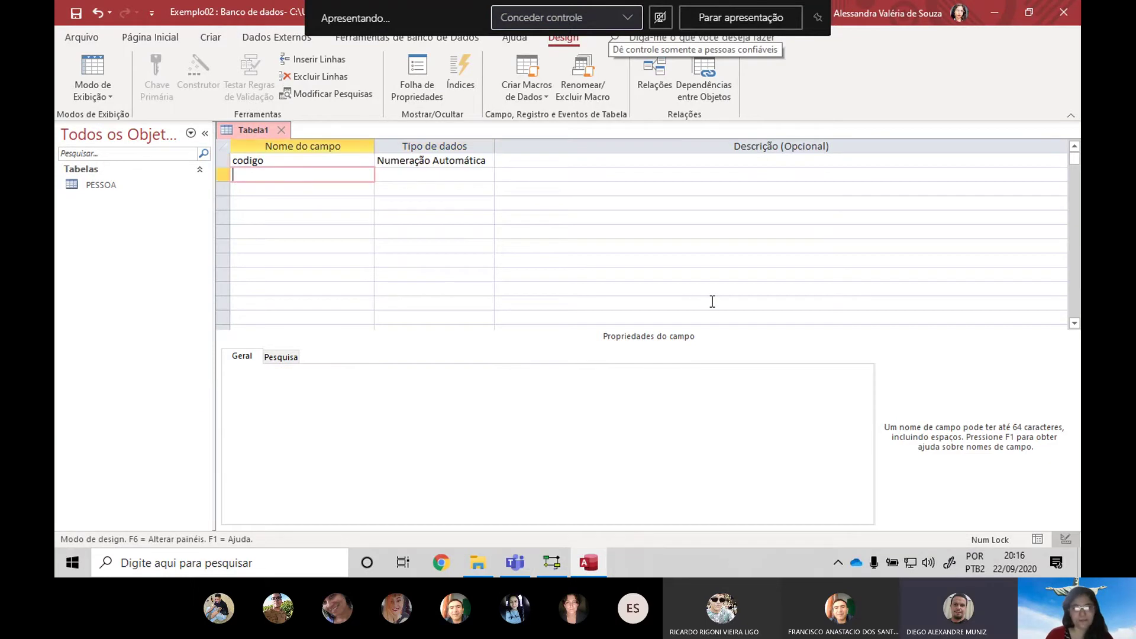
type("modelo")
key("Tab")
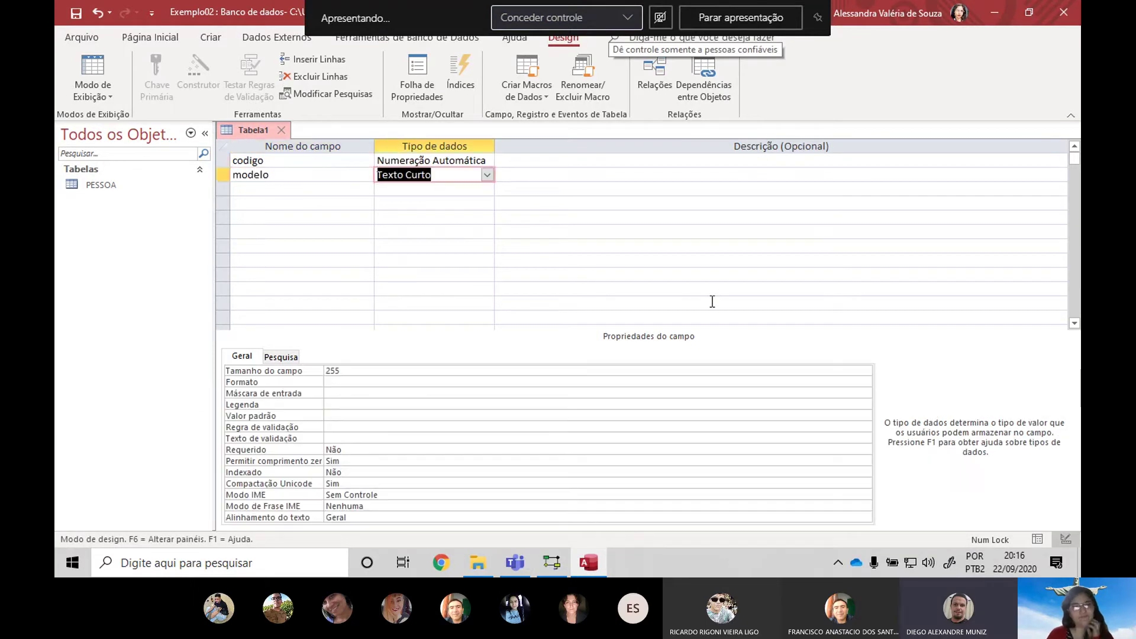
key("Tab")
key("Tab")
type("mar")
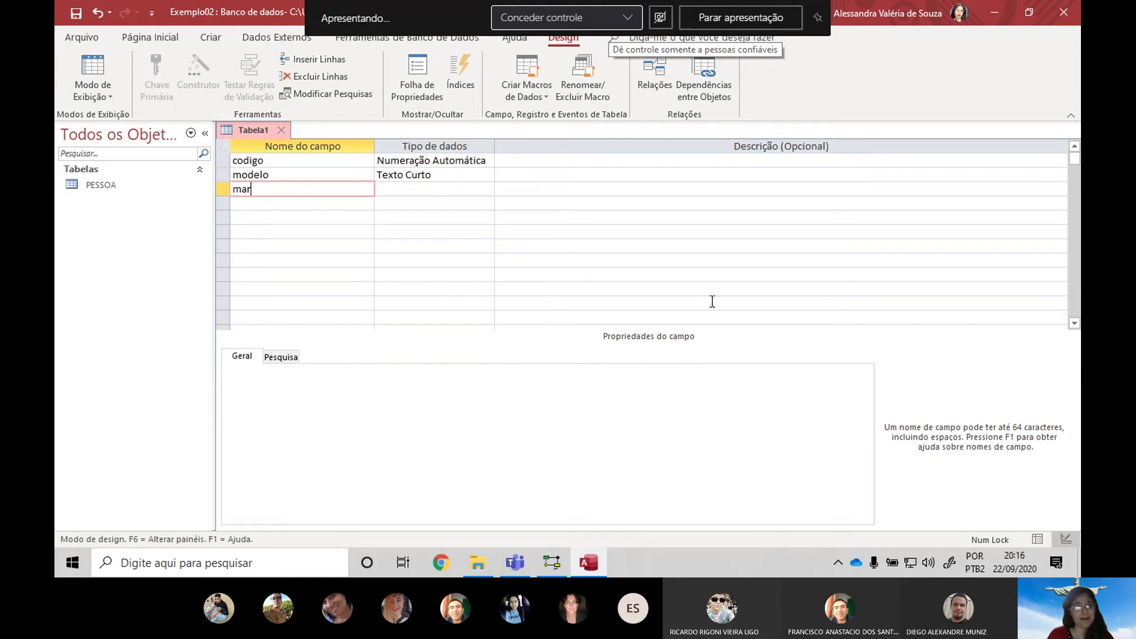
type("ca")
key("Tab")
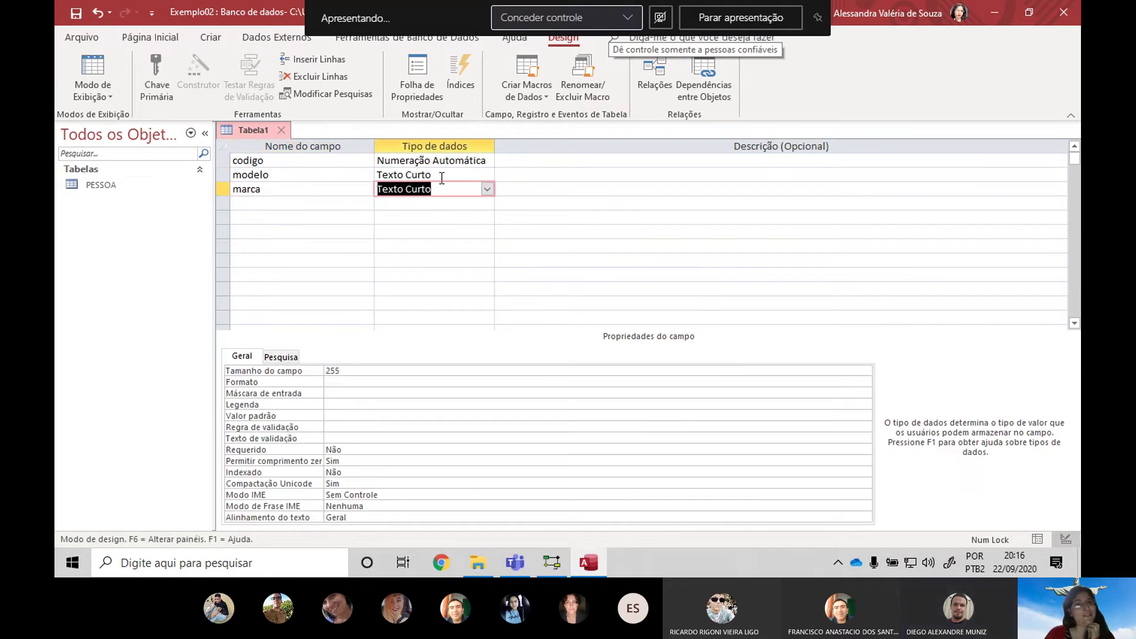
Make modelo Texto Longo and index it with Sim (Duplicação não autorizada)
double_click(441, 178)
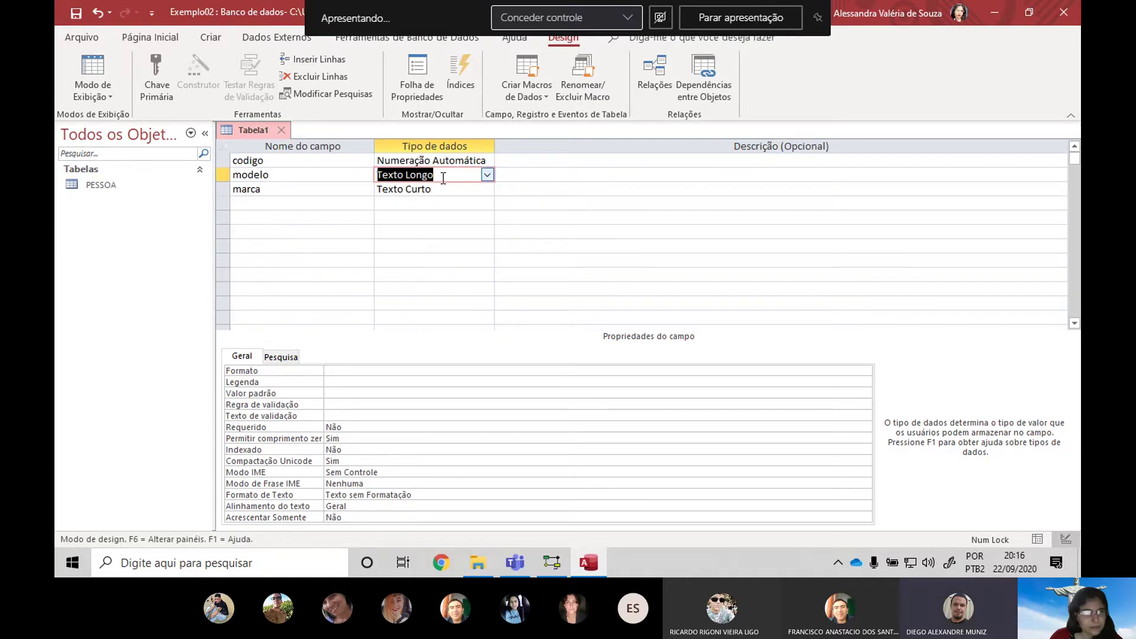
left_click(422, 191)
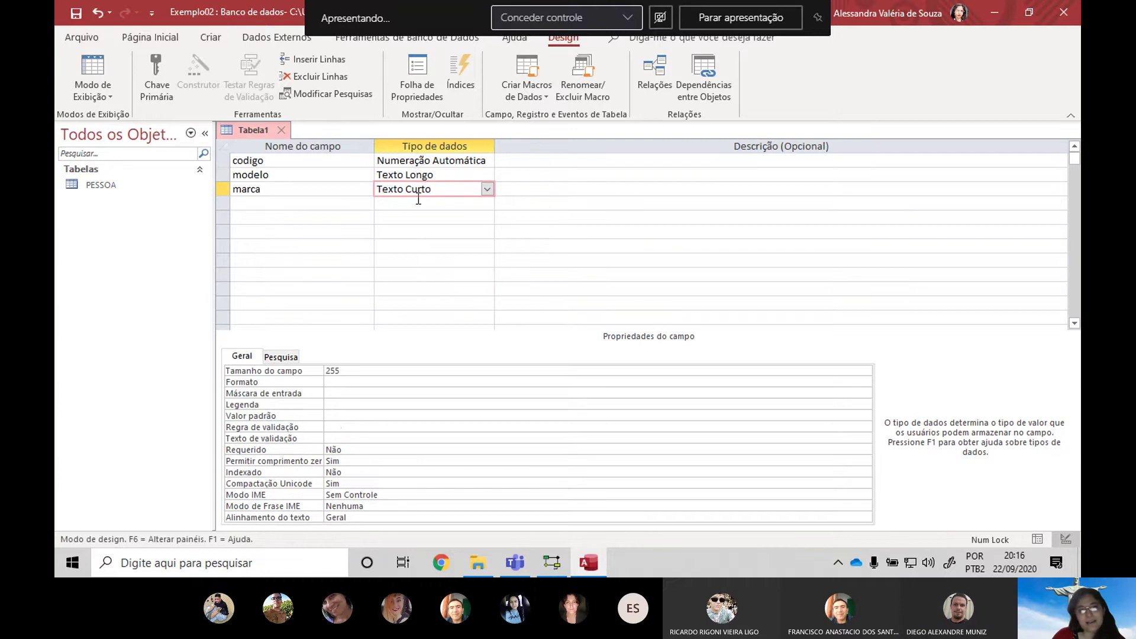
left_click(449, 174)
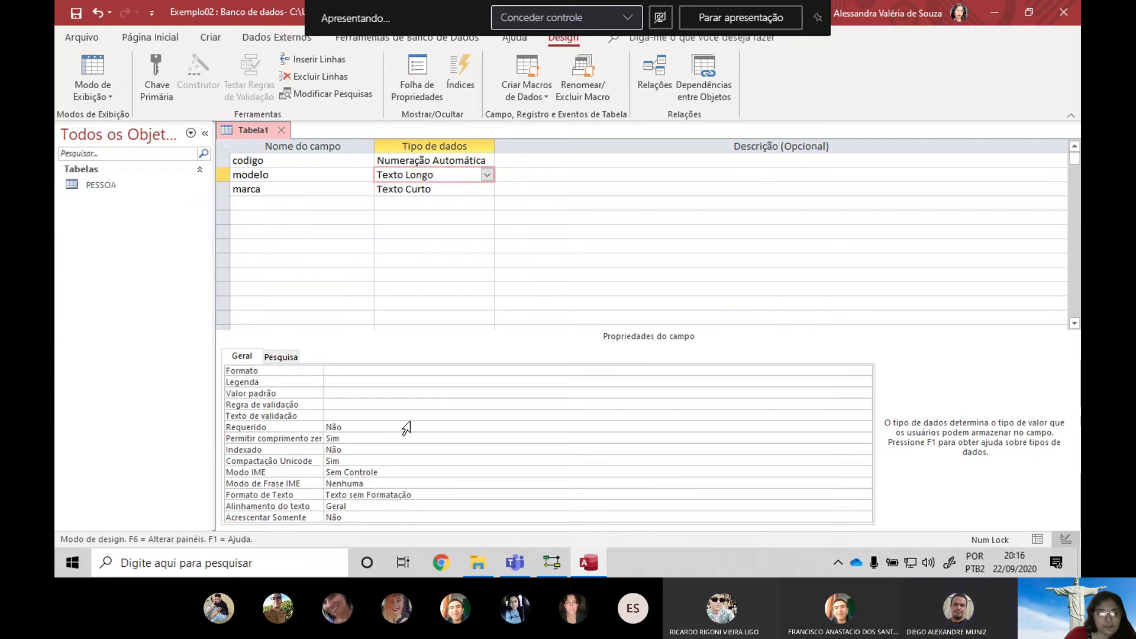
left_click(349, 451)
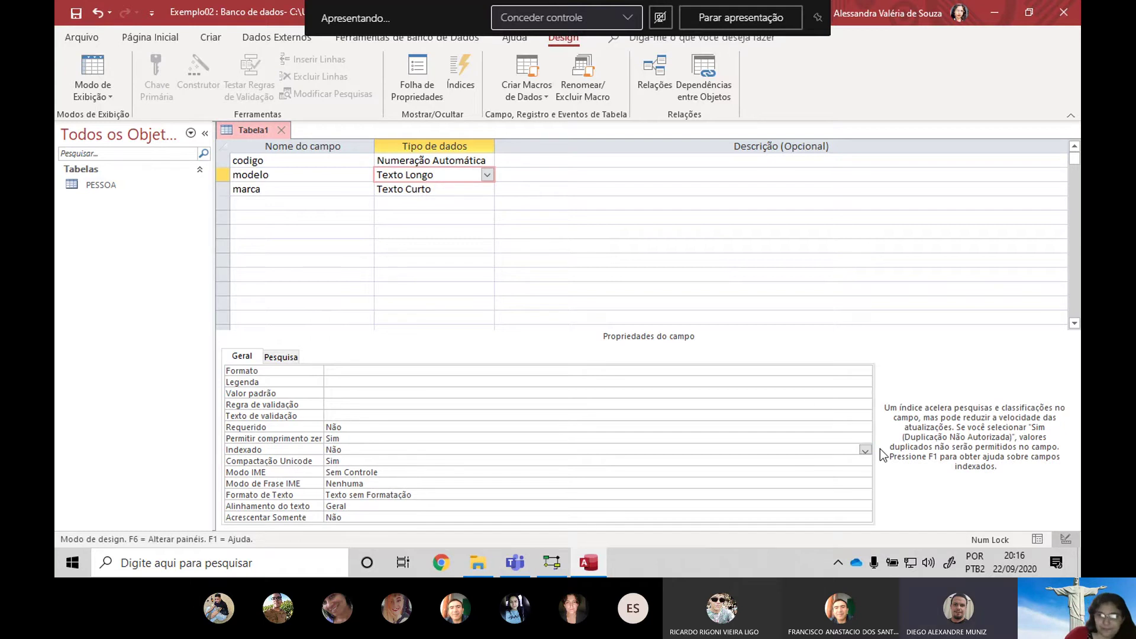
left_click(865, 449)
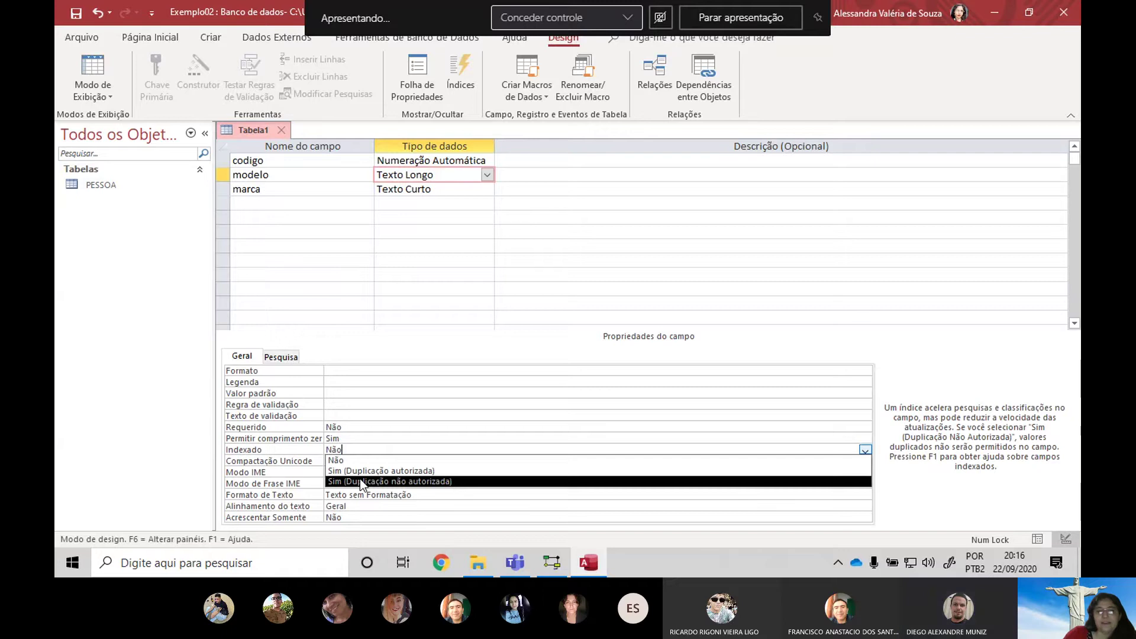
left_click(421, 481)
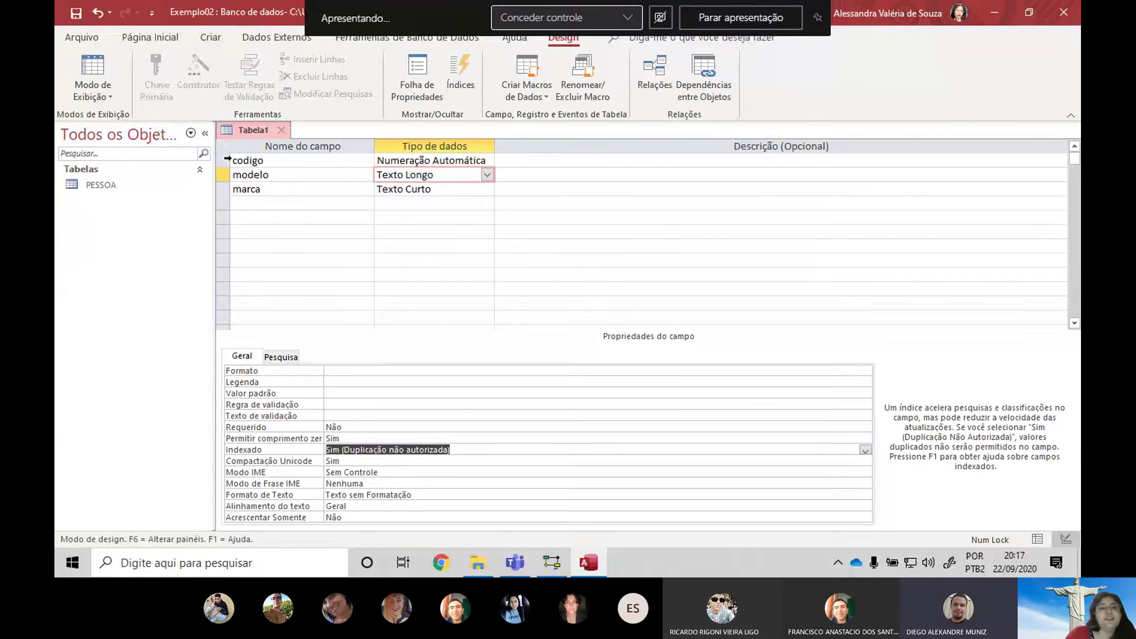
left_click(227, 159)
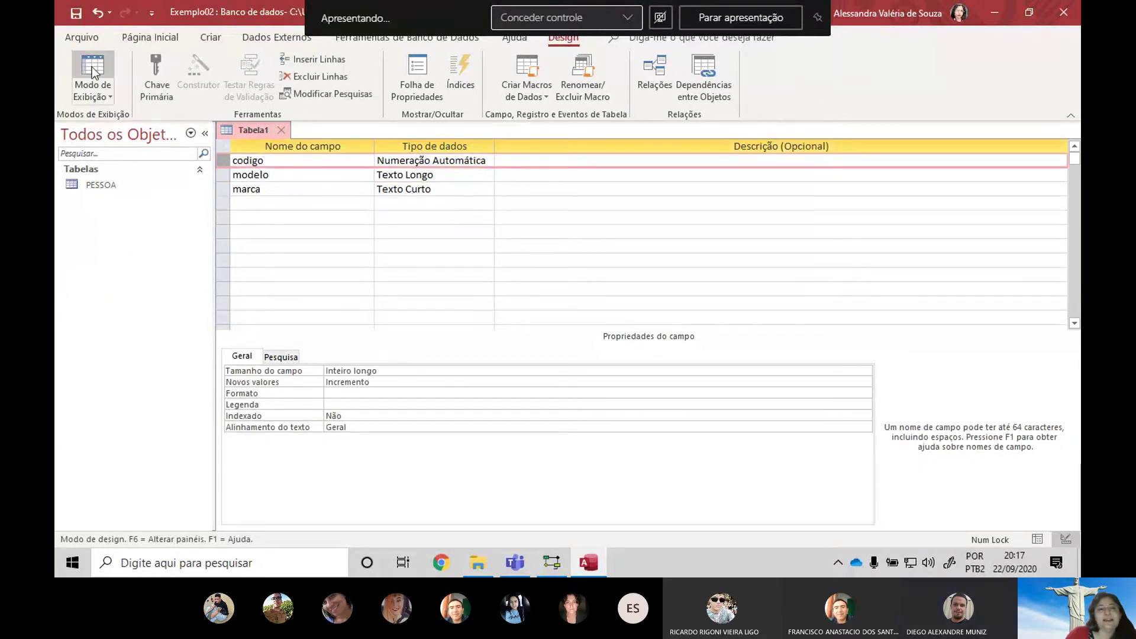
Set codigo as primary key and save the table as COMPUTADOR
left_click(157, 77)
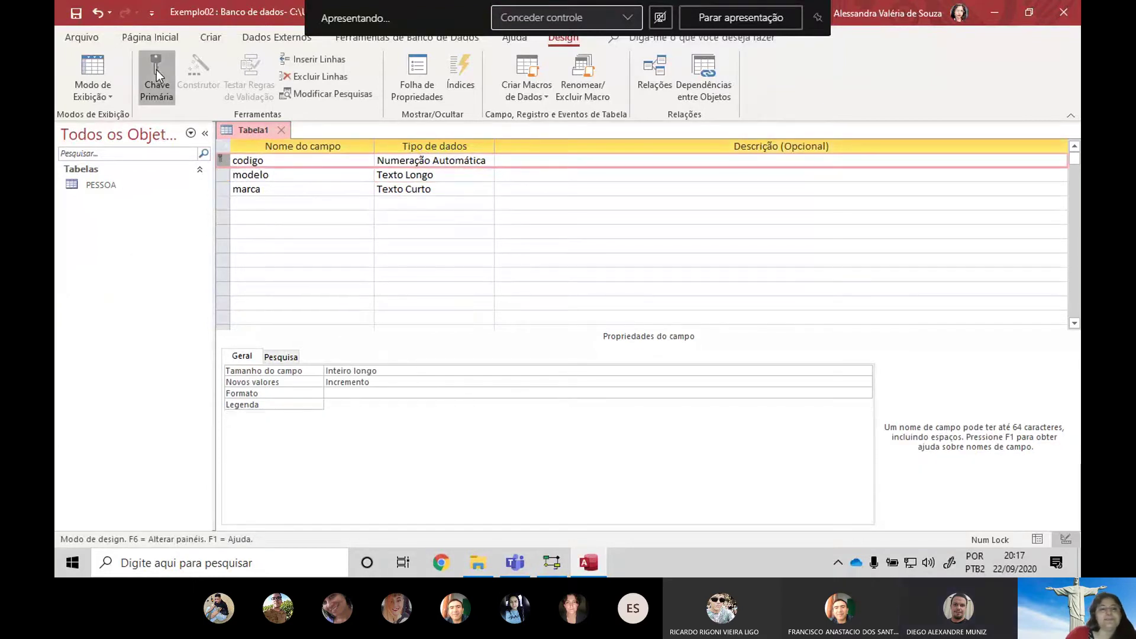
left_click(286, 130)
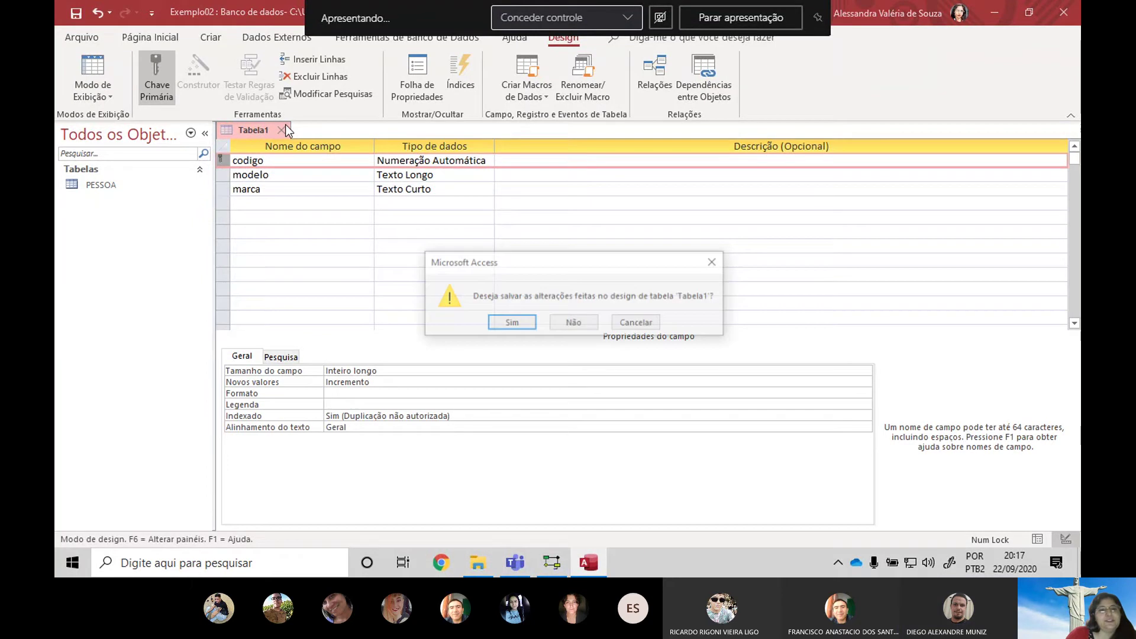
left_click(532, 319)
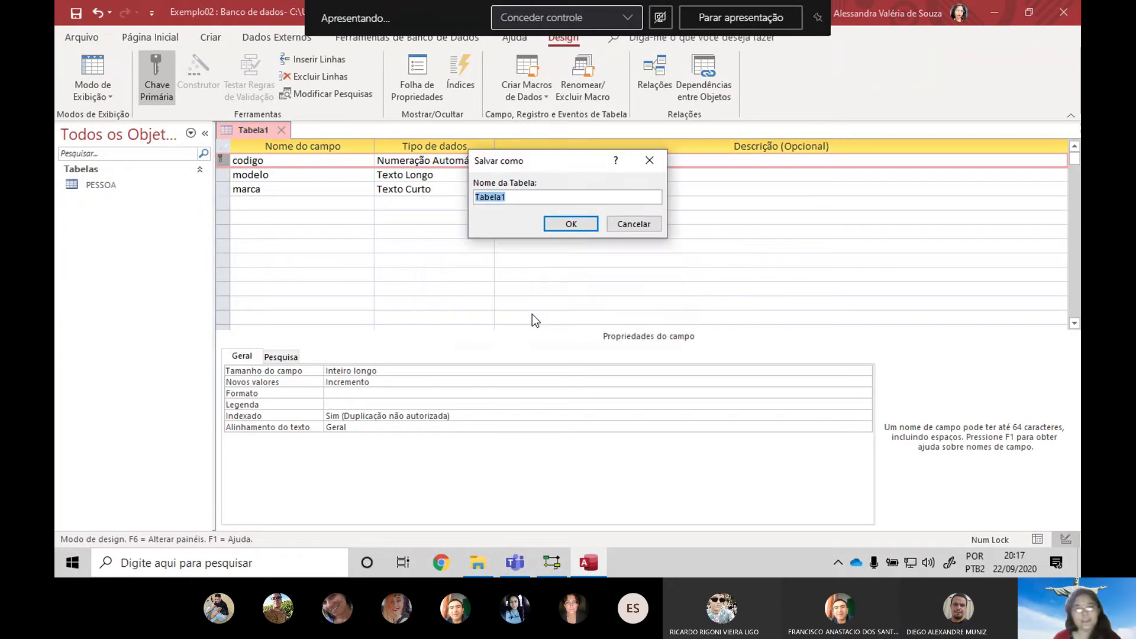
key("Caps_Lock")
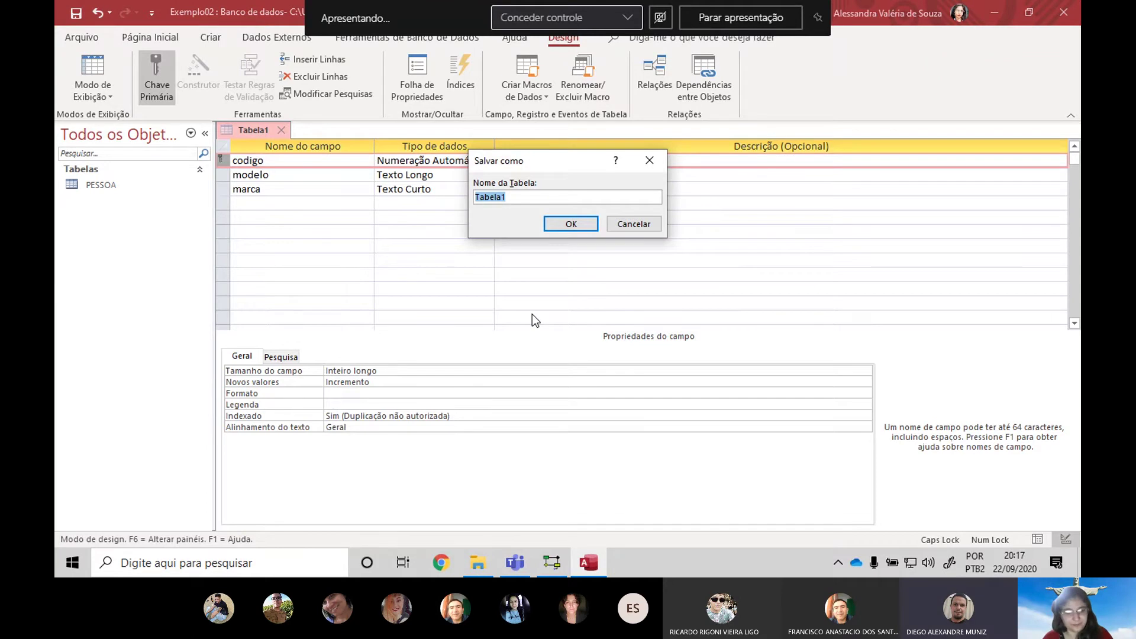
type("COMPUTADOR")
key("Return")
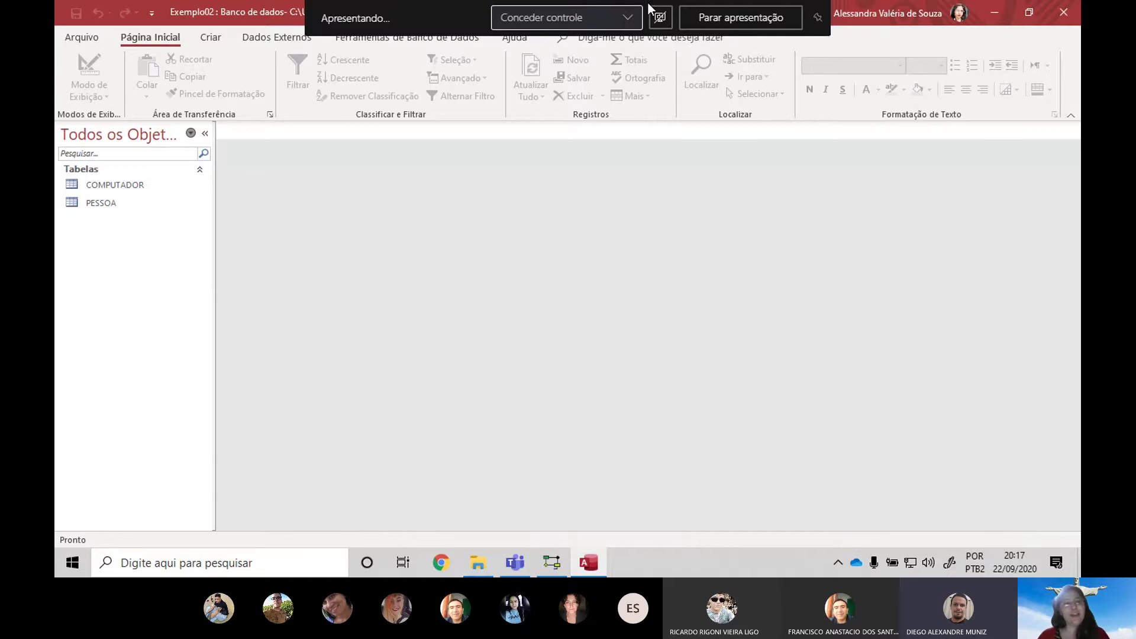
key("alt+Tab")
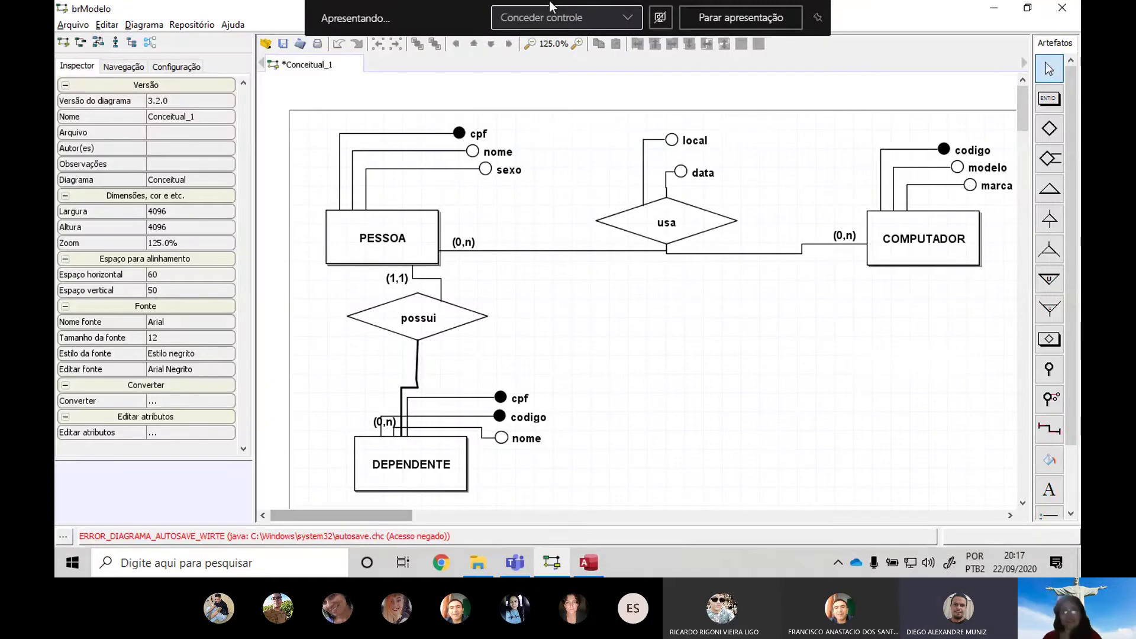
Check DEPENDENTE's cpf and codigo attributes and PESSOA's cpf in the brModelo diagram
left_click(517, 404)
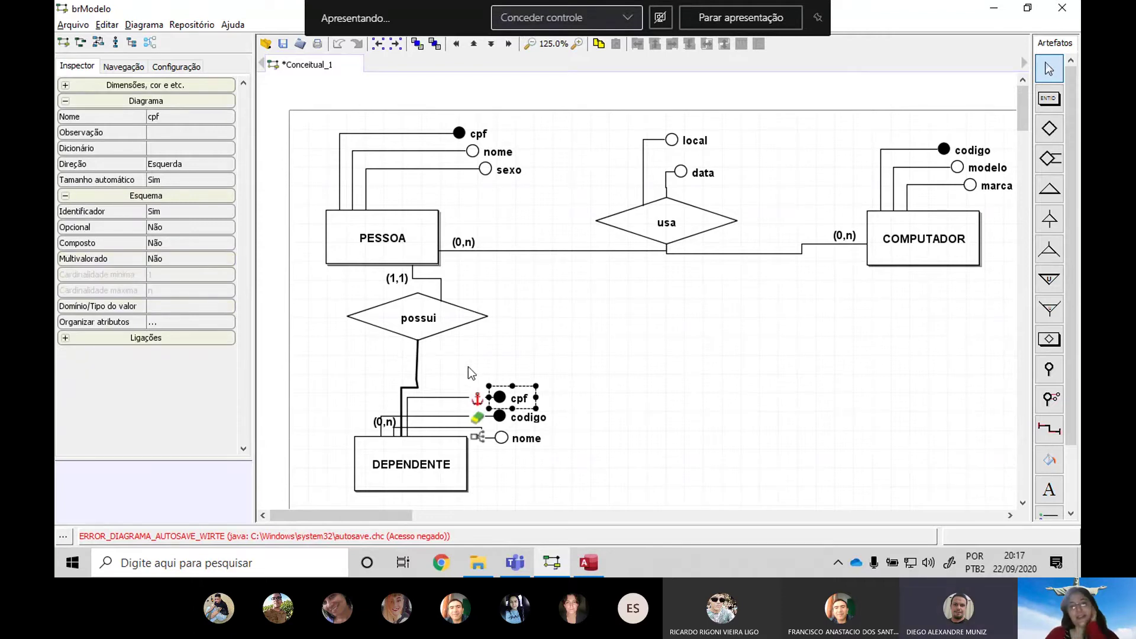
left_click(461, 134)
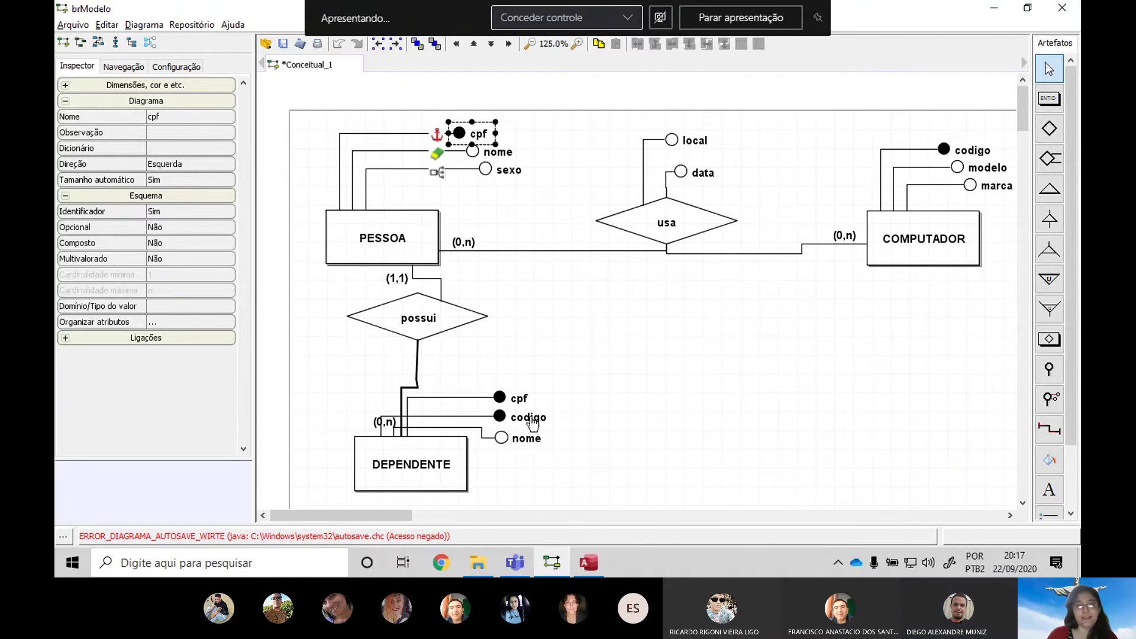
left_click(530, 421)
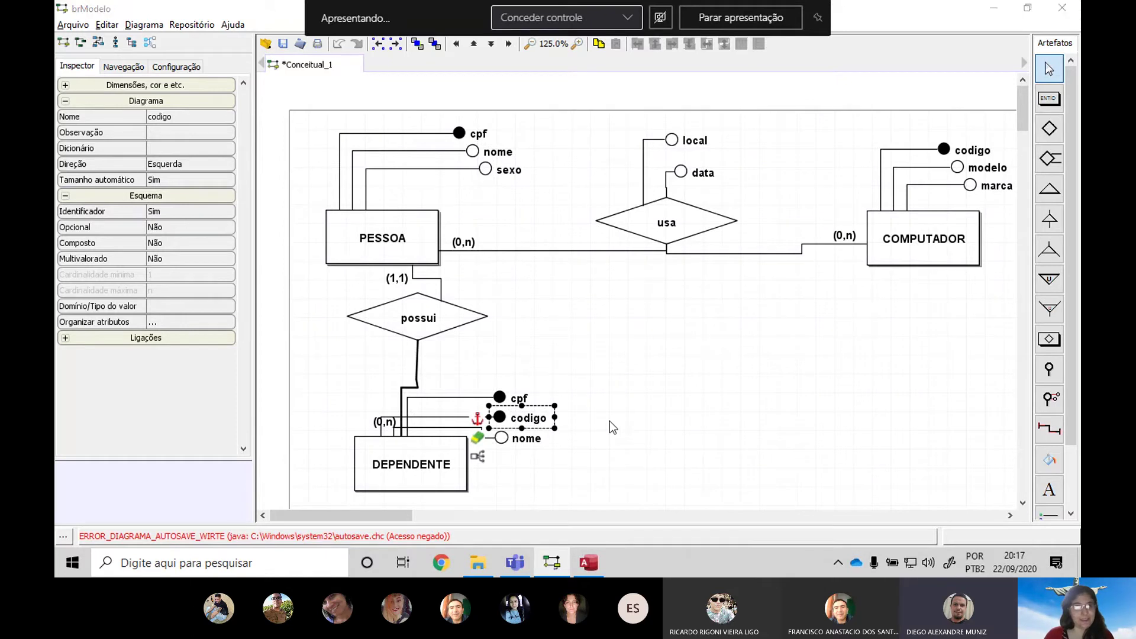
key("alt+Tab")
key("alt+Tab")
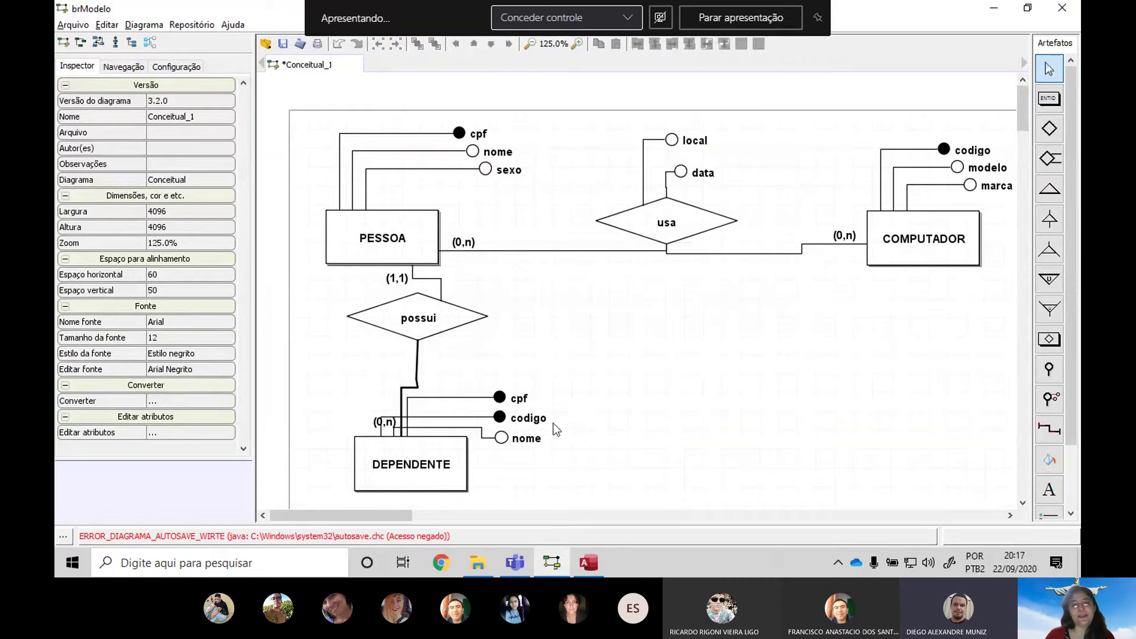
left_click(537, 418)
left_click(524, 400, "shift")
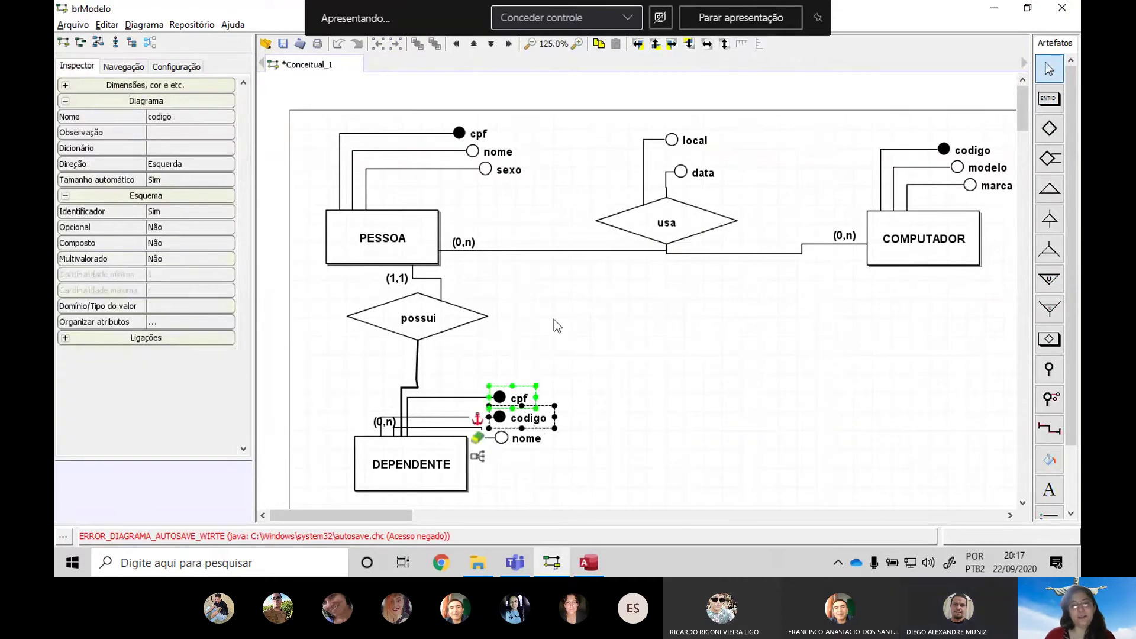
left_click(722, 433)
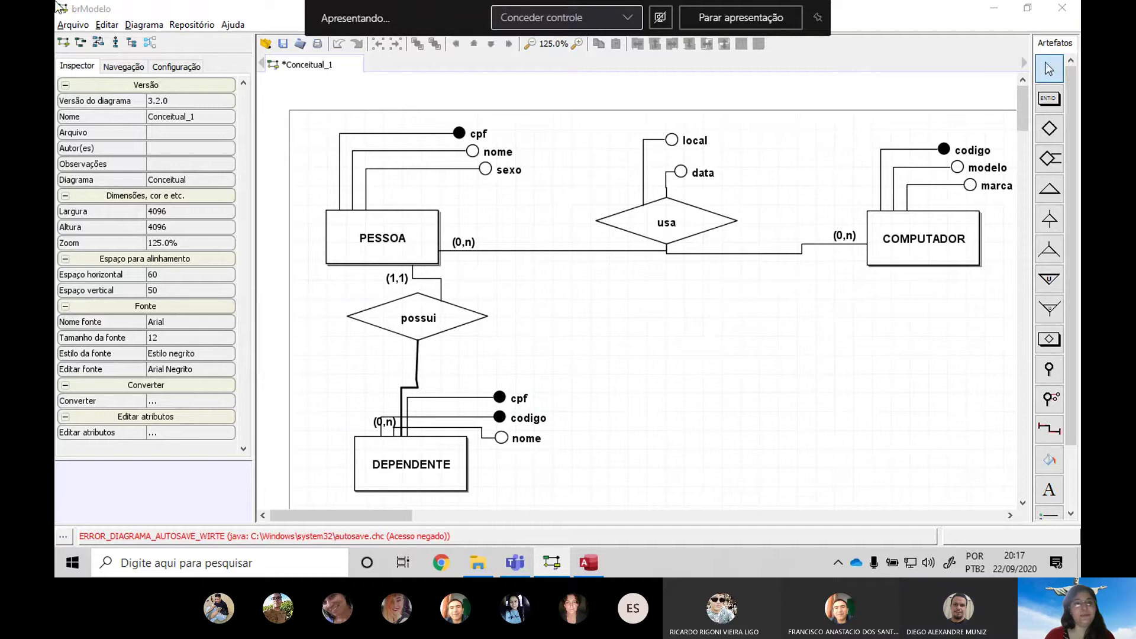
key("alt+Tab")
left_click(214, 42)
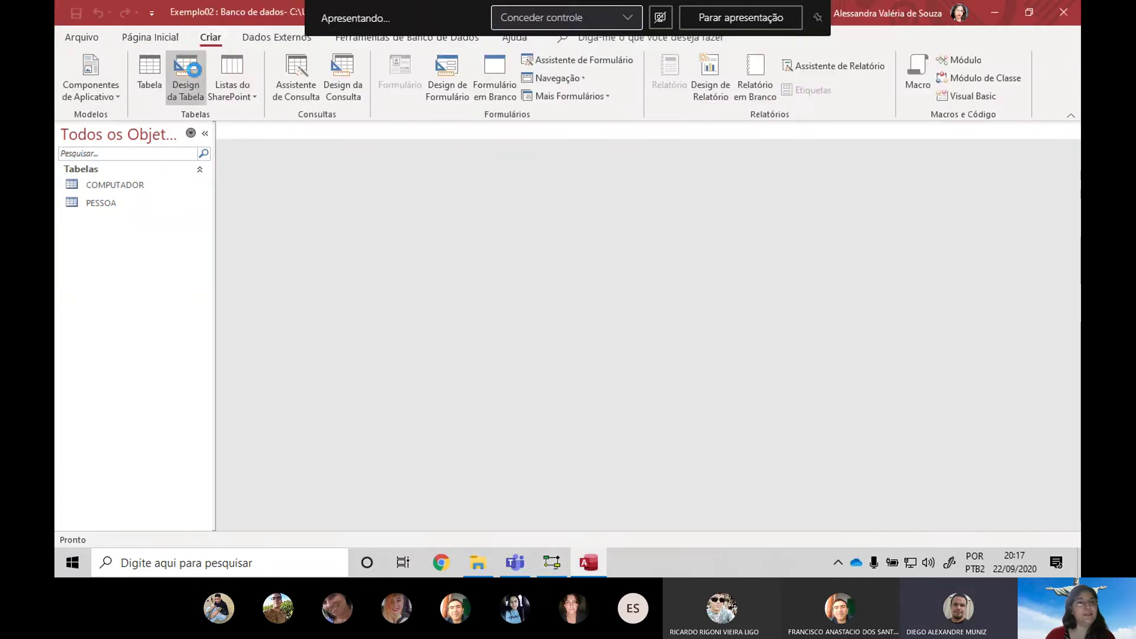
Begin a new table design with field codigoDependente of type Número
left_click(188, 74)
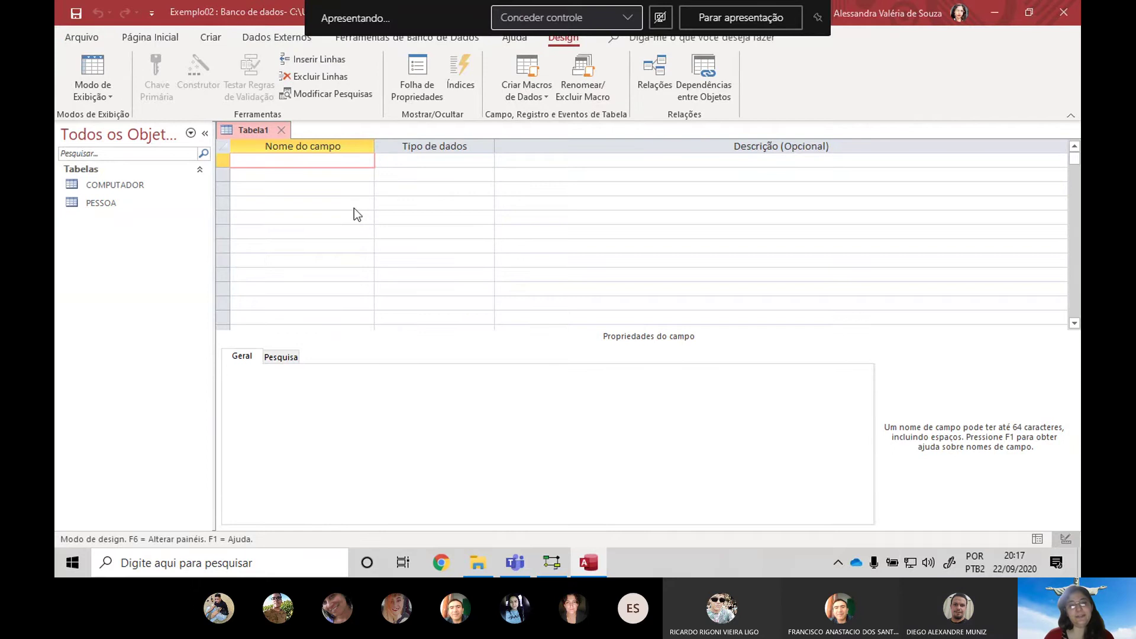
key("alt+Tab")
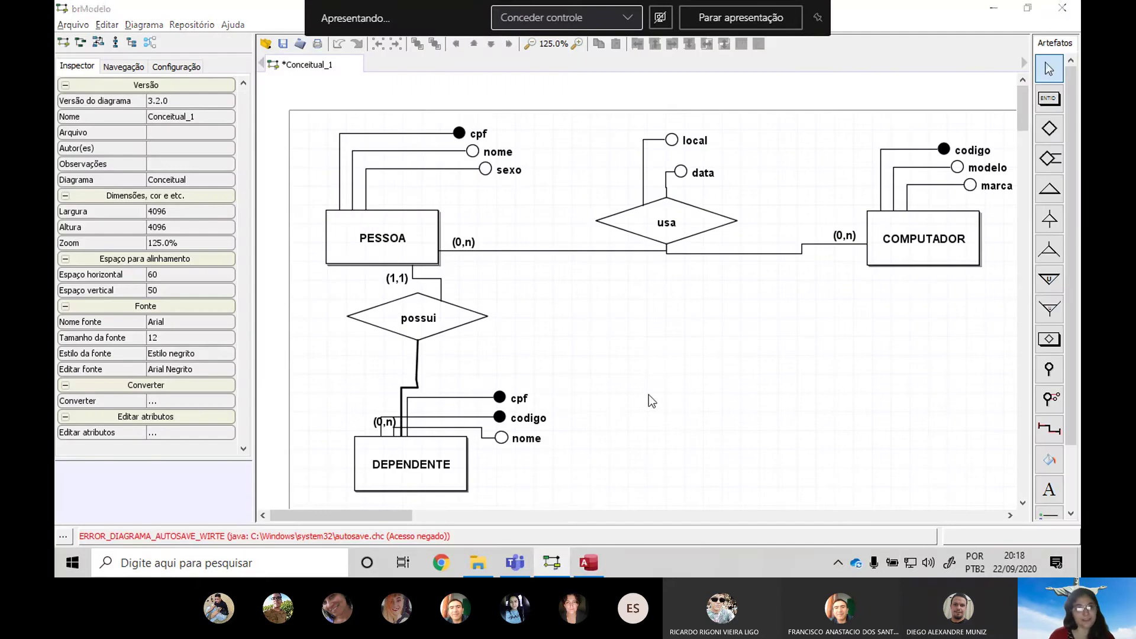
key("alt+Tab")
type("Cpdo")
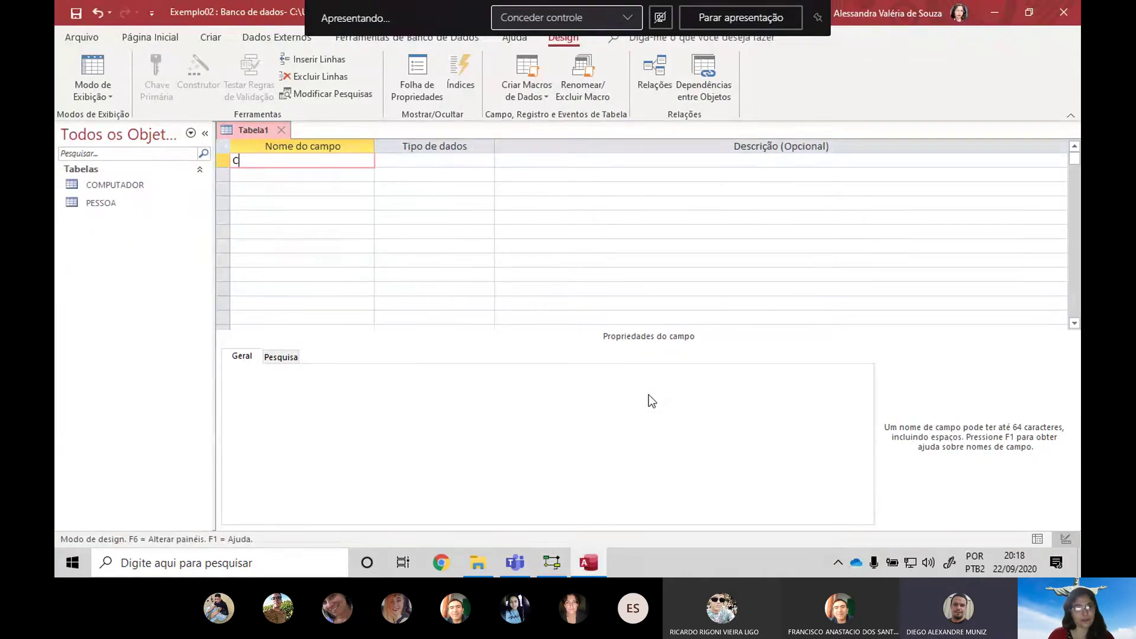
key("BackSpace")
key("BackSpace")
key("BackSpace")
key("BackSpace")
type("codigoDepe")
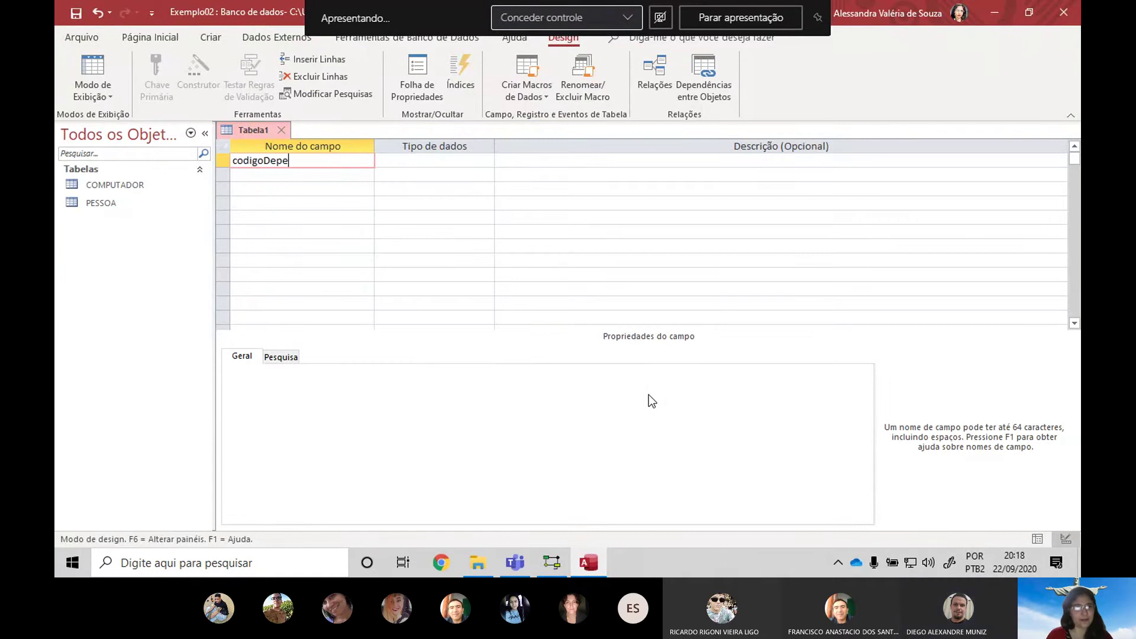
type("ndente")
key("Tab")
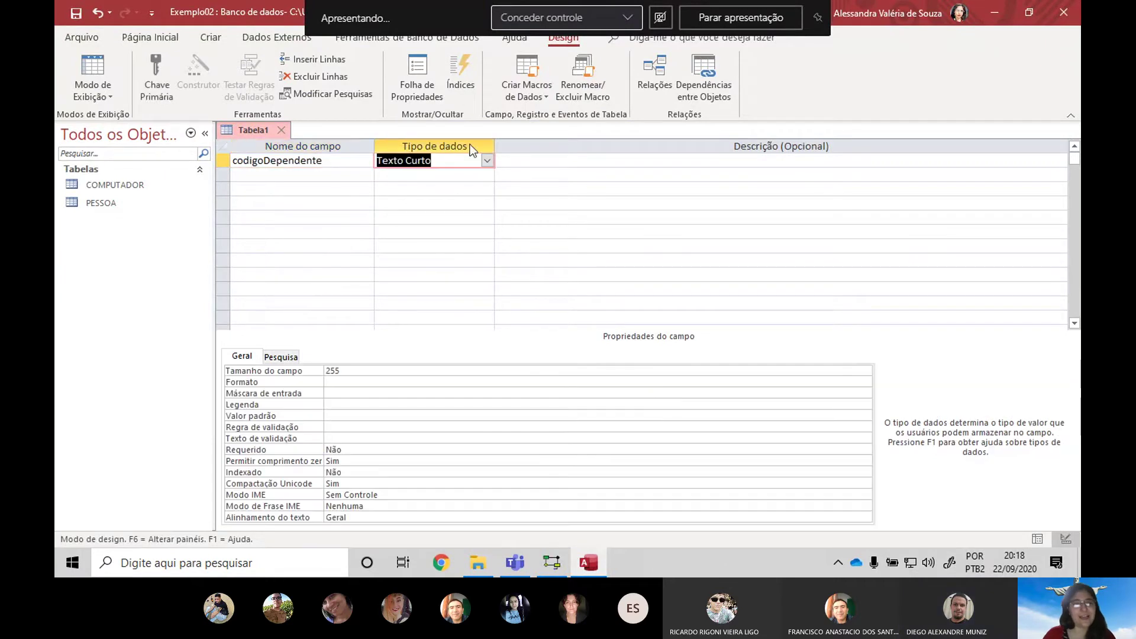
left_click(487, 161)
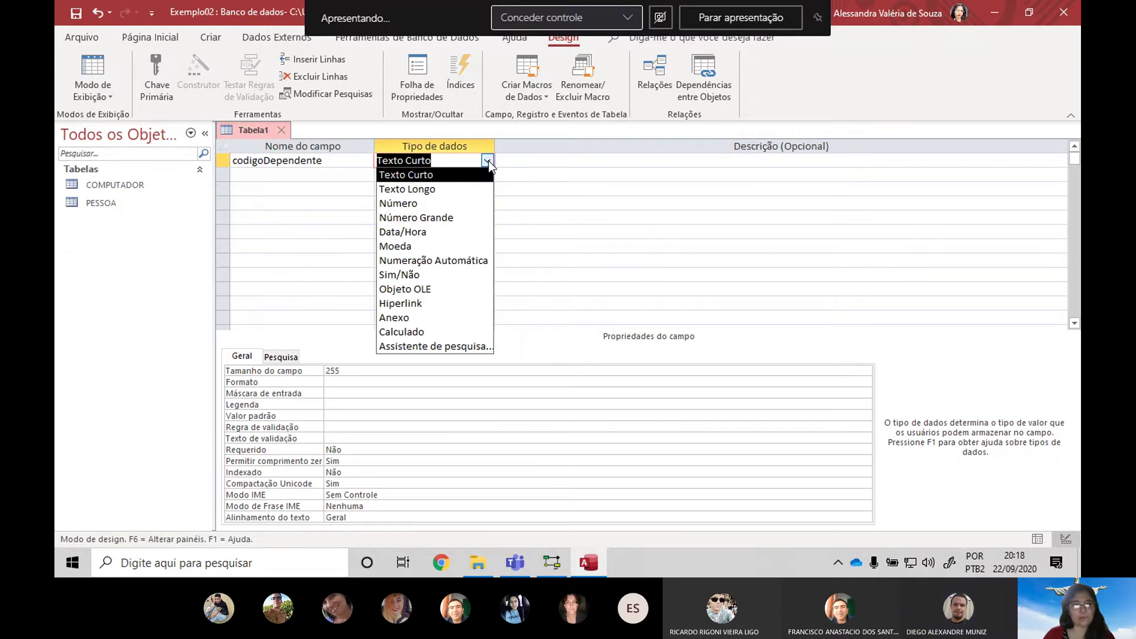
left_click(436, 204)
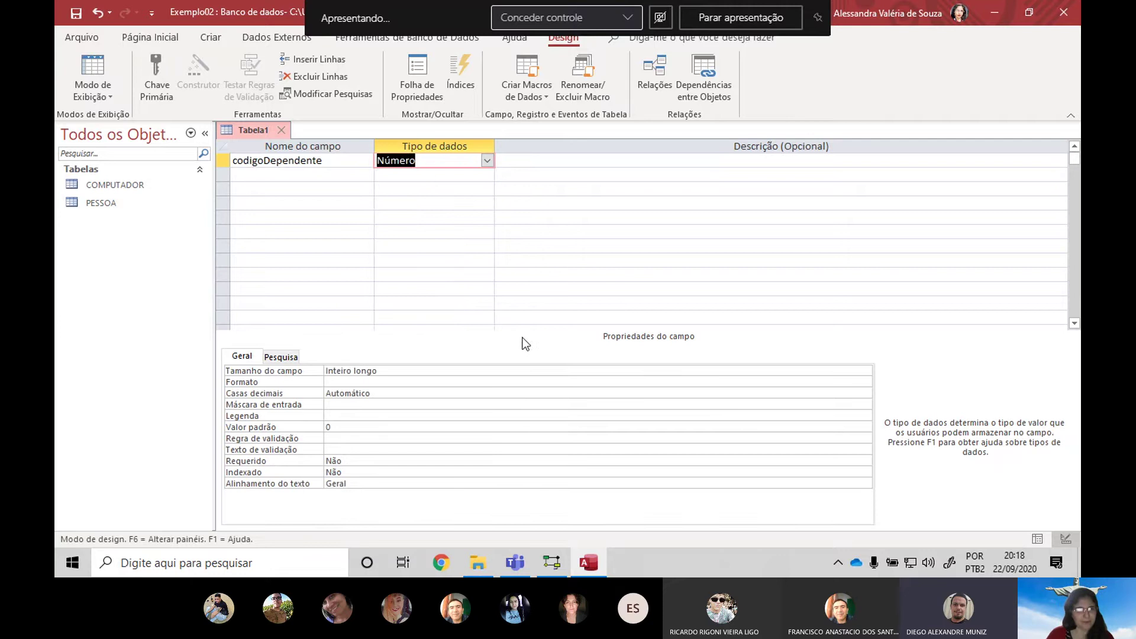
left_click(319, 176)
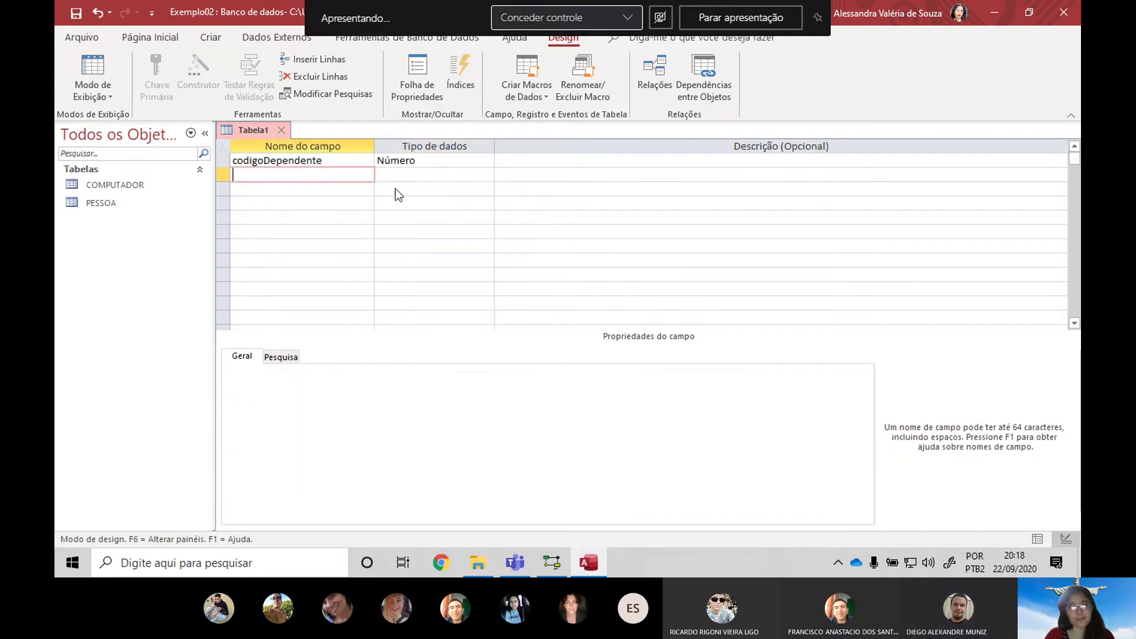
key("alt+Tab")
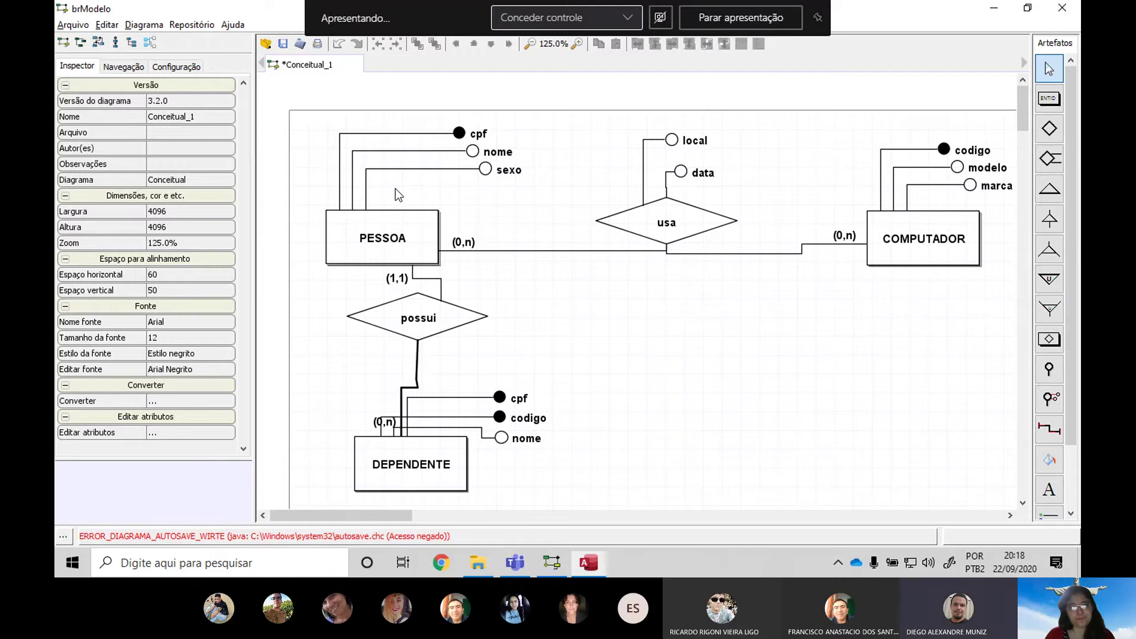
Add fields nomeDependente and CPFFuncionario, both kept as Texto Curto
key("alt+Tab")
type("Dependente")
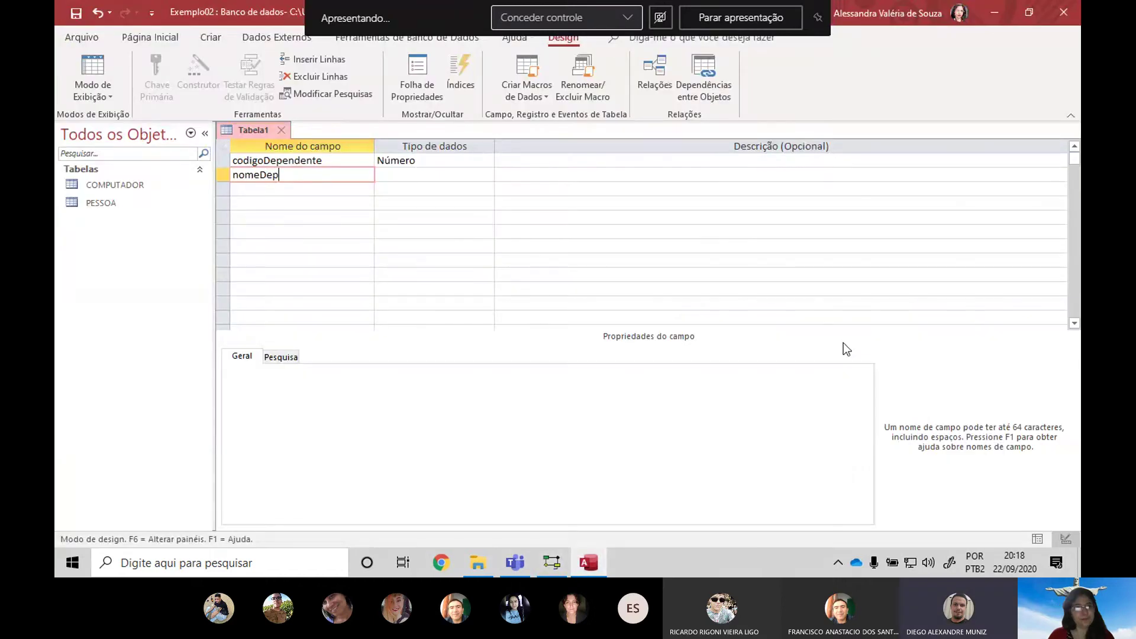
key("Tab")
key("Tab")
key("Tab")
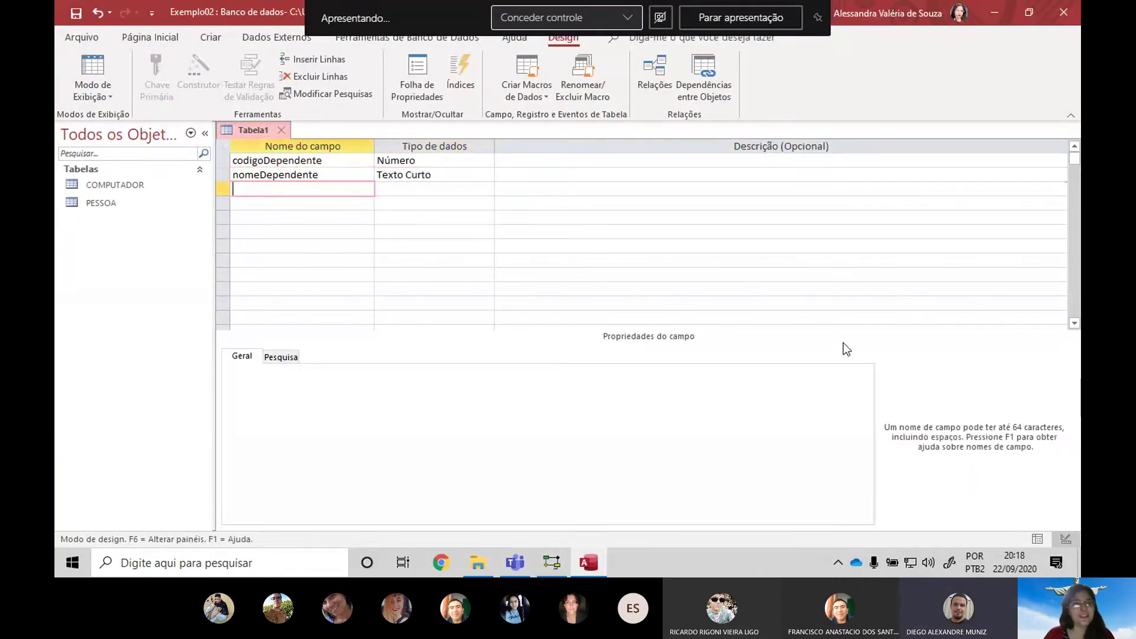
type("CPF")
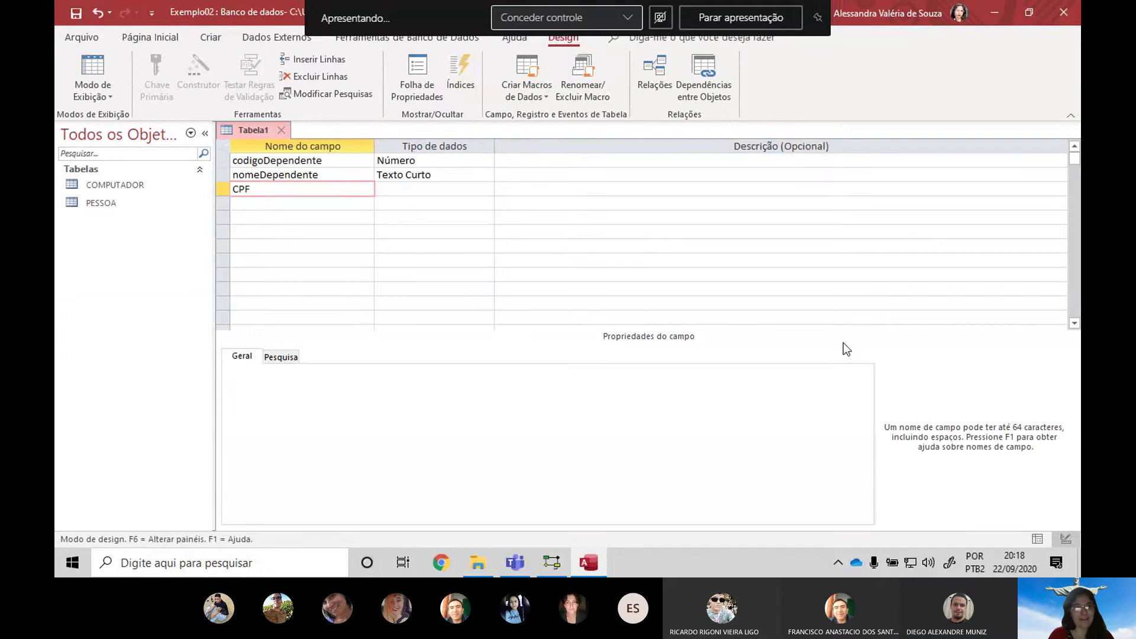
type("Fu")
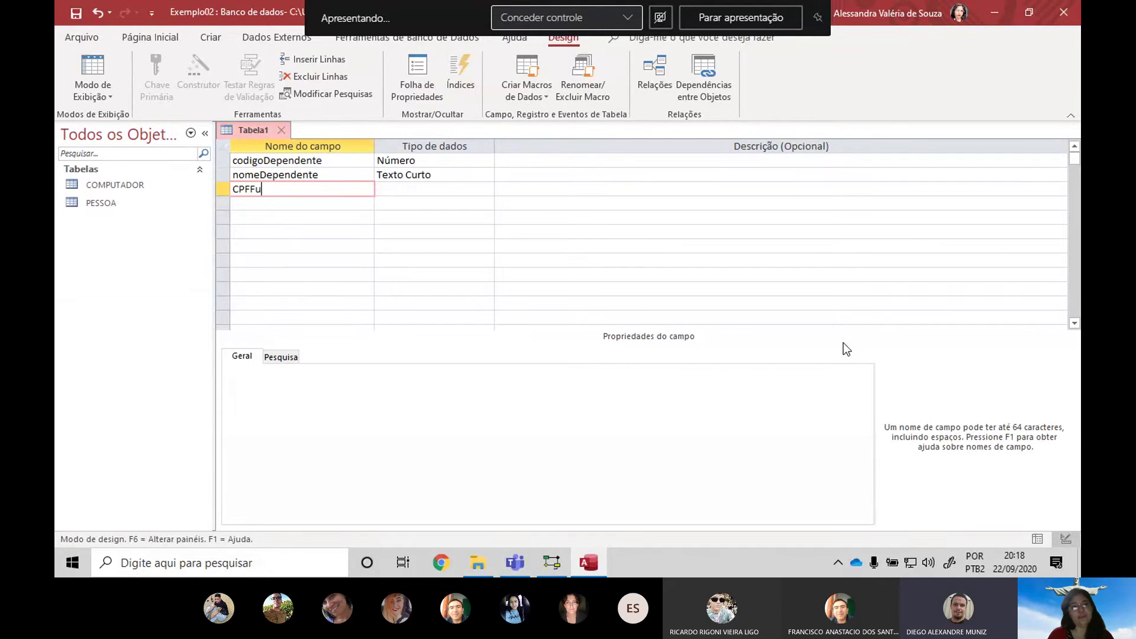
type("ncion")
key("BackSpace")
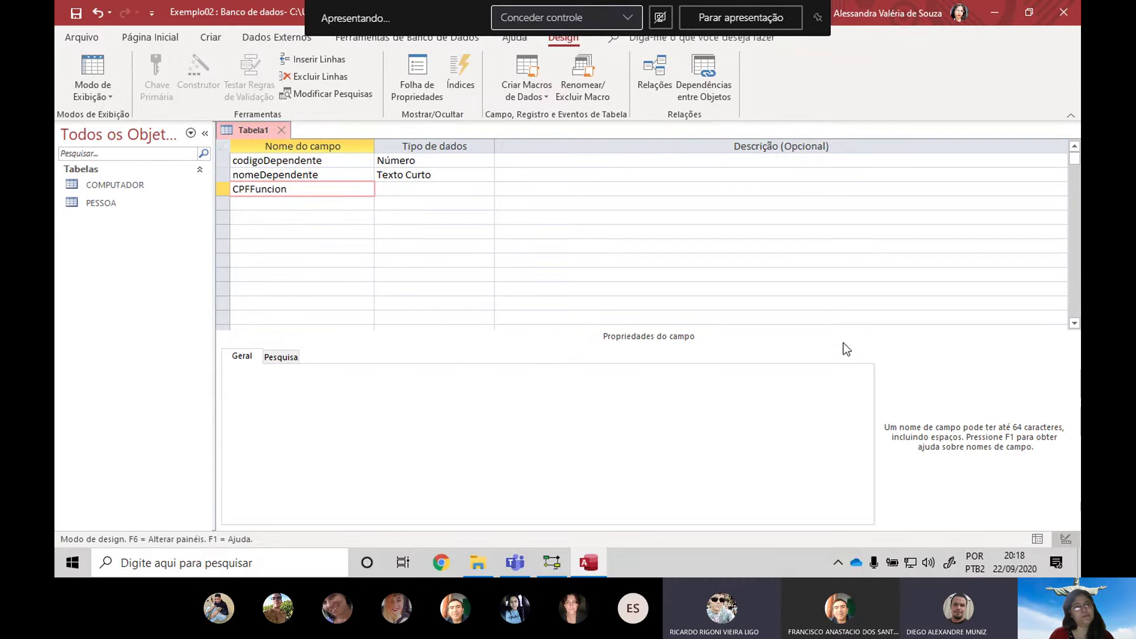
type("ario")
key("Tab")
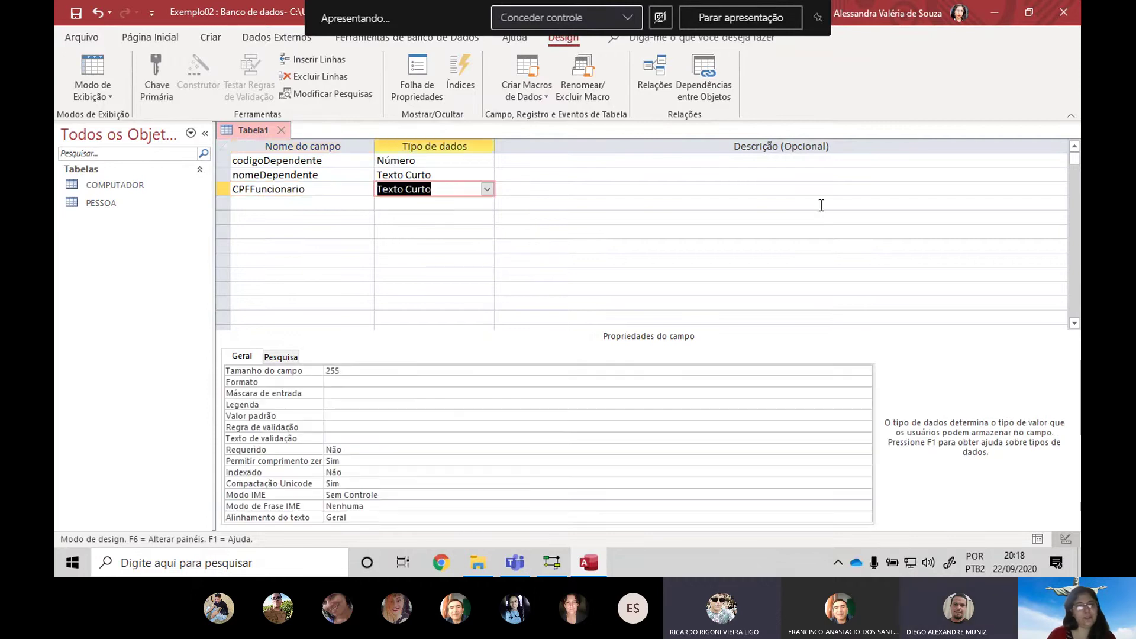
left_click(487, 189)
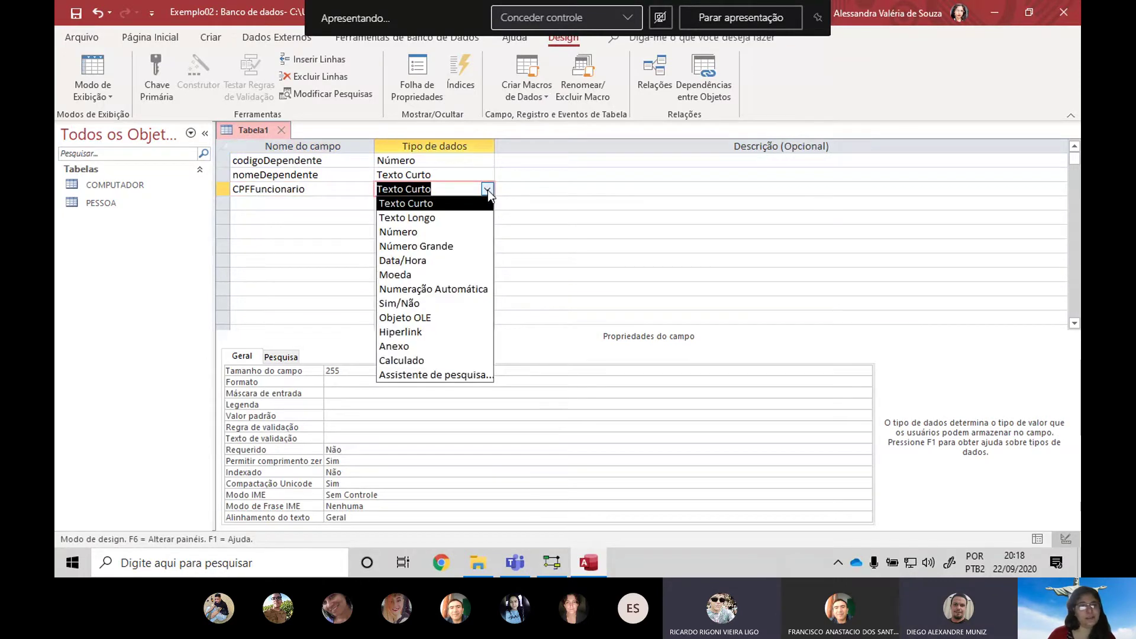
left_click(487, 189)
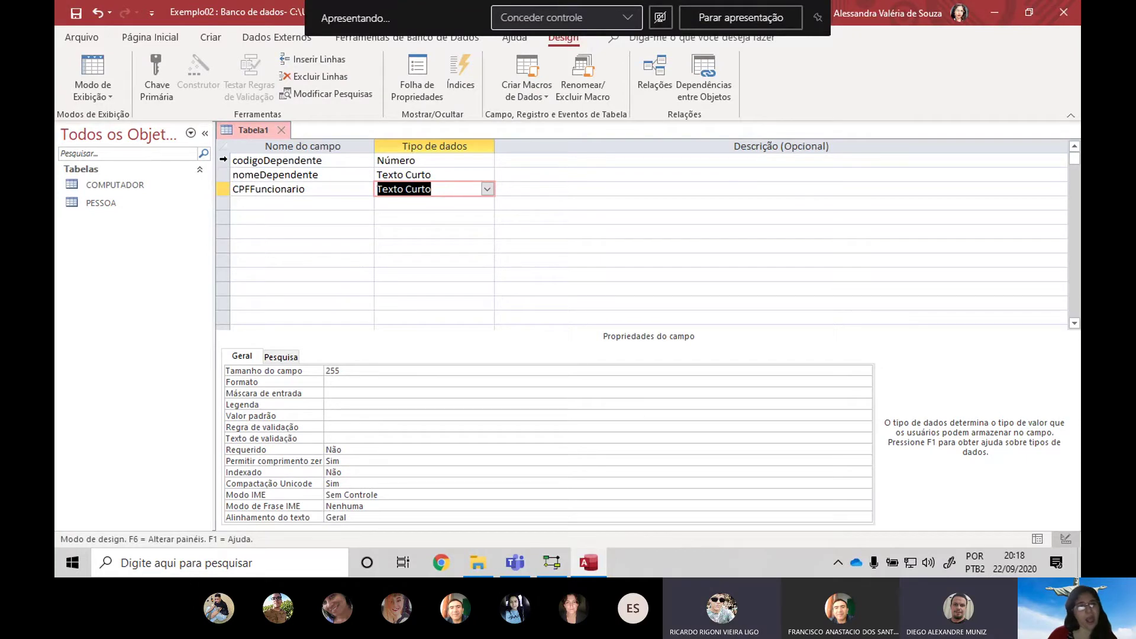
Select the CPF part of CPFFuncionario's name and bring up PESSOA's context menu
left_click(223, 159)
left_click(223, 189)
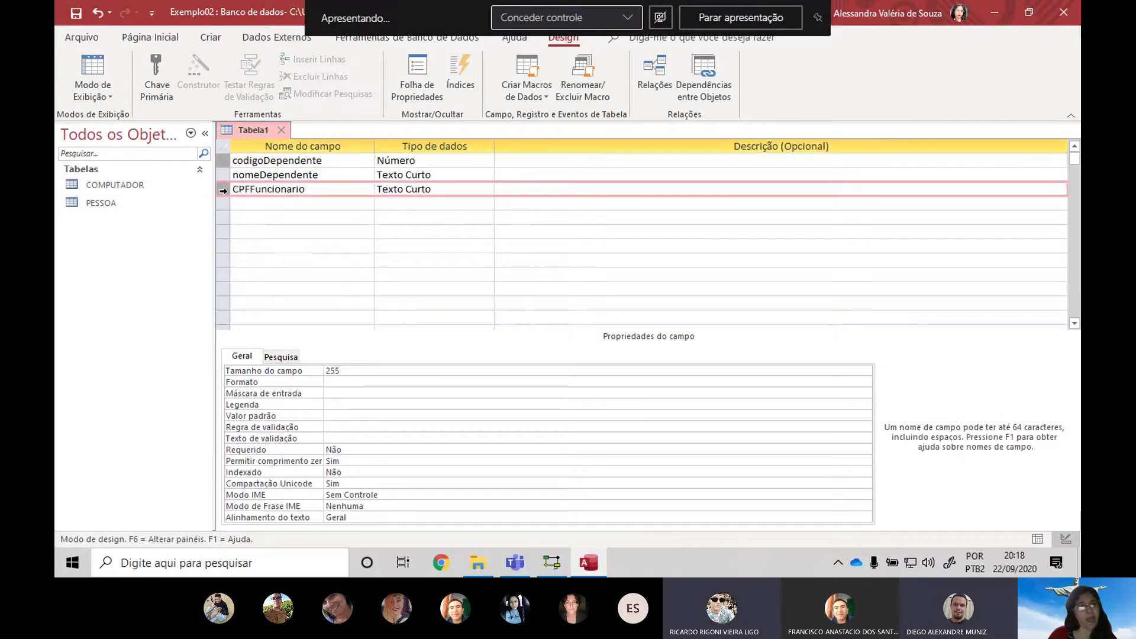
left_click(321, 194)
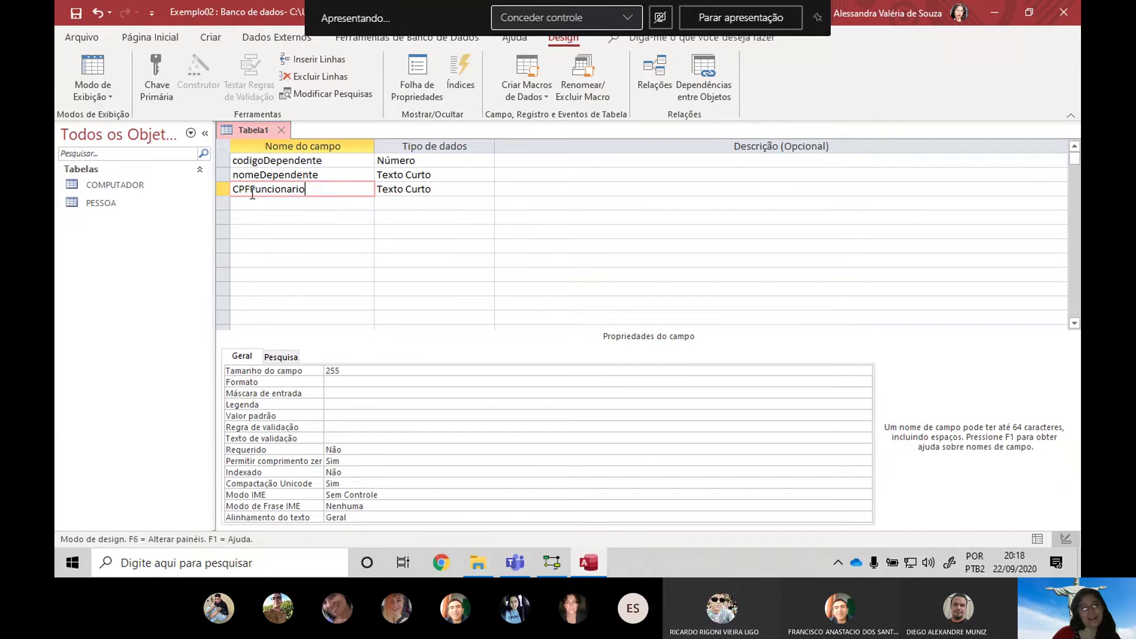
left_click_drag(251, 194, 232, 192)
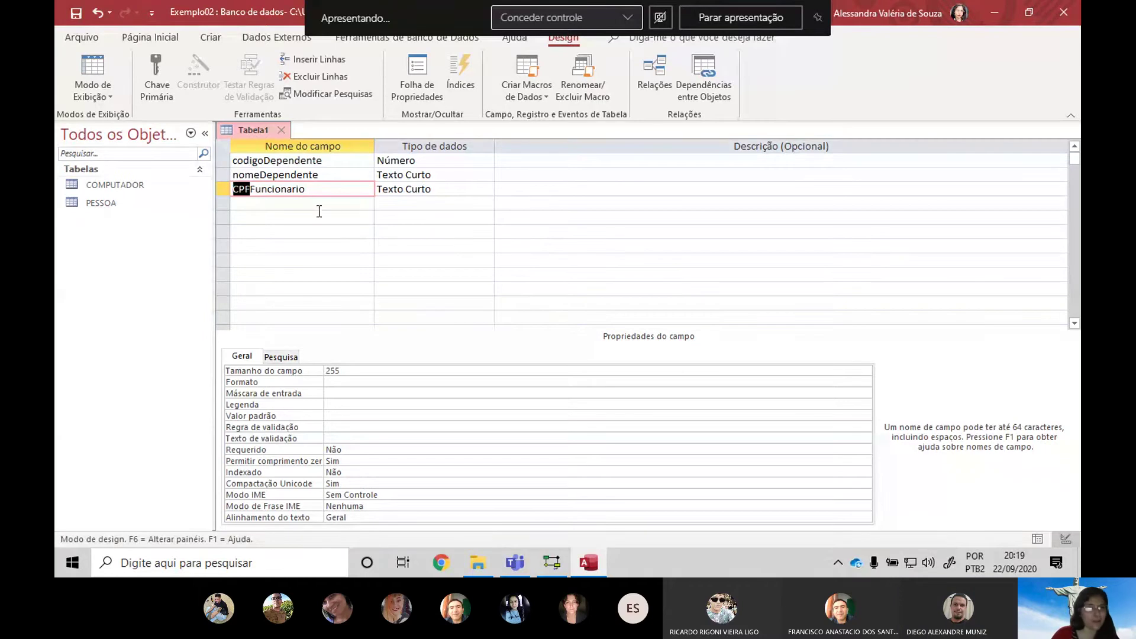
right_click(181, 201)
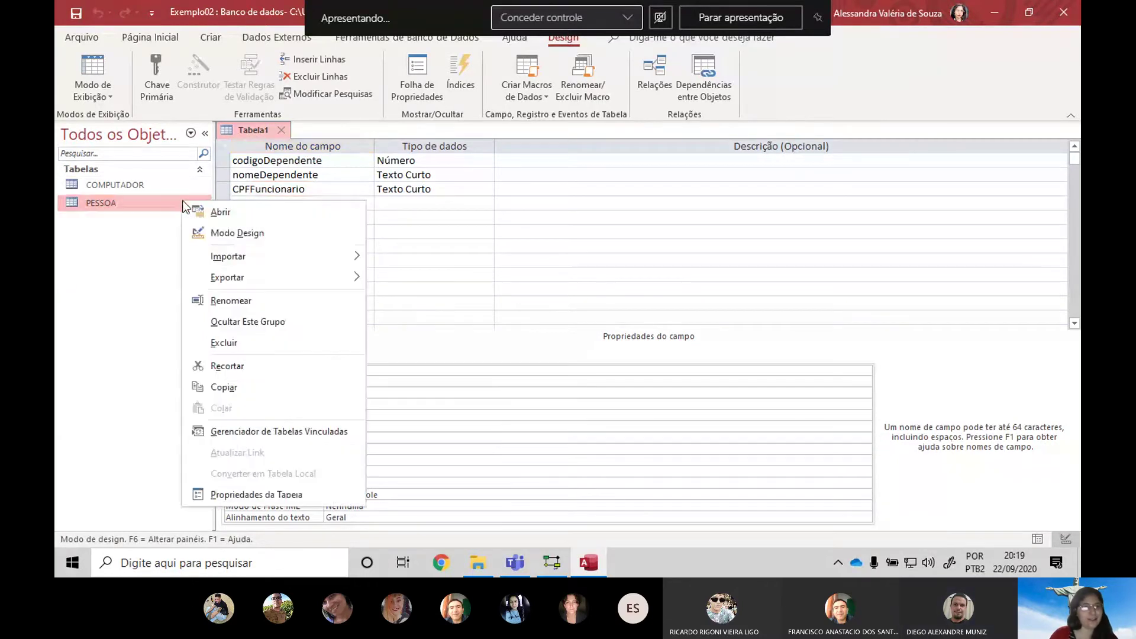
Open PESSOA in design view and rename its CPF field to CpfFuncionario
left_click(296, 232)
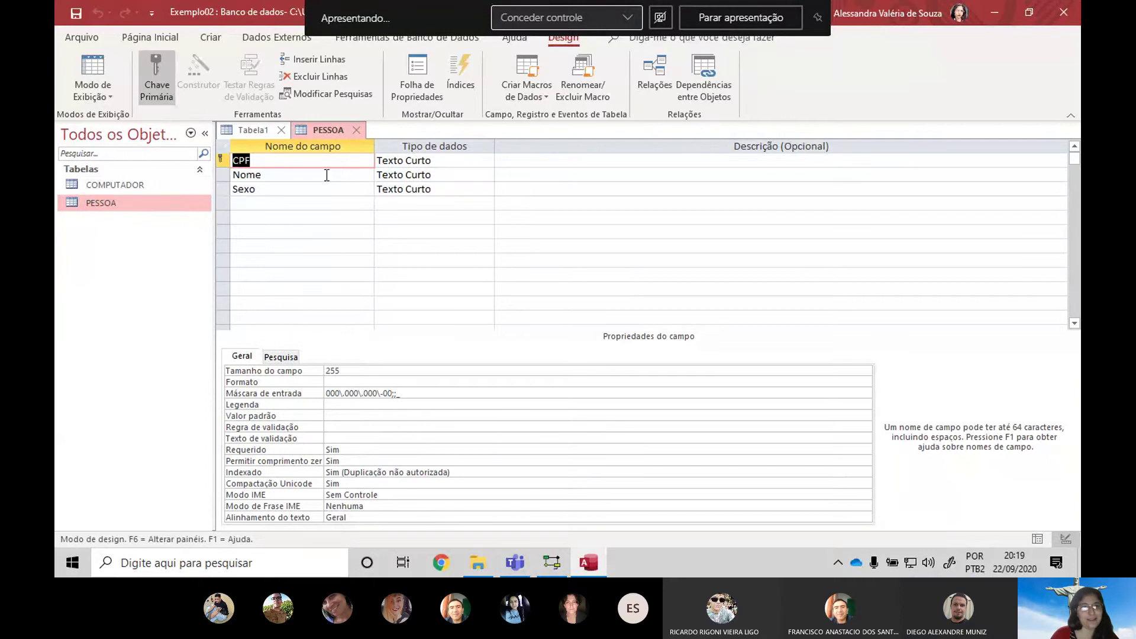
left_click(463, 159)
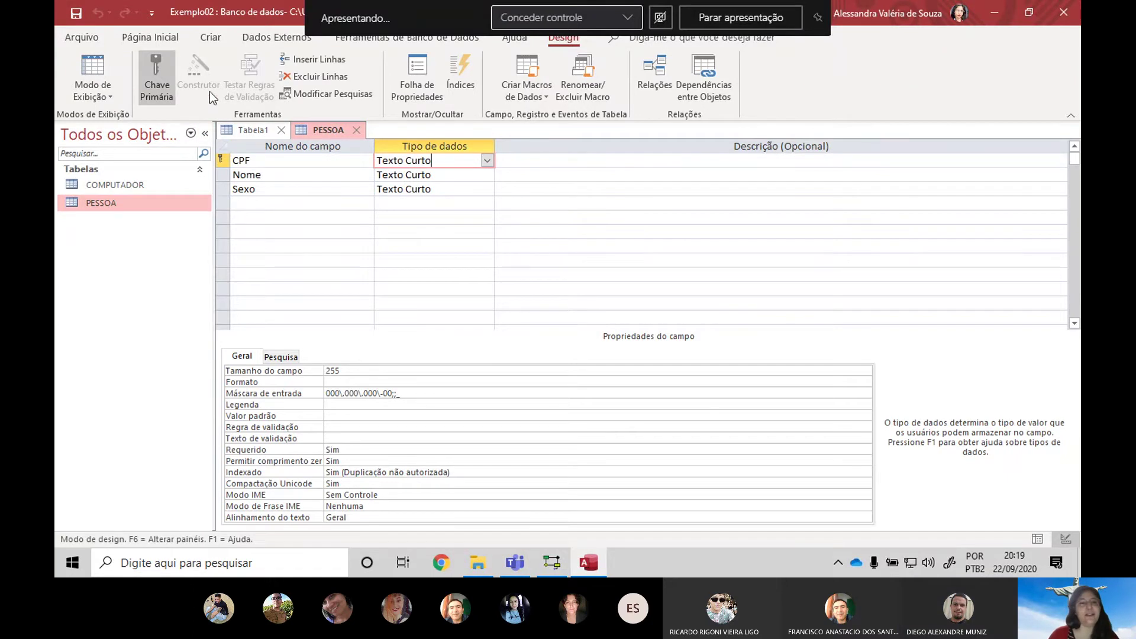
left_click(253, 131)
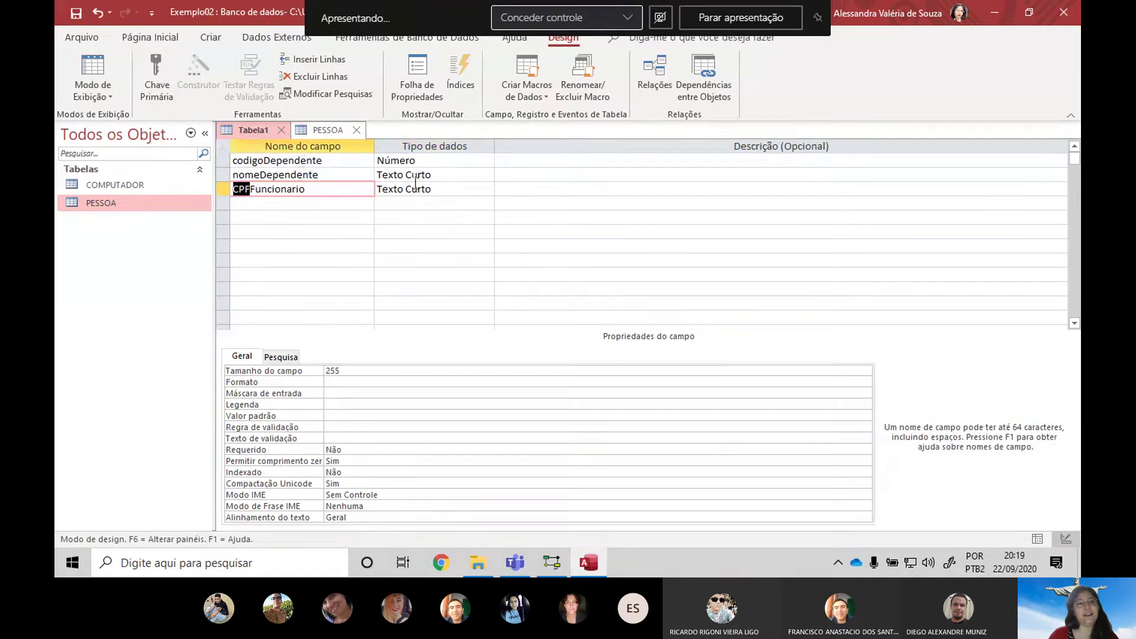
left_click(308, 131)
left_click(223, 159)
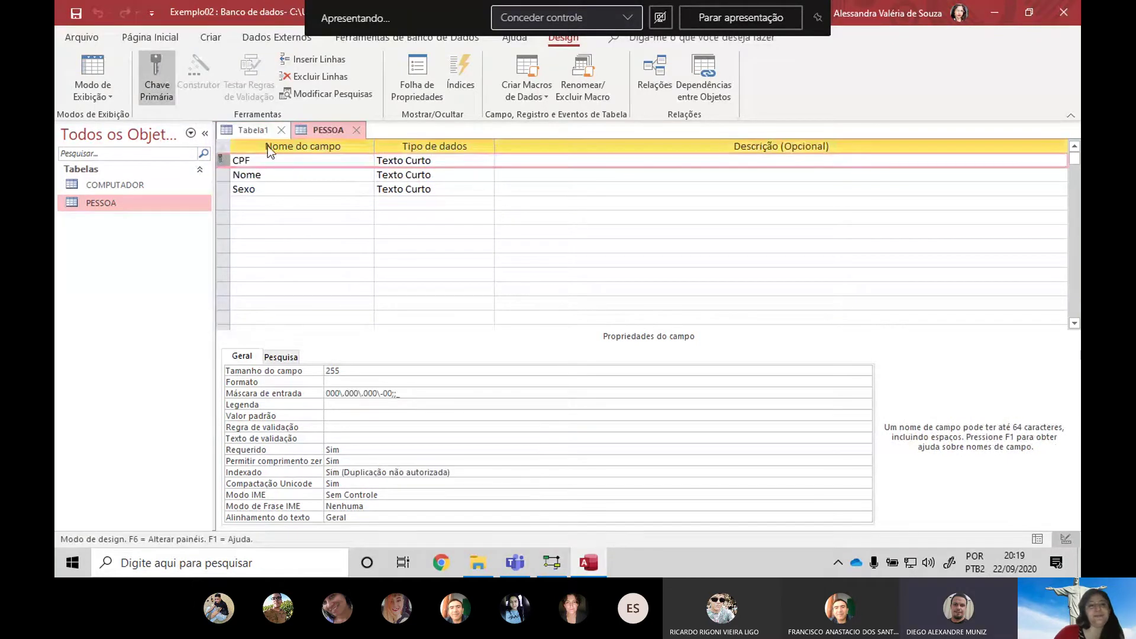
left_click(257, 133)
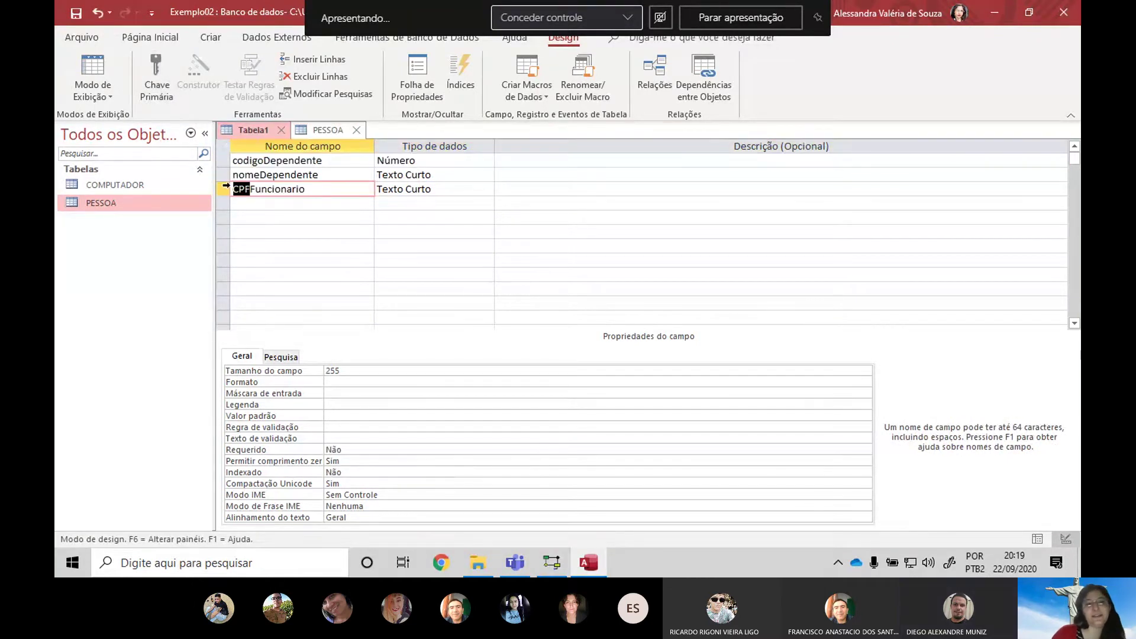
left_click(311, 129)
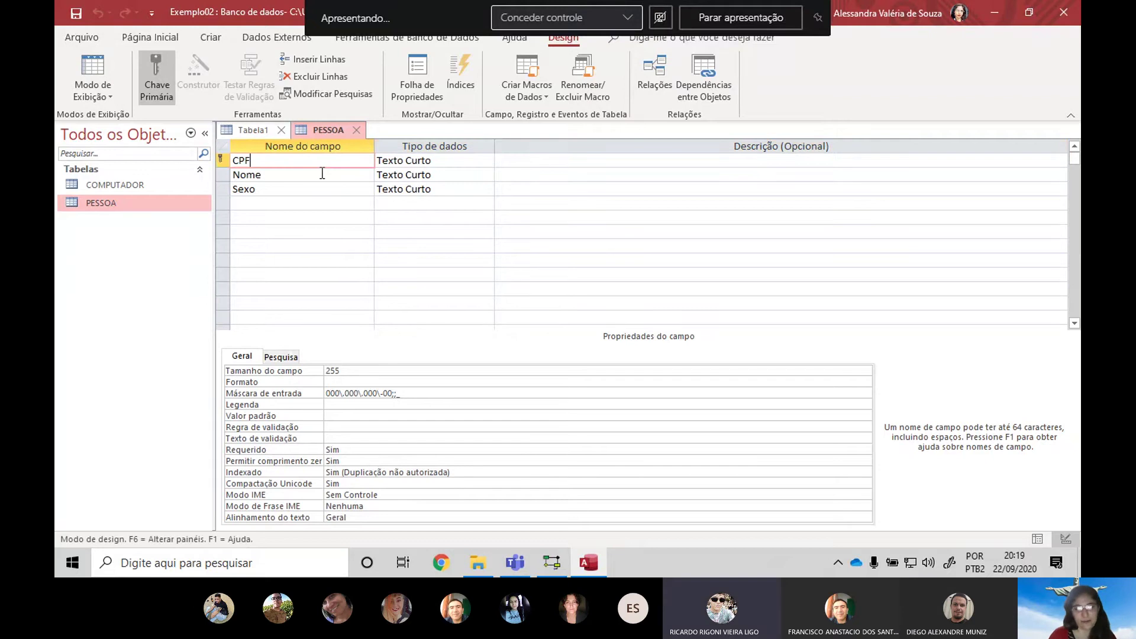
key("BackSpace")
key("BackSpace")
key("BackSpace")
type("Cpf")
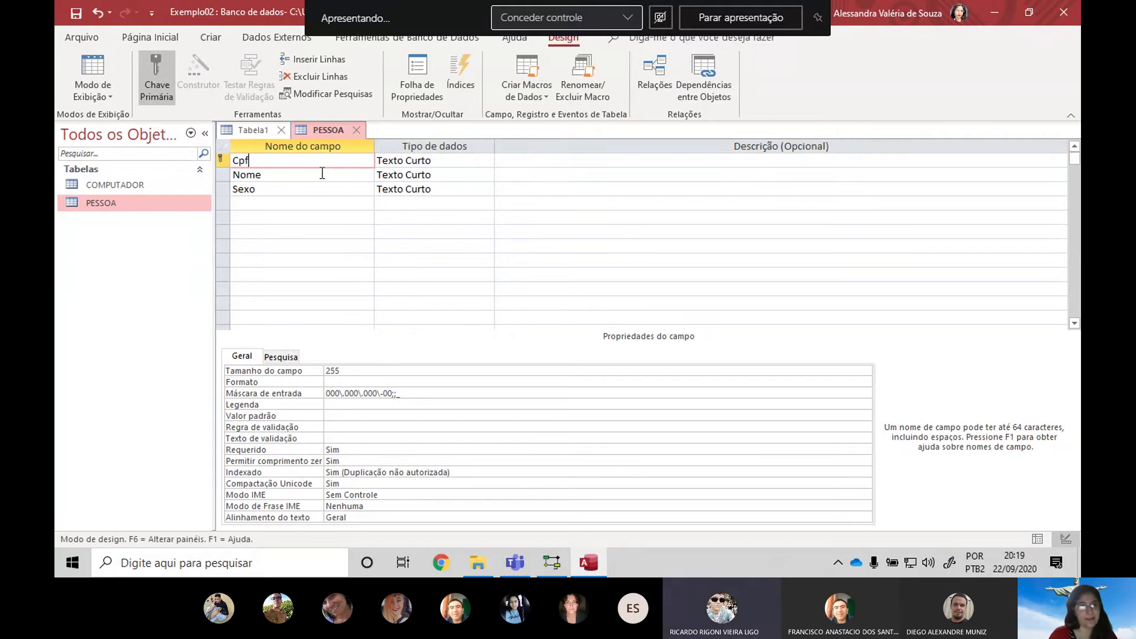
type("Funcioanrio")
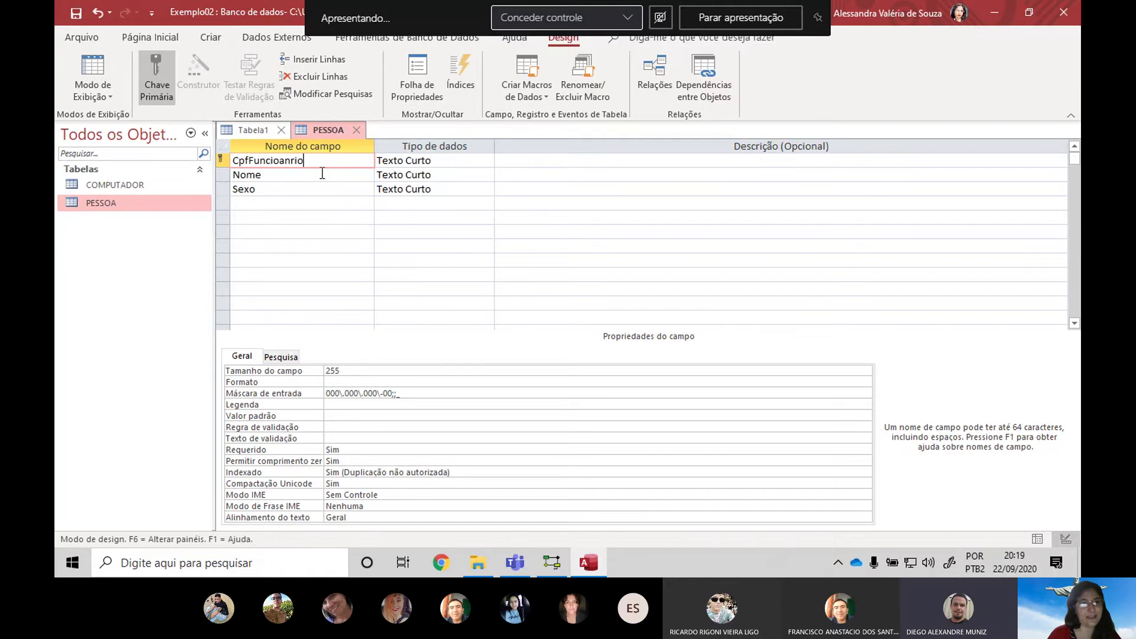
key("BackSpace")
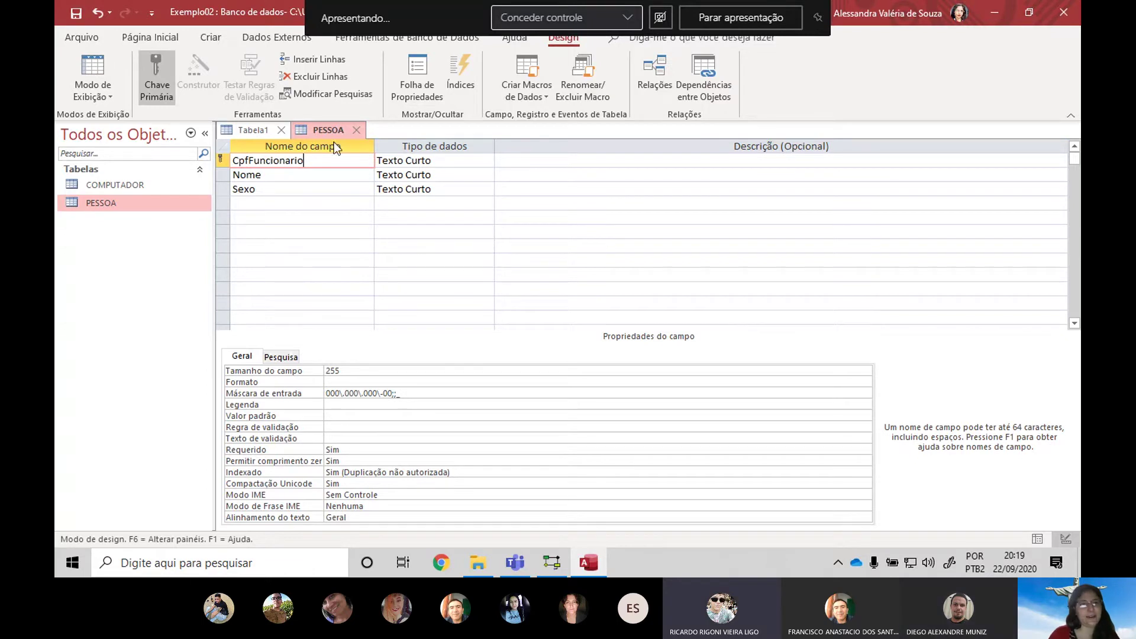
Retype the dependent table's CPFFuncionario field as CpfFuncionario to match PESSOA
left_click(249, 135)
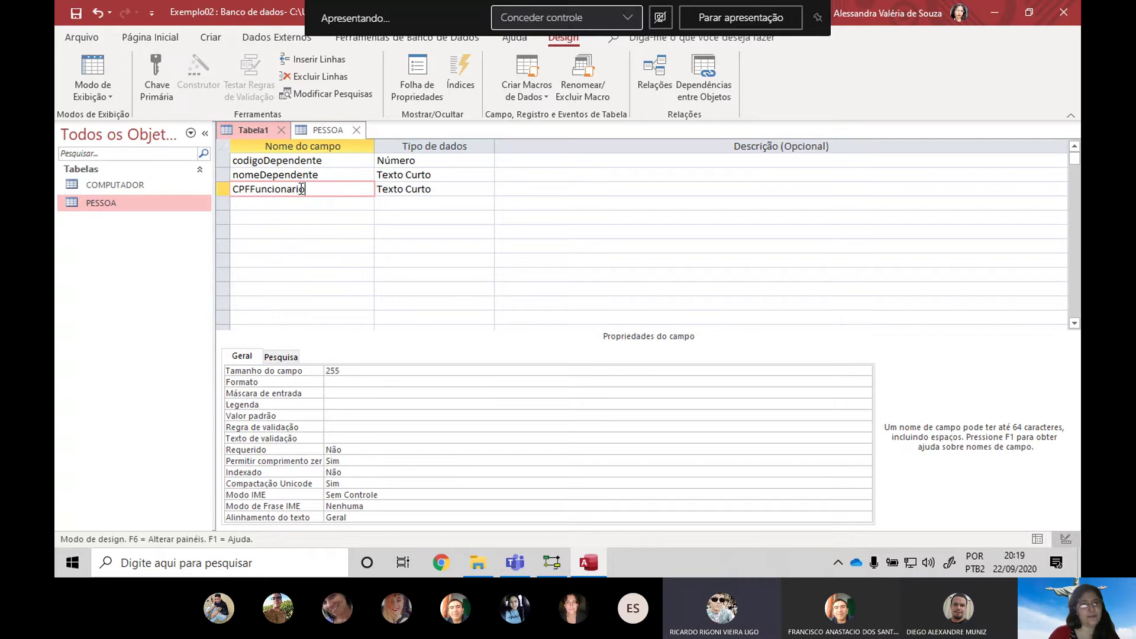
left_click_drag(314, 191, 166, 188)
type("CpfF")
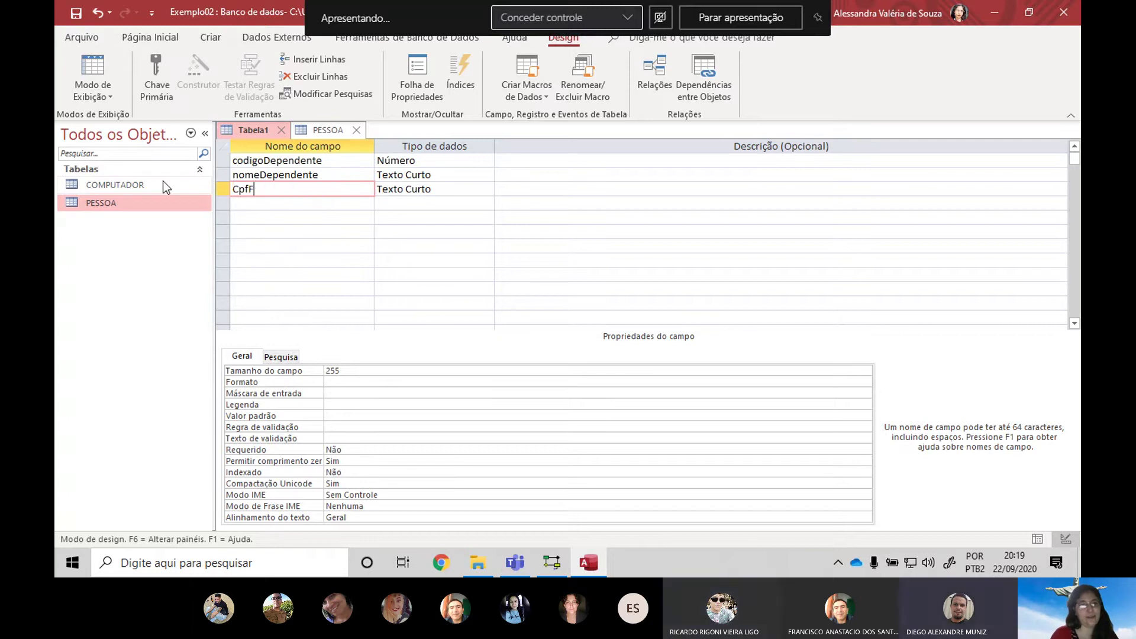
type("uncionario")
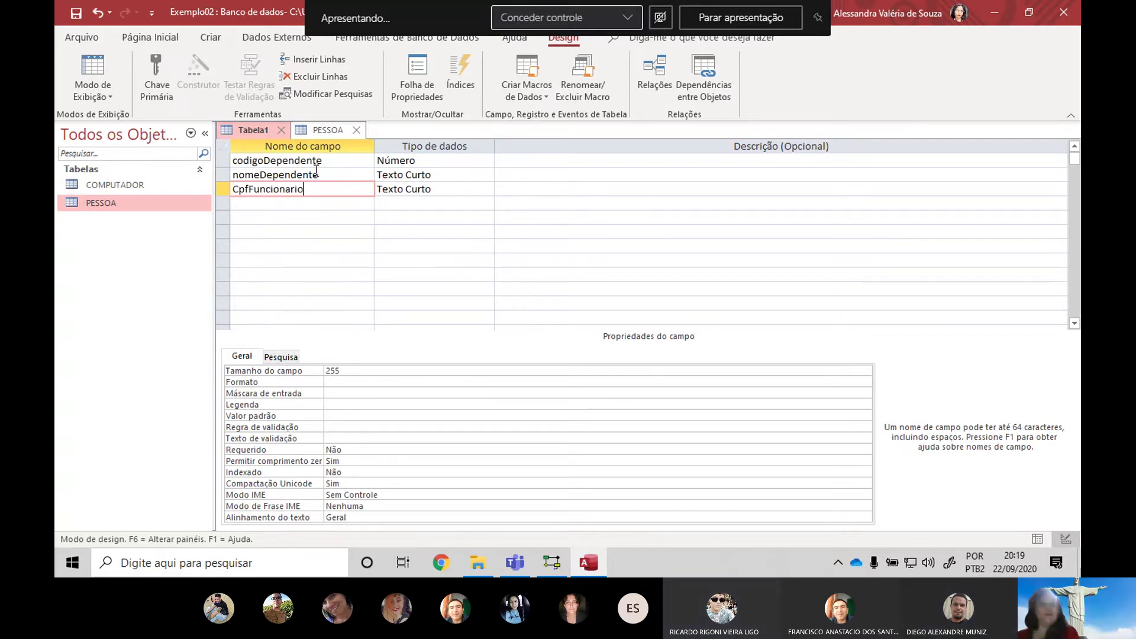
left_click(313, 131)
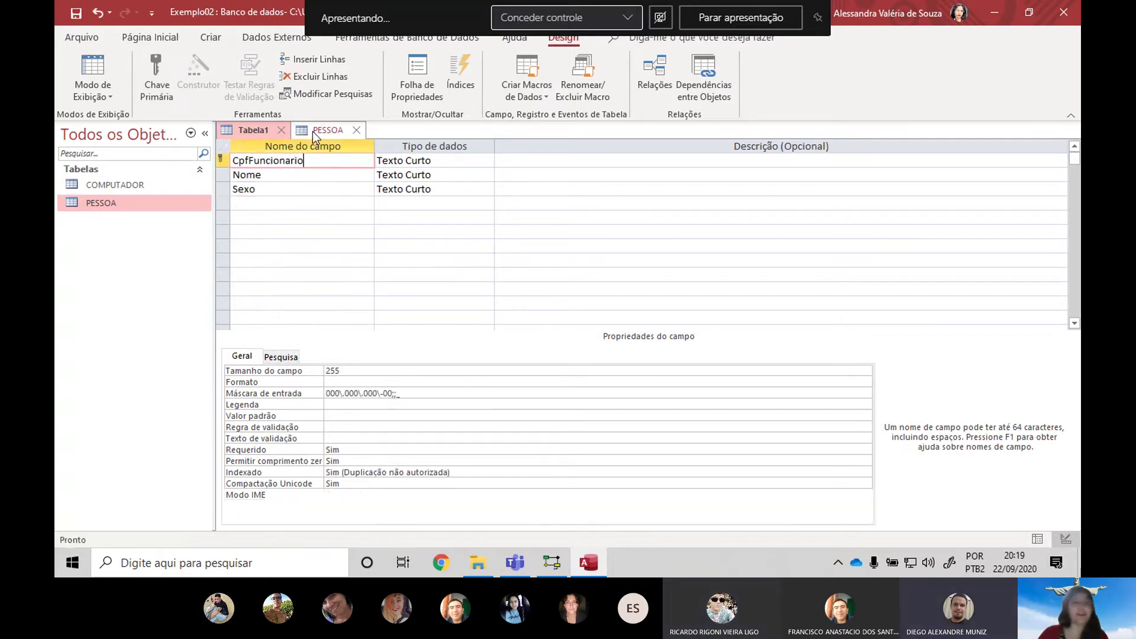
left_click(251, 132)
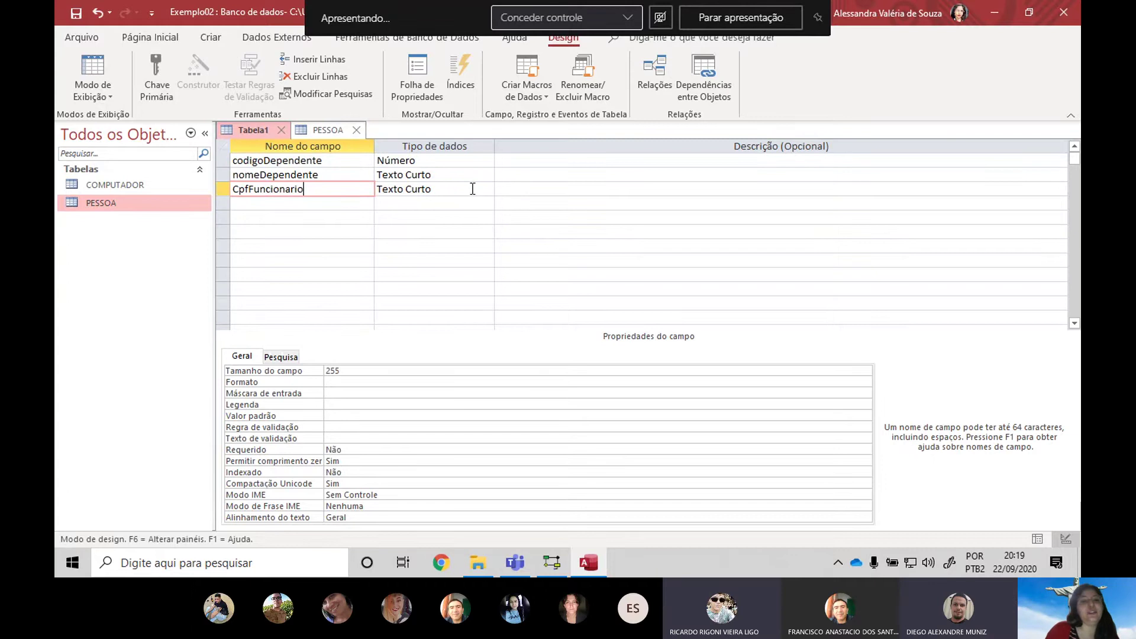
left_click(332, 127)
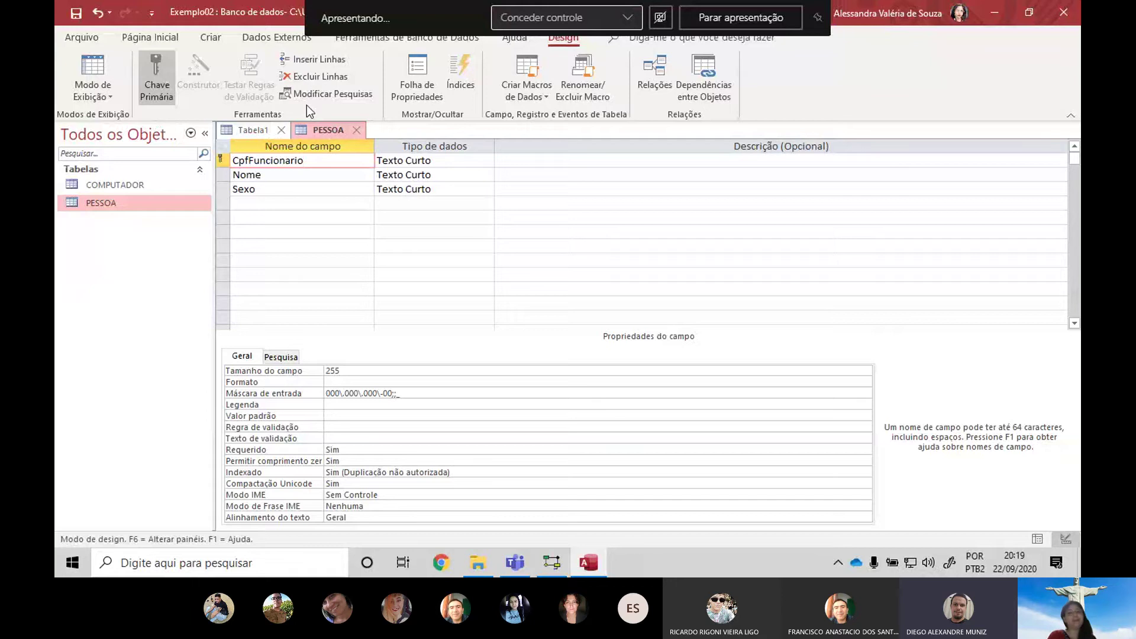
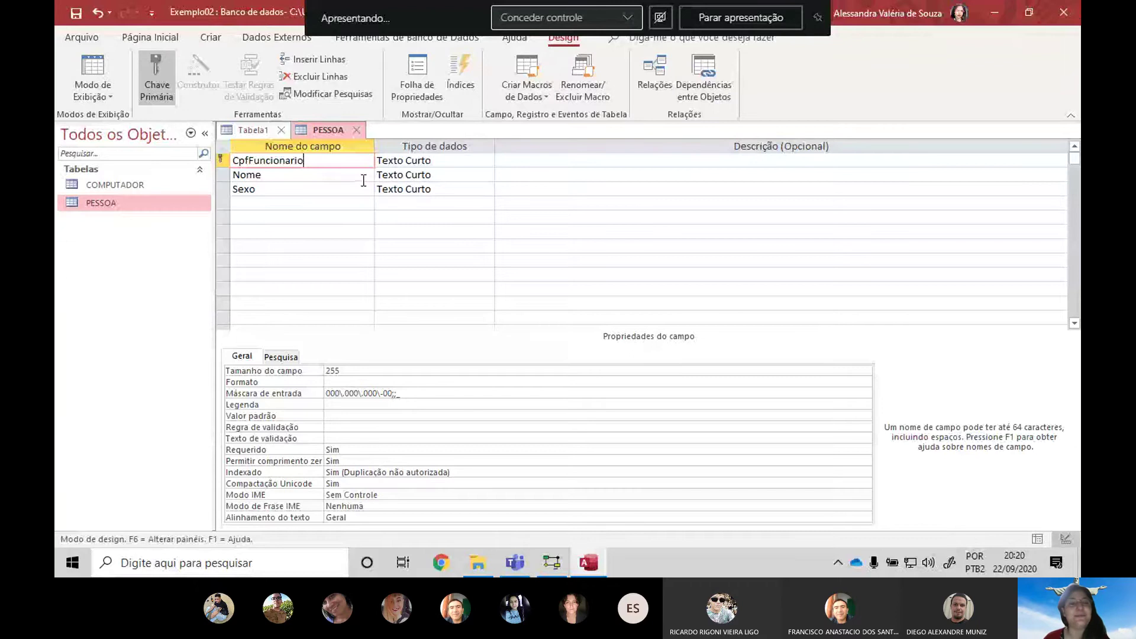
Compare Tabela1's codigoDependente, nomeDependente and CpfFuncionario fields against the PESSOA table's design
left_click(259, 133)
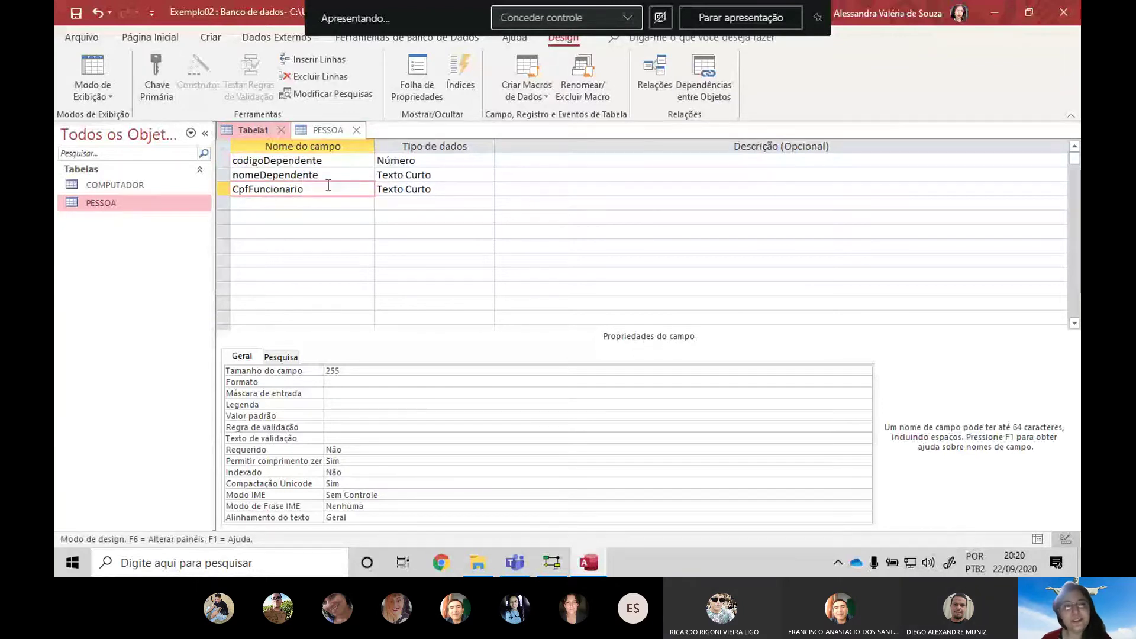
key("Tab")
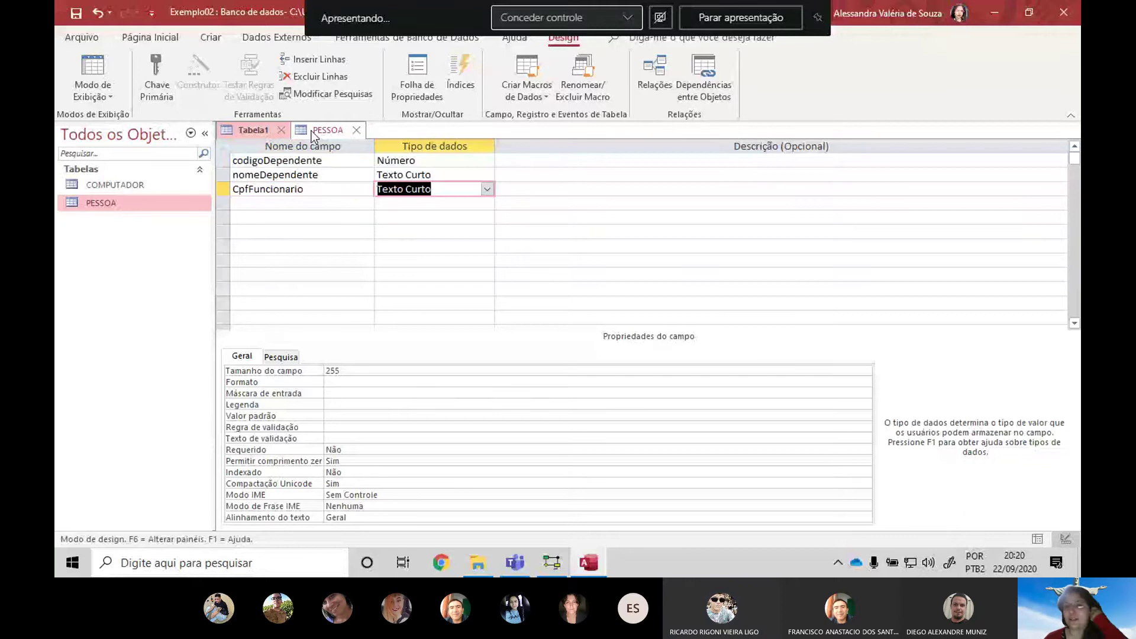
left_click(312, 135)
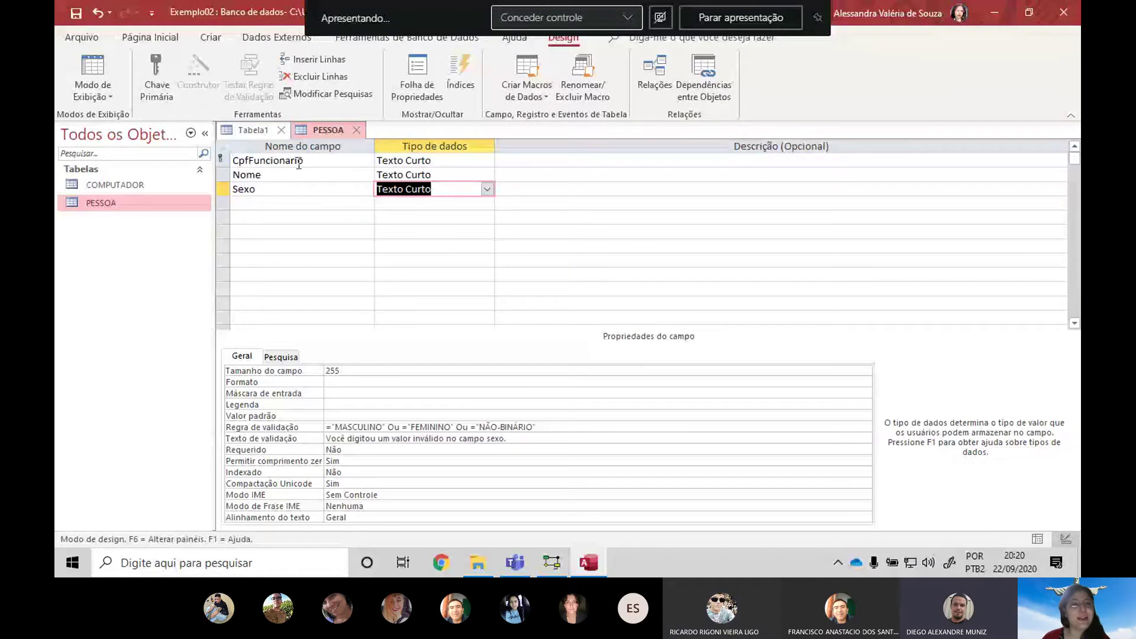
left_click(253, 132)
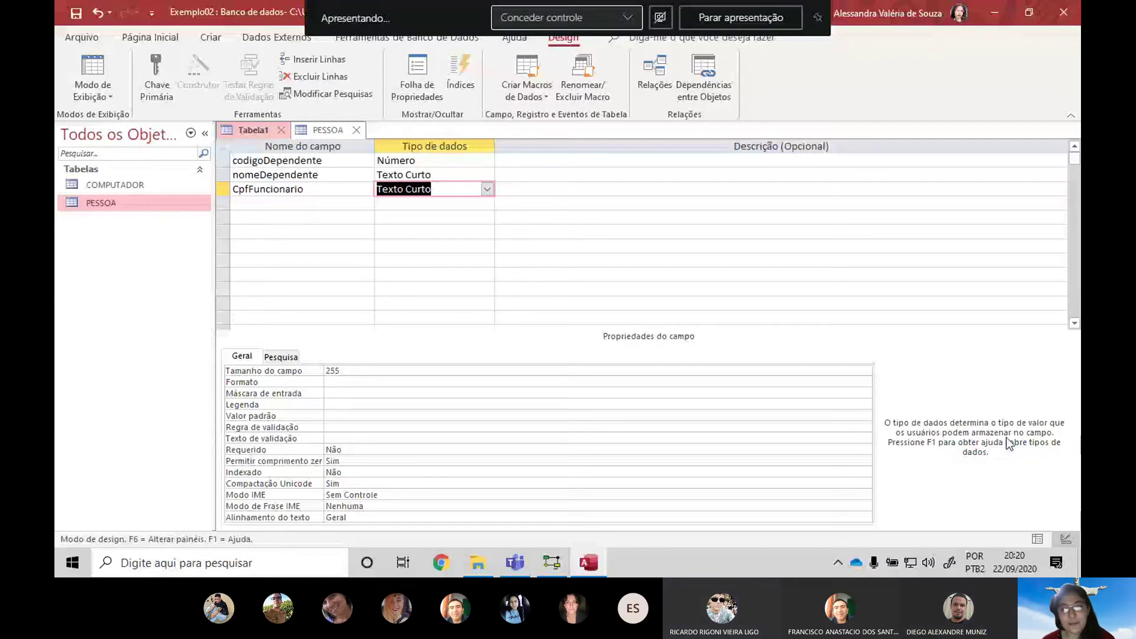
key("alt+Tab")
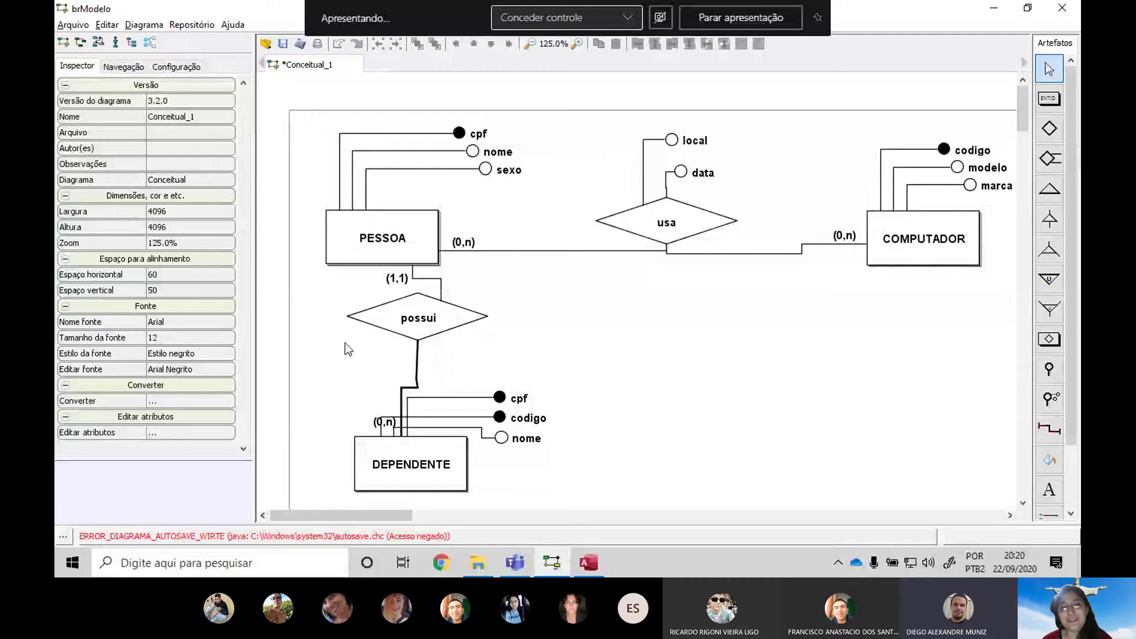
left_click(422, 357)
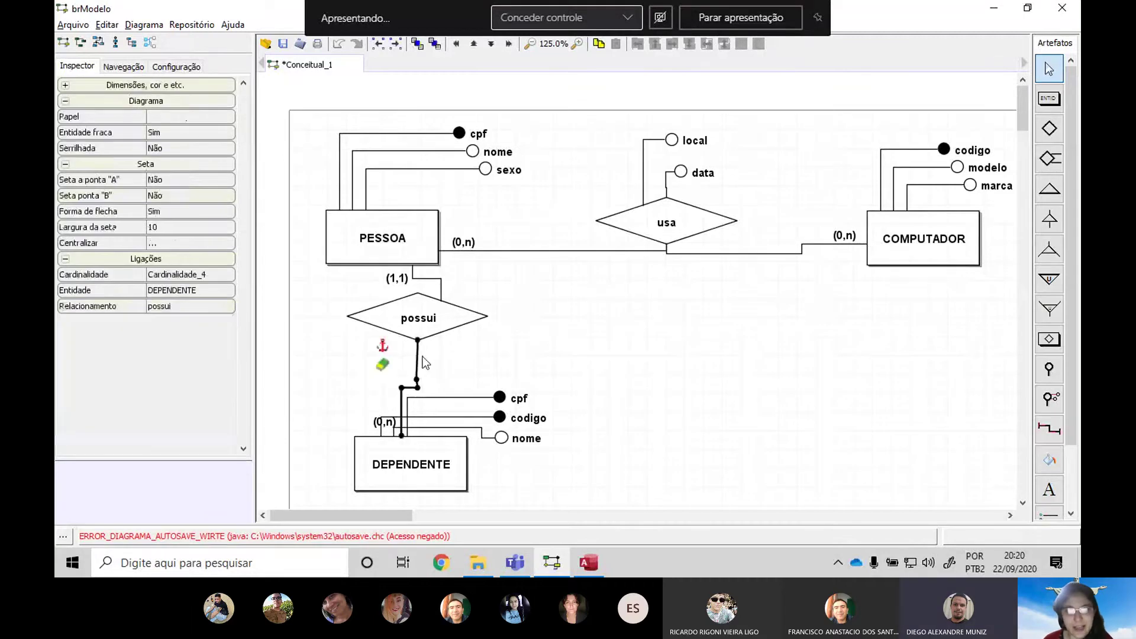
left_click(421, 240)
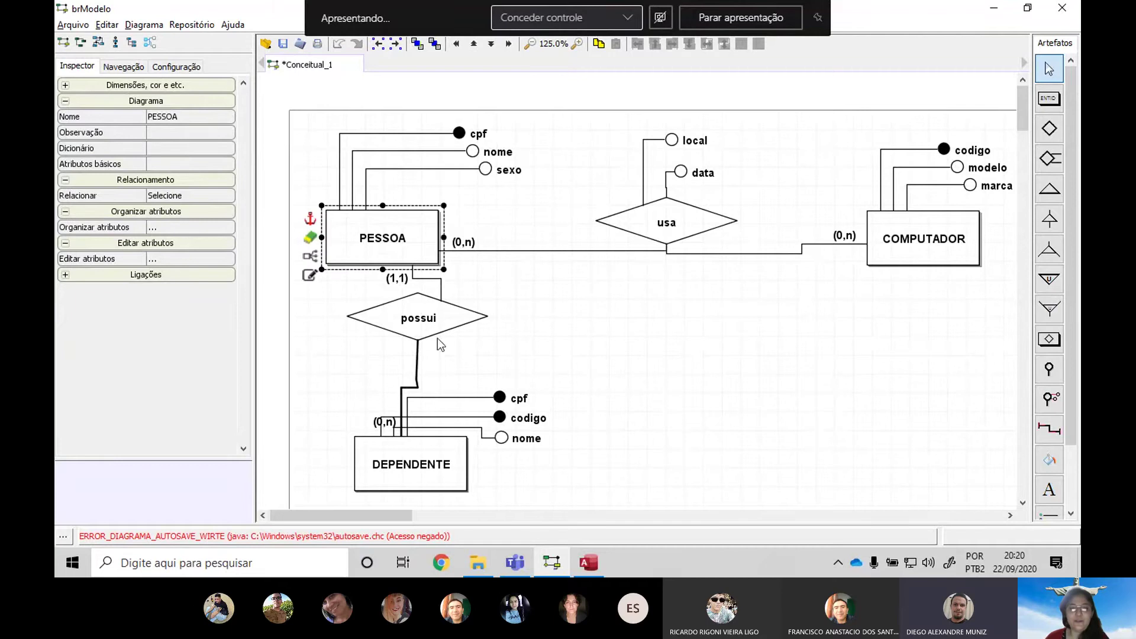
left_click(440, 464)
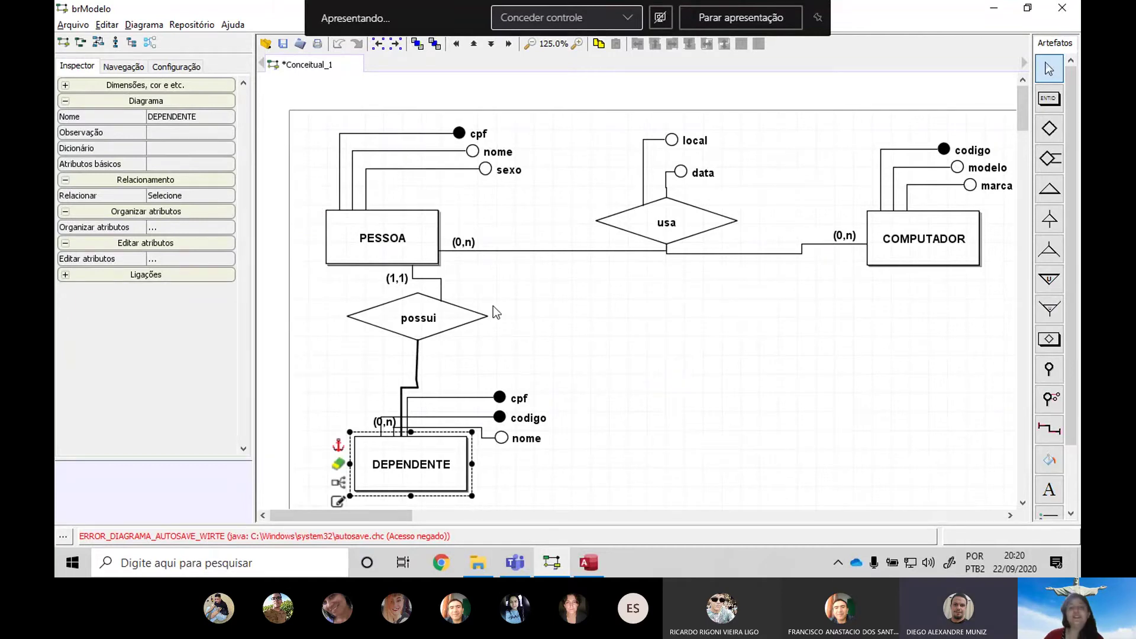
left_click(415, 237)
left_click(957, 227)
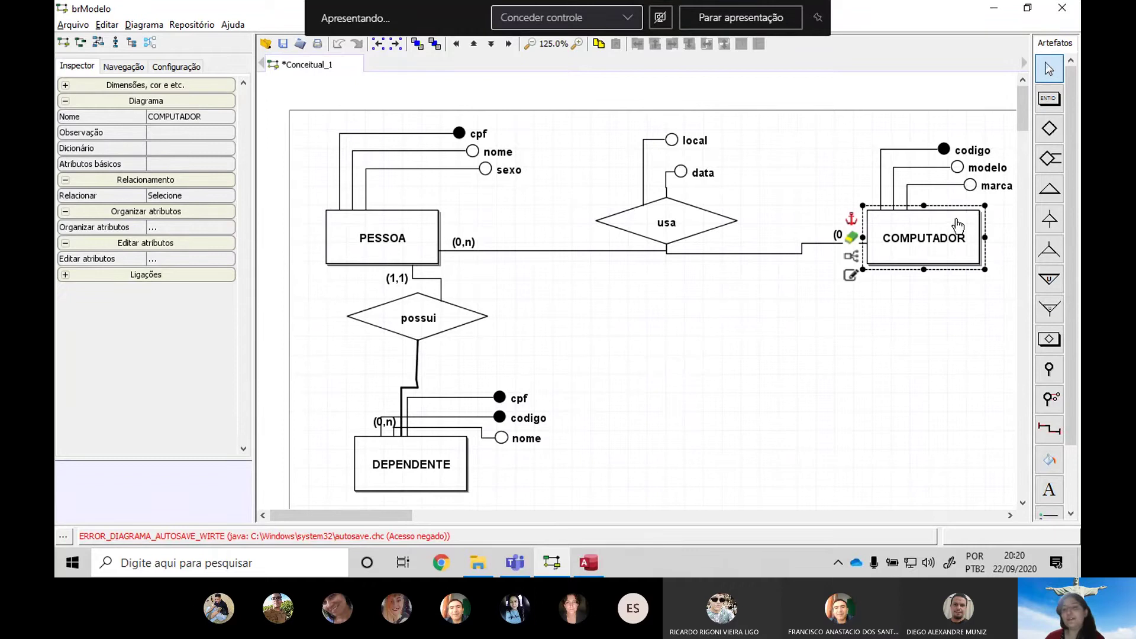
left_click(364, 226)
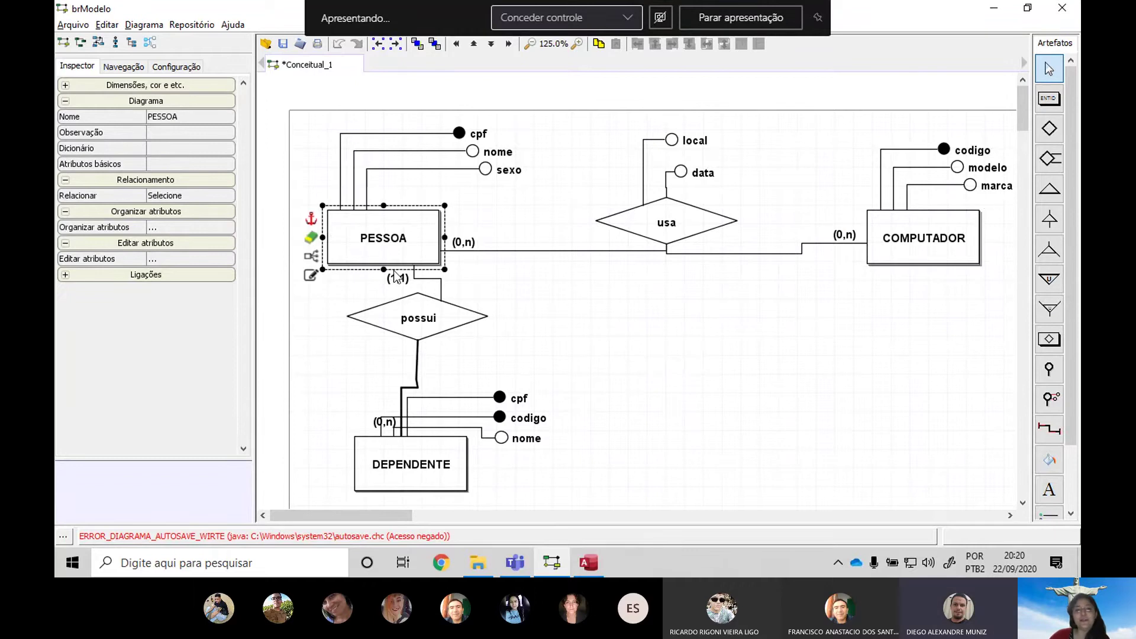
left_click(941, 239)
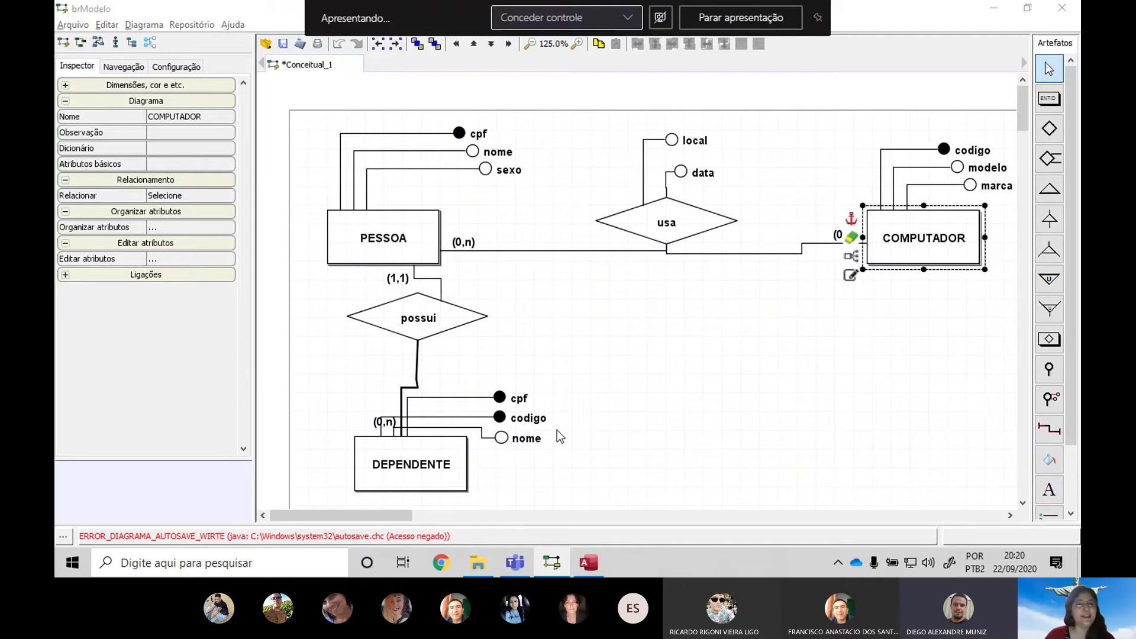
key("alt+Tab")
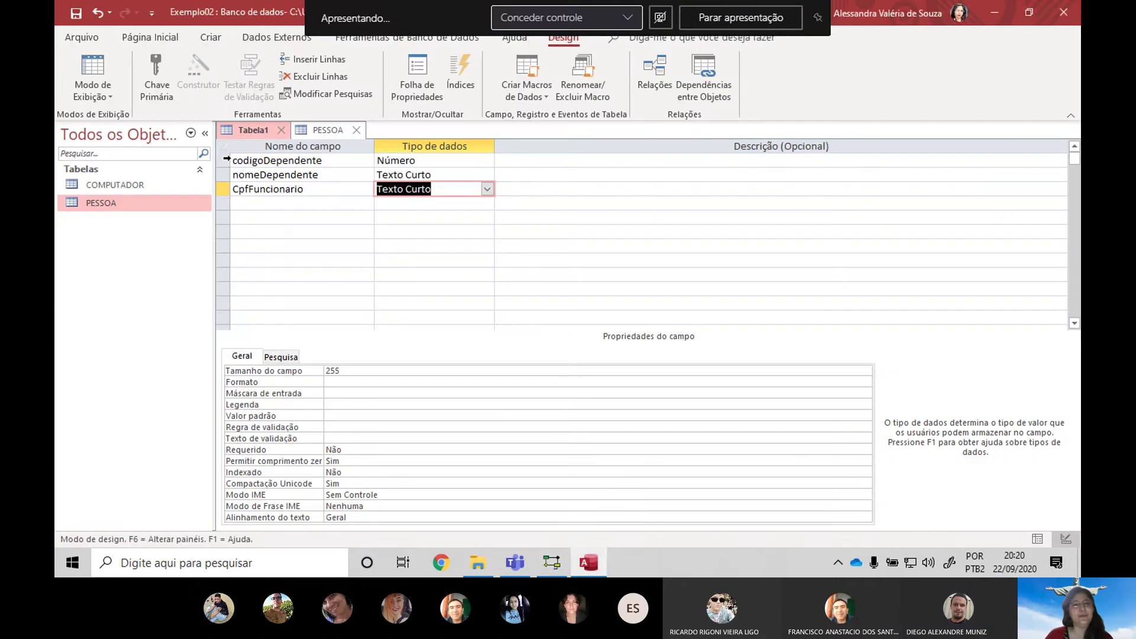
Set codigoDependente and CpfFuncionario together as Tabela1's joint primary key
left_click(227, 159)
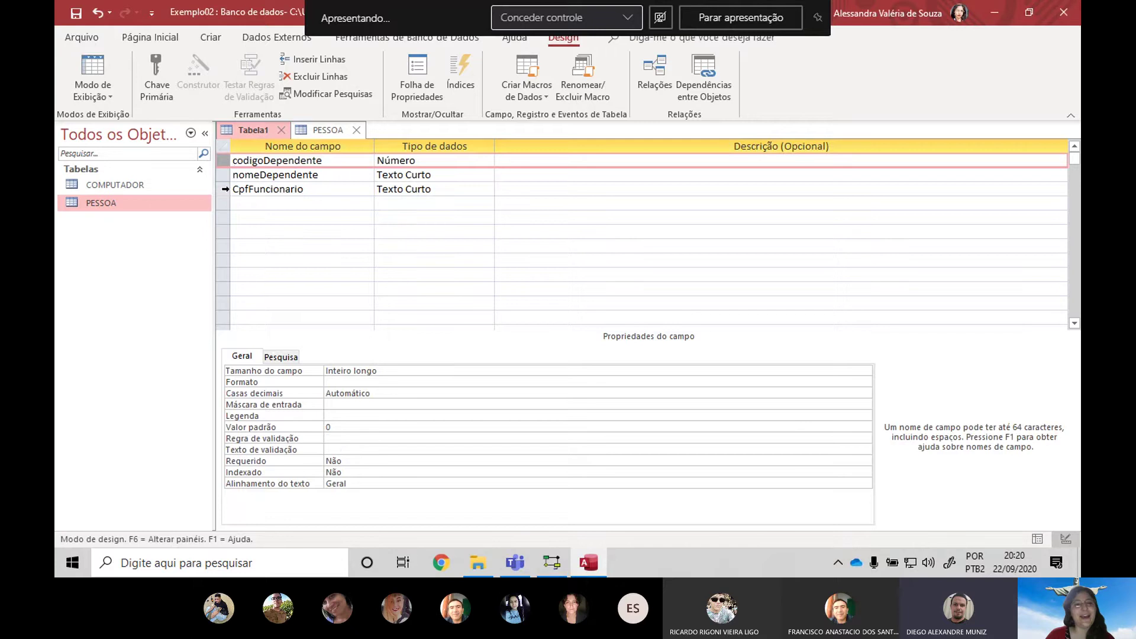
left_click(225, 189)
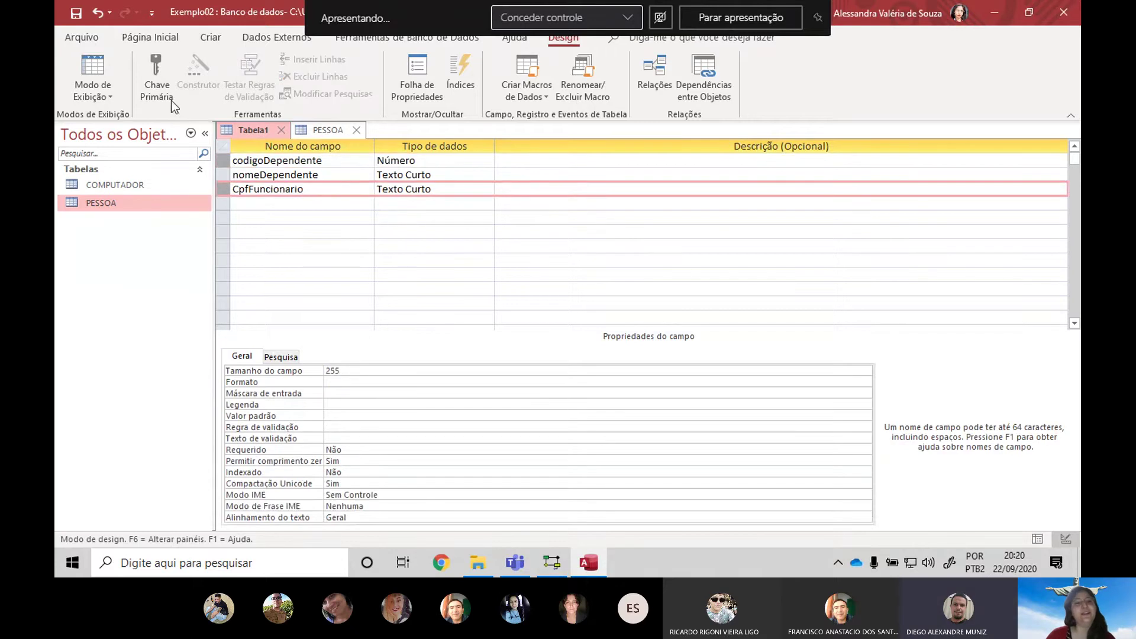
left_click(162, 82)
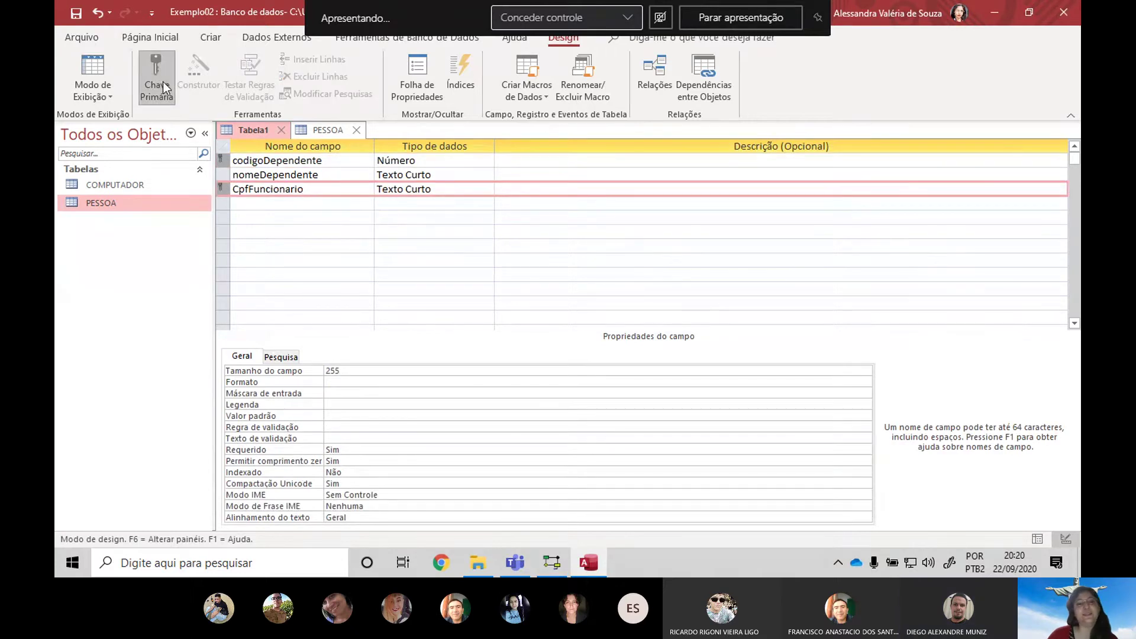
left_click(165, 95)
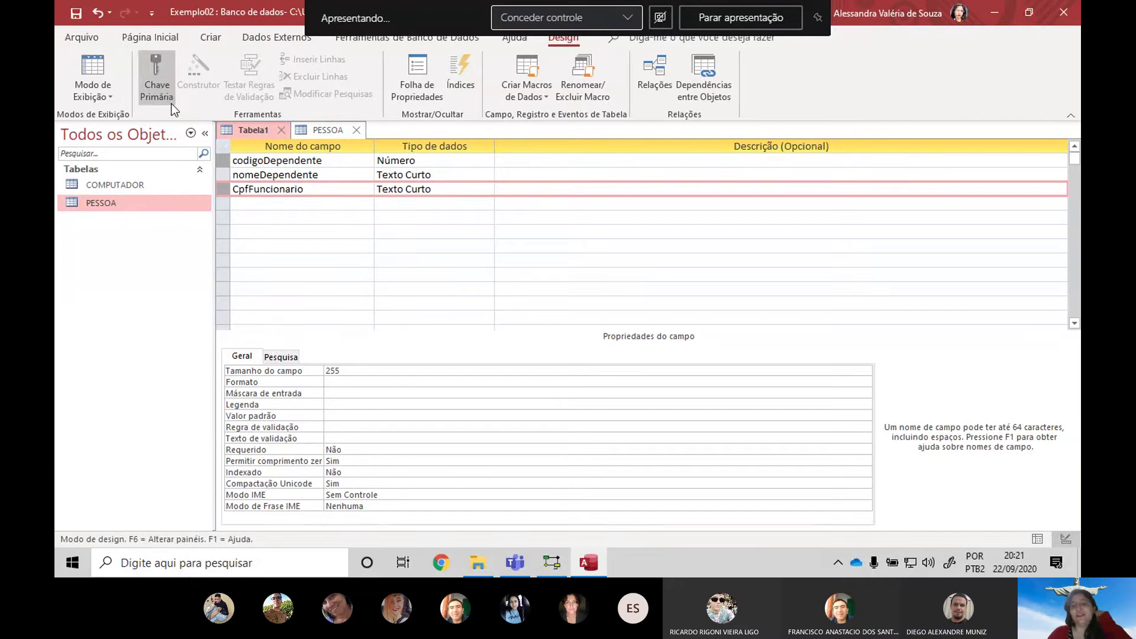
left_click(283, 162)
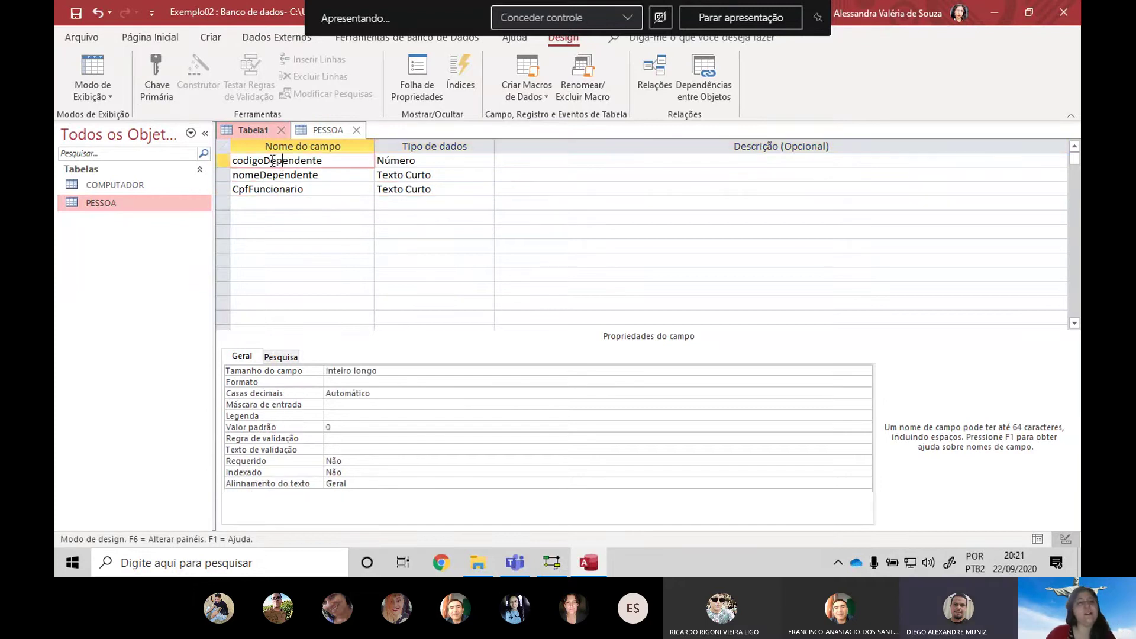
left_click(224, 189)
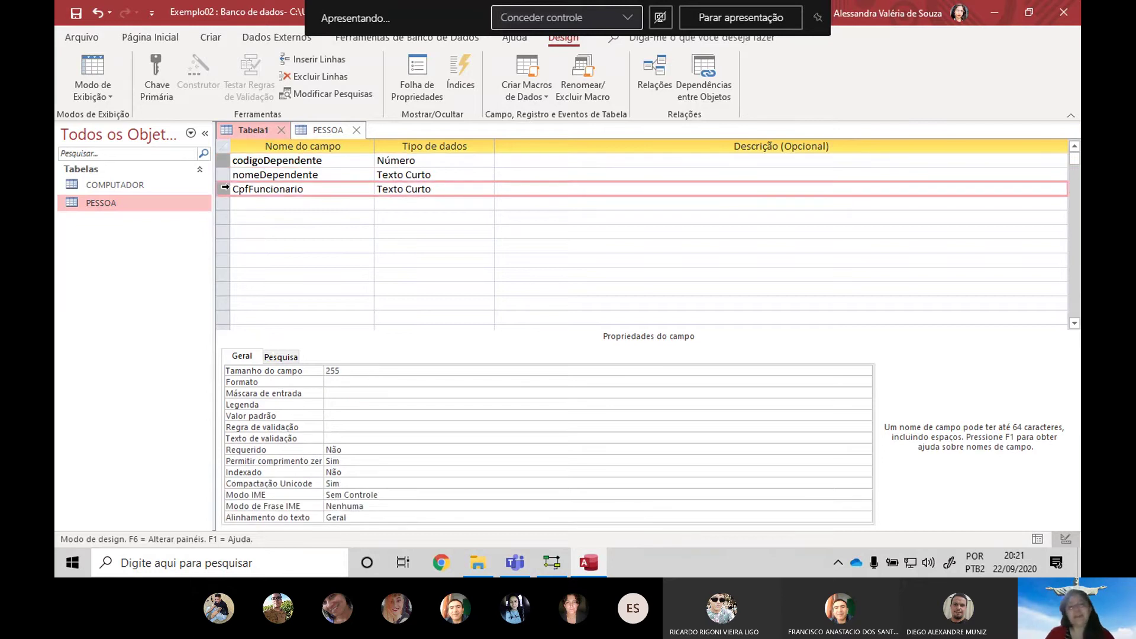
left_click(156, 88)
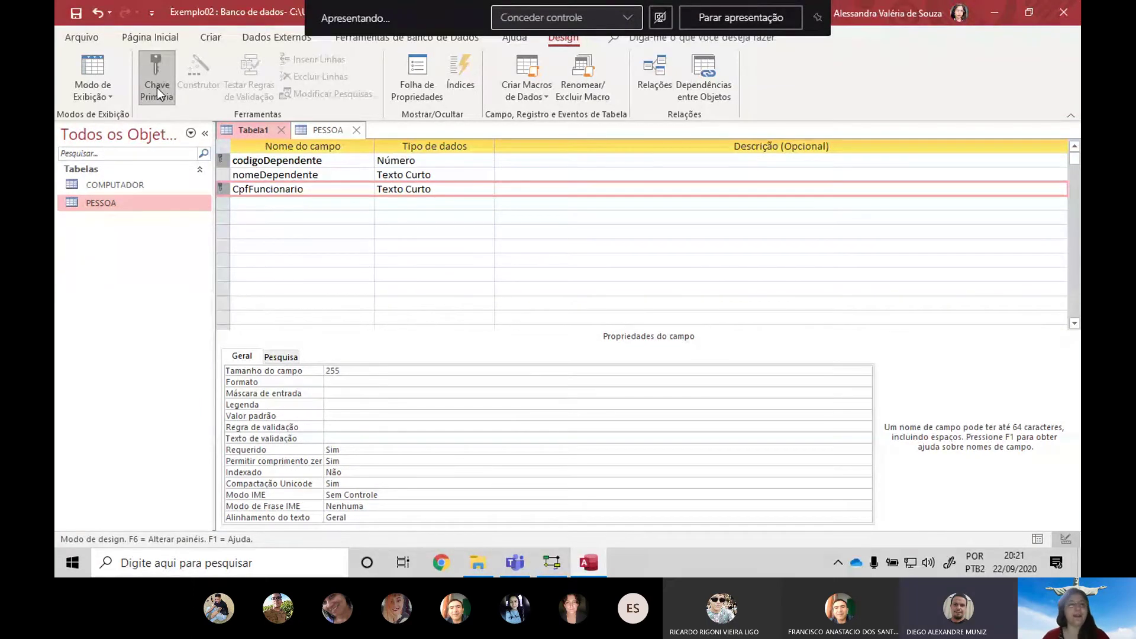
left_click(456, 162)
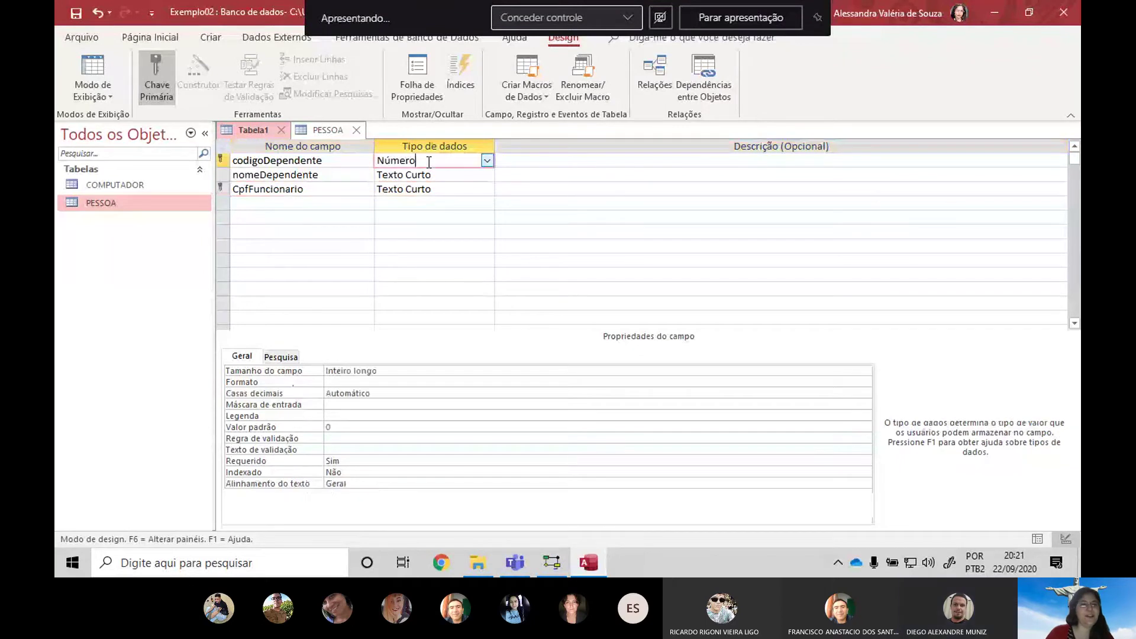
Close Tabela1 and save it under the name DEPENDENTE
left_click(284, 130)
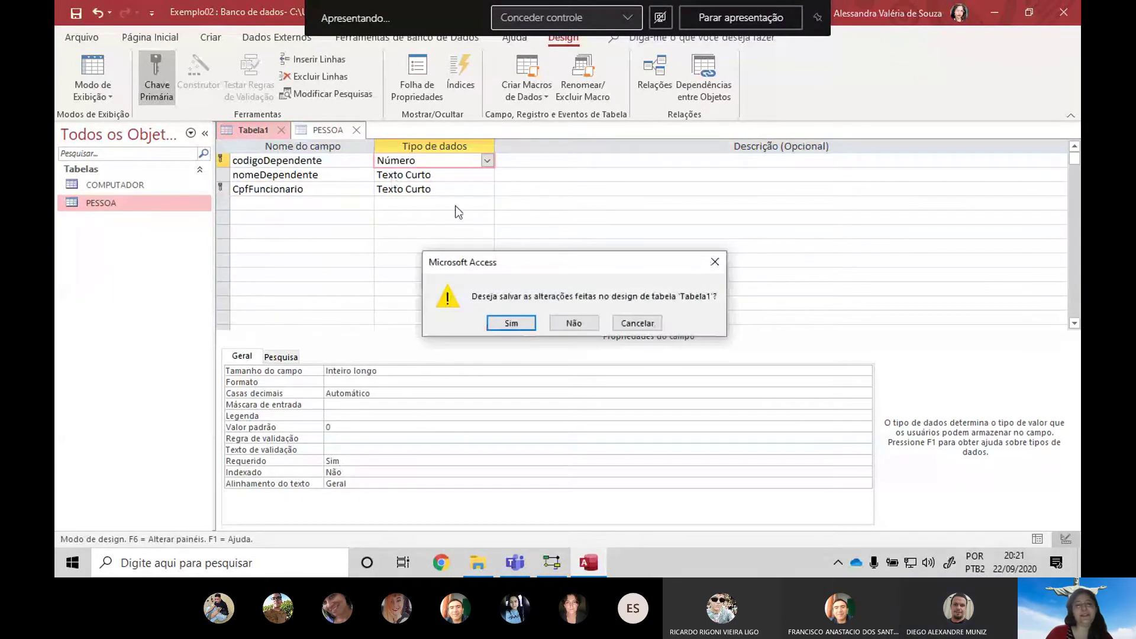
left_click(521, 323)
type("Dep")
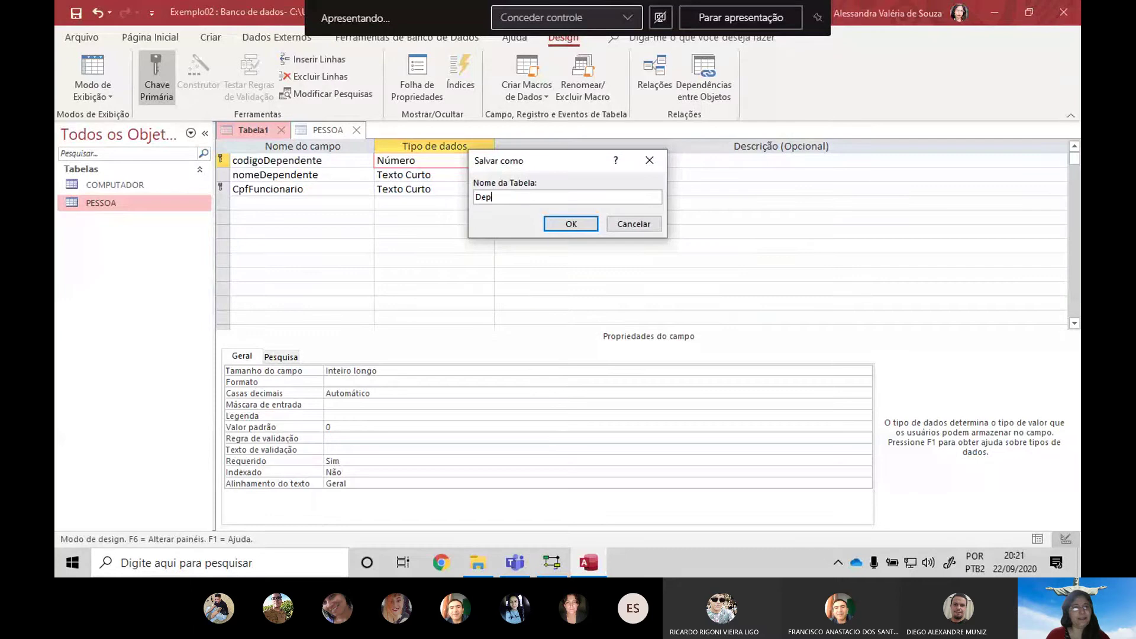
type("end")
key("BackSpace")
key("BackSpace")
key("BackSpace")
key("BackSpace")
key("BackSpace")
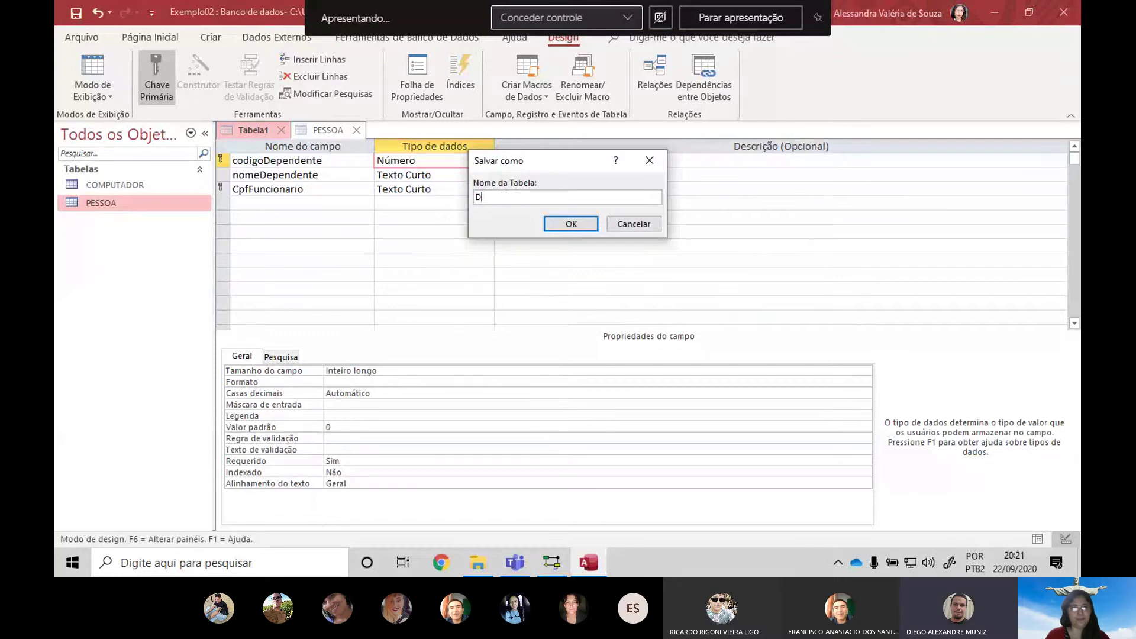
type("EPENDENTE")
key("Return")
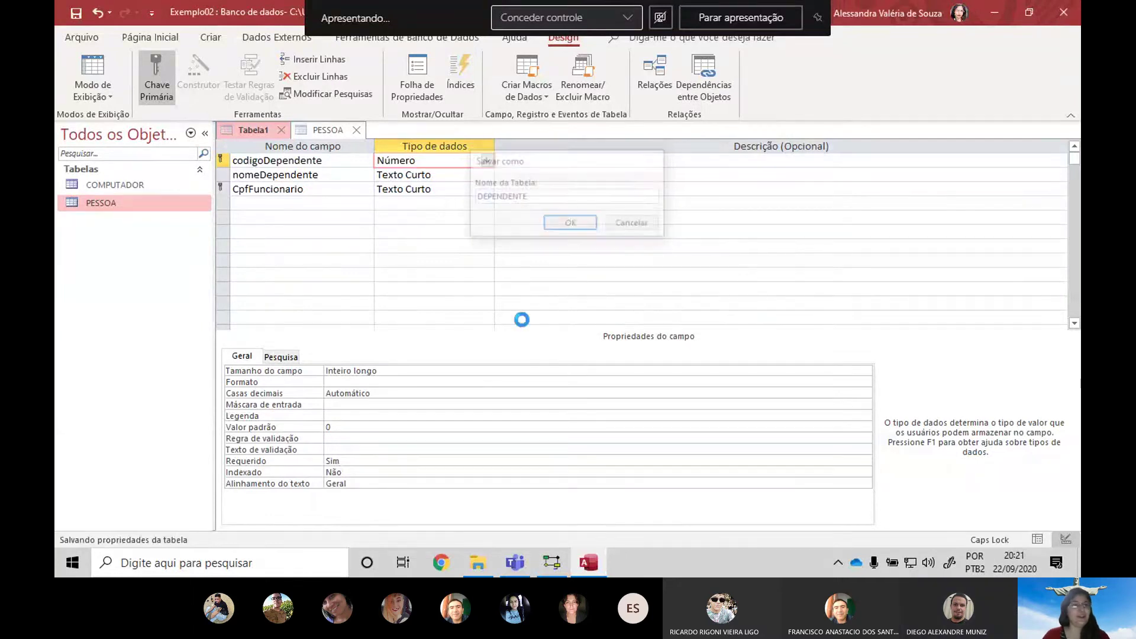
Inspect the usa relationship and its (0,n) cardinalities between PESSOA and COMPUTADOR
key("alt+Tab")
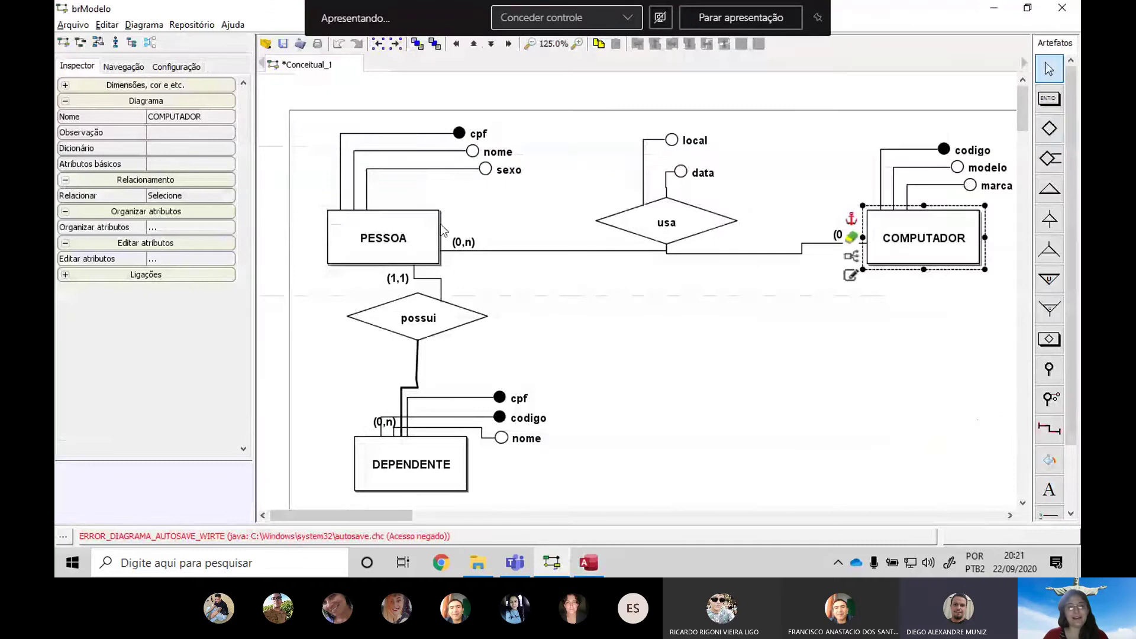
left_click(713, 227)
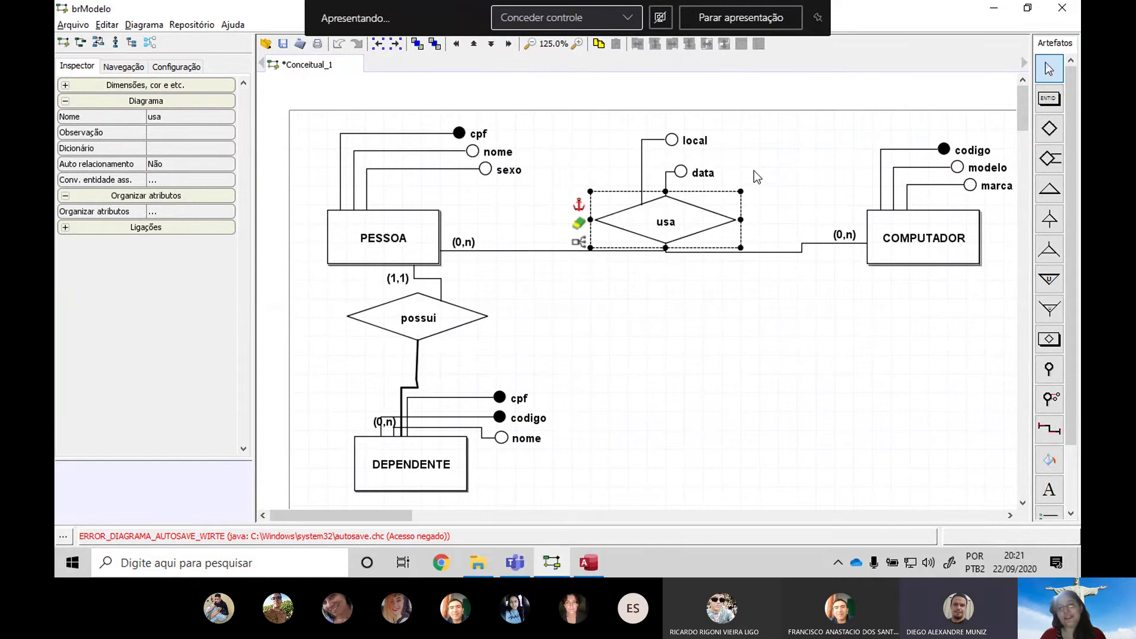
left_click(850, 239)
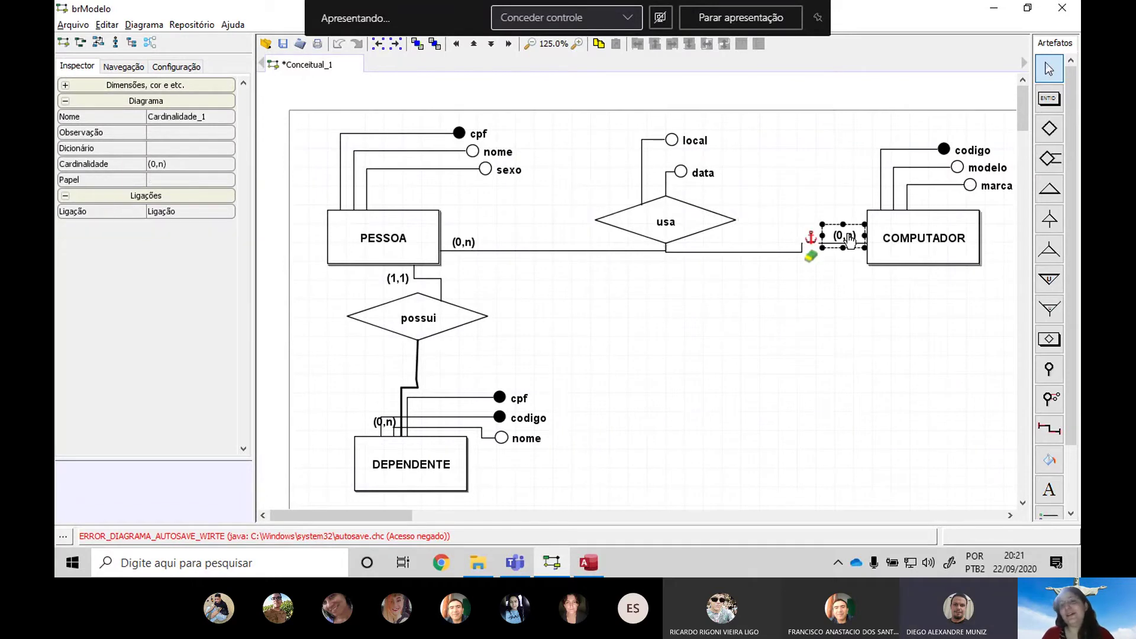
left_click(458, 240)
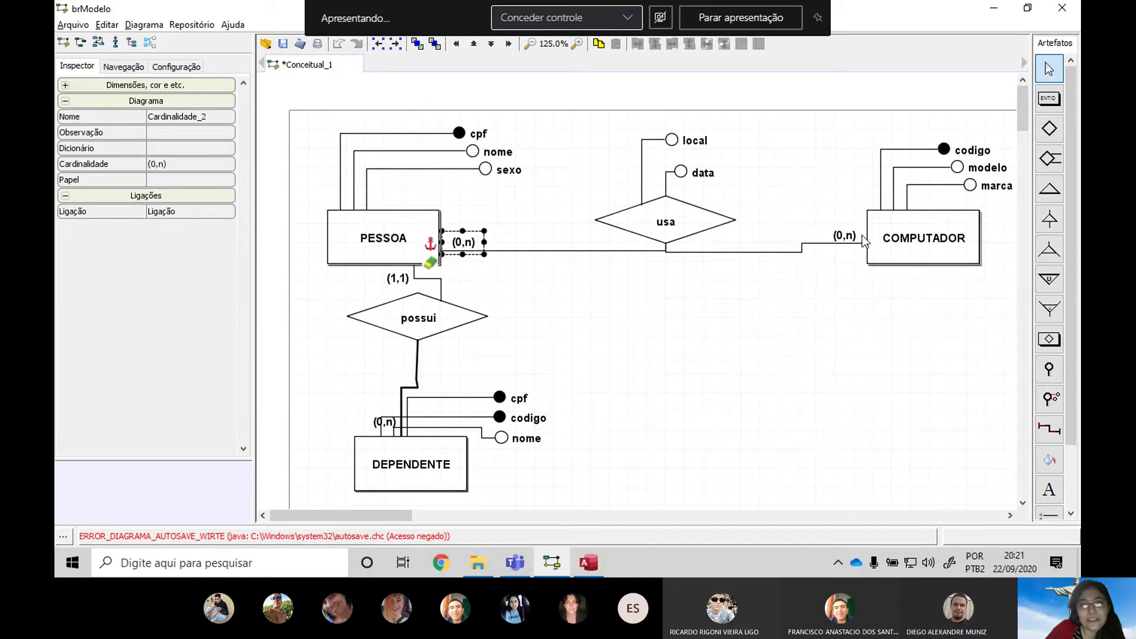
left_click(851, 239)
left_click(460, 248)
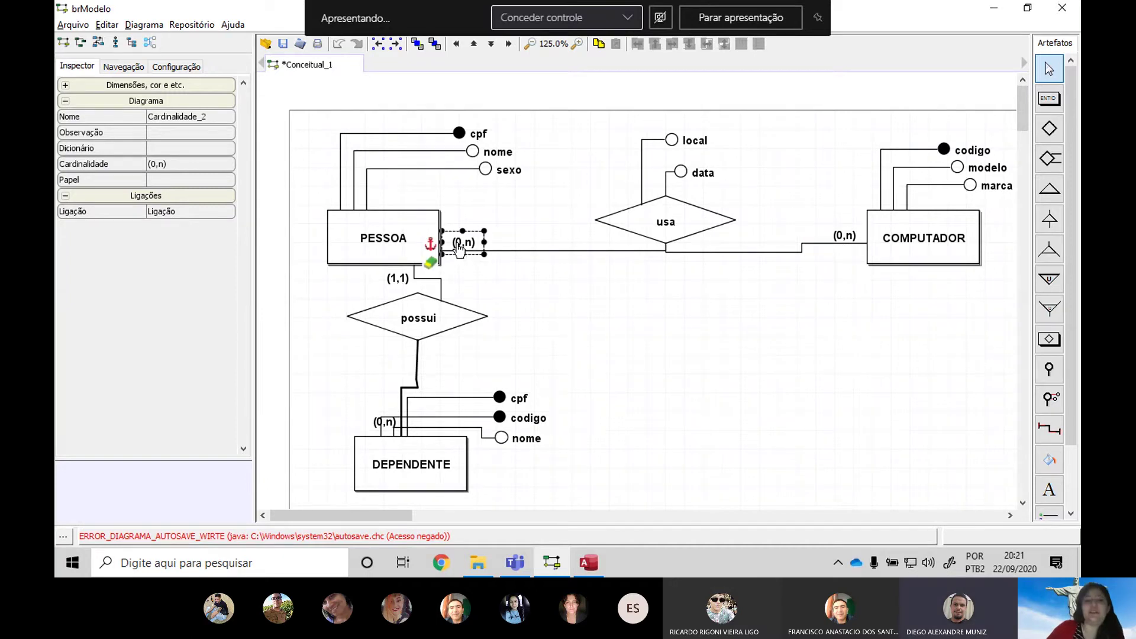
left_click(852, 237)
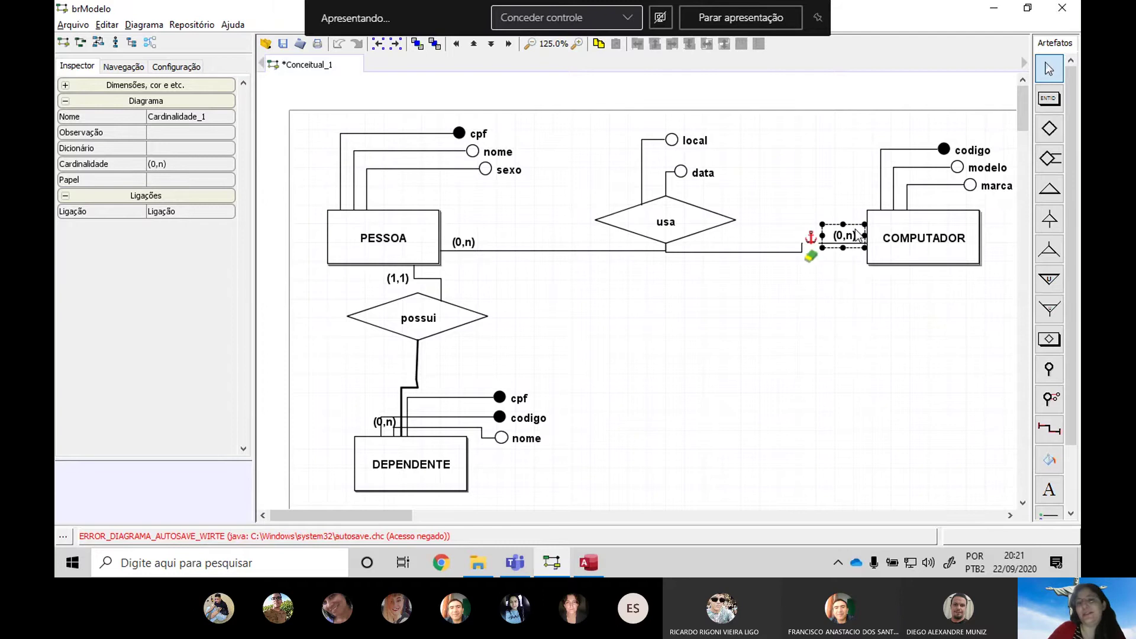
left_click(684, 201)
left_click(658, 238)
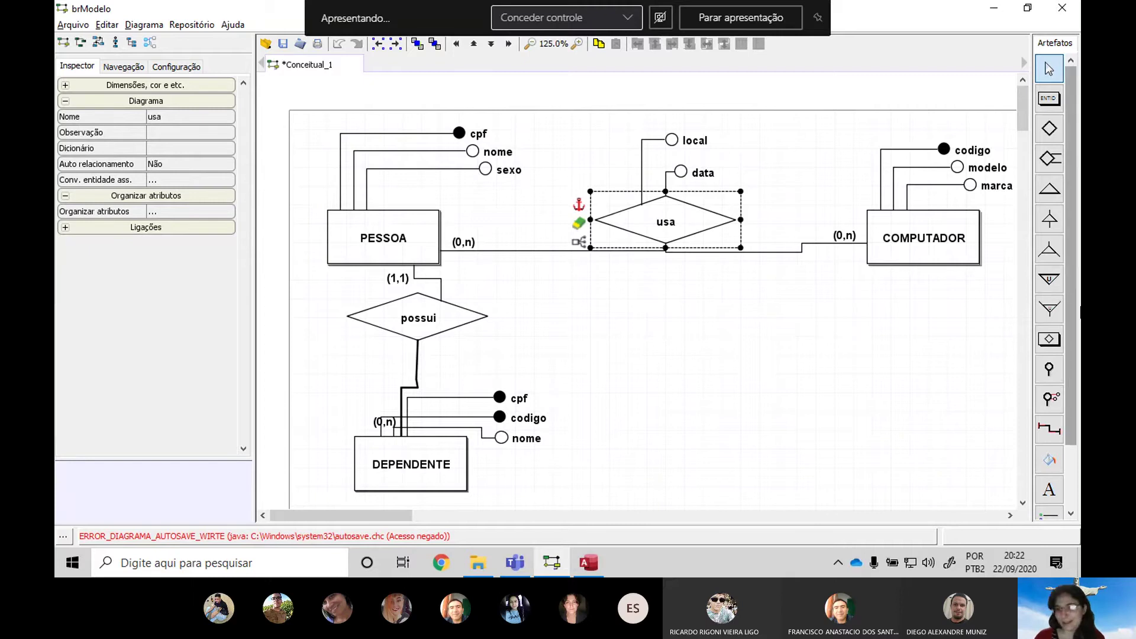
Add an attribute named CPF to the usa relationship
left_click(1049, 368)
left_click(678, 218)
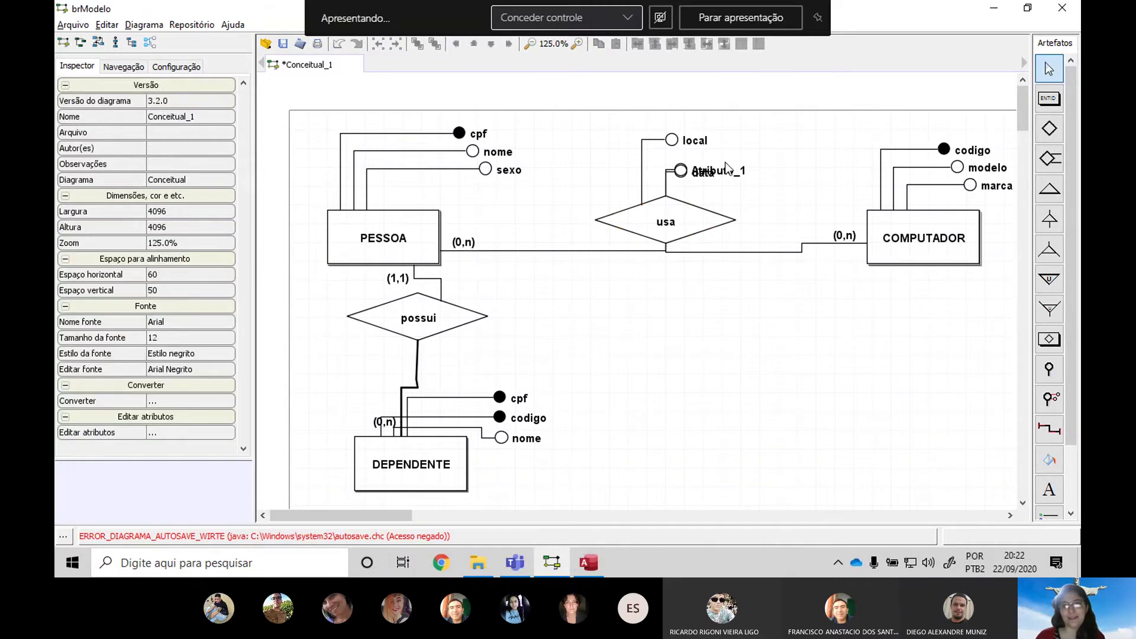
left_click_drag(727, 172, 769, 192)
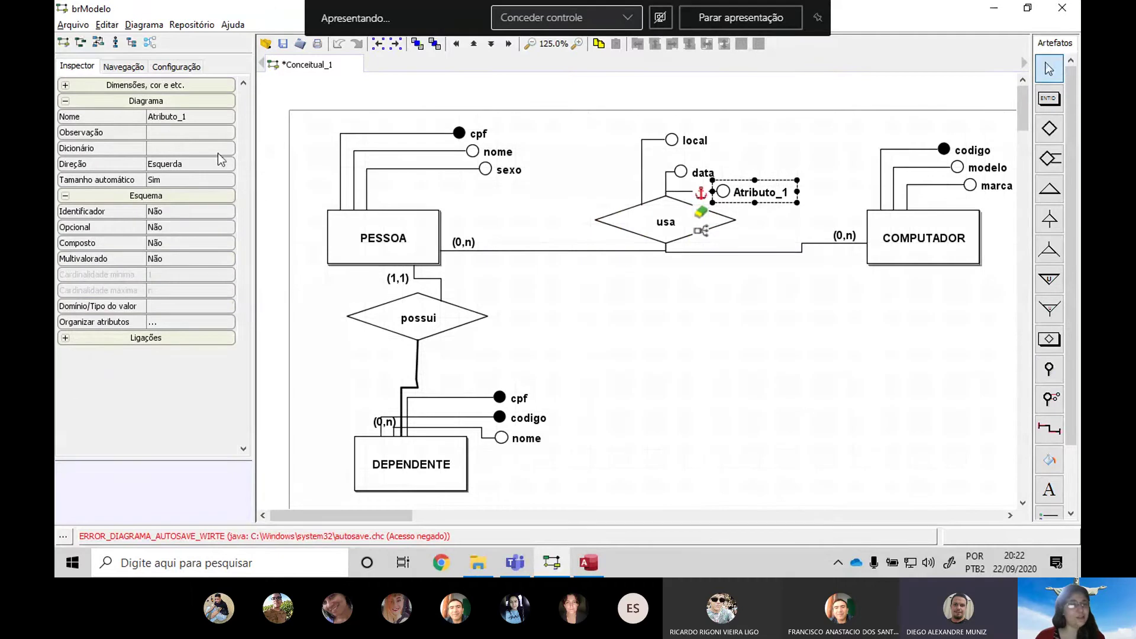
left_click(215, 117)
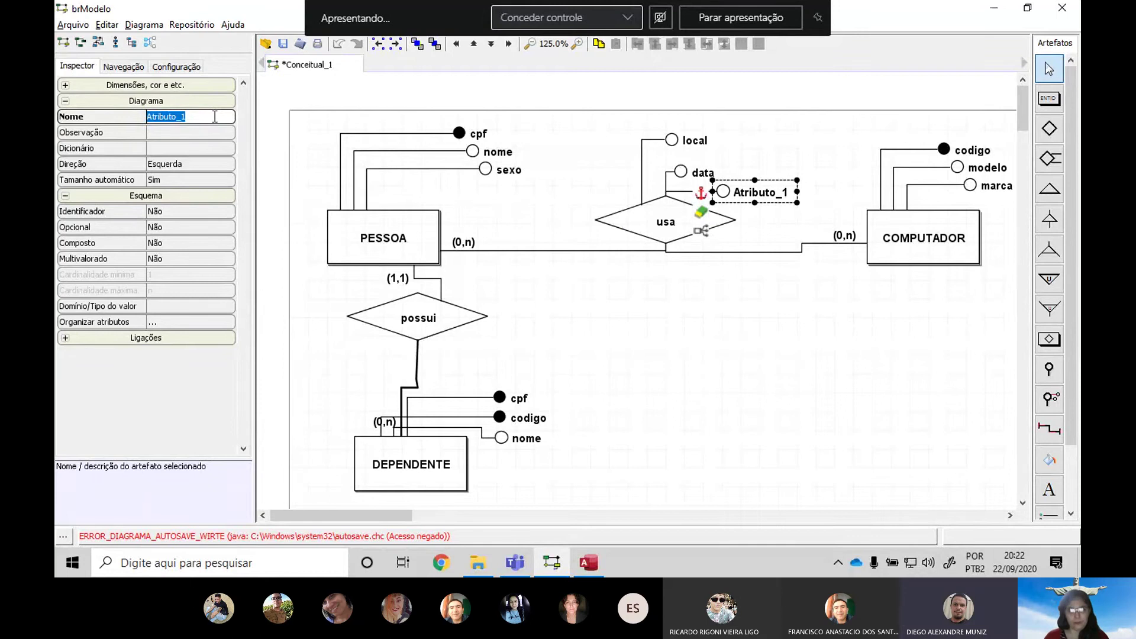
type("CPF")
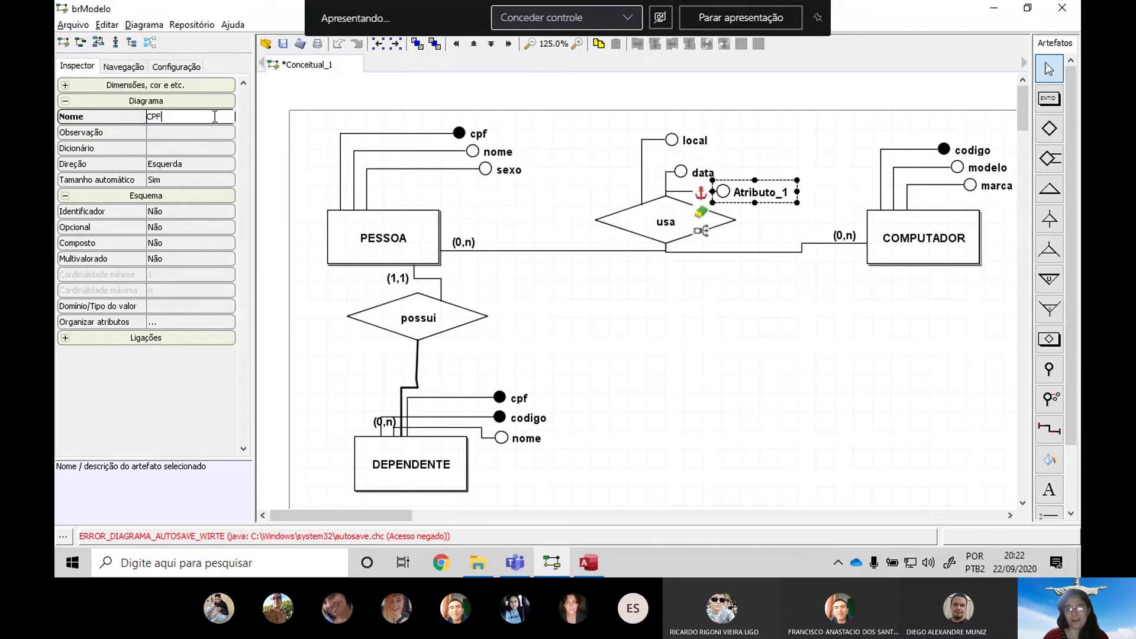
key("Return")
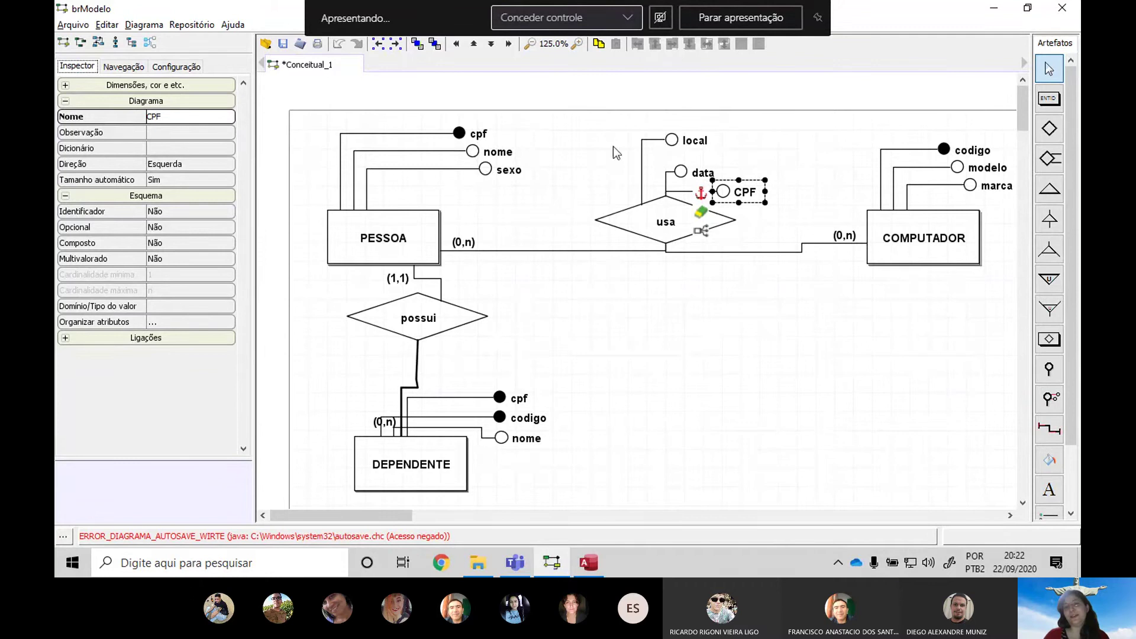
Add a second usa attribute named codigoComputador, positioned just below CPF
left_click(1058, 388)
left_click(716, 224)
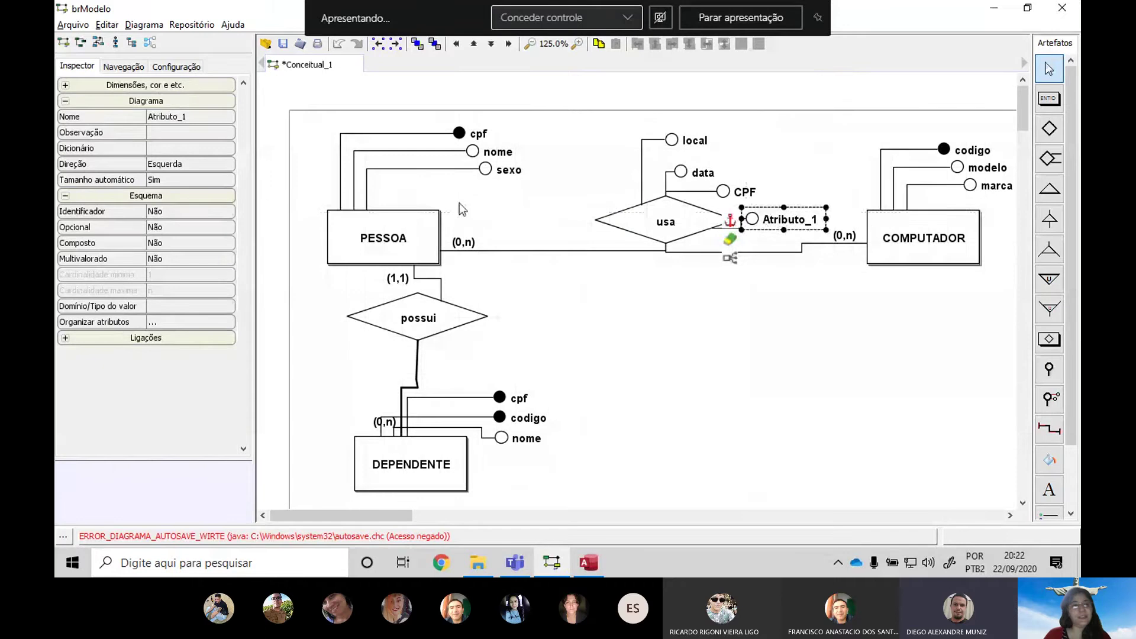
left_click(188, 116)
key("BackSpace")
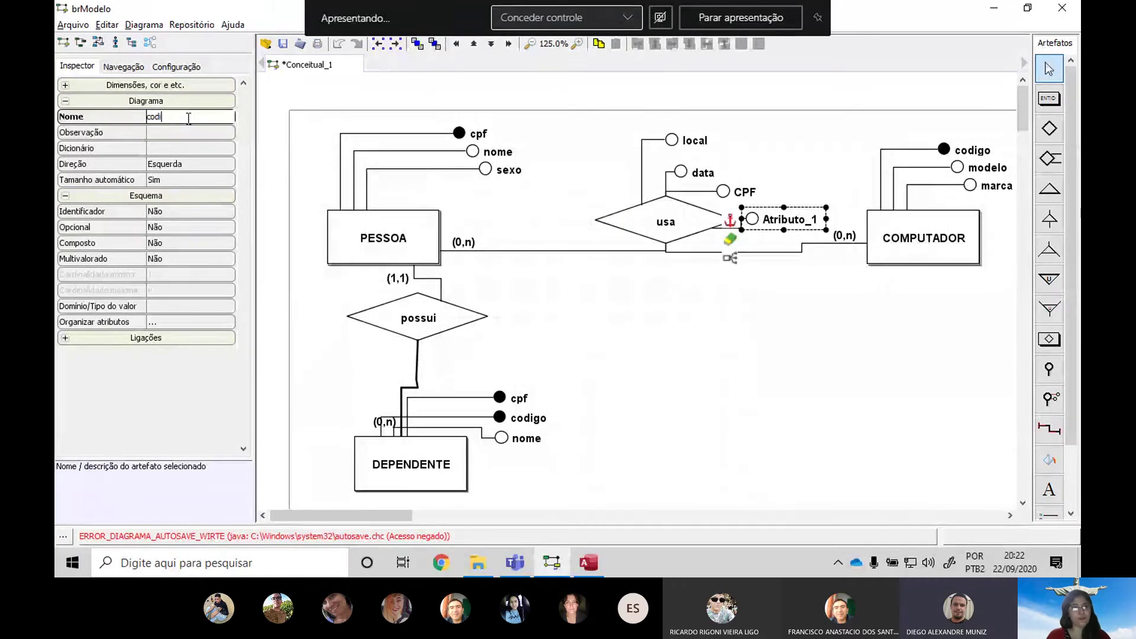
type("codigoC")
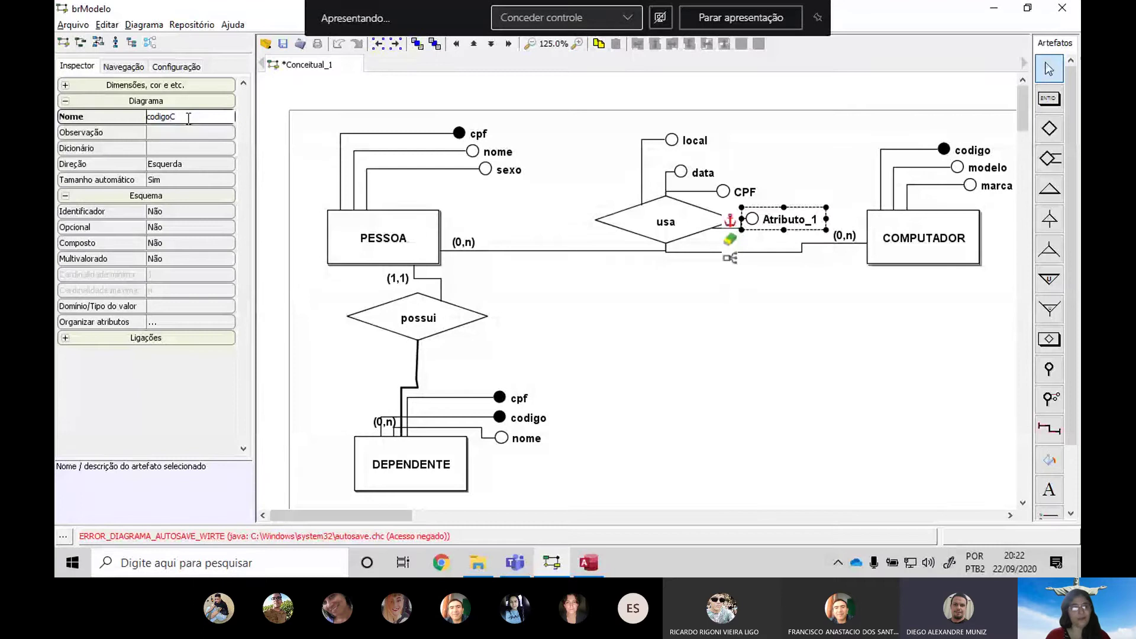
type("omputador")
key("Return")
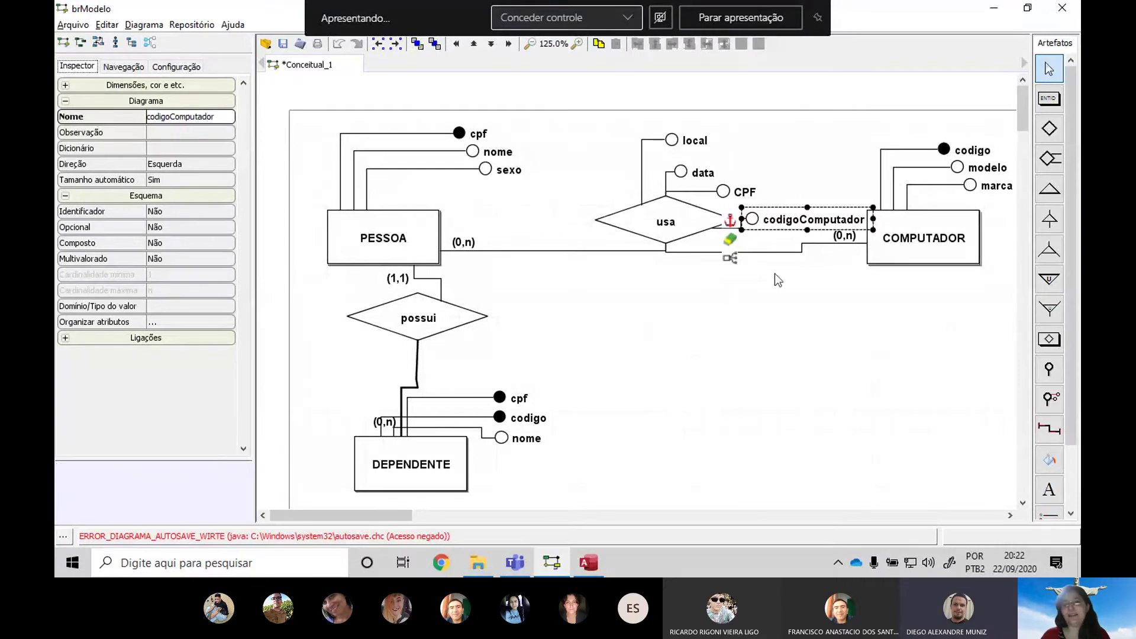
mouse_move(778, 220)
left_mouse_down()
mouse_move(778, 209)
mouse_move(766, 225)
left_mouse_up()
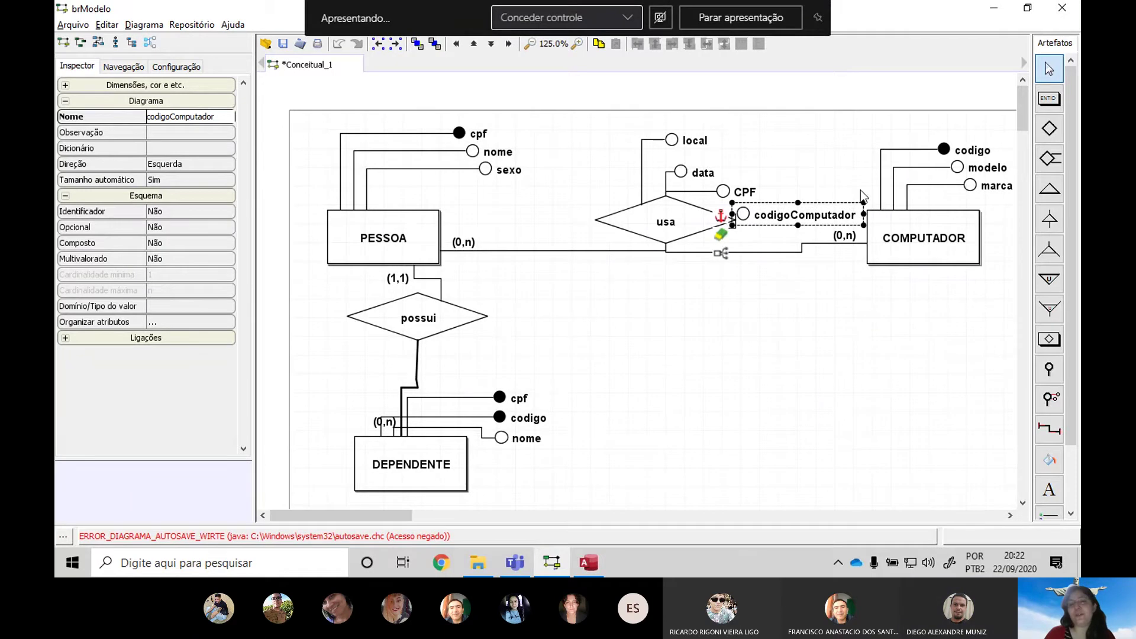
left_click(723, 193)
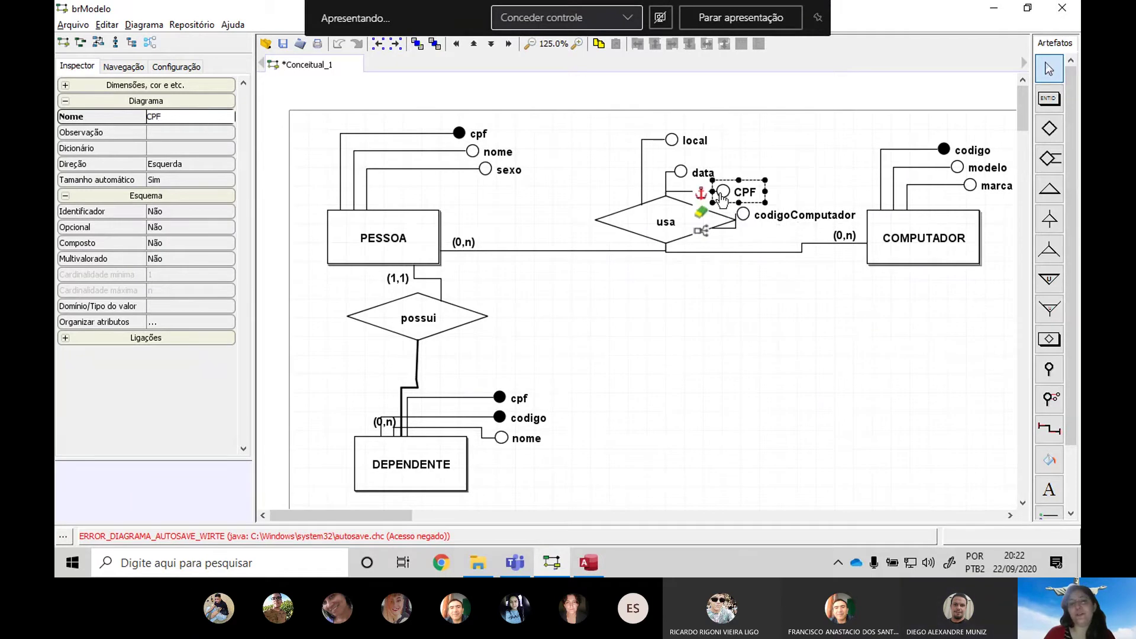
left_click(421, 224)
left_click(772, 220)
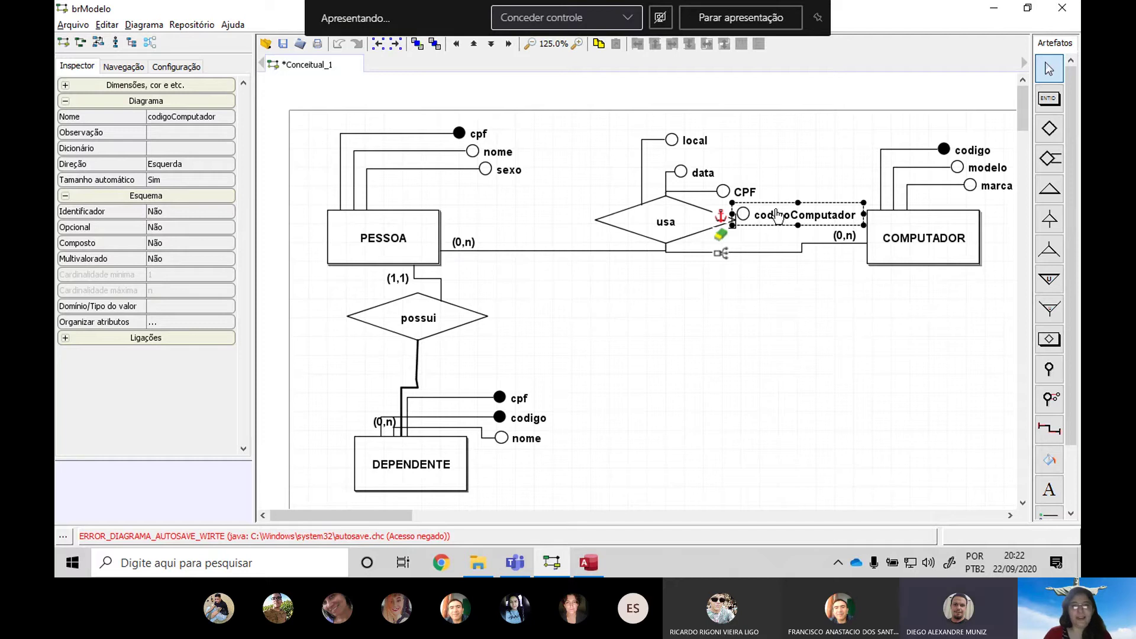
Mark codigoComputador and CPF as identifiers and realign codigoComputador beside usa
left_click(186, 211)
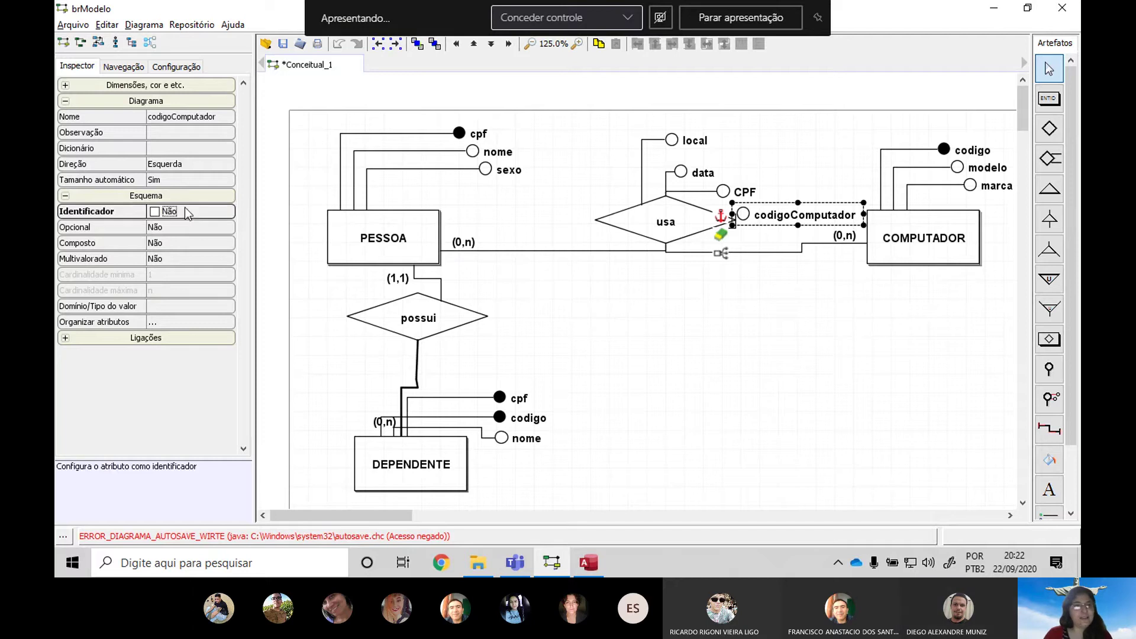
left_click(155, 212)
left_click(744, 192)
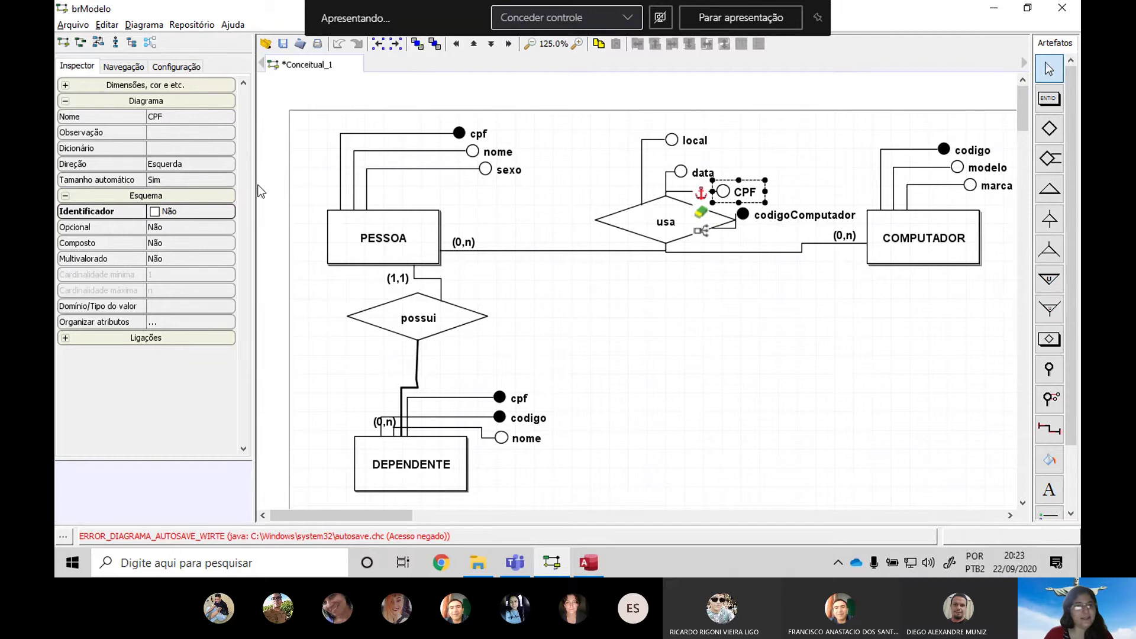
left_click(155, 212)
left_click(557, 283)
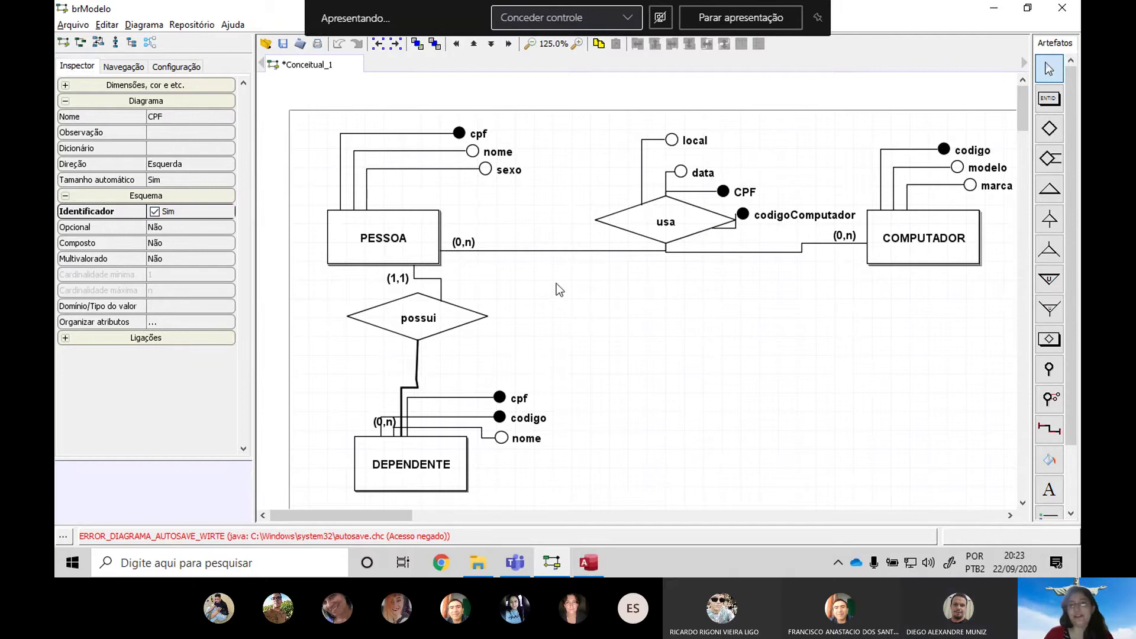
left_click_drag(769, 215, 782, 216)
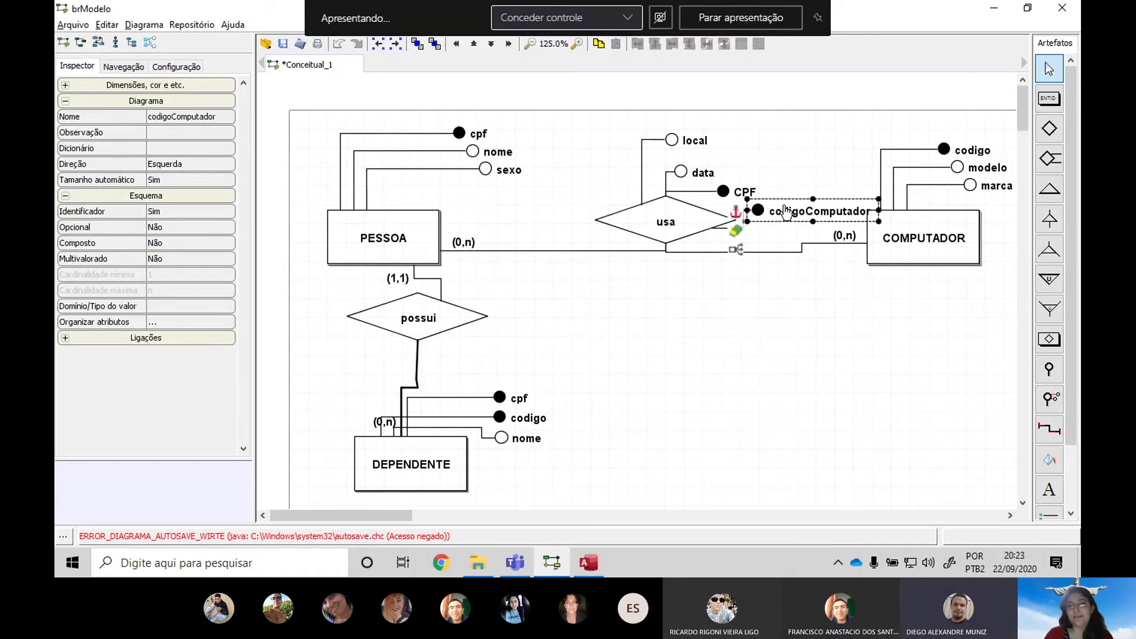
left_click(751, 289)
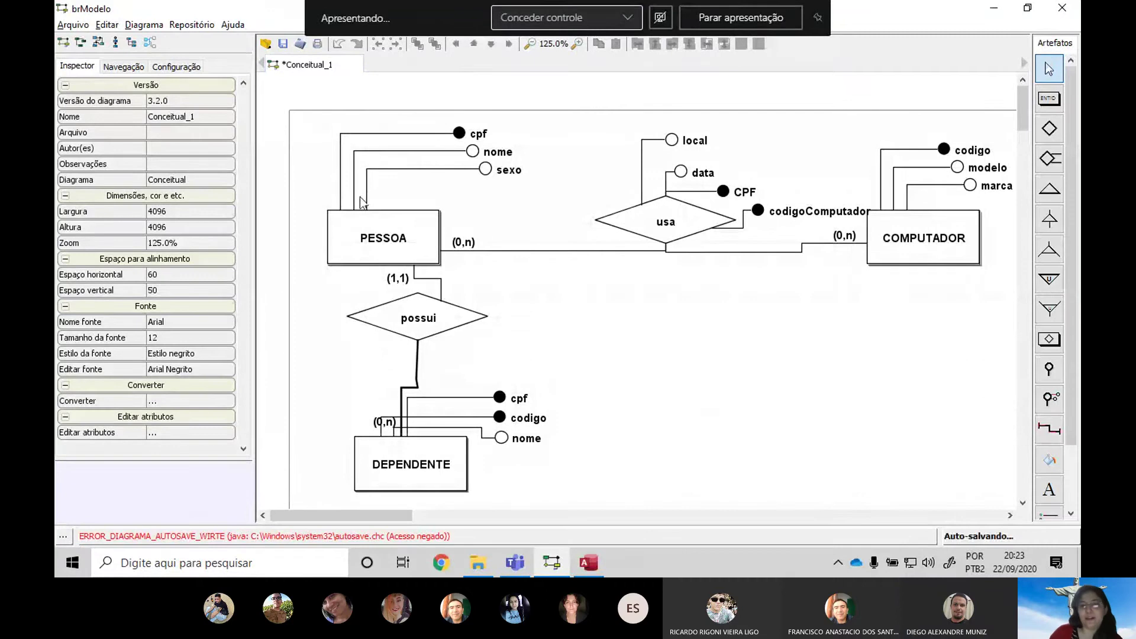
Select PESSOA, CPF and COMPUTADOR on the diagram to check the result
left_click(376, 245)
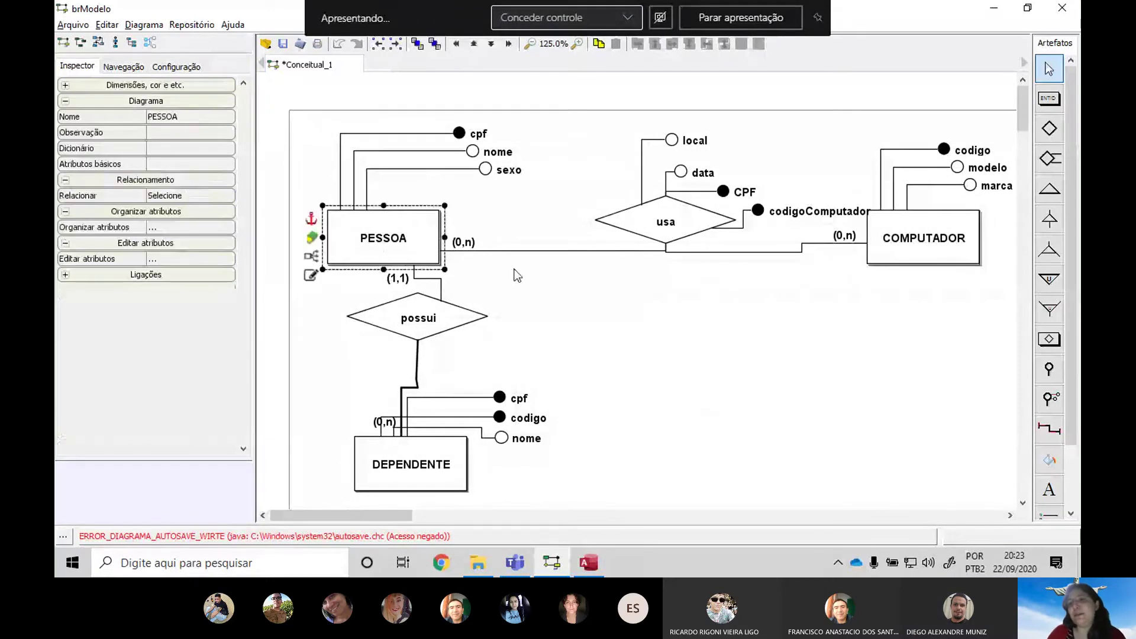
left_click(723, 191)
left_click(936, 254)
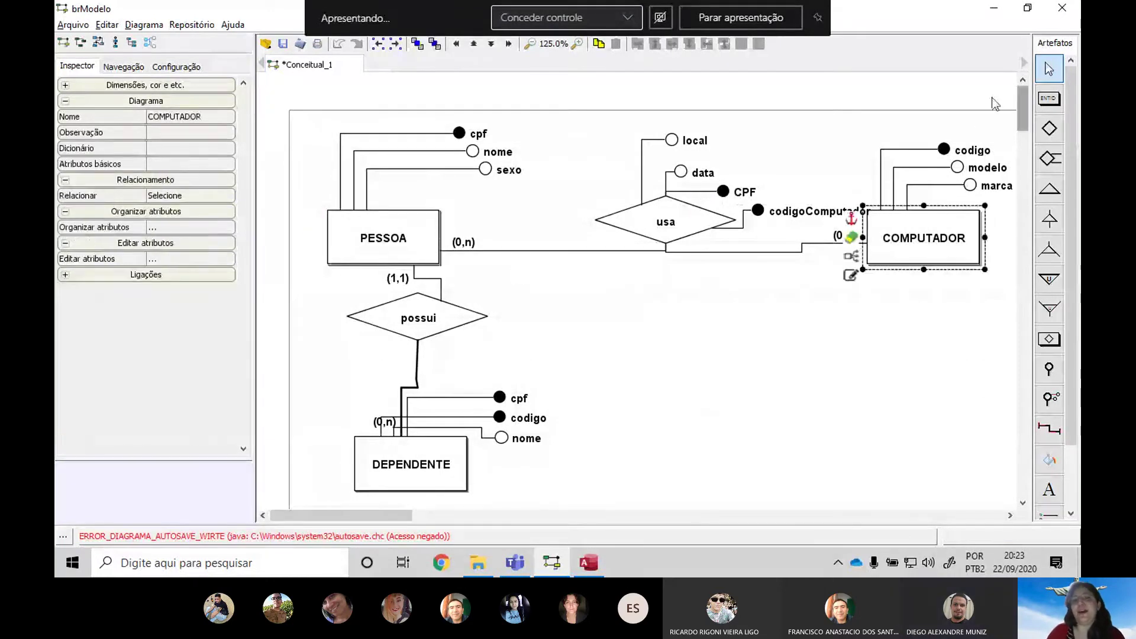
left_click(987, 157)
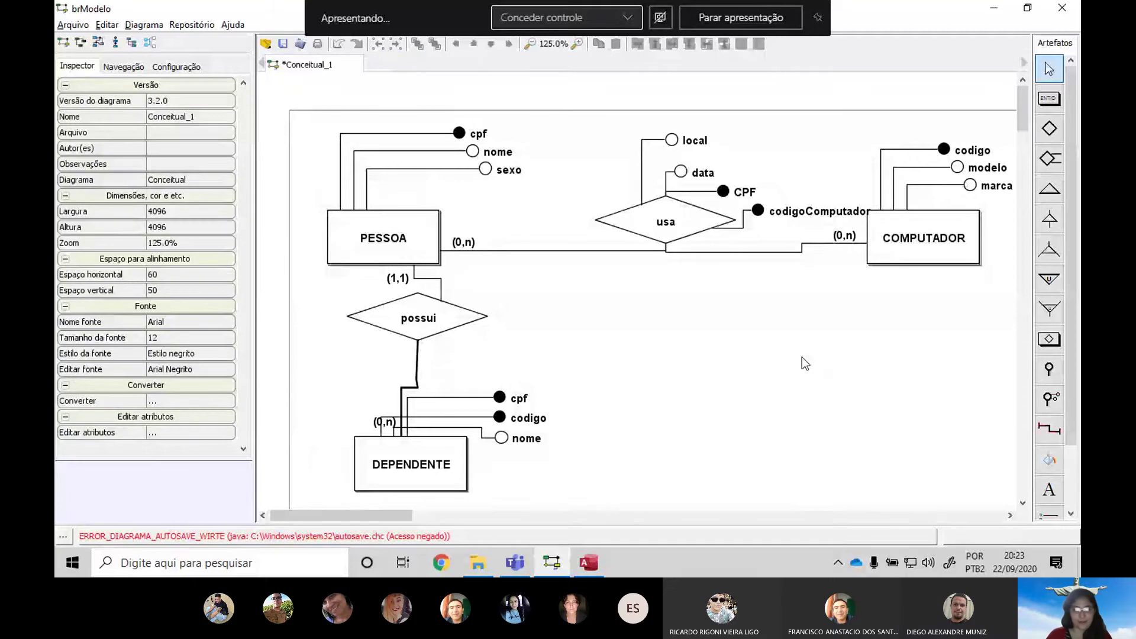
left_click(521, 568)
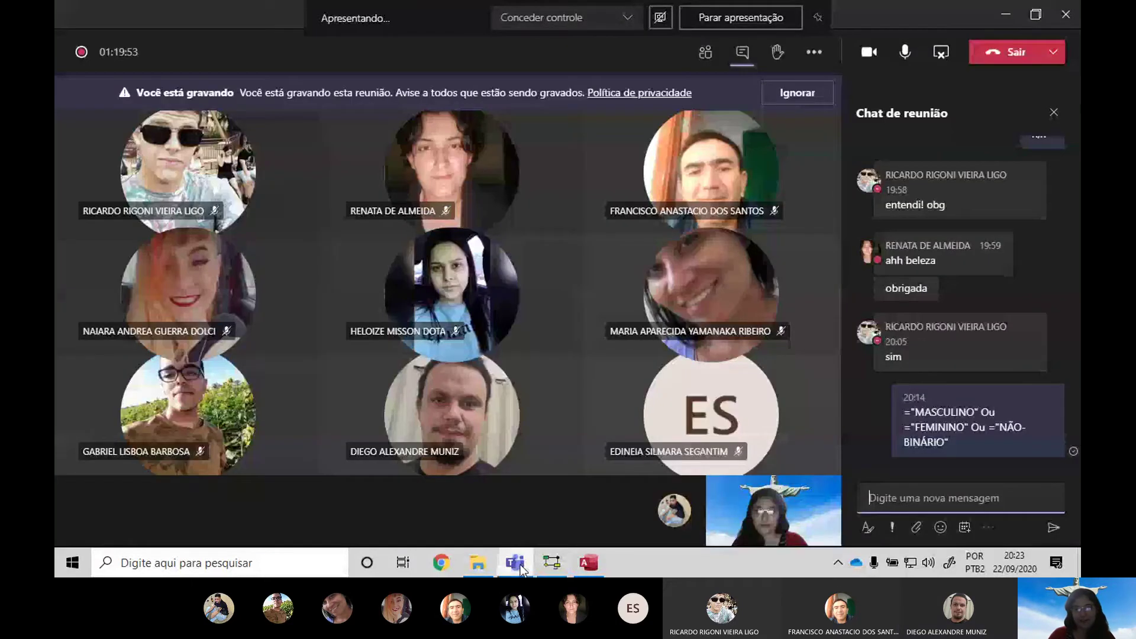
Paste the ER diagram screenshot into a new post in the Geral channel
left_click(838, 563)
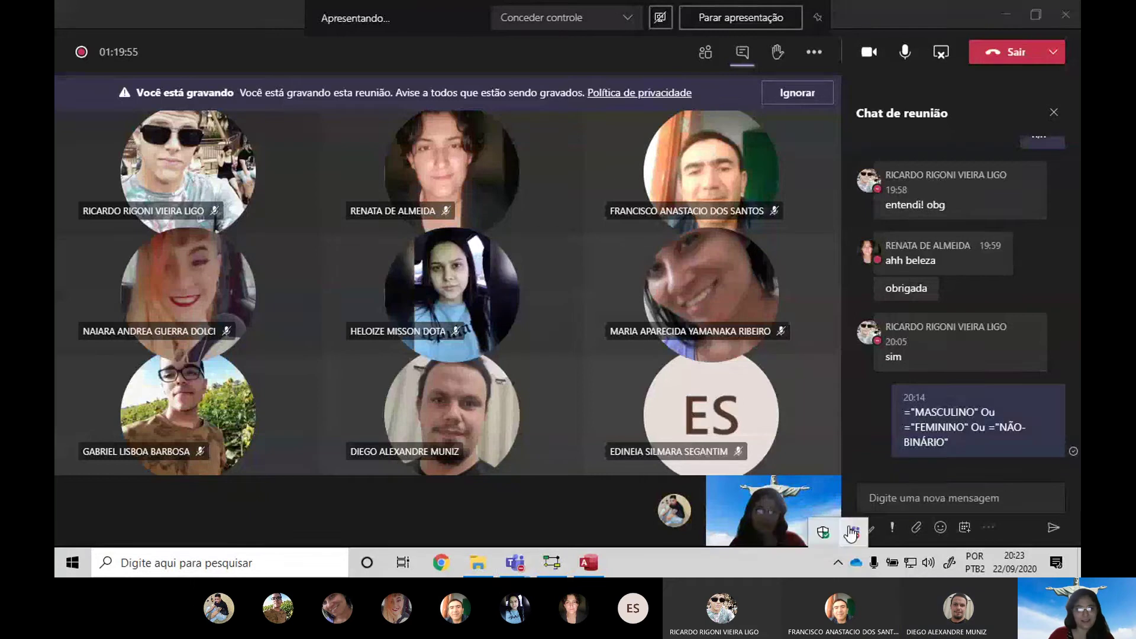
left_click(851, 533)
left_click(574, 501)
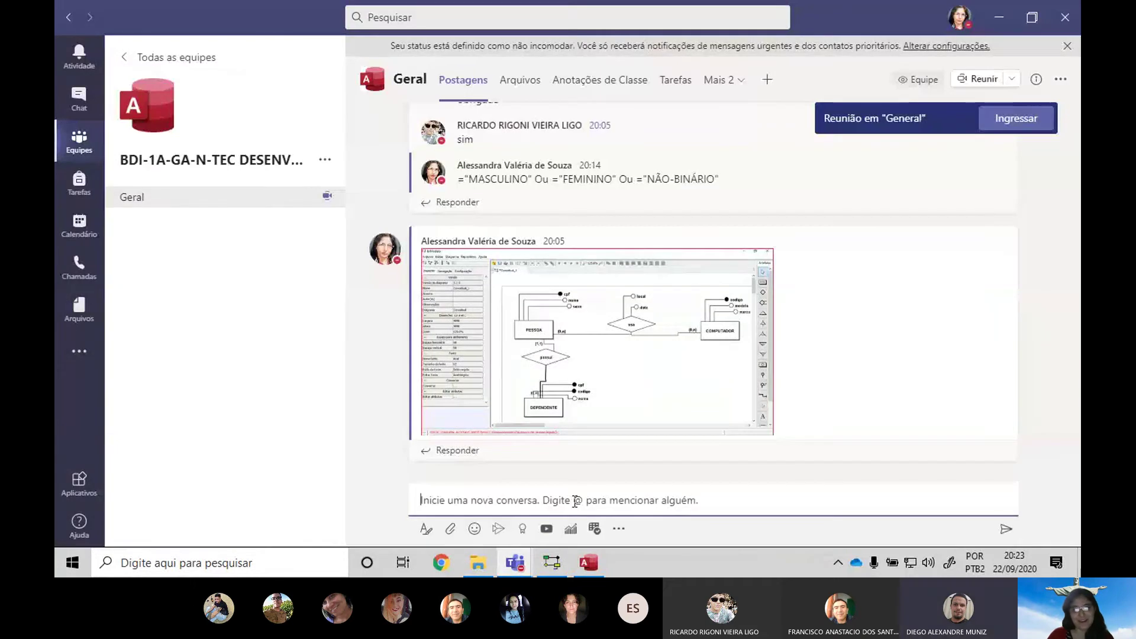
key("ctrl+v")
left_click(1013, 532)
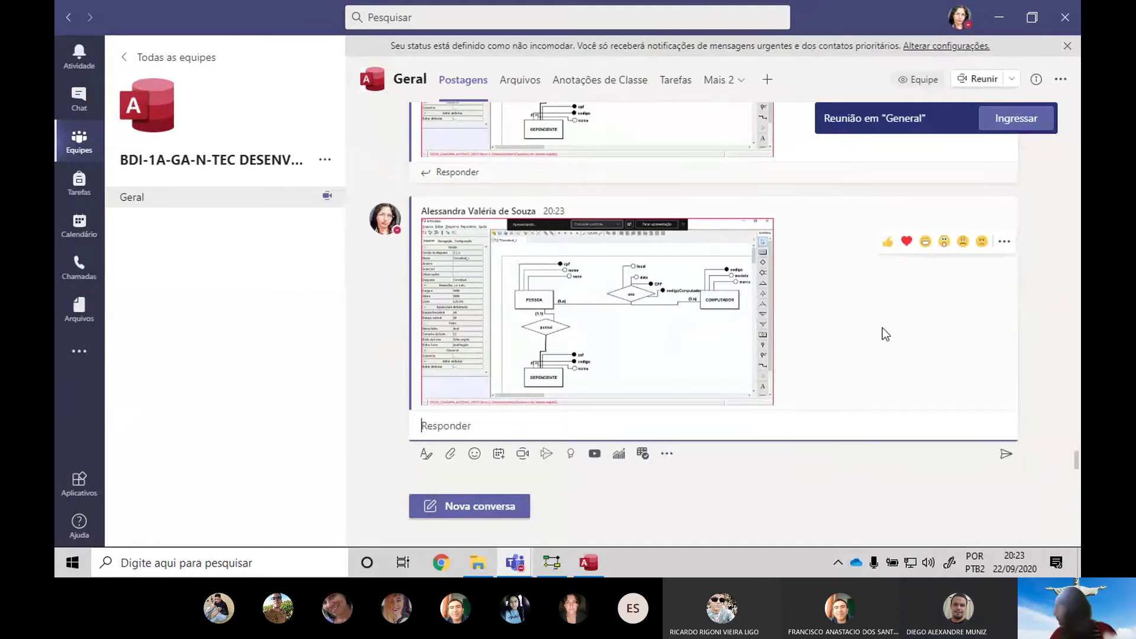
Switch through the open windows back to the Access database
key("alt+Tab")
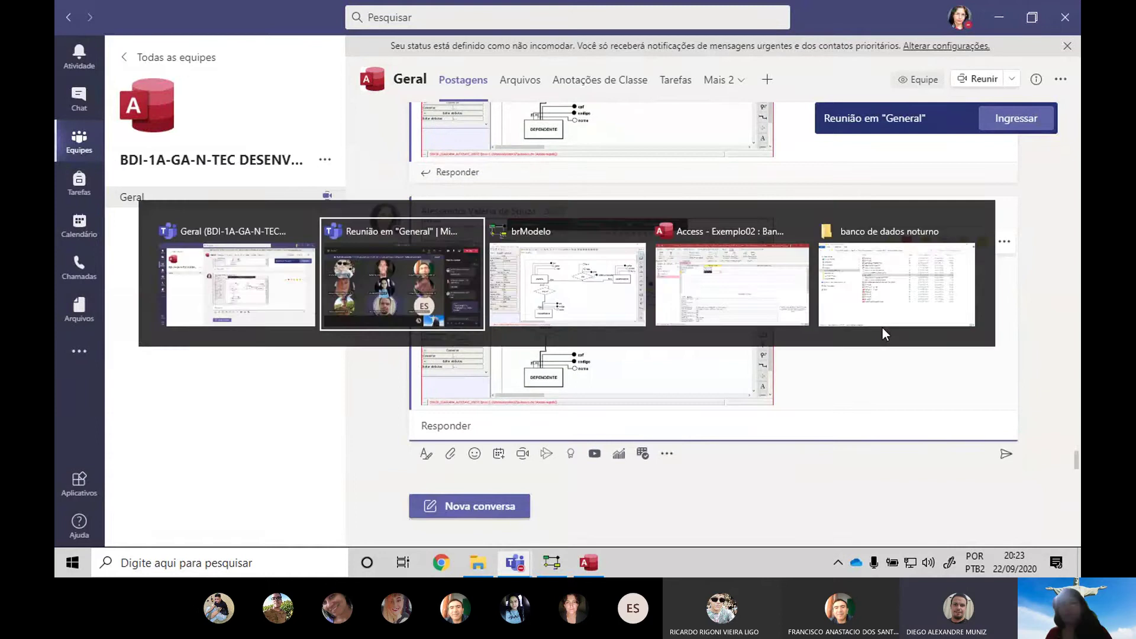
key("alt+Tab")
key("Tab")
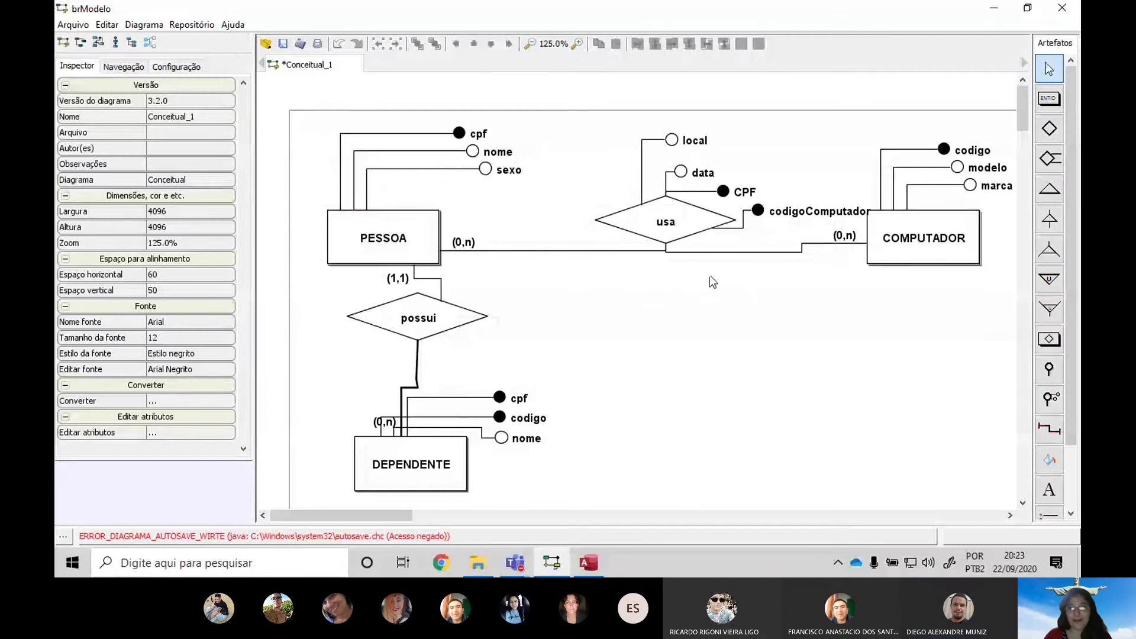
key("alt")
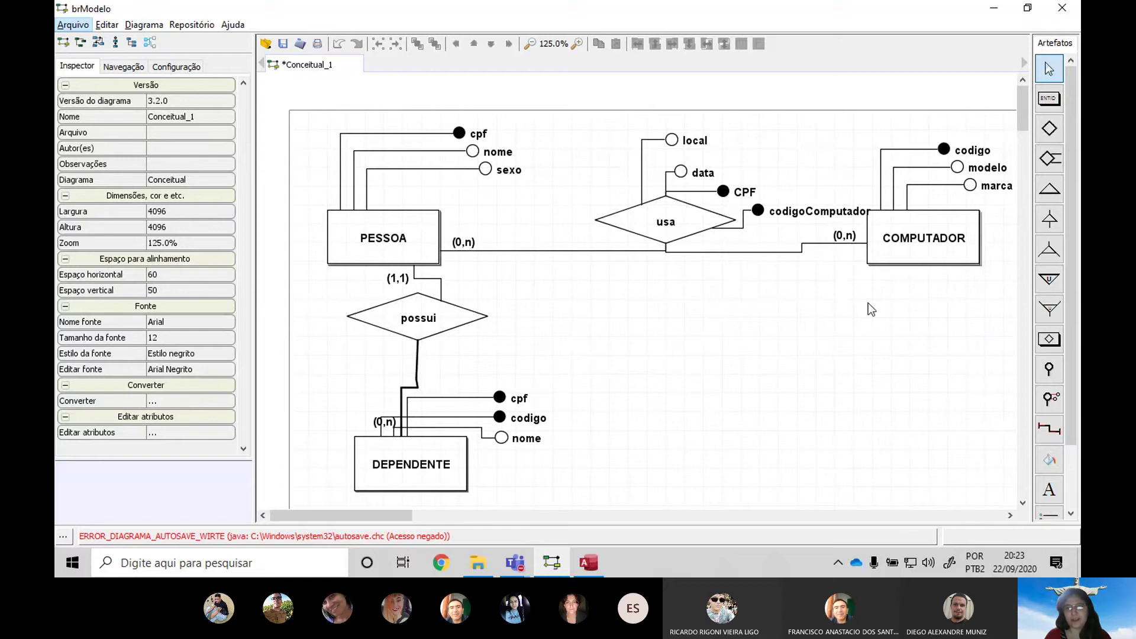
key("alt")
key("alt+Tab")
key("alt+Tab")
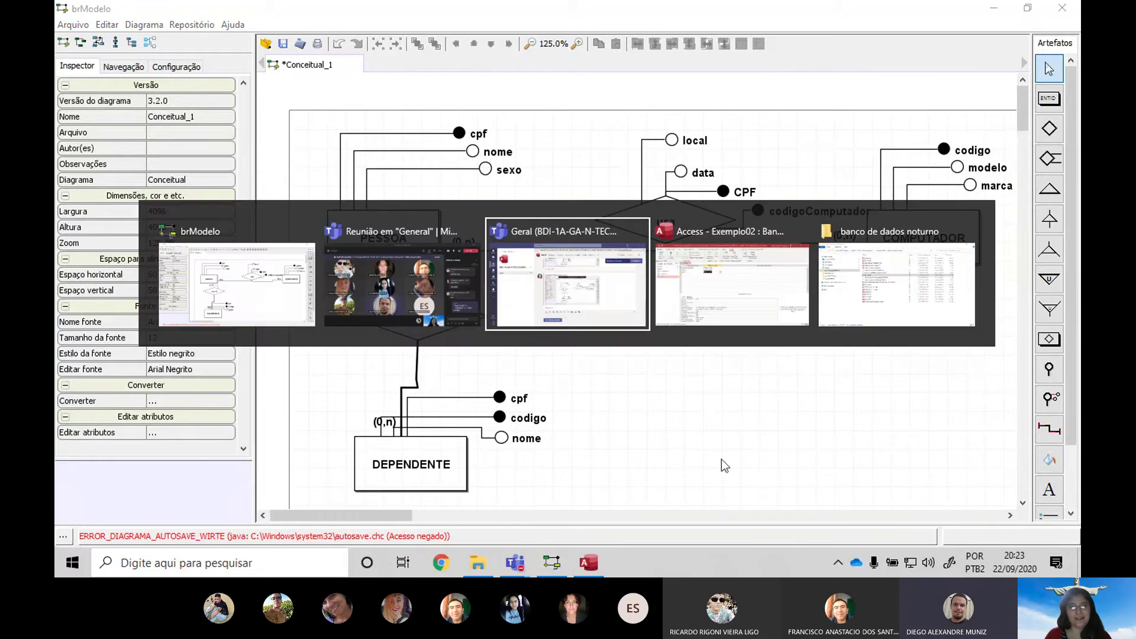
key("alt+Tab")
key("alt+Tab")
key("alt+Tab")
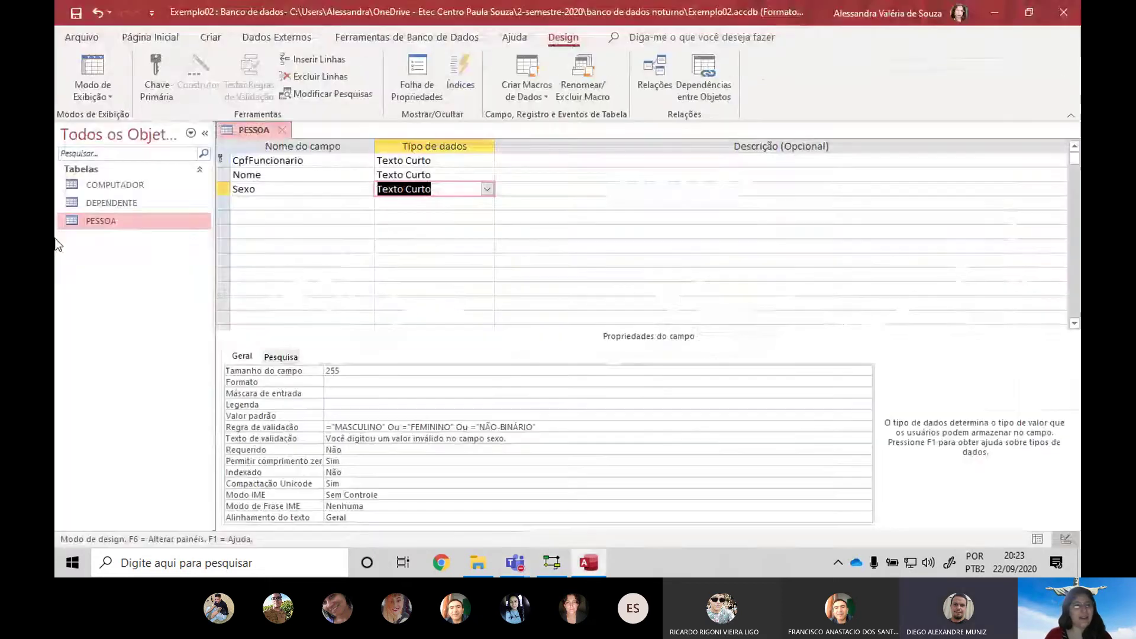
Save and close the PESSOA design, then start a new table in design view
left_click(282, 130)
left_click(511, 322)
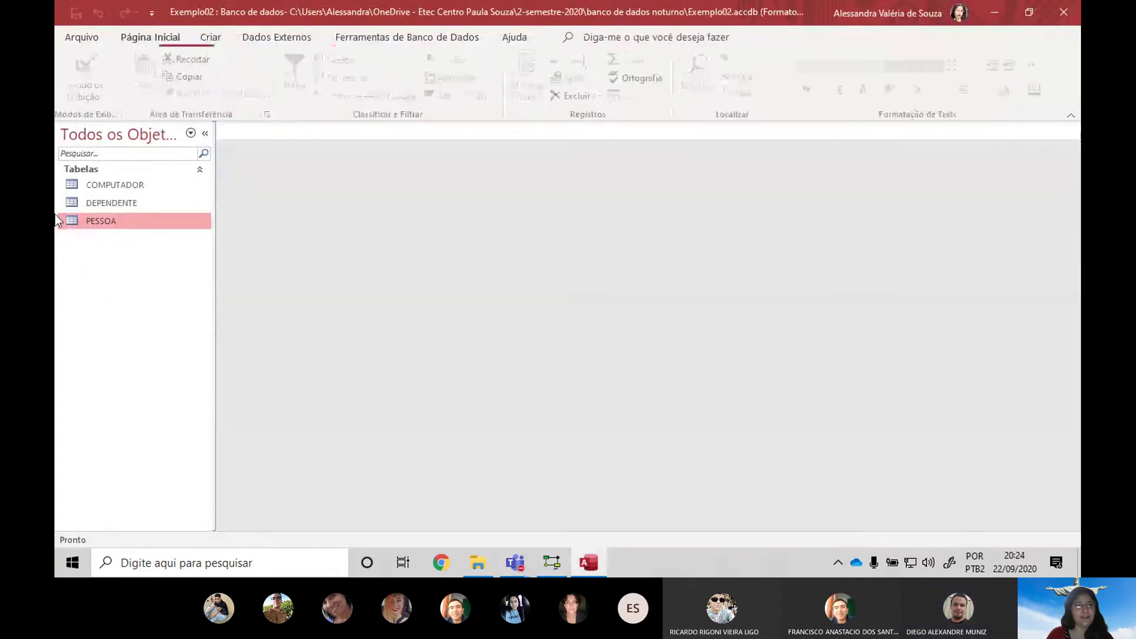
left_click_drag(212, 310, 231, 313)
left_click(210, 35)
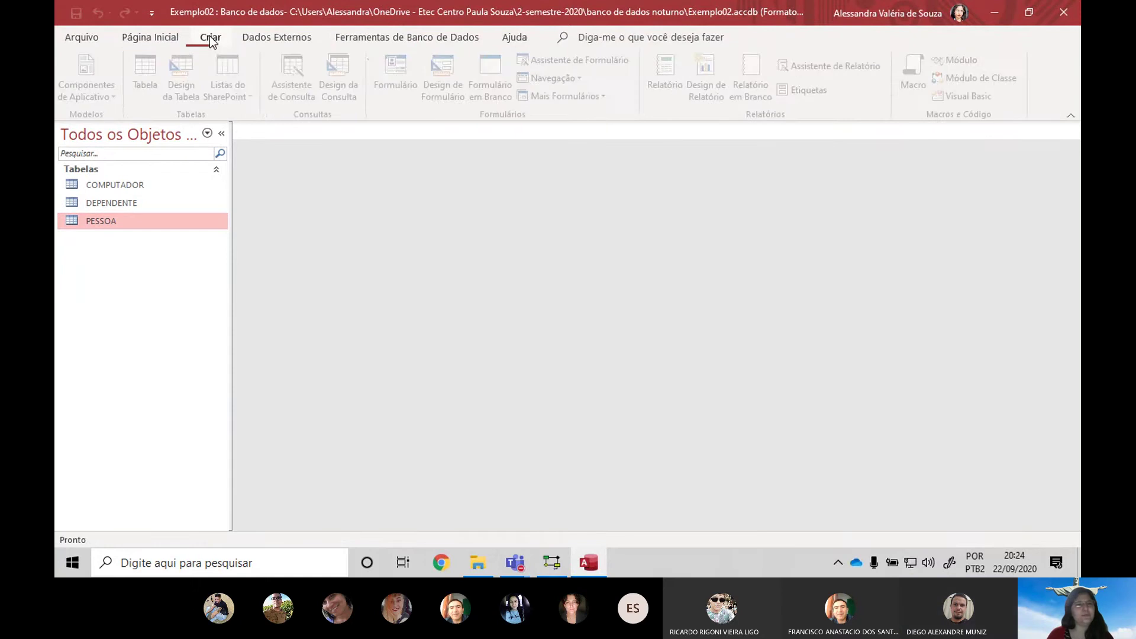
left_click(181, 71)
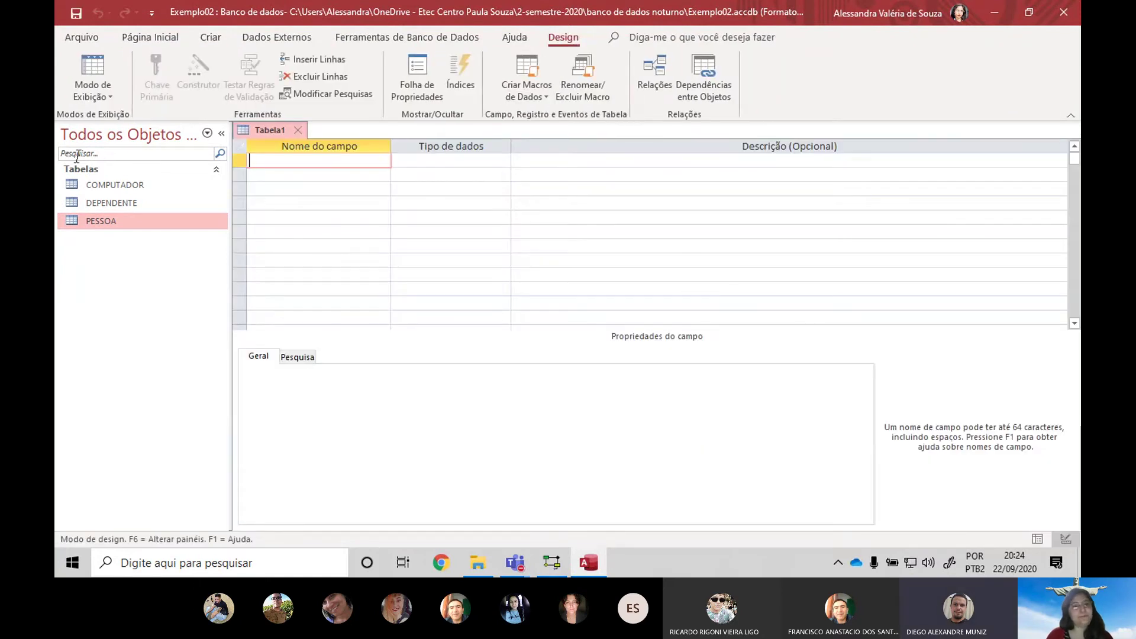
Define the new table's fields CPF and CodigoComputador as short text
left_click(515, 562)
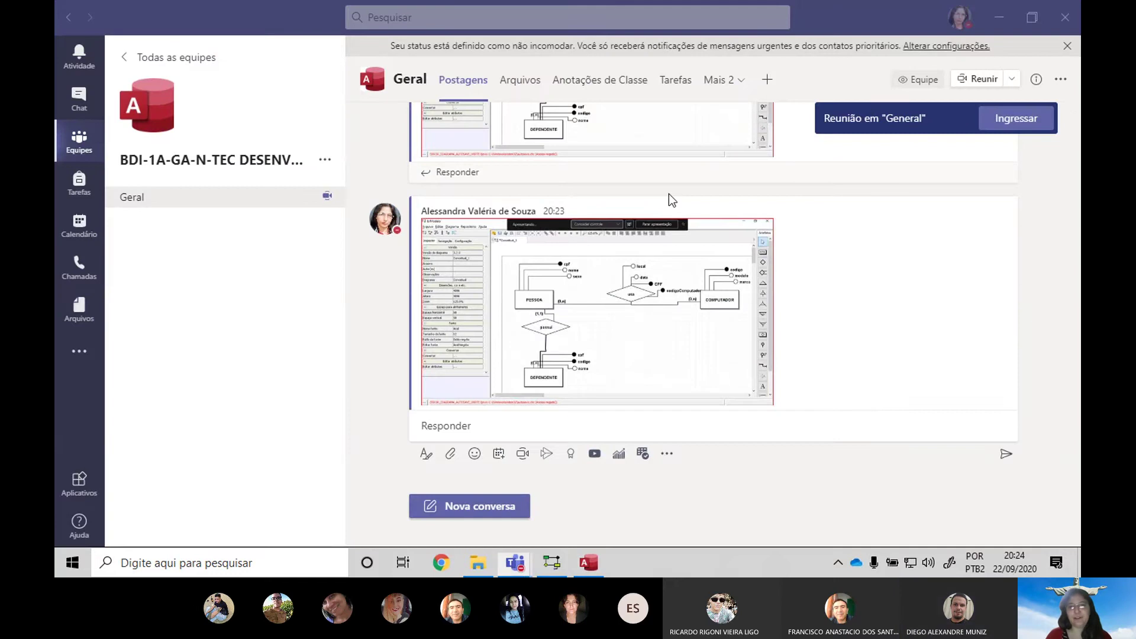
key("alt+Tab")
key("alt+Tab")
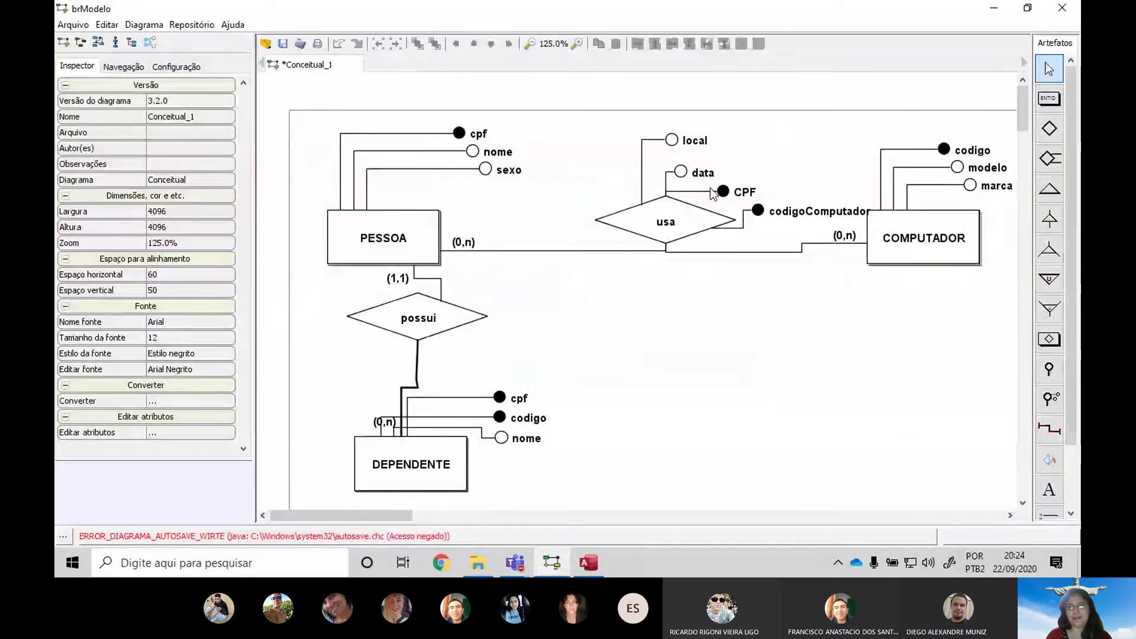
key("alt+Tab")
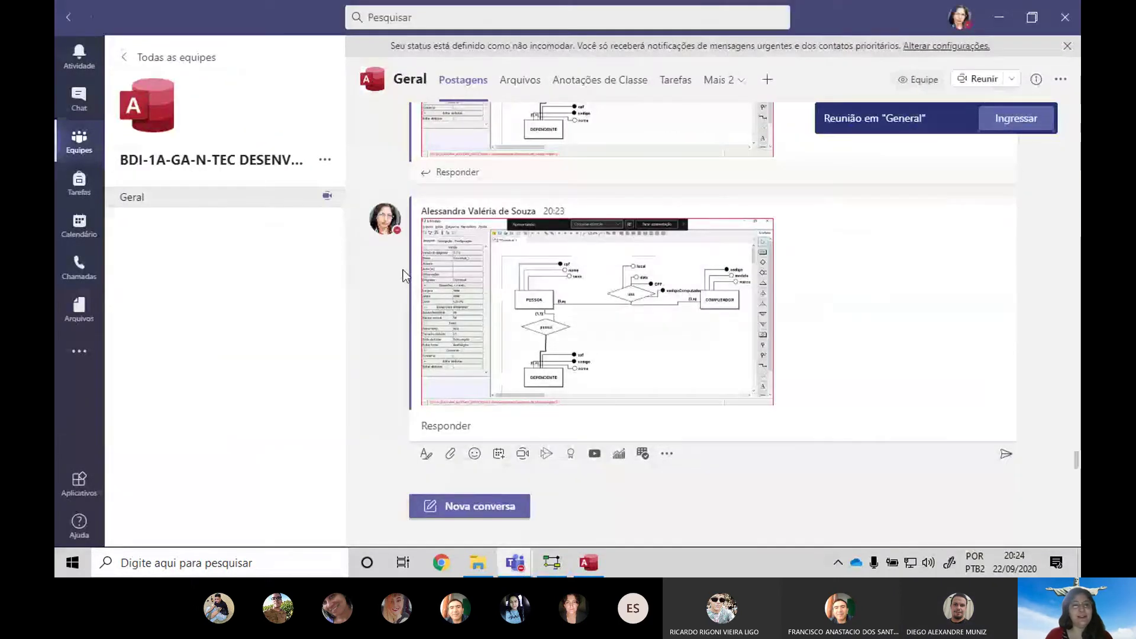
key("alt+Tab")
key("alt+Tab")
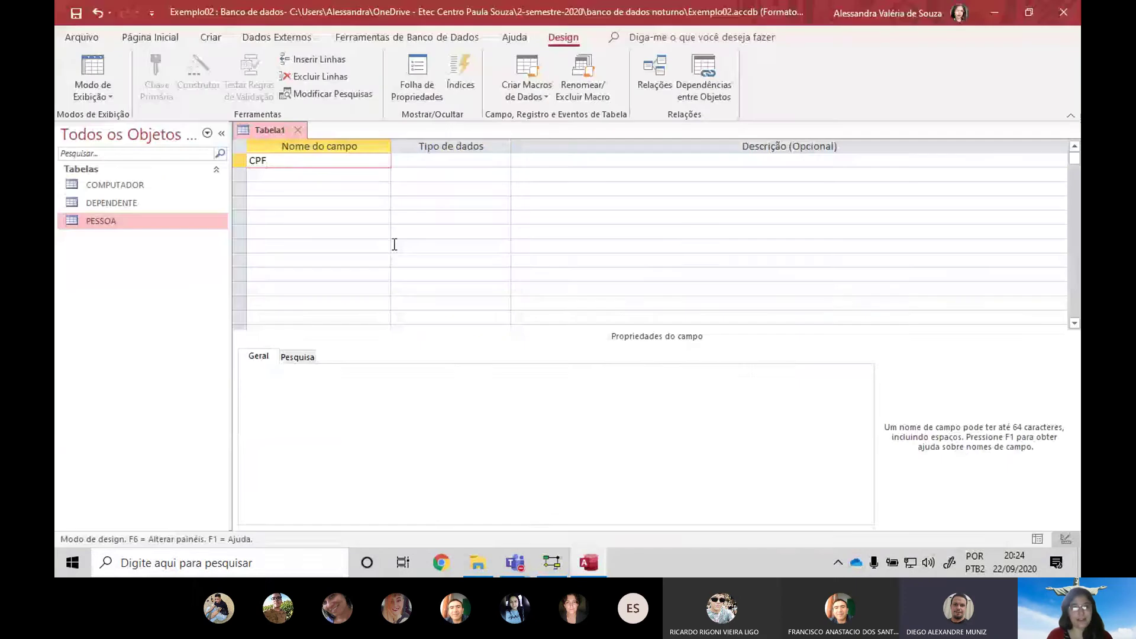
key("Tab")
key("Tab")
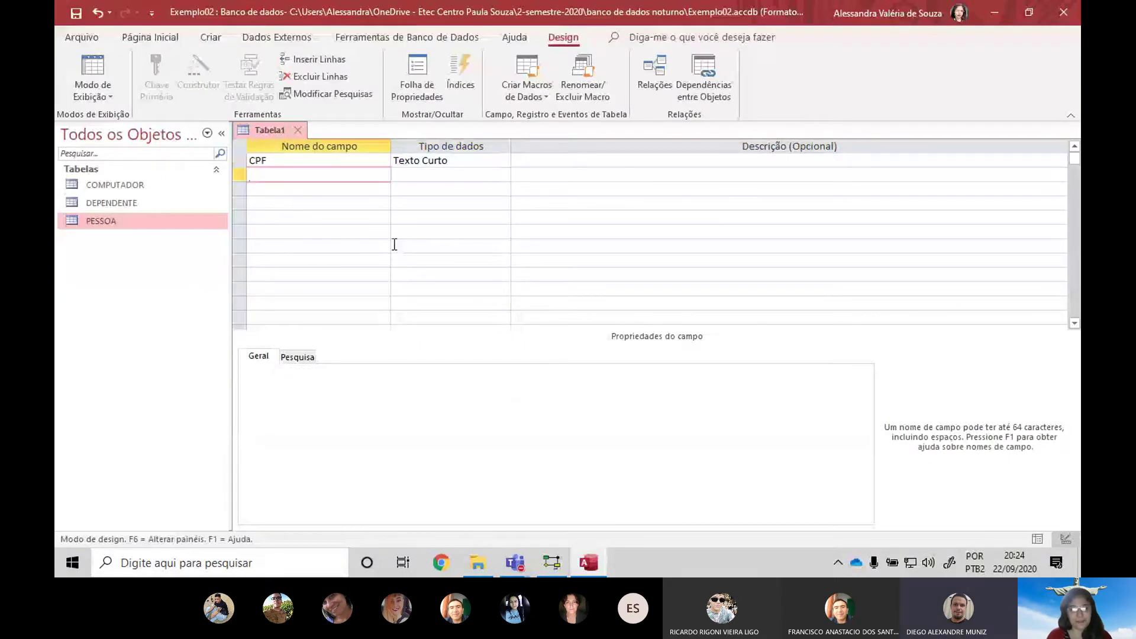
type("CodigoComputador")
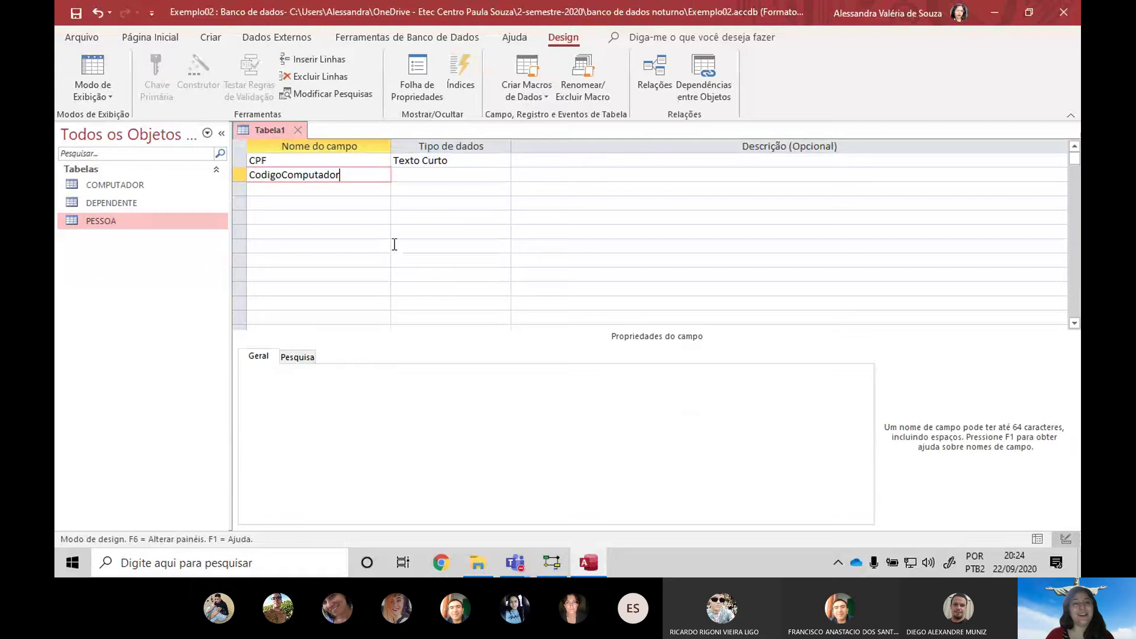
key("Tab")
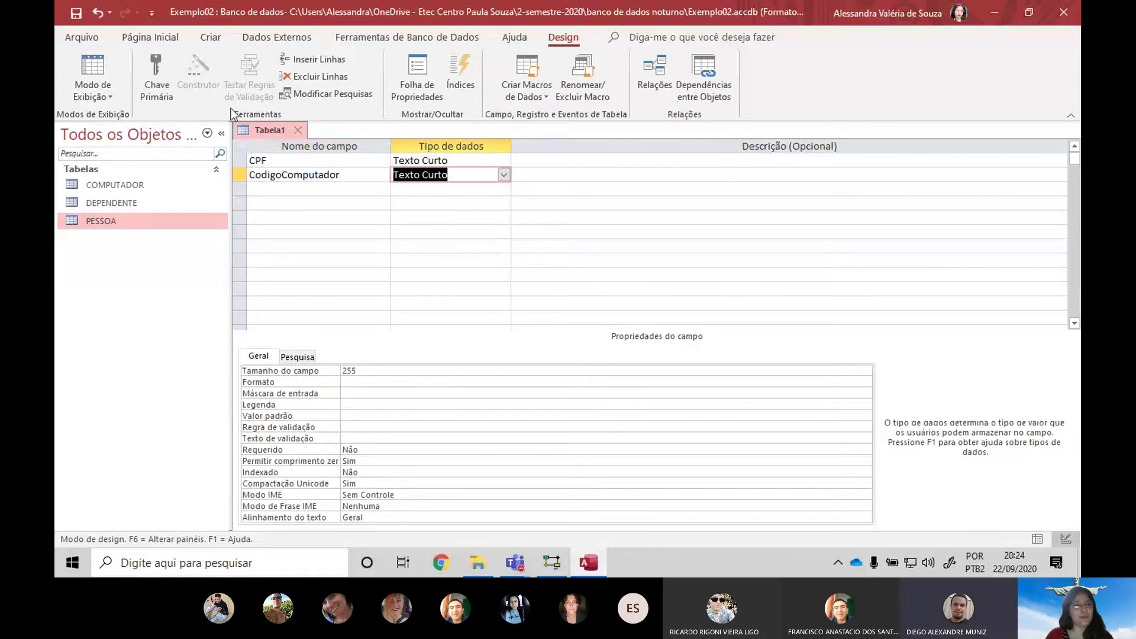
Check COMPUTADOR's field types and set CodigoComputador's data type to Número
left_click(122, 185)
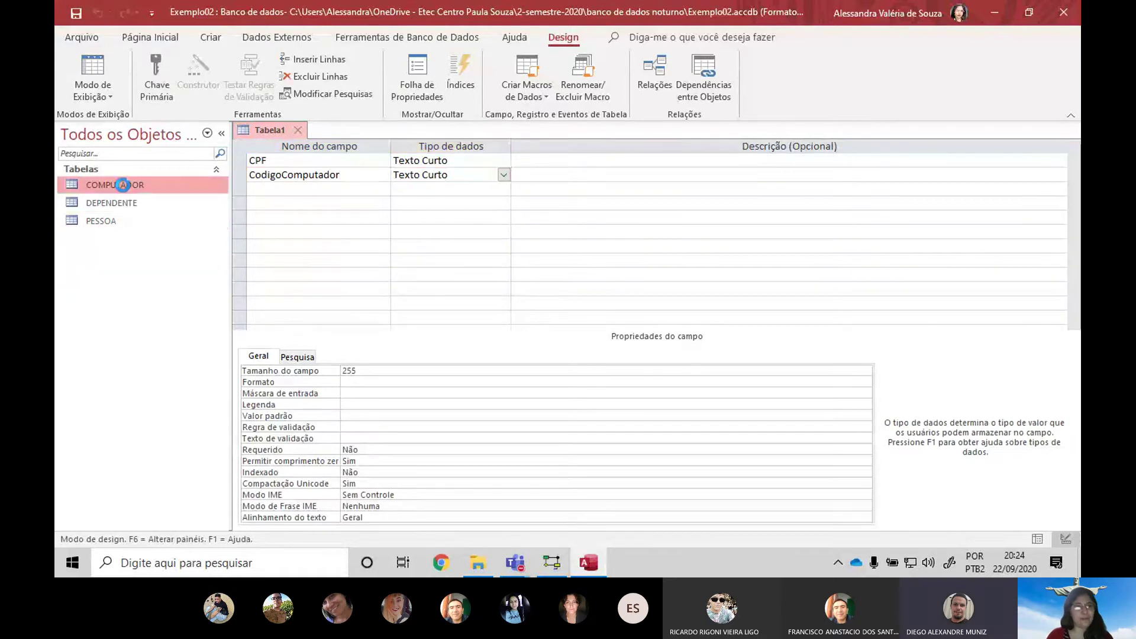
double_click(123, 185)
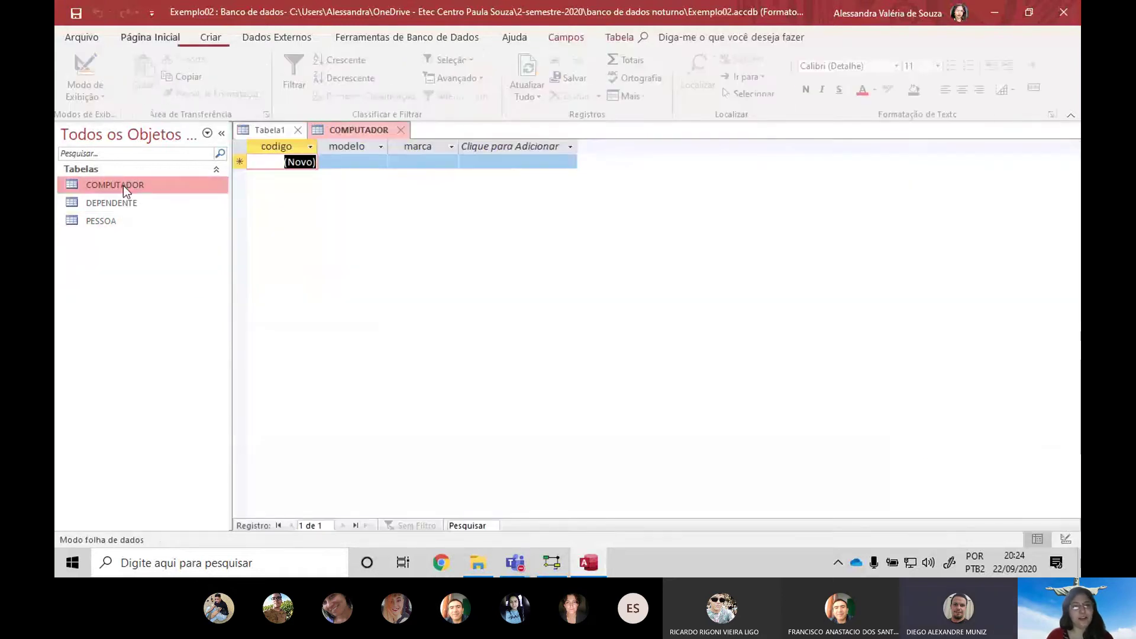
left_click(89, 66)
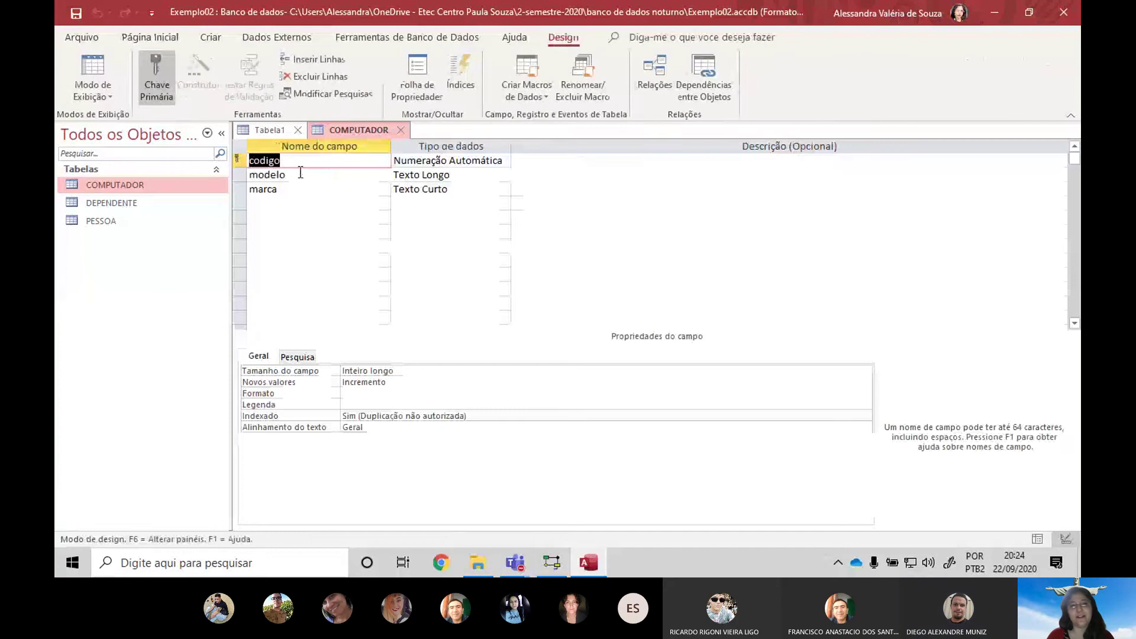
left_click(403, 128)
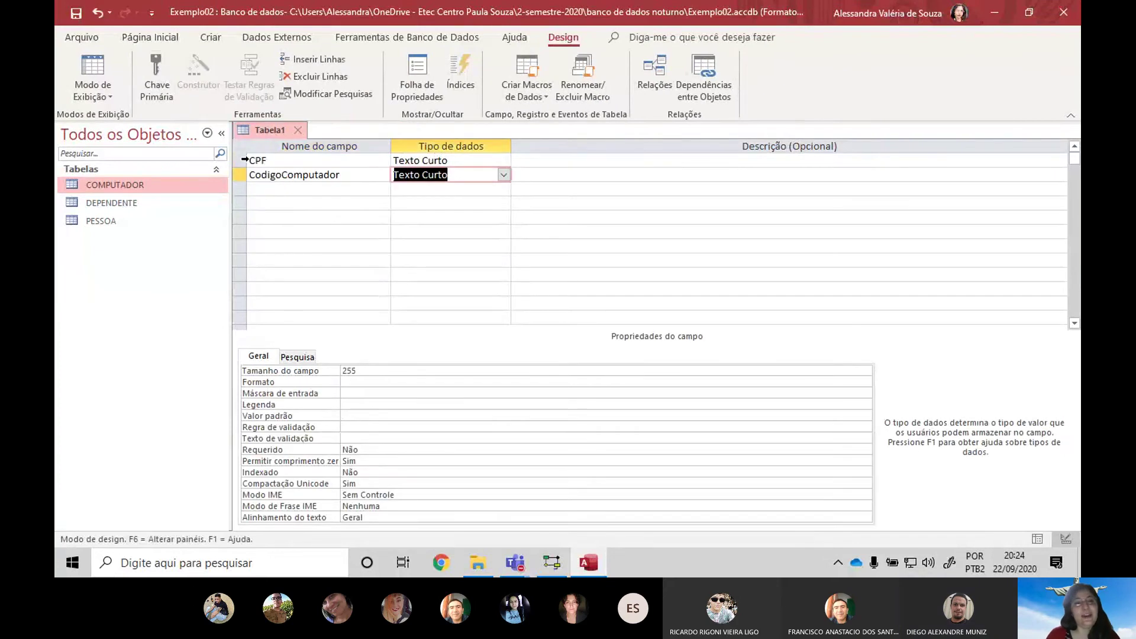
left_click(504, 175)
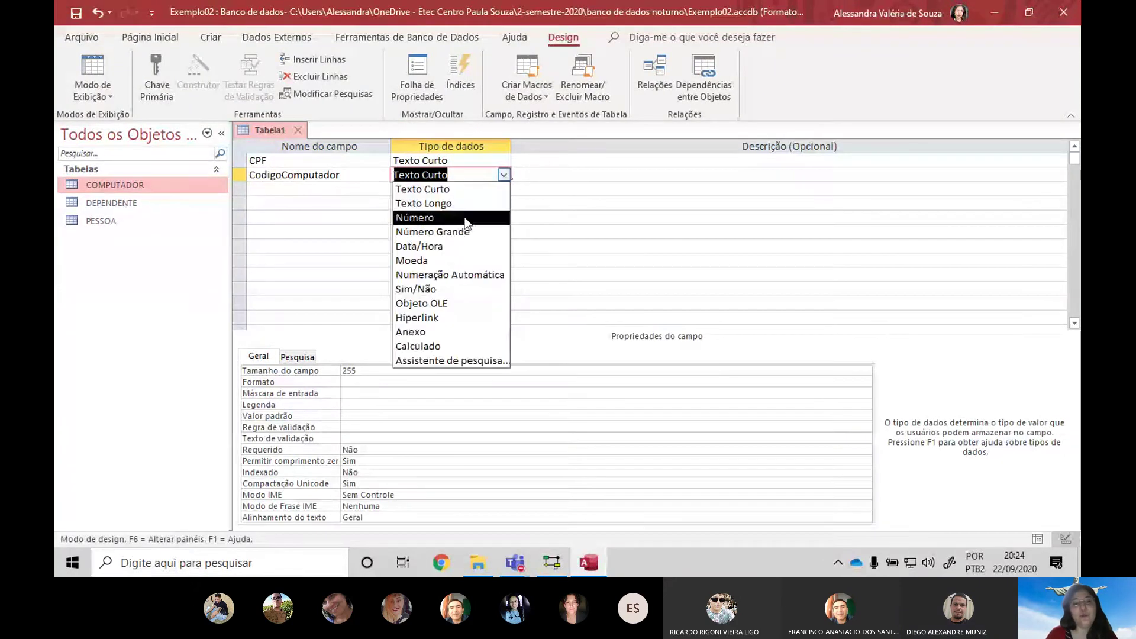
left_click(444, 219)
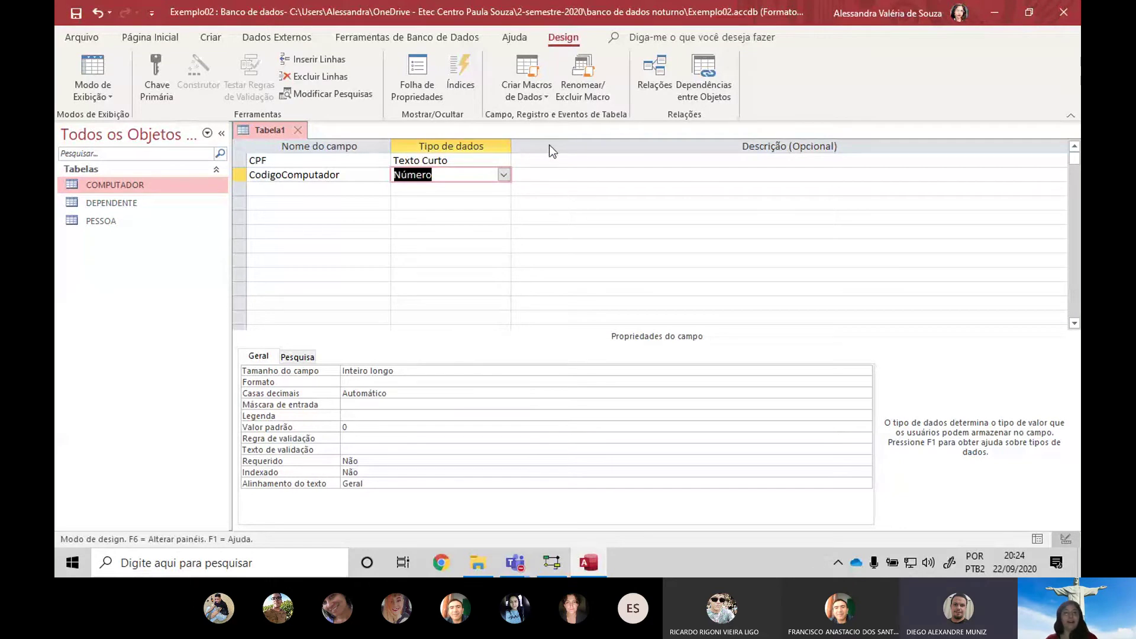
Make CPF and CodigoComputador a combined primary key and begin a DataUtilização field
left_click_drag(378, 176, 212, 160)
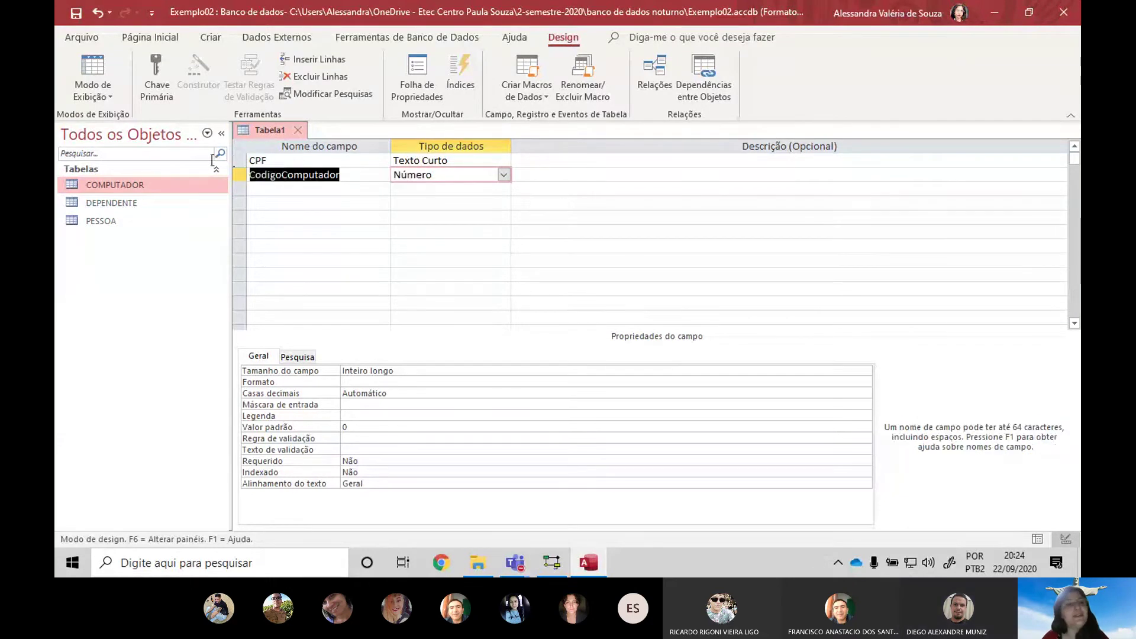
left_click(210, 184)
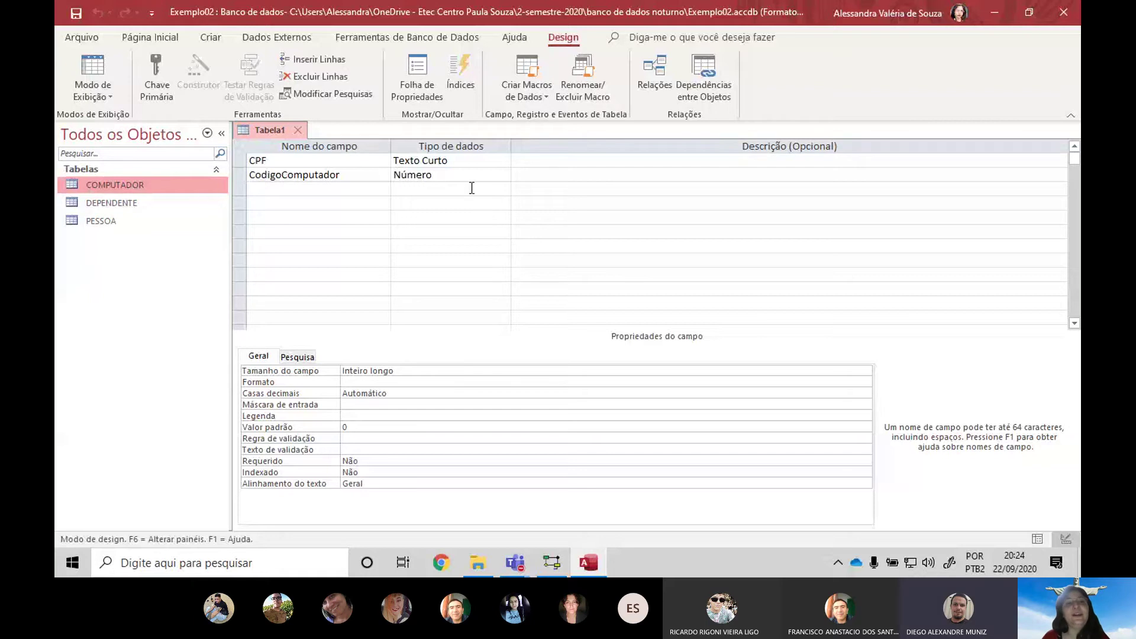
left_click(447, 177)
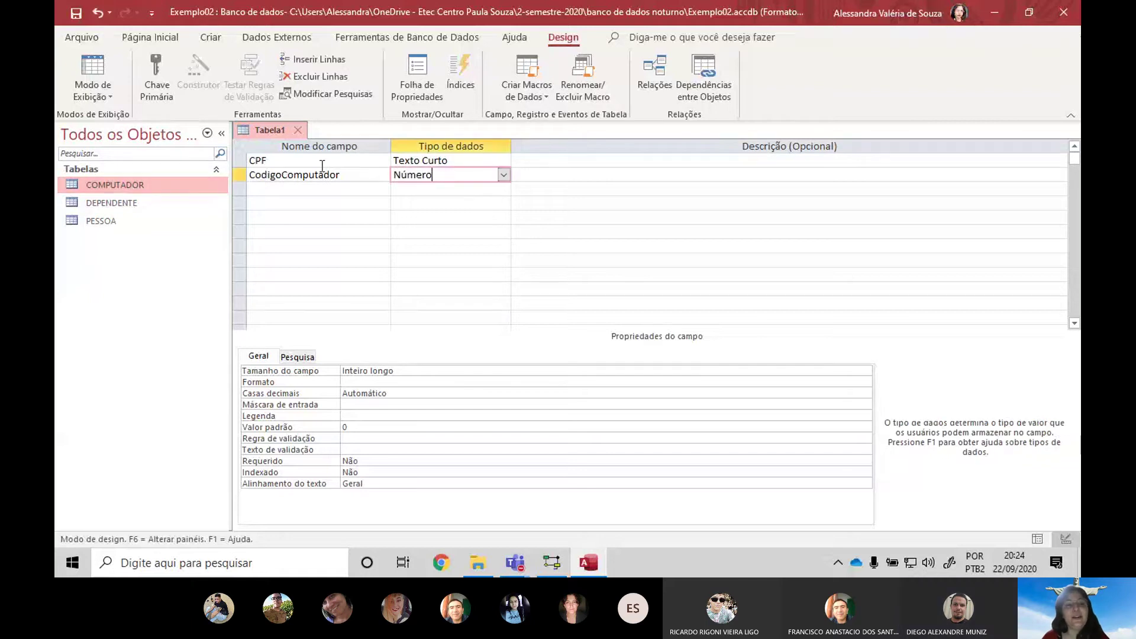
left_click(243, 173)
left_click(91, 183)
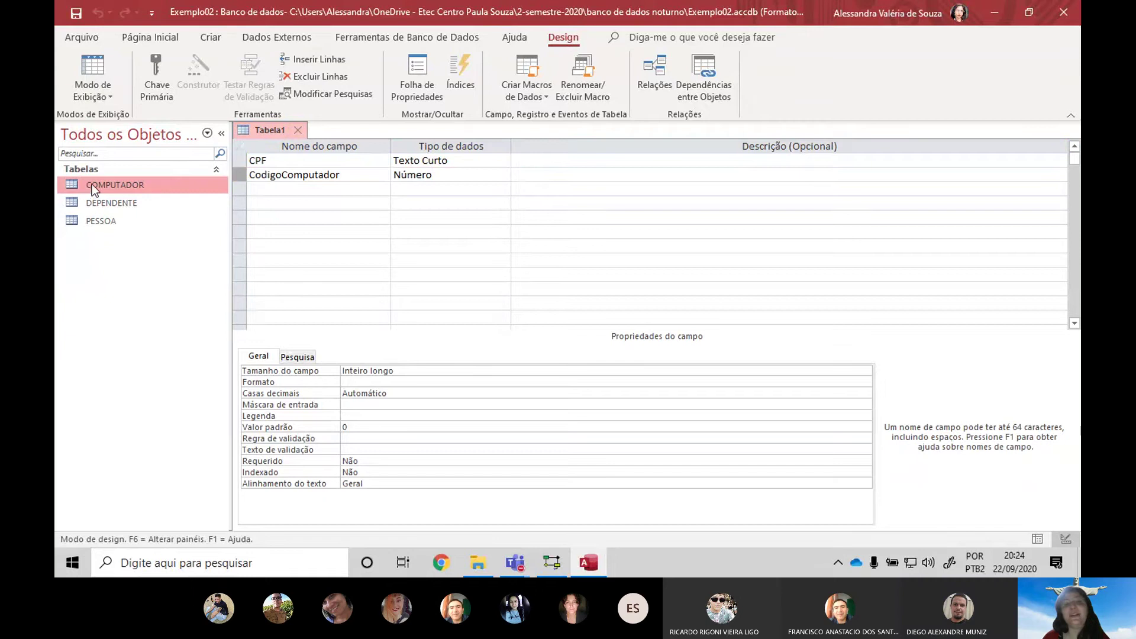
double_click(129, 184)
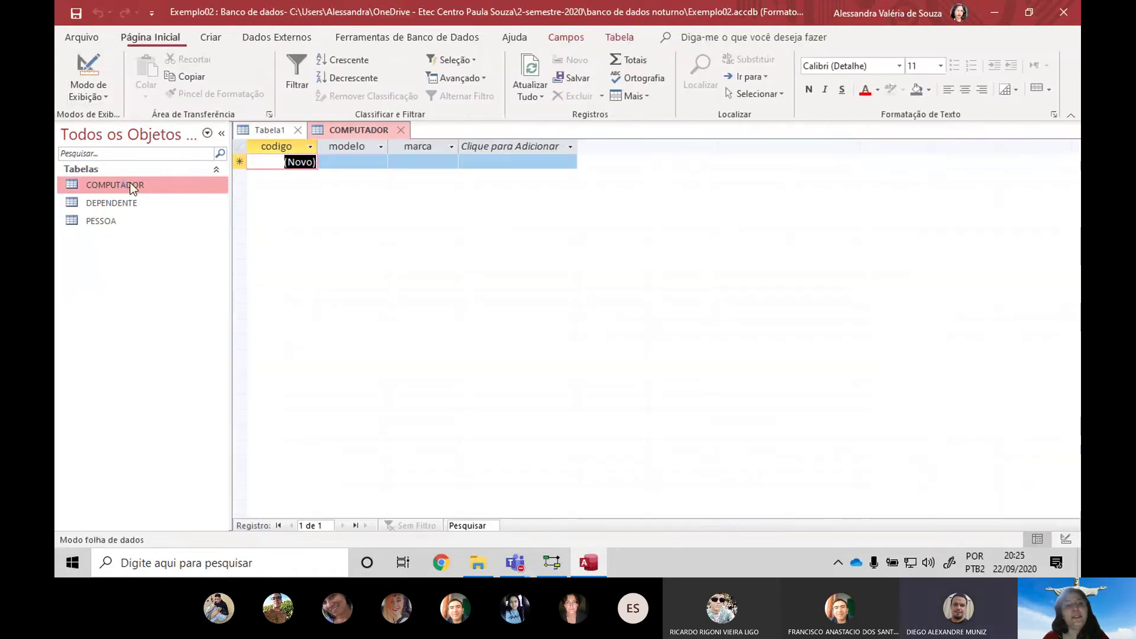
left_click(89, 74)
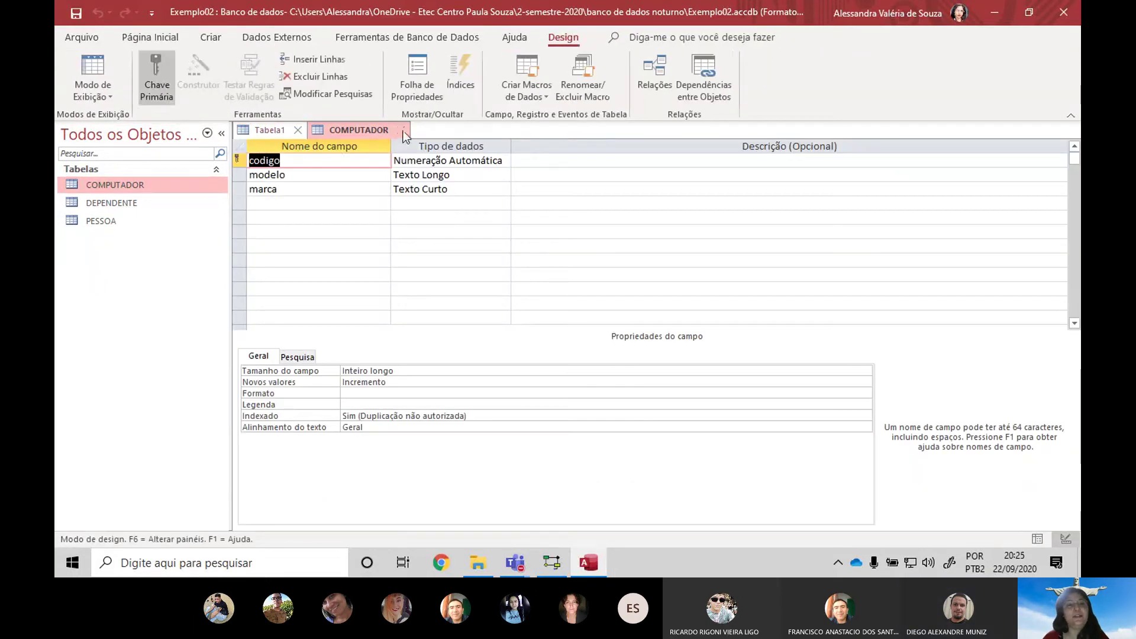
left_click(400, 129)
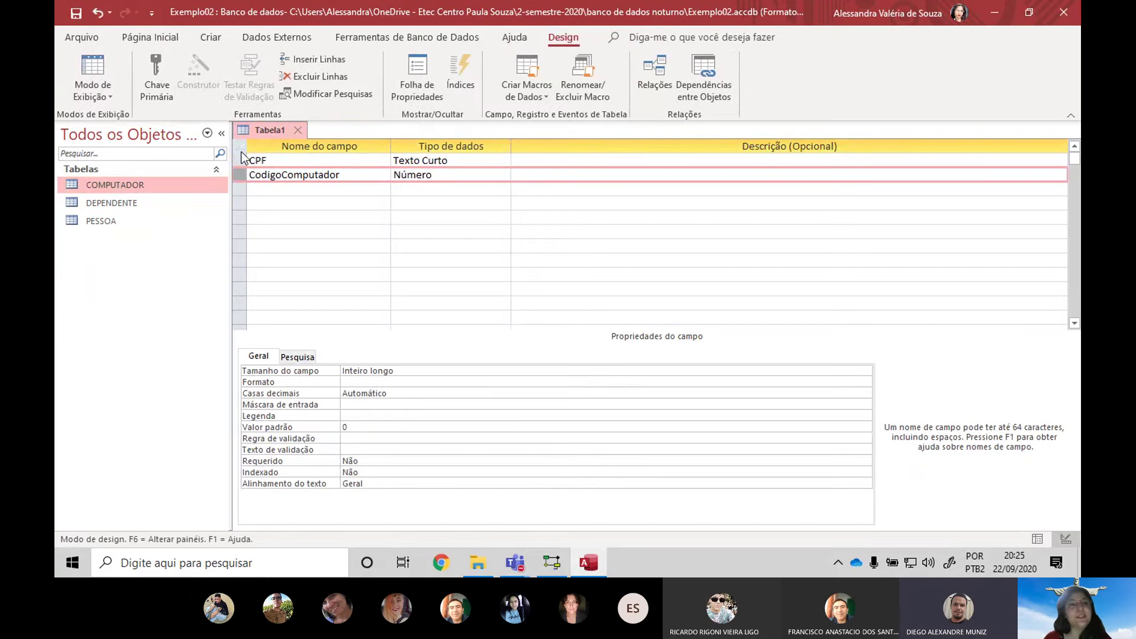
left_click_drag(240, 160, 240, 175)
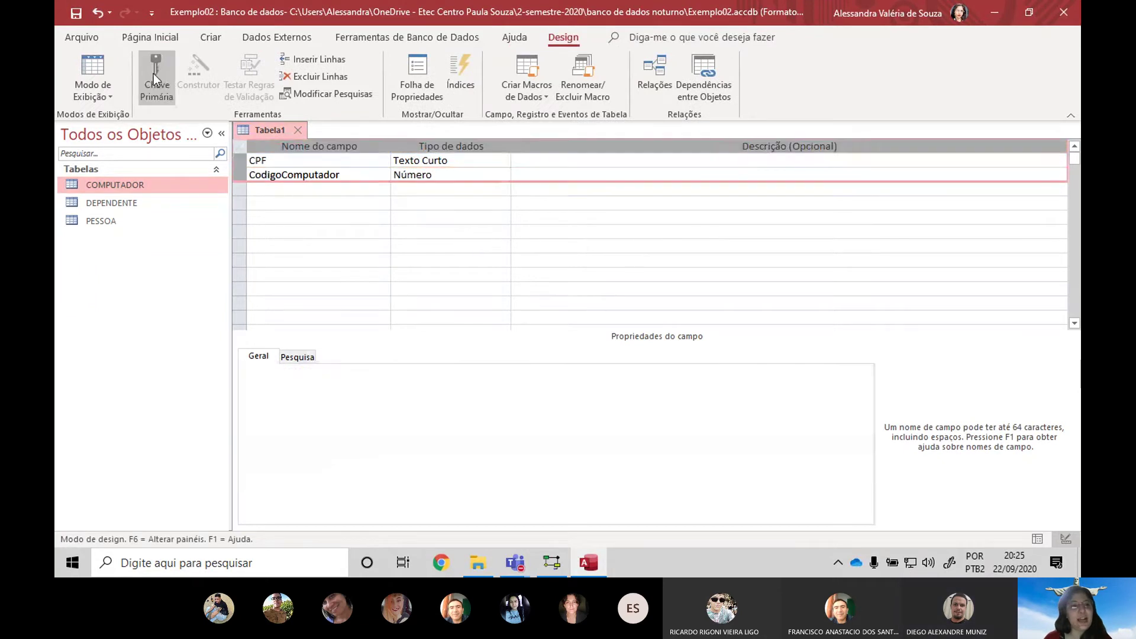
left_click(155, 76)
left_click(281, 189)
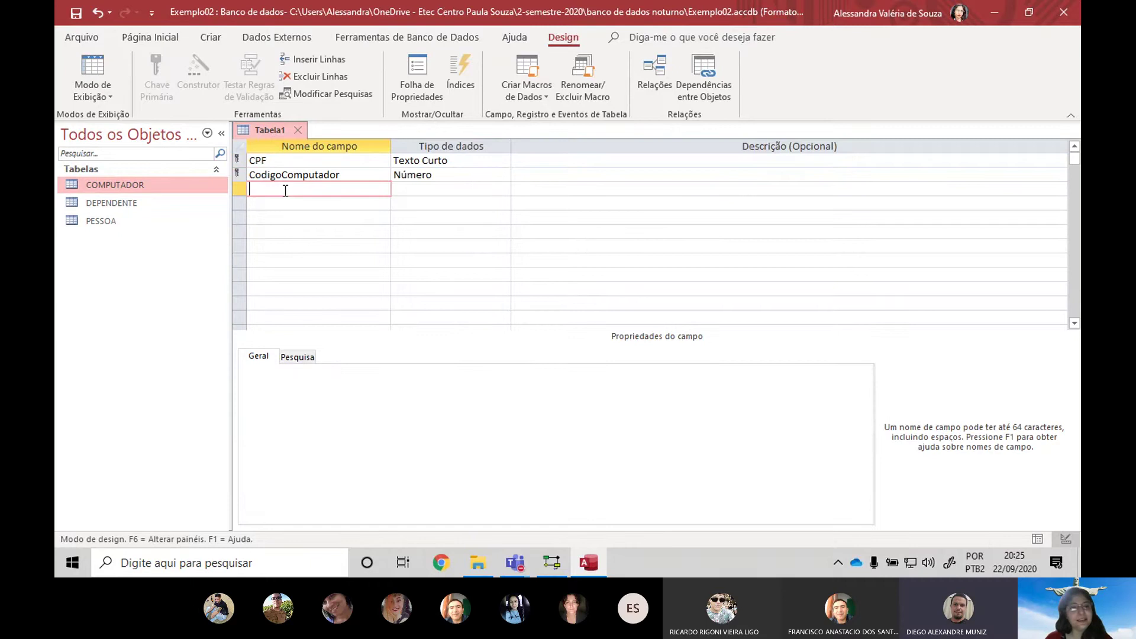
type("Dat")
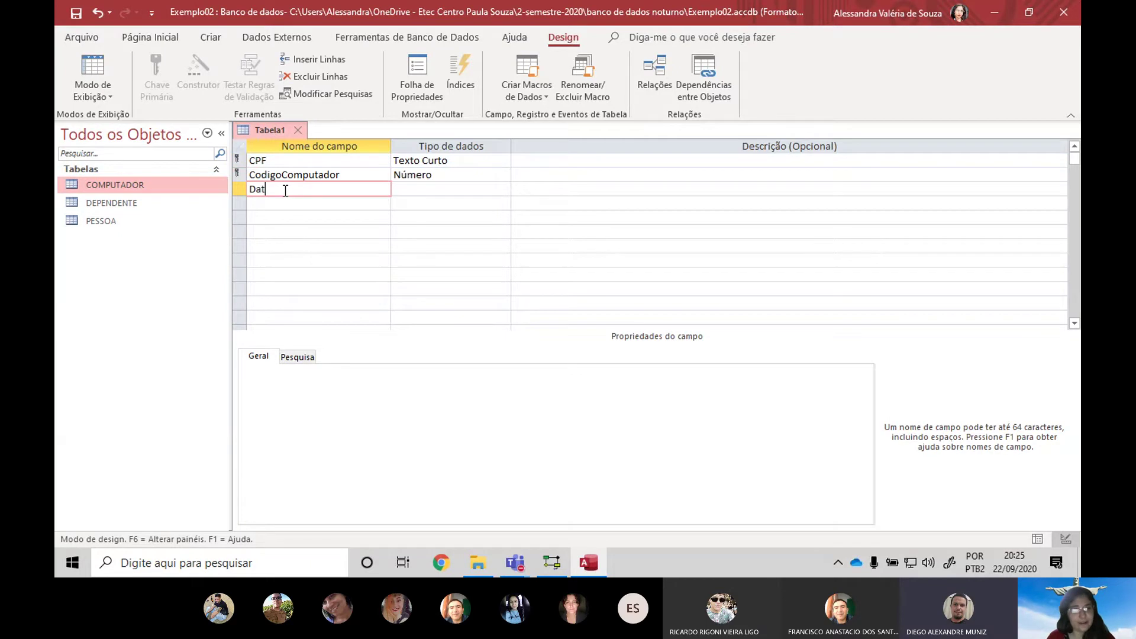
type("aUtilização")
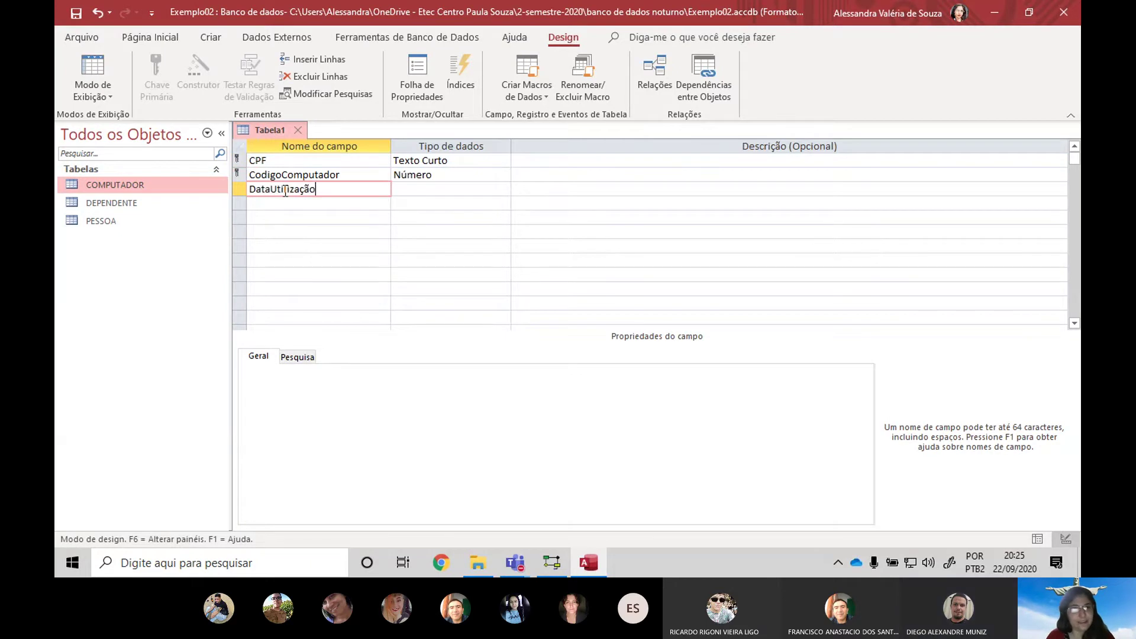
Set DataUtilização to Data/Hora and add a Local field in row four
key("Tab")
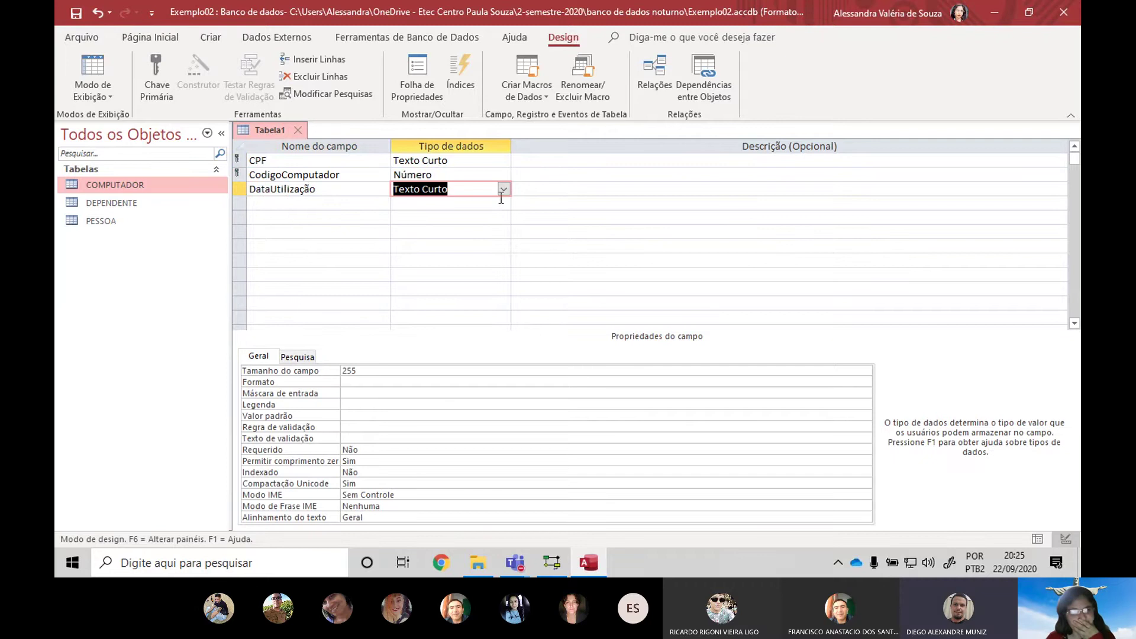
left_click(512, 189)
left_click(502, 189)
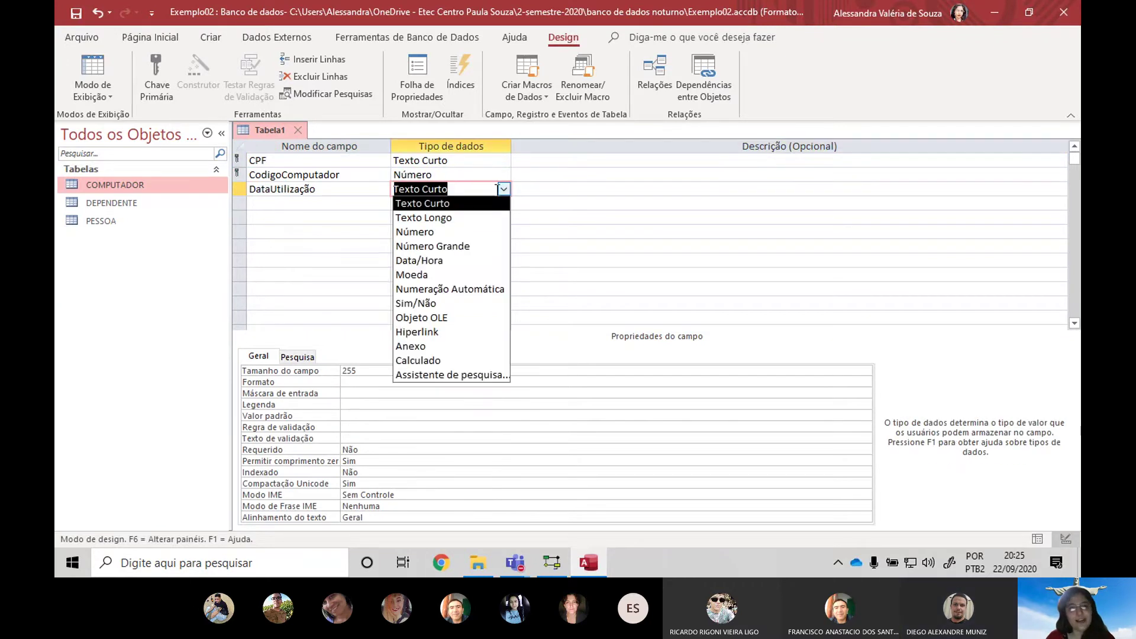
left_click(462, 261)
left_click(371, 204)
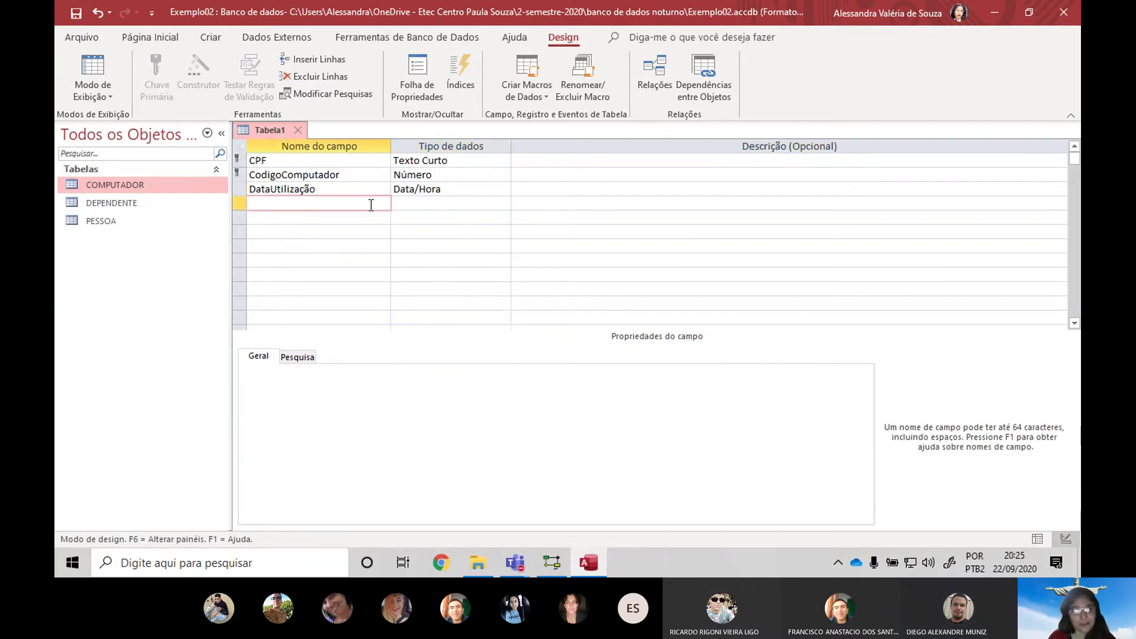
type("Local")
key("Tab")
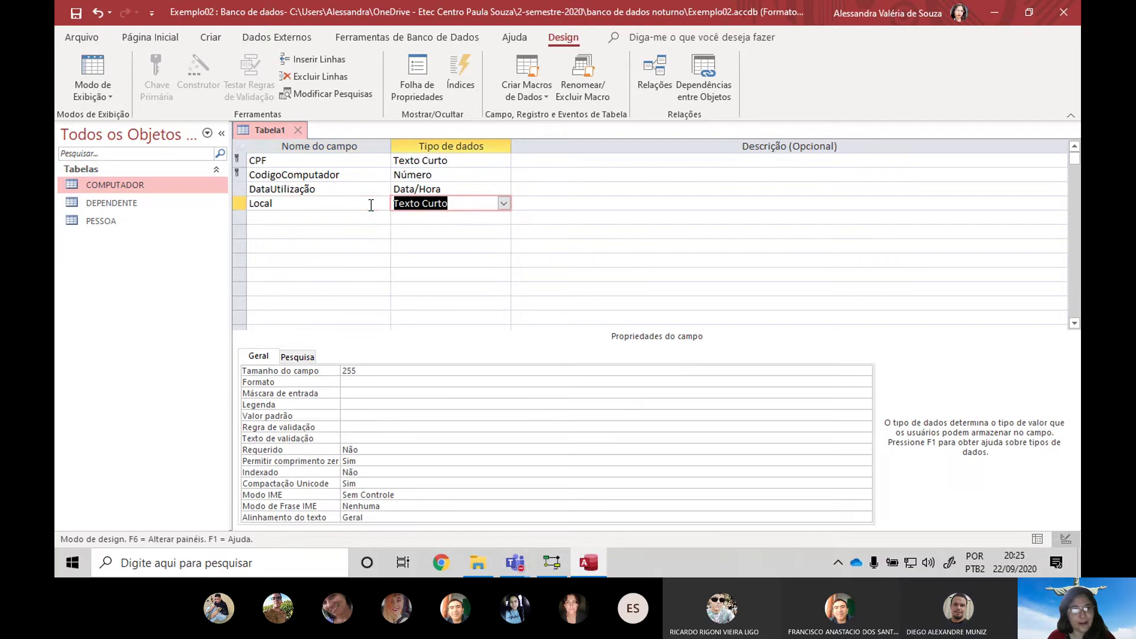
Rename DataUtilização to Data and bring up Local's data type list
left_click(298, 200)
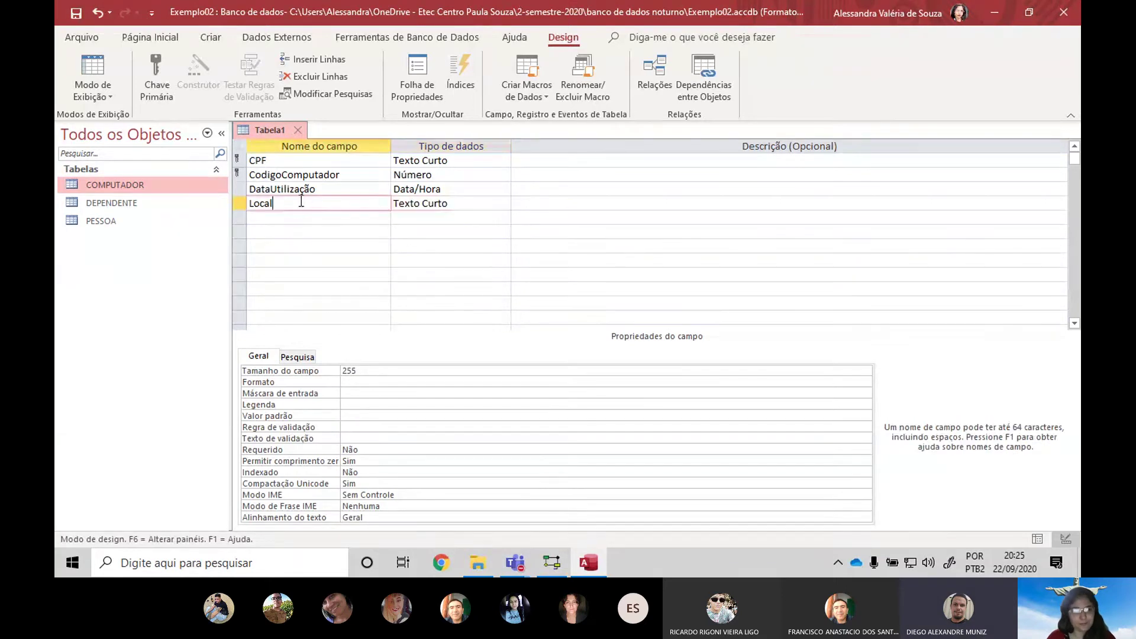
key("Up")
type("Data")
key("Tab")
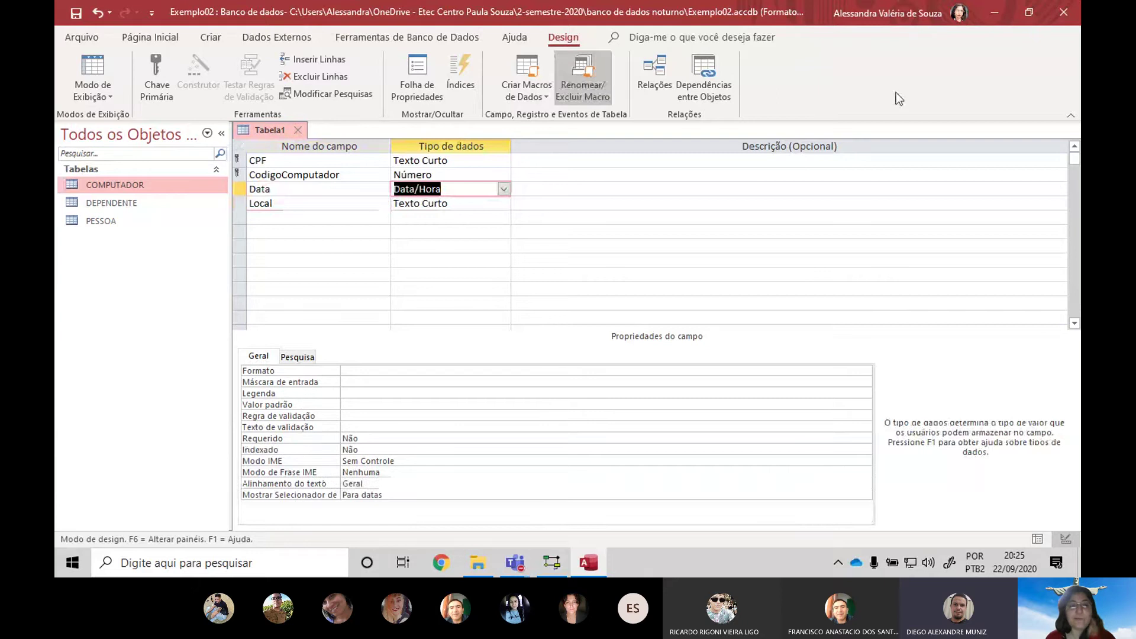
left_click(490, 203)
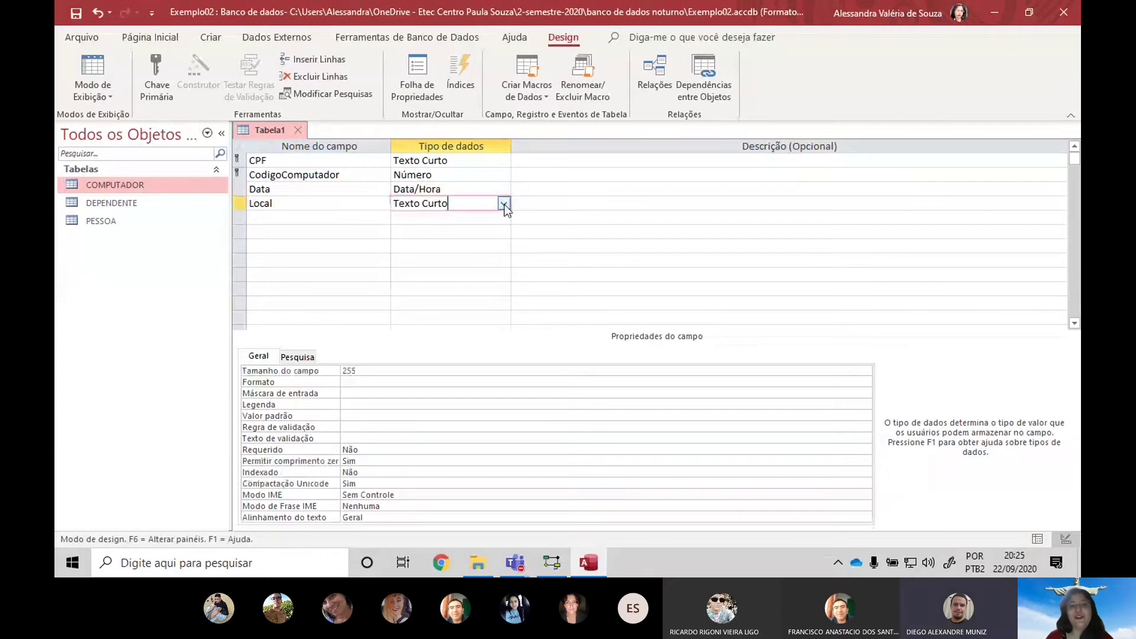
left_click(504, 204)
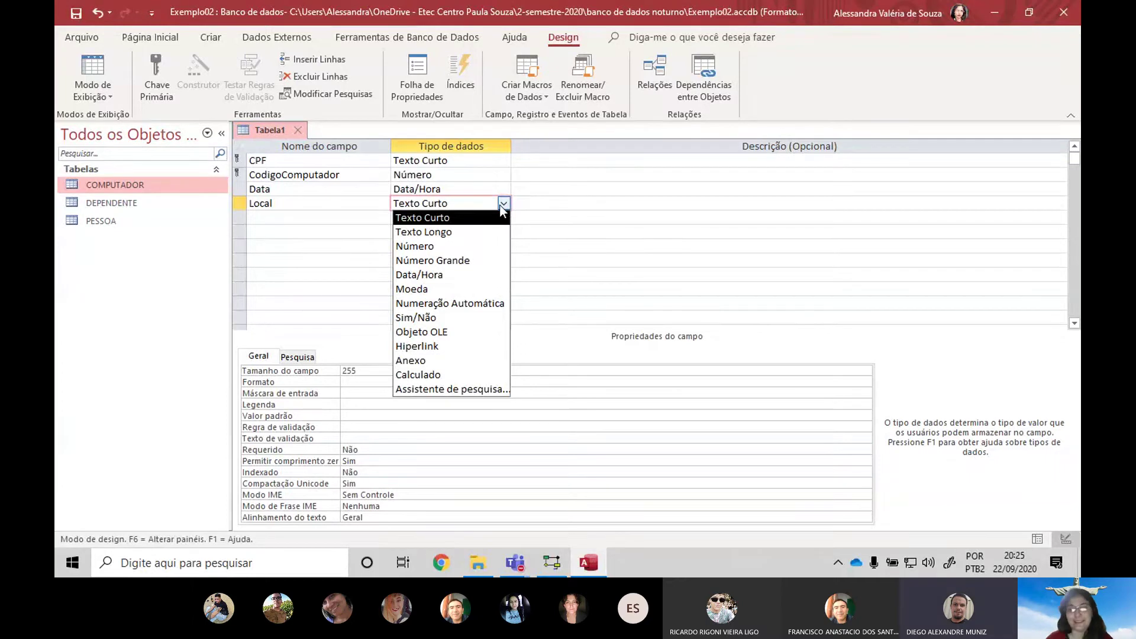
Give Local a typed lookup list: Rio Claro, Piracicaba, Leme, Araras, Santa Gertrudes
left_click(468, 388)
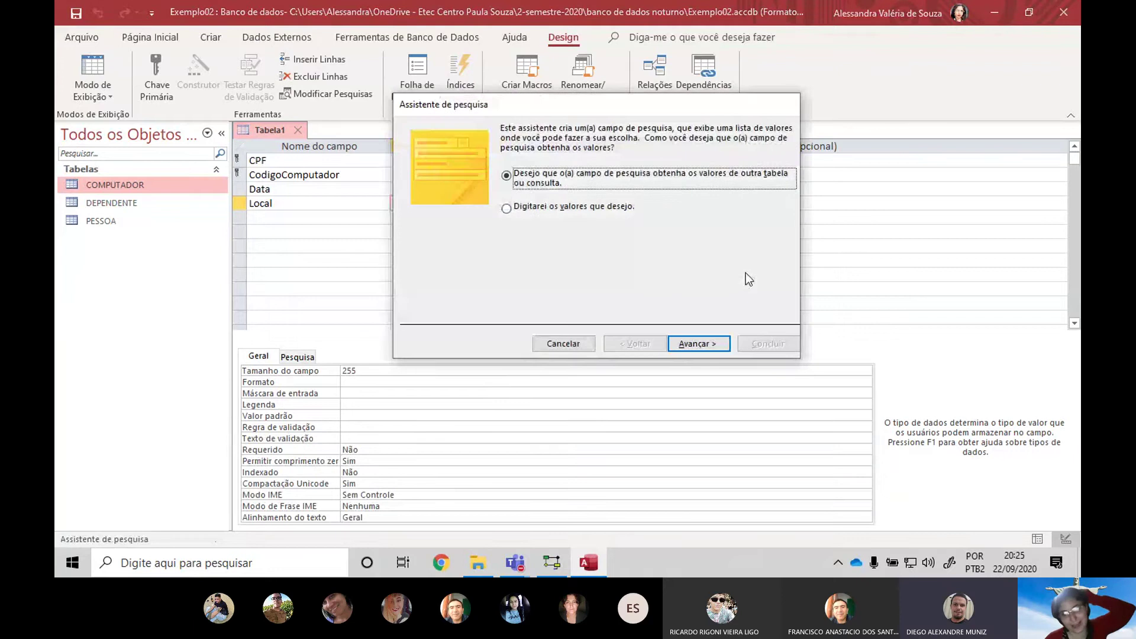
left_click(561, 210)
left_click(676, 345)
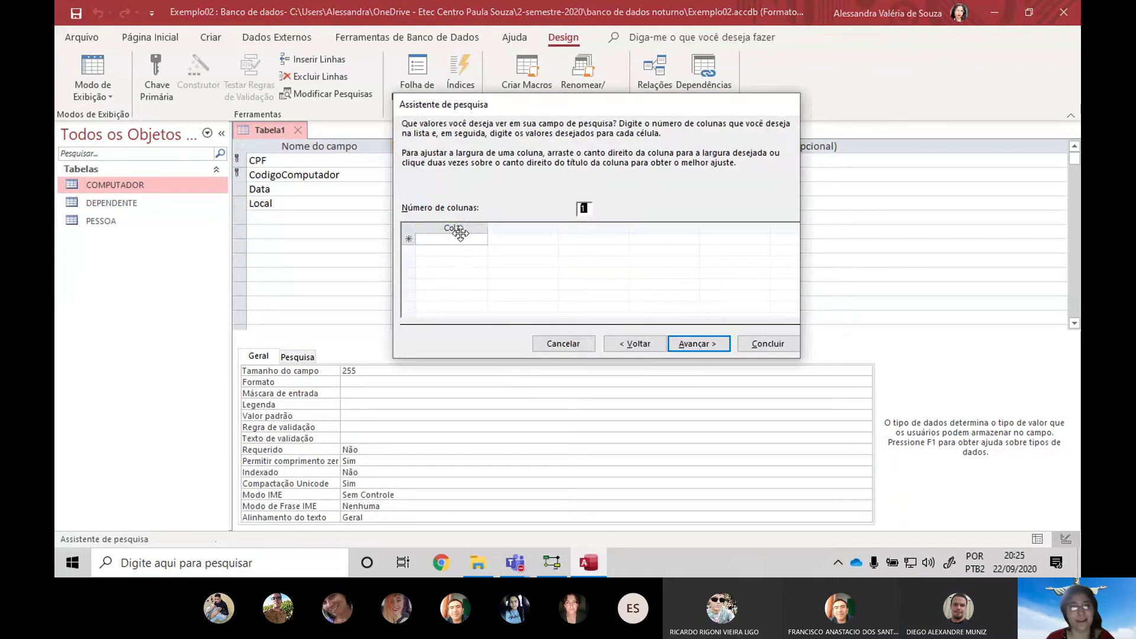
left_click(431, 238)
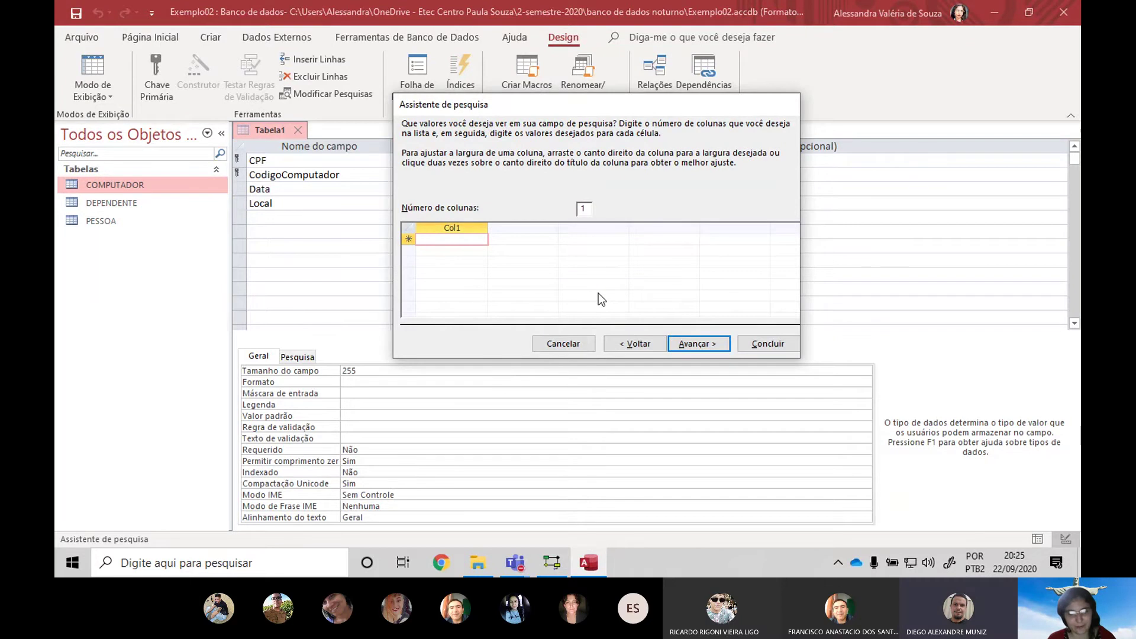
type("Rio ")
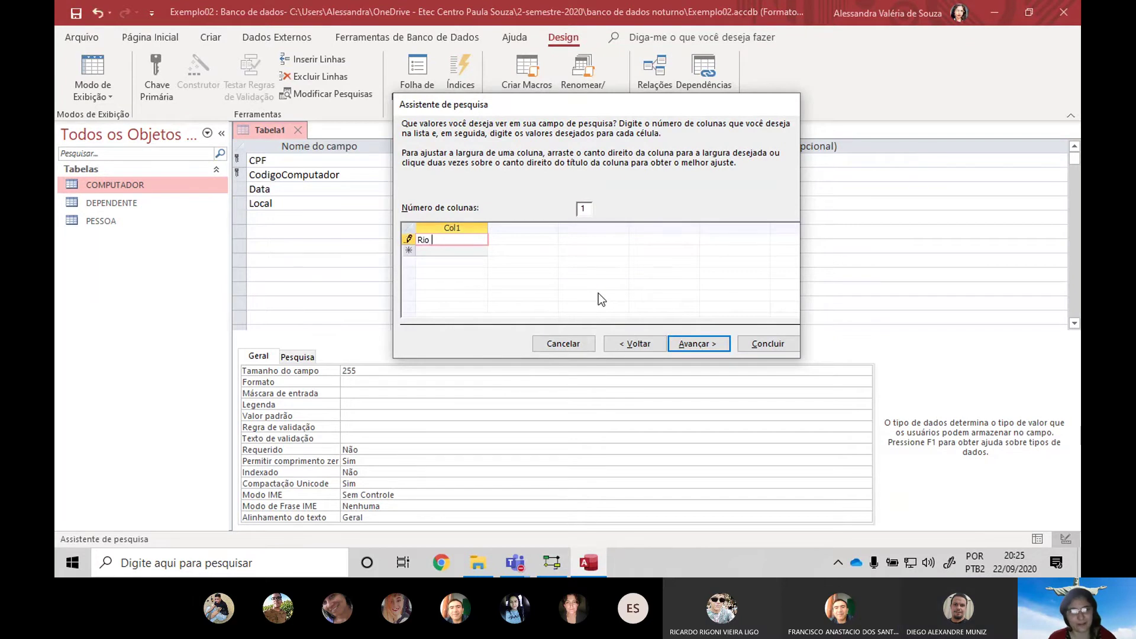
type("Claro")
key("Return")
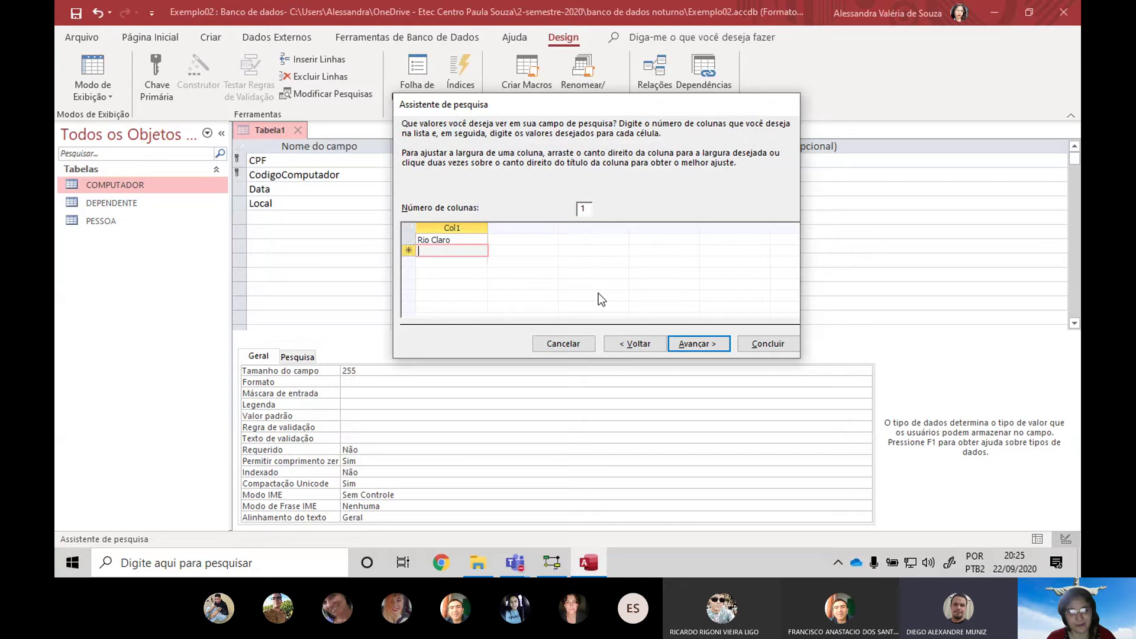
type("Piracicaba")
key("Return")
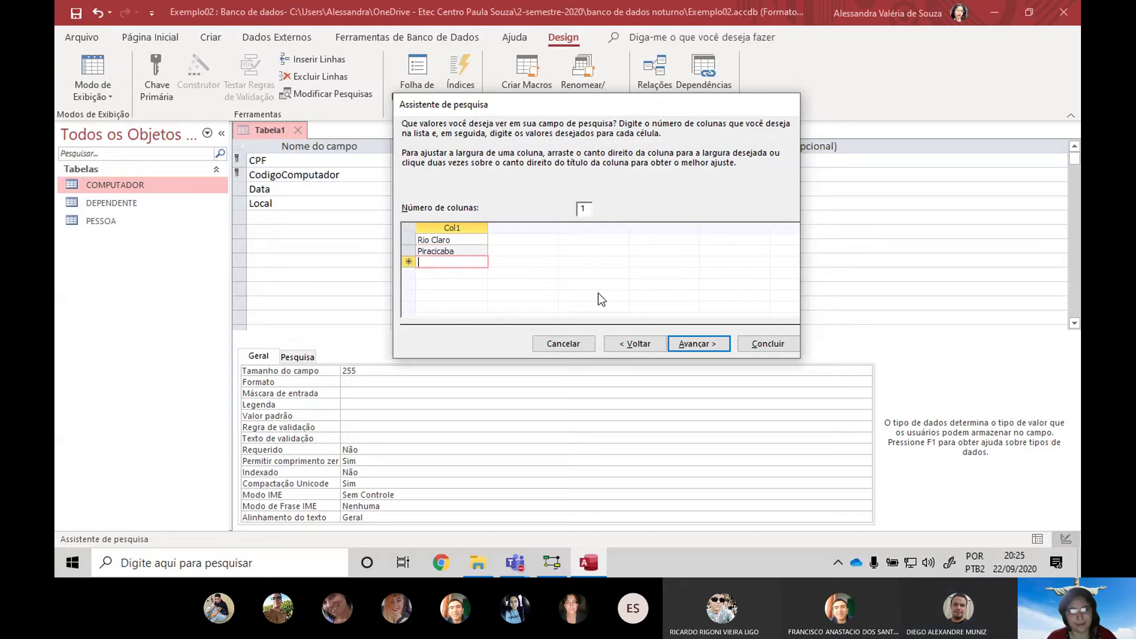
type("Leme")
key("Return")
type("Araras")
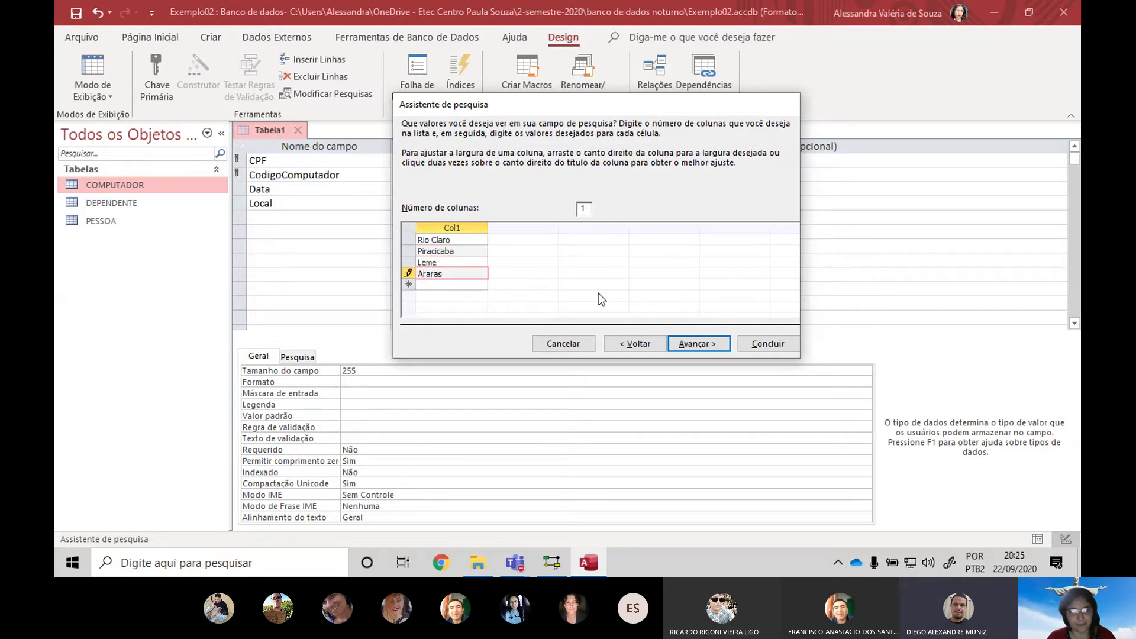
key("Return")
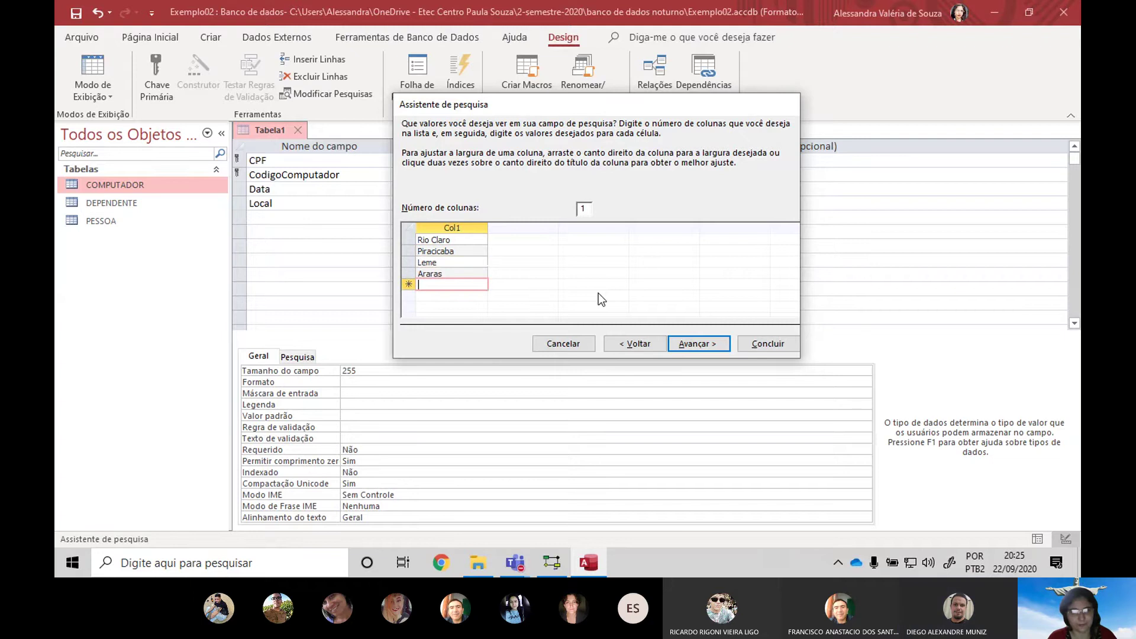
type("Santa Gertrudes")
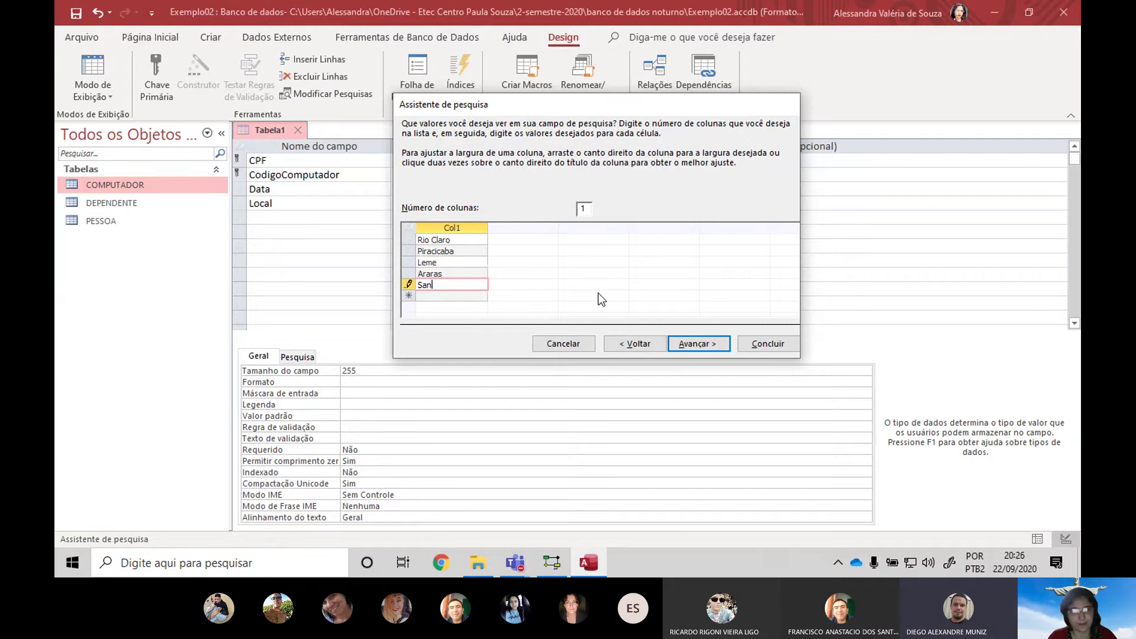
Limit Local to the listed values and finish the lookup wizard
left_click(452, 229)
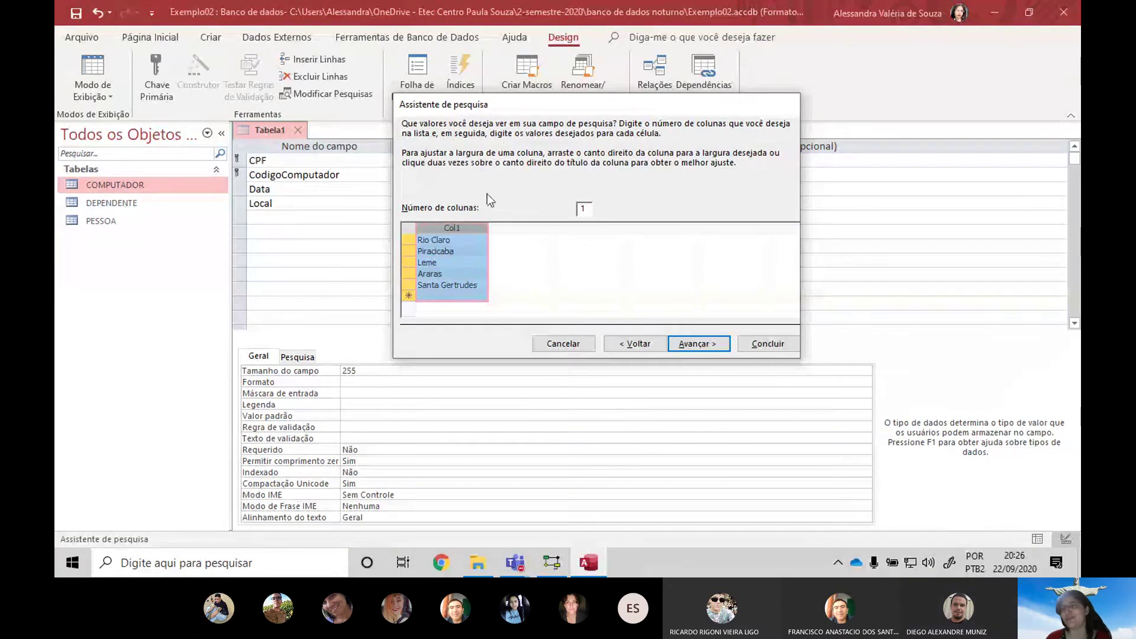
left_click(704, 347)
left_click(549, 185)
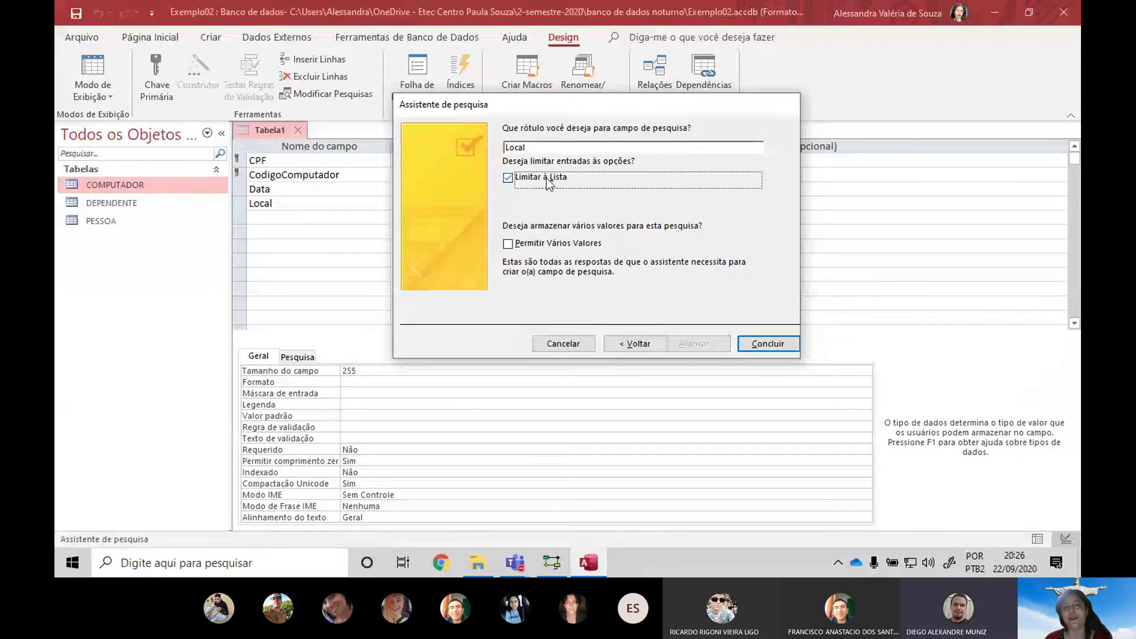
left_click(767, 344)
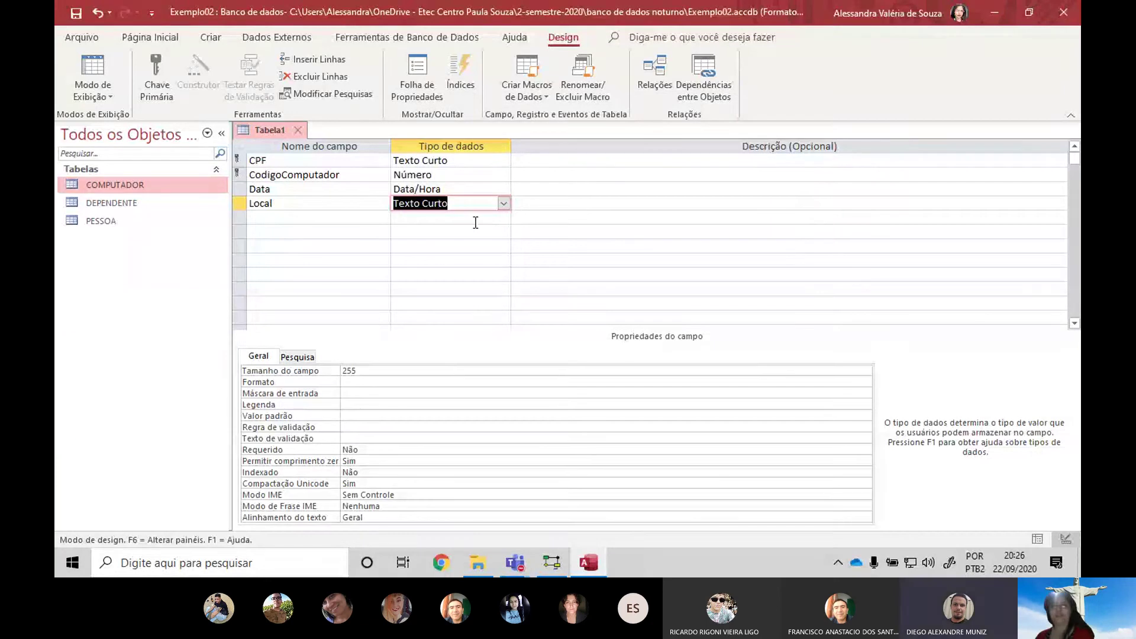
Save Tabela1 as the UTILIZAÇÃO table, close it, and bring the brModelo diagram forward
mouse_move(307, 6)
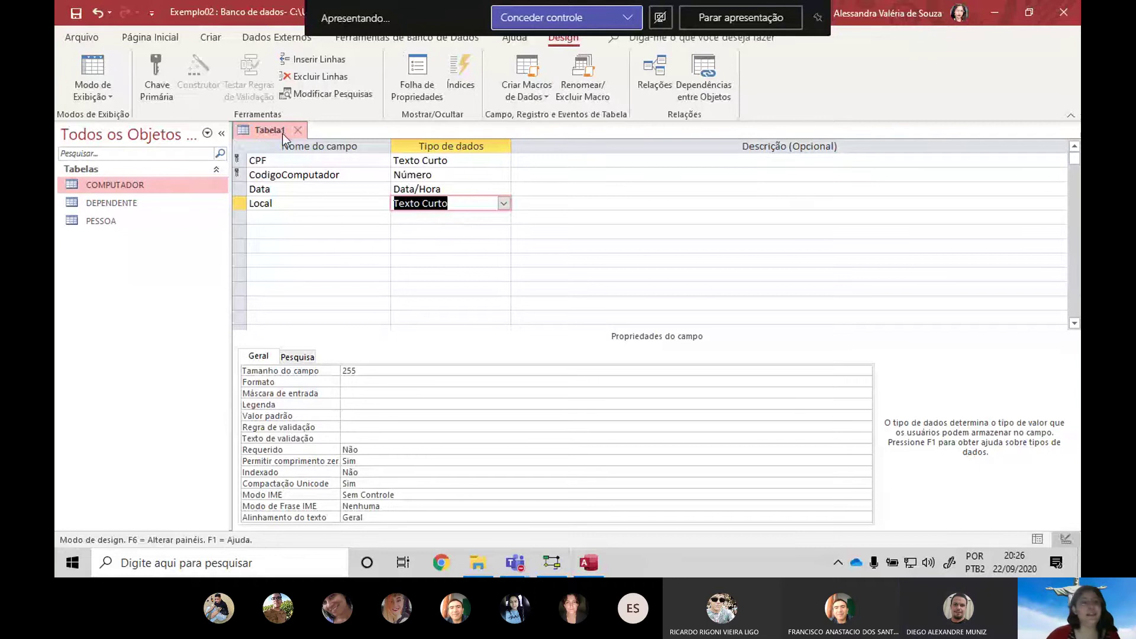
left_click(298, 130)
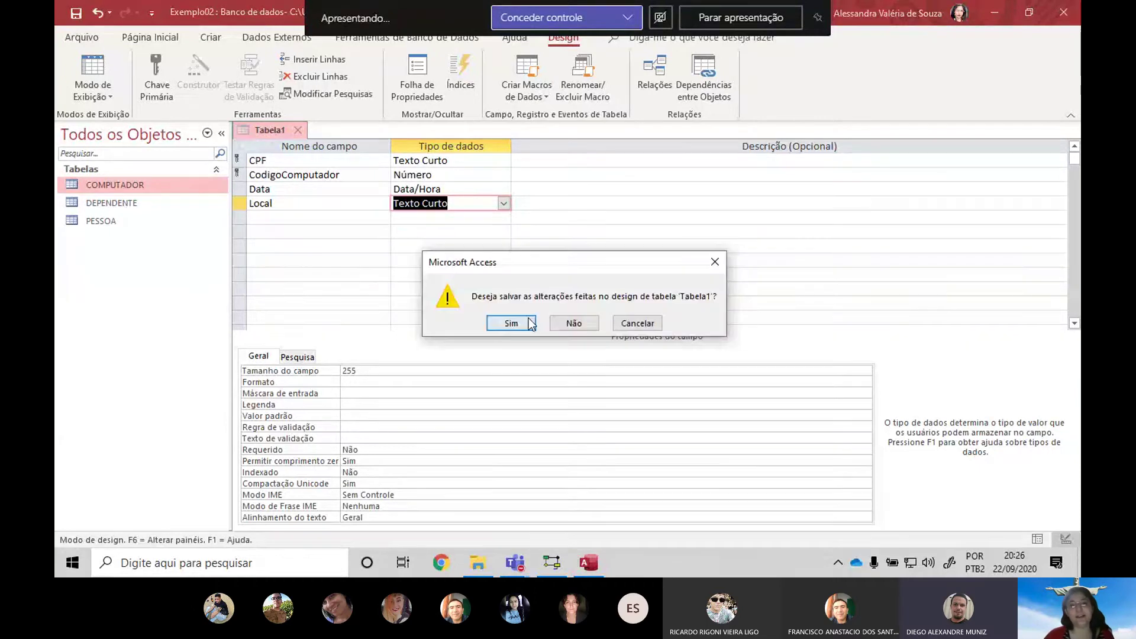
left_click(511, 323)
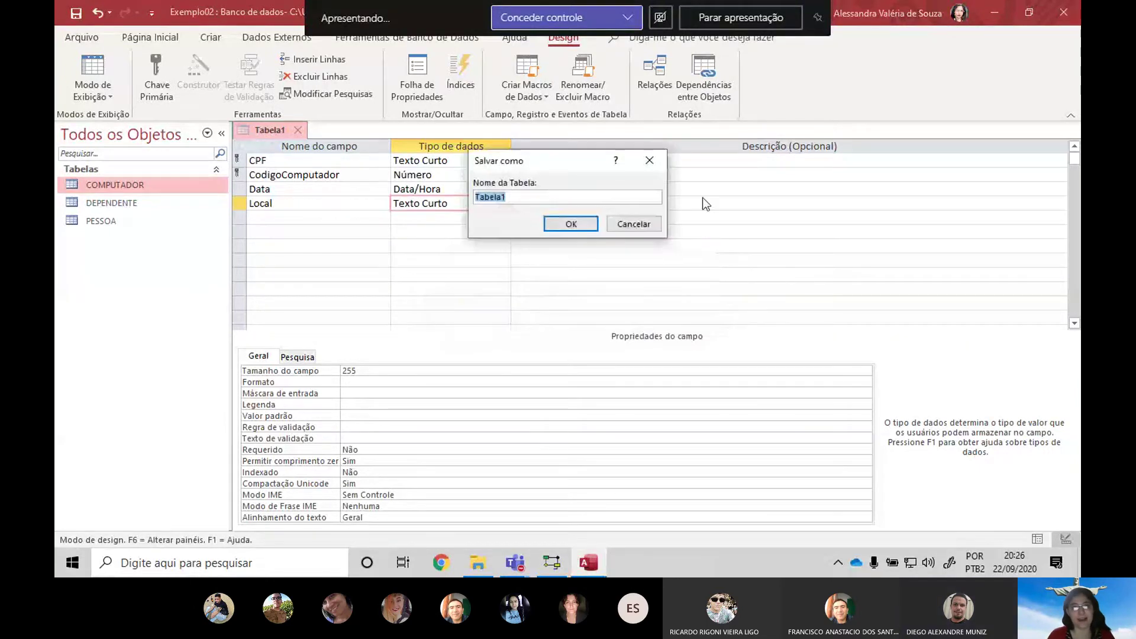
key("Caps_Lock")
type("UTILIZAÇÃO")
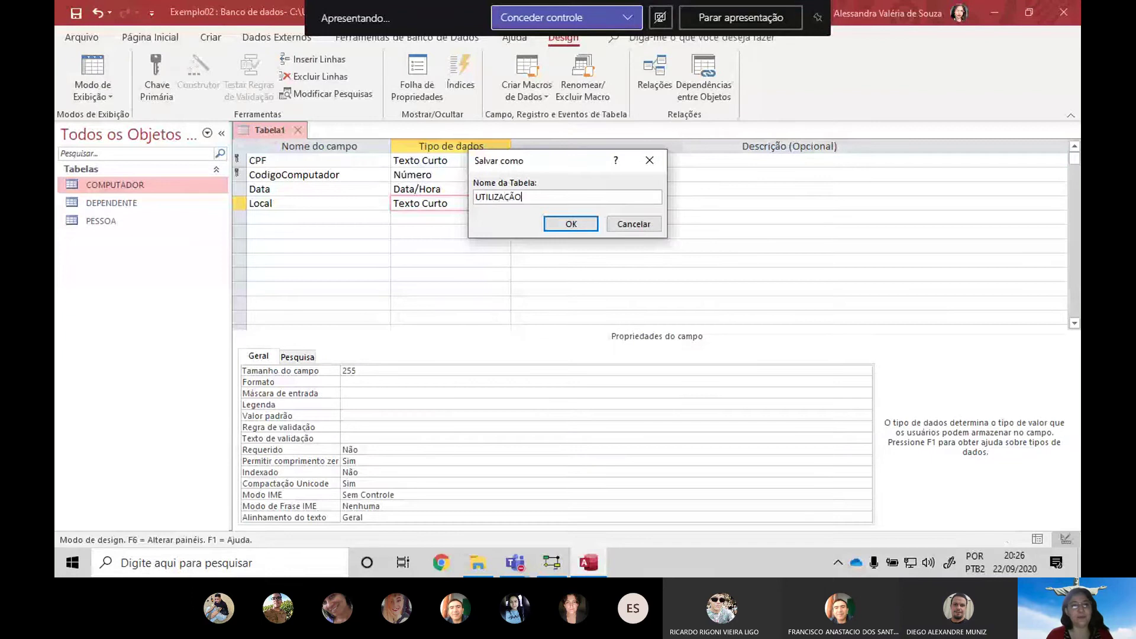
key("Return")
key("alt+Tab")
key("alt+Tab")
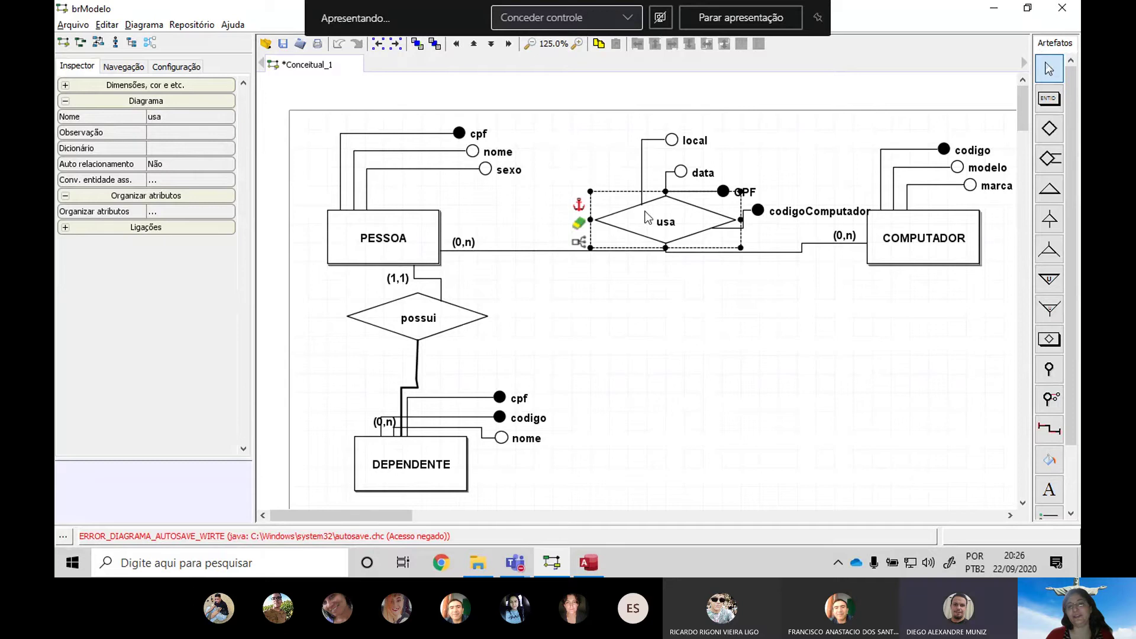
Leave the brModelo ER diagram and return to the Access database window
key("alt+Tab")
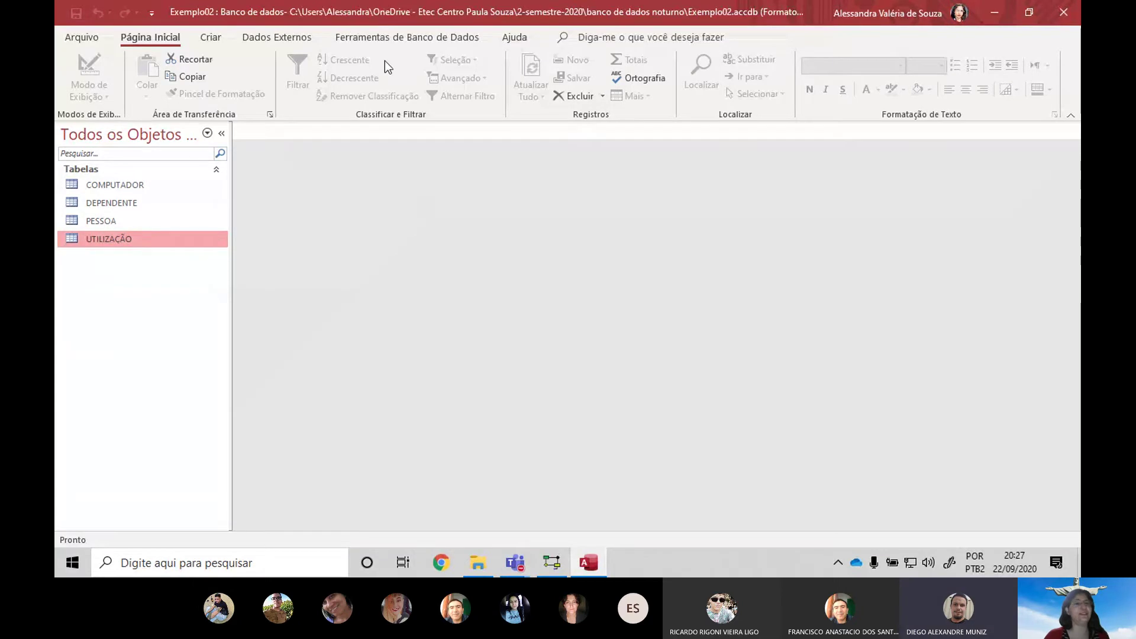
Open the Relationships window from Database Tools
left_click(407, 37)
left_click(248, 79)
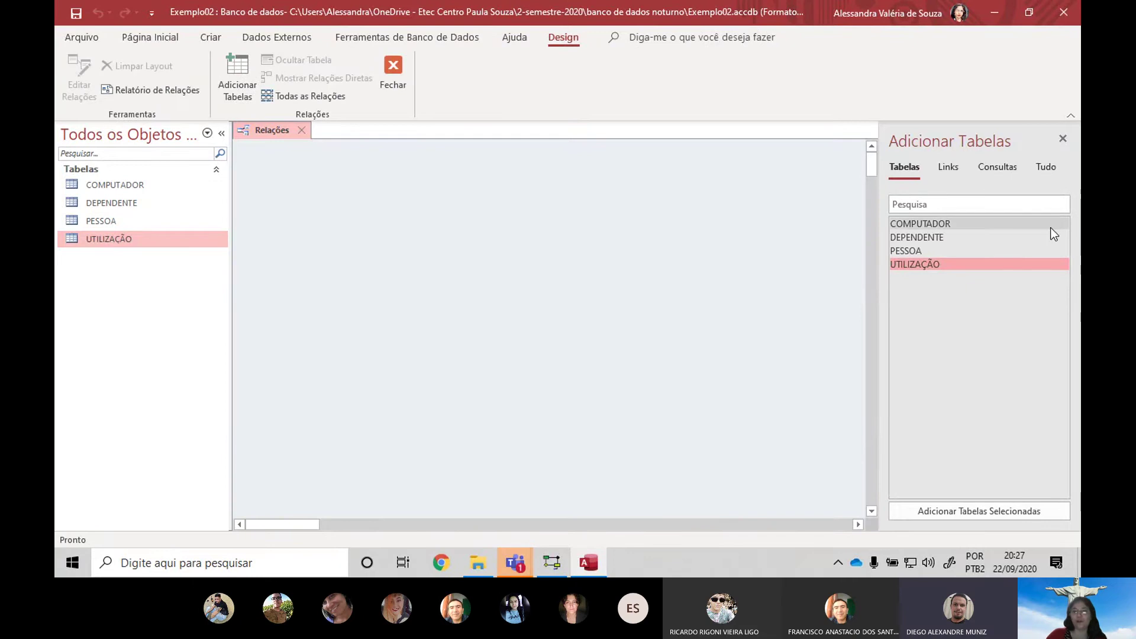
key("alt+Tab")
key("alt+Tab")
key("alt+Tab")
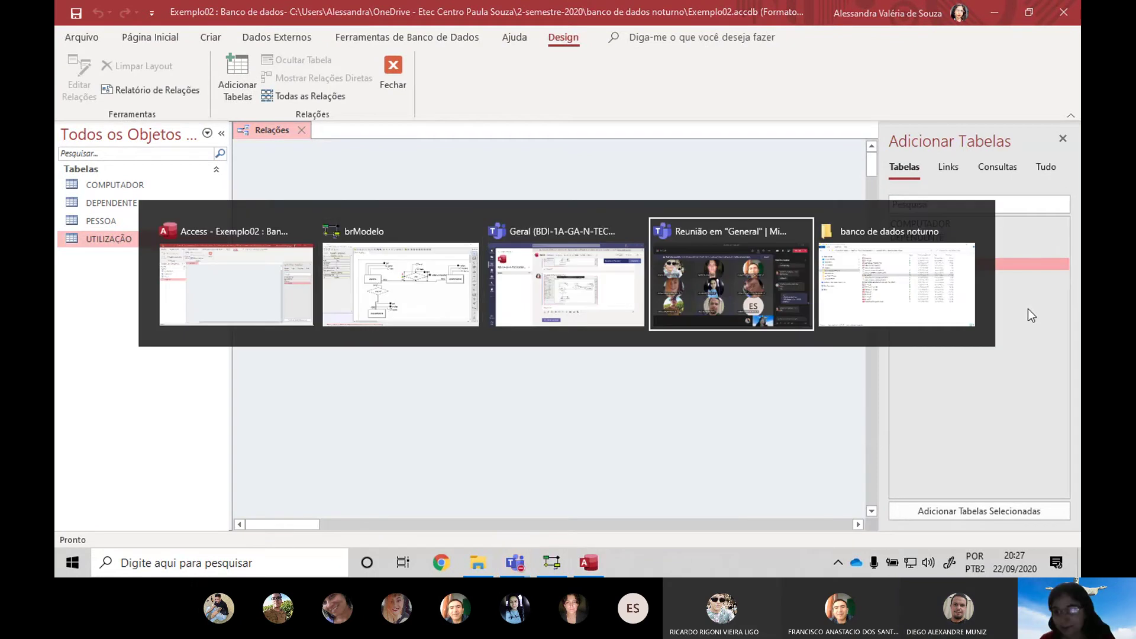
key("alt+Tab")
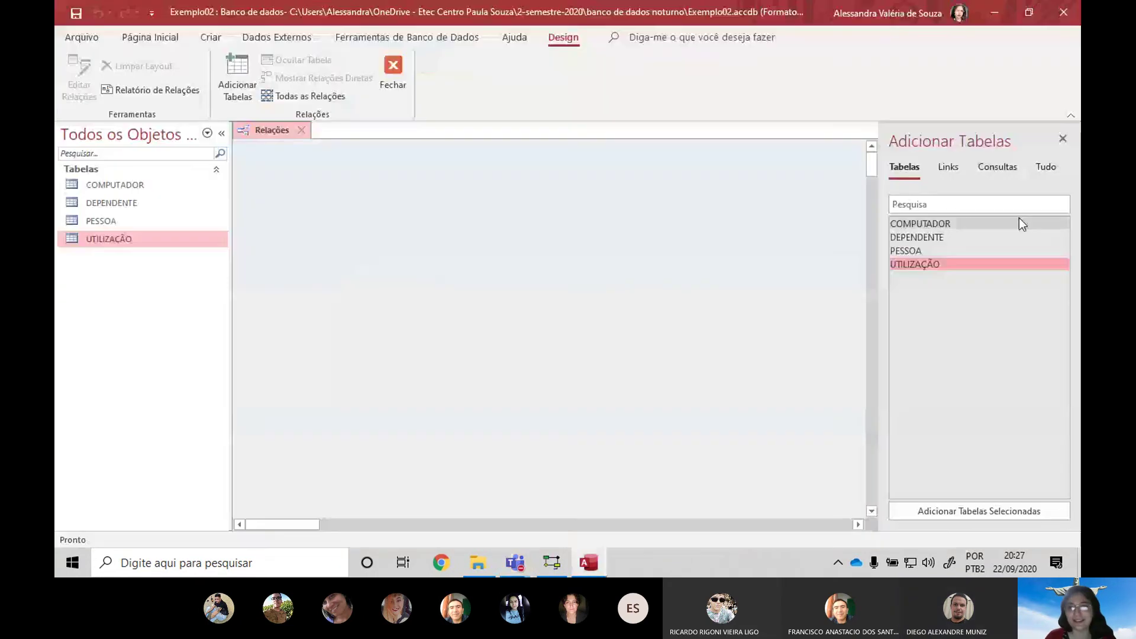
key("alt+Tab")
key("alt+Tab")
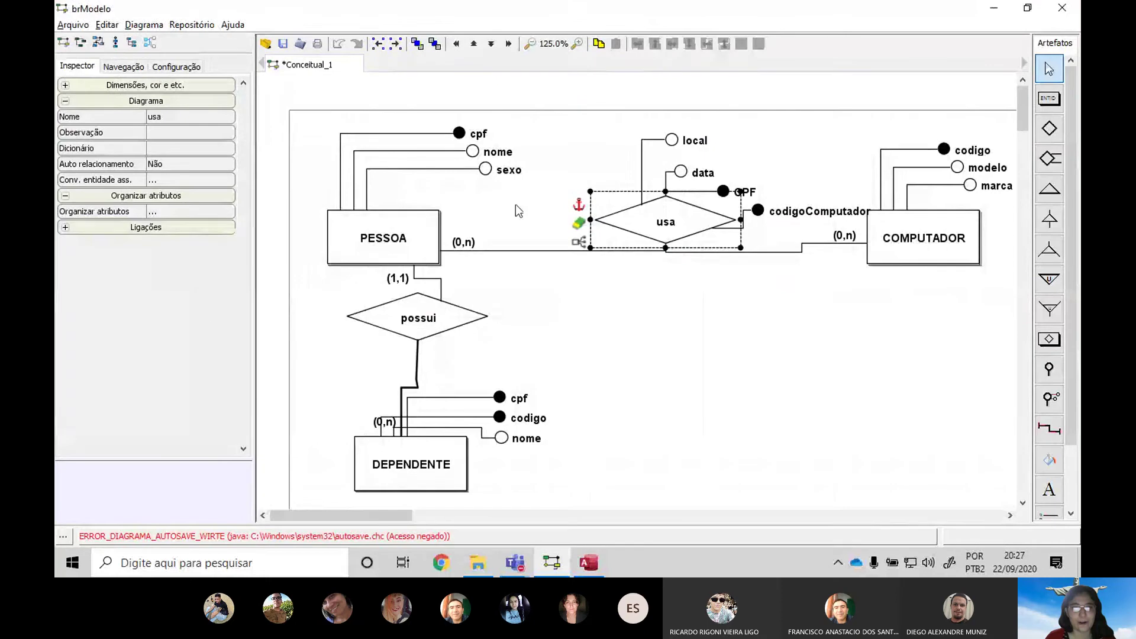
key("alt+Tab")
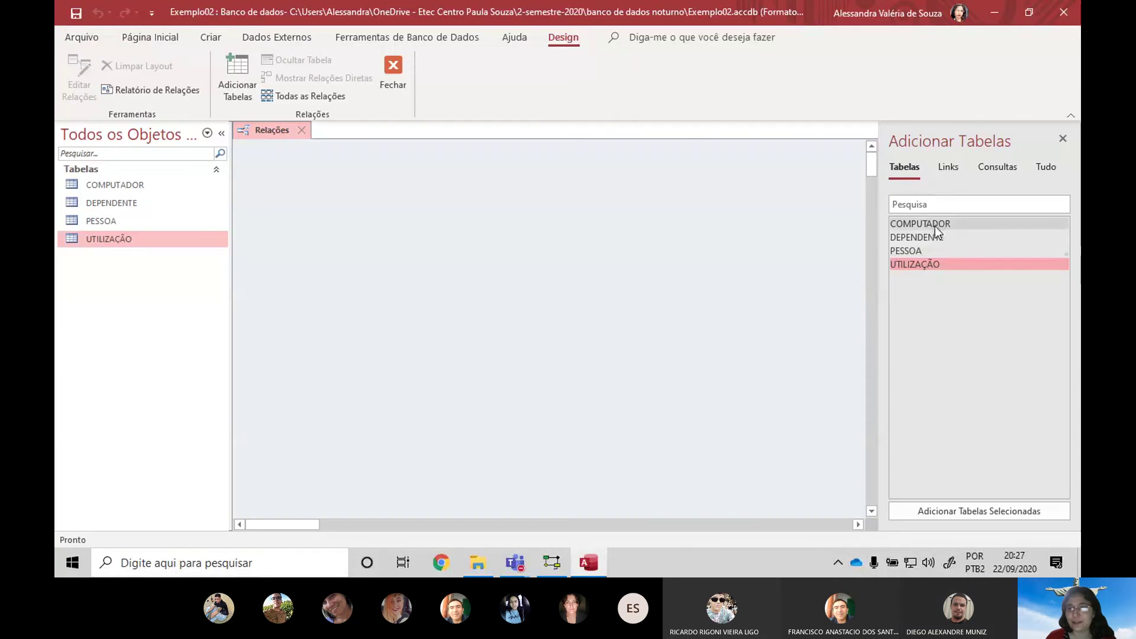
Place PESSOA, COMPUTADOR, DEPENDENTE and UTILIZAÇÃO on the relationships canvas
left_click_drag(929, 254, 292, 188)
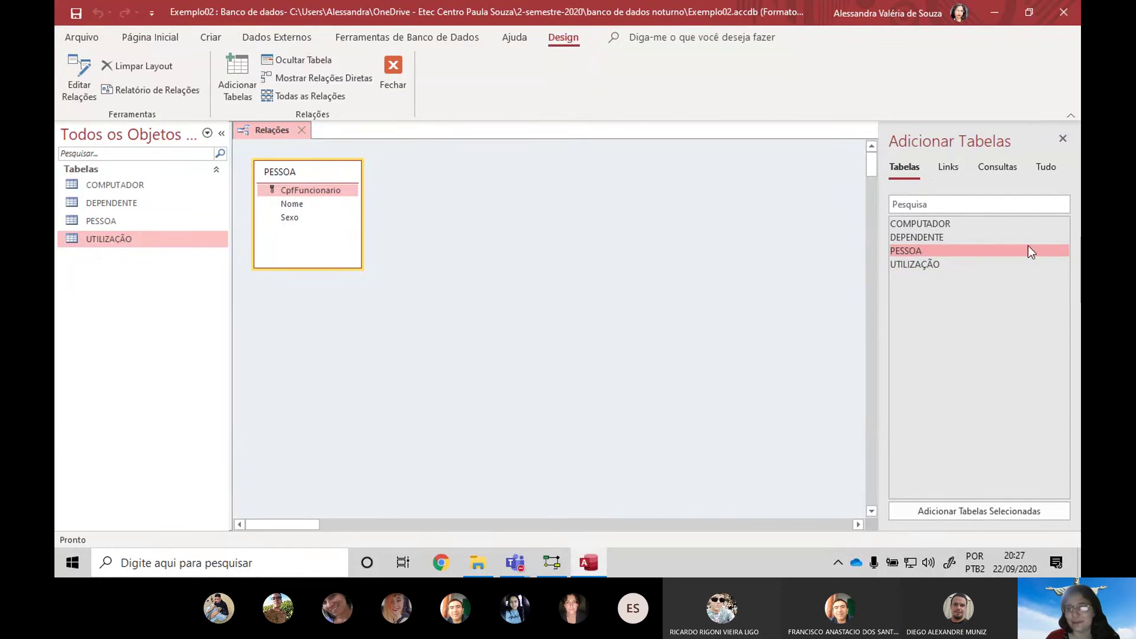
left_click_drag(958, 224, 709, 193)
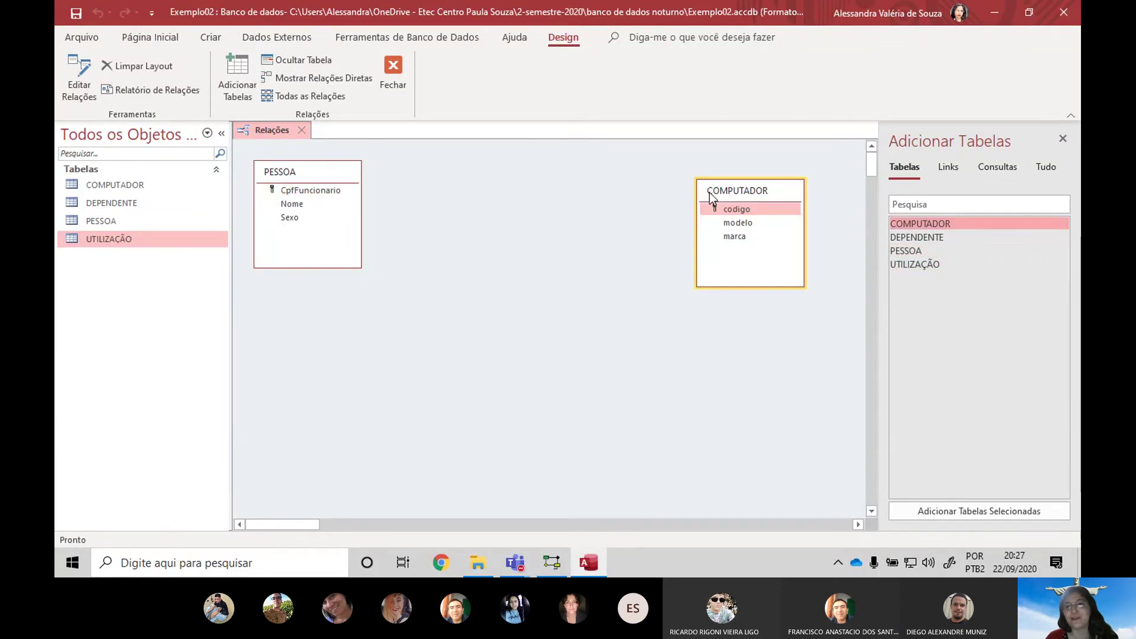
left_click_drag(964, 237, 281, 337)
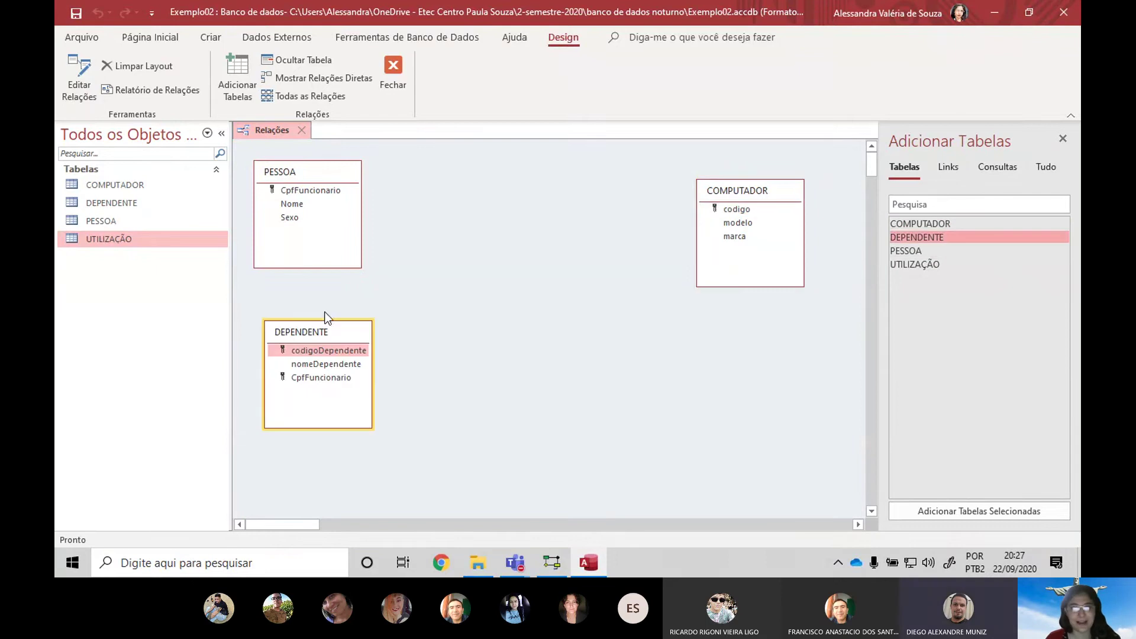
left_click_drag(944, 263, 490, 177)
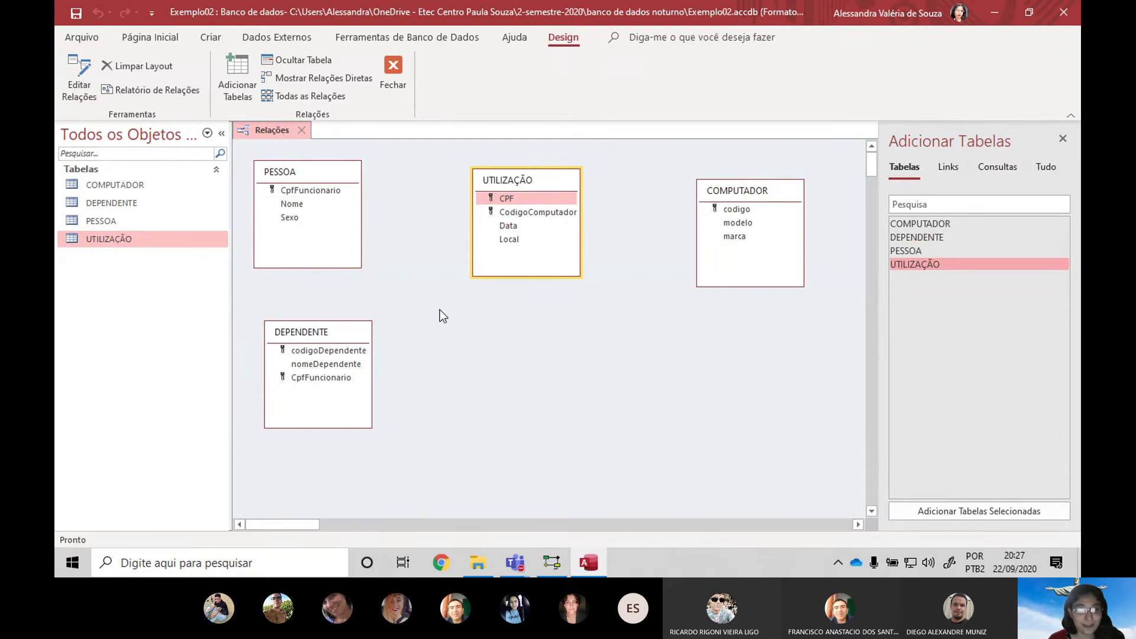
Join PESSOA.CpfFuncionario to UTILIZAÇÃO.CPF one-to-many, enforcing referential integrity
left_click(332, 190)
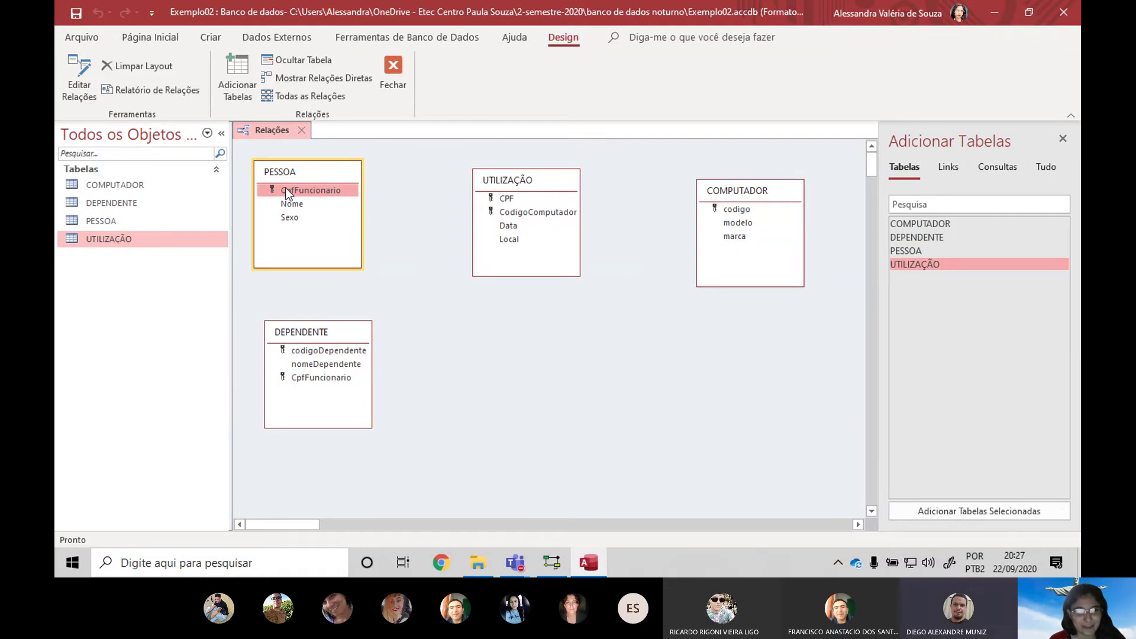
left_click_drag(285, 187, 540, 217)
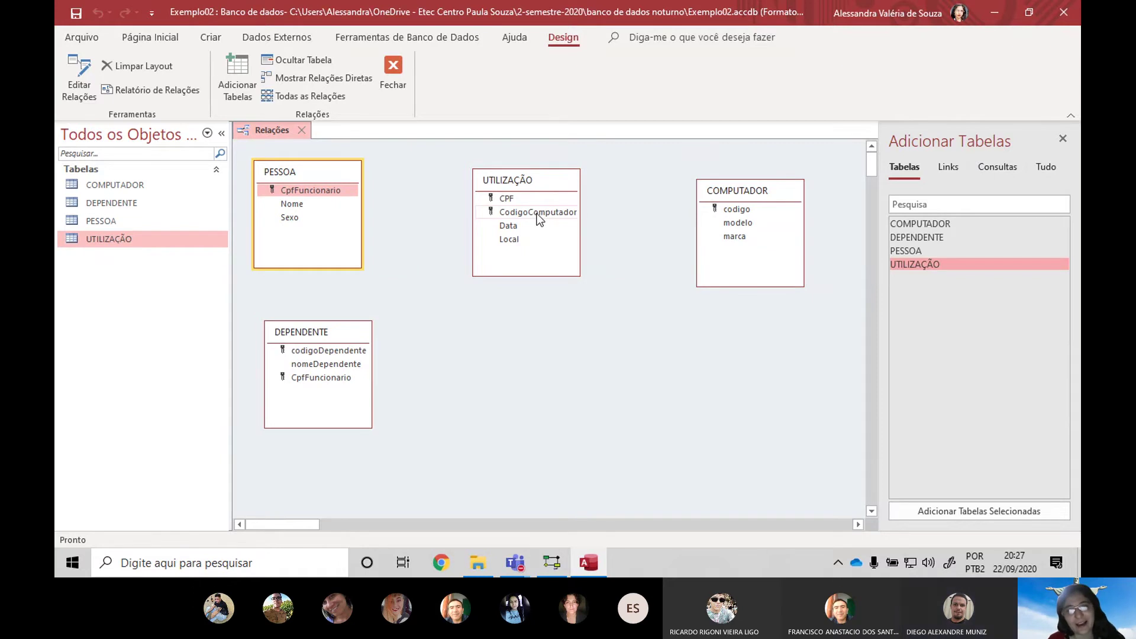
left_click(516, 196)
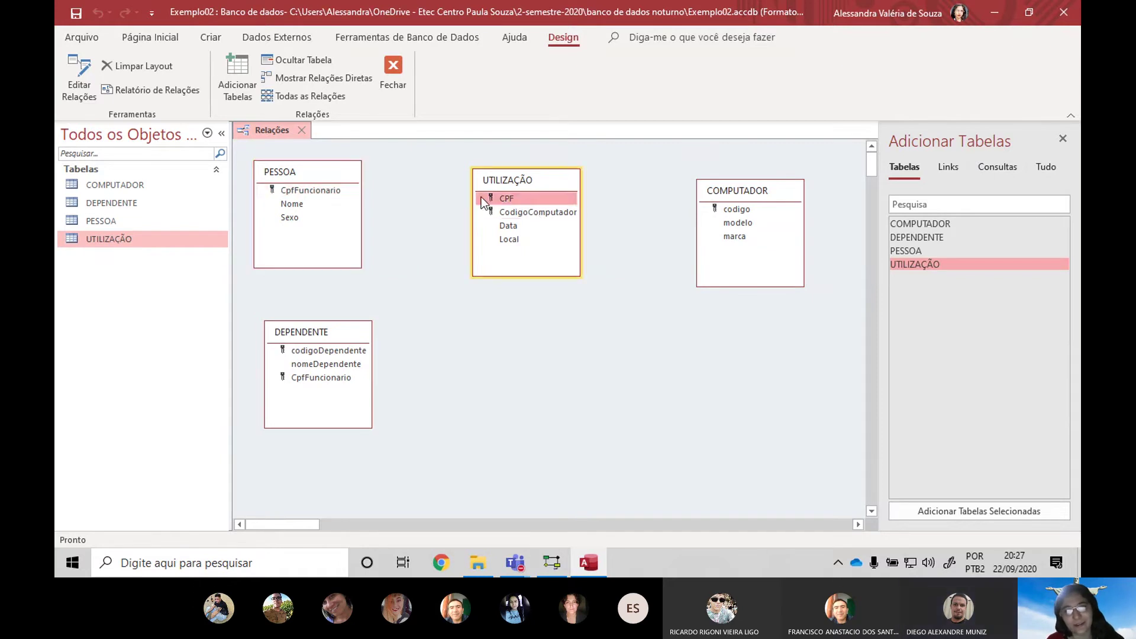
left_click(336, 190)
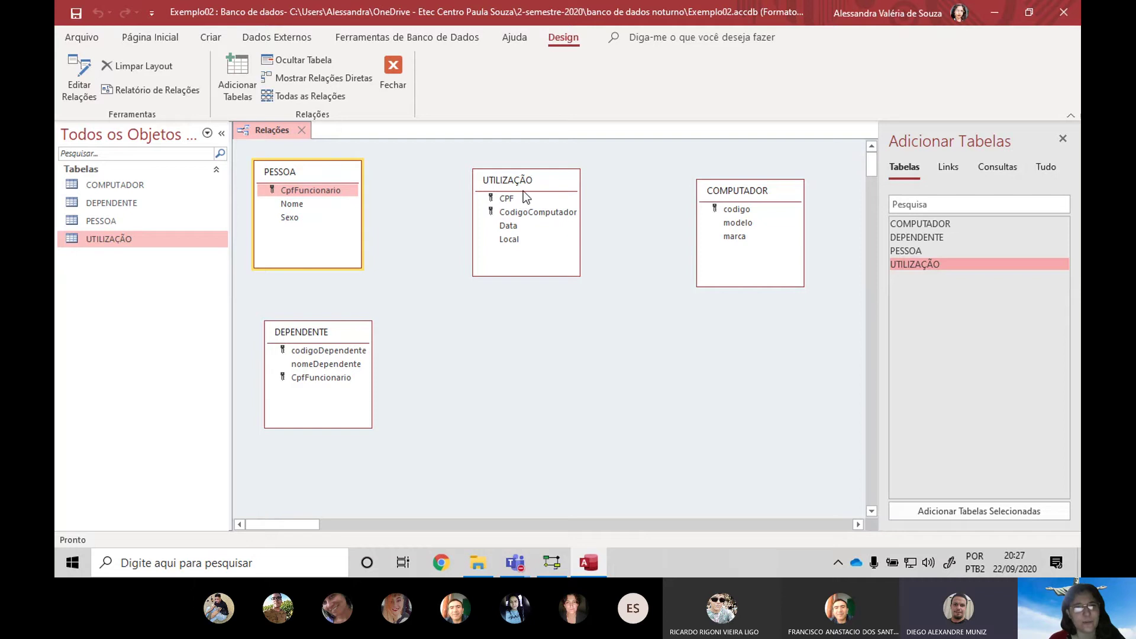
left_click_drag(332, 190, 512, 197)
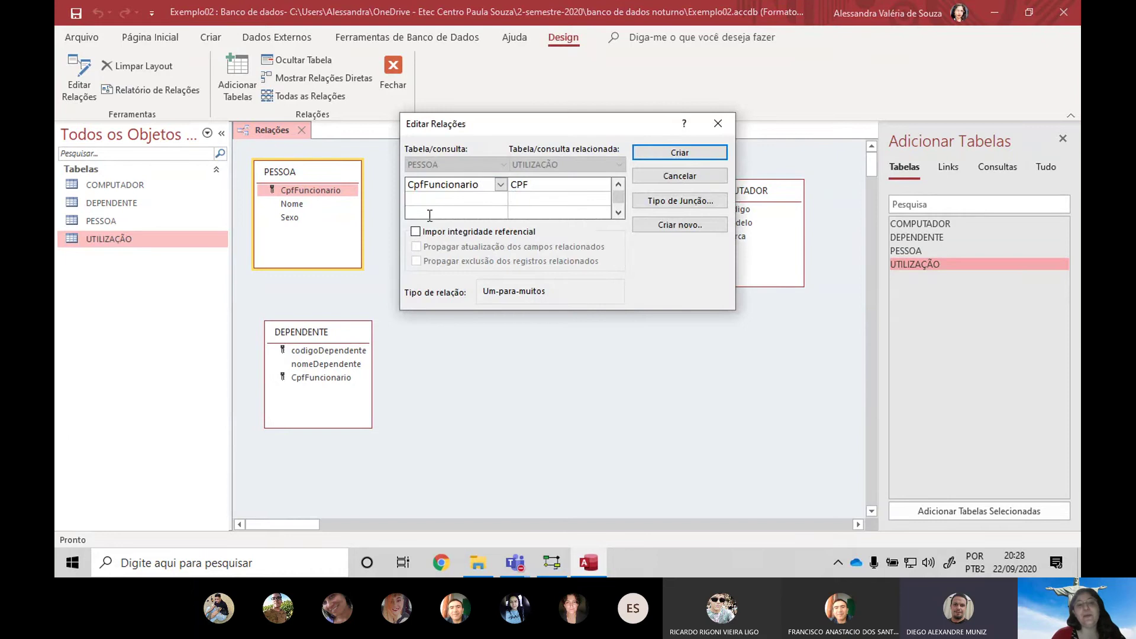
left_click(445, 232)
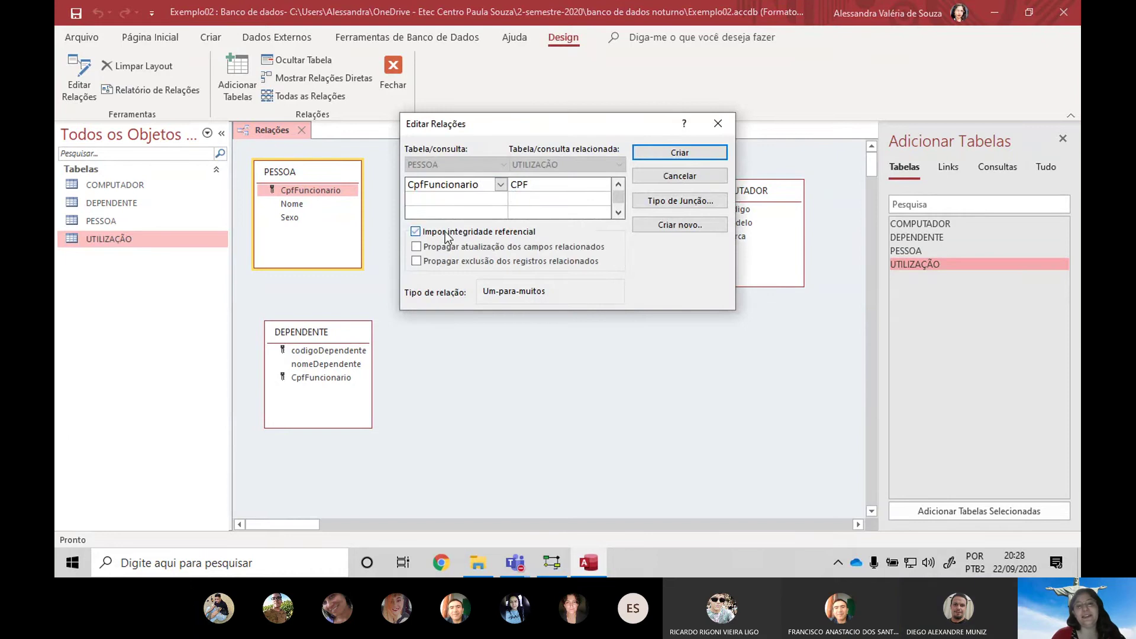
left_click(679, 152)
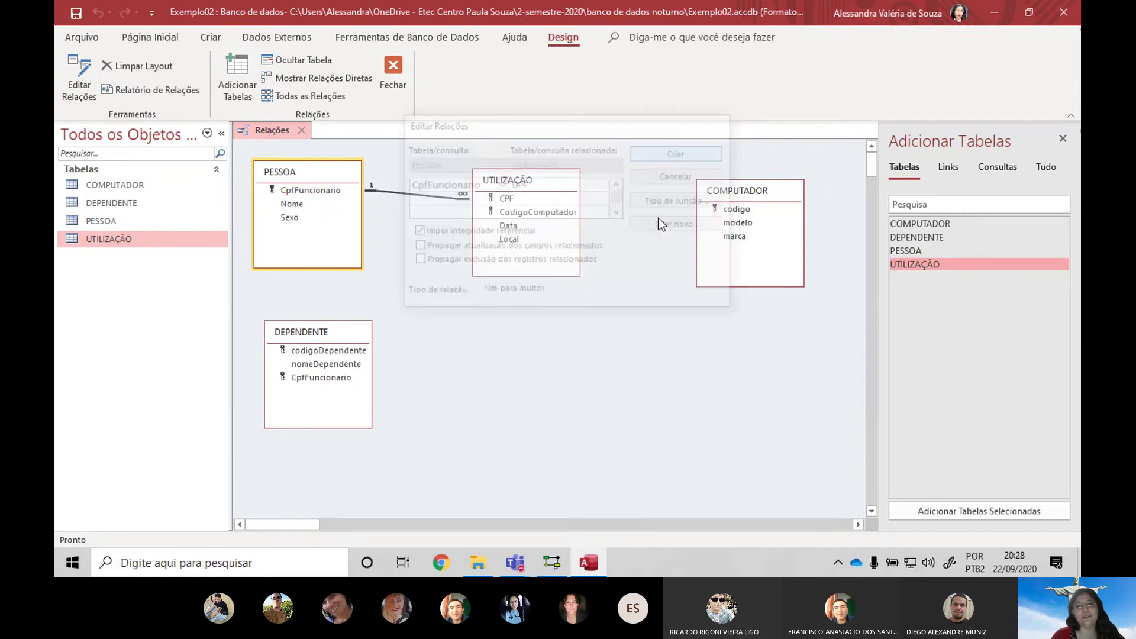
Relate COMPUTADOR.codigo to UTILIZAÇÃO.CodigoComputador one-to-many
left_click(748, 209)
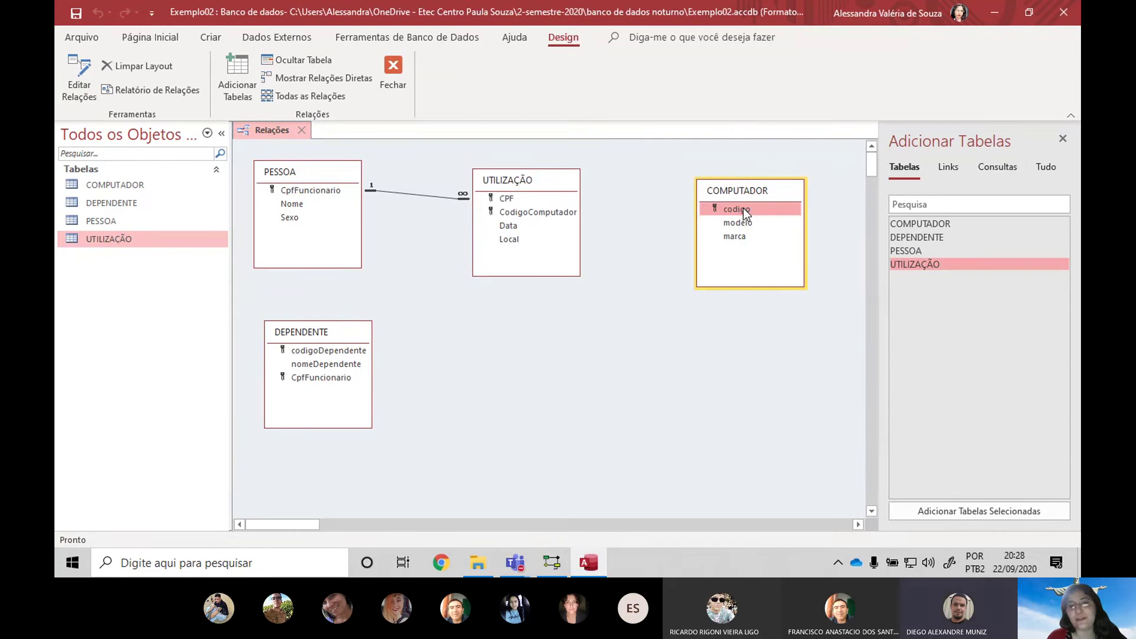
left_click_drag(743, 208, 521, 214)
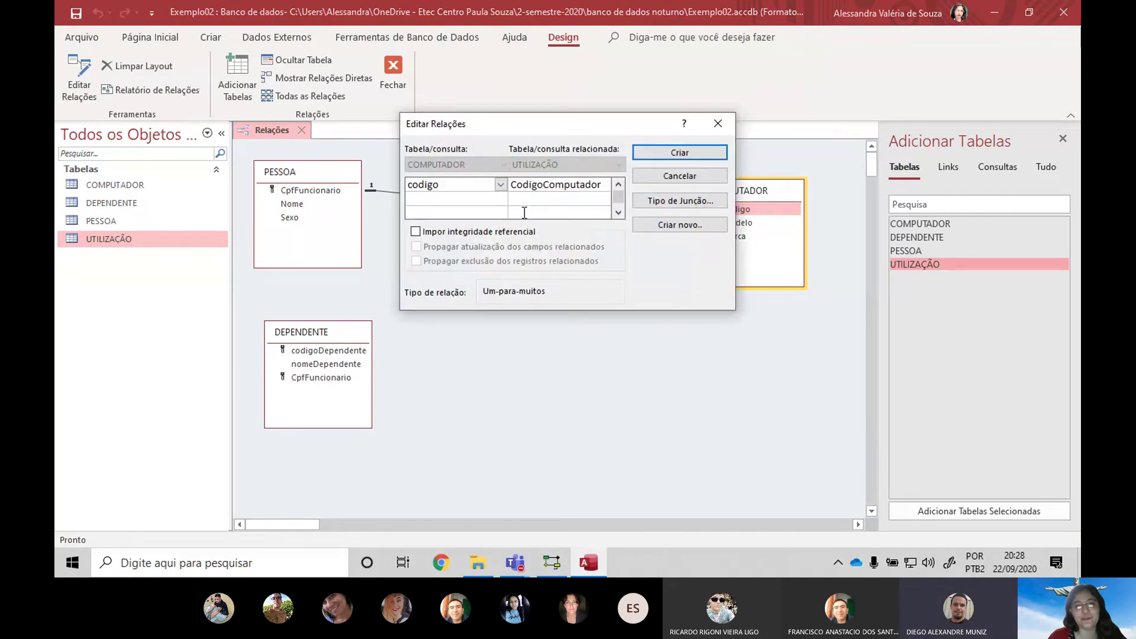
left_click(708, 156)
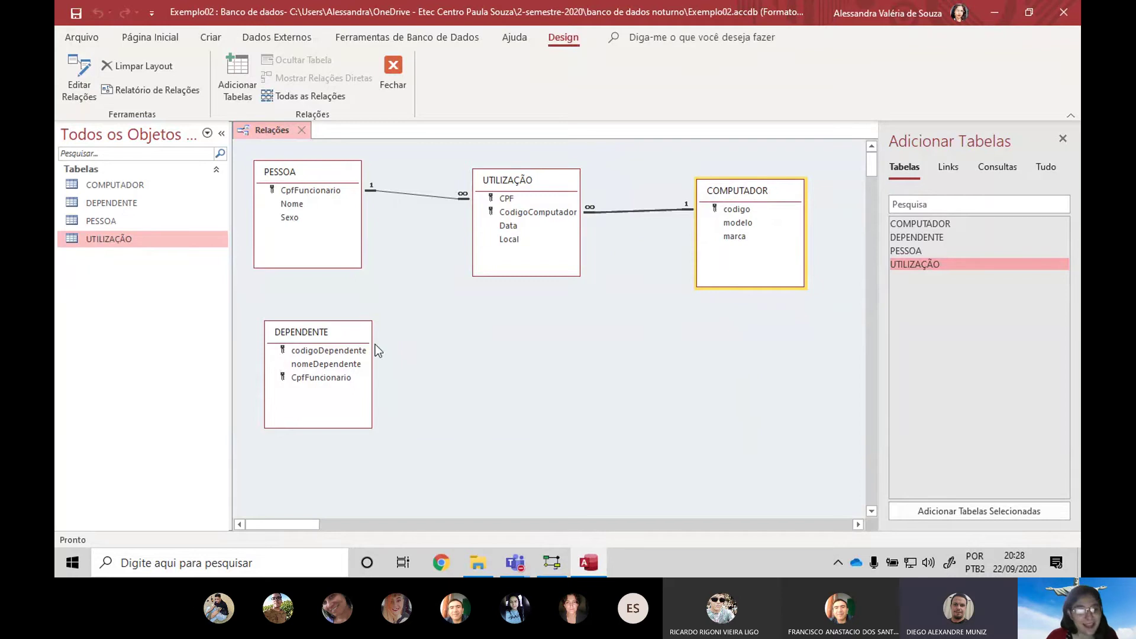
Relate PESSOA.CpfFuncionario to DEPENDENTE.CpfFuncionario with referential integrity, then move DEPENDENTE lower right
left_click(336, 379)
left_click_drag(317, 378, 320, 197)
left_click(417, 231)
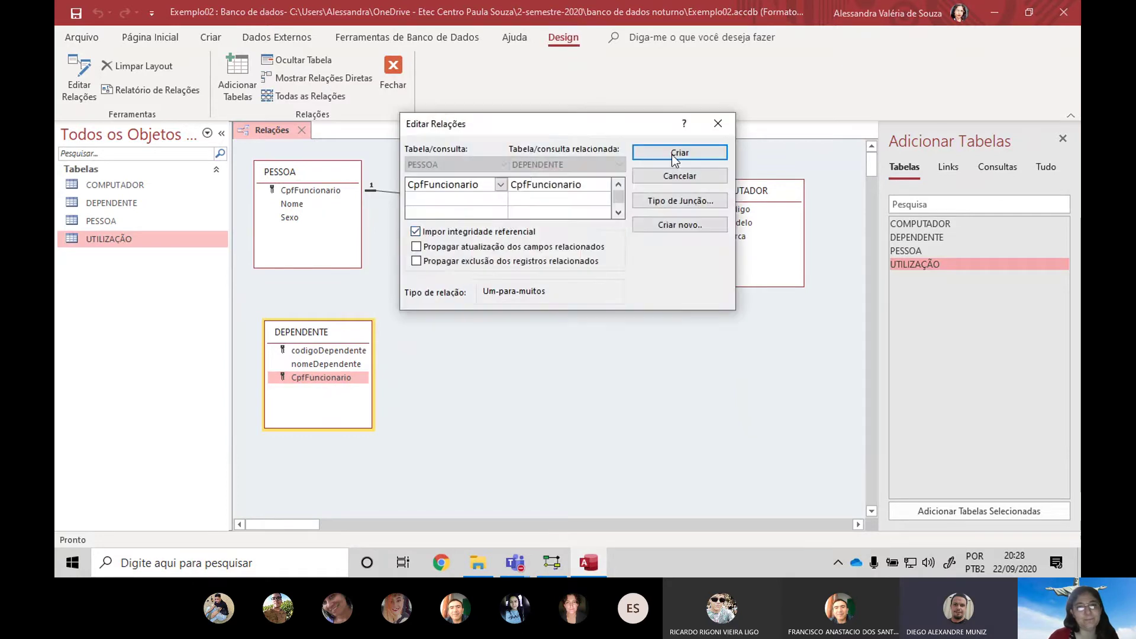
left_click(672, 155)
left_click_drag(336, 333, 460, 357)
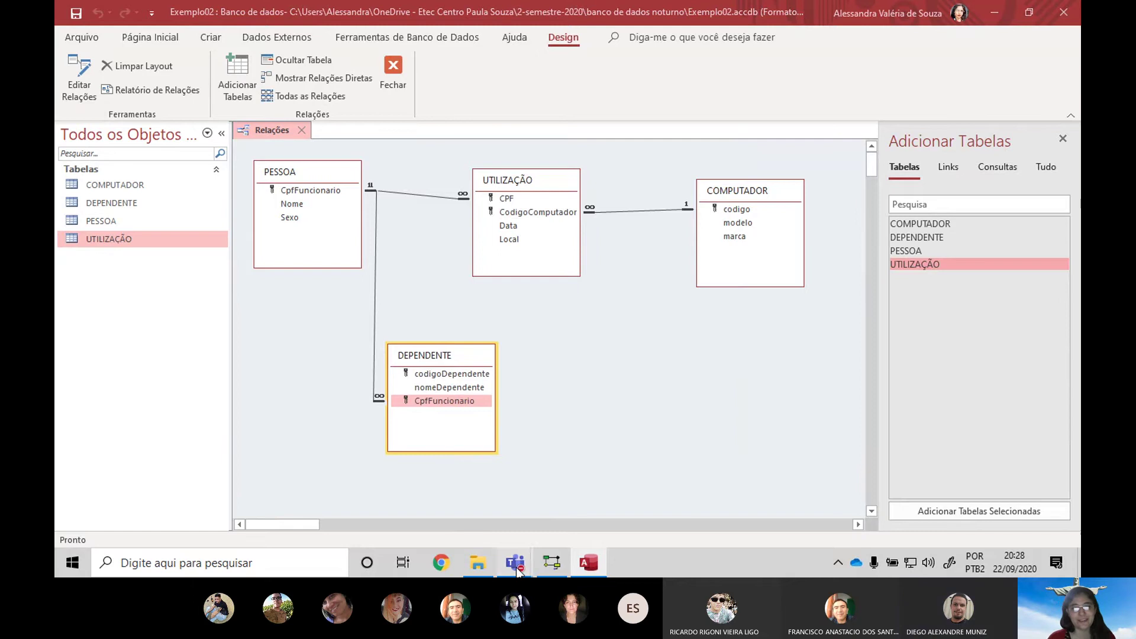
mouse_move(517, 568)
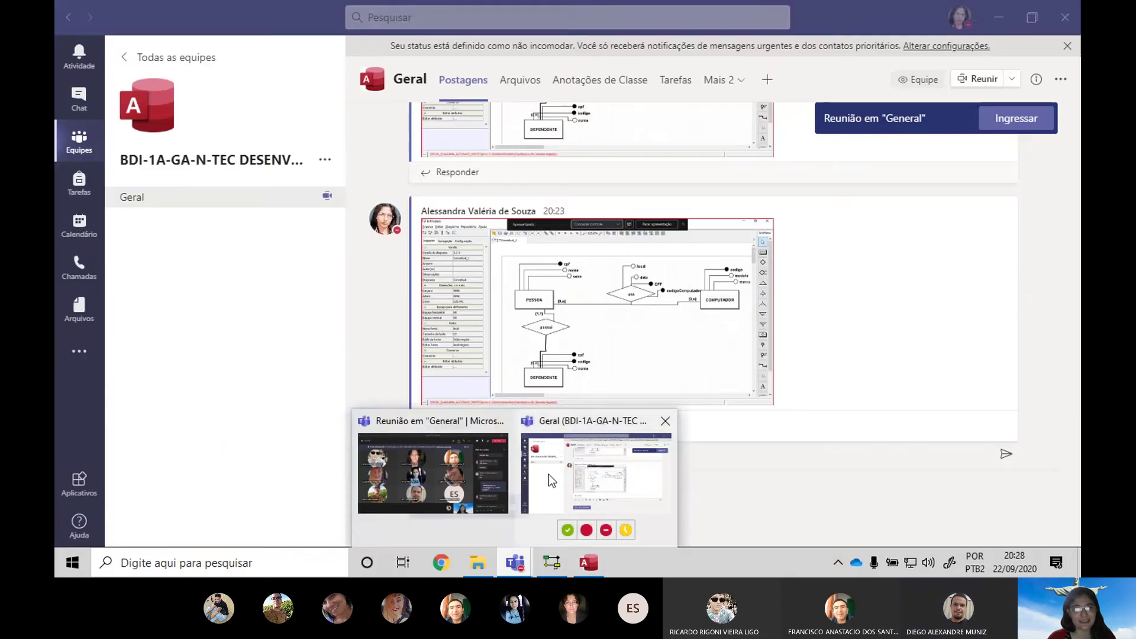
Post the relationships diagram screenshot in the Teams Geral channel and return to Access
left_click(548, 474)
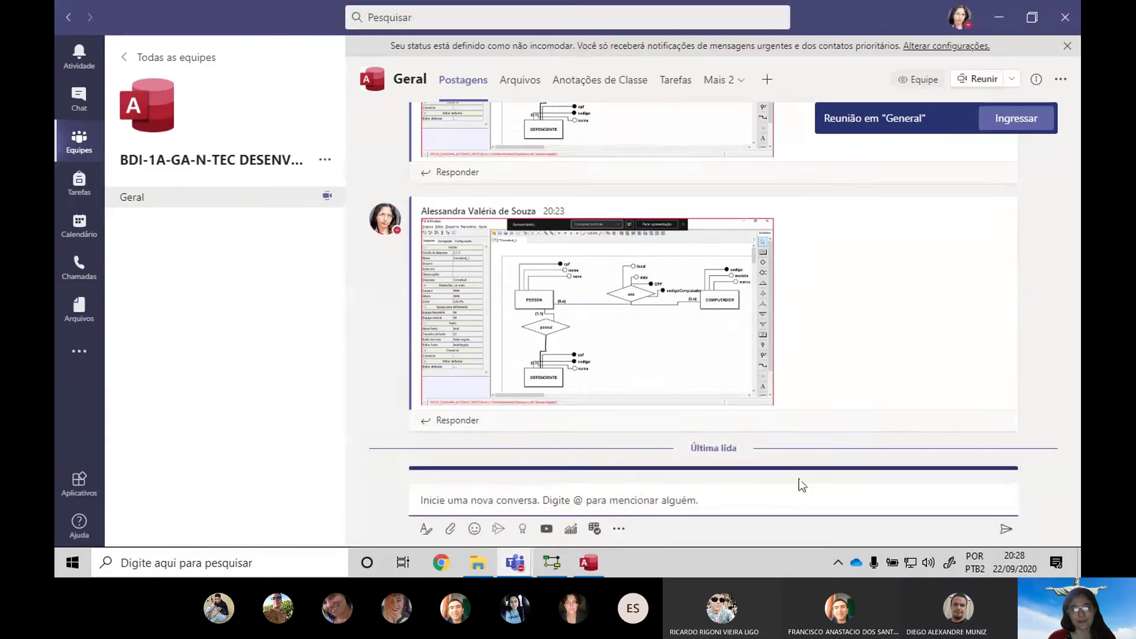
key("ctrl+v")
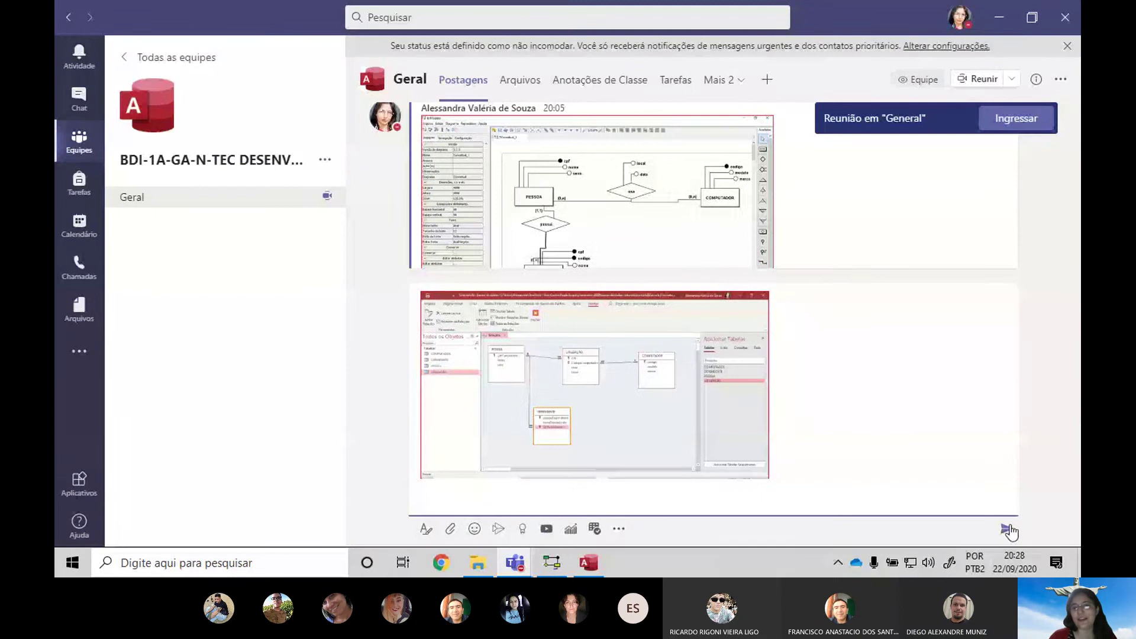
left_click(1009, 528)
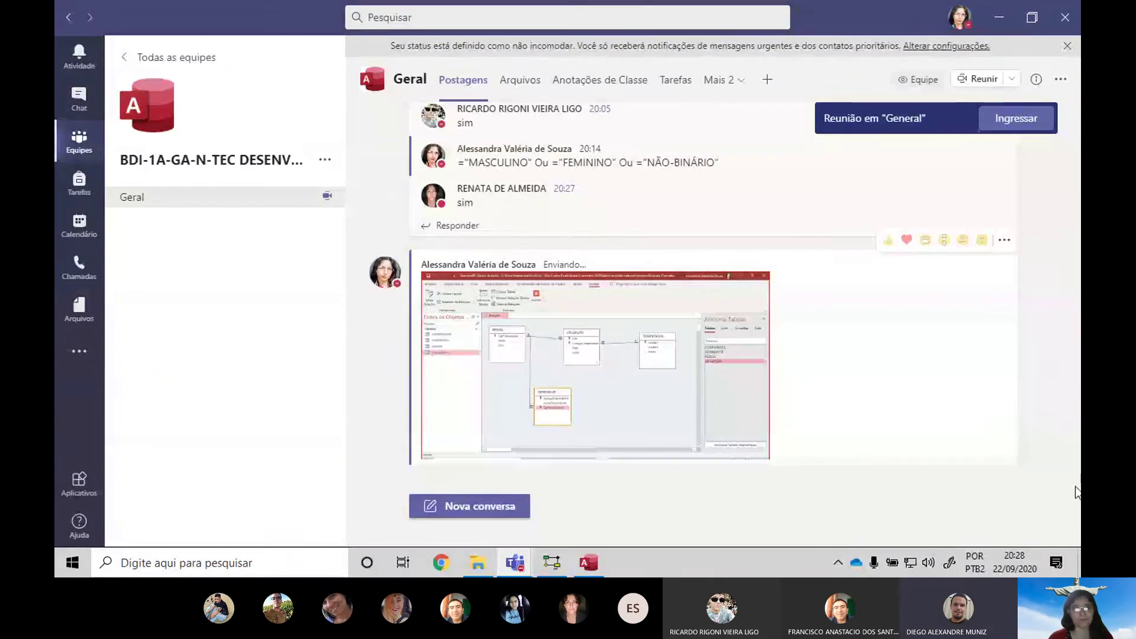
key("alt+Tab")
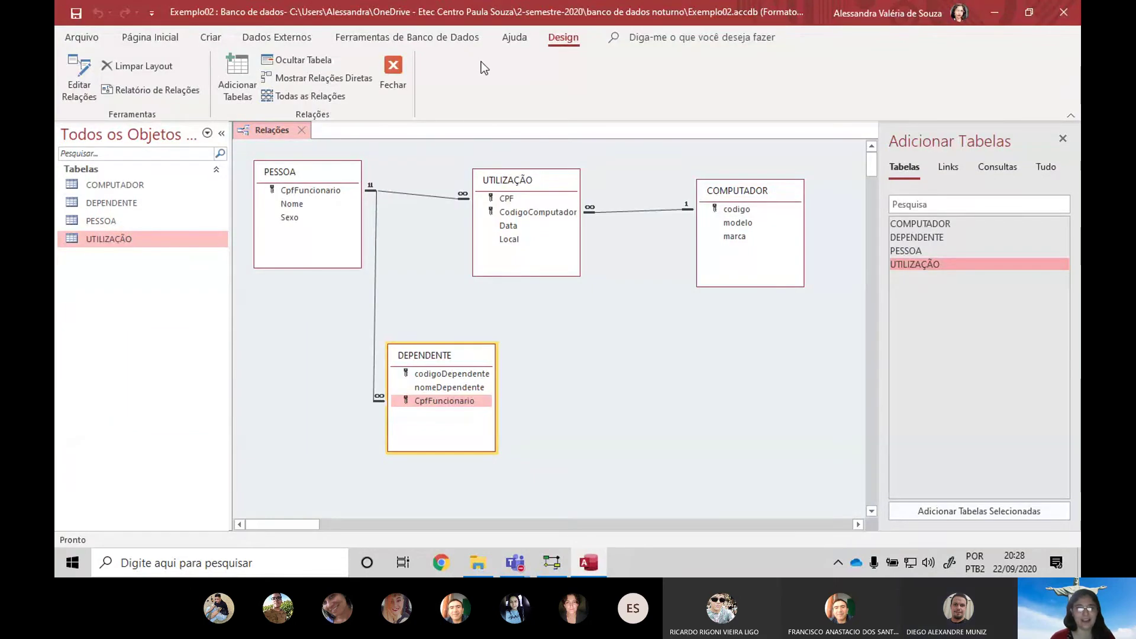
Close the Relationships window without saving the layout and open the COMPUTADOR table
left_click(397, 72)
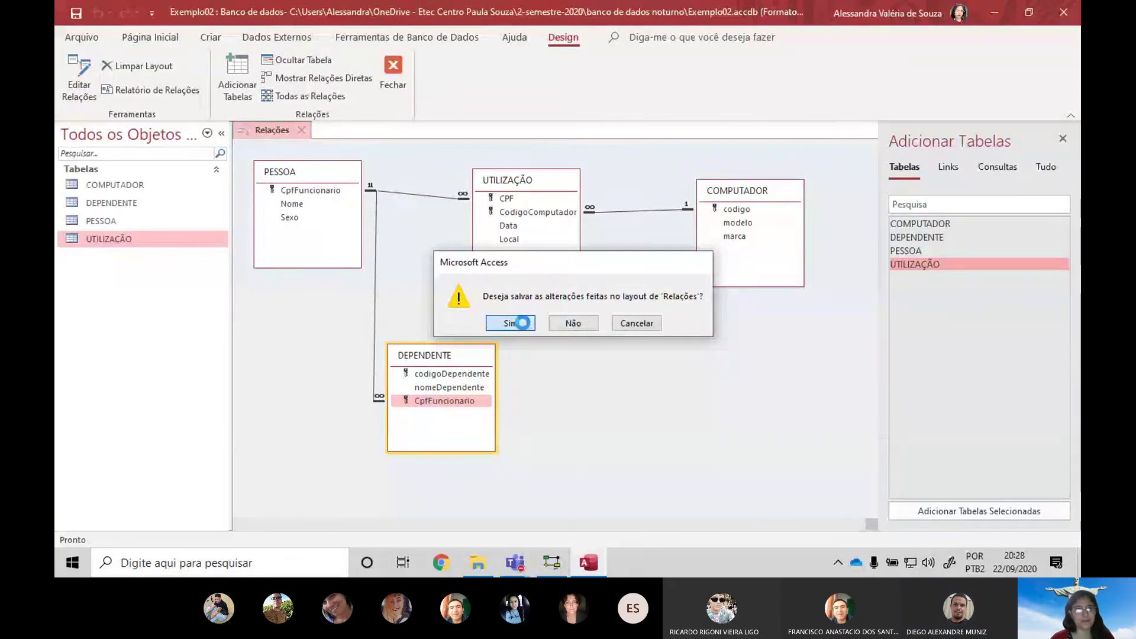
left_click(572, 323)
double_click(137, 182)
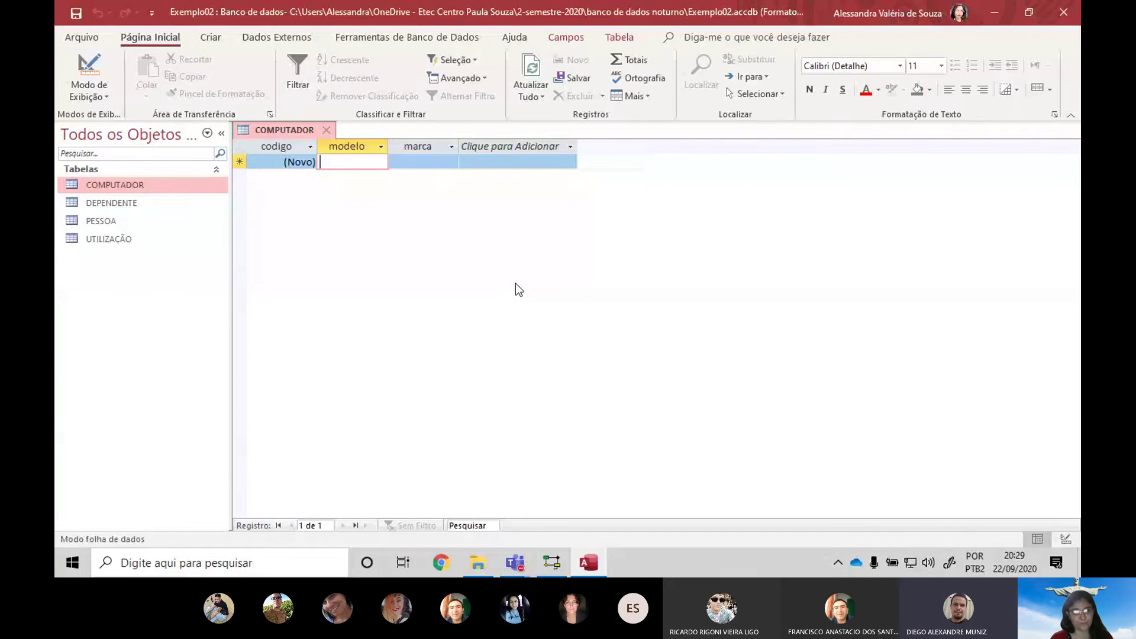
Enter COMPUTADOR records i7/intel, i5/intel and i3
type("i7")
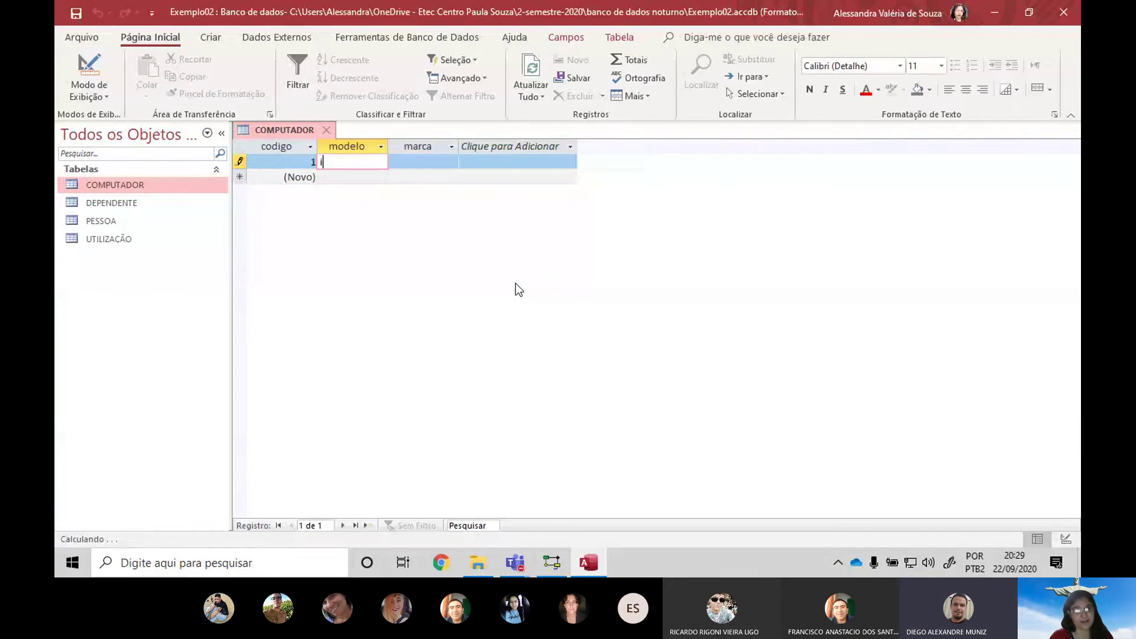
key("Tab")
type("intel")
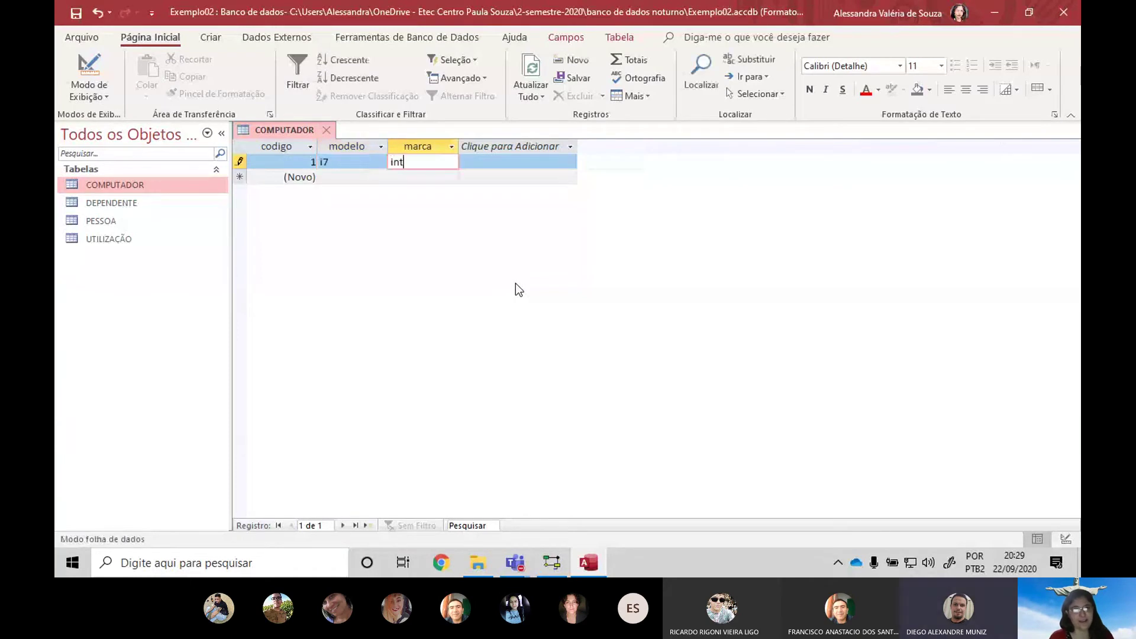
key("Tab")
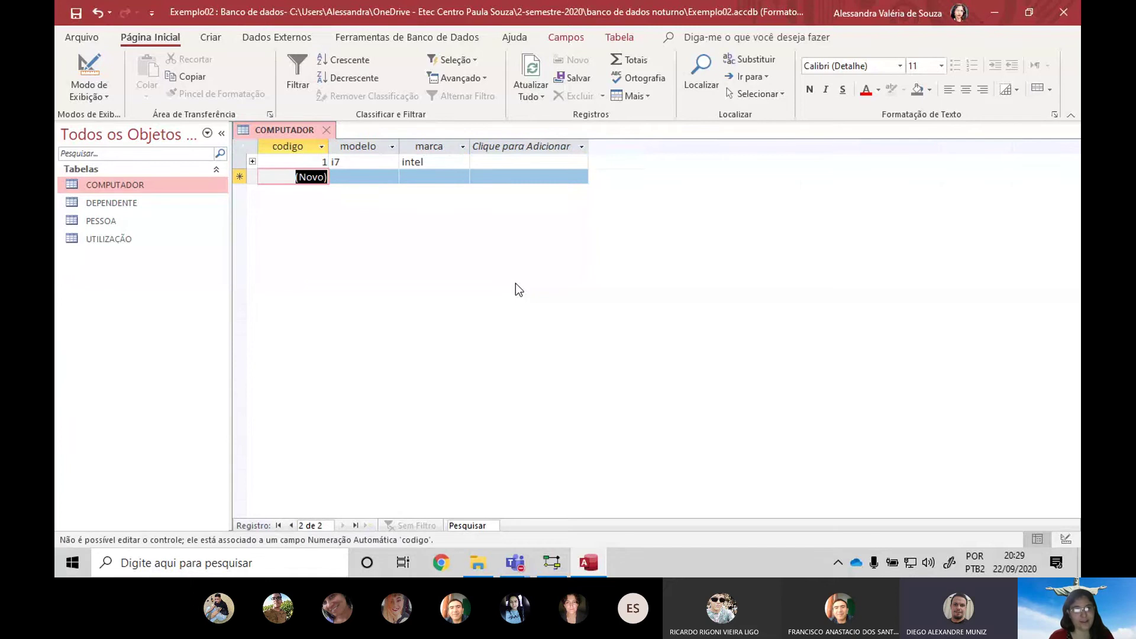
key("Tab")
type("i5")
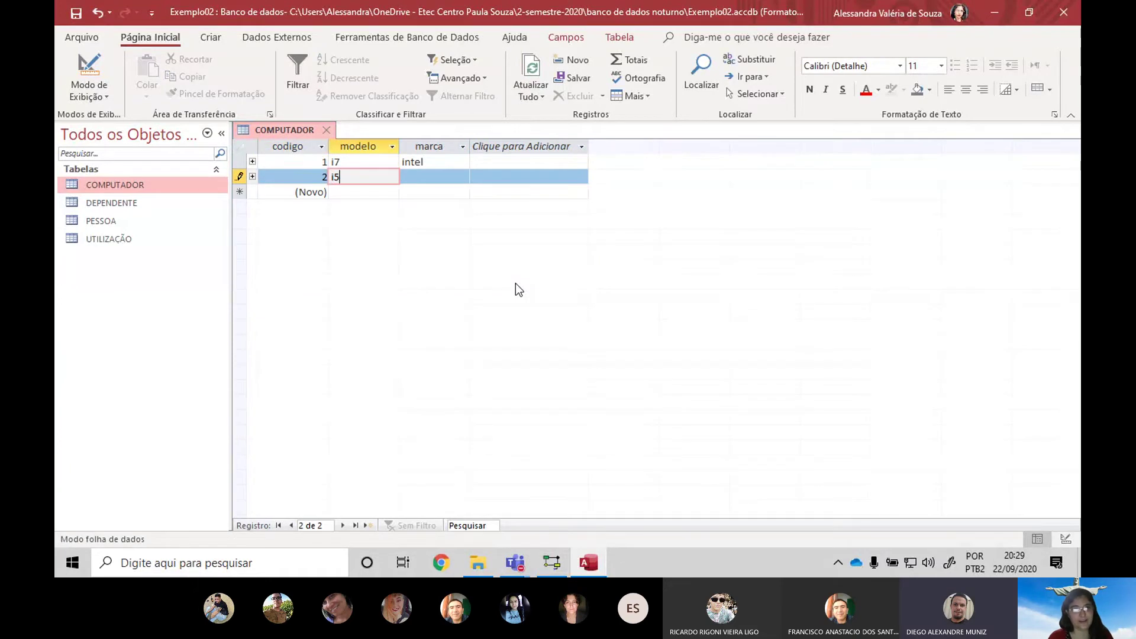
key("Tab")
type("intel")
key("Tab")
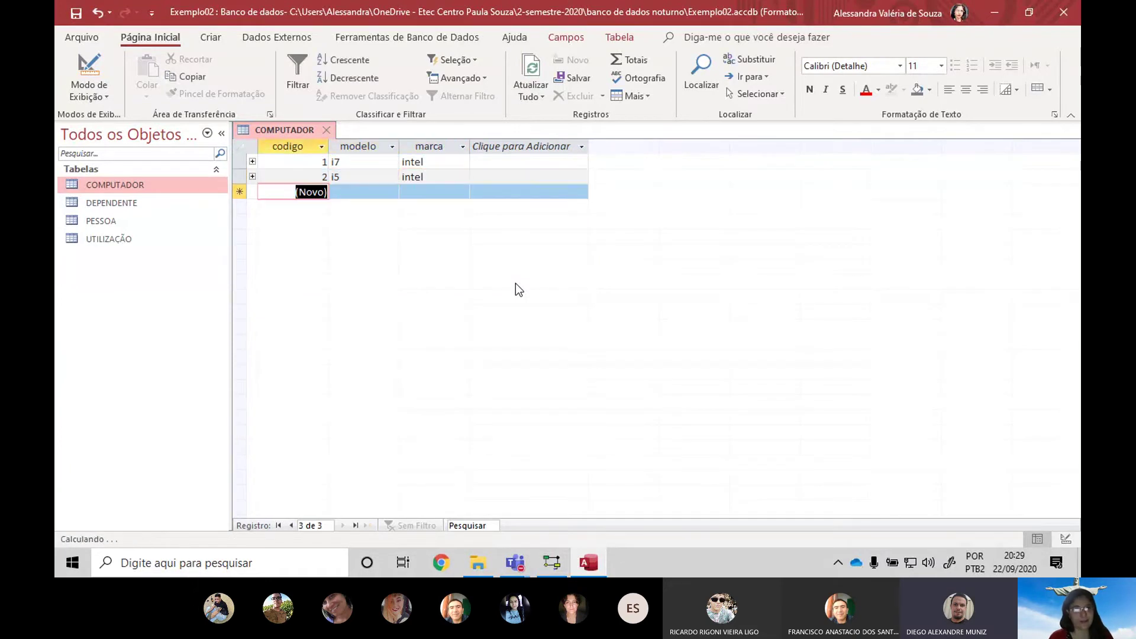
key("Tab")
type("i3")
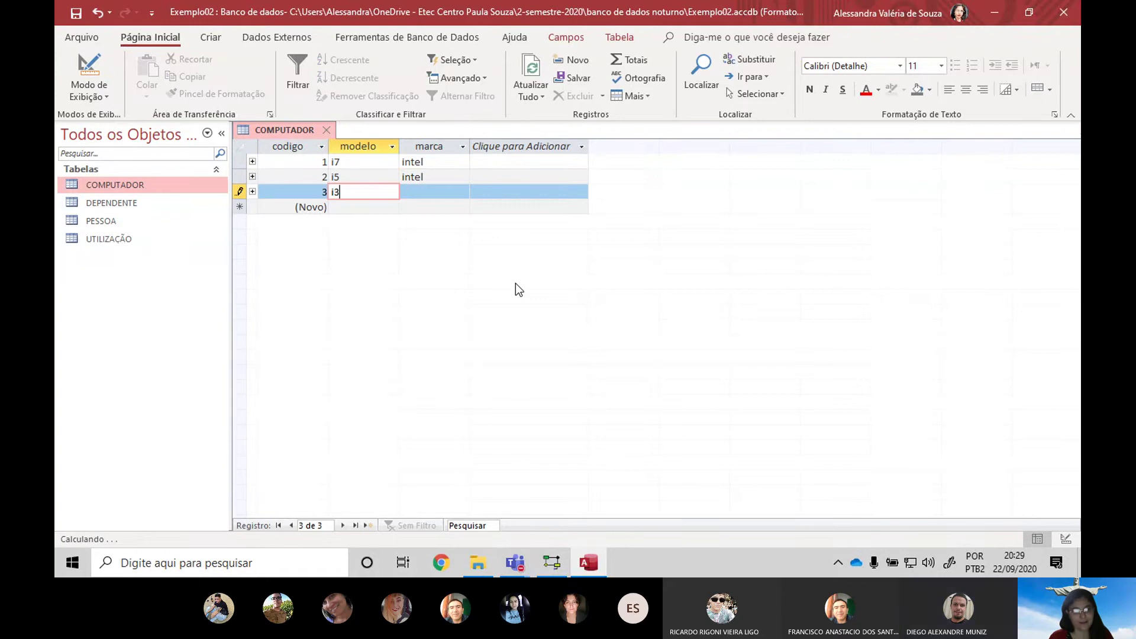
key("Tab")
type("intel")
key("Tab")
key("Tab")
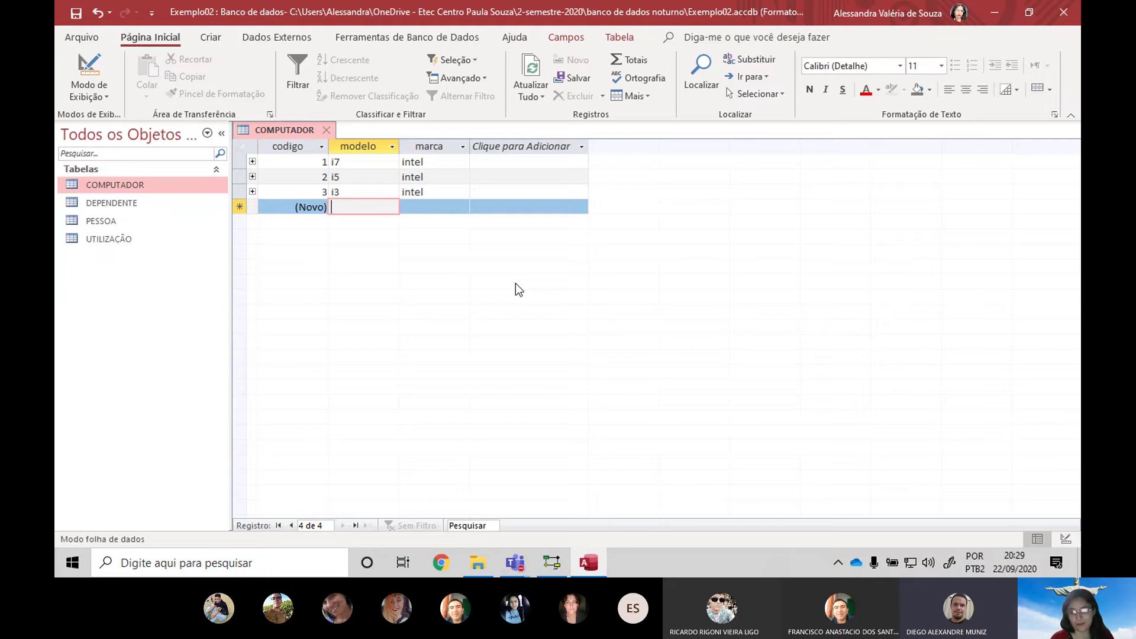
Add records Abc/IBM and Ky/Apple to COMPUTADOR
type("Abc")
key("Tab")
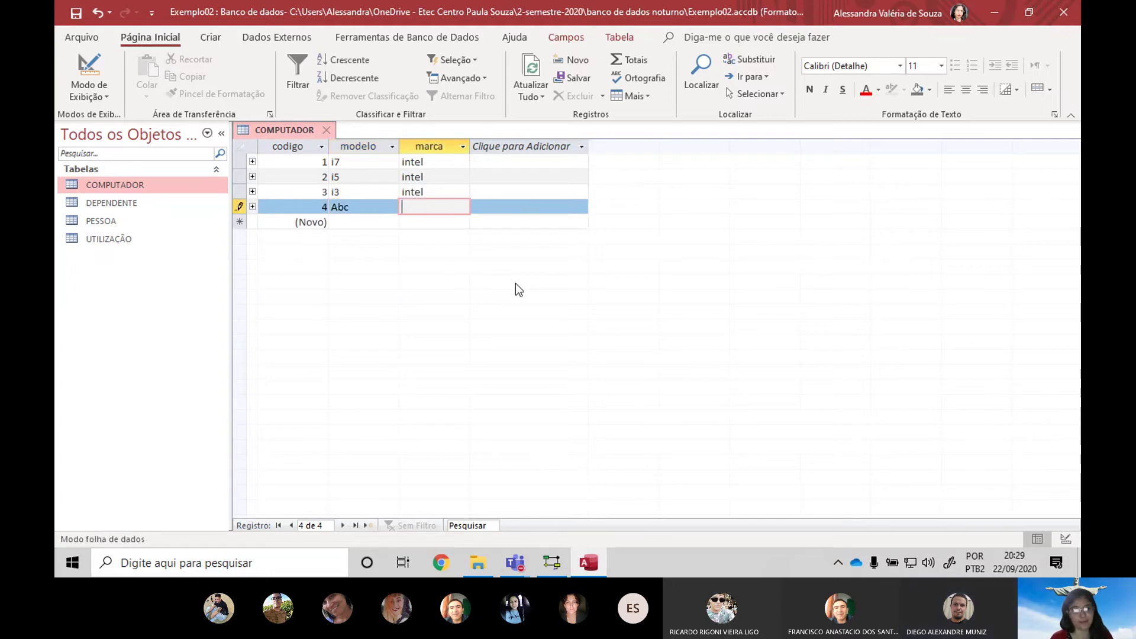
type("IBM")
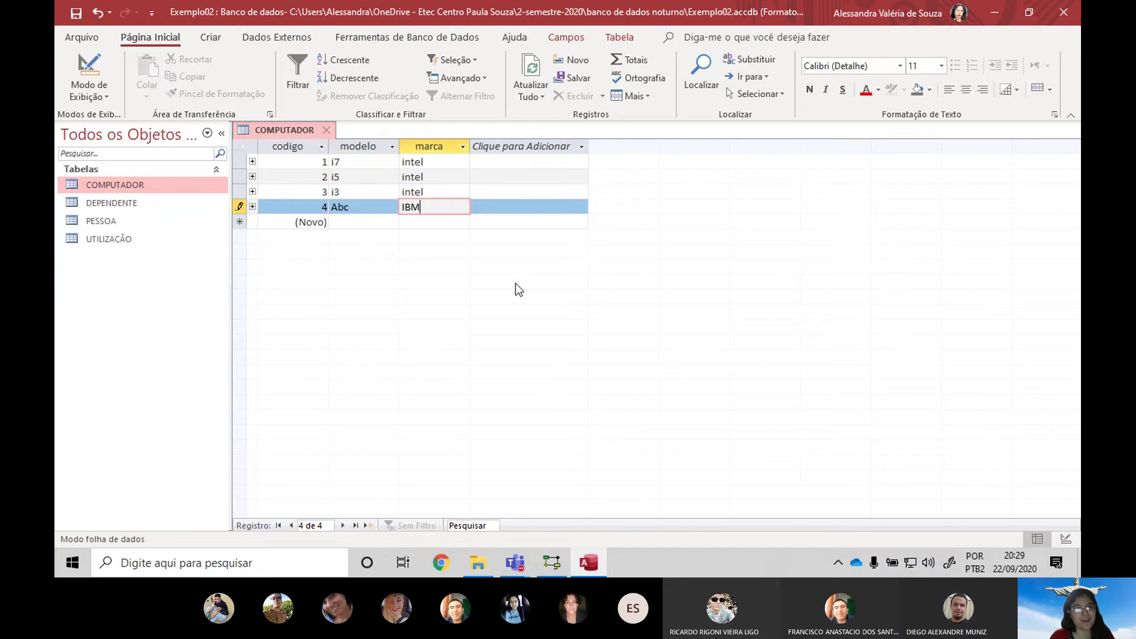
key("Tab")
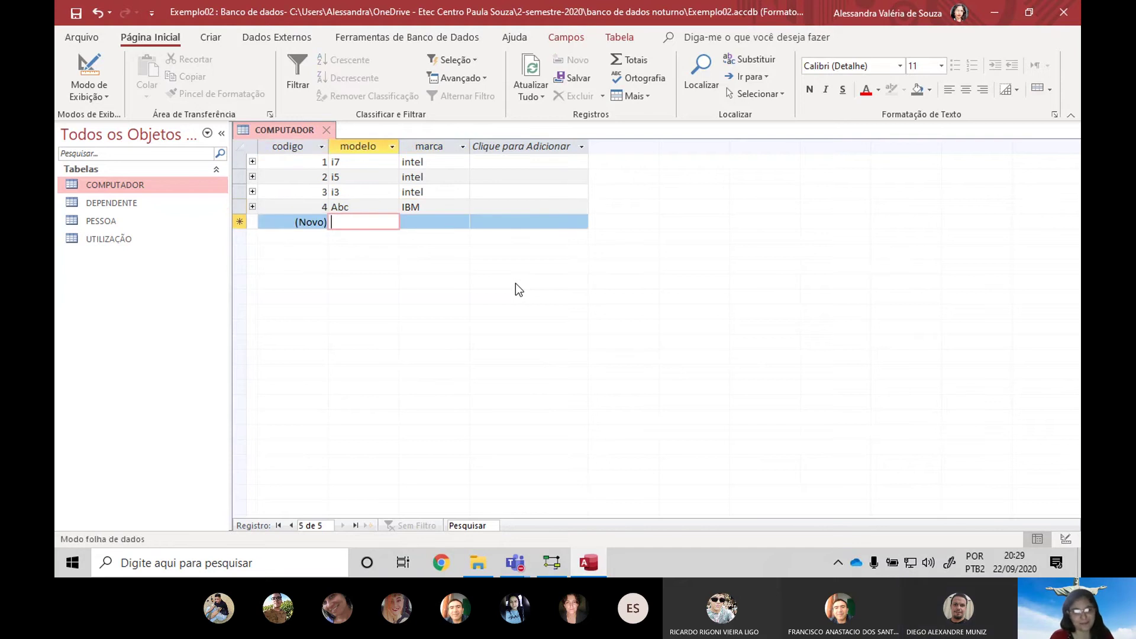
type("Ky")
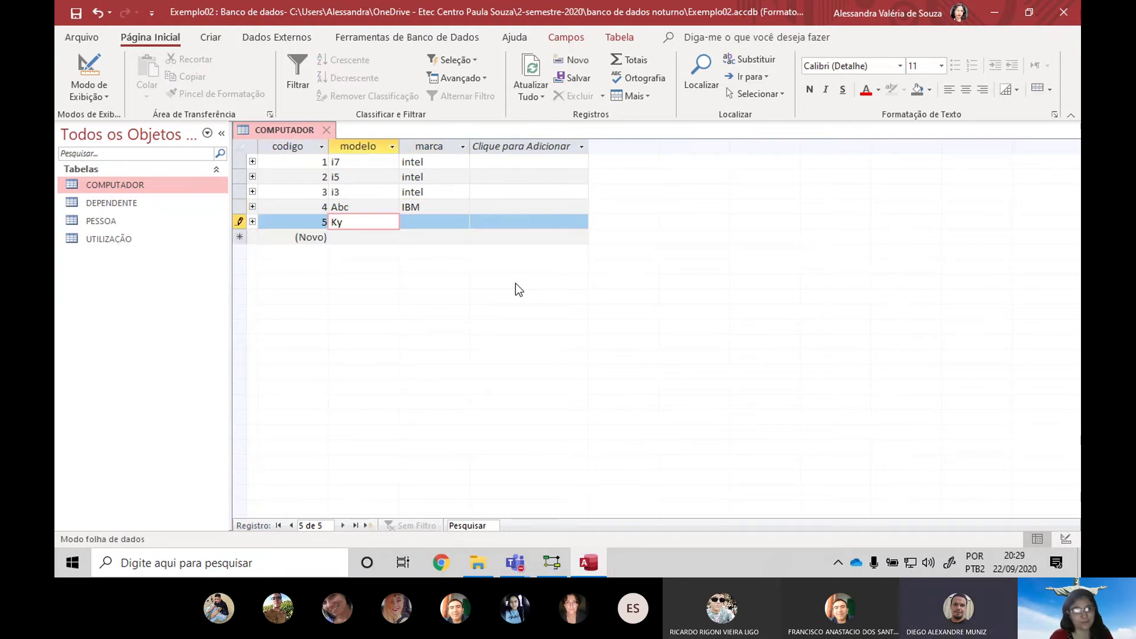
key("Tab")
type("Apple")
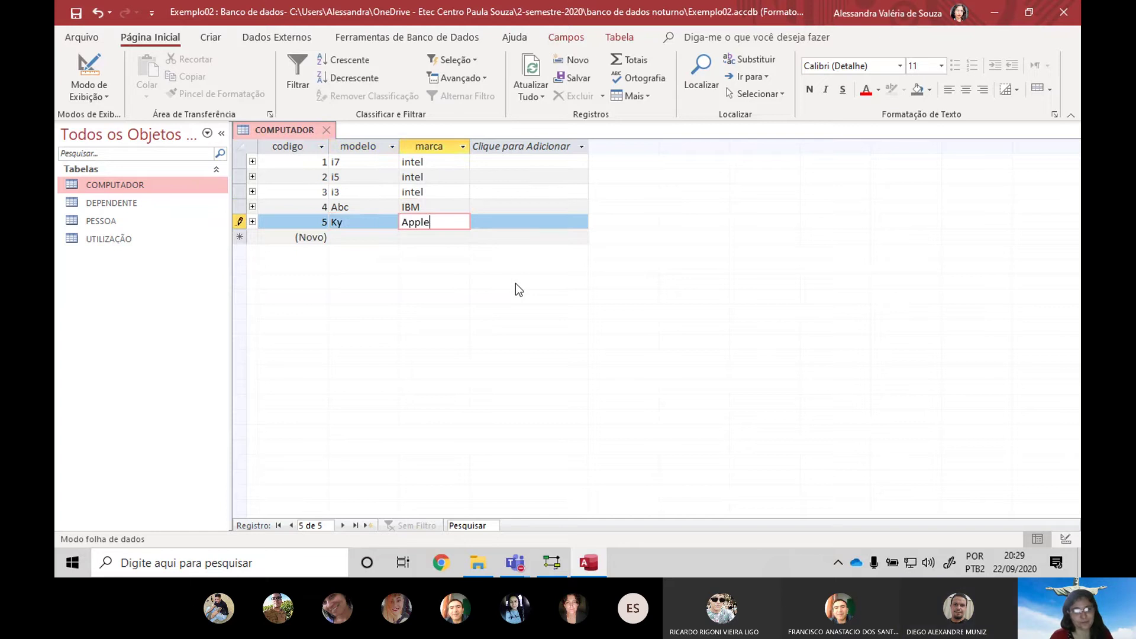
key("Tab")
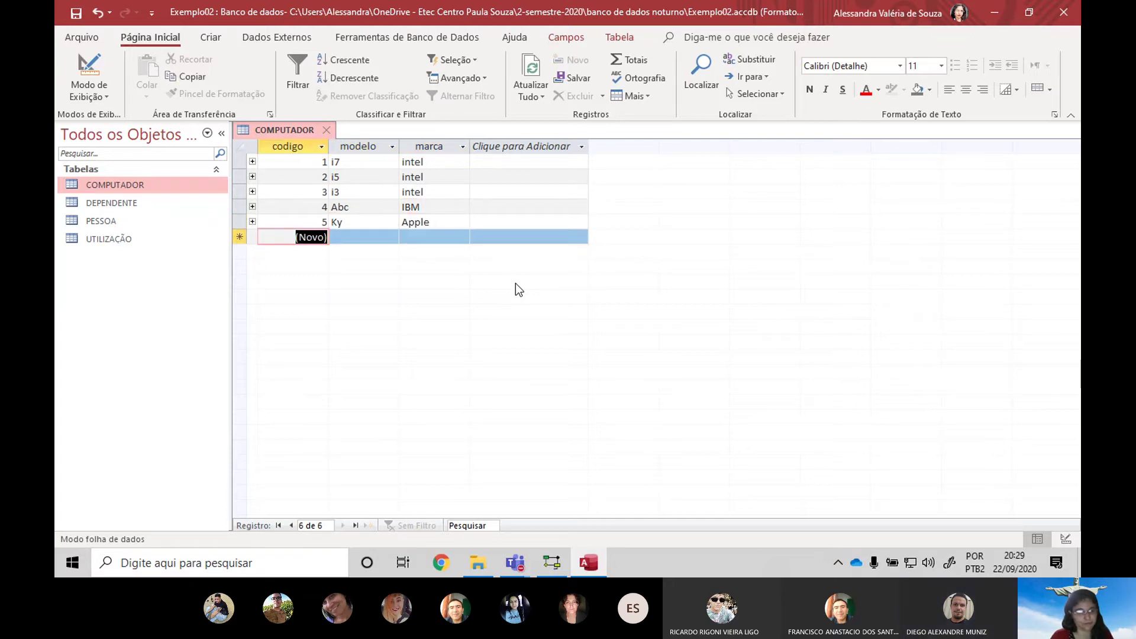
Add records Yz/Apple and tt/IBM as records 6 and 7
key("6")
key("Tab")
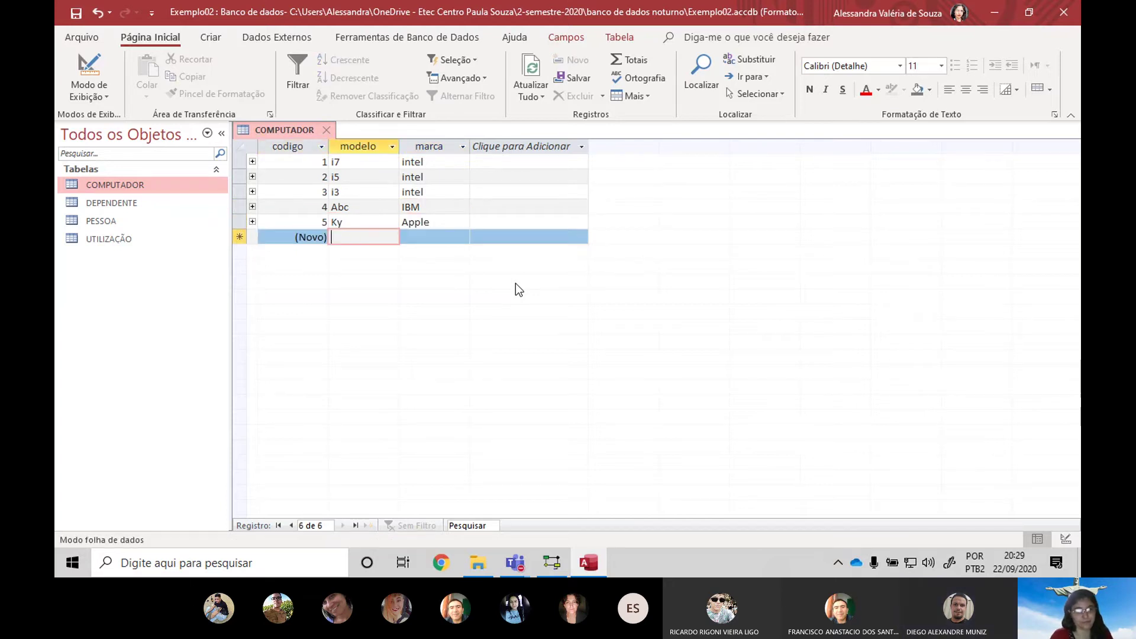
type("Yz")
key("Tab")
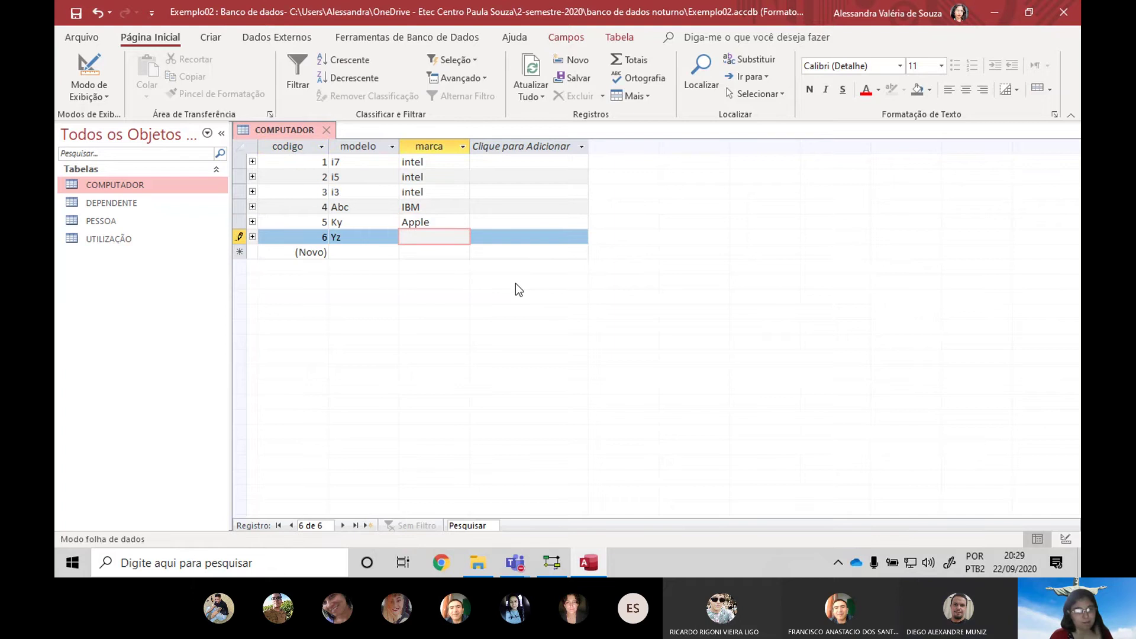
type("Apple")
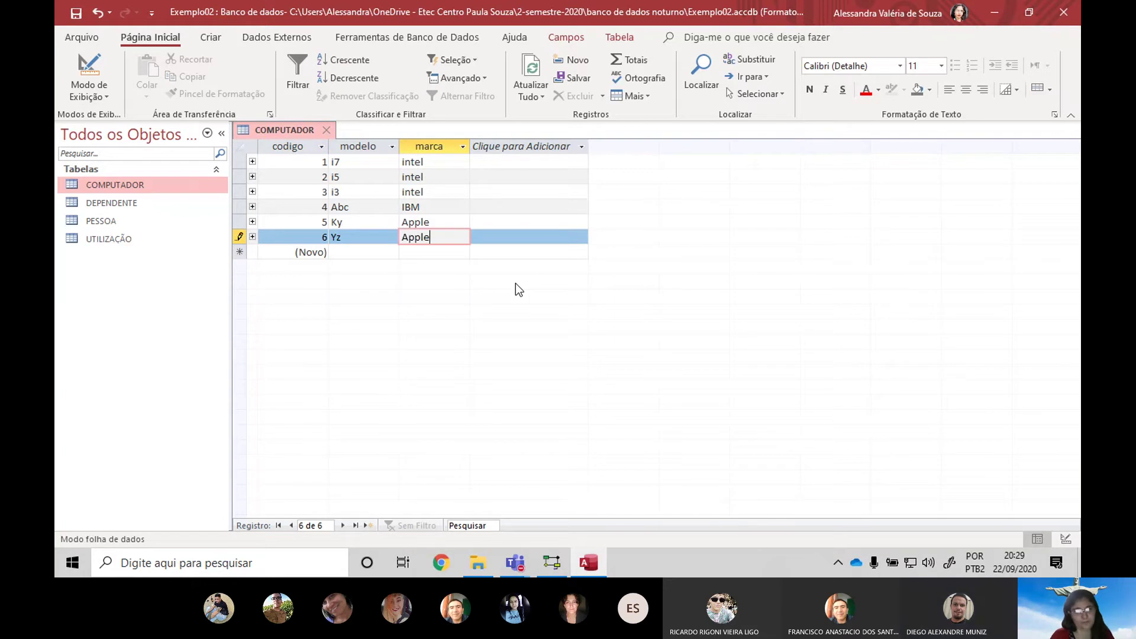
key("Tab")
type("tt")
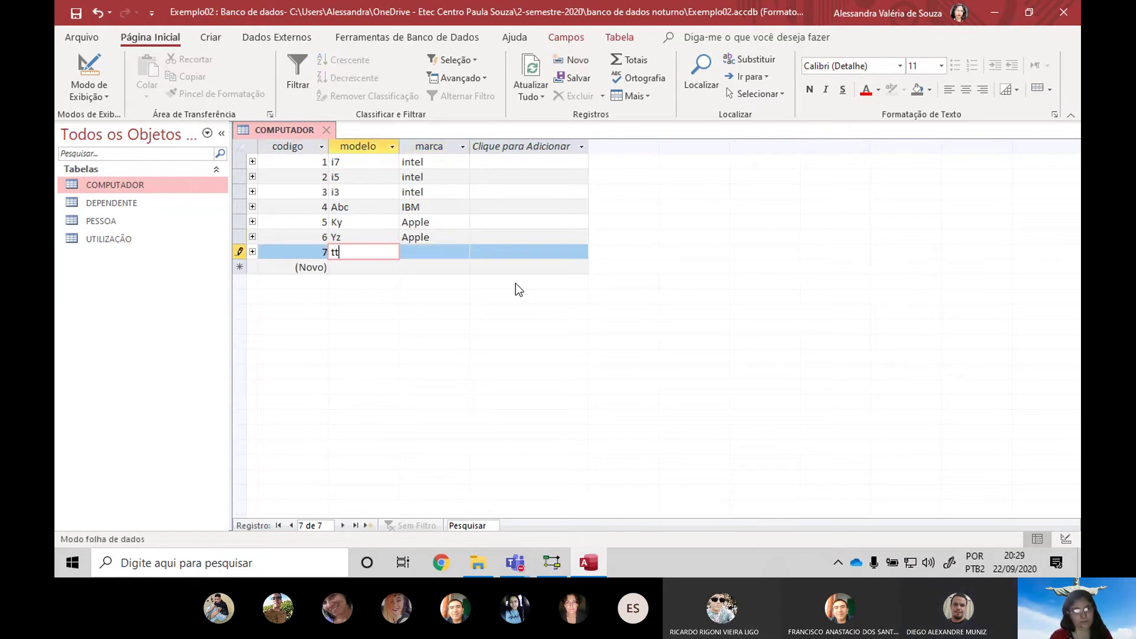
key("Tab")
type("IBM")
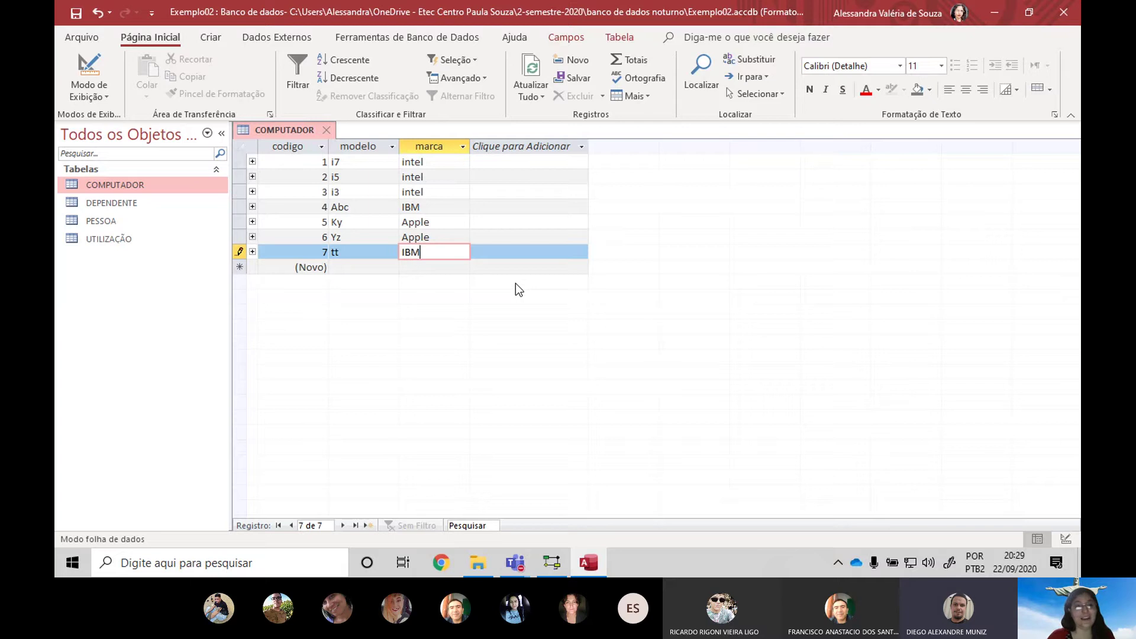
key("Tab")
key("Tab")
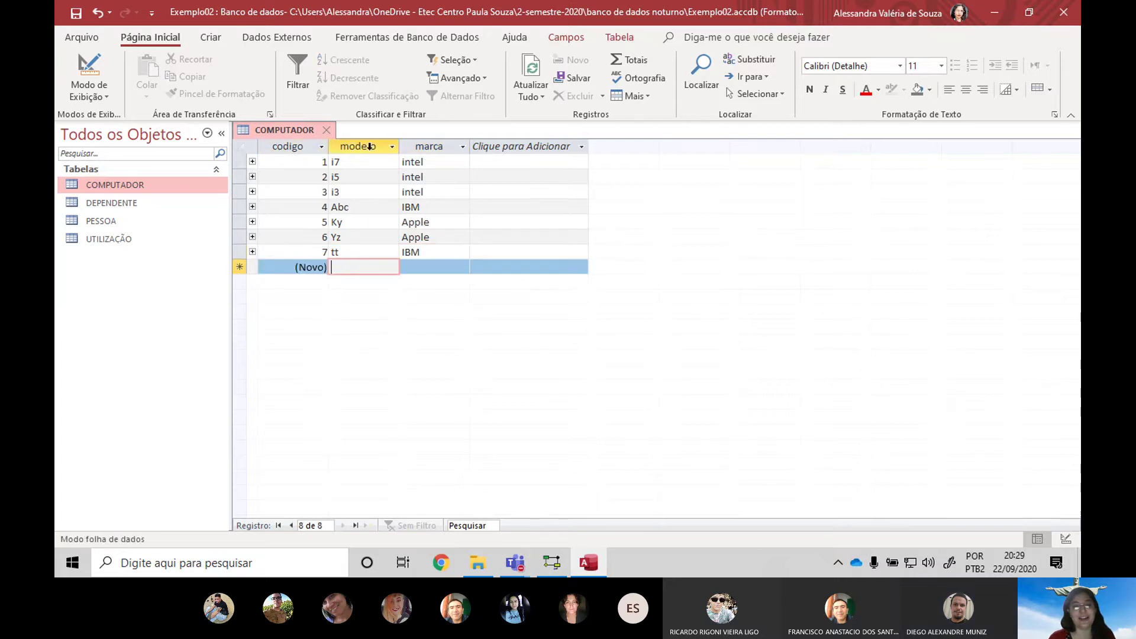
Try saving another i7/intel record, triggering the duplicate-value error
left_click(369, 146)
left_click(349, 269)
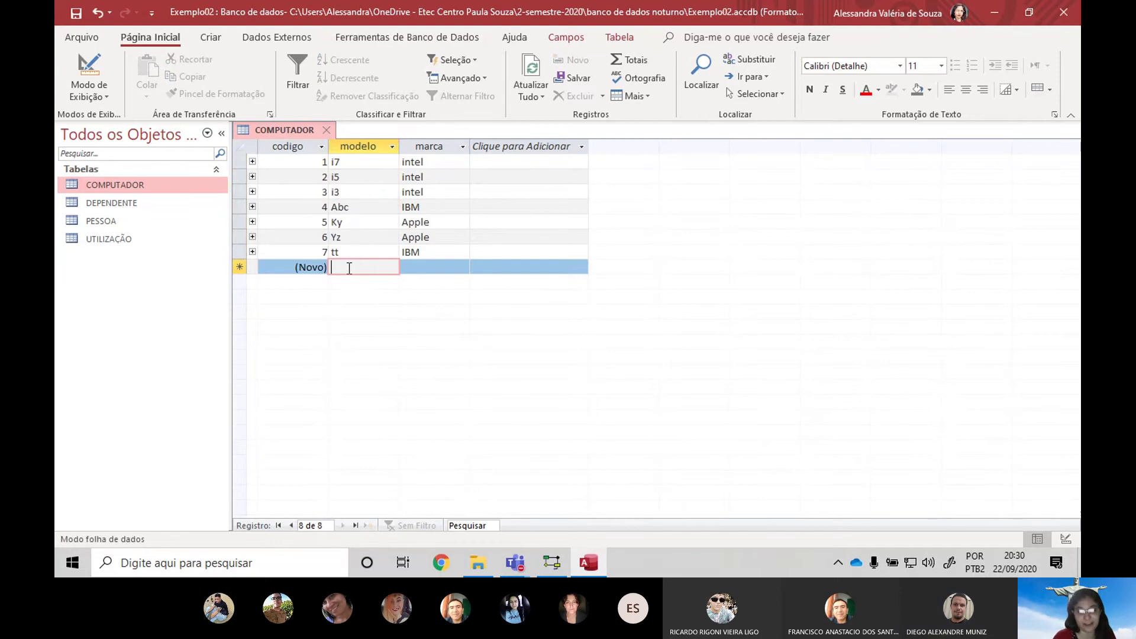
type("i7")
key("Tab")
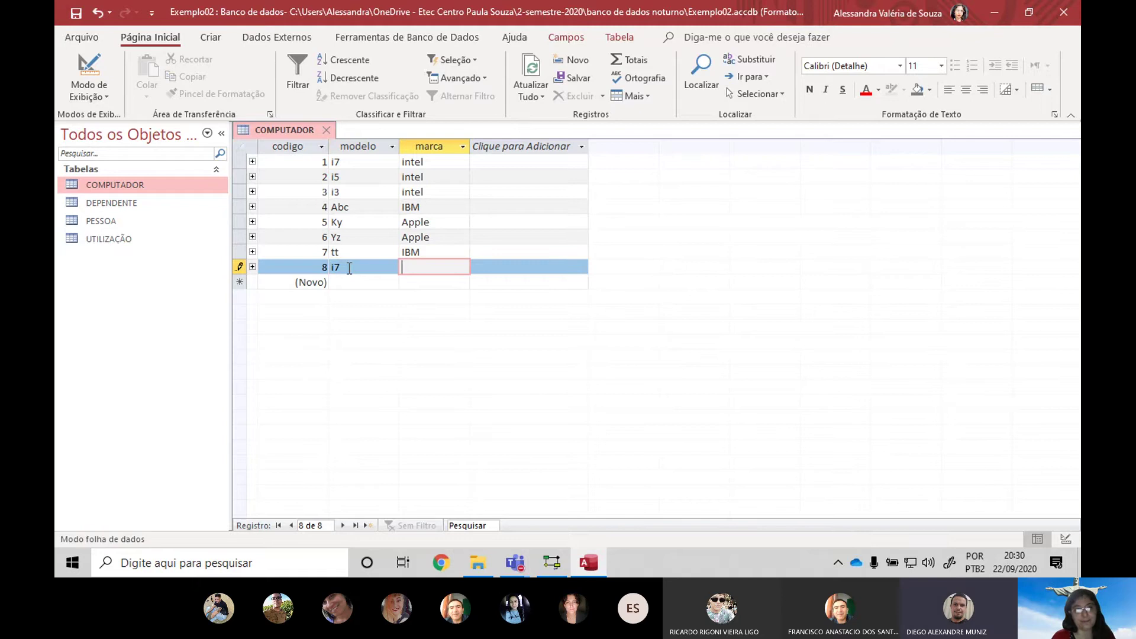
type("intel")
key("Return")
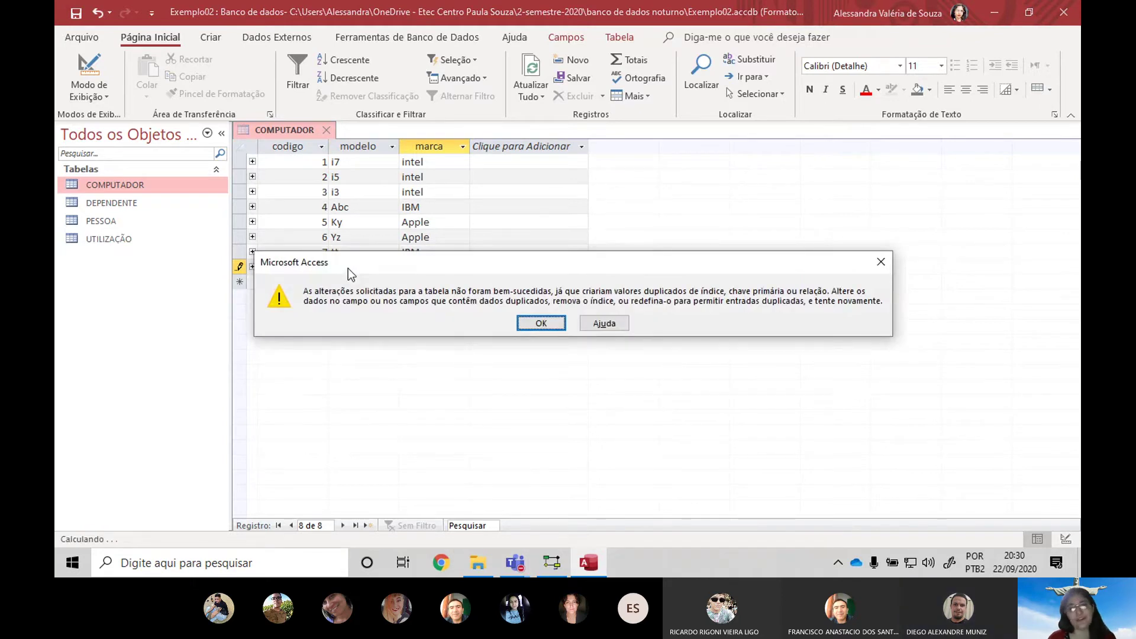
Dismiss the duplicate error, discard the rejected i7 row, and select record 1
left_click(542, 324)
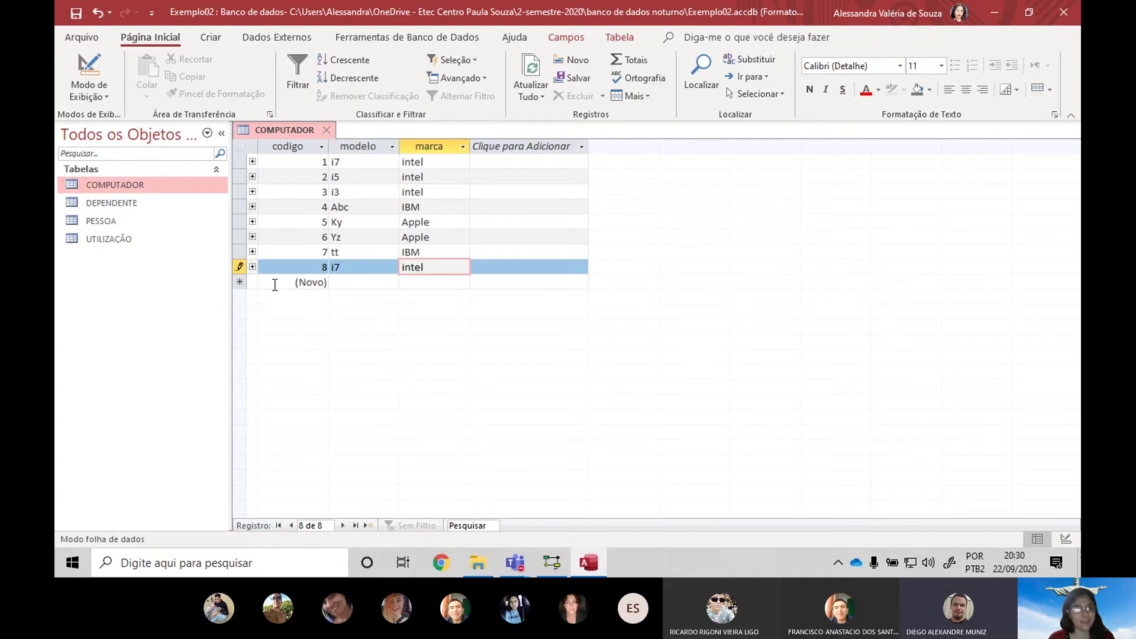
key("Escape")
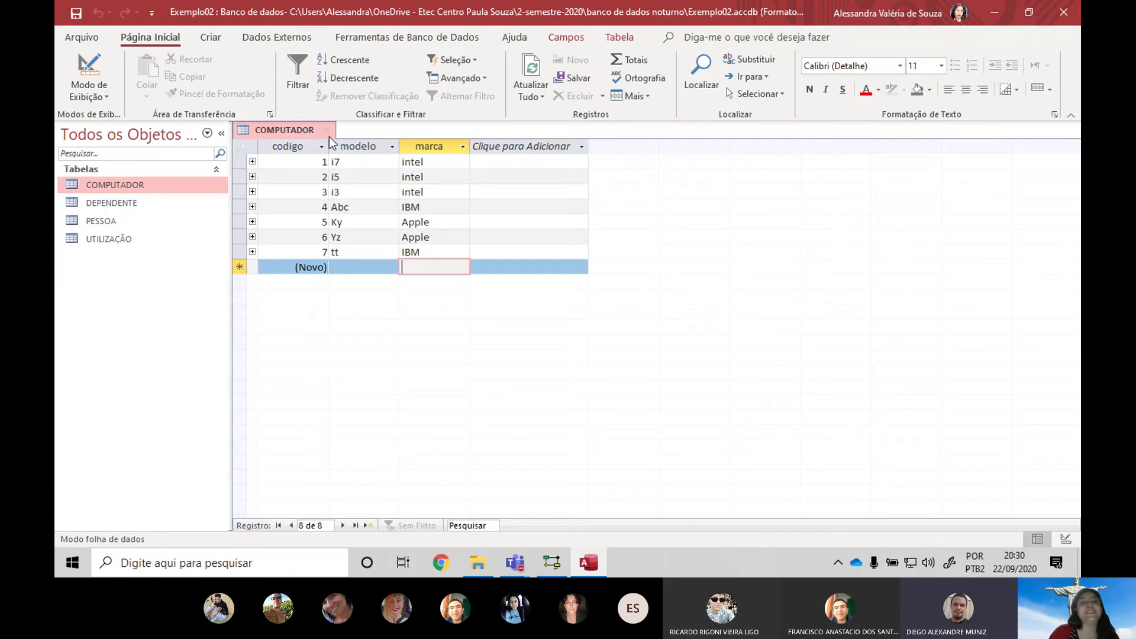
left_click(238, 161)
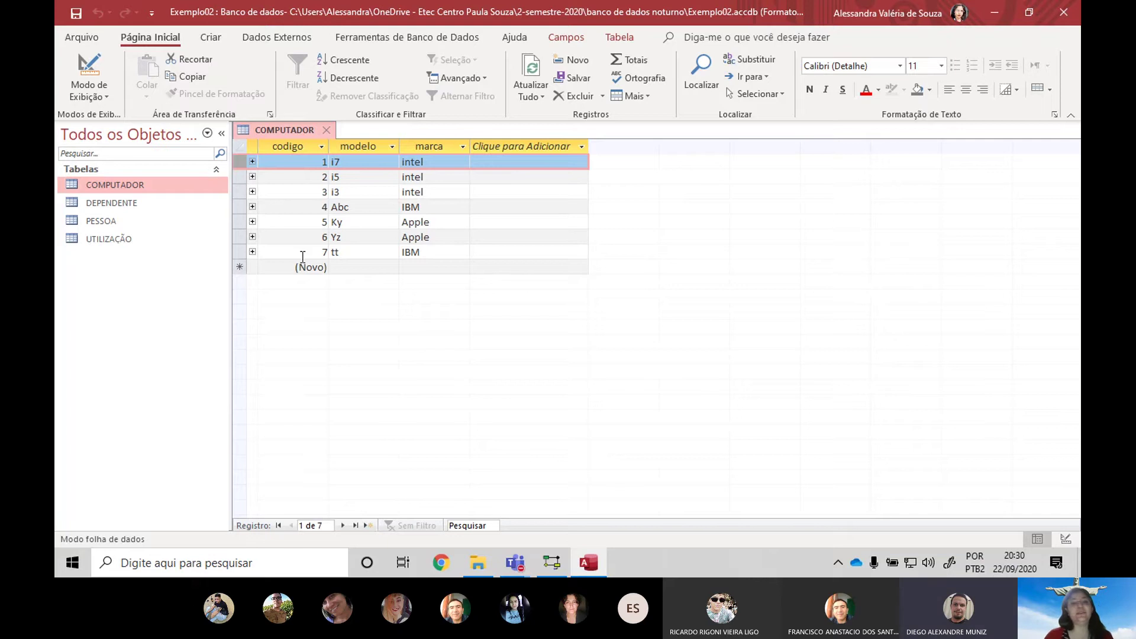
Switch from COMPUTADOR to PESSOA, widen CpfFuncionario and Nome, and start the first CPF cell
left_click(326, 130)
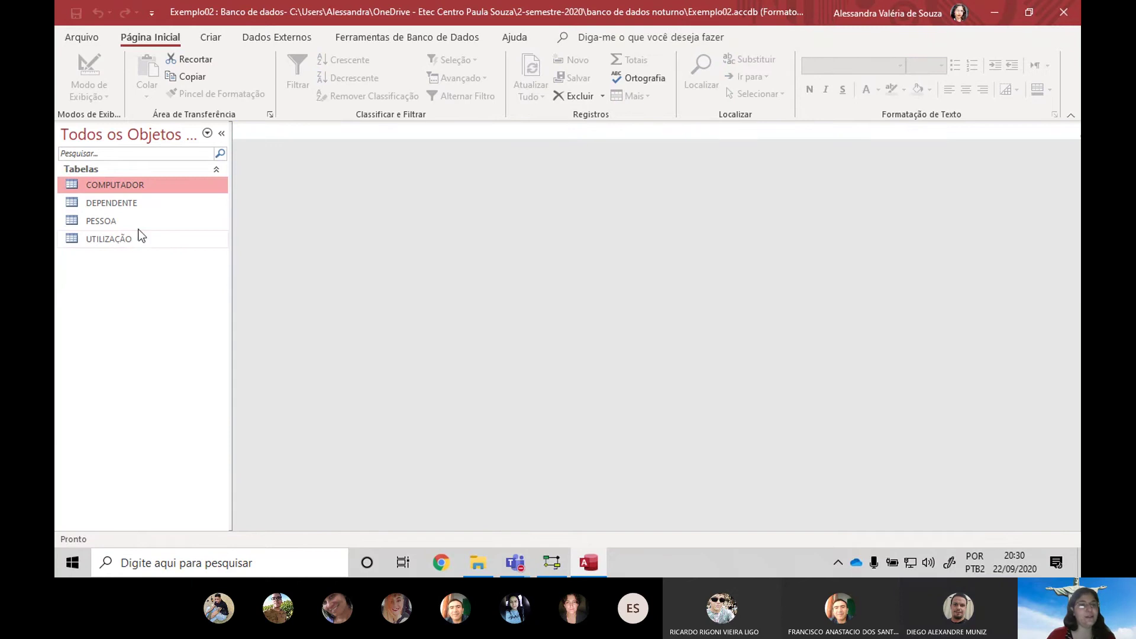
double_click(118, 218)
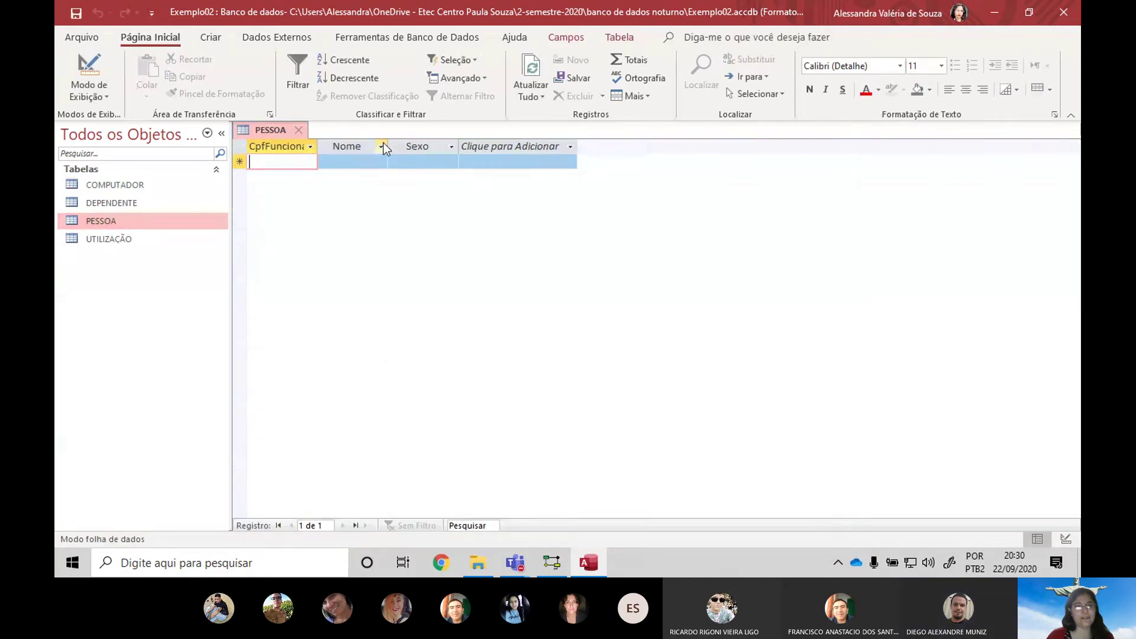
left_click_drag(322, 145, 361, 140)
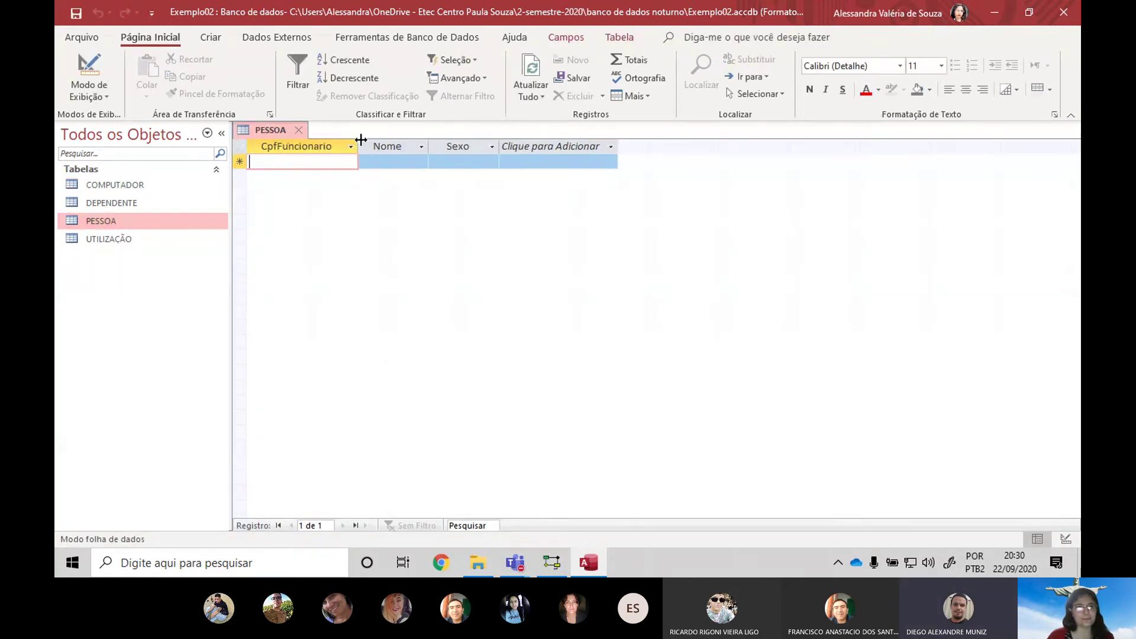
left_click(423, 146)
left_click(431, 147)
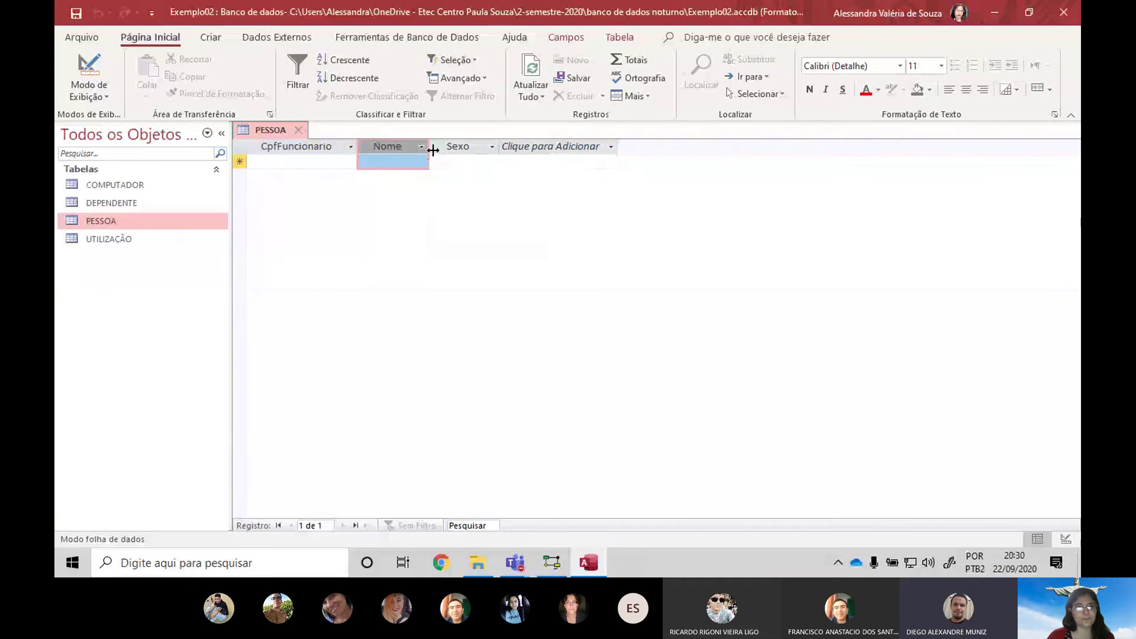
left_click_drag(429, 147, 464, 146)
left_click(336, 164)
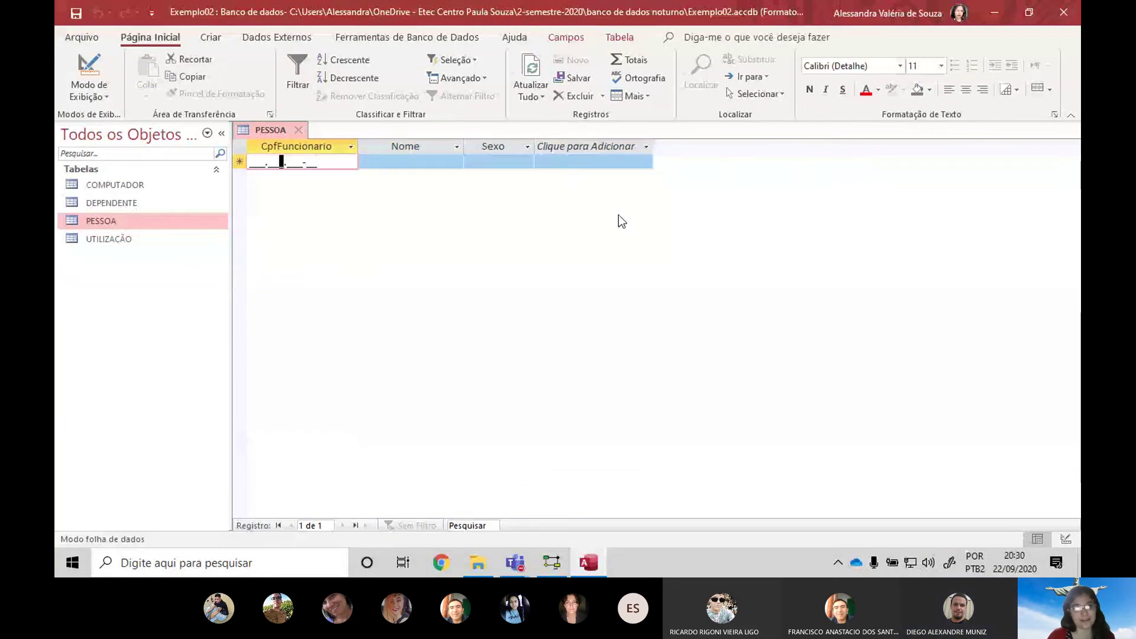
key("Home")
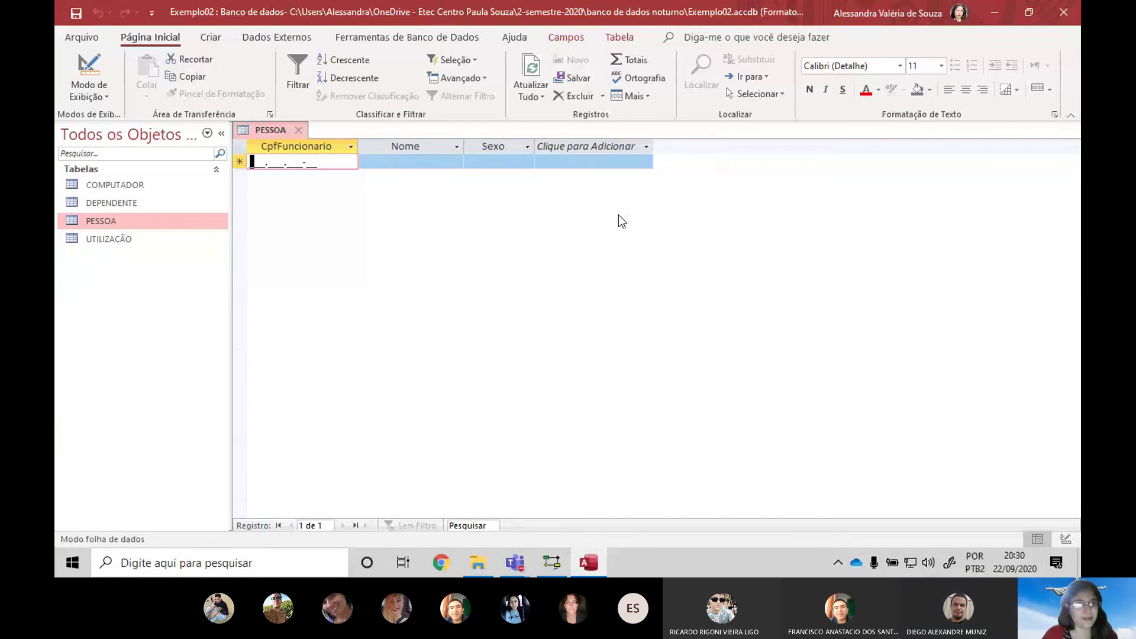
Enter the first person's CPF and name with Sexo NÃO-BINÁRIO
left_click(389, 161)
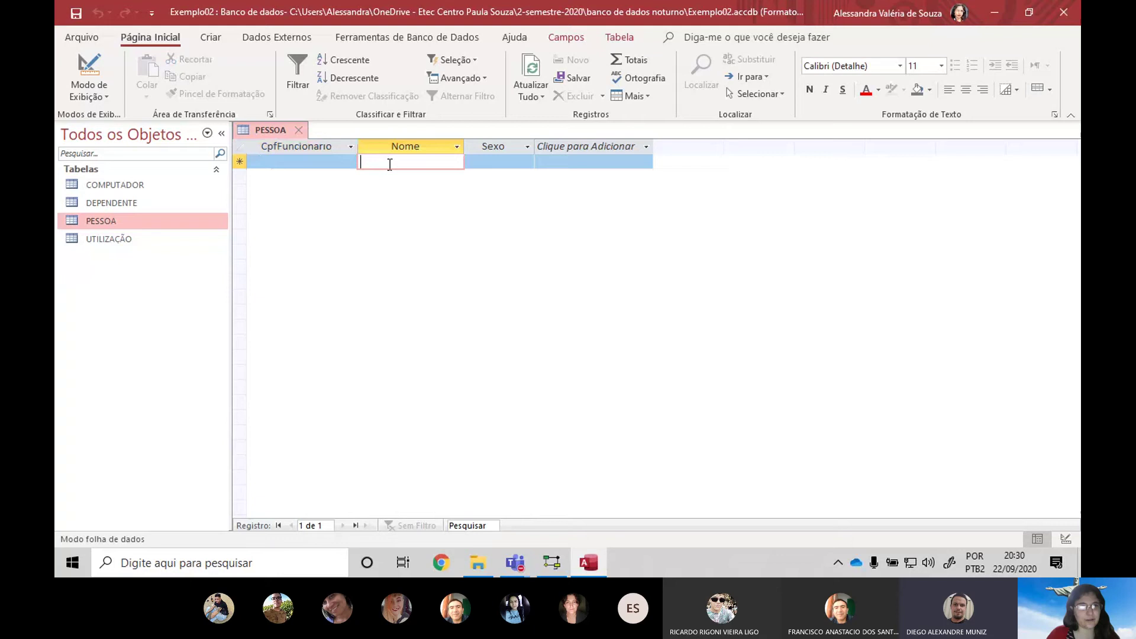
left_click(307, 161)
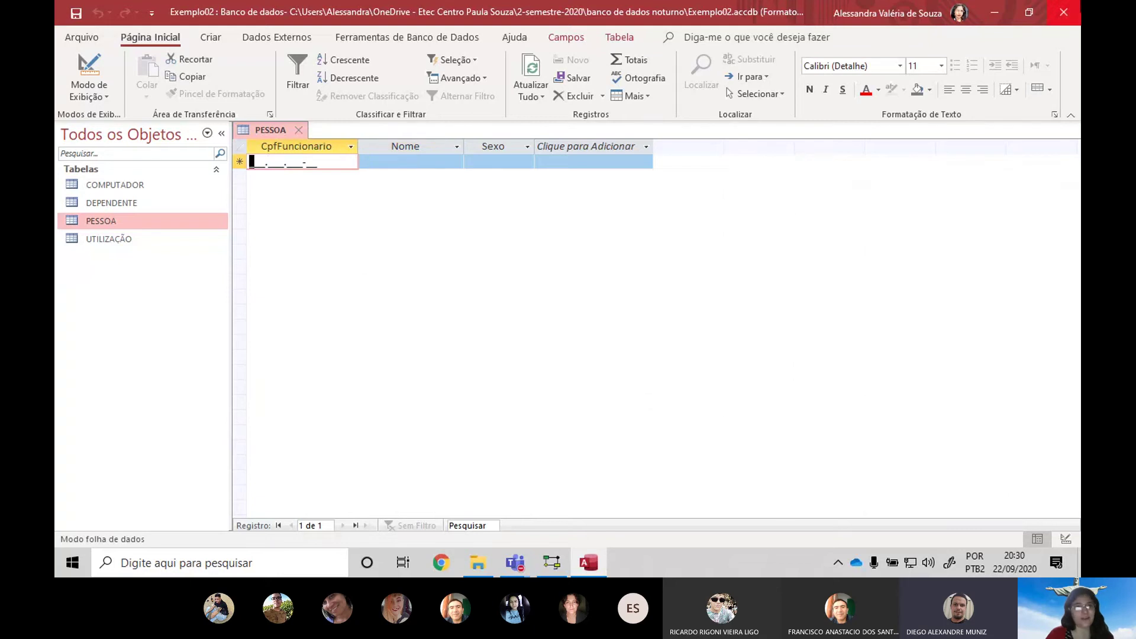
key("Num_Lock")
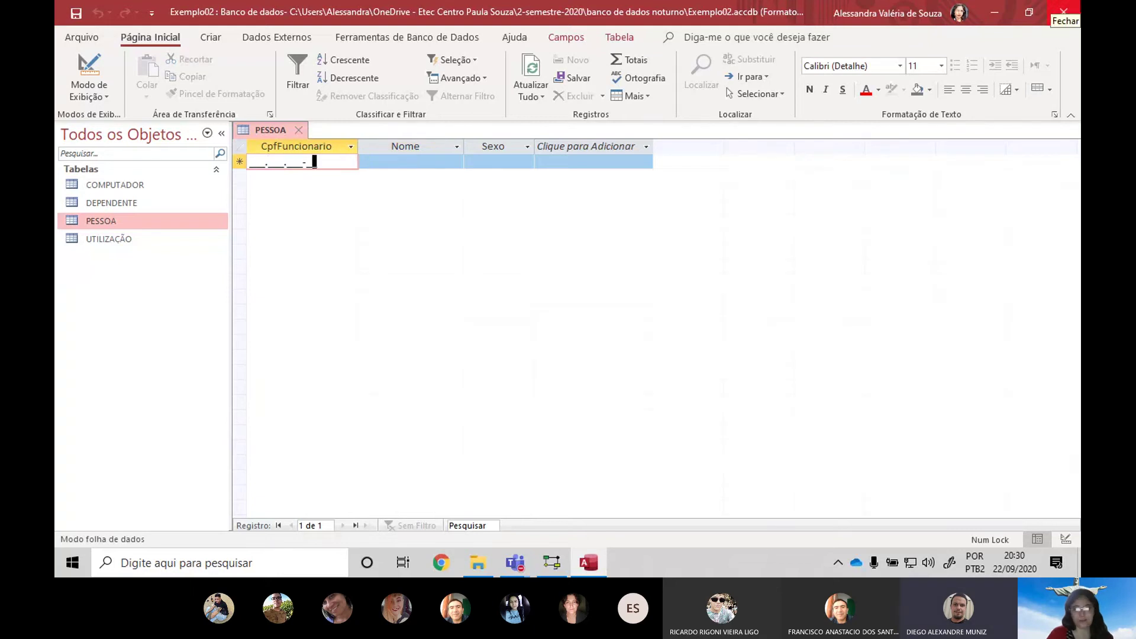
key("Home")
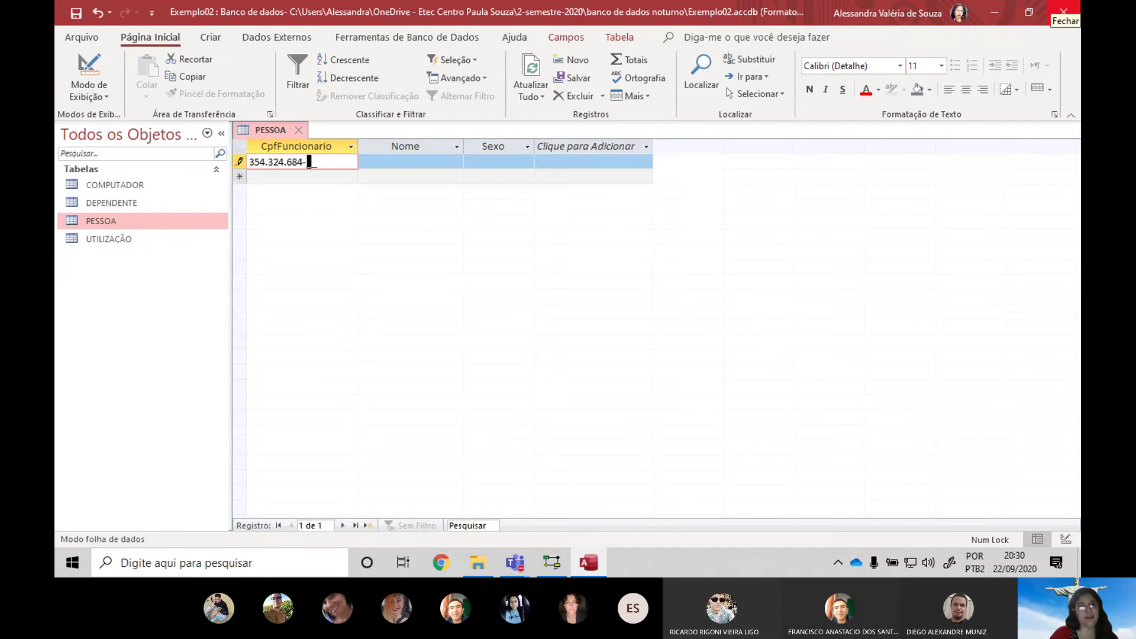
key("Tab")
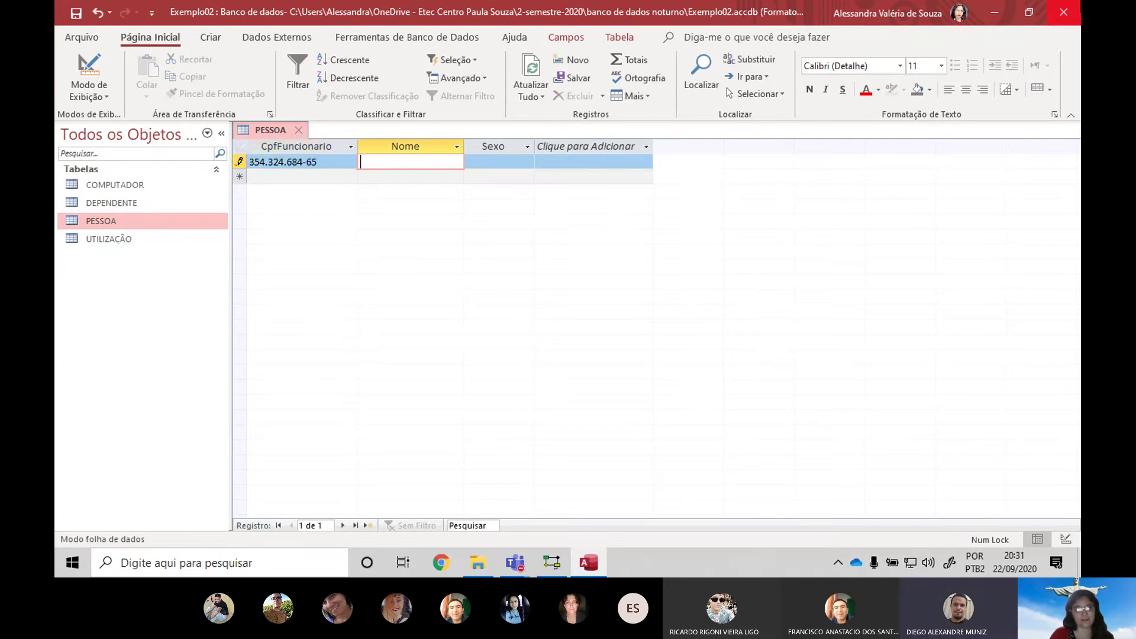
key("Tab")
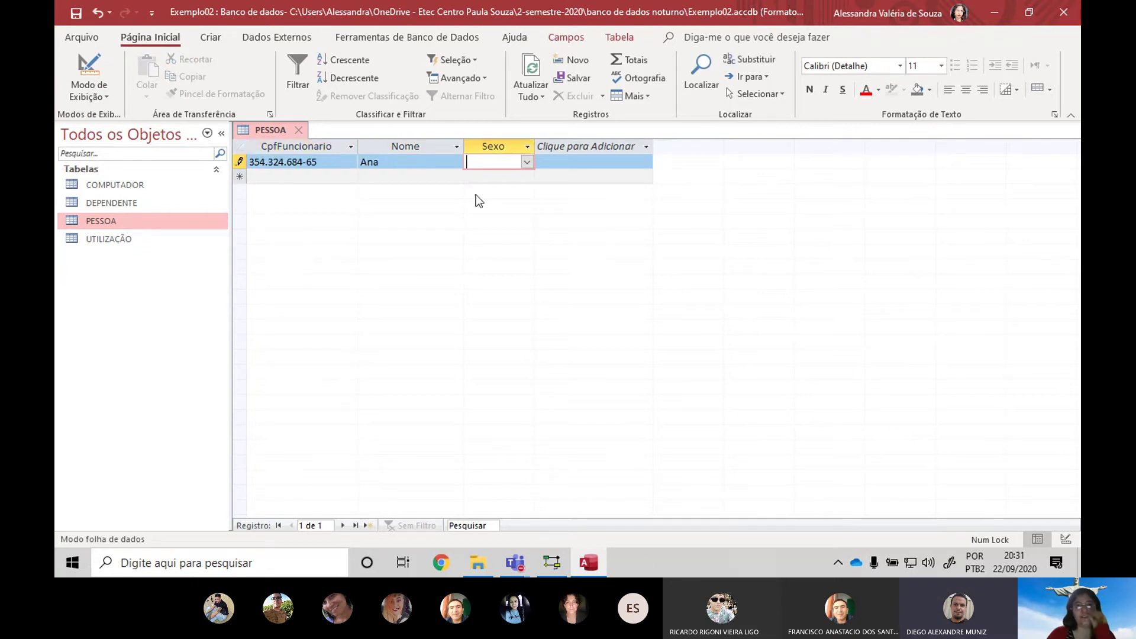
left_click(527, 162)
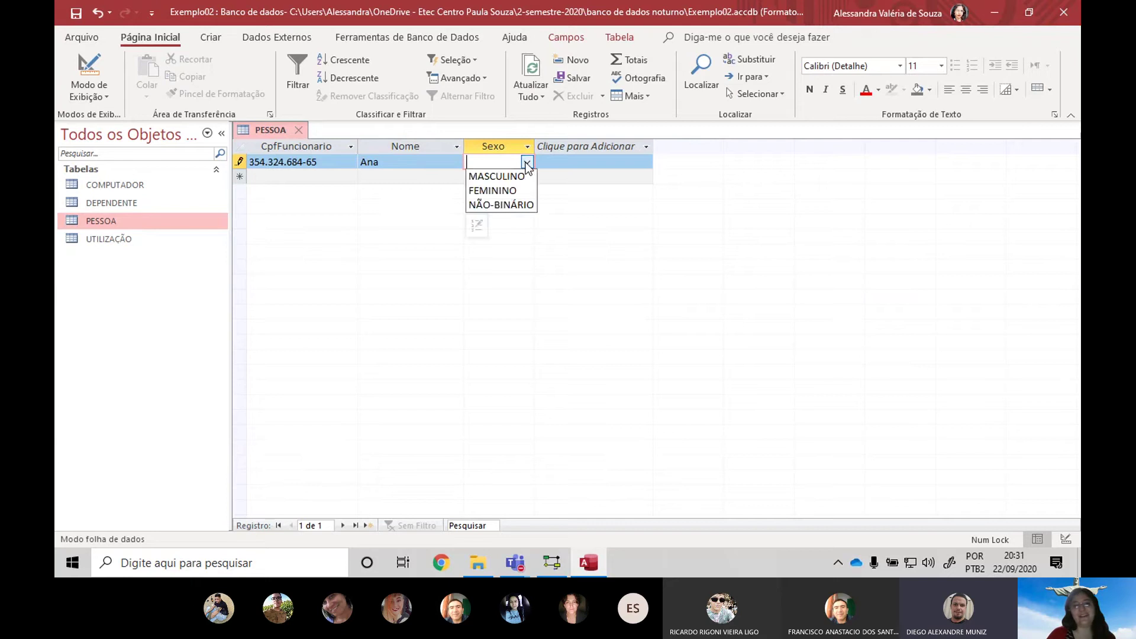
left_click(511, 206)
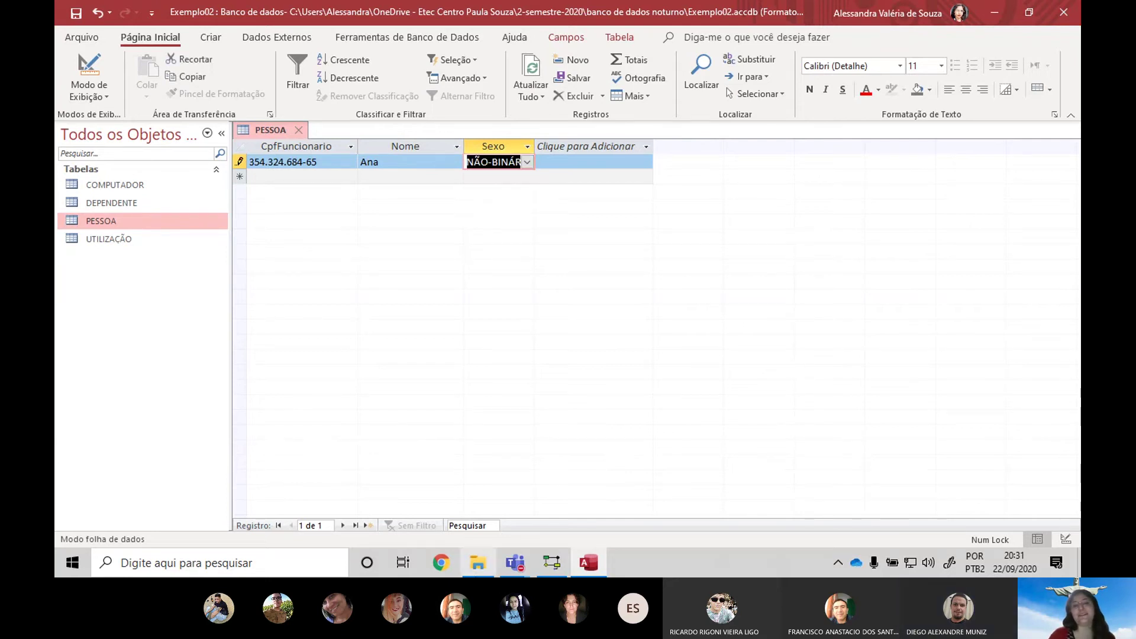
key("Tab")
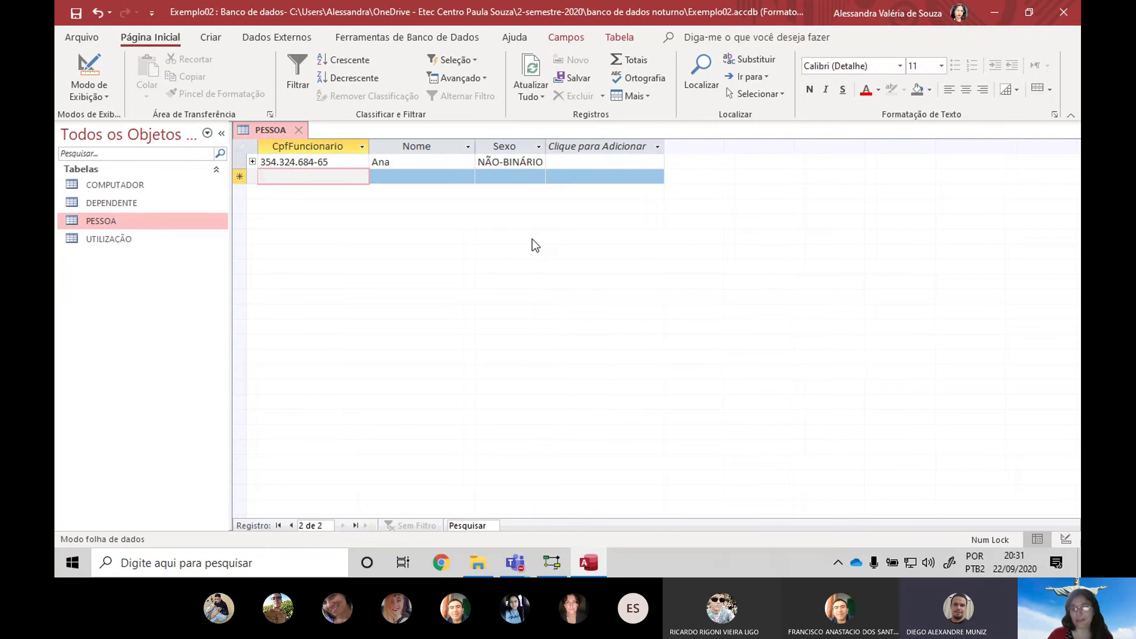
Discard an incomplete row, then add a second person's CPF and name with Sexo MASCULINO
key("Tab")
type("6")
key("Tab")
left_click(375, 176)
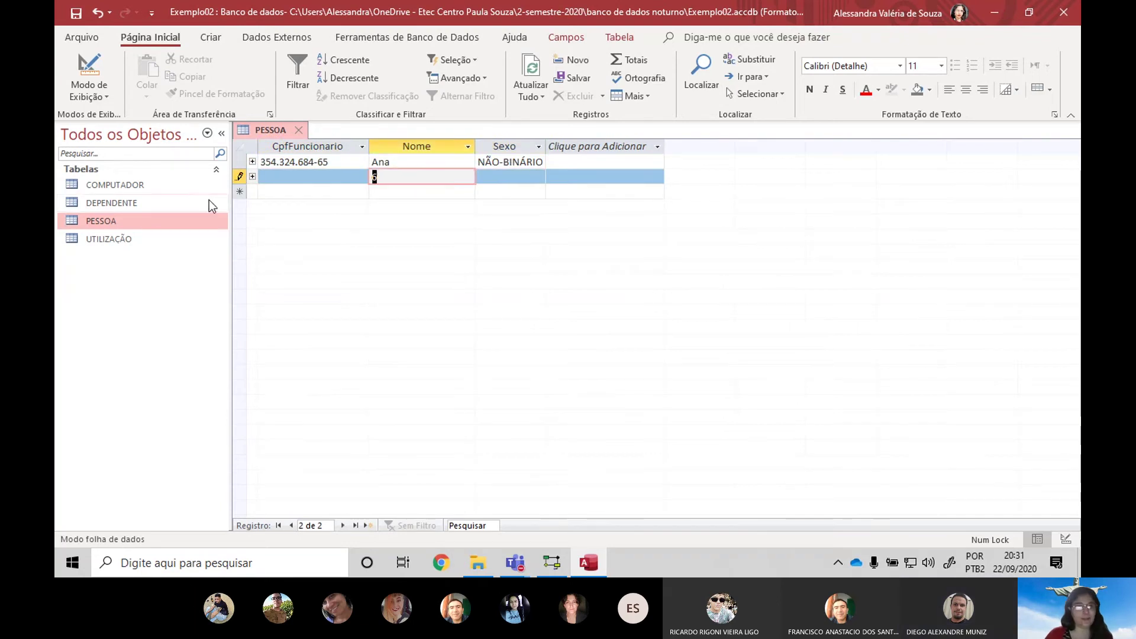
left_click(260, 176)
left_click(260, 176)
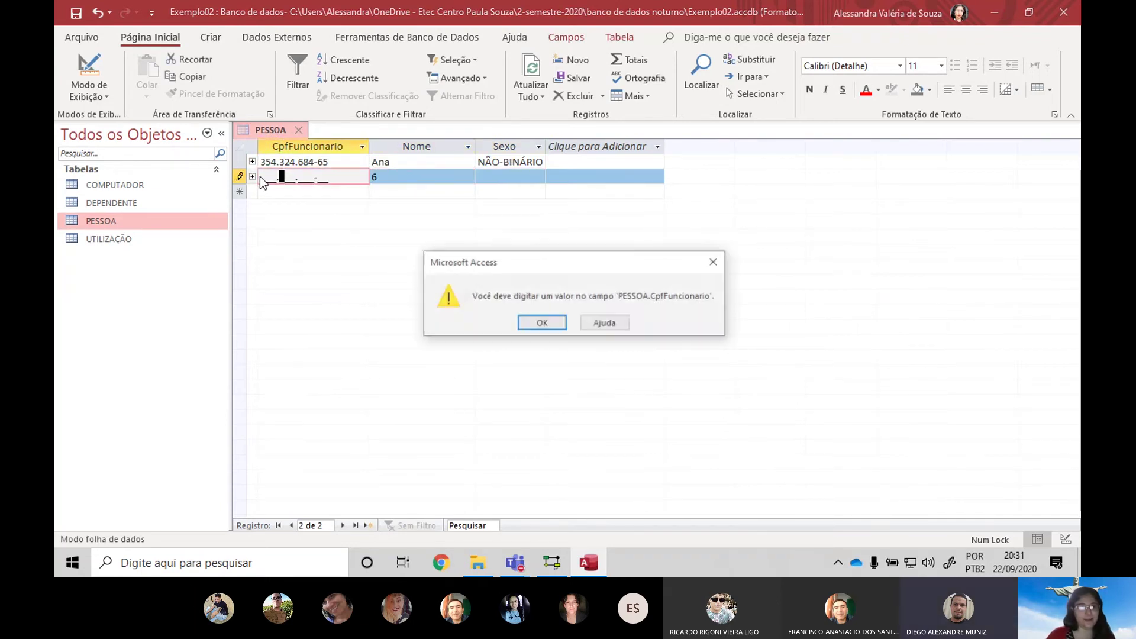
left_click(536, 323)
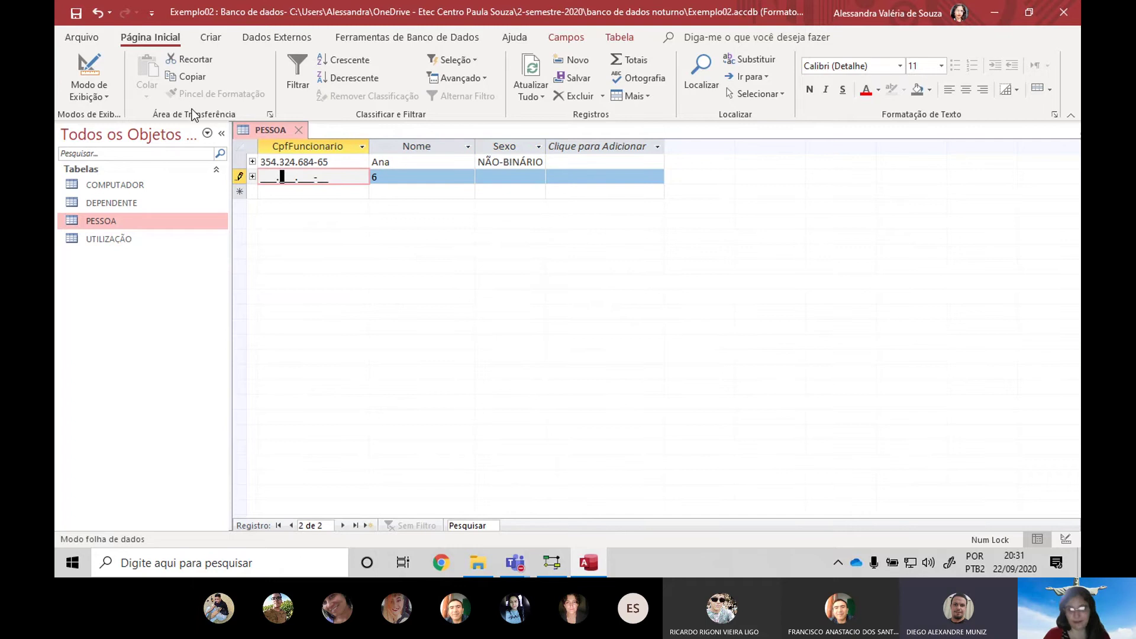
key("Left")
key("Left")
key("Left")
key("Left")
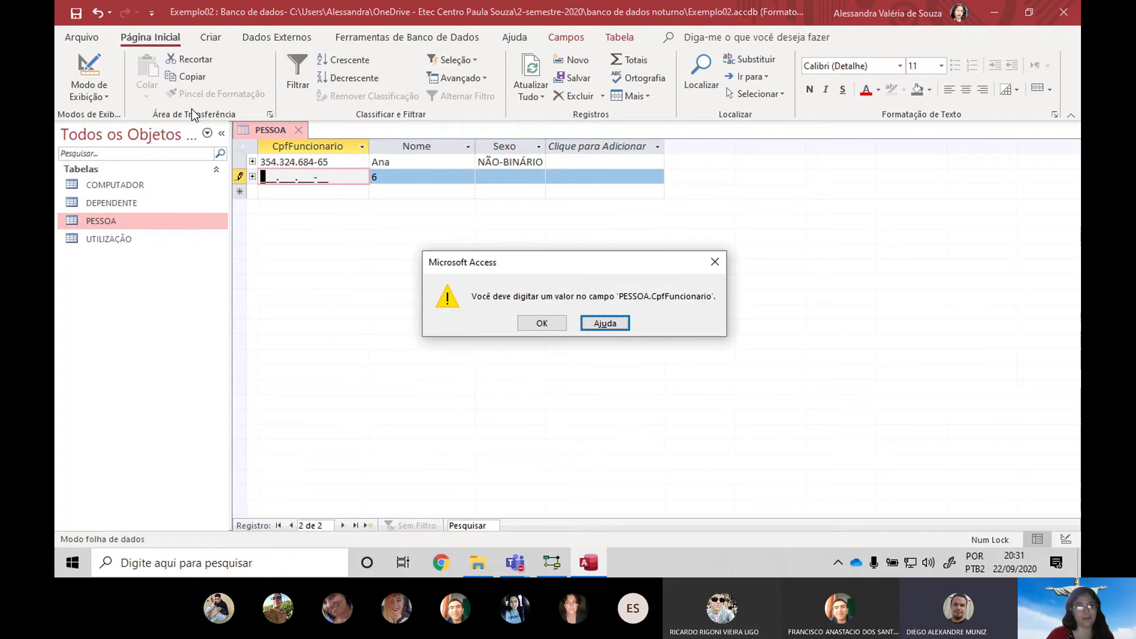
key("Escape")
key("Escape")
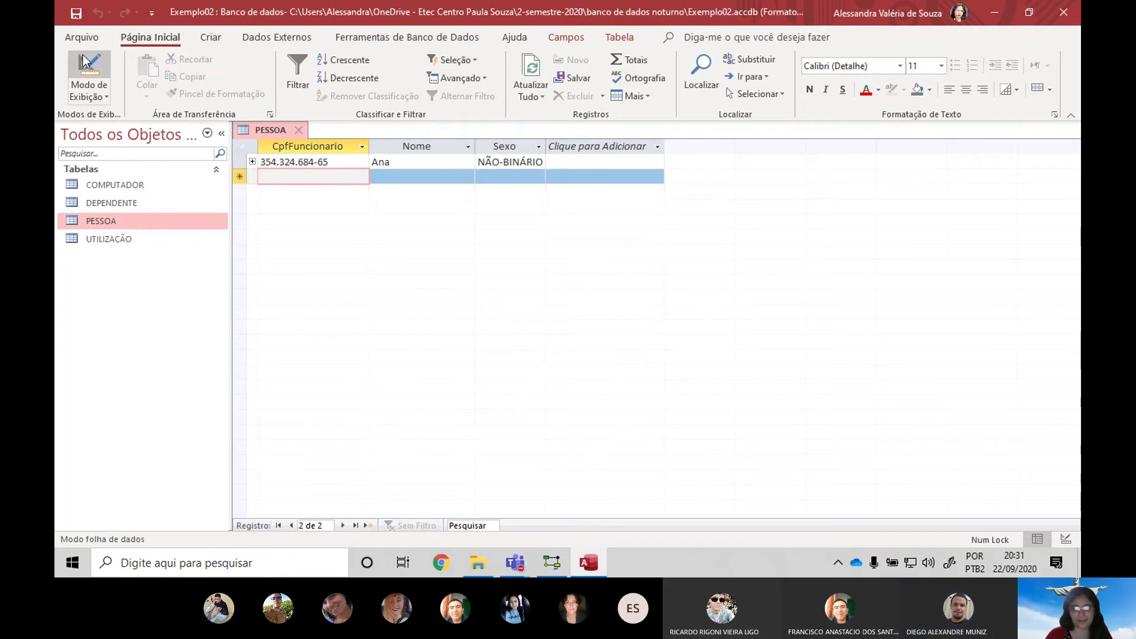
type("32165498498")
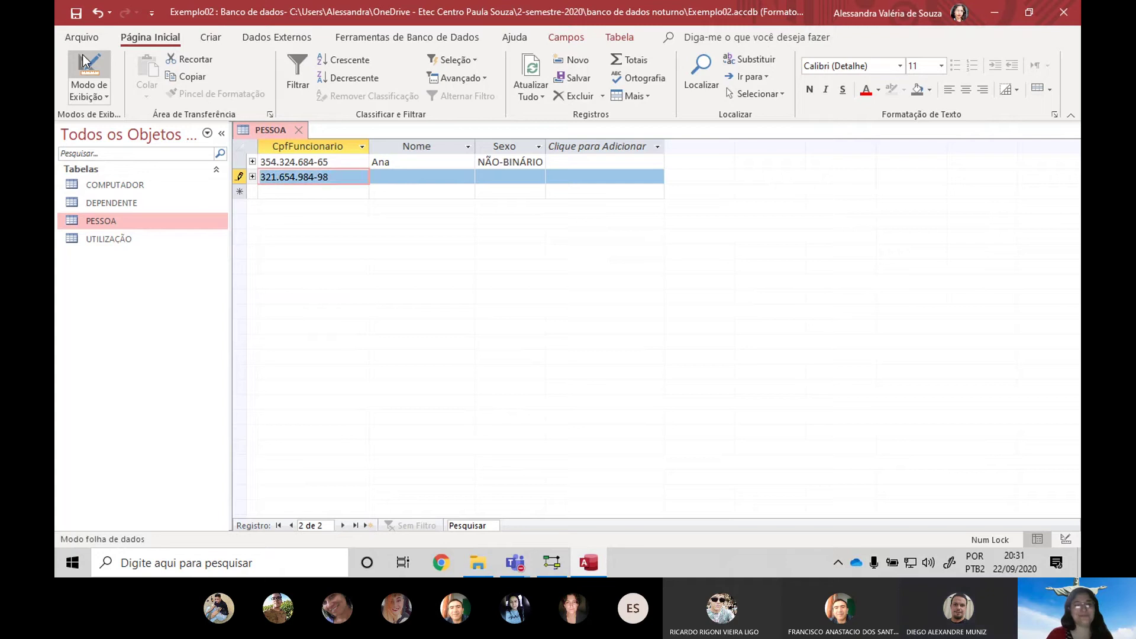
key("Tab")
type("Bruno")
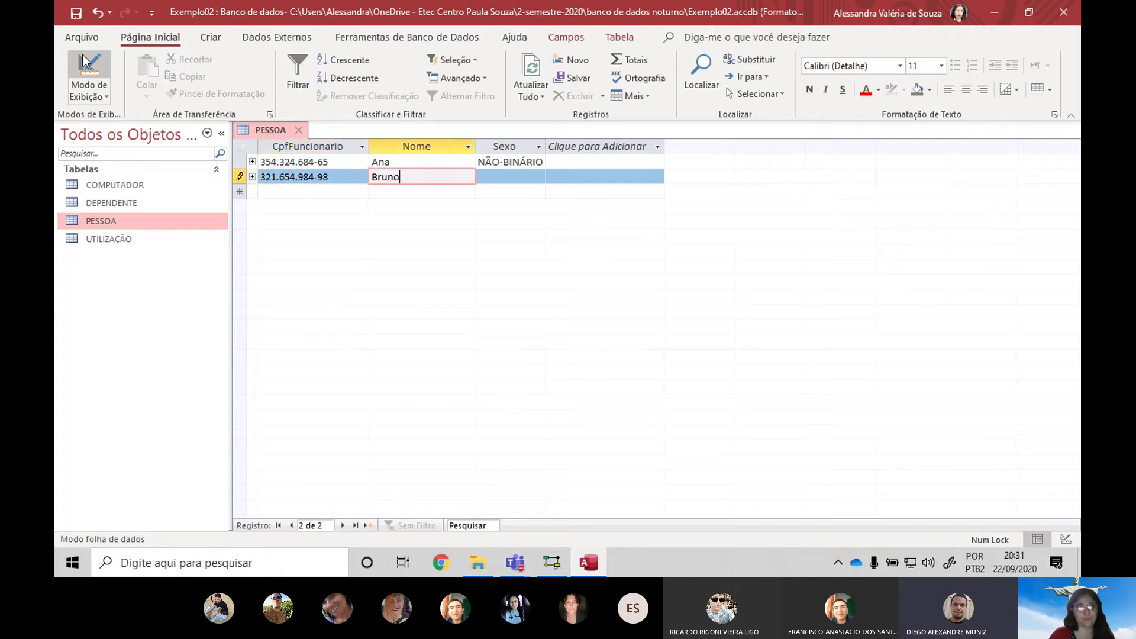
key("Tab")
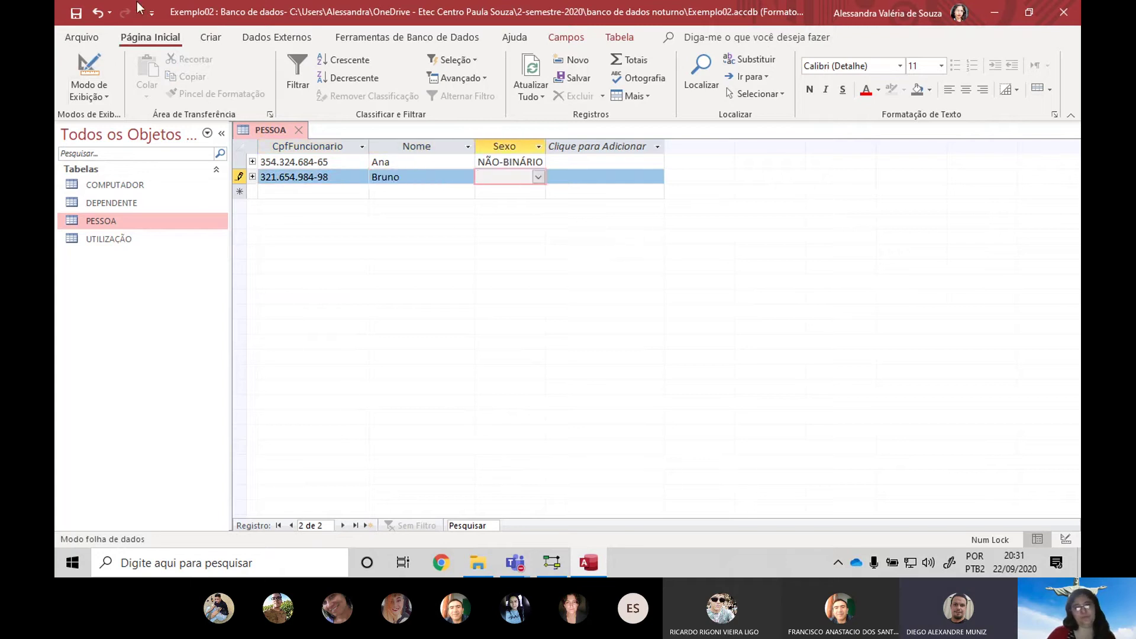
left_click(537, 177)
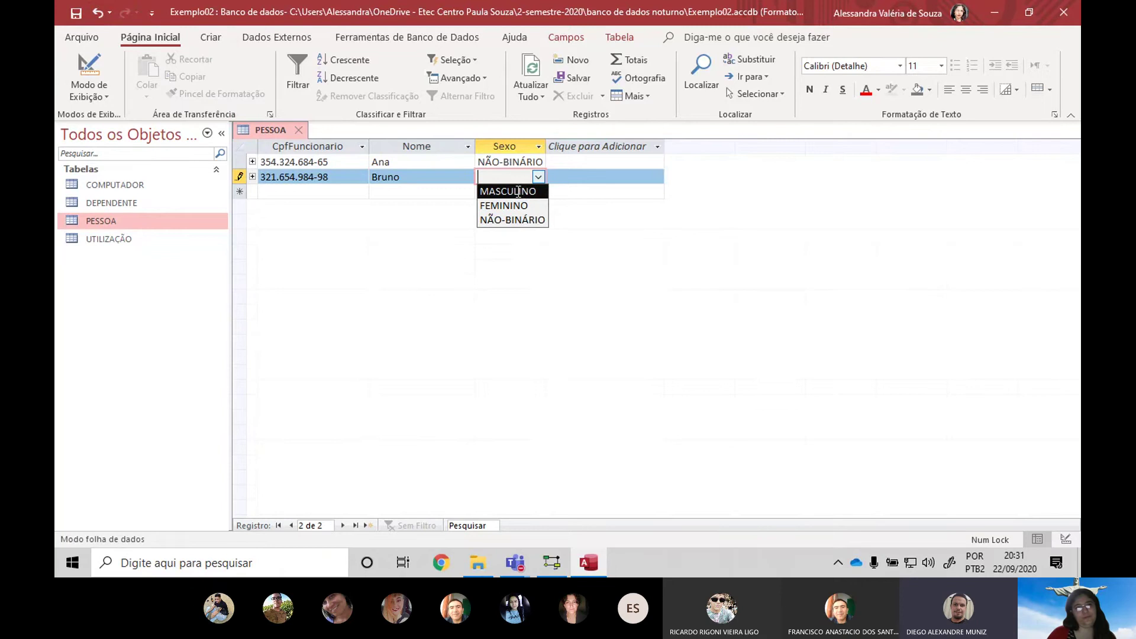
left_click(519, 191)
key("Tab")
Add a third person with a formatted CPF, a name and Sexo FEMININO
type("545.")
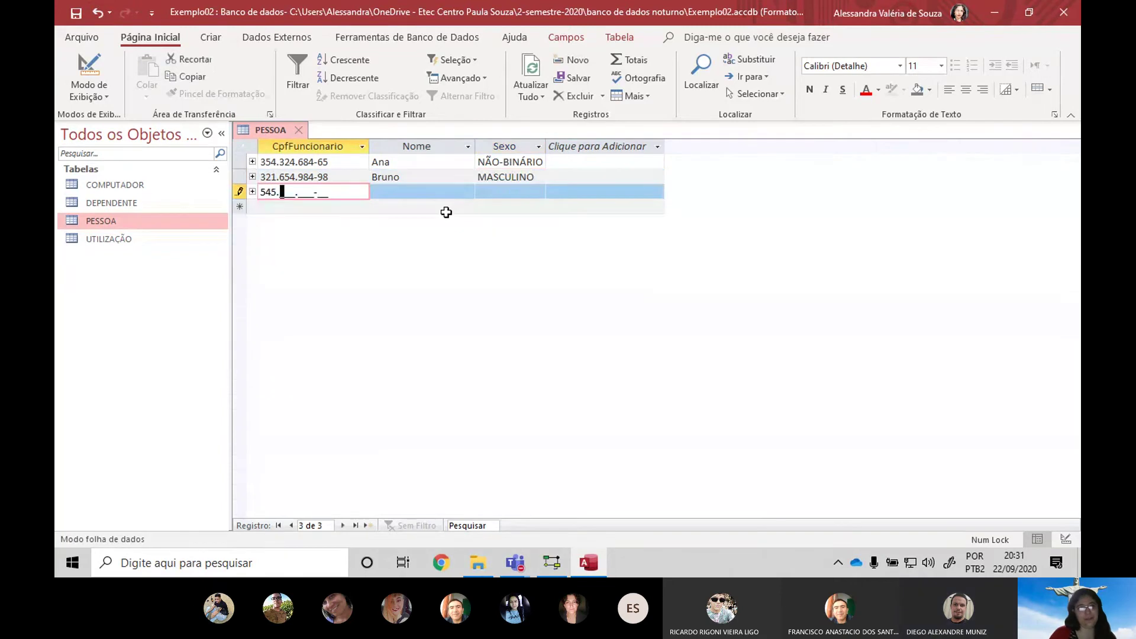
type("5")
type("55.555-55")
key("Tab")
type("C")
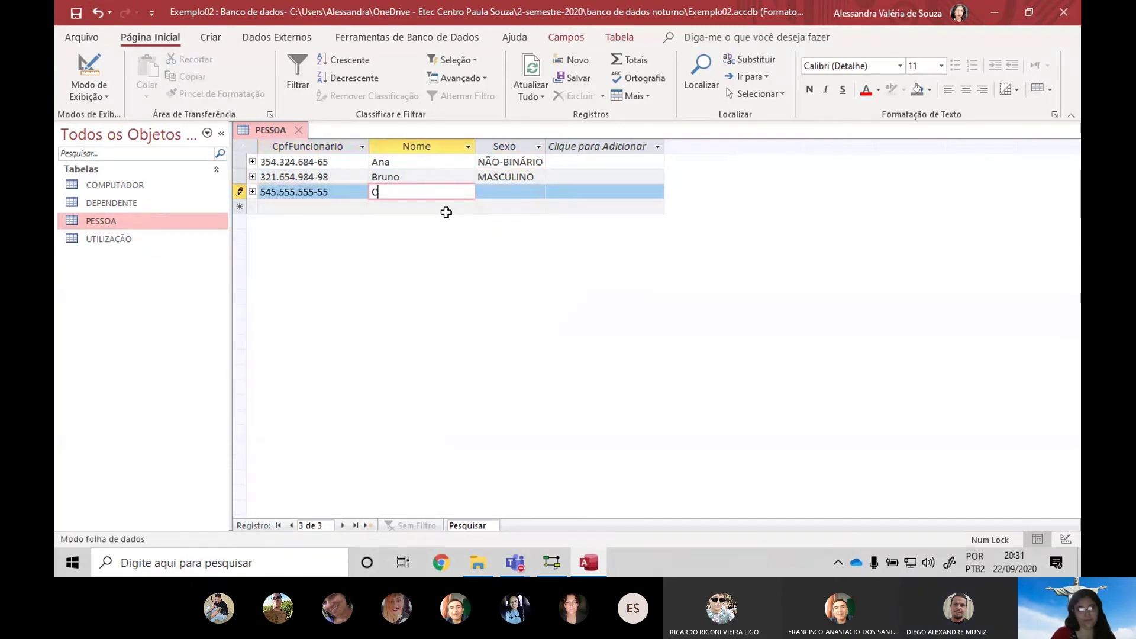
type("aroline")
key("Tab")
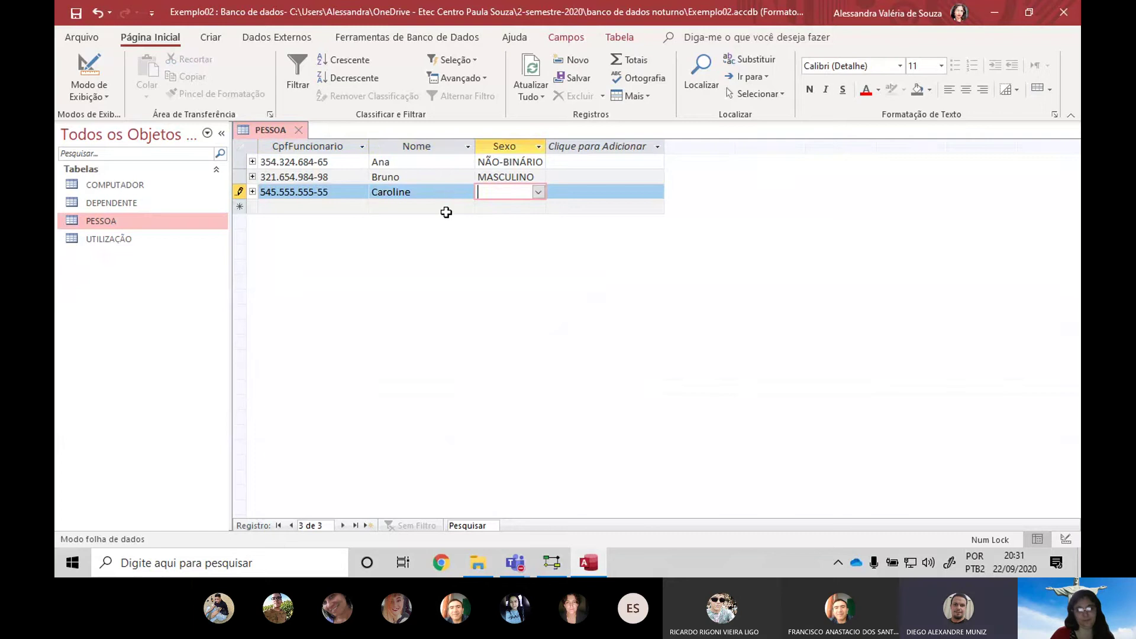
left_click(538, 191)
left_click(521, 218)
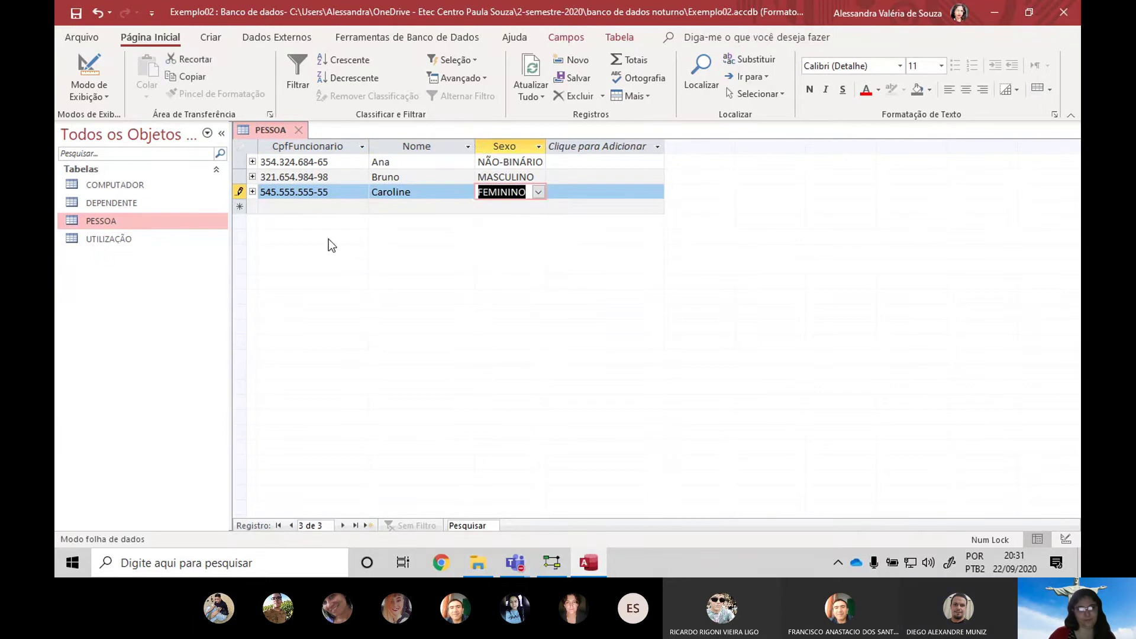
key("Tab")
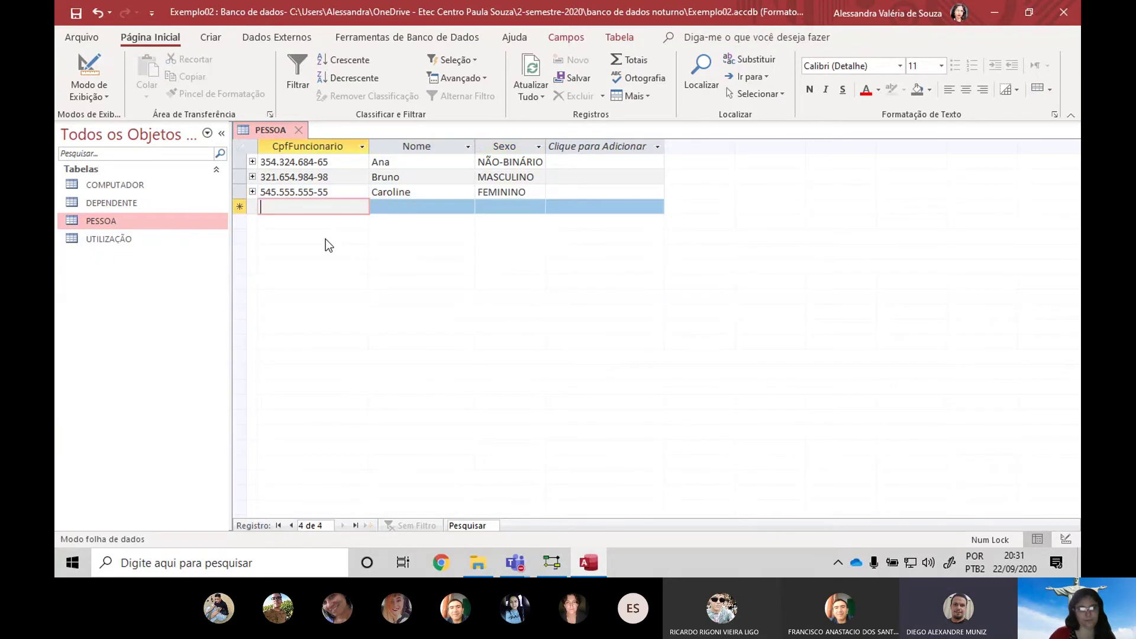
Add a fourth person with a formatted CPF, a name and Sexo MASCULINO
type("846.565.465-45")
key("Tab")
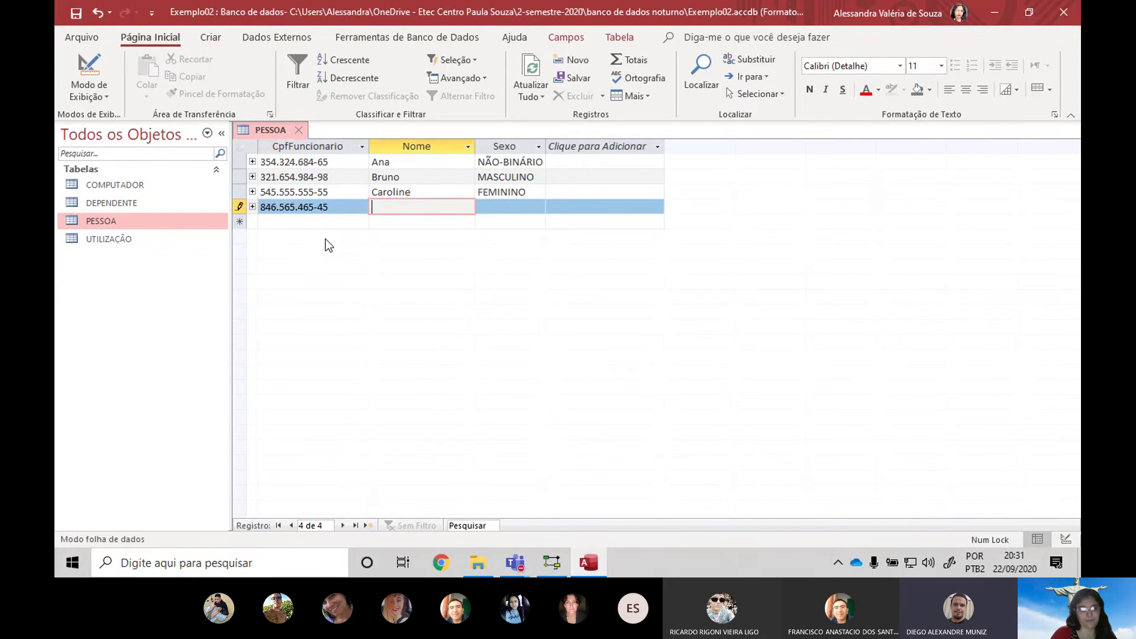
type("Daniel")
key("Tab")
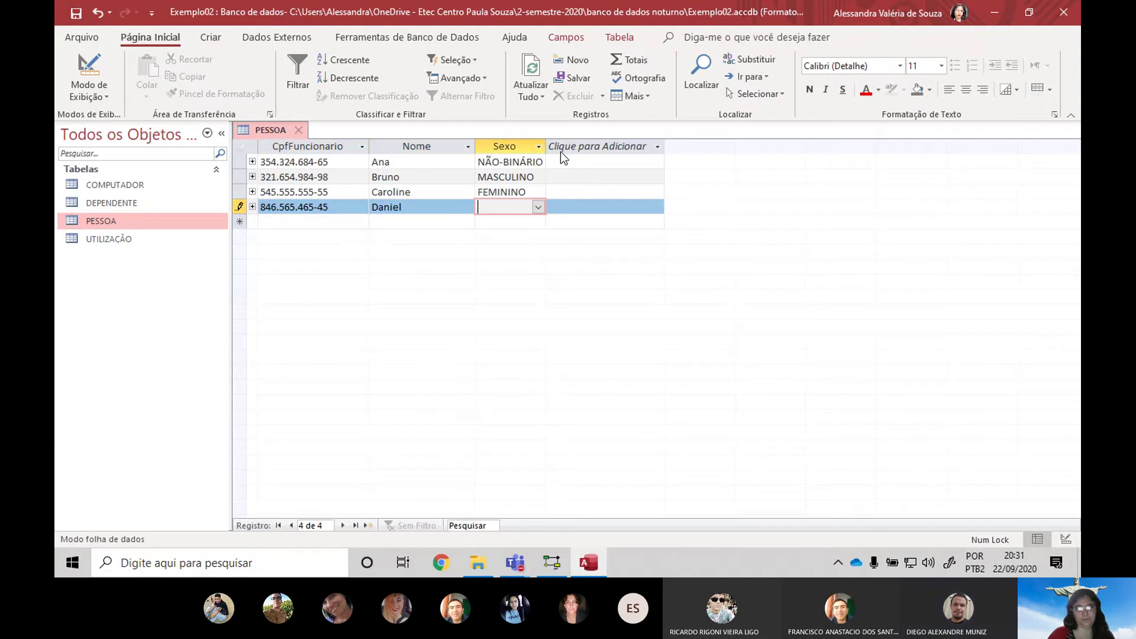
left_click(539, 206)
left_click(524, 225)
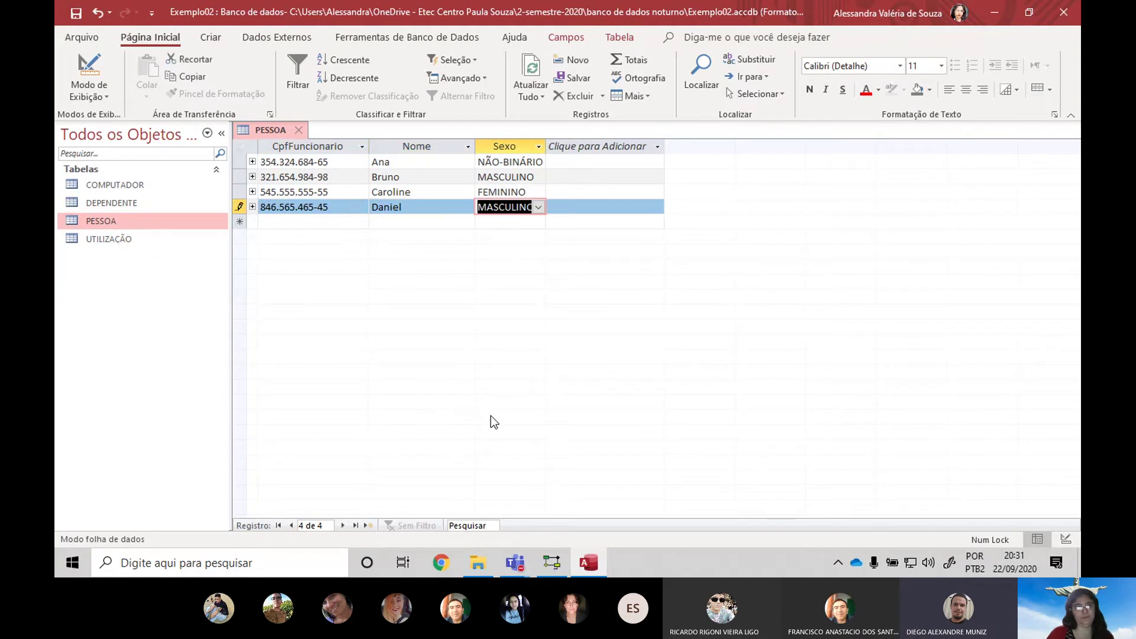
key("Tab")
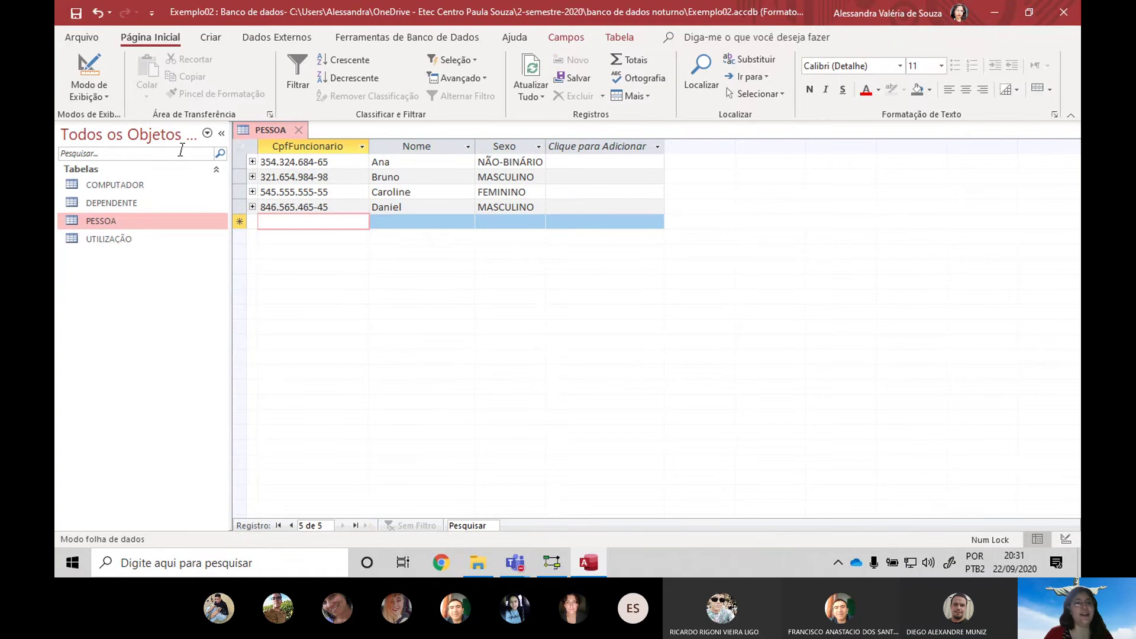
Open DEPENDENTE, auto-fit its three columns, and enter code 1 and the dependent's name
double_click(120, 187)
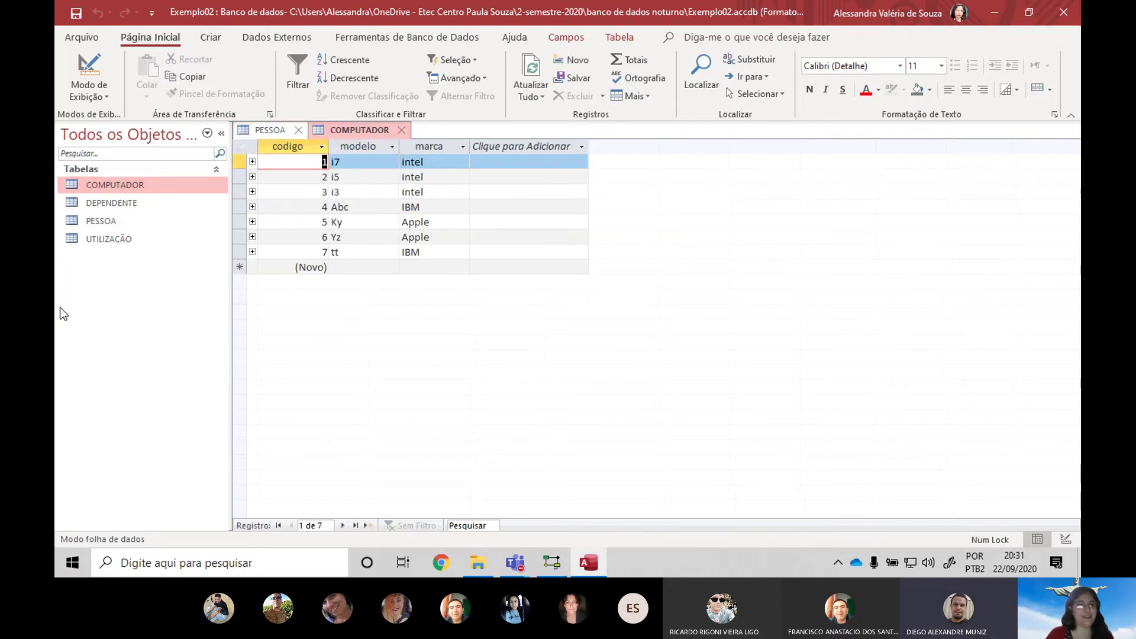
left_click(115, 203)
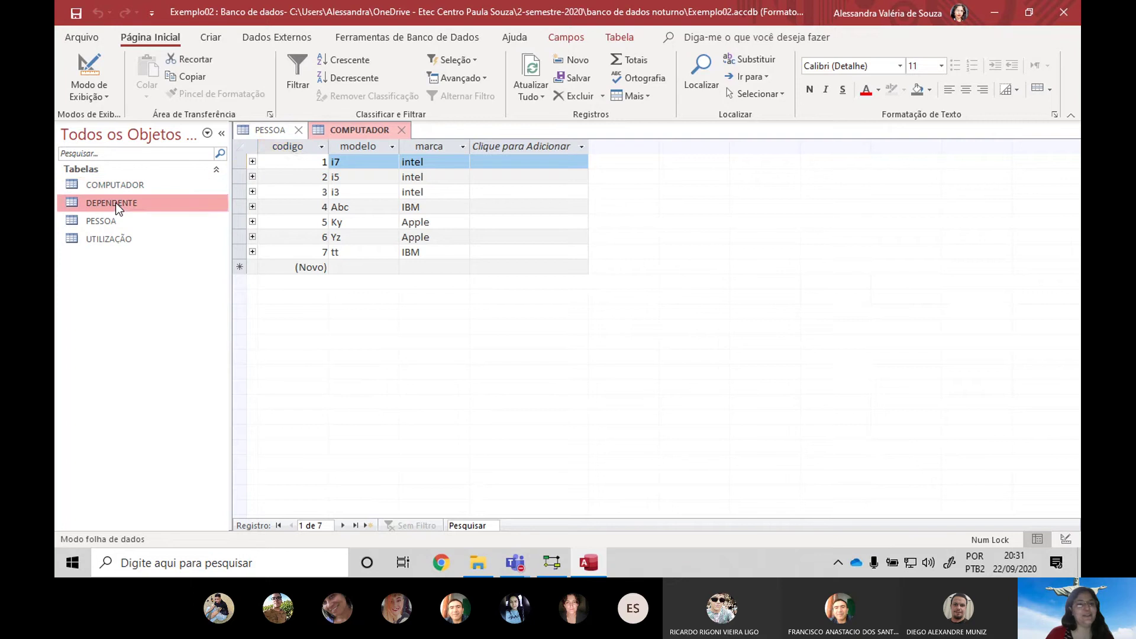
double_click(115, 202)
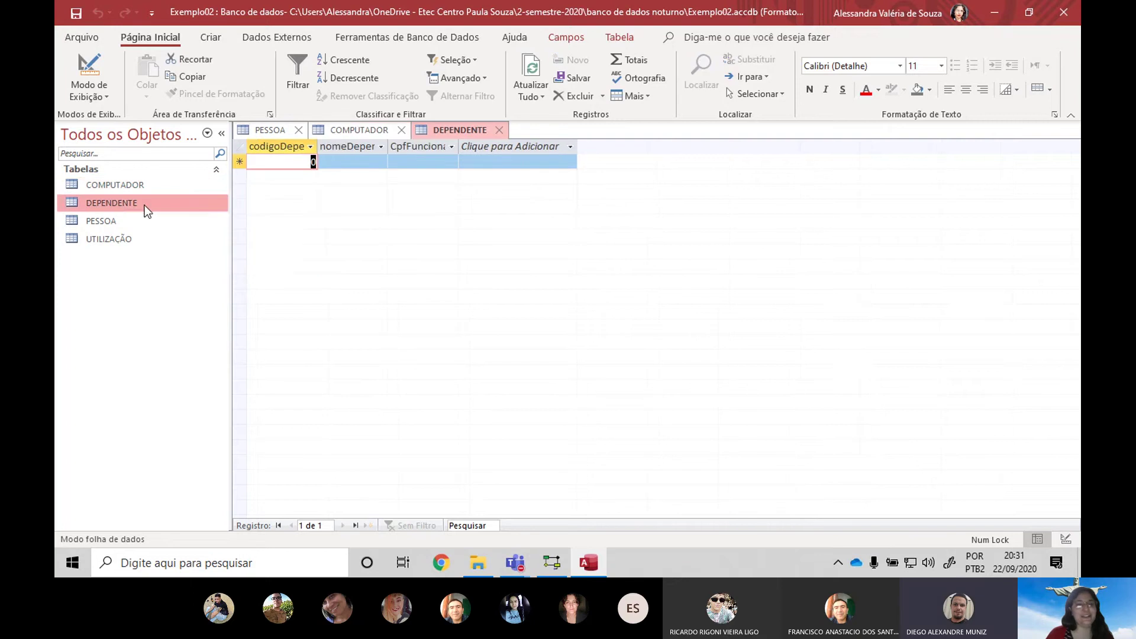
double_click(318, 144)
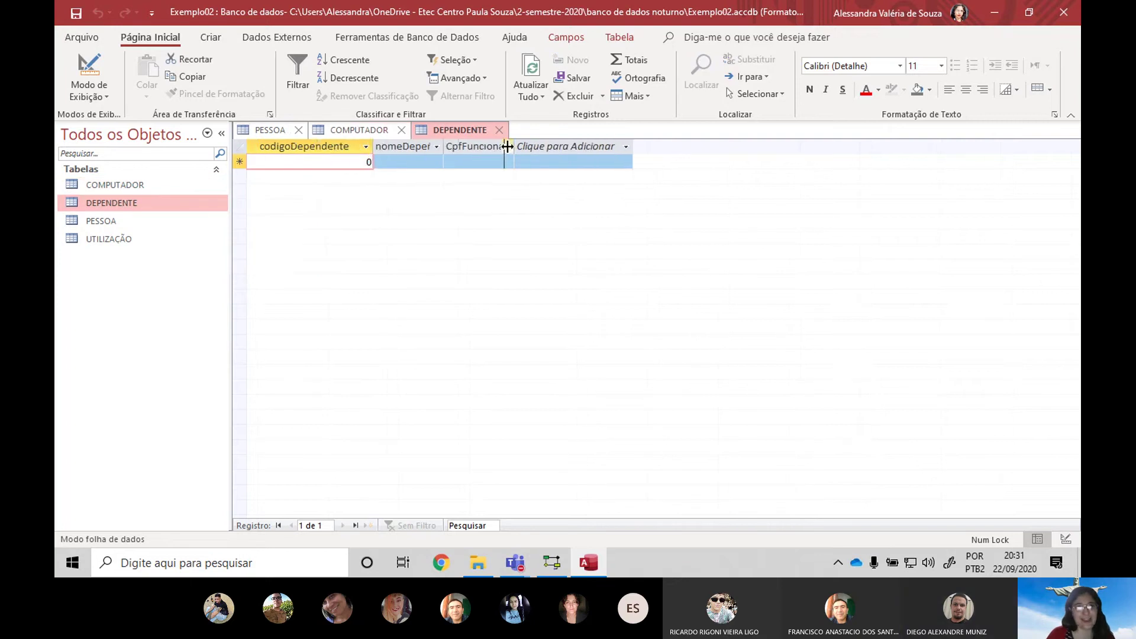
double_click(505, 146)
double_click(571, 146)
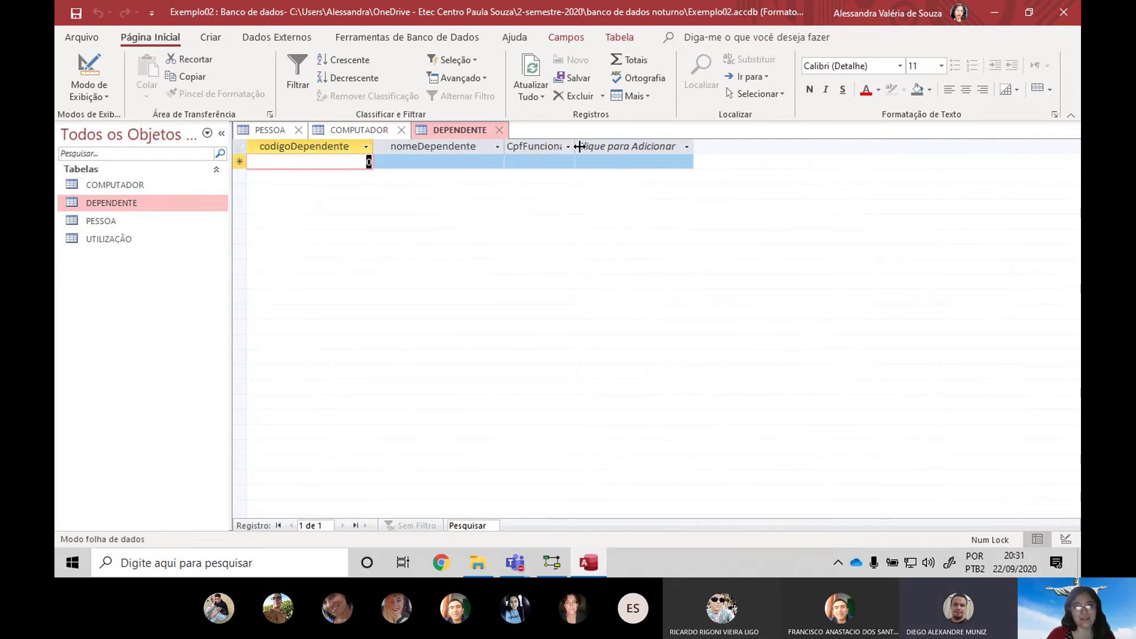
left_click(626, 147)
left_click(340, 165)
left_click(364, 162)
type("1")
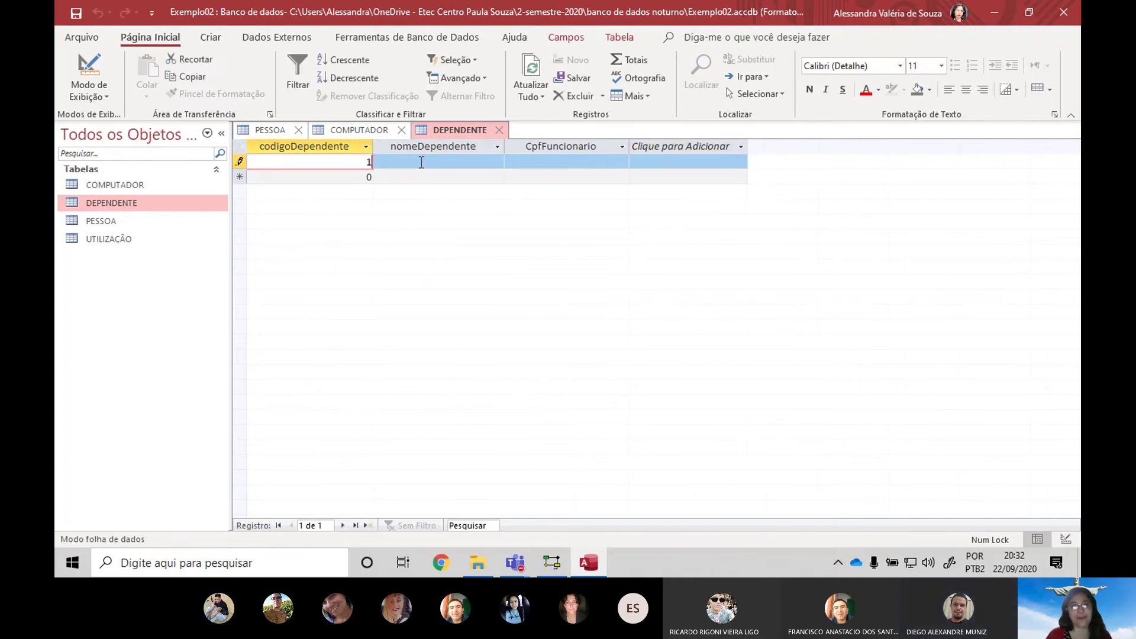
left_click(421, 162)
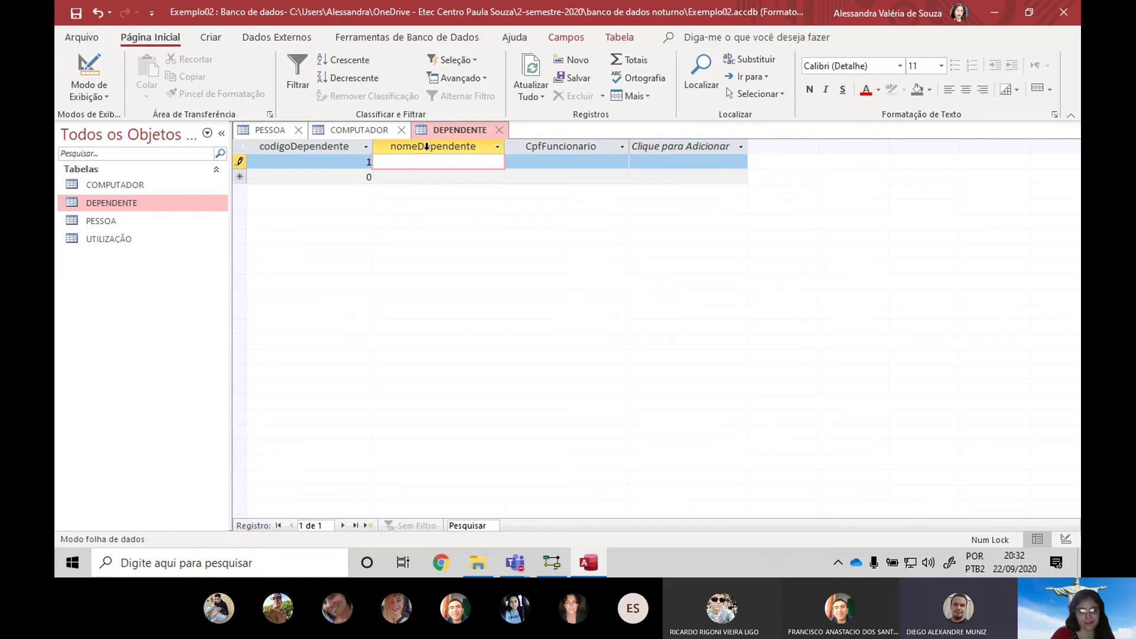
type("Ketlyn")
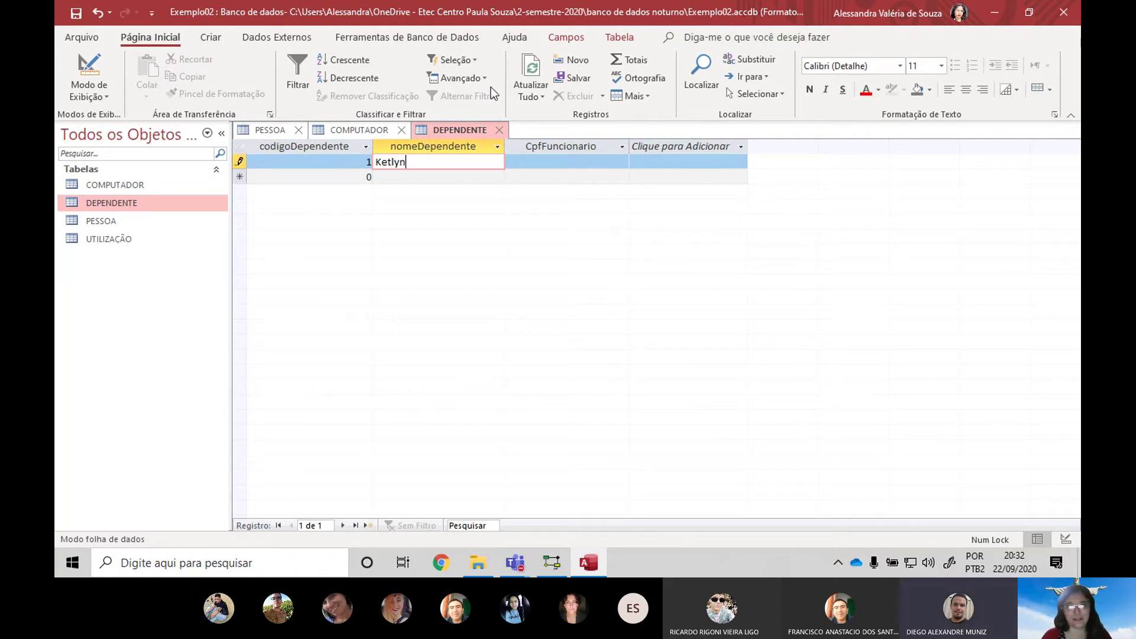
key("Tab")
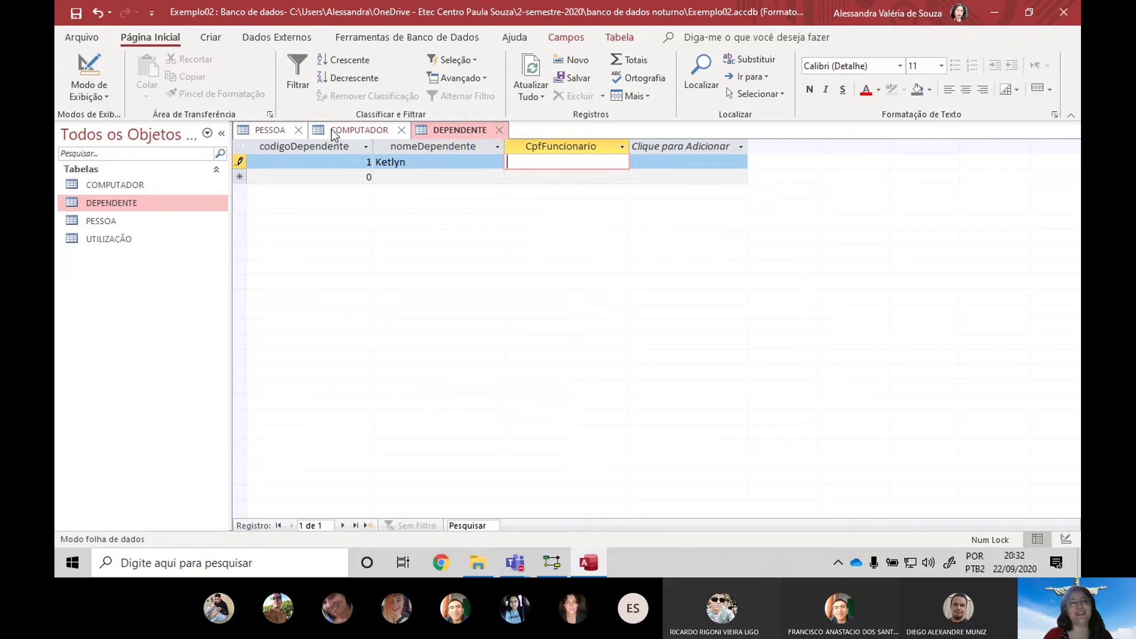
Copy the first person's CPF from PESSOA into the dependent's CpfFuncionario and try saving
left_click(269, 130)
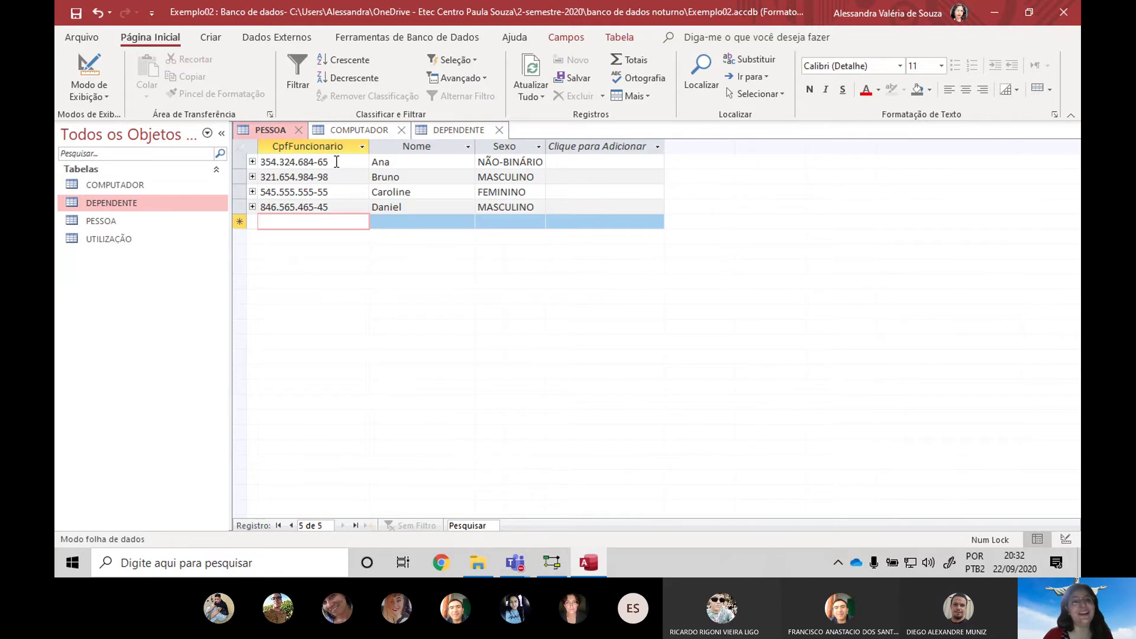
left_click_drag(337, 162, 260, 162)
key("ctrl+c")
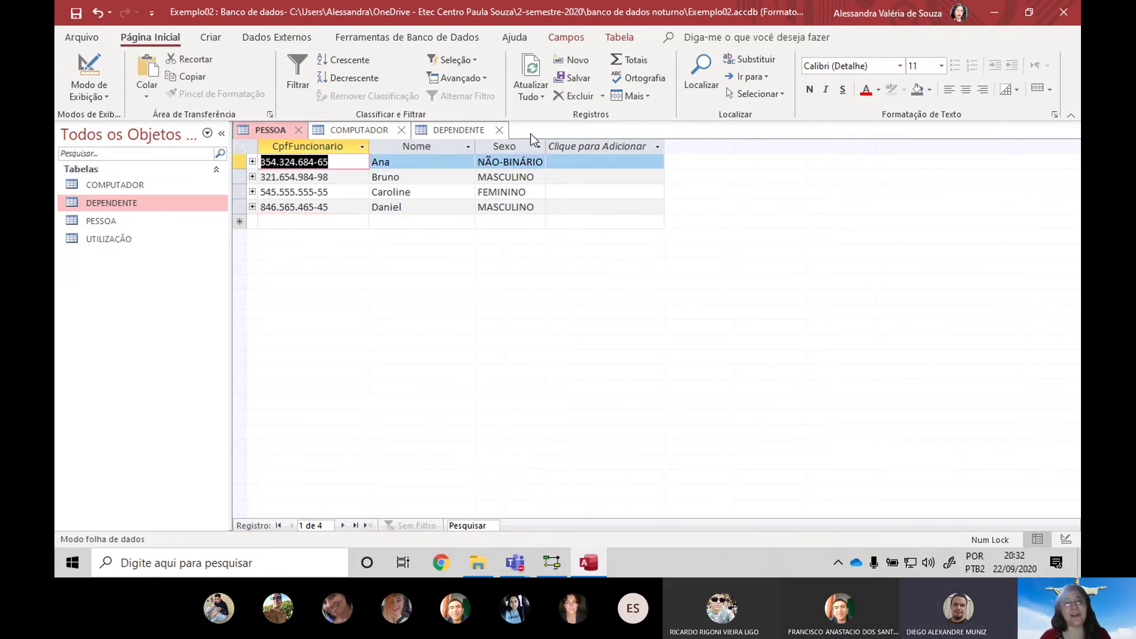
left_click(482, 130)
key("ctrl+v")
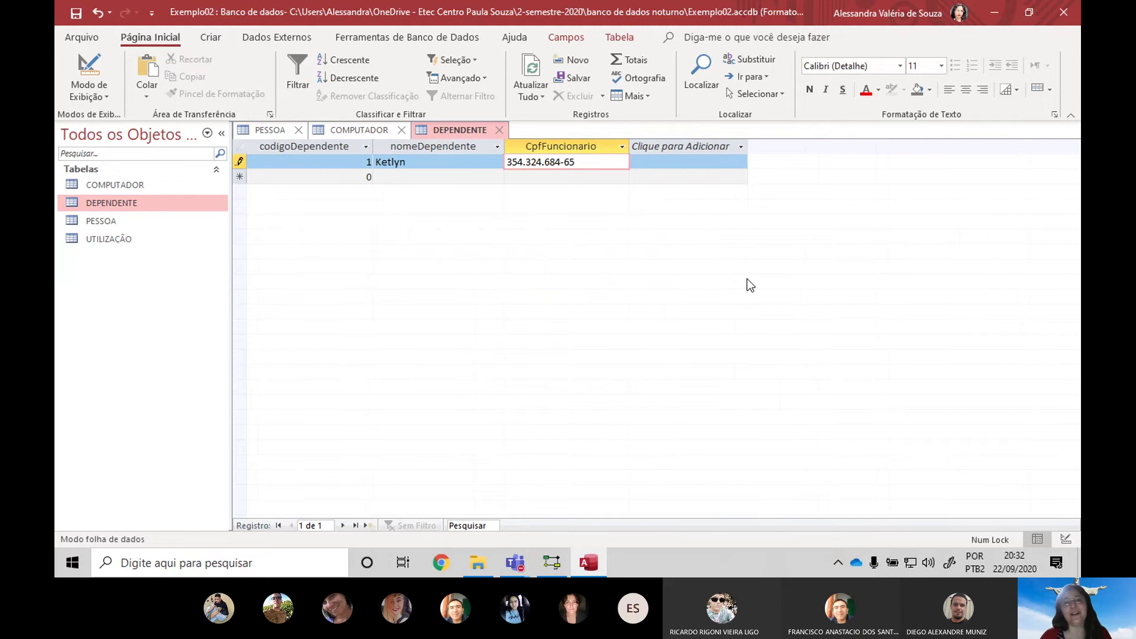
key("Return")
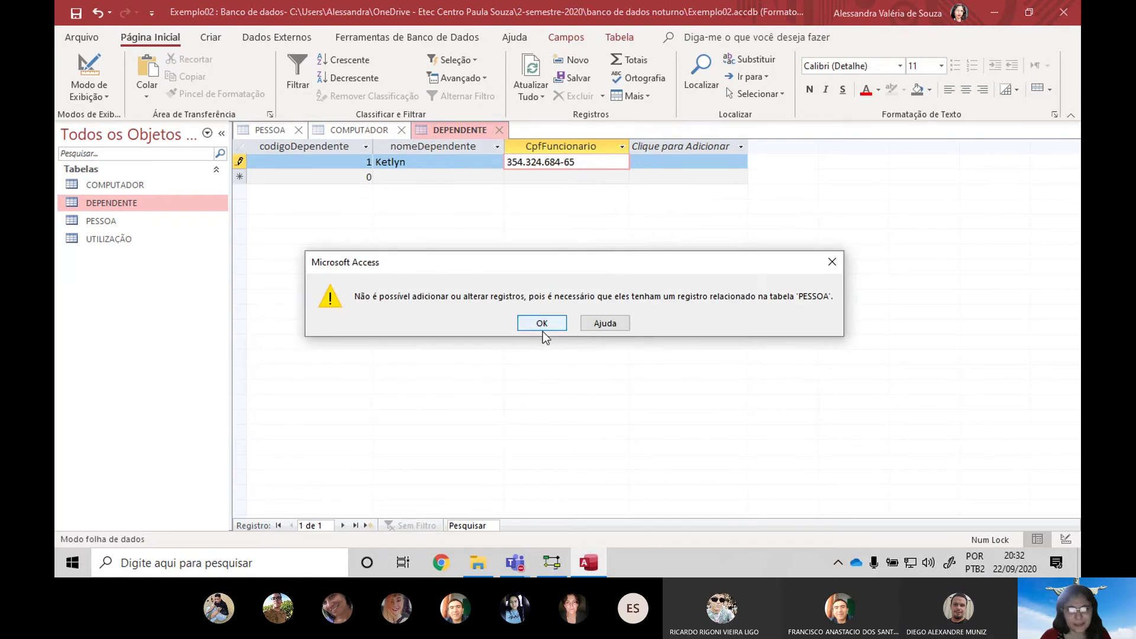
left_click(543, 322)
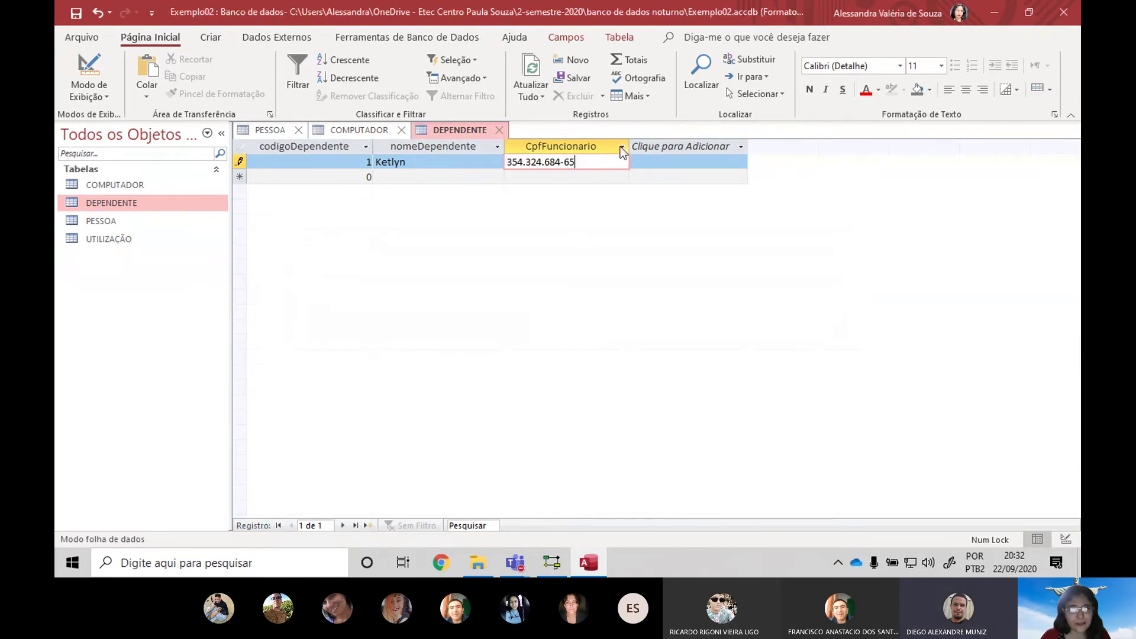
left_click(278, 129)
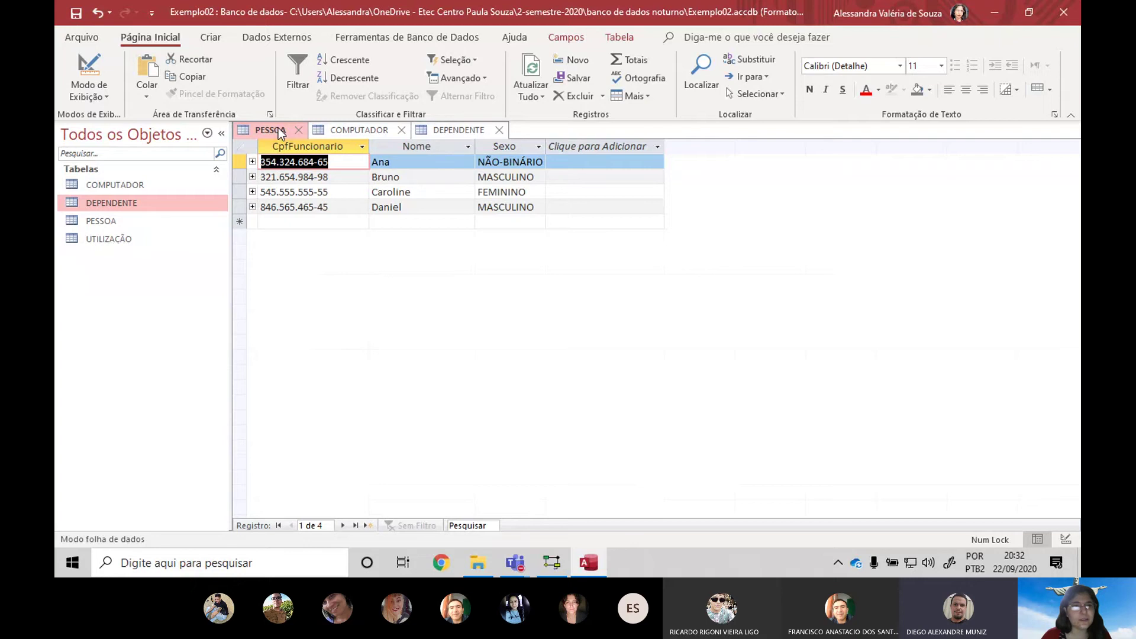
key("ctrl+c")
left_click(449, 130)
key("ctrl+v")
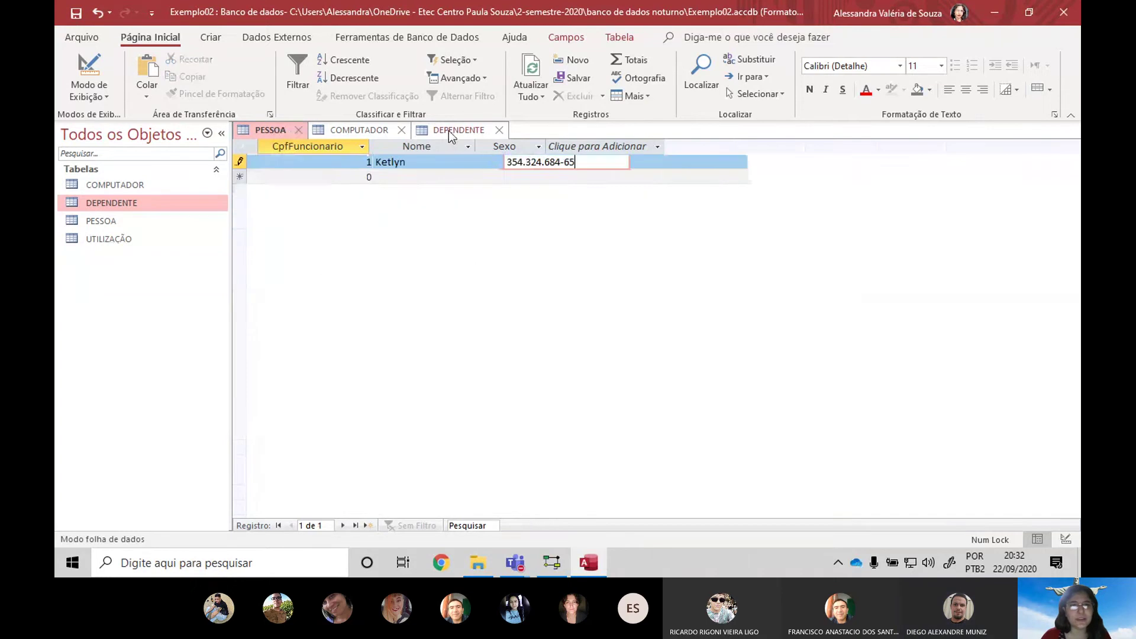
left_click_drag(581, 158, 508, 162)
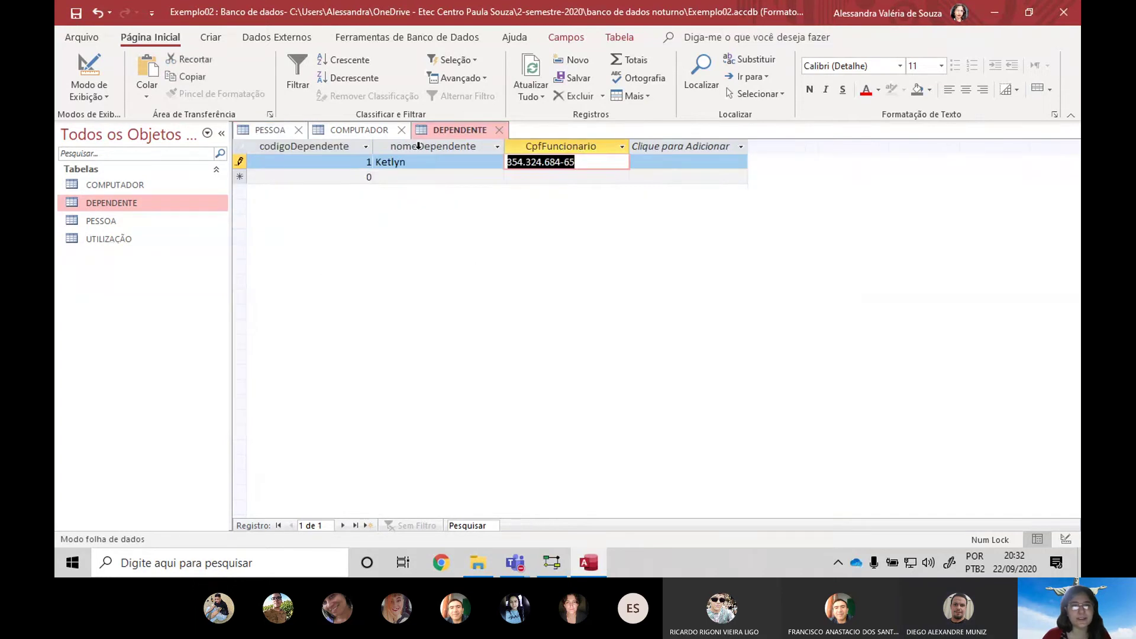
Change the first person's CPF in PESSOA to 222.222.222-22
left_click(255, 130)
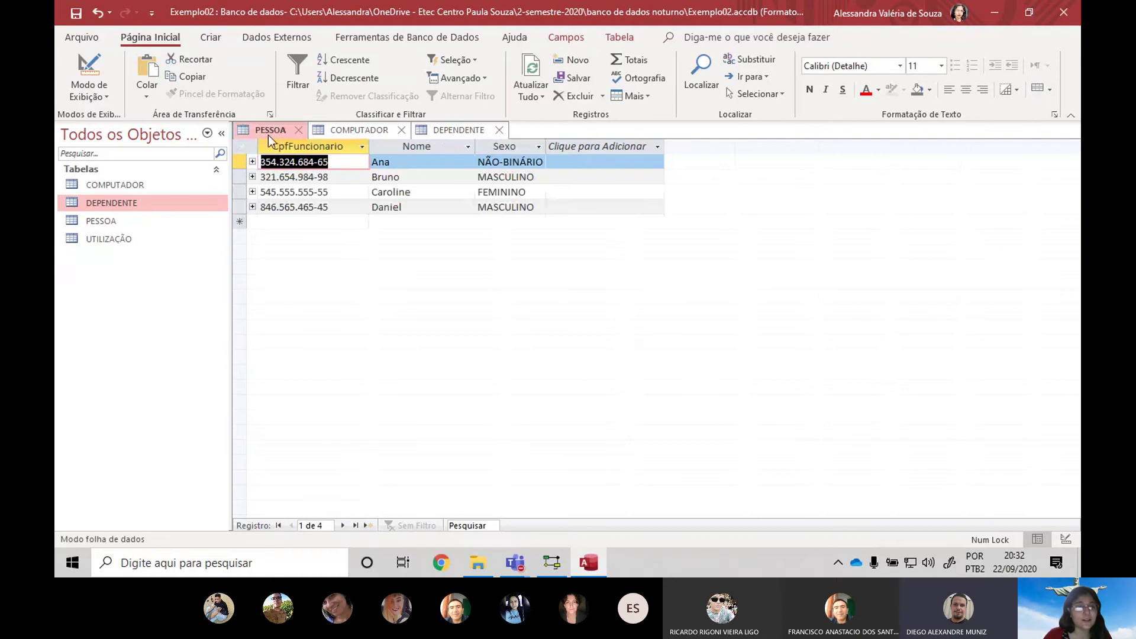
type("222.222.222-22")
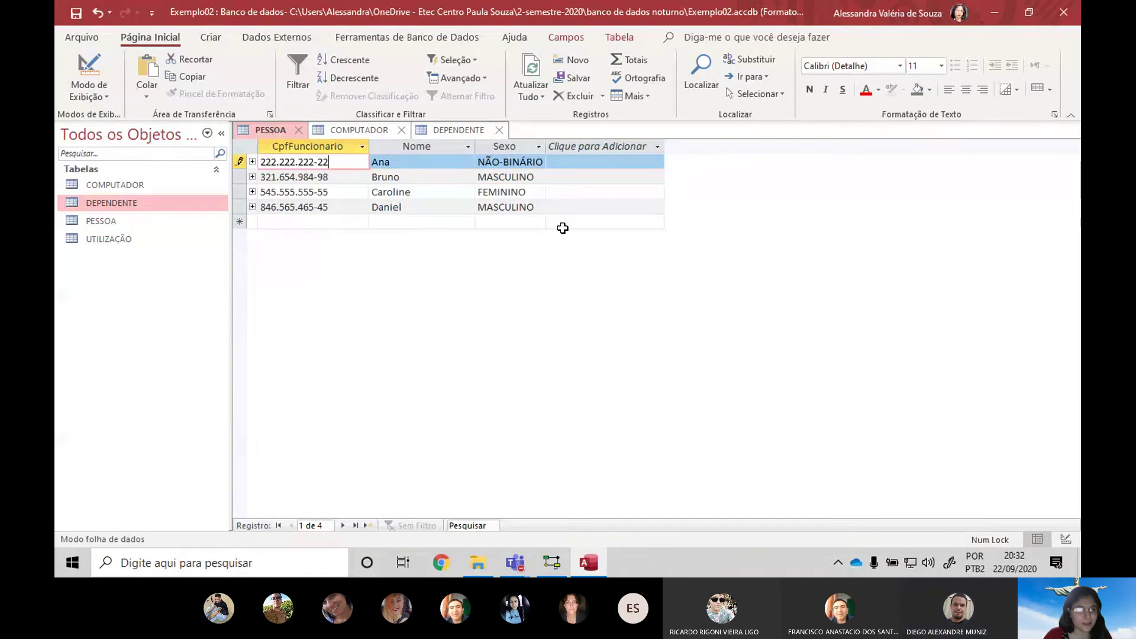
key("Tab")
Retype the dependent's CpfFuncionario and save, dismissing the missing related record error
left_click(470, 130)
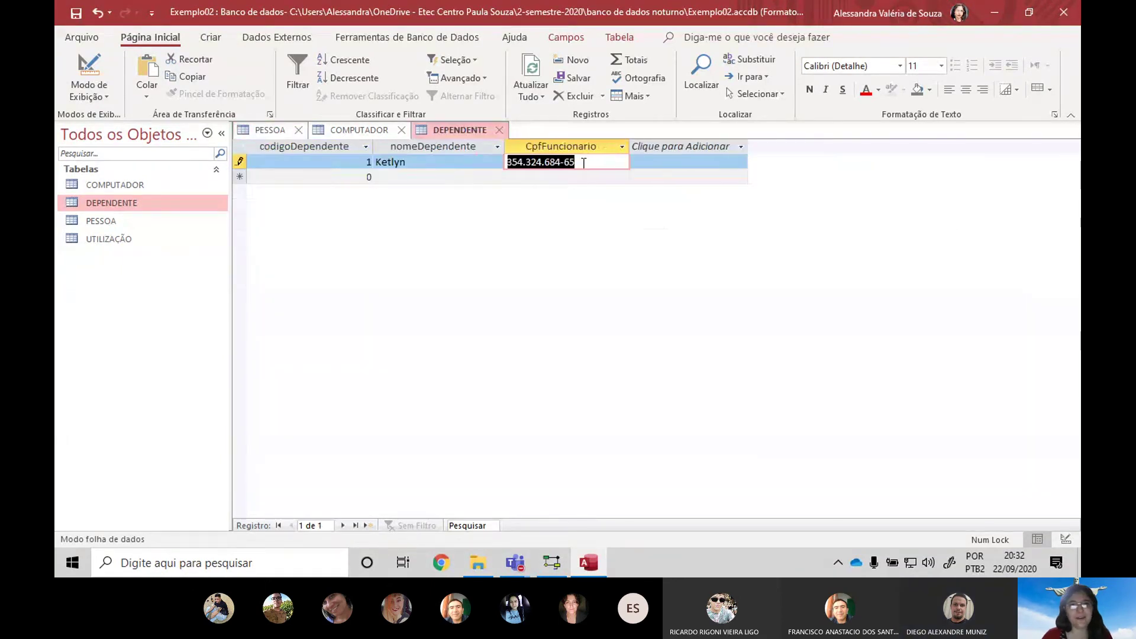
type("2222222222222222")
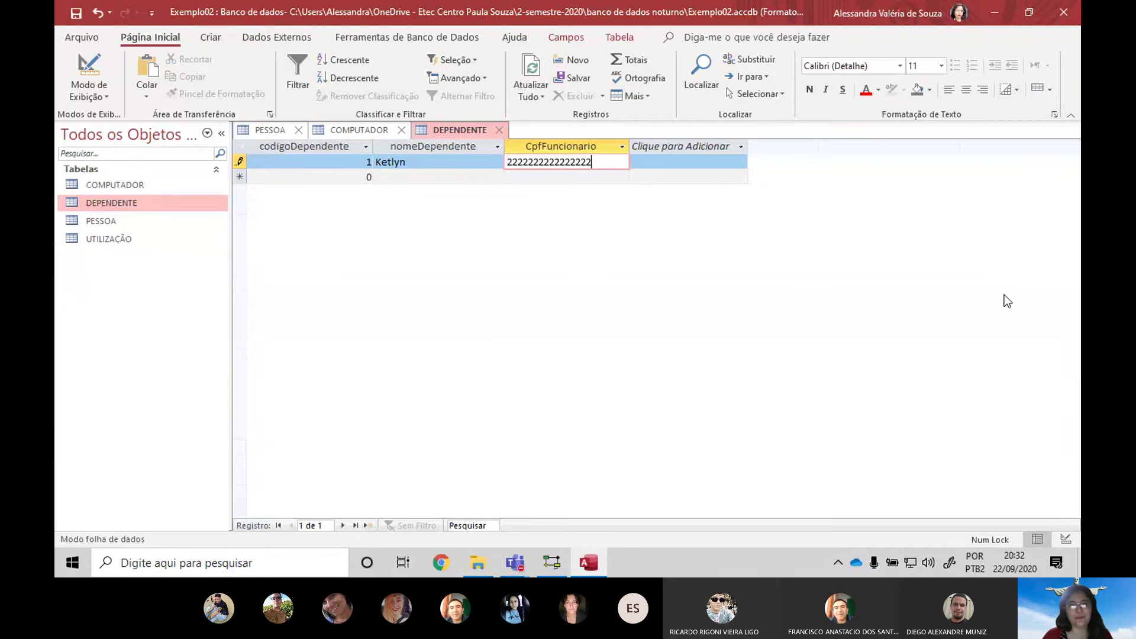
type("2222222")
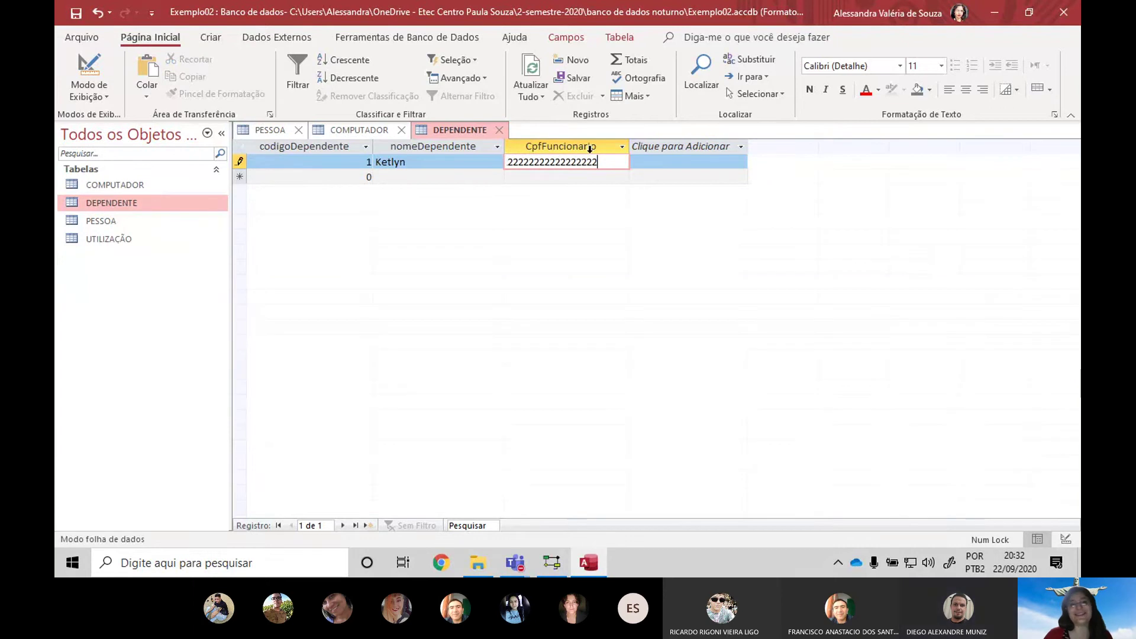
double_click(592, 160)
key("BackSpace")
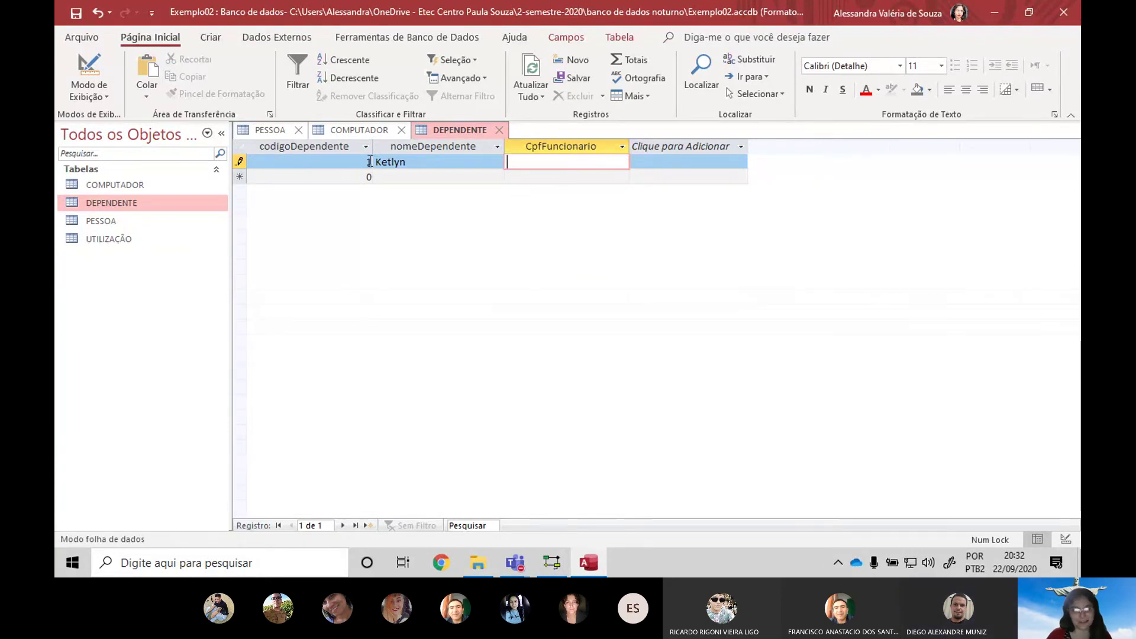
type("22222222222")
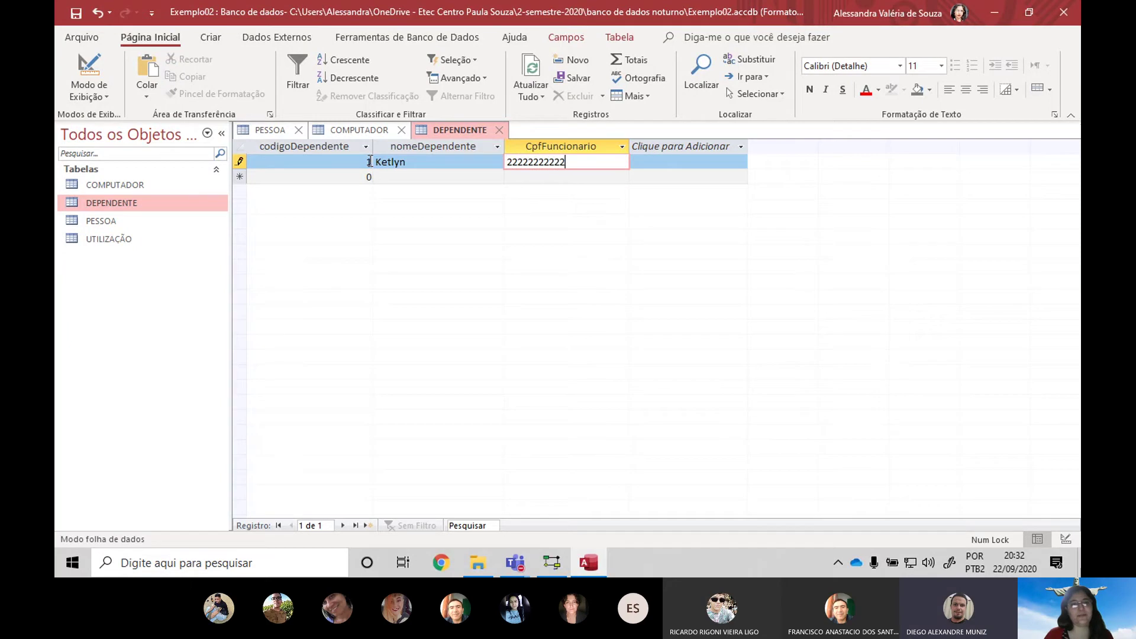
key("Return")
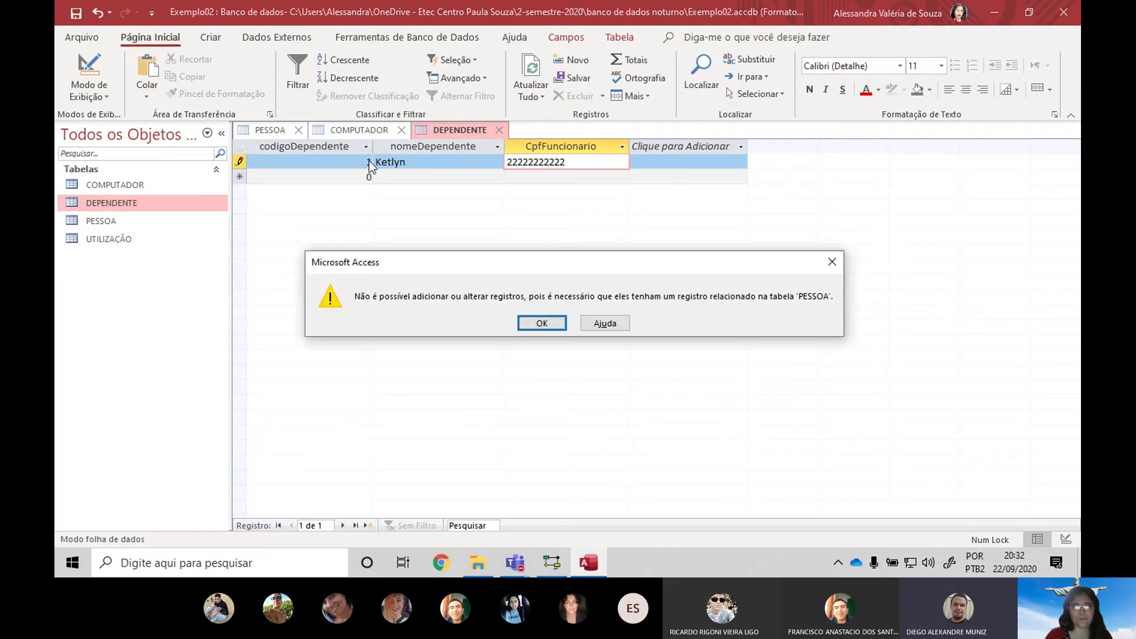
key("Return")
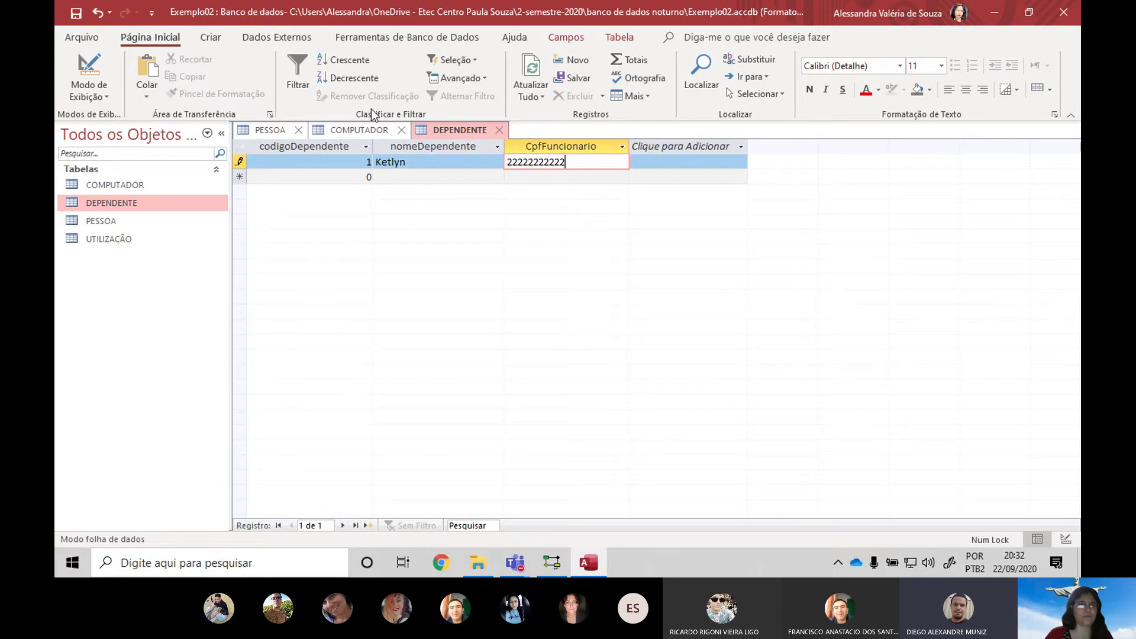
Open PESSOA in Design view and select CpfFuncionario's Máscara de entrada value
left_click(271, 133)
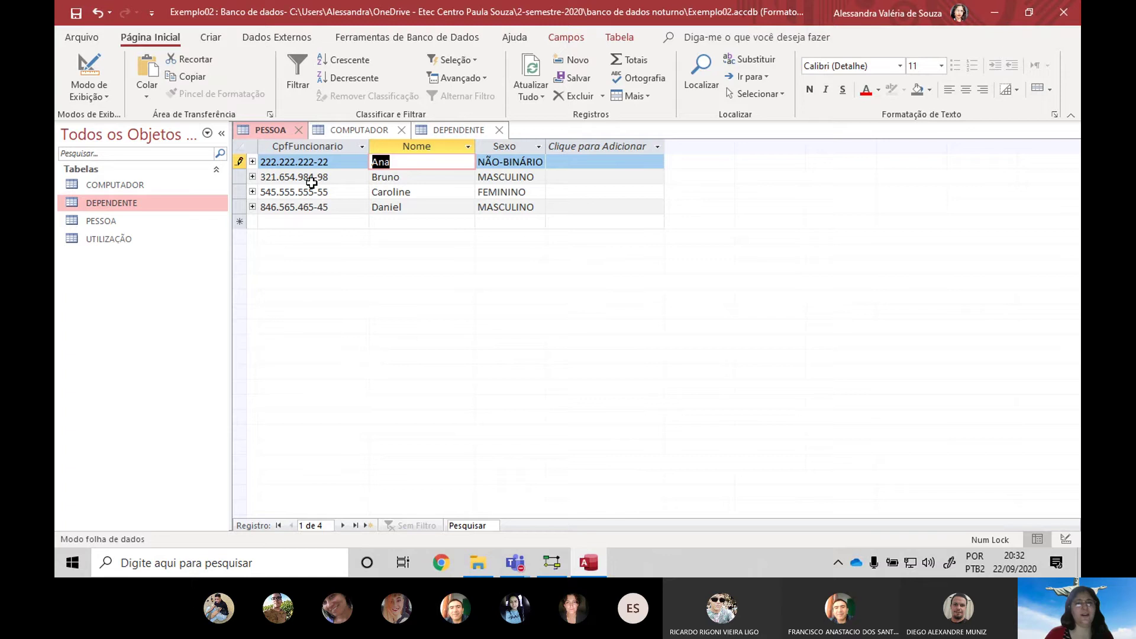
left_click(469, 129)
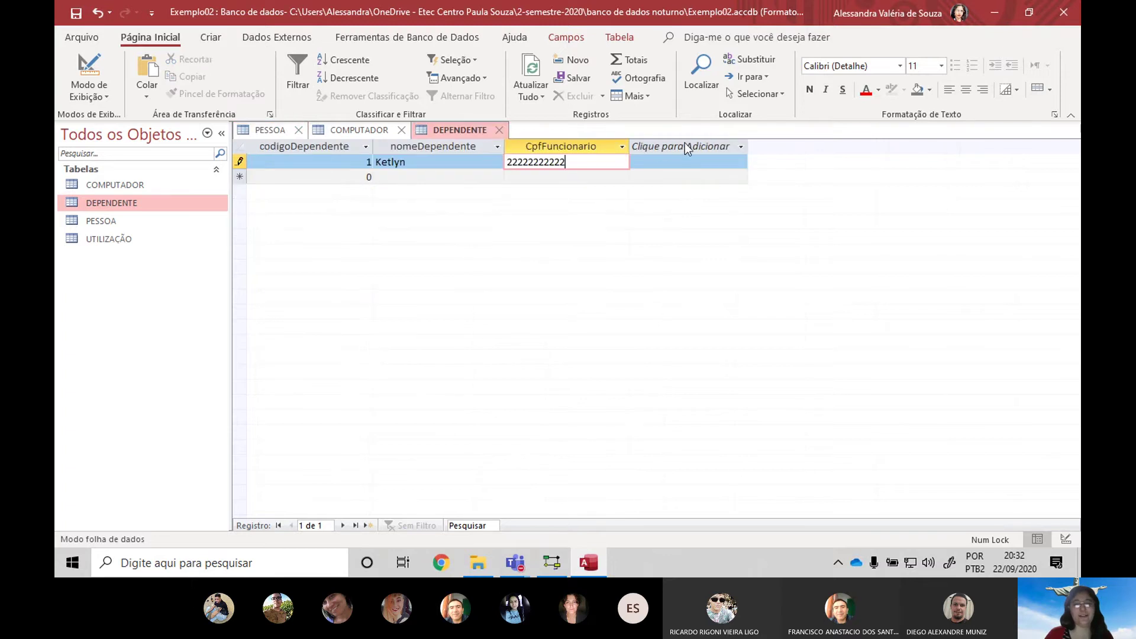
left_click(257, 136)
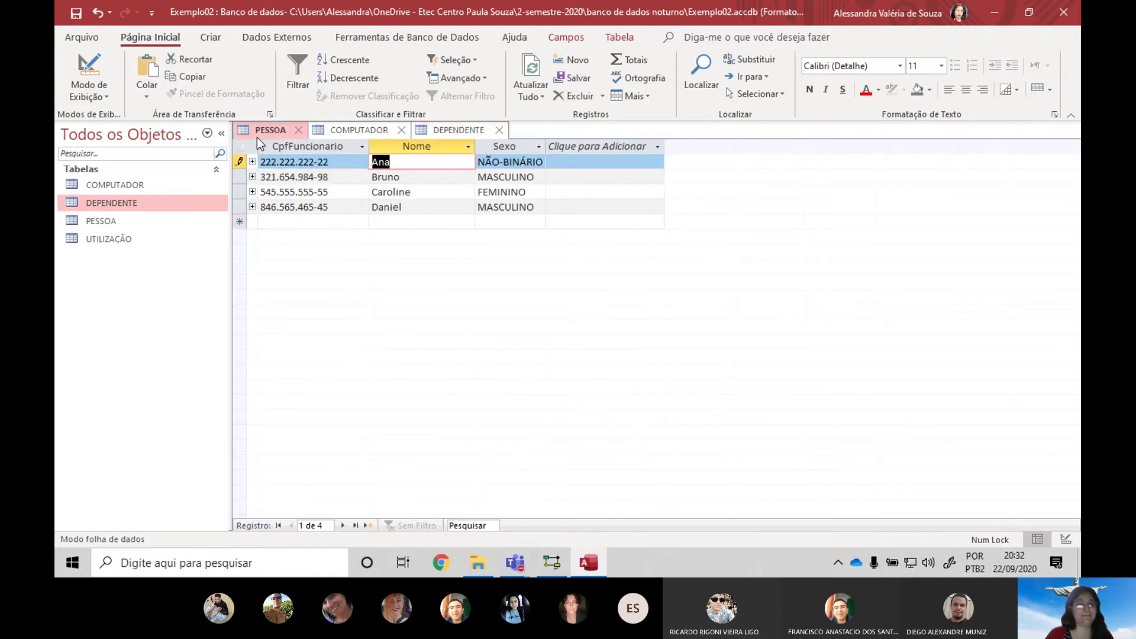
left_click(301, 145)
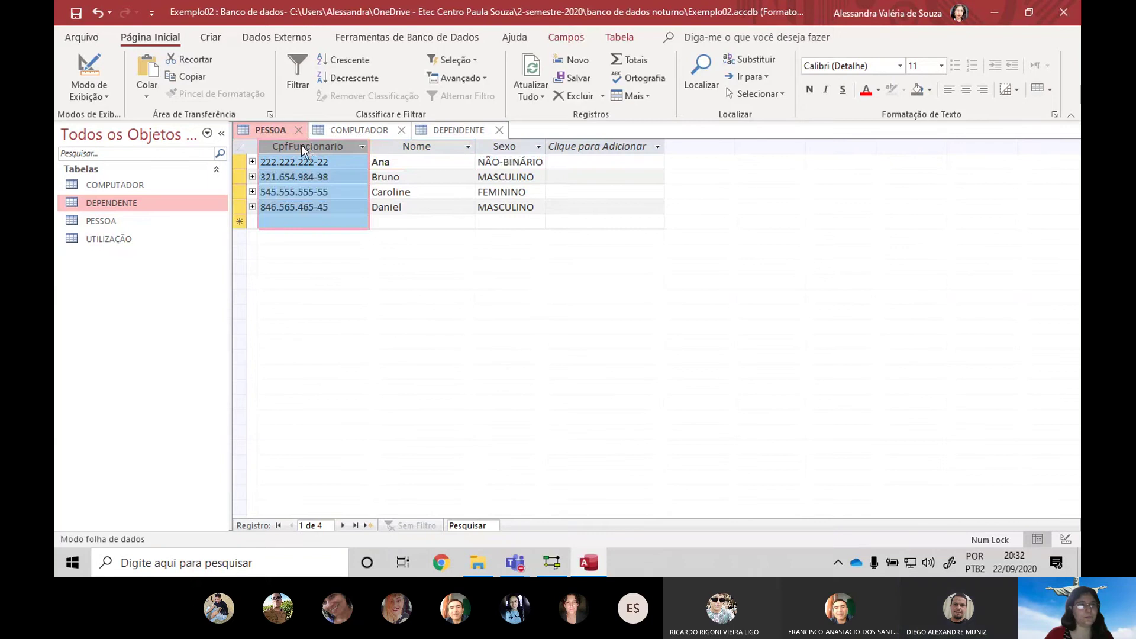
left_click(111, 74)
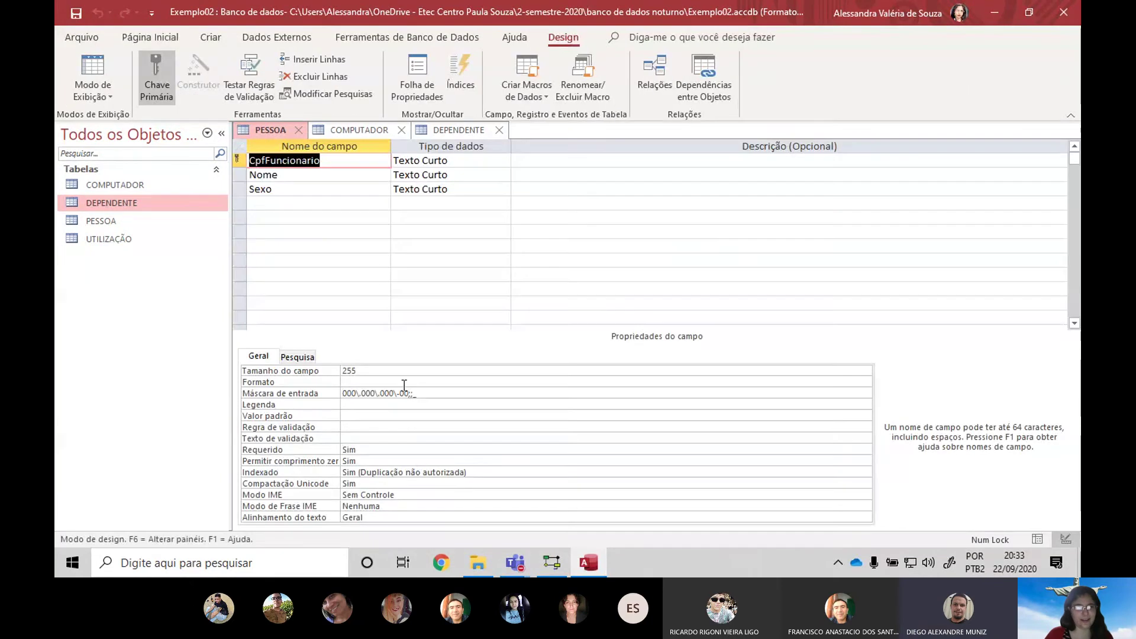
left_click(437, 397)
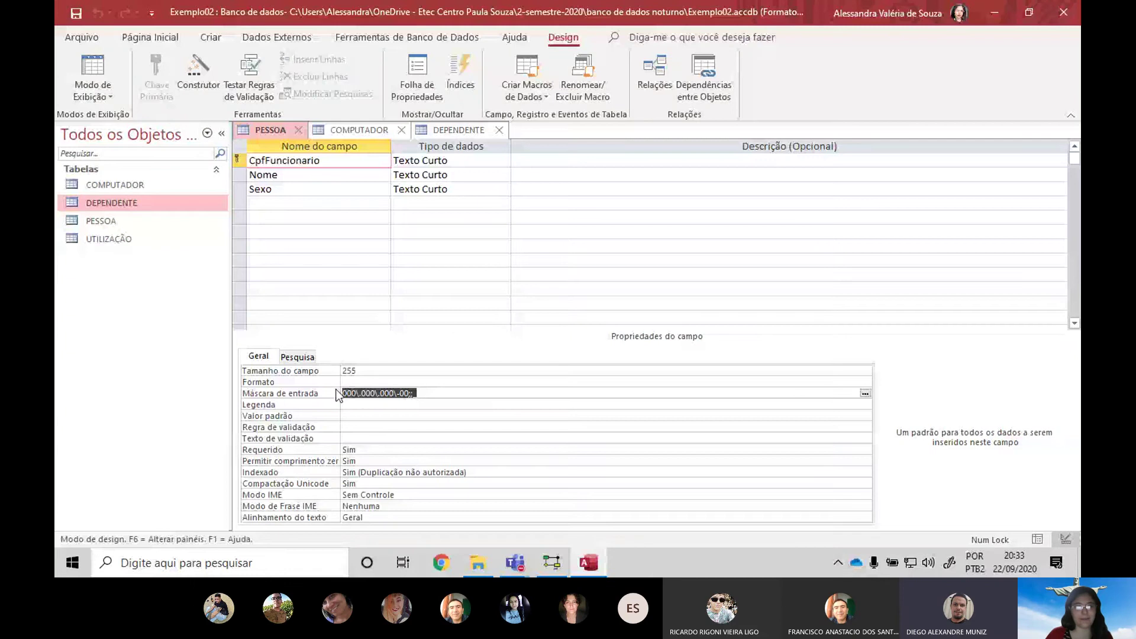
Return to Access from Teams and switch the DEPENDENTE table to design view
key("alt+Tab")
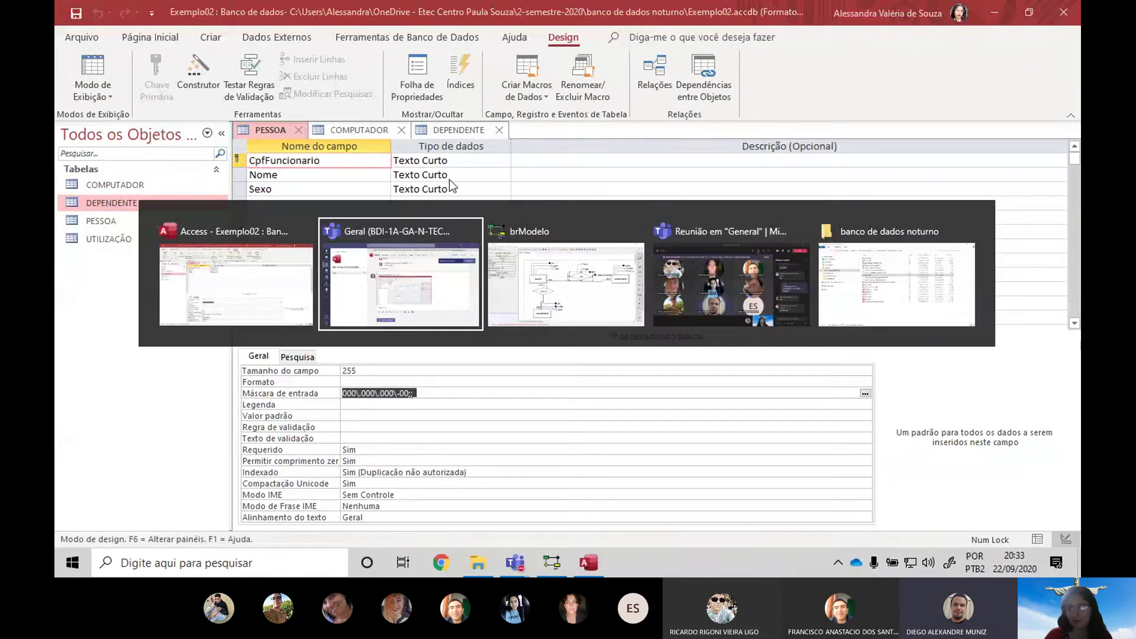
key("alt+Tab")
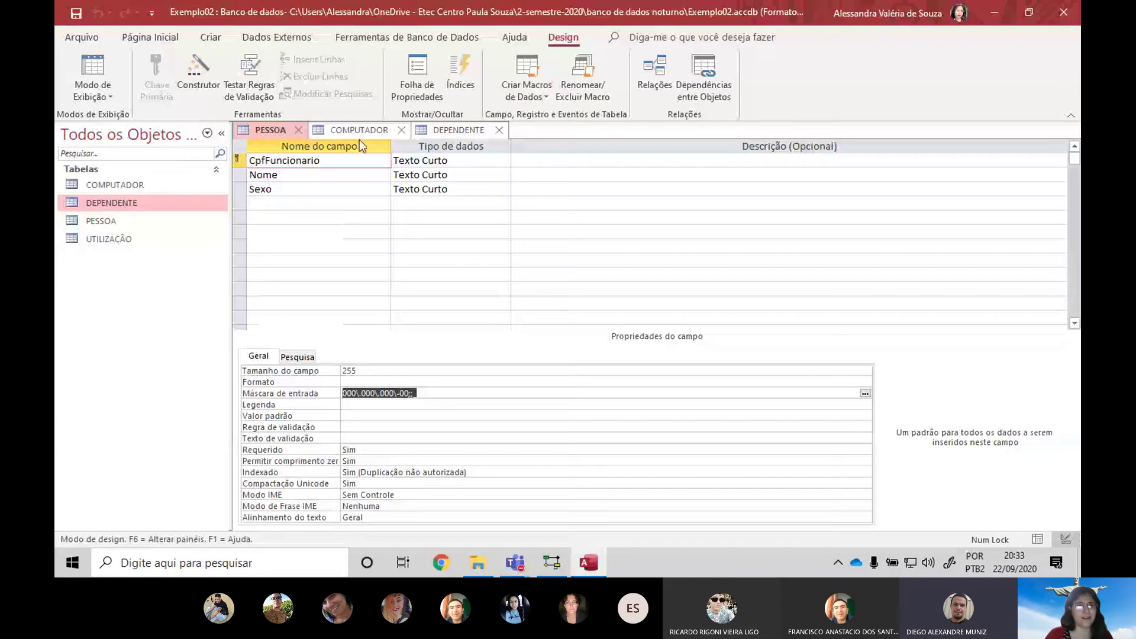
left_click(461, 130)
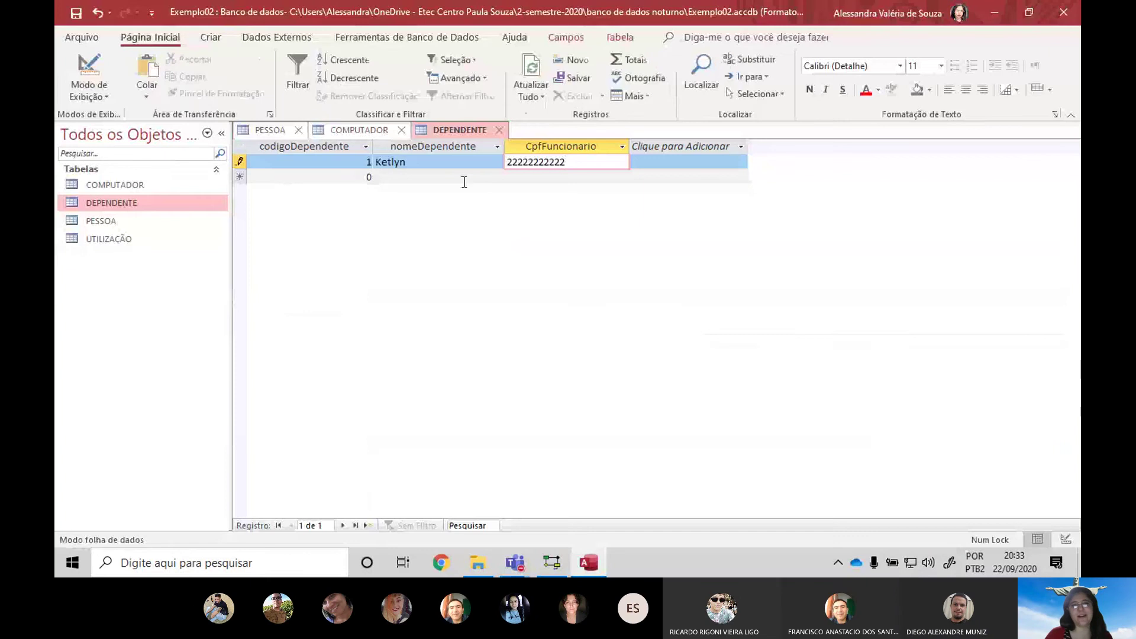
left_click(285, 135)
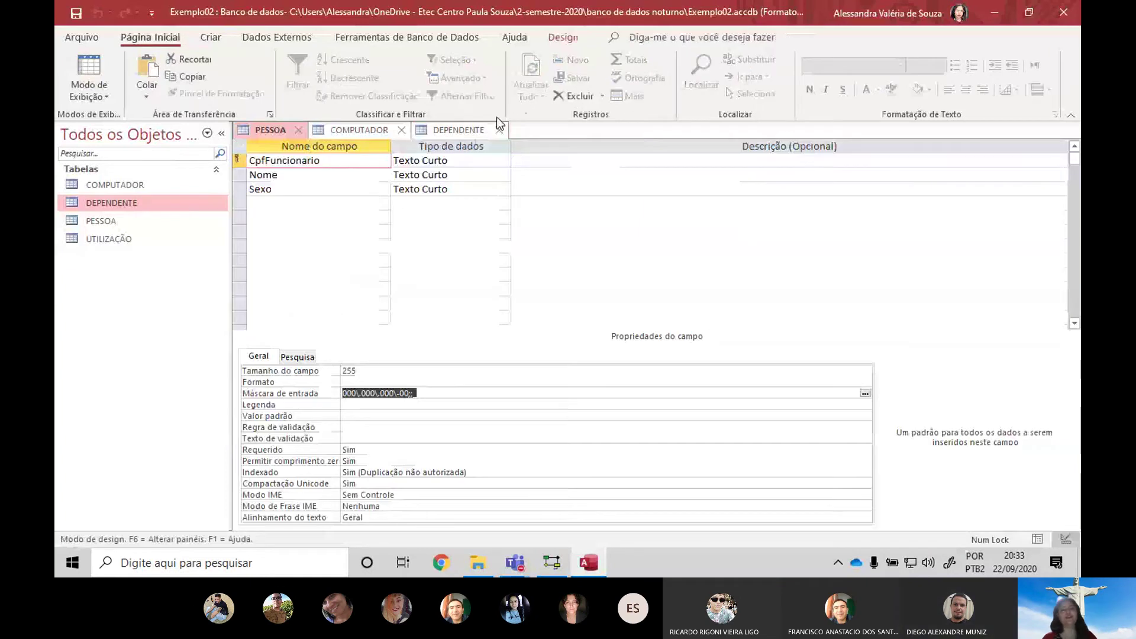
left_click(477, 131)
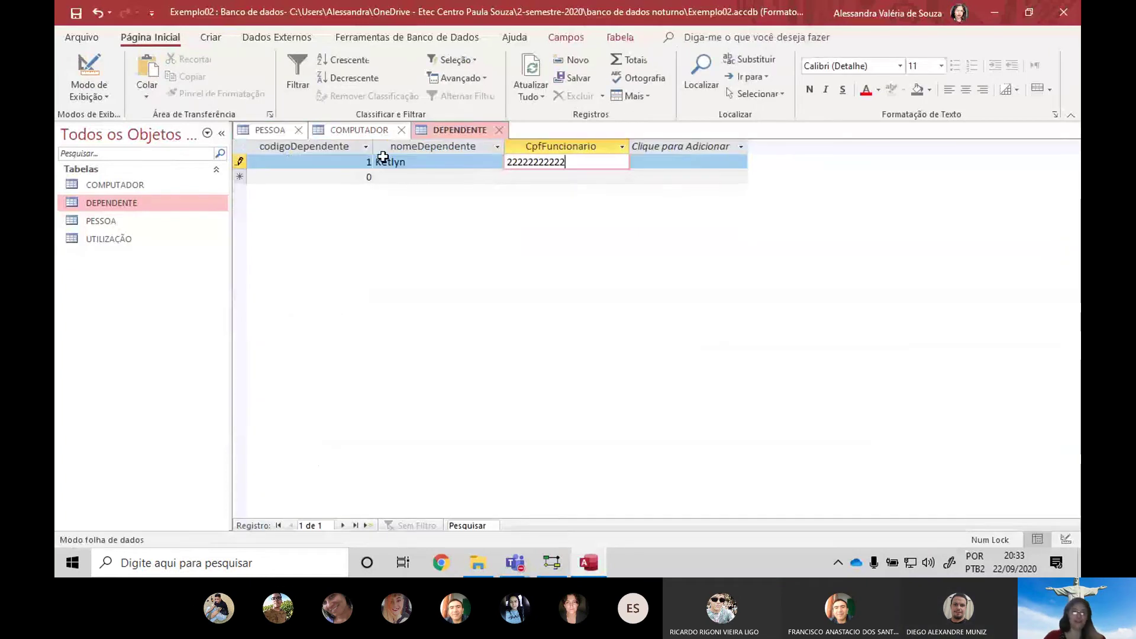
left_click(89, 76)
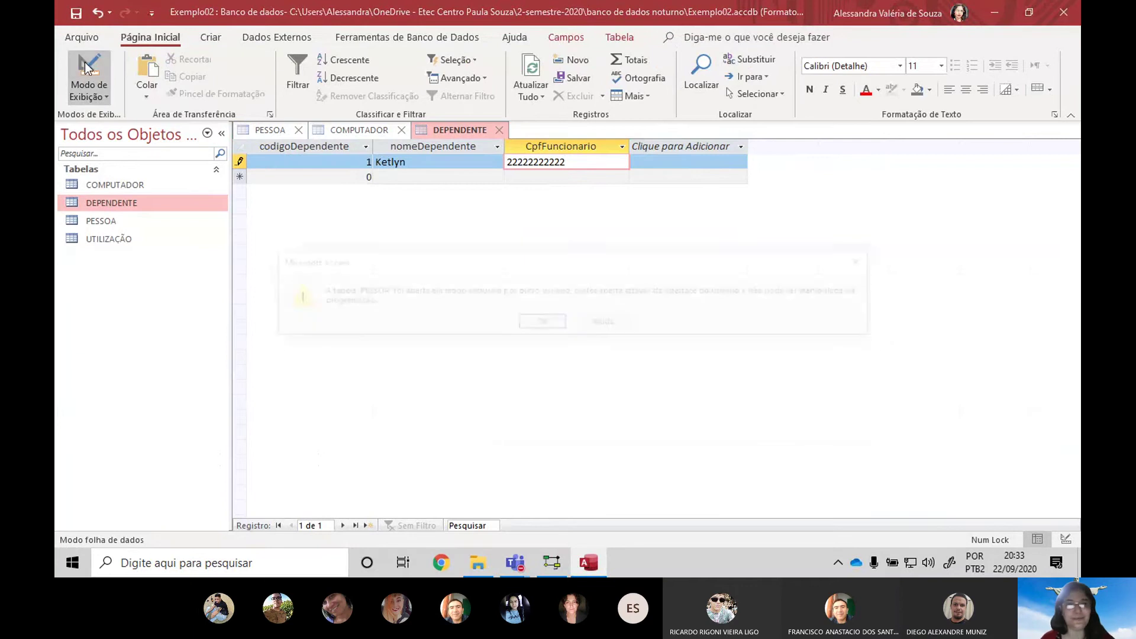
Discard the unsaved dependent record and bring up DEPENDENTE's design view
left_click(541, 323)
key("Escape")
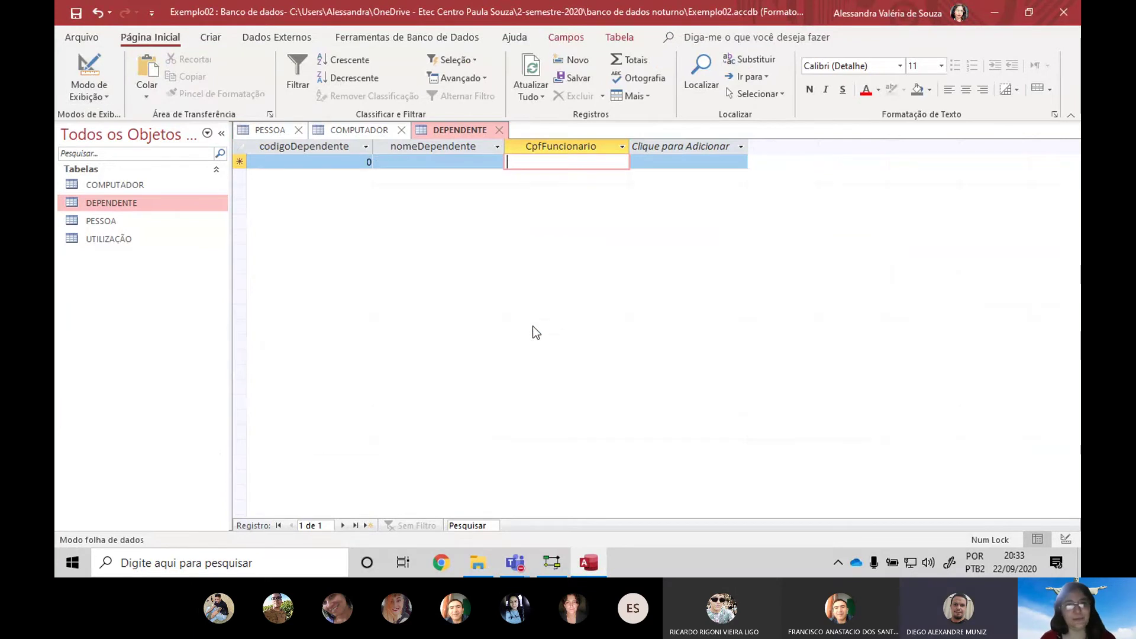
left_click(286, 132)
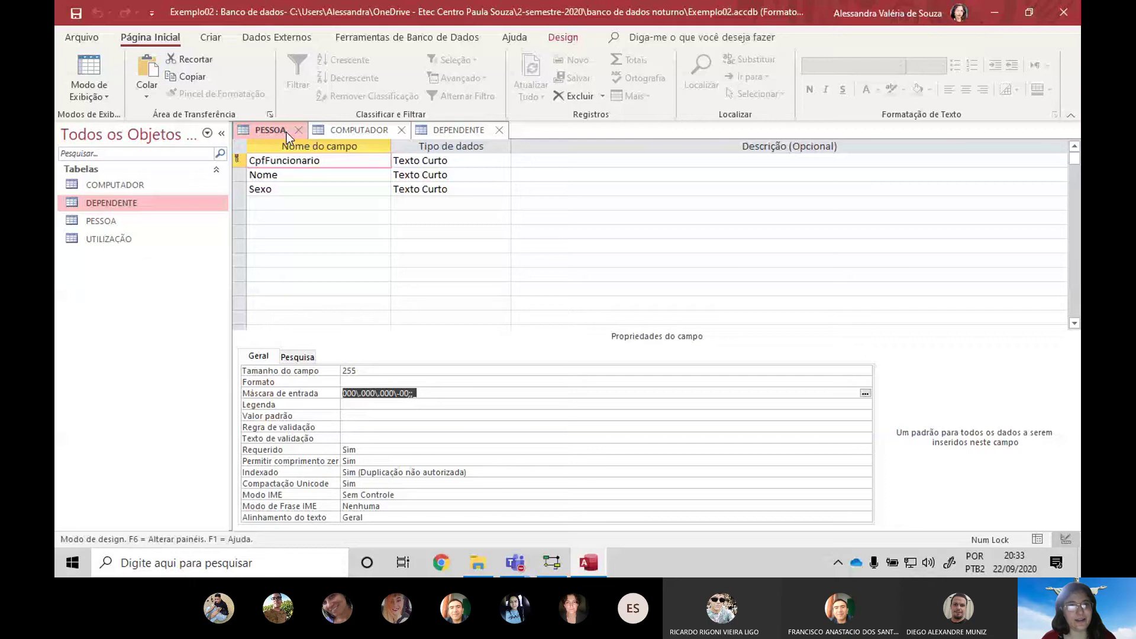
left_click(445, 129)
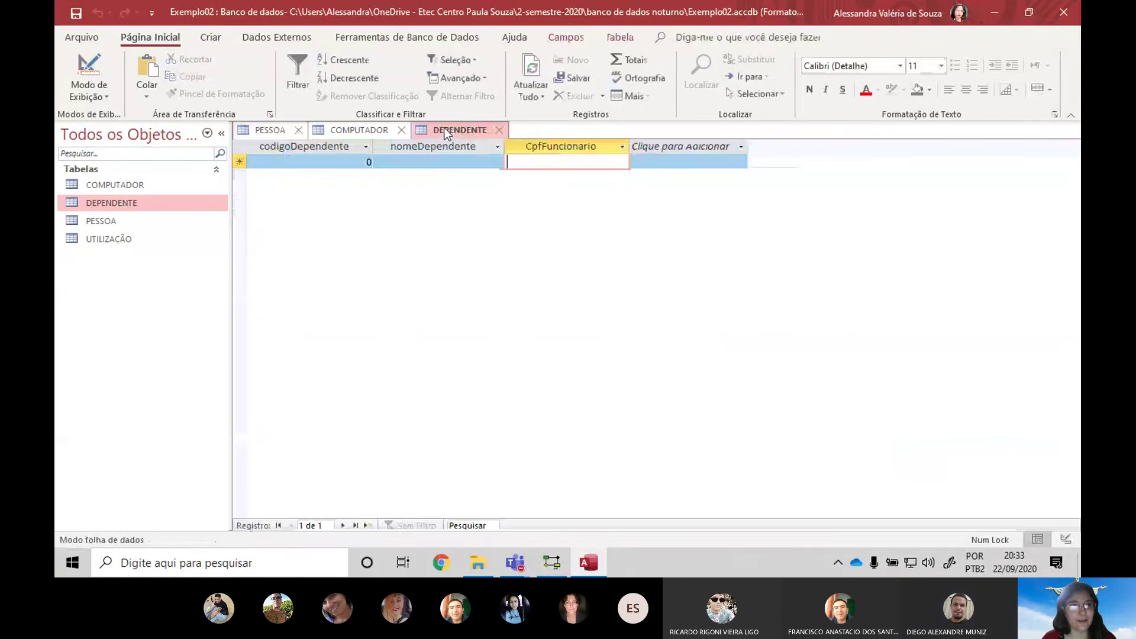
left_click(94, 80)
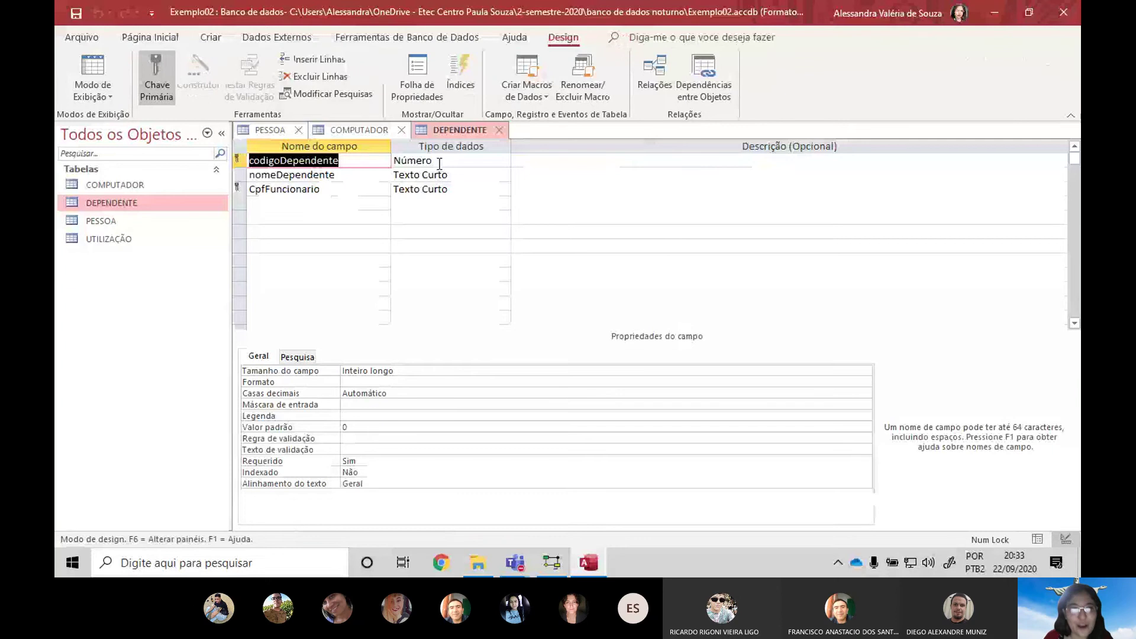
left_click(267, 131)
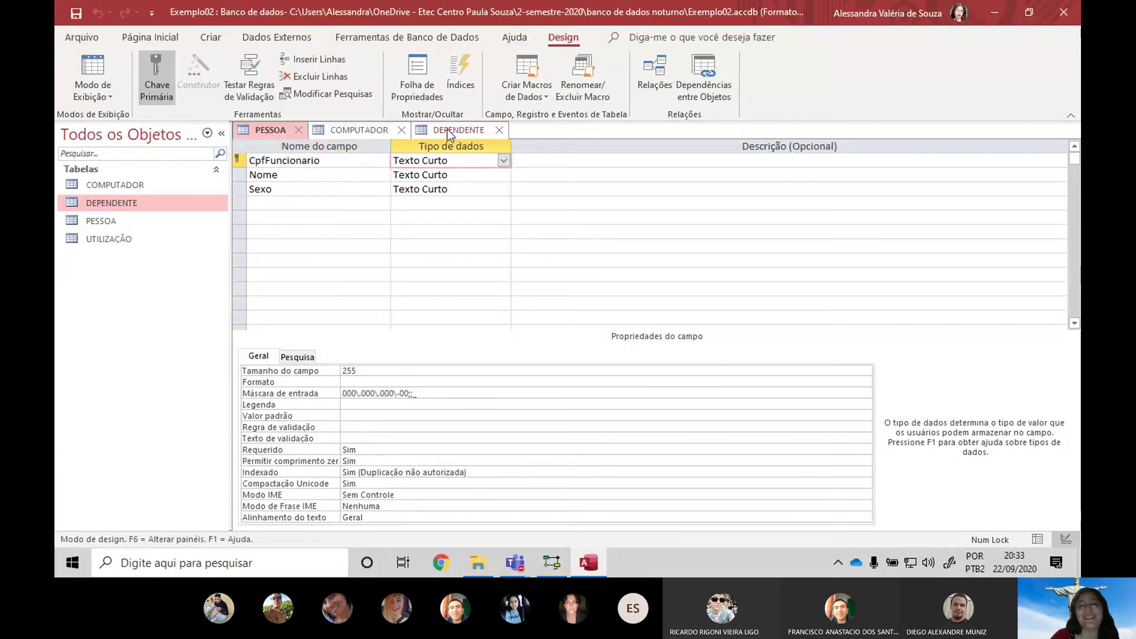
Make codigoDependente Texto Curto, save and close DEPENDENTE, then close COMPUTADOR and PESSOA
left_click(504, 160)
left_click(450, 175)
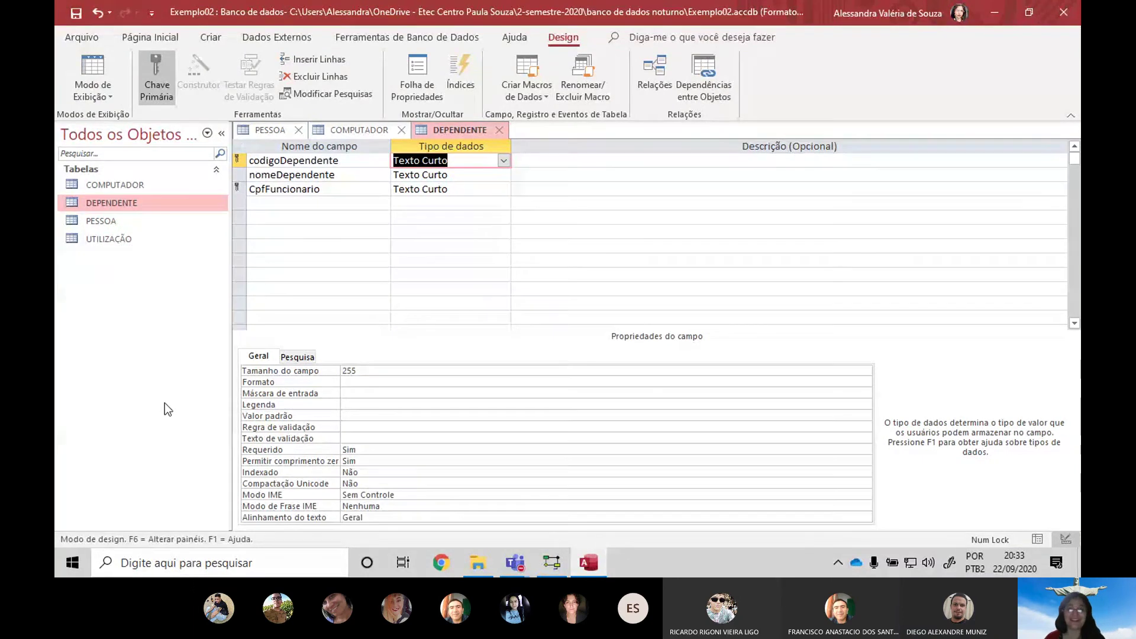
left_click(498, 129)
left_click(507, 324)
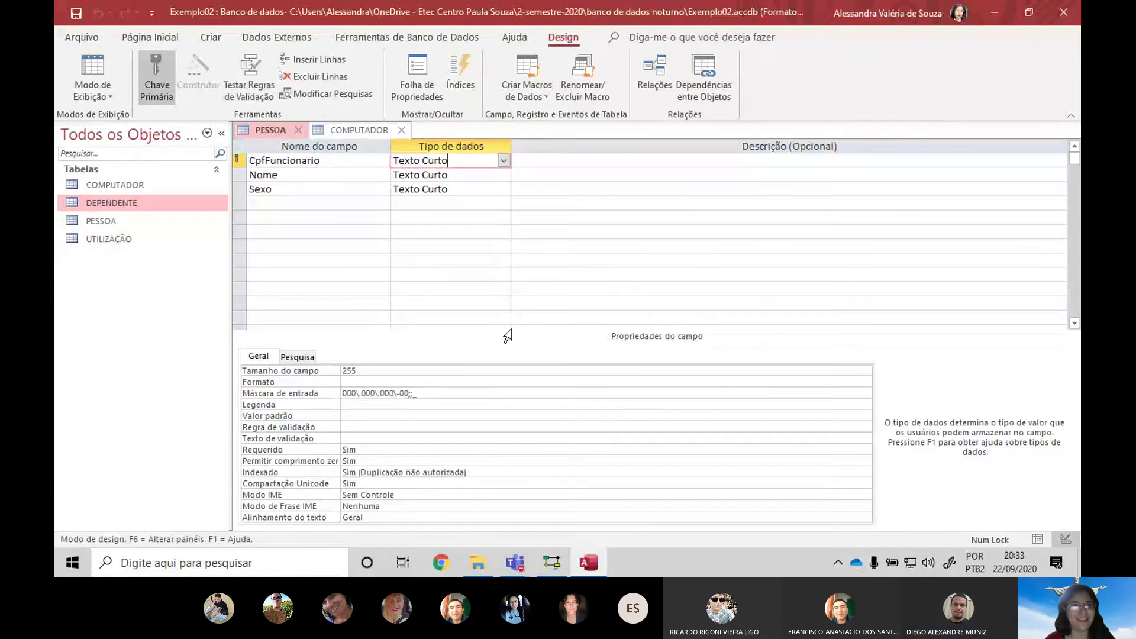
left_click(401, 129)
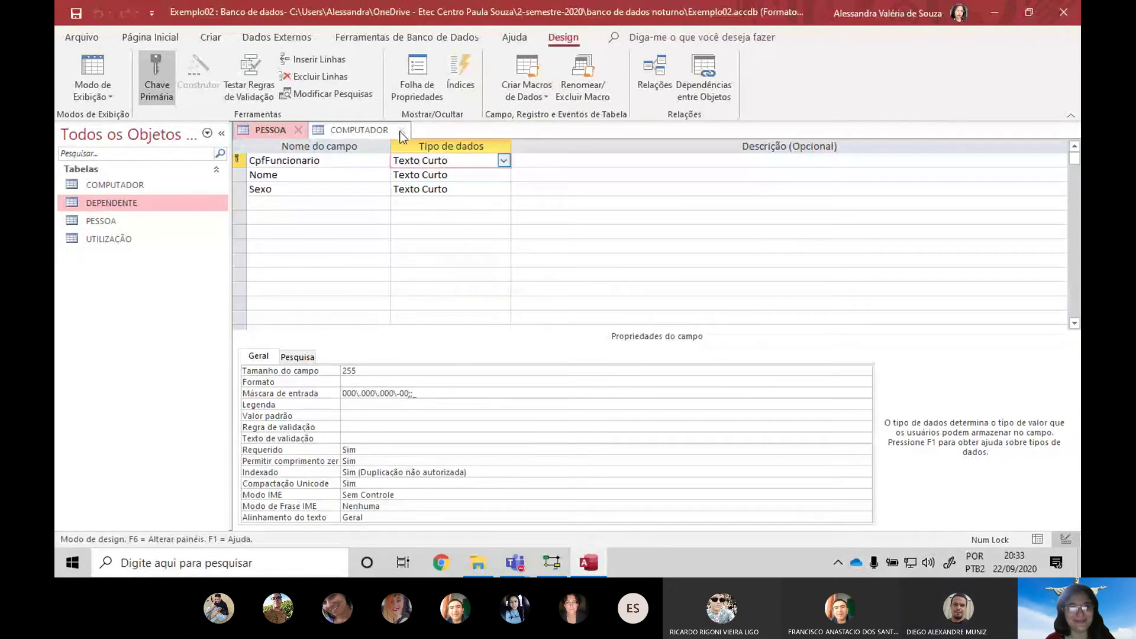
left_click(299, 130)
Open PESSOA and DEPENDENTE, paste the CPF into a new dependent row, dismiss the missing-code error
double_click(130, 221)
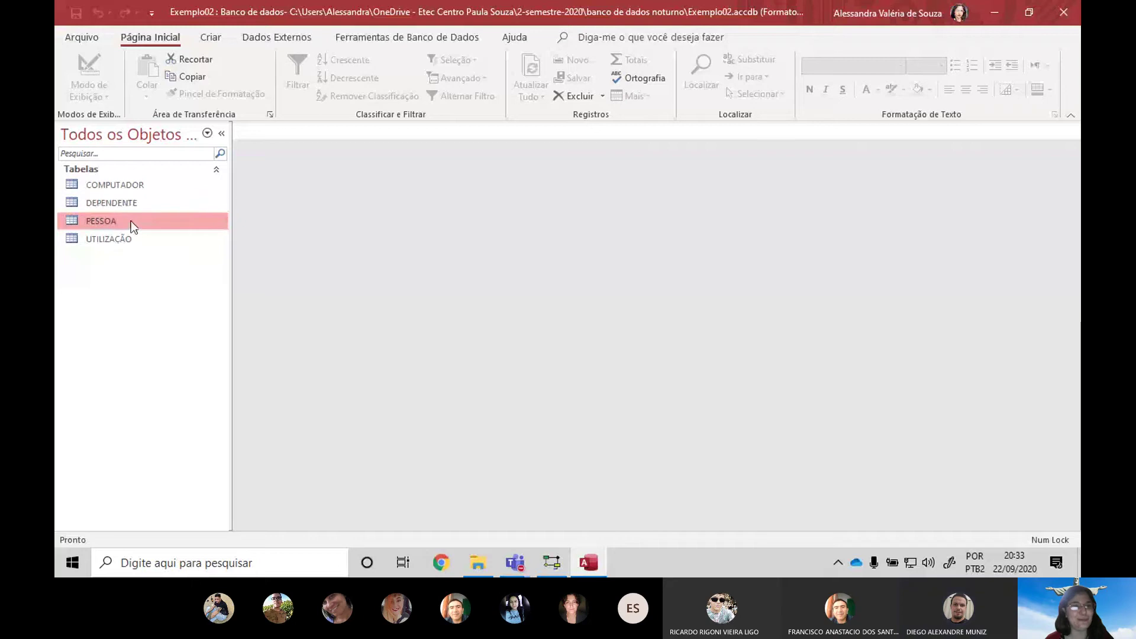
double_click(140, 202)
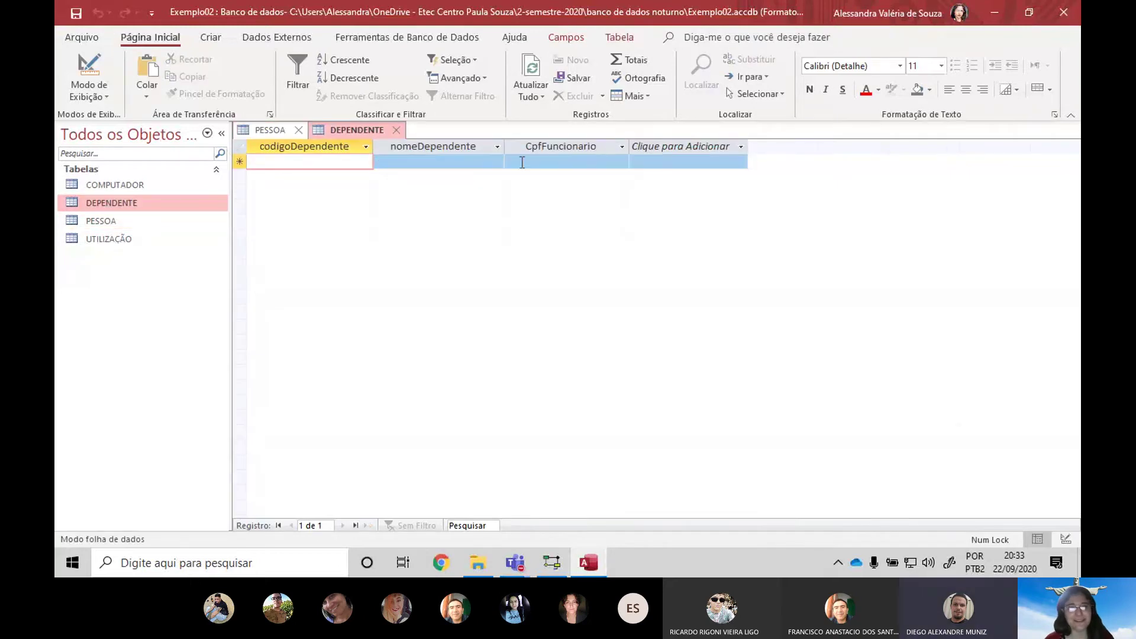
left_click(521, 161)
type("222.222.222-22")
key("Return")
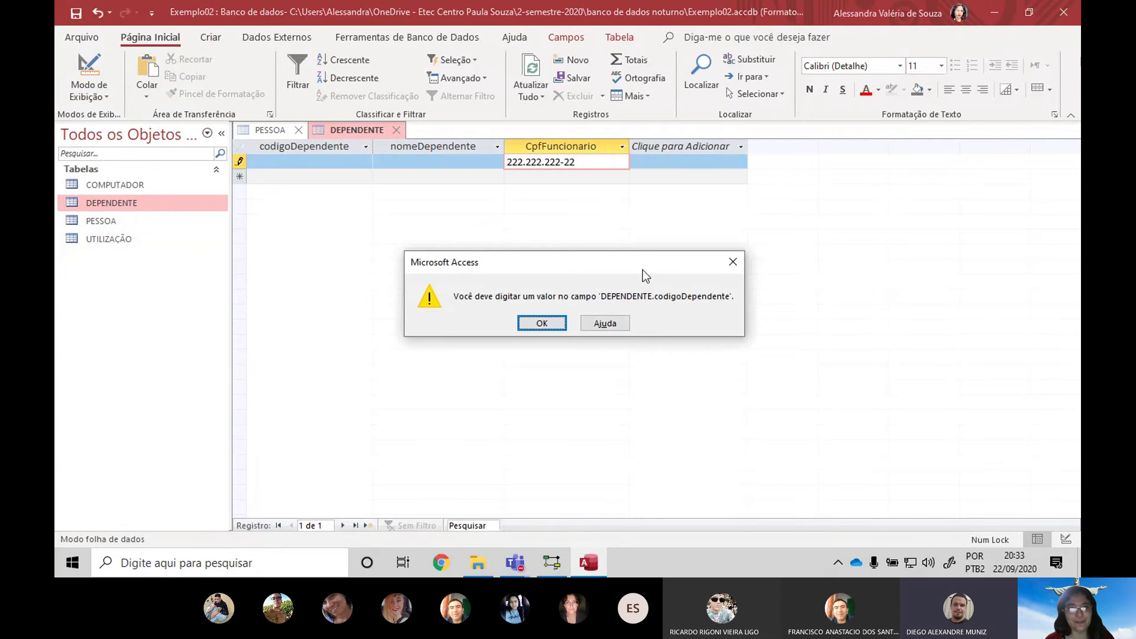
left_click(554, 323)
Fill in the dependent's name and code 1, then dismiss the missing PESSOA record error
left_click(481, 162)
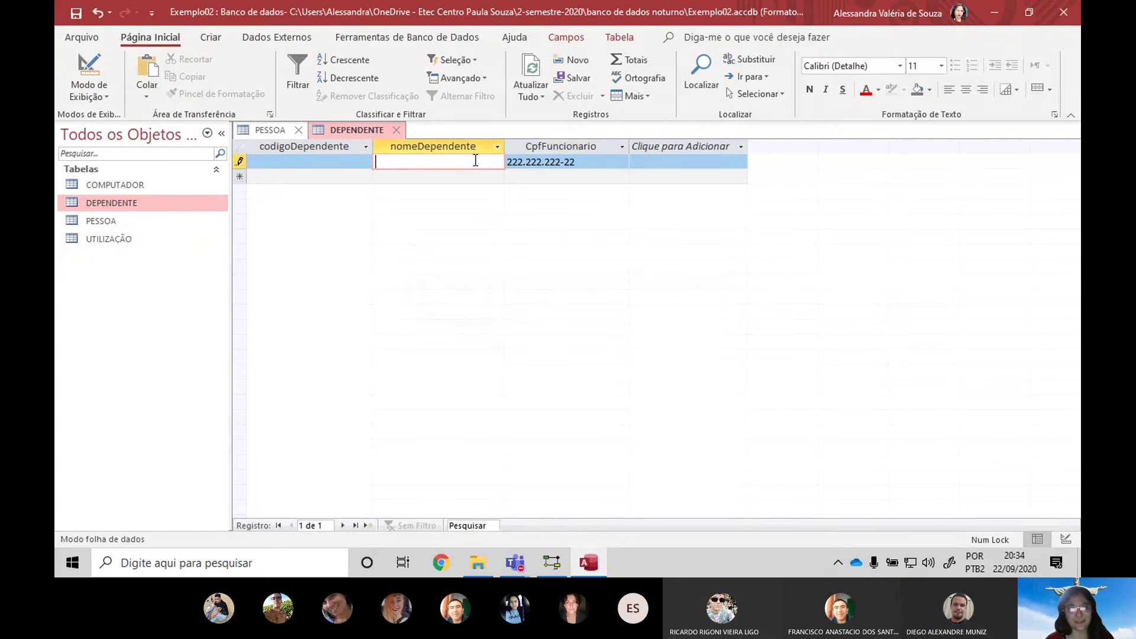
type("K")
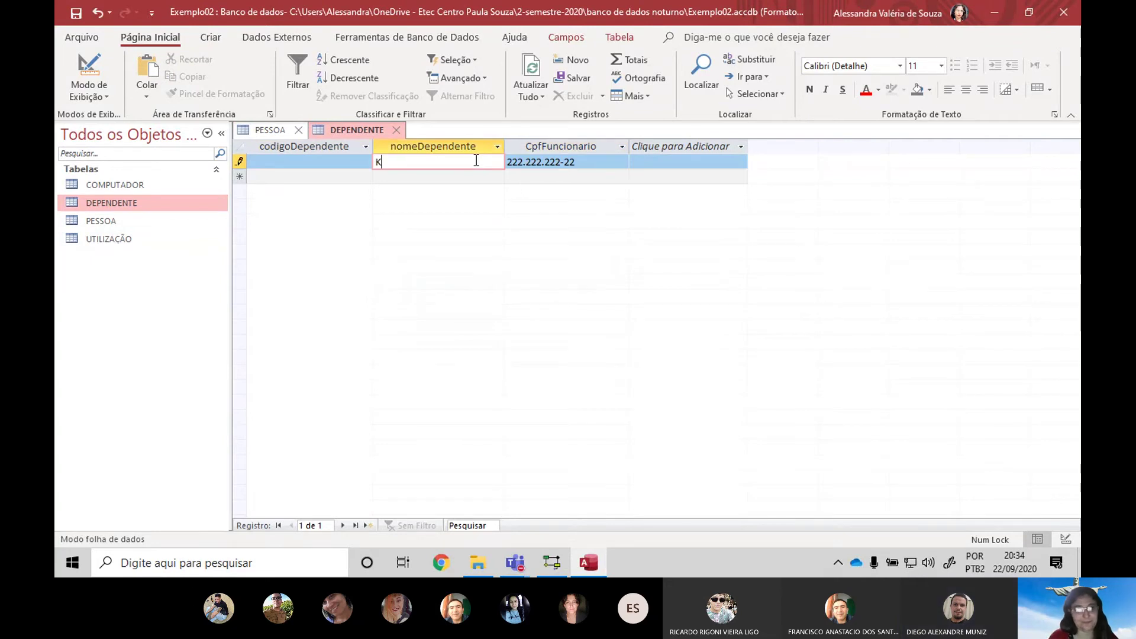
type("etlyn")
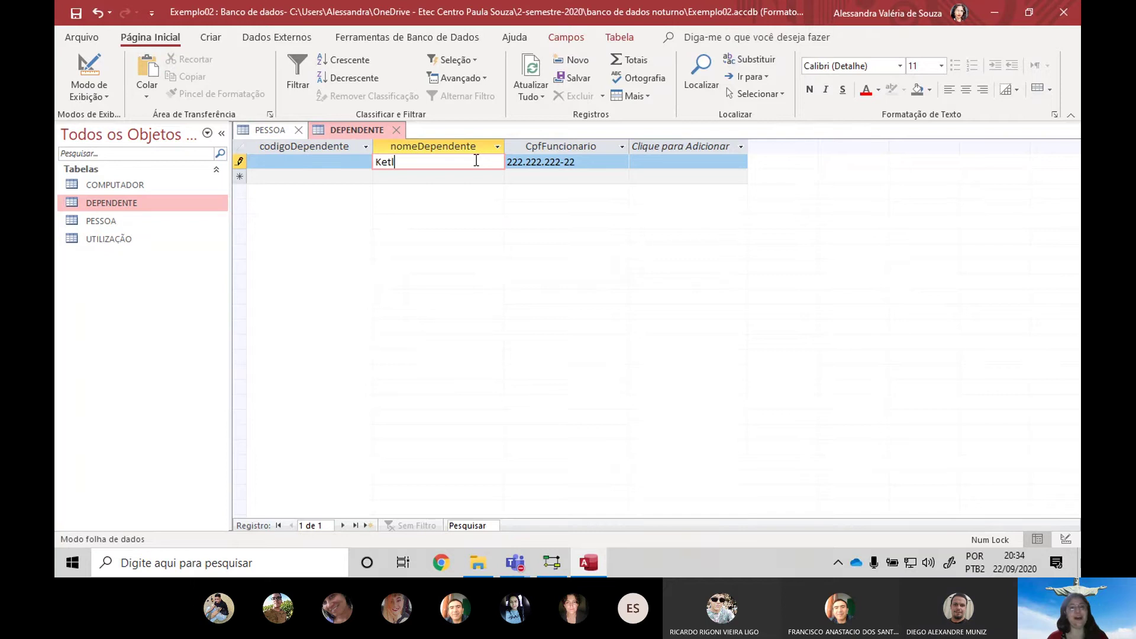
key("Return")
left_click(552, 326)
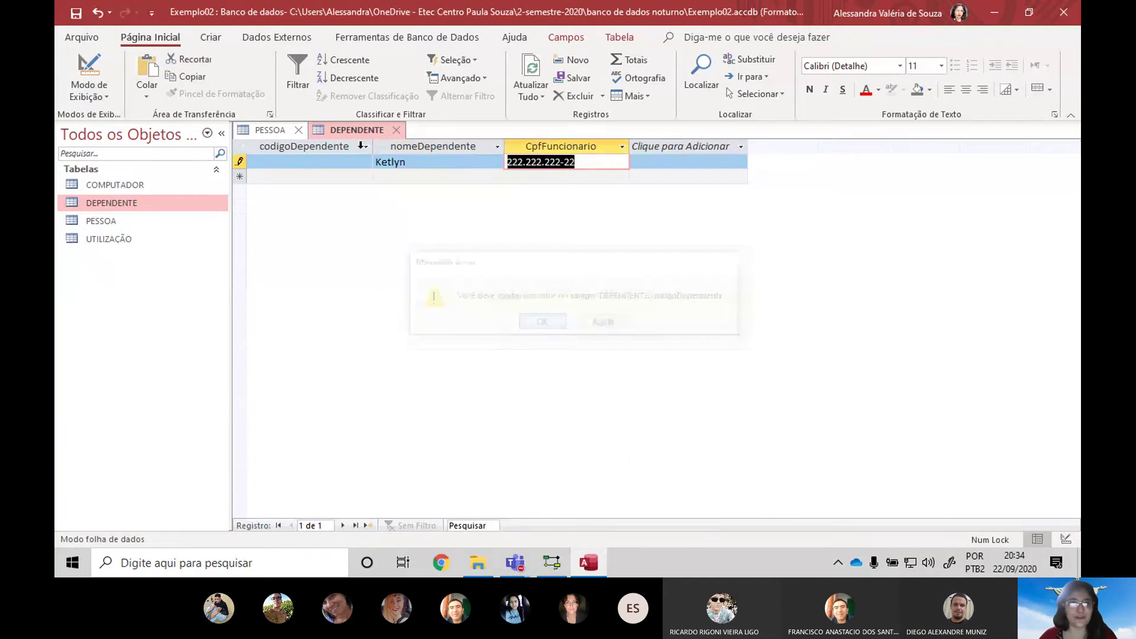
left_click(363, 160)
type("1")
key("Return")
key("Return")
key("Return")
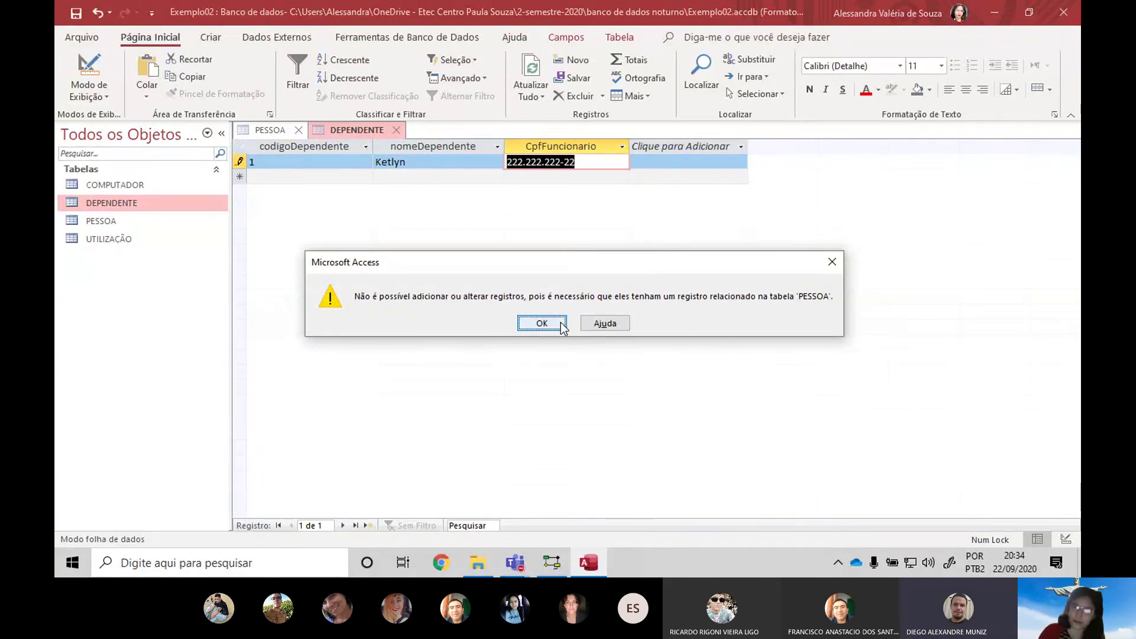
left_click(542, 323)
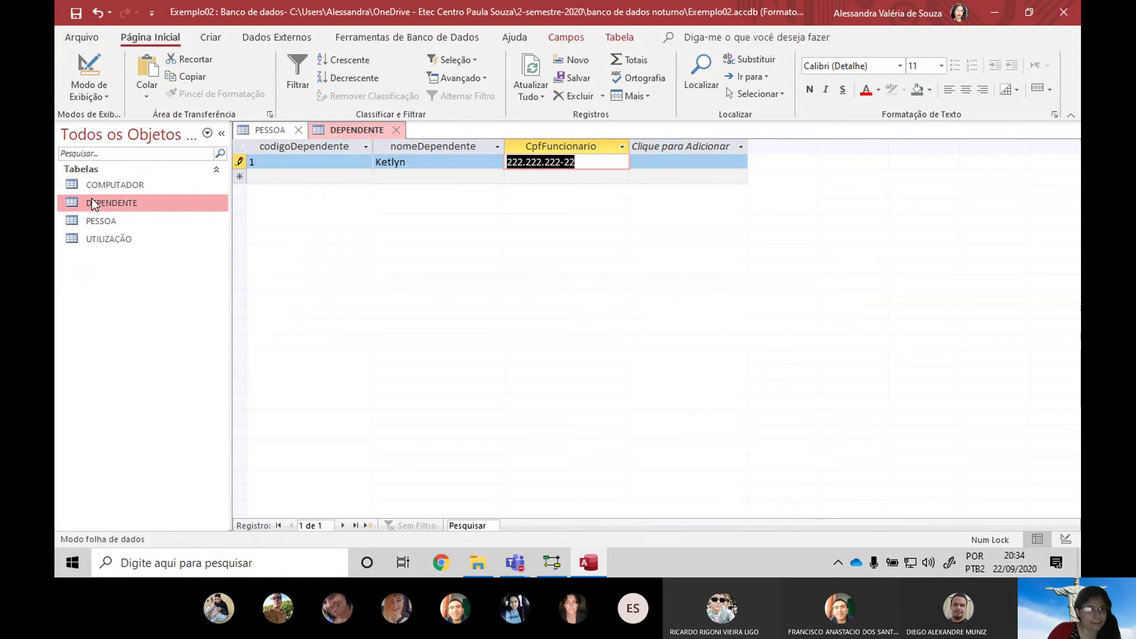
Look through PESSOA's stored records, then switch PESSOA to design view
left_click(283, 131)
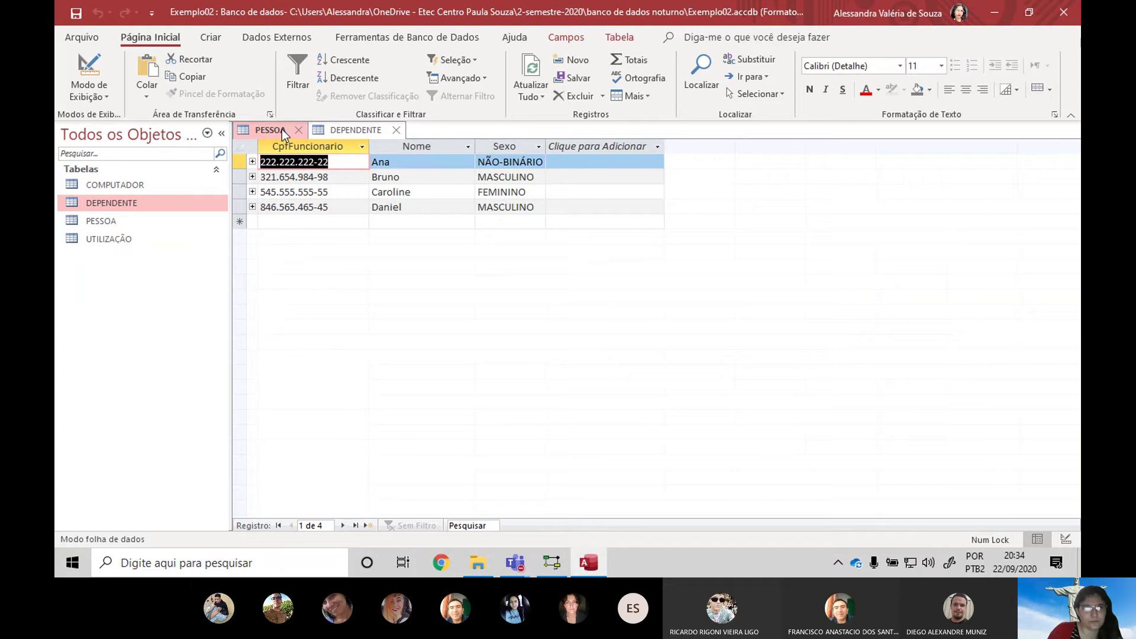
key("Tab")
key("Tab")
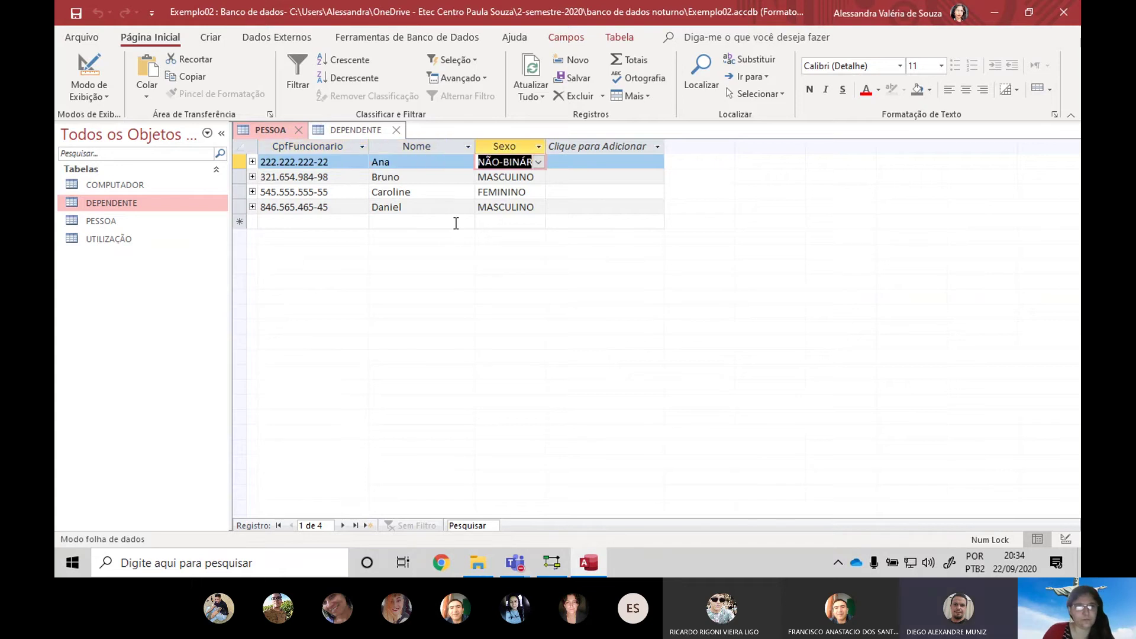
key("Tab")
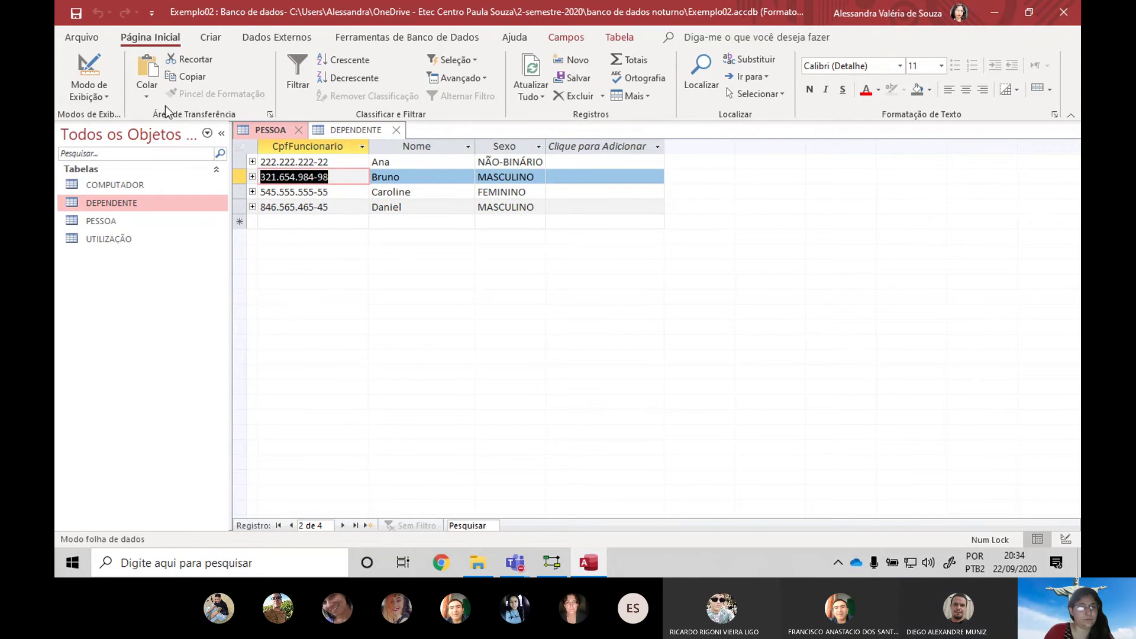
left_click(92, 65)
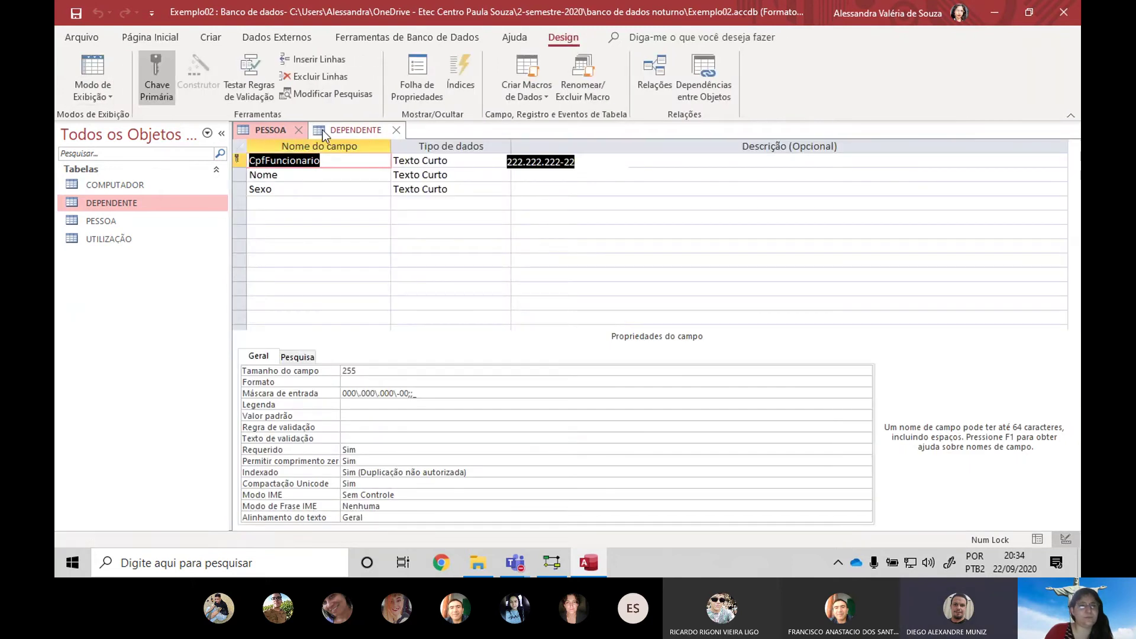
Cancel the pending dependent record with Esc and switch DEPENDENTE to design view
left_click(95, 66)
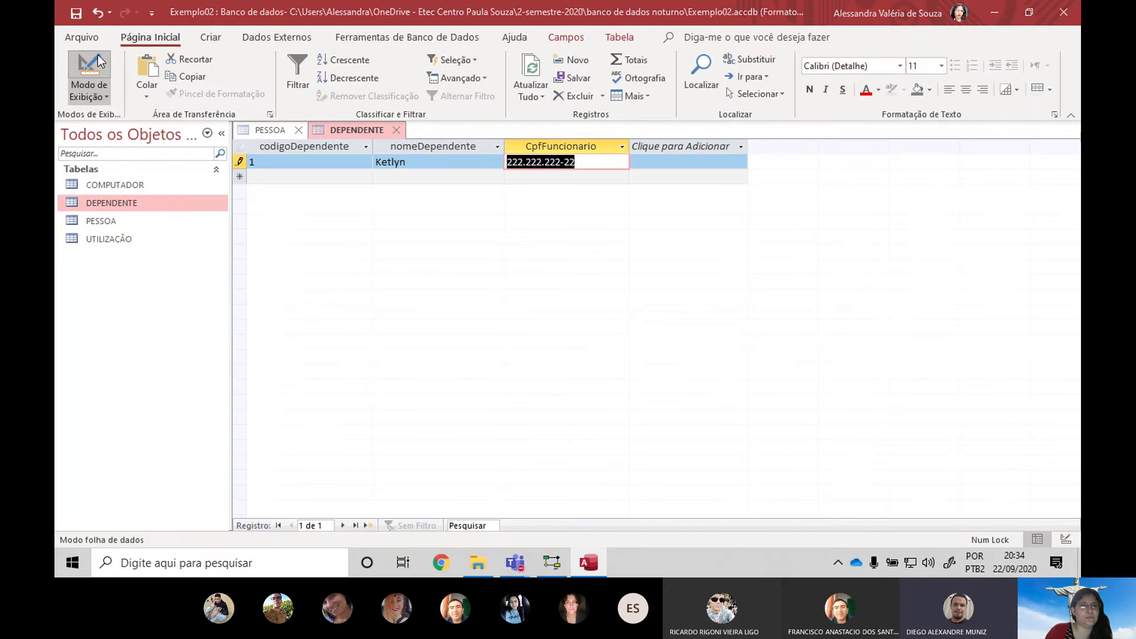
left_click(543, 321)
type("\"")
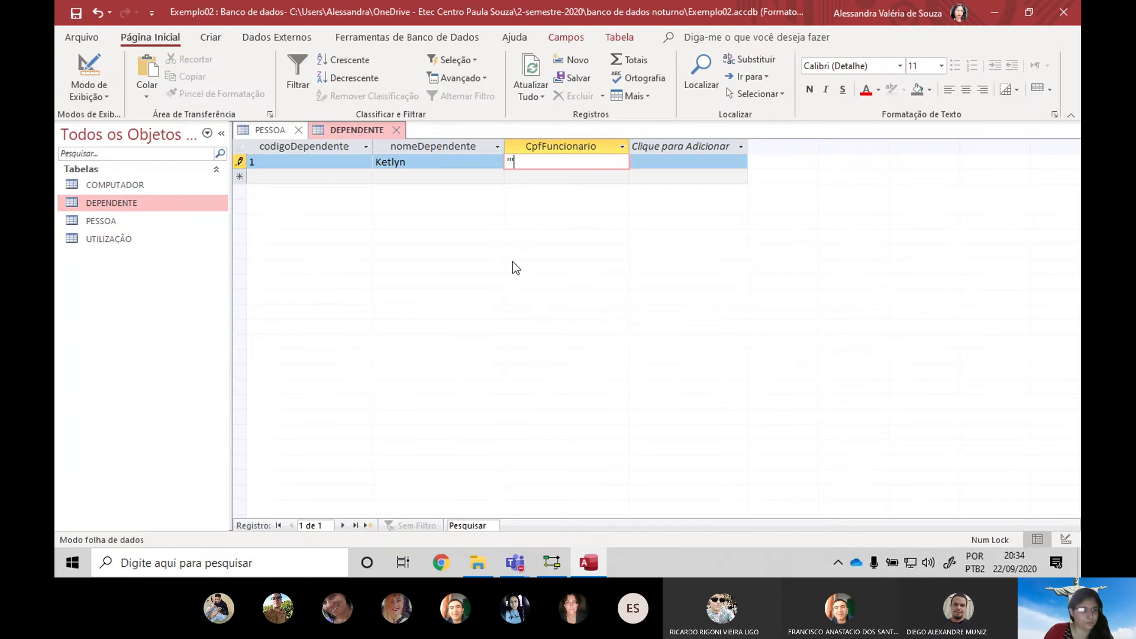
key("Escape")
key("Escape")
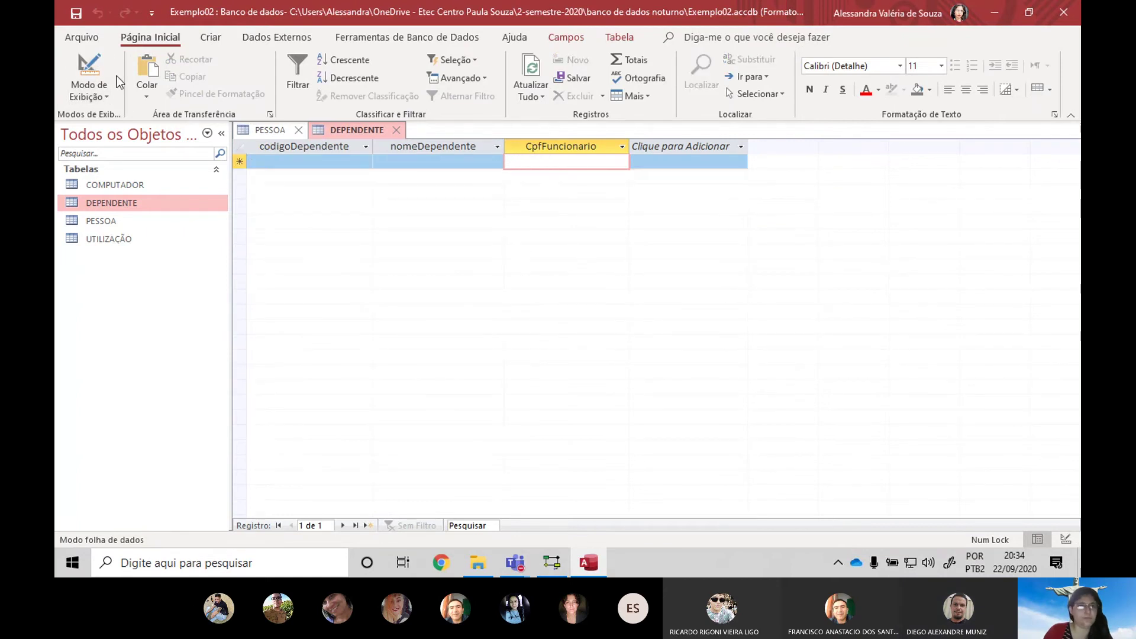
left_click(91, 68)
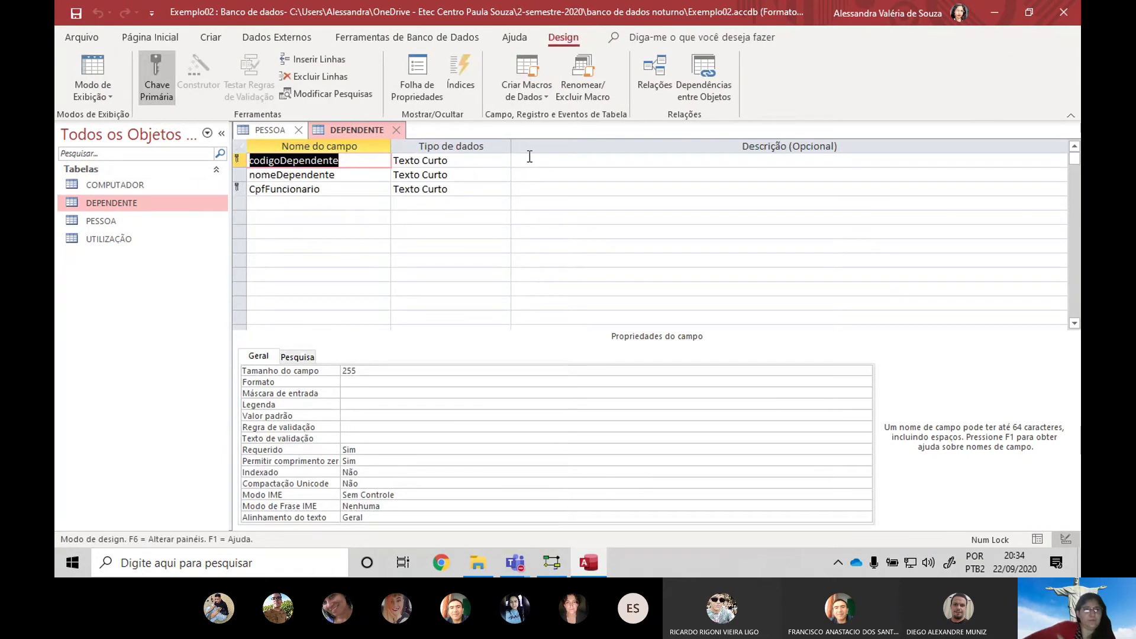
Inspect the PESSOA–DEPENDENTE CpfFuncionario link in Relationships, then check DEPENDENTE's CpfFuncionario type
left_click(395, 37)
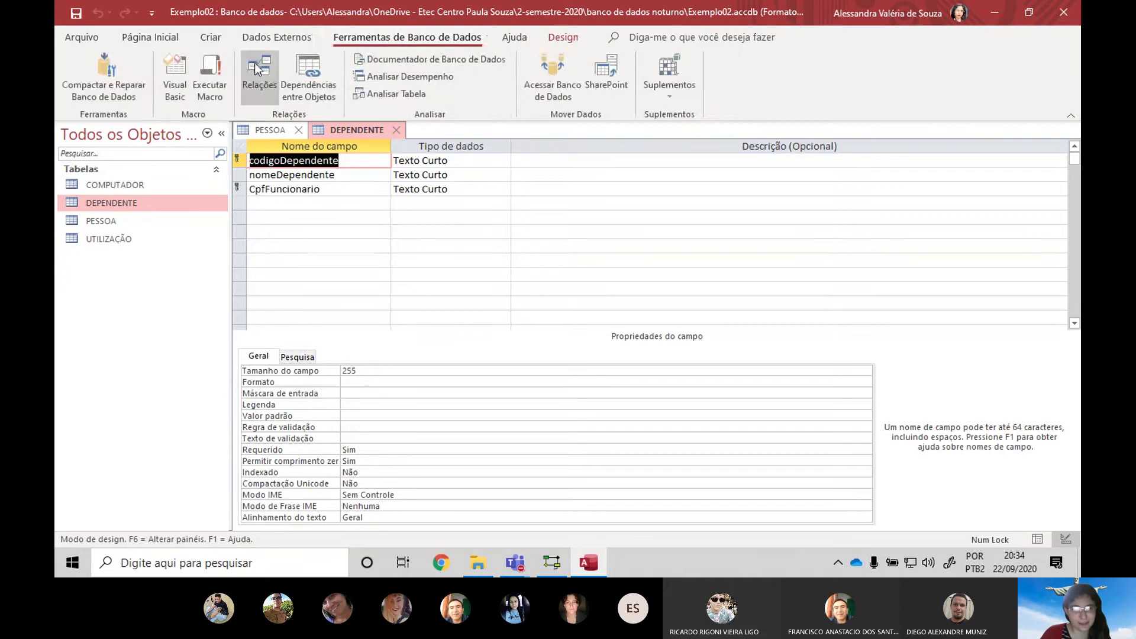
left_click(255, 63)
left_click(465, 404)
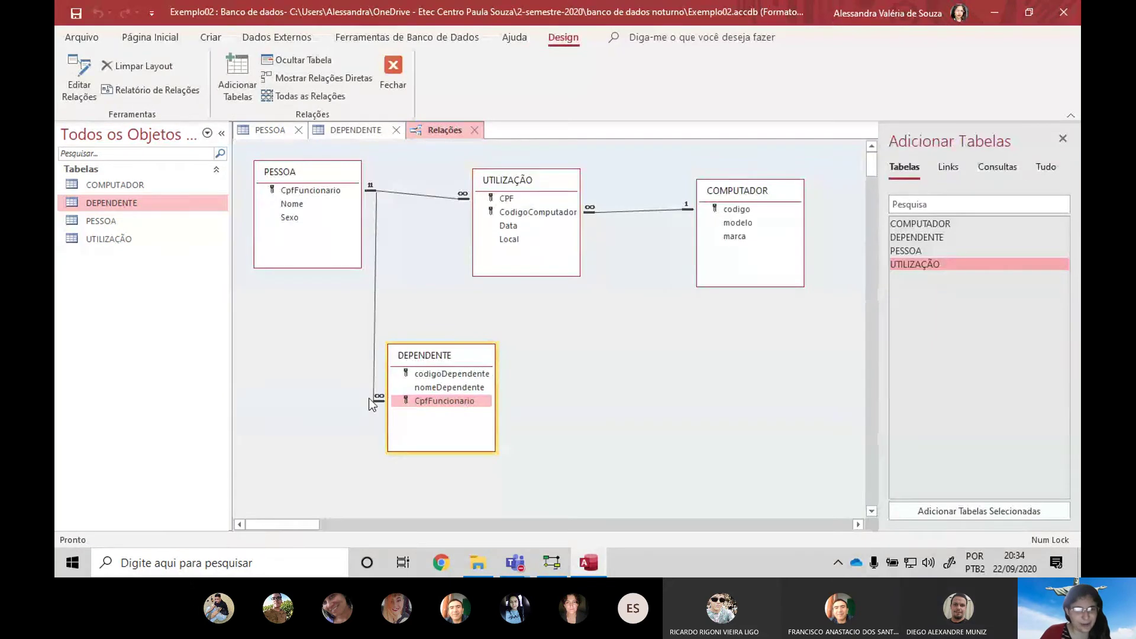
left_click(375, 399)
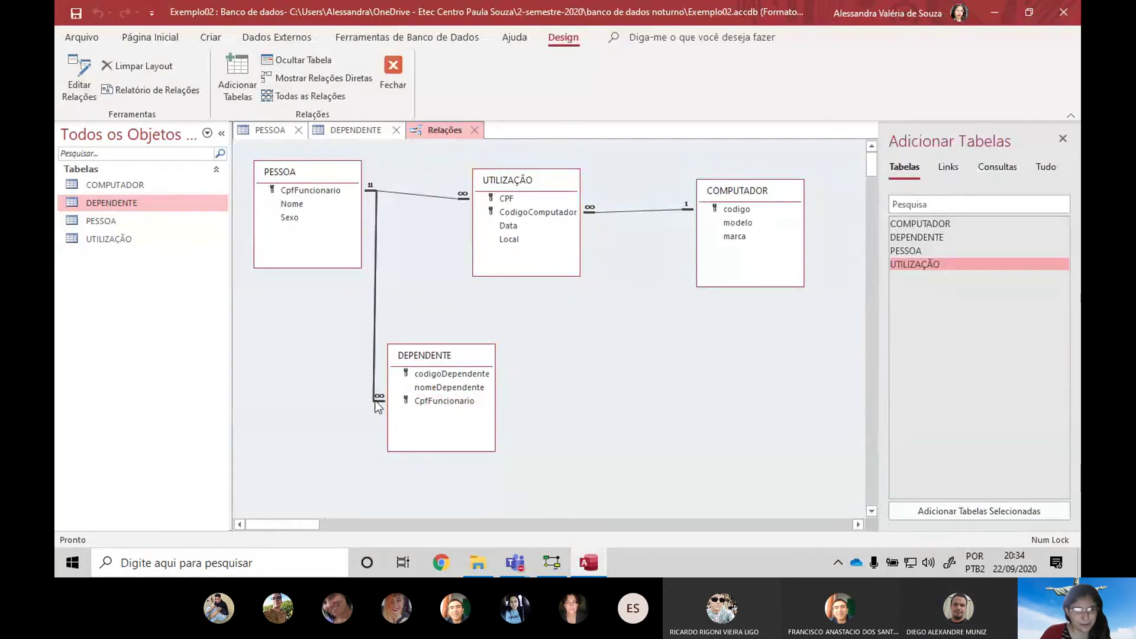
left_click(311, 185)
left_click(393, 73)
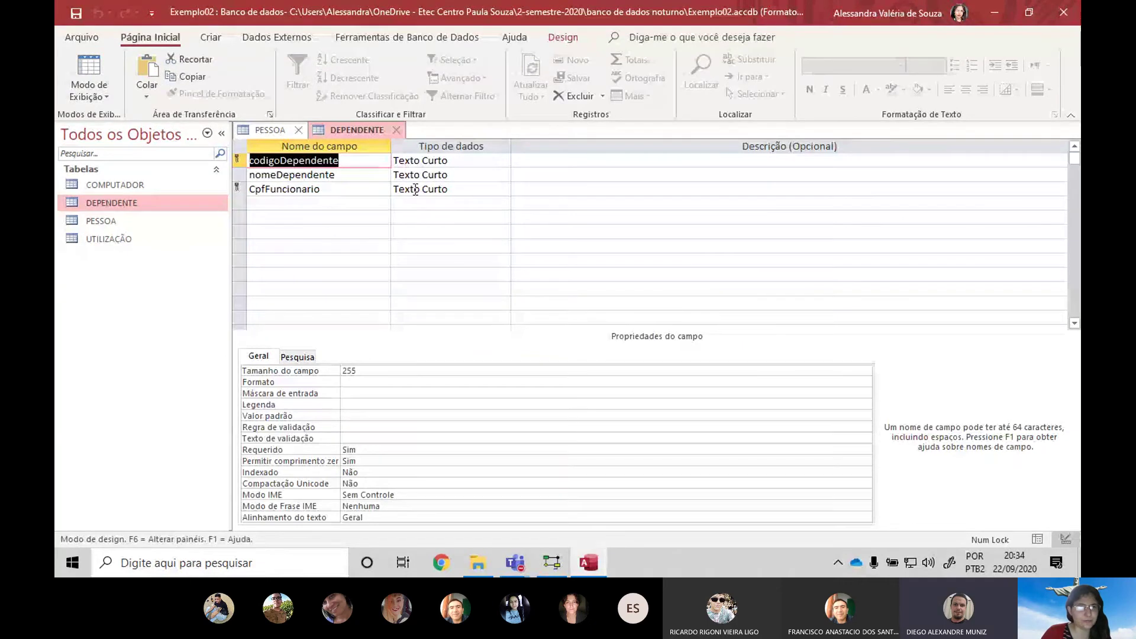
left_click(467, 190)
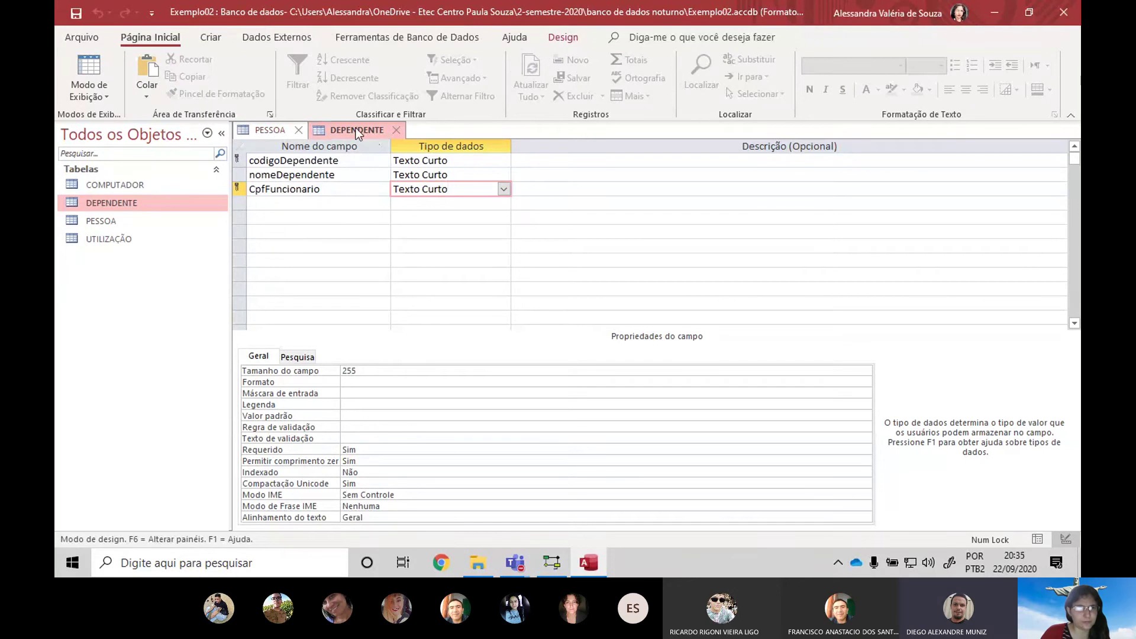
Clear the Máscara de entrada on PESSOA's CpfFuncionario field
left_click(260, 127)
left_click(459, 401)
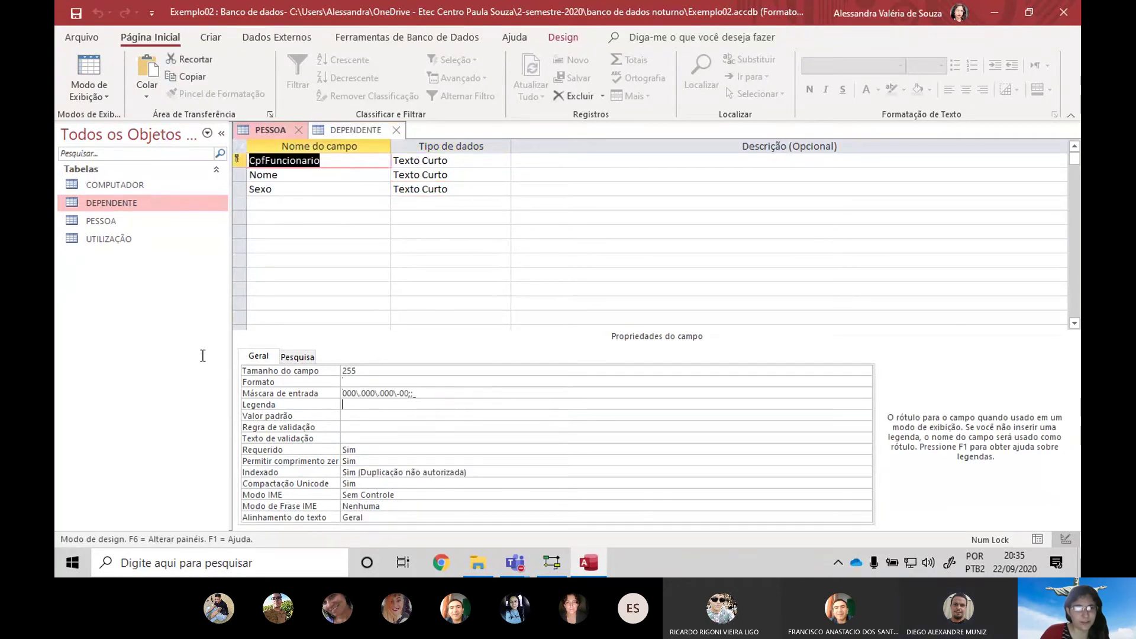
left_click(460, 394)
left_click(258, 391)
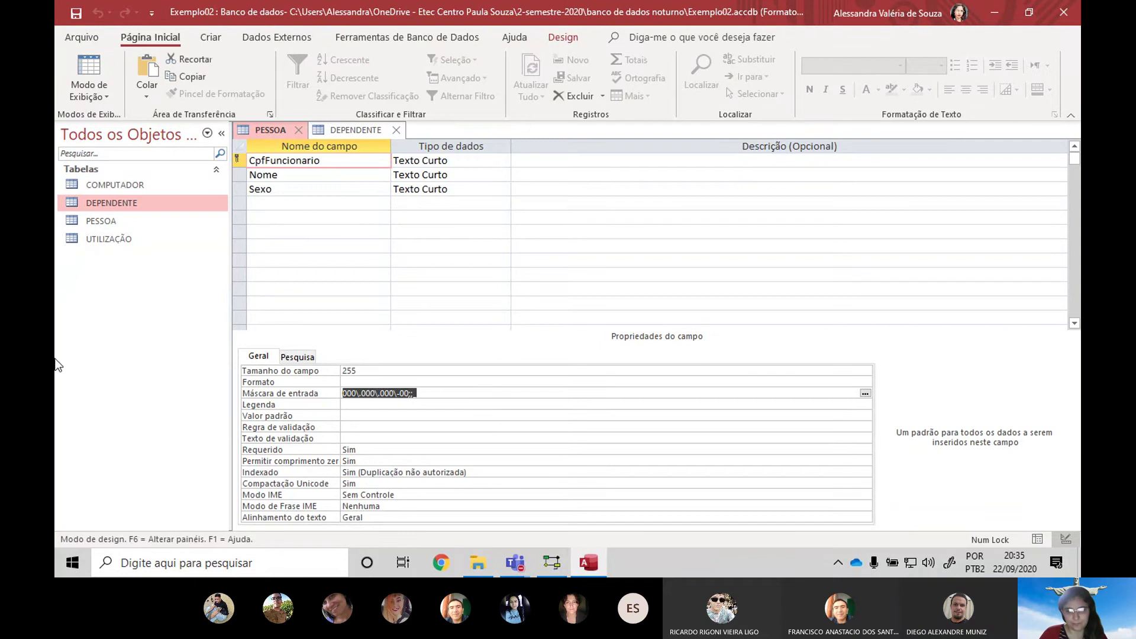
key("Delete")
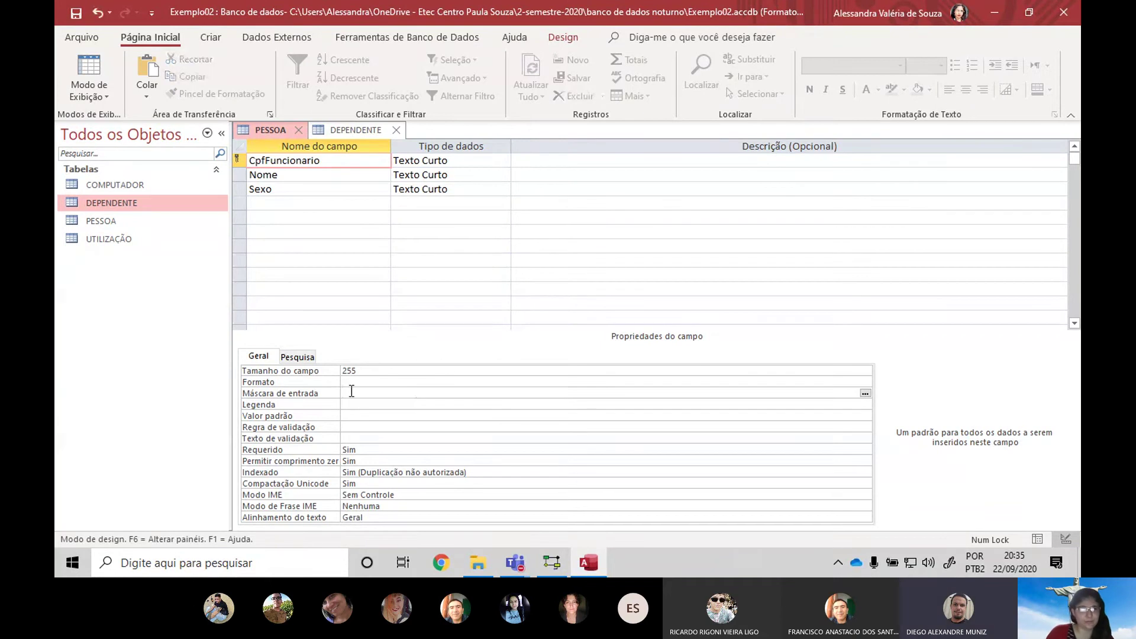
key("Up")
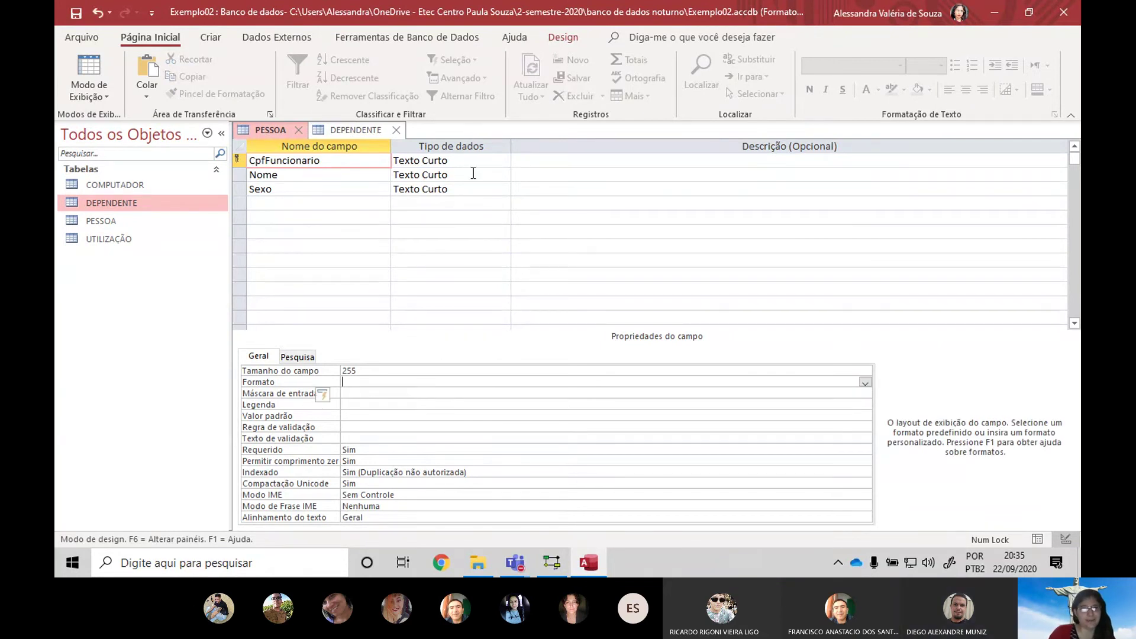
Try changing CpfFuncionario to Número, dismiss the relationship warning, and close both table designs
left_click(494, 163)
left_click(502, 161)
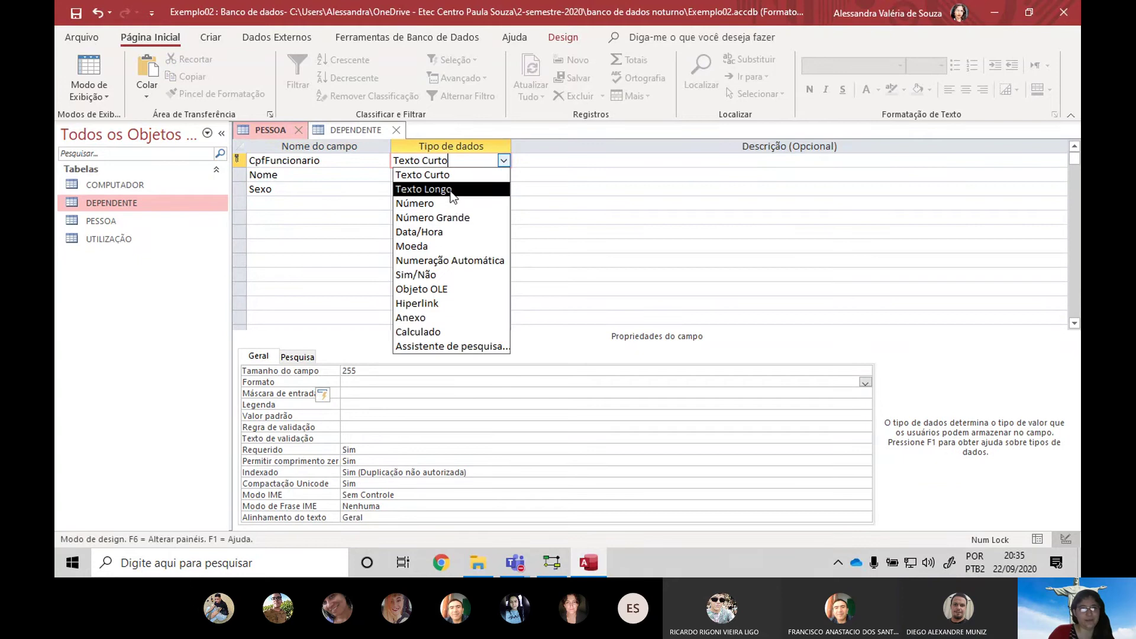
left_click(454, 205)
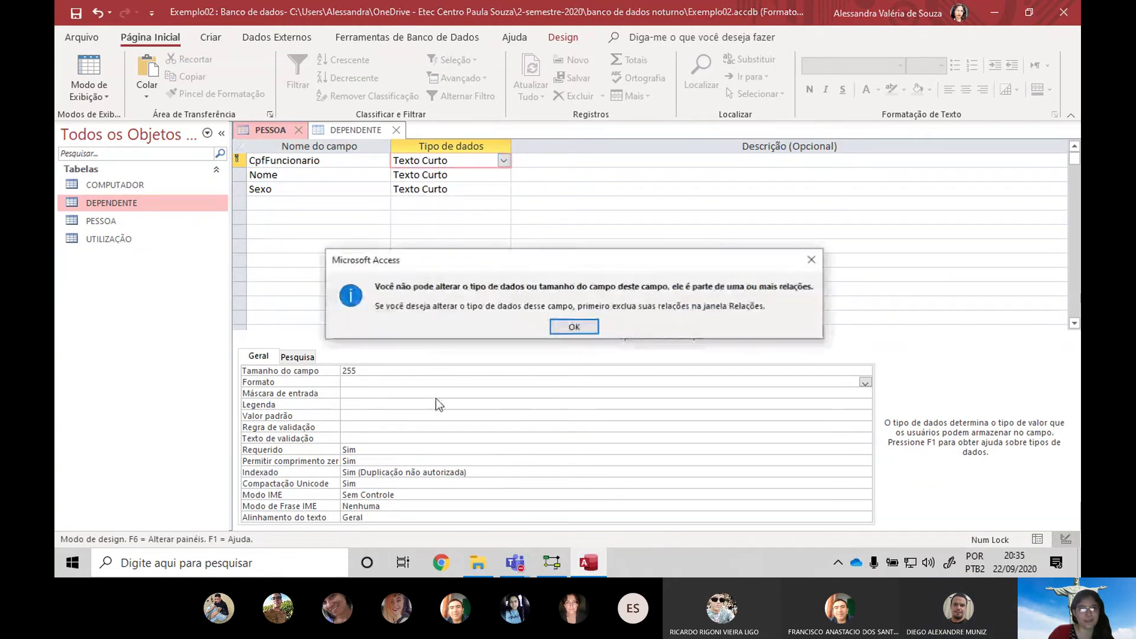
left_click(579, 325)
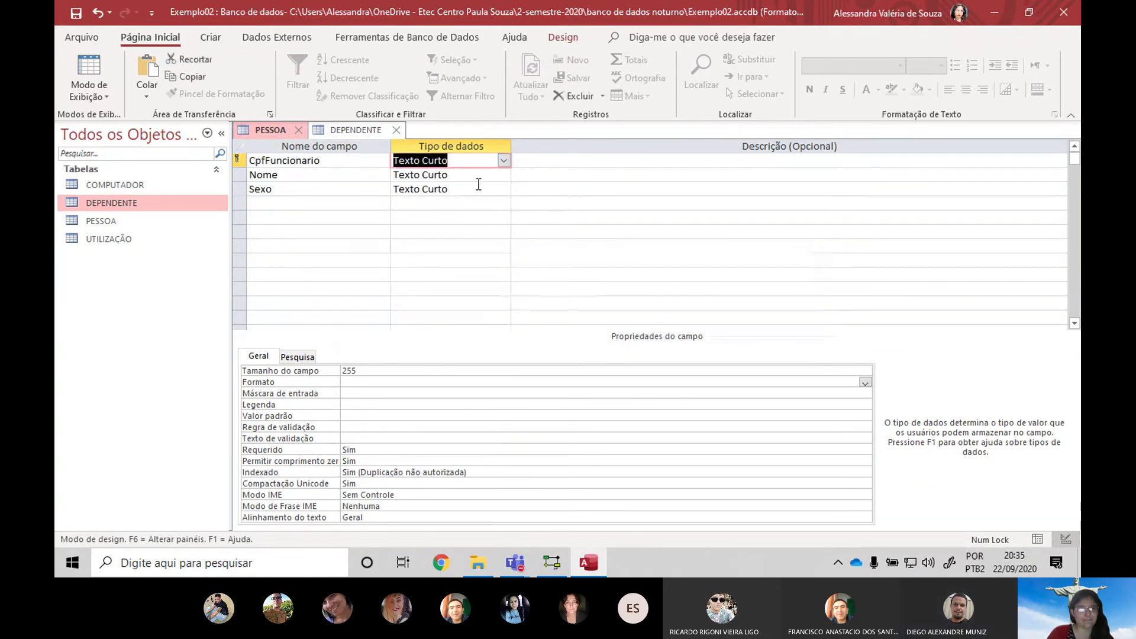
left_click(336, 131)
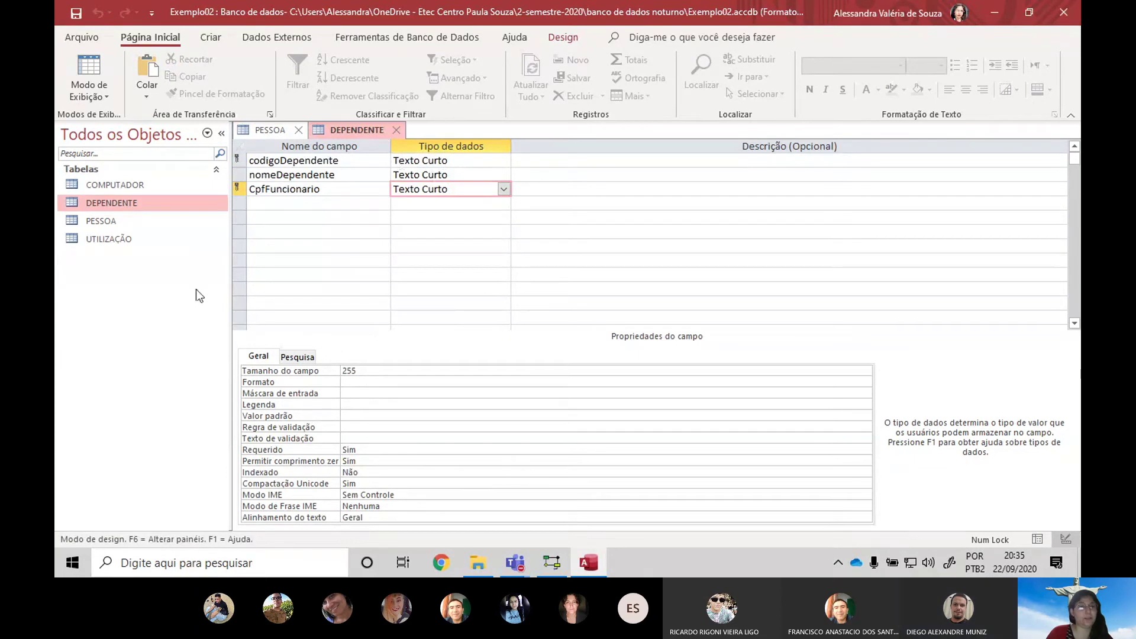
left_click(396, 130)
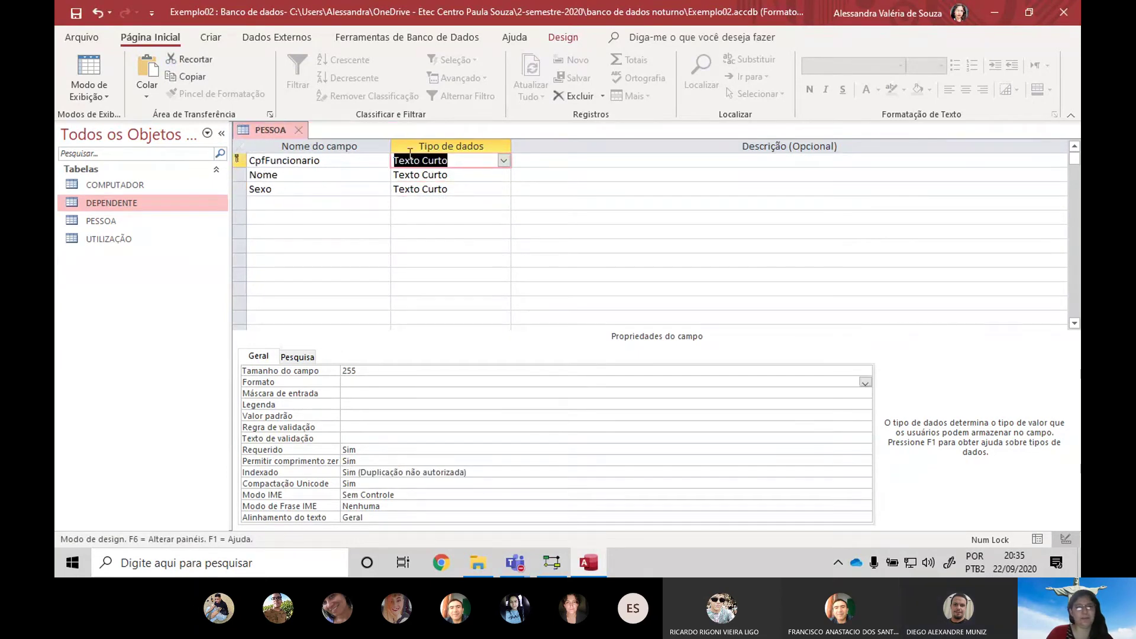
left_click(303, 129)
Save PESSOA's design changes and open DEPENDENTE and PESSOA in datasheet view
left_click(507, 322)
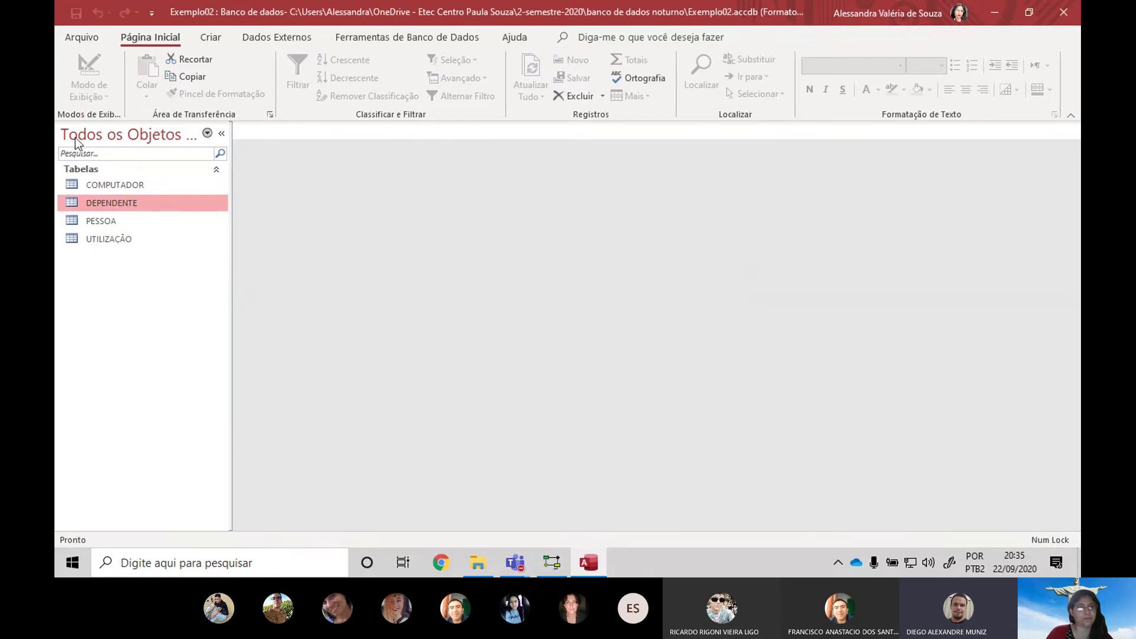
double_click(116, 200)
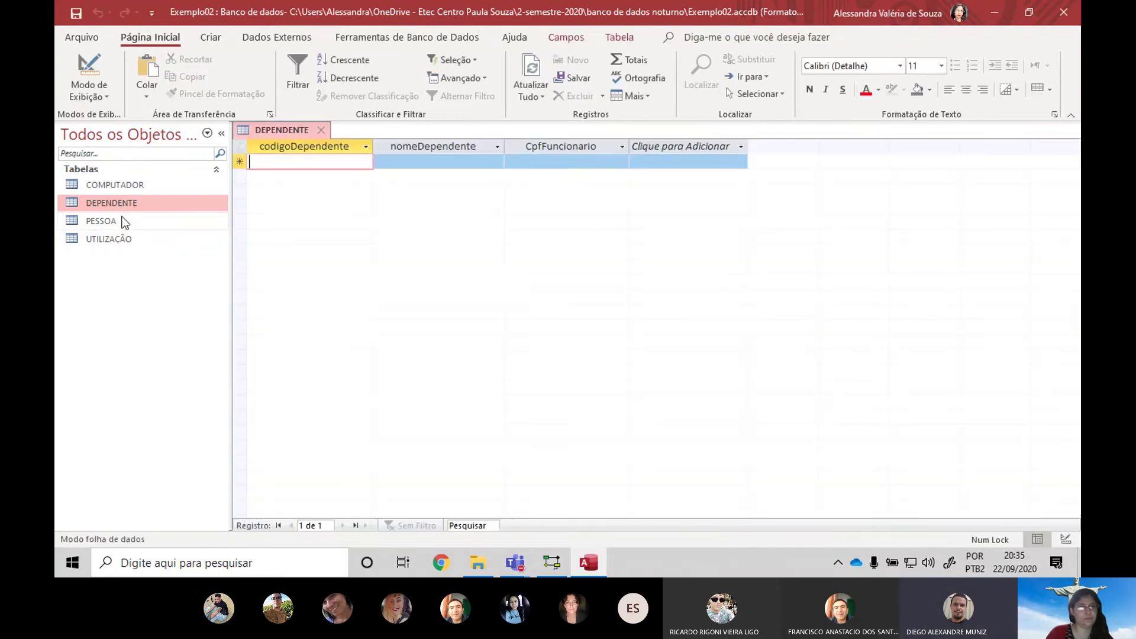
double_click(123, 221)
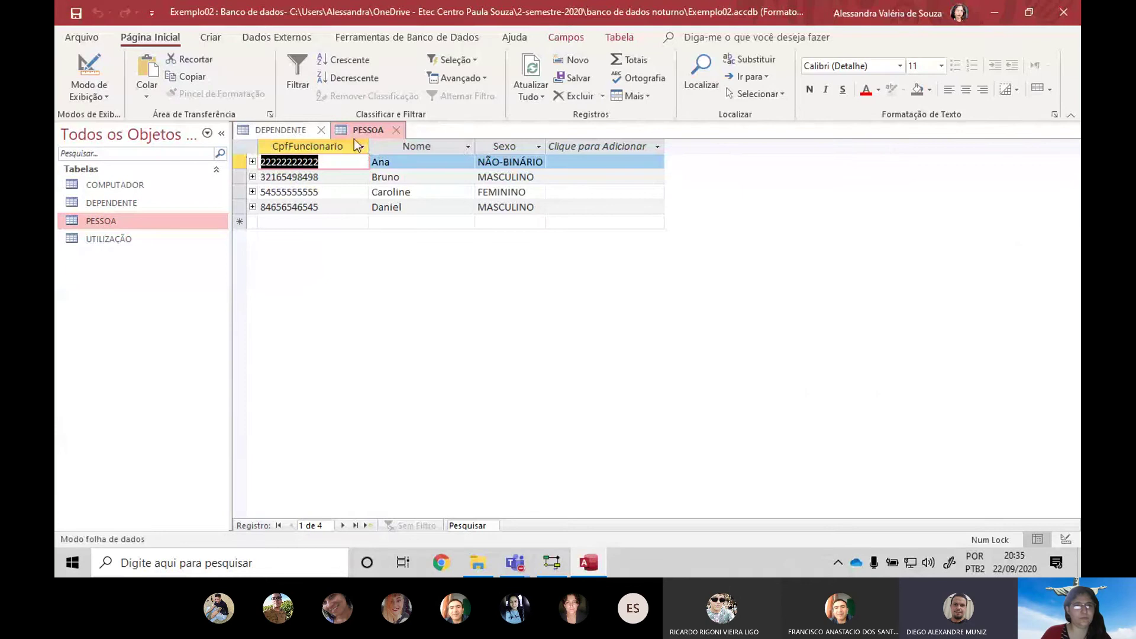
left_click(369, 141)
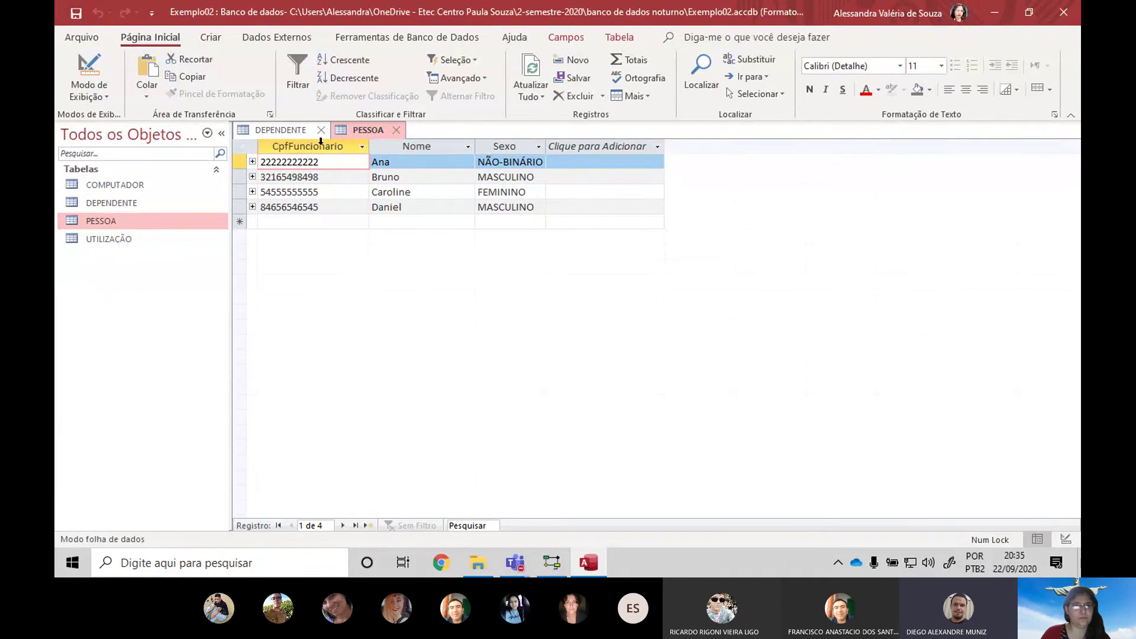
left_click(294, 131)
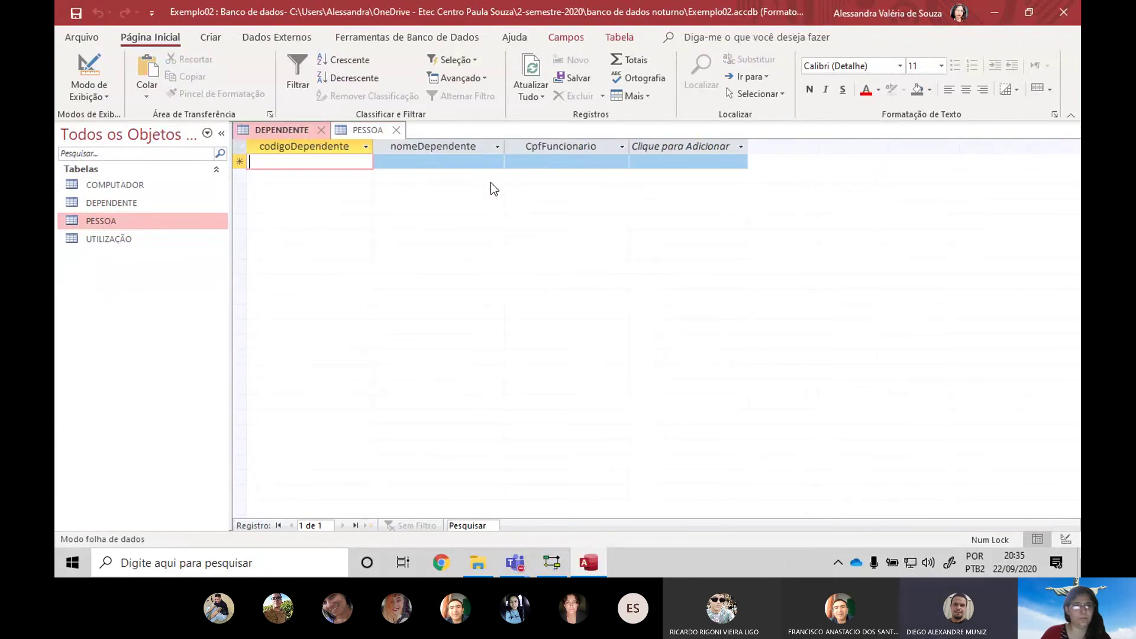
type("1")
key("Tab")
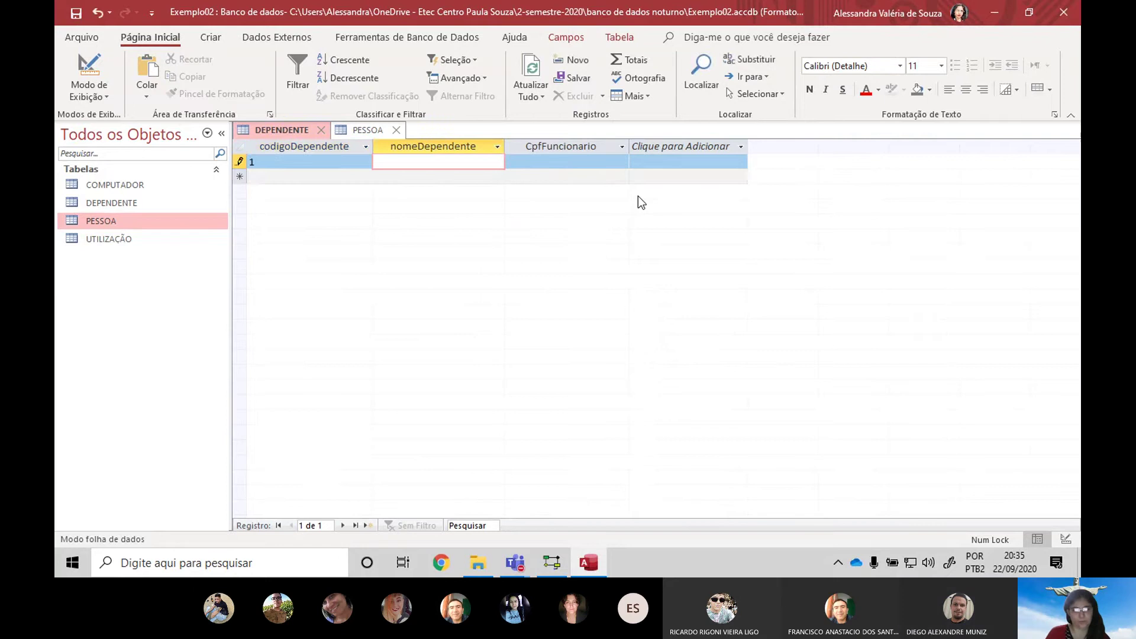
type("Ketl")
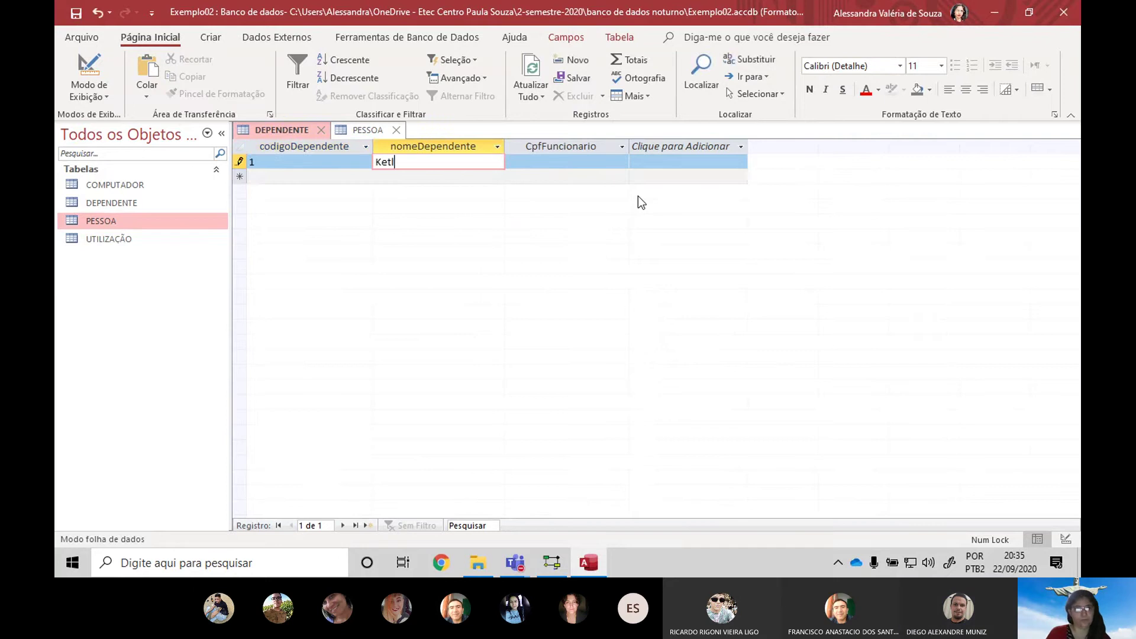
type("yn")
key("Tab")
type("22222222222")
key("Tab")
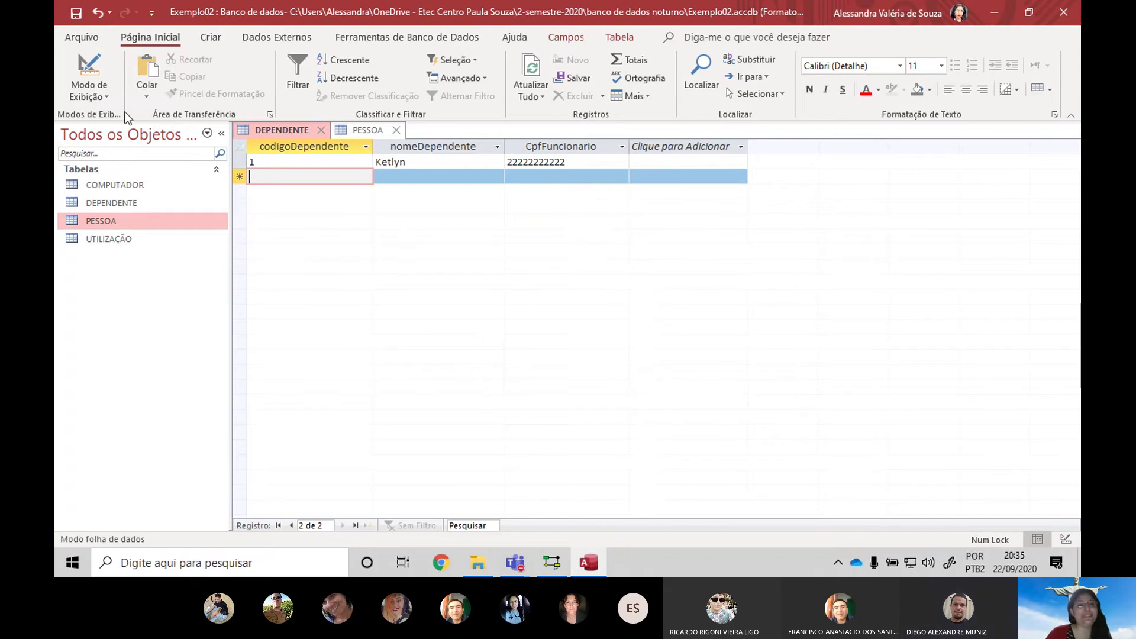
Switch both DEPENDENTE and PESSOA to Design view
left_click(87, 64)
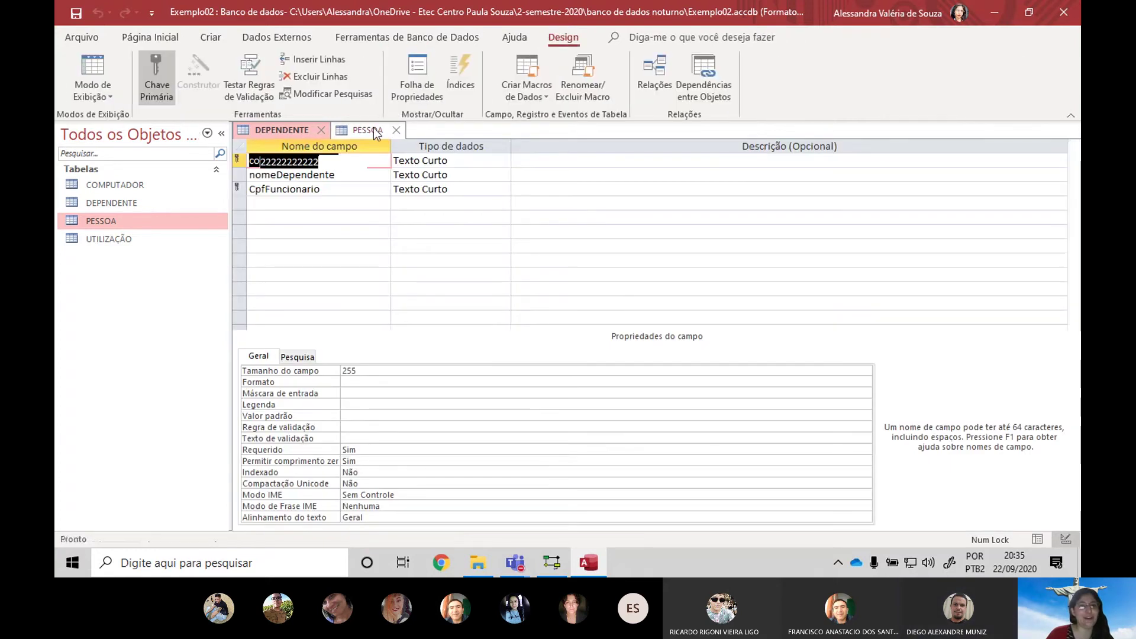
left_click(376, 131)
left_click(88, 64)
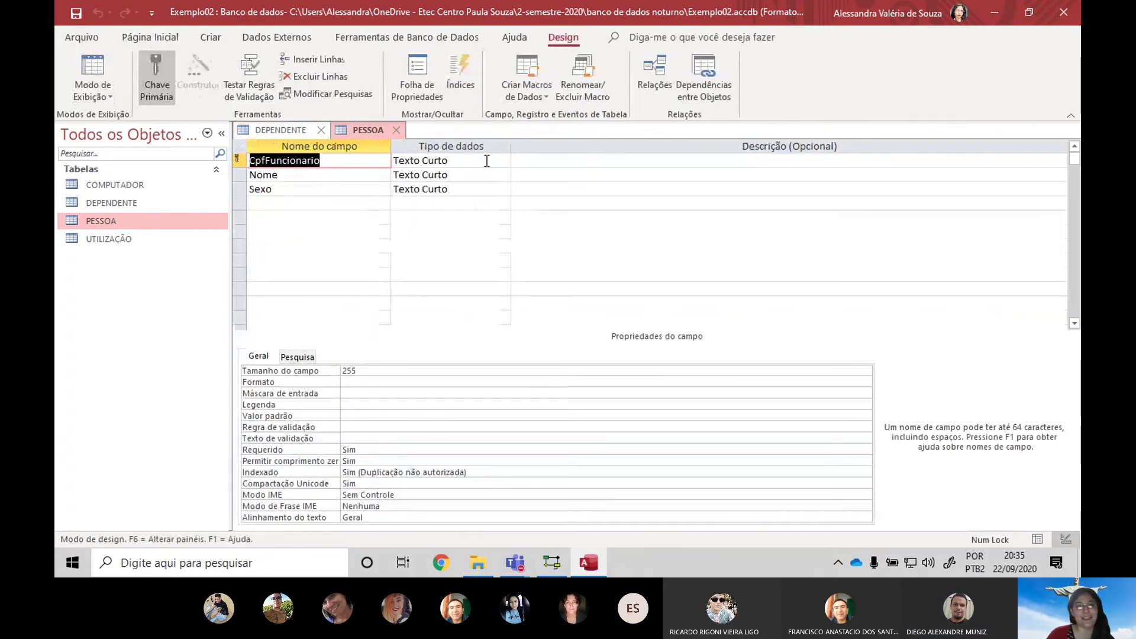
left_click(275, 131)
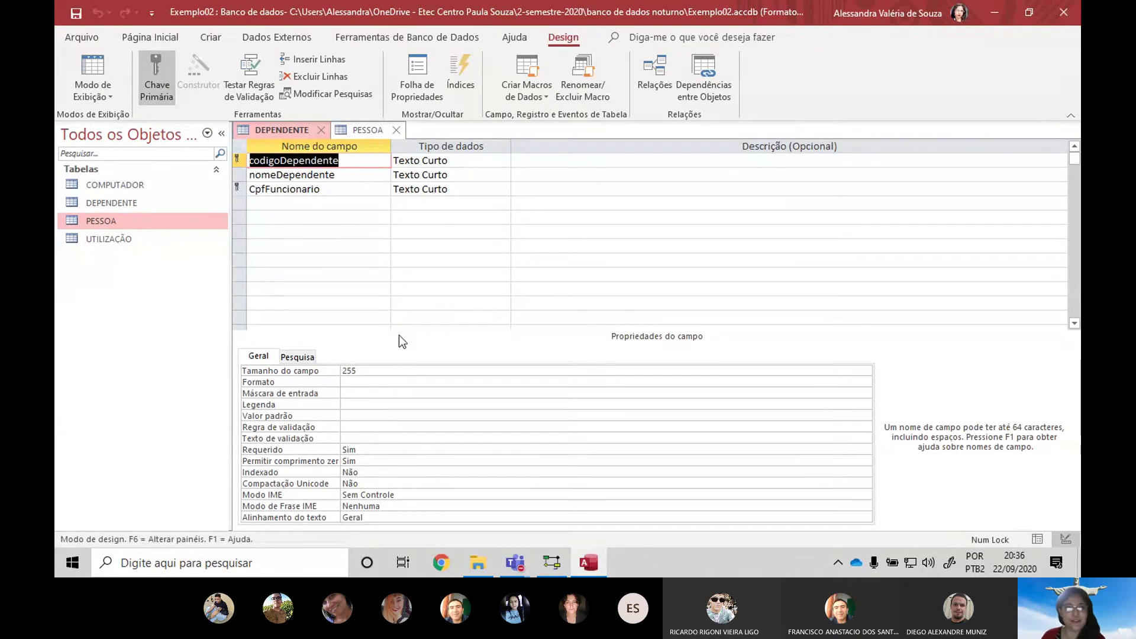
left_click(300, 38)
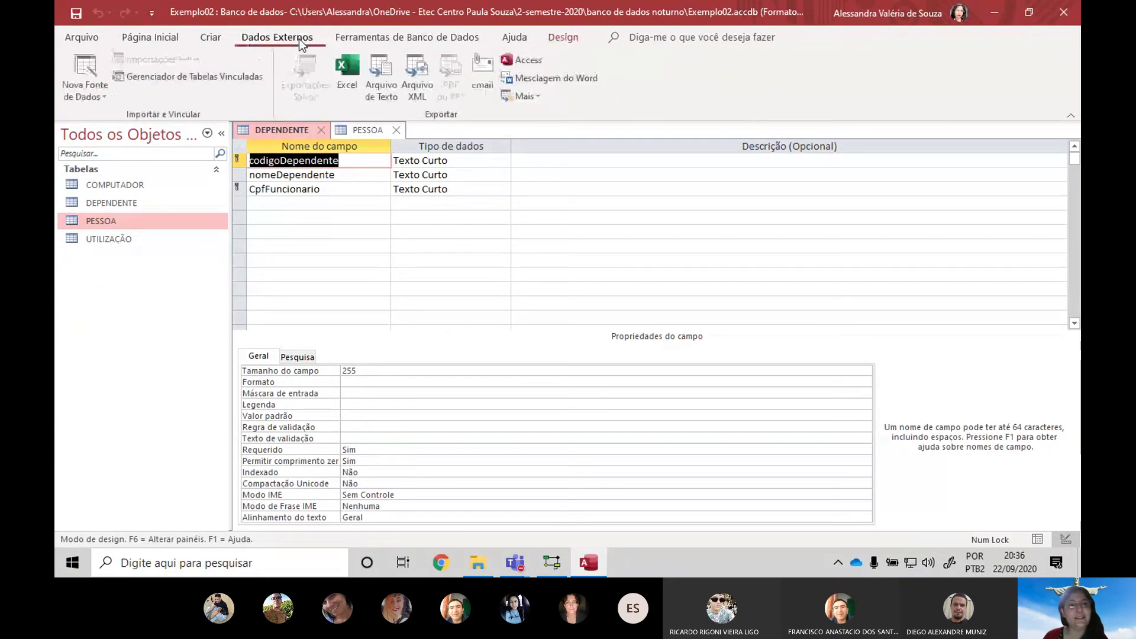
Open Ferramentas de Banco de Dados > Relações and point out the PESSOA–DEPENDENTE CpfFuncionario link
left_click(355, 38)
left_click(255, 74)
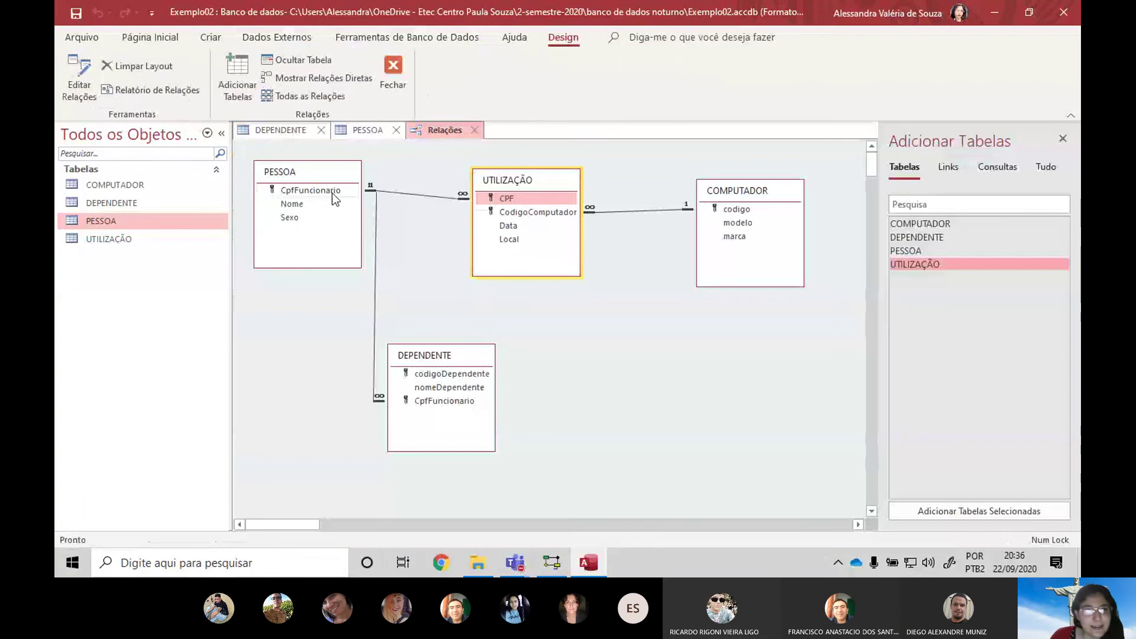
left_click(325, 193)
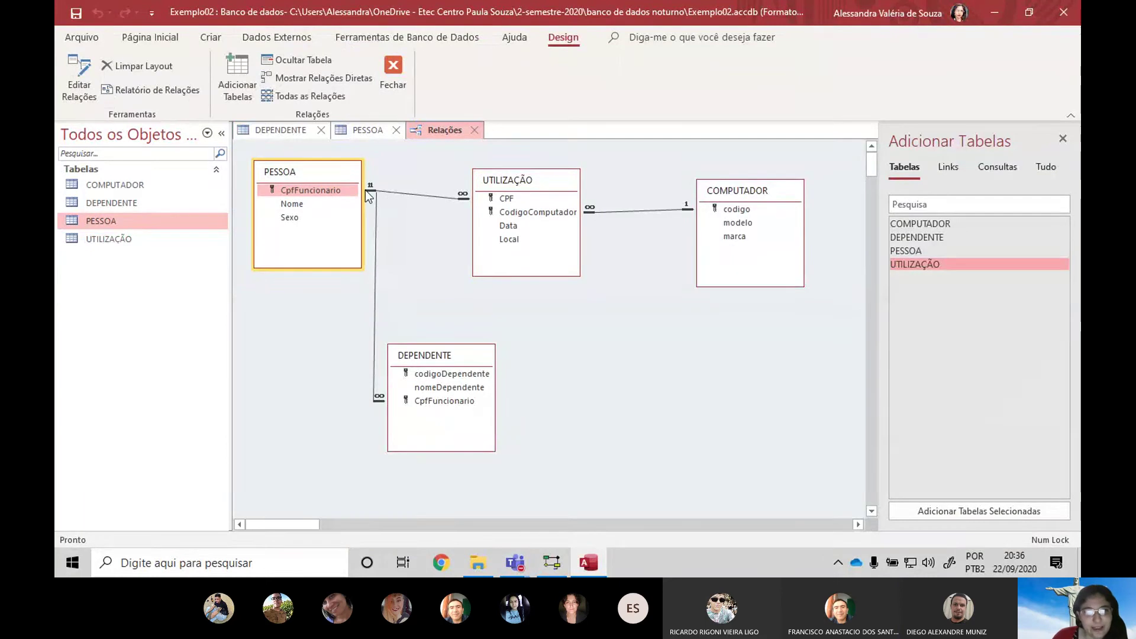
left_click(438, 403)
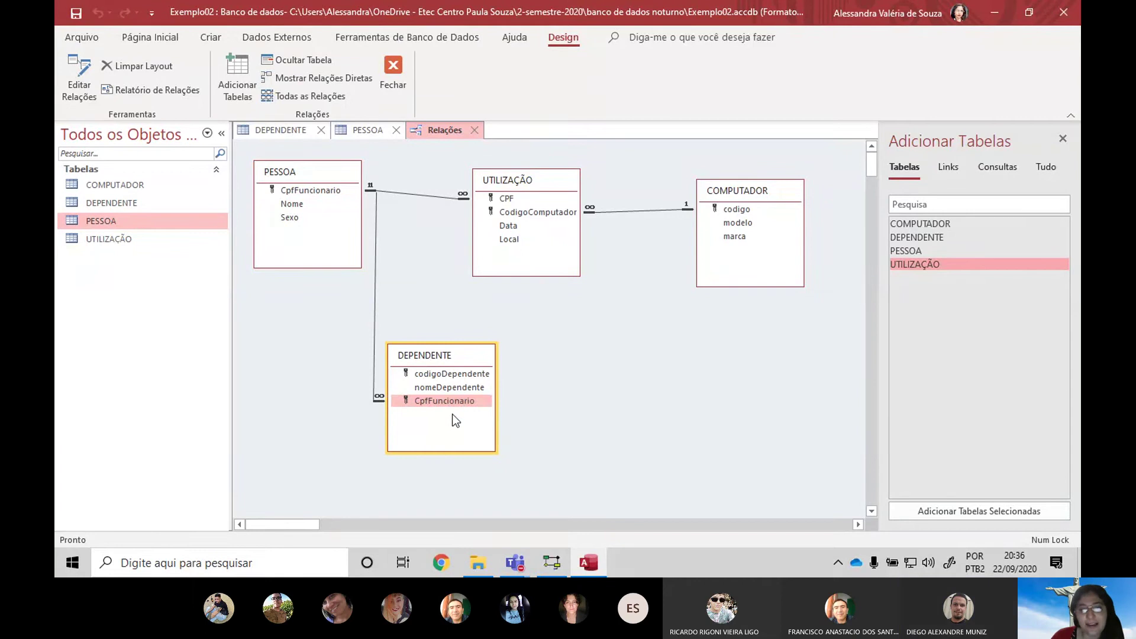
left_click(286, 189)
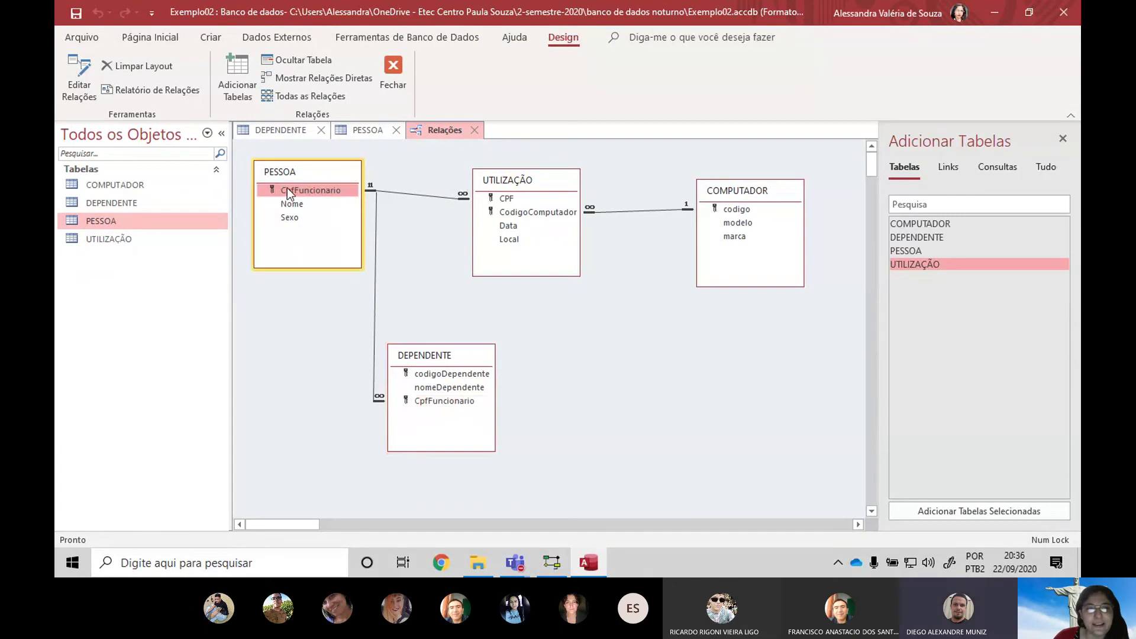
left_click(427, 401)
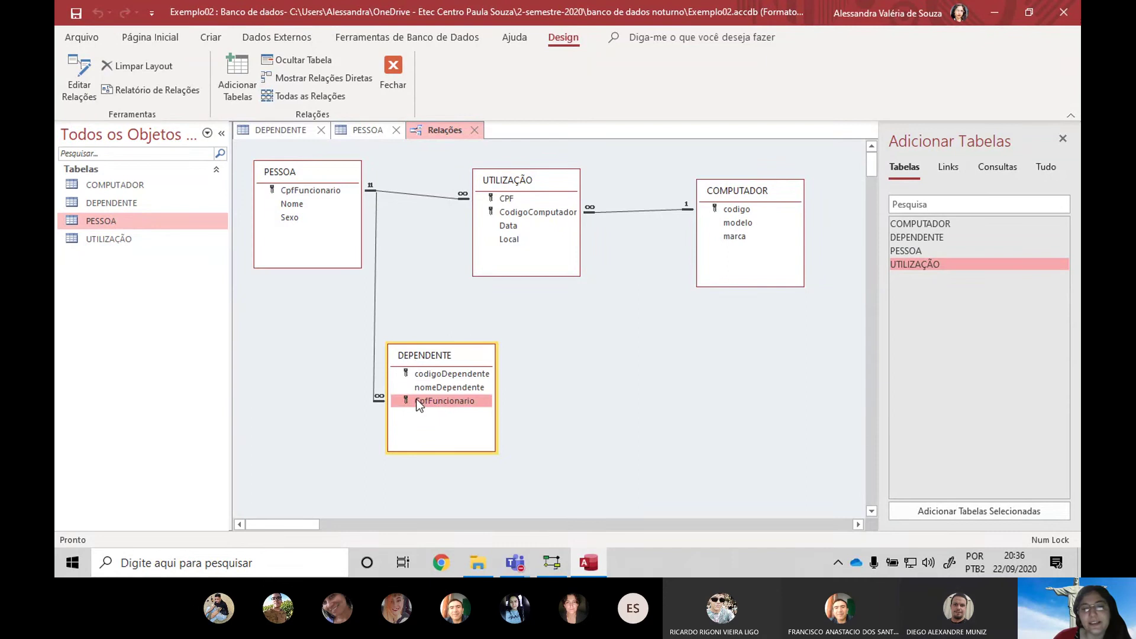
left_click(346, 188)
left_click(471, 405)
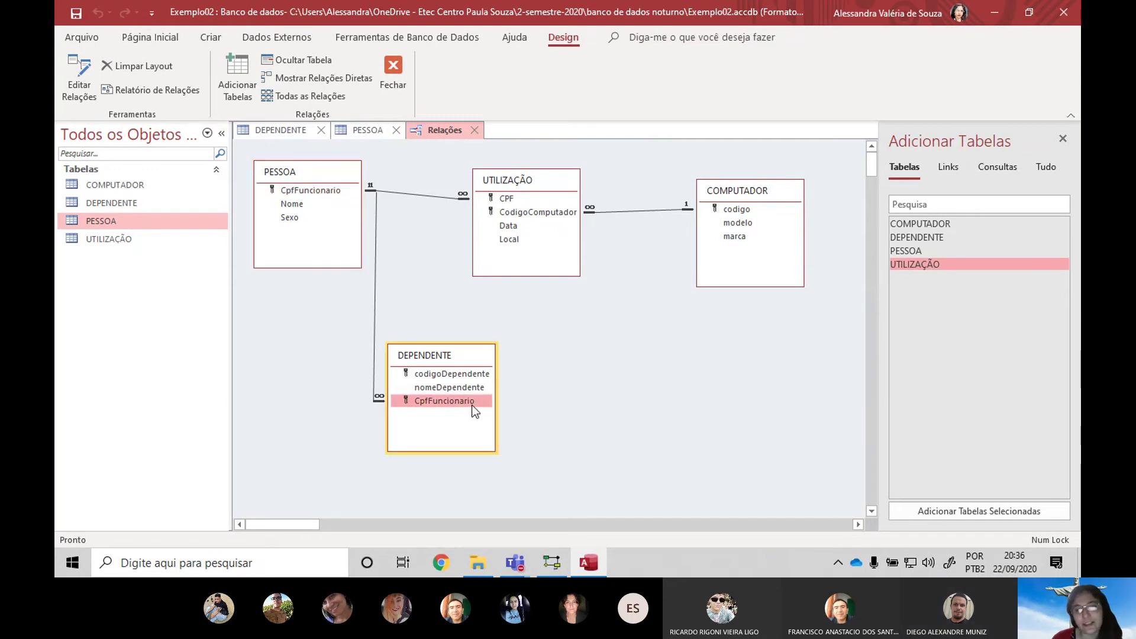
left_click(335, 190)
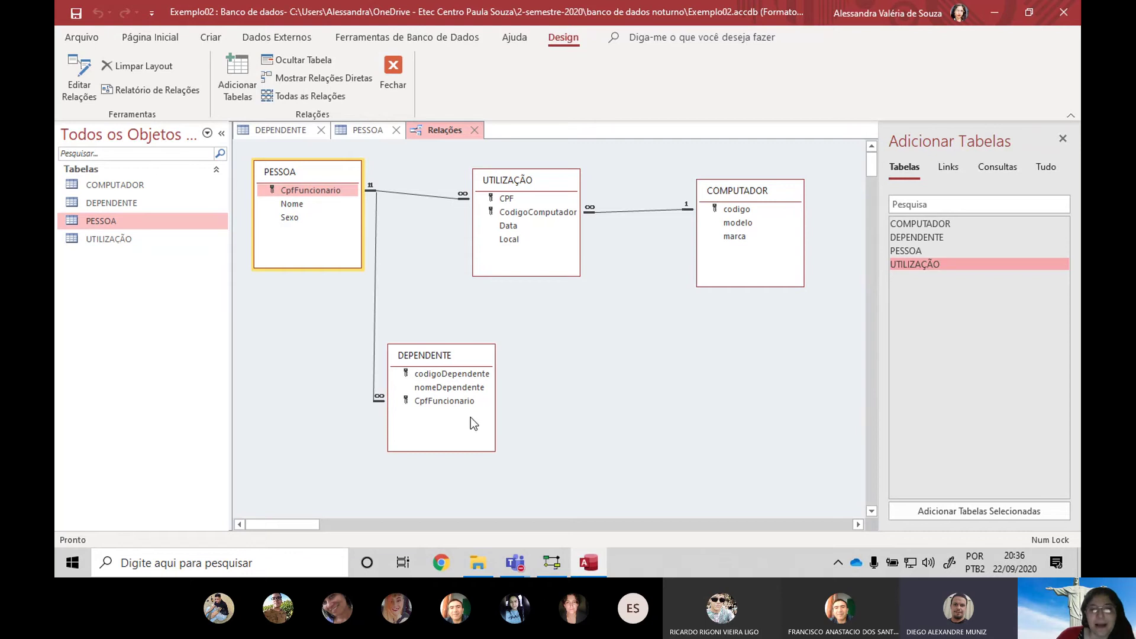
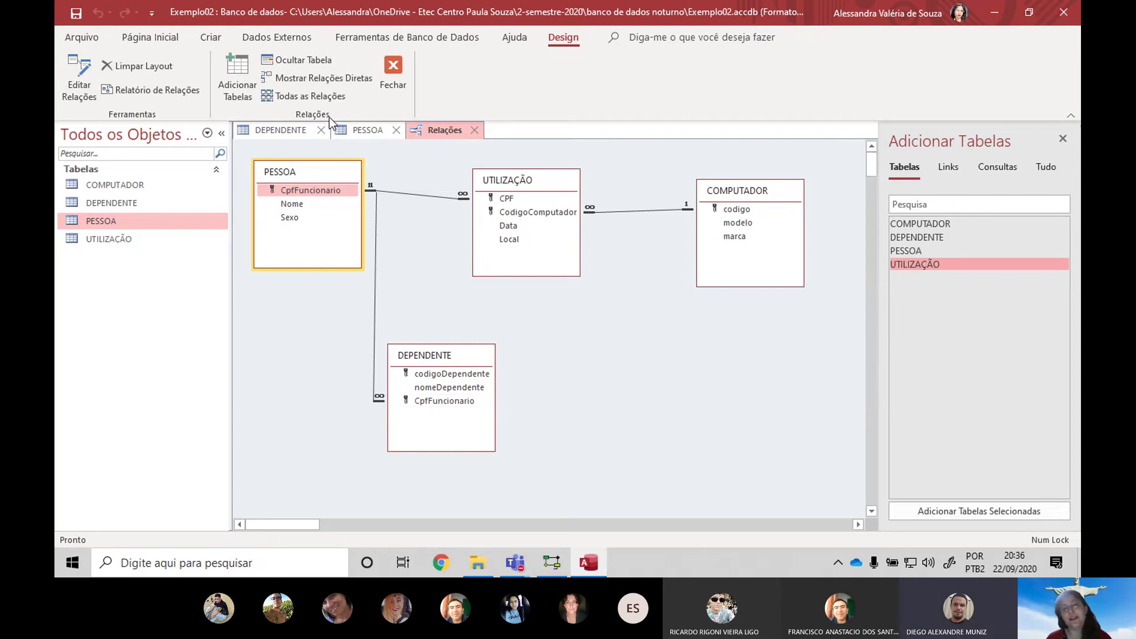
Return to Access and close the PESSOA and DEPENDENTE design tabs
key("alt+Tab")
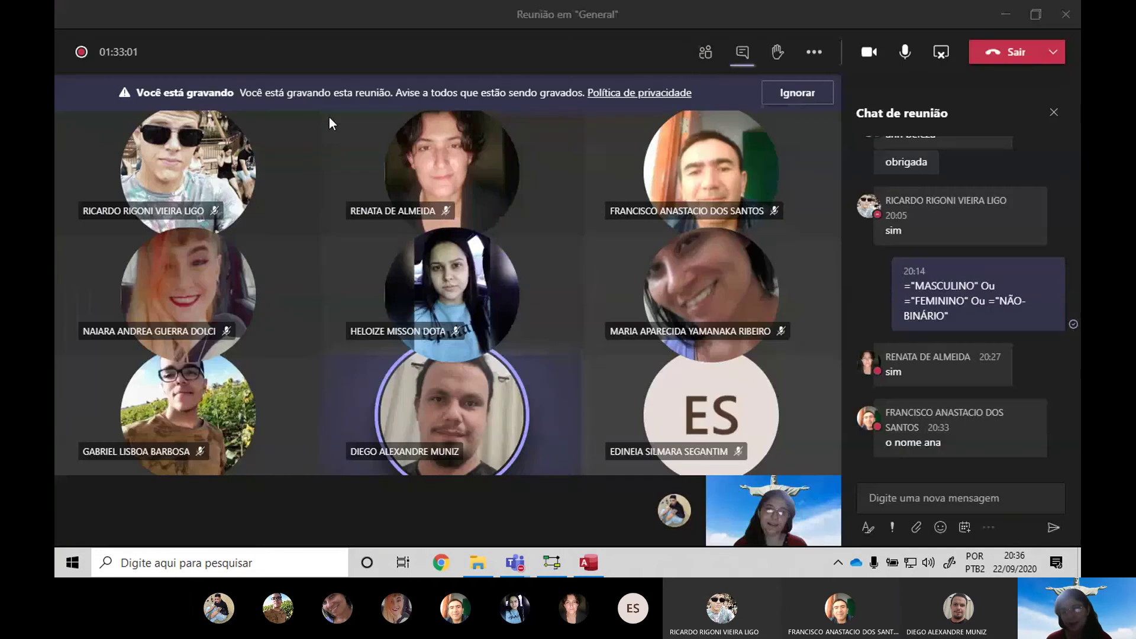
key("alt+Tab")
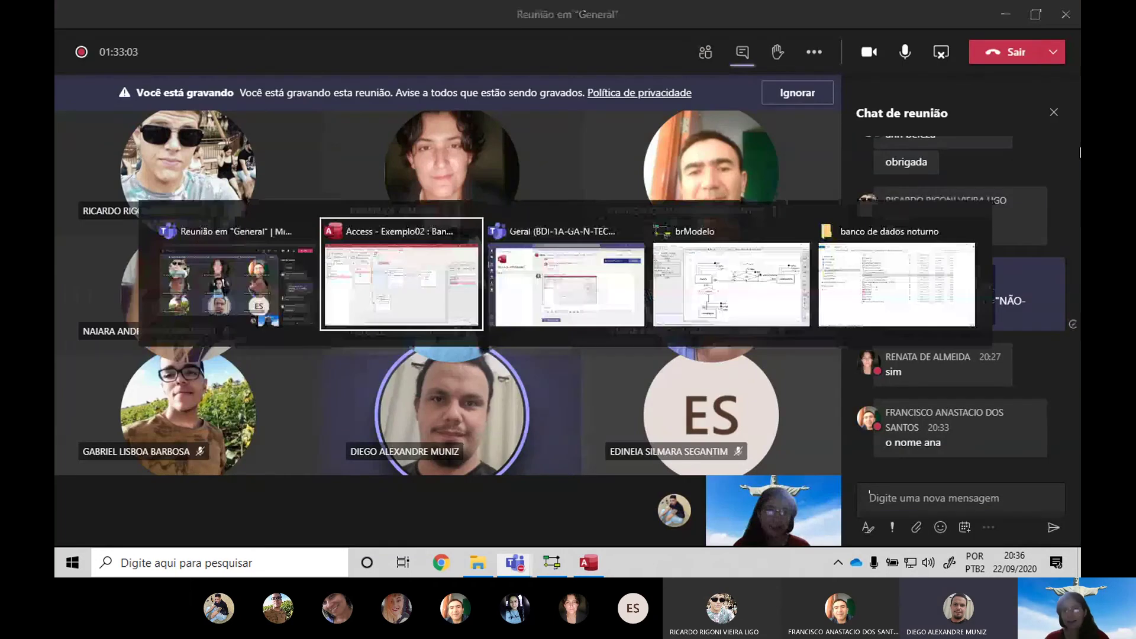
key("alt+Tab")
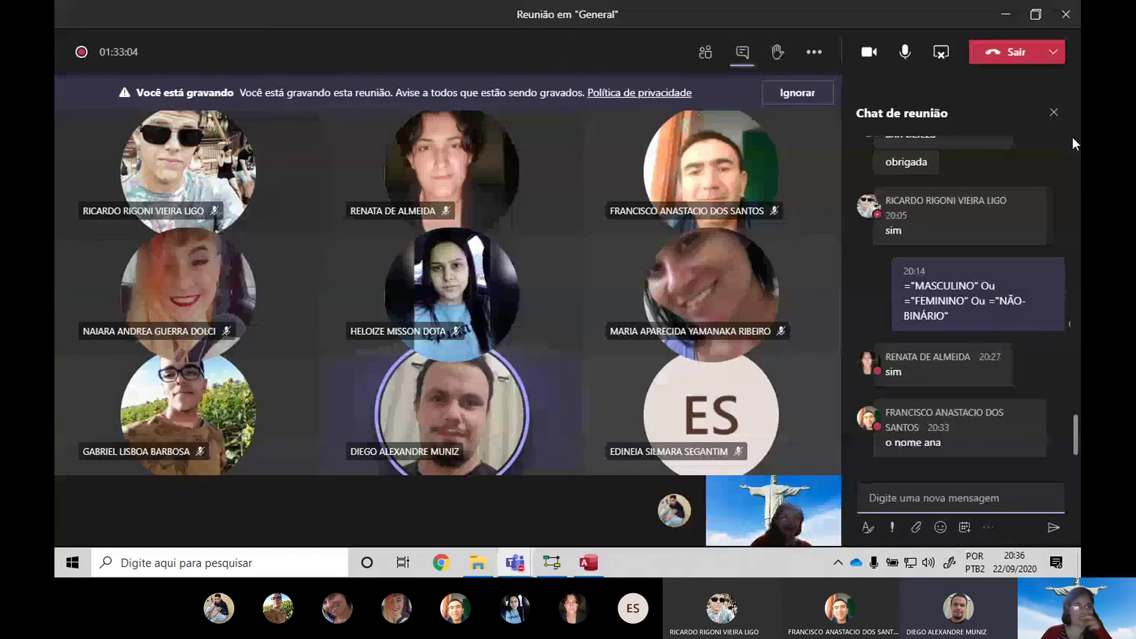
key("alt+Tab")
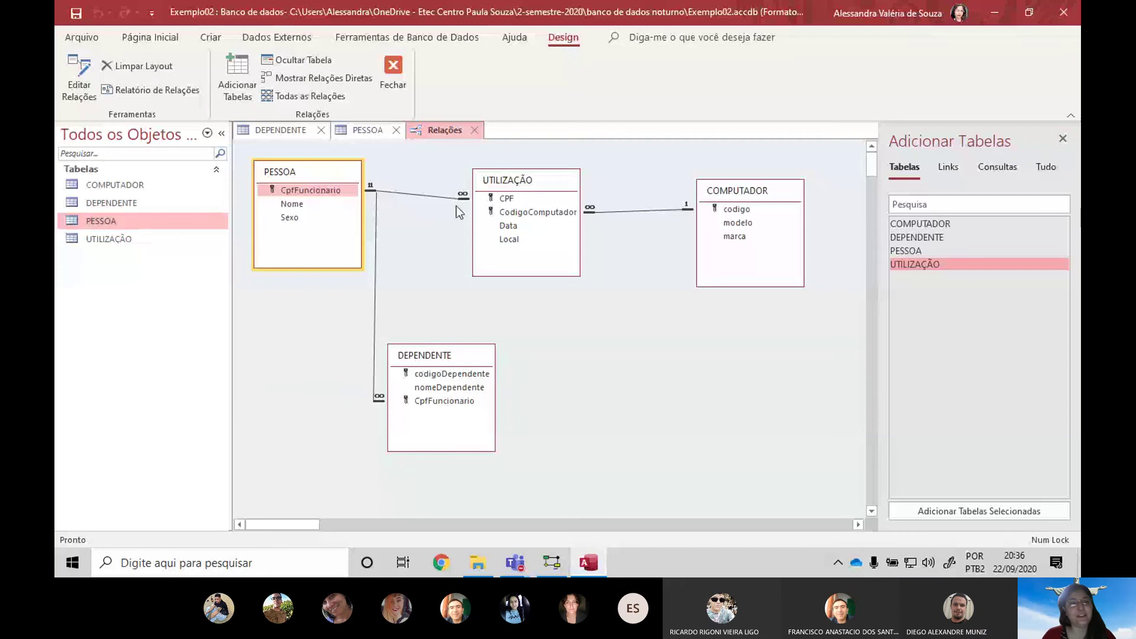
left_click(361, 134)
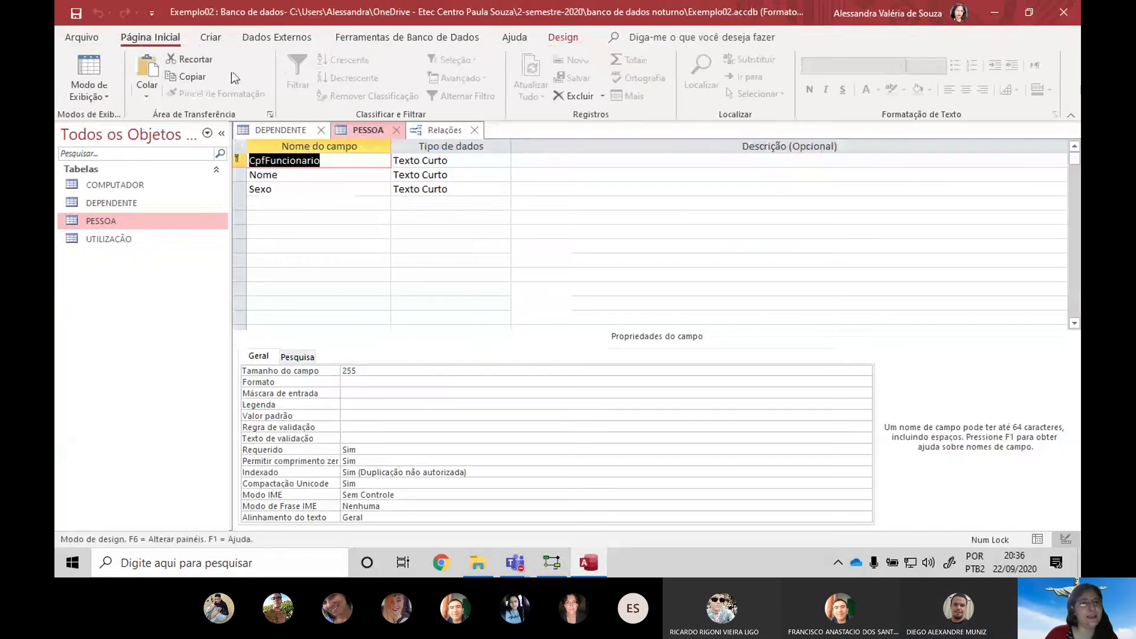
left_click(395, 129)
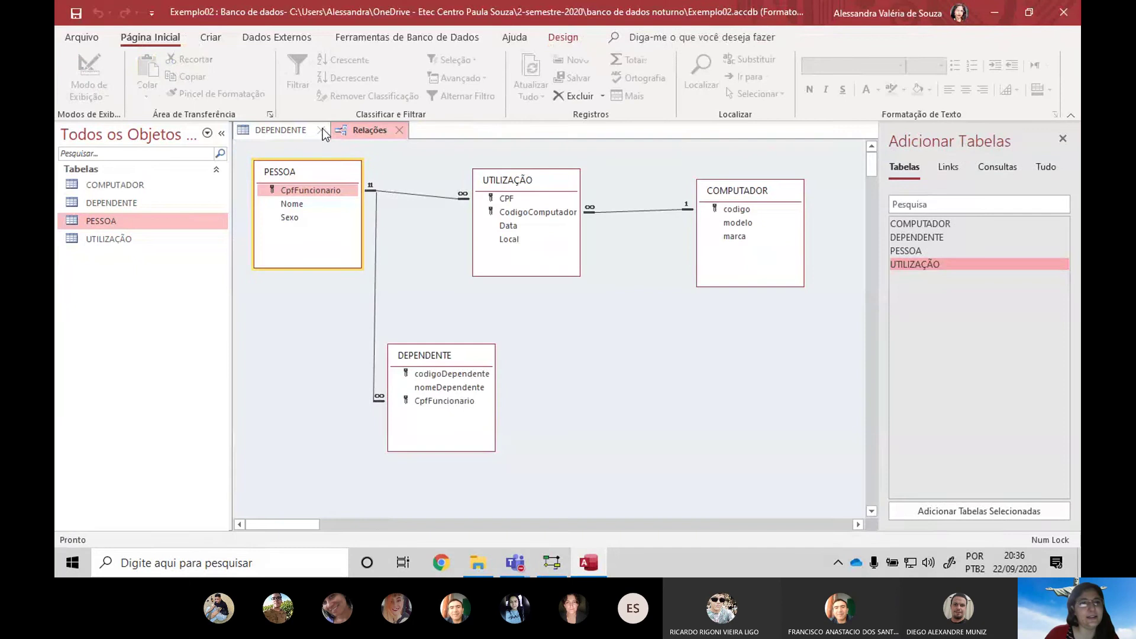
left_click(321, 130)
Reopen PESSOA and DEPENDENTE as datasheets and select the first person's CPF value
double_click(129, 222)
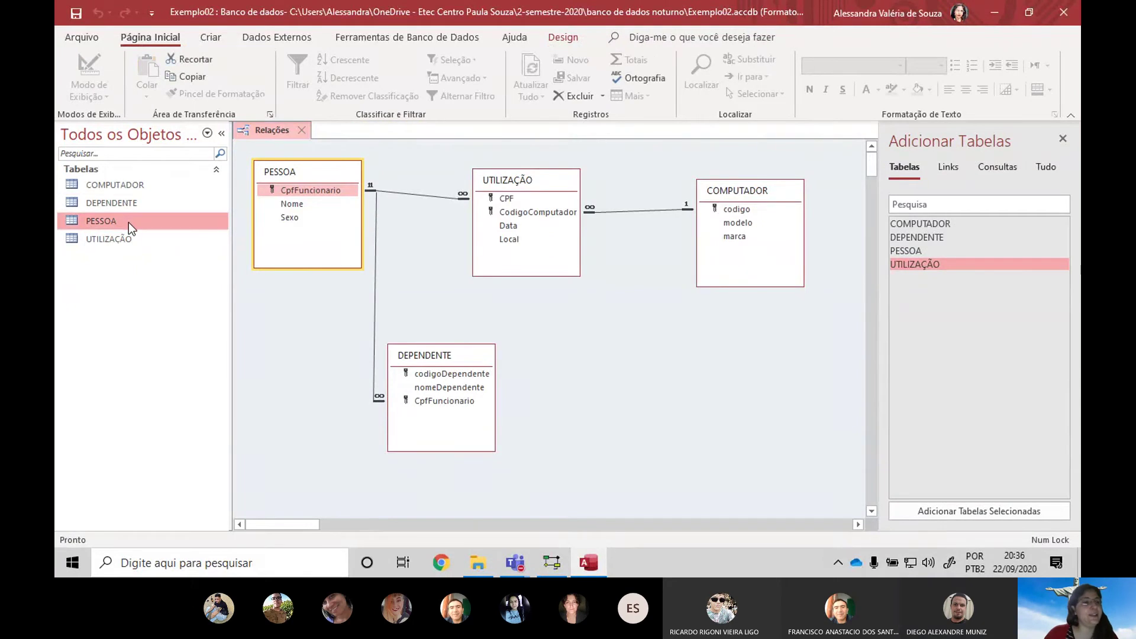
double_click(134, 202)
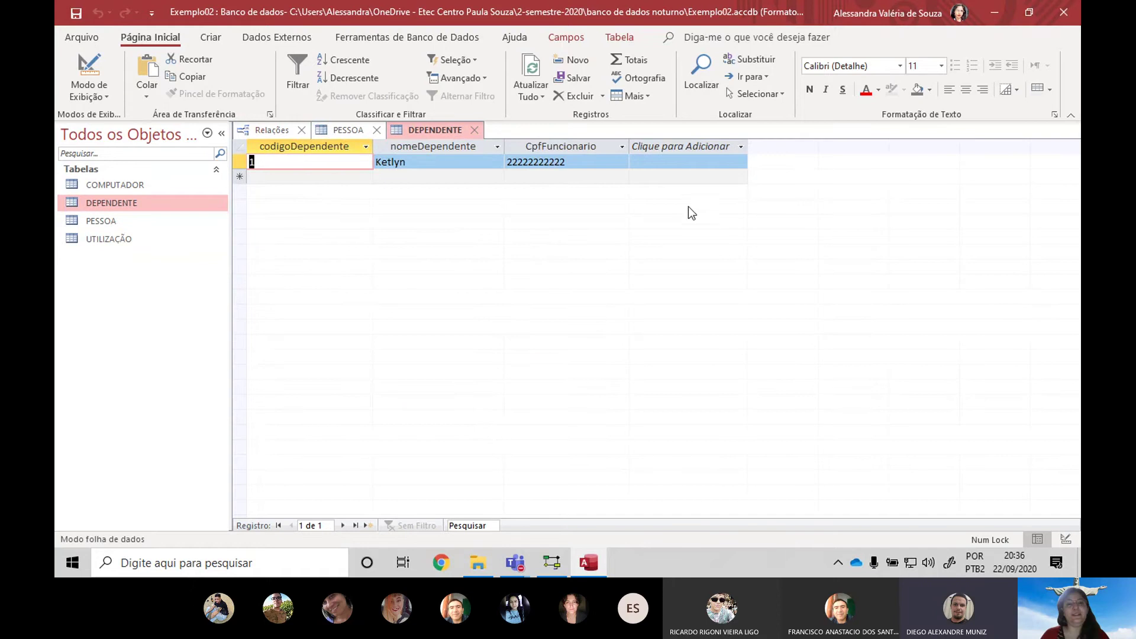
left_click(353, 132)
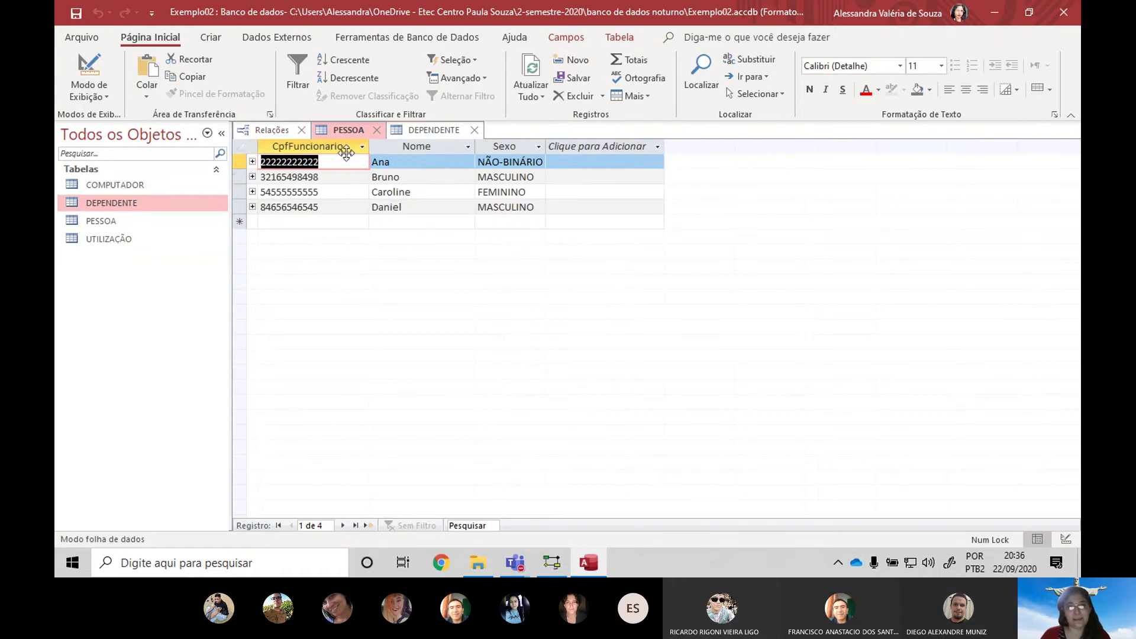
left_click(345, 178)
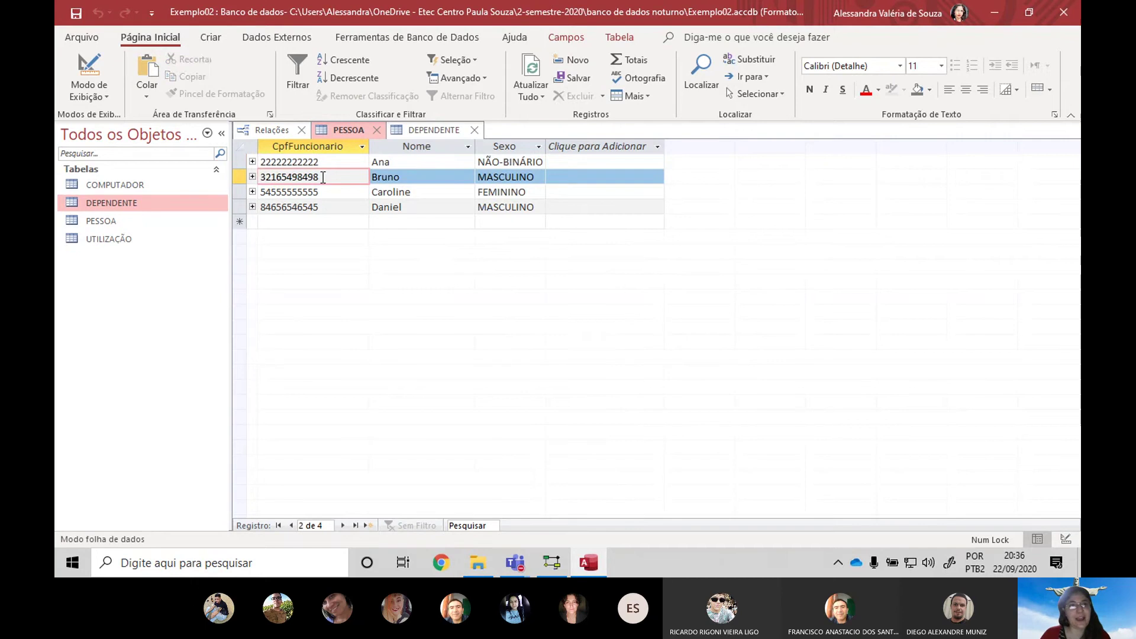
key("F2")
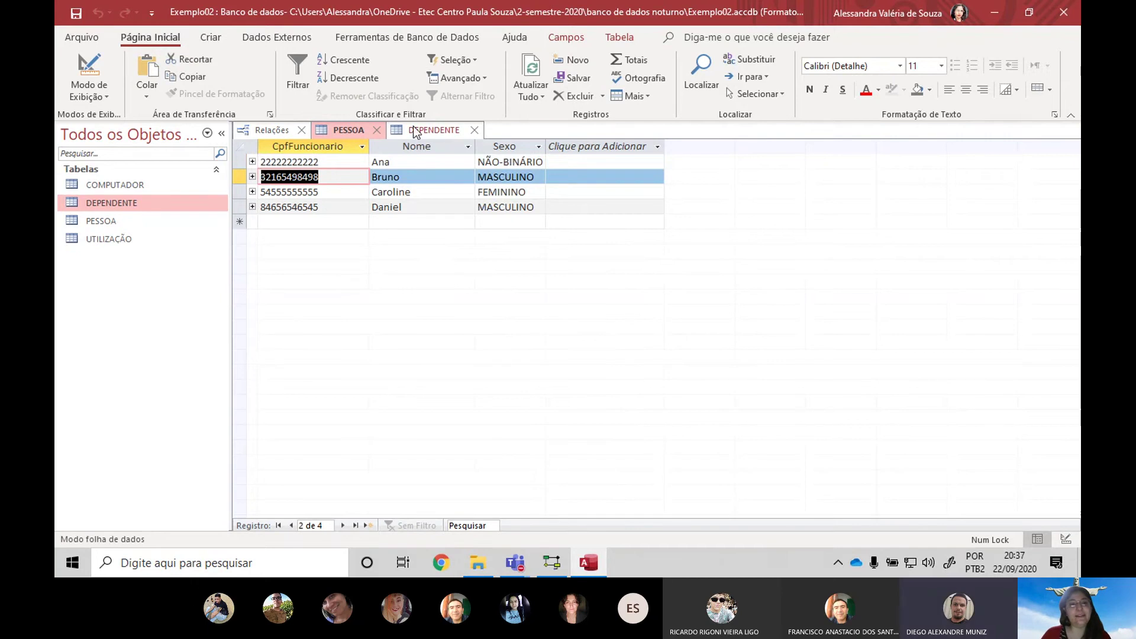
left_click(273, 157, "shift")
Add dependent code 2 to DEPENDENTE with a name and the first person's CPF
left_click(438, 129)
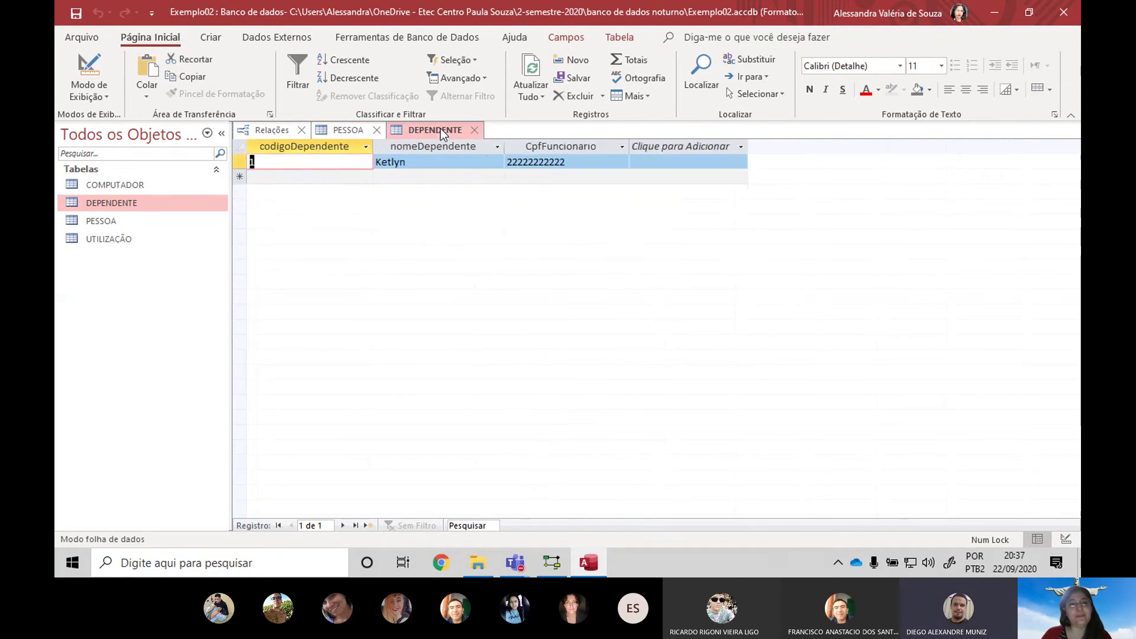
left_click(270, 174)
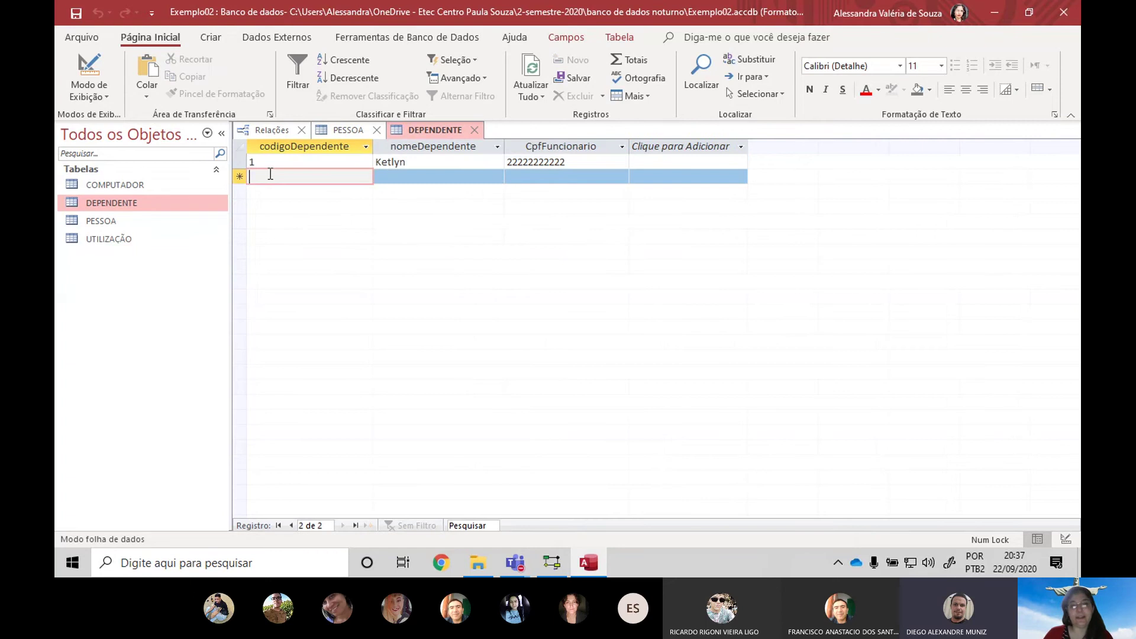
type("2")
key("Tab")
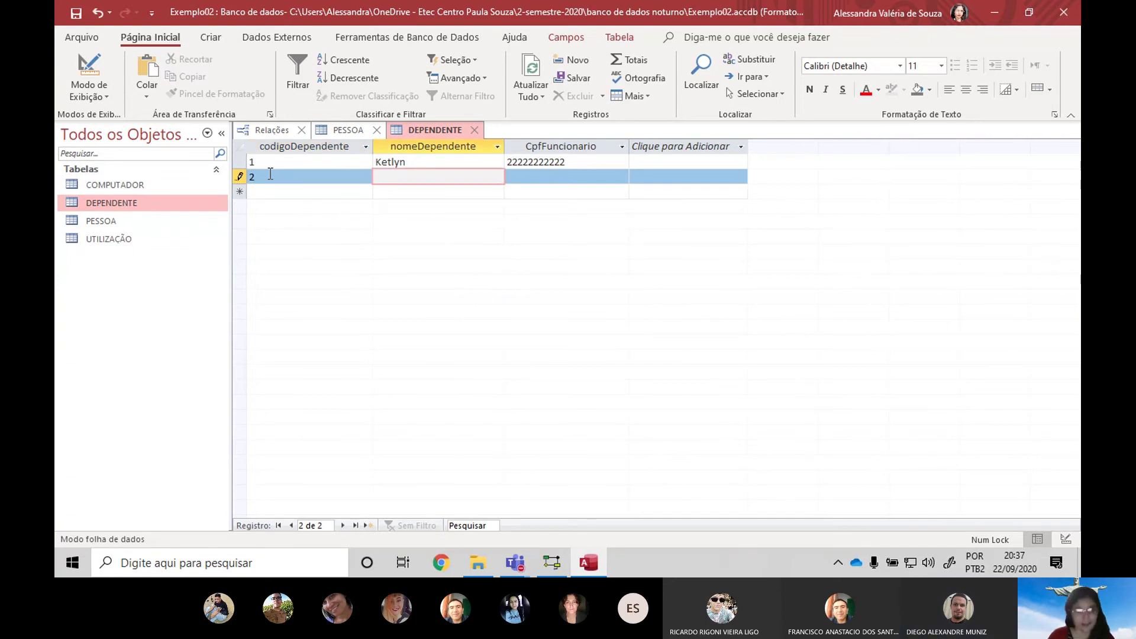
key("Tab")
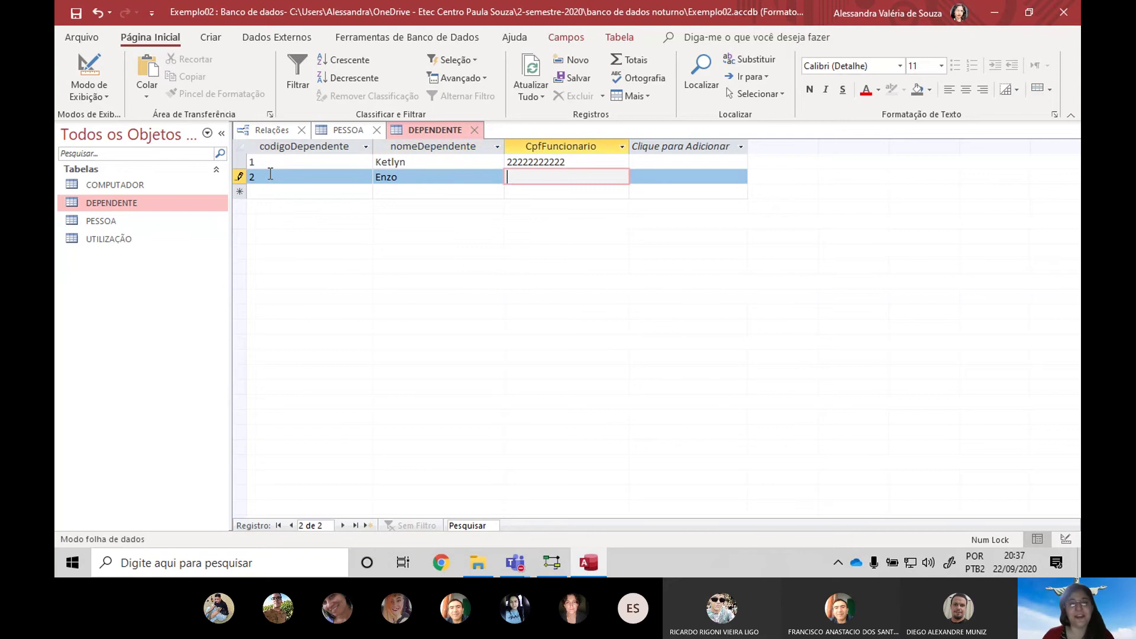
type("22222222222")
key("Tab")
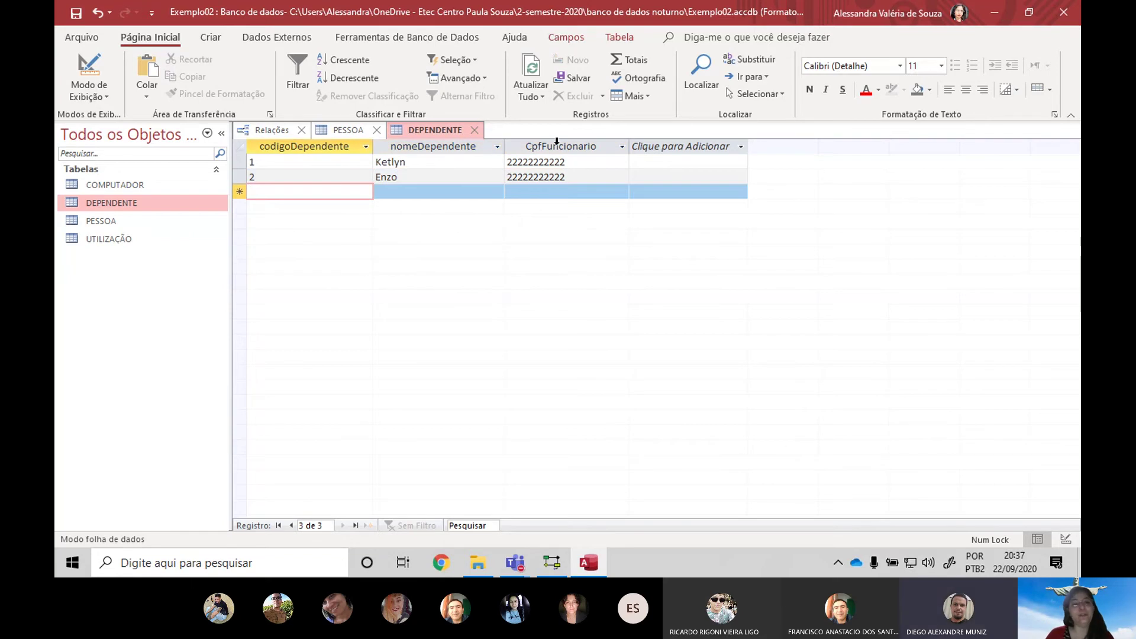
Try expanding the first PESSOA row, cancelling the Inserir subfolha de dados dialog
left_click(273, 133)
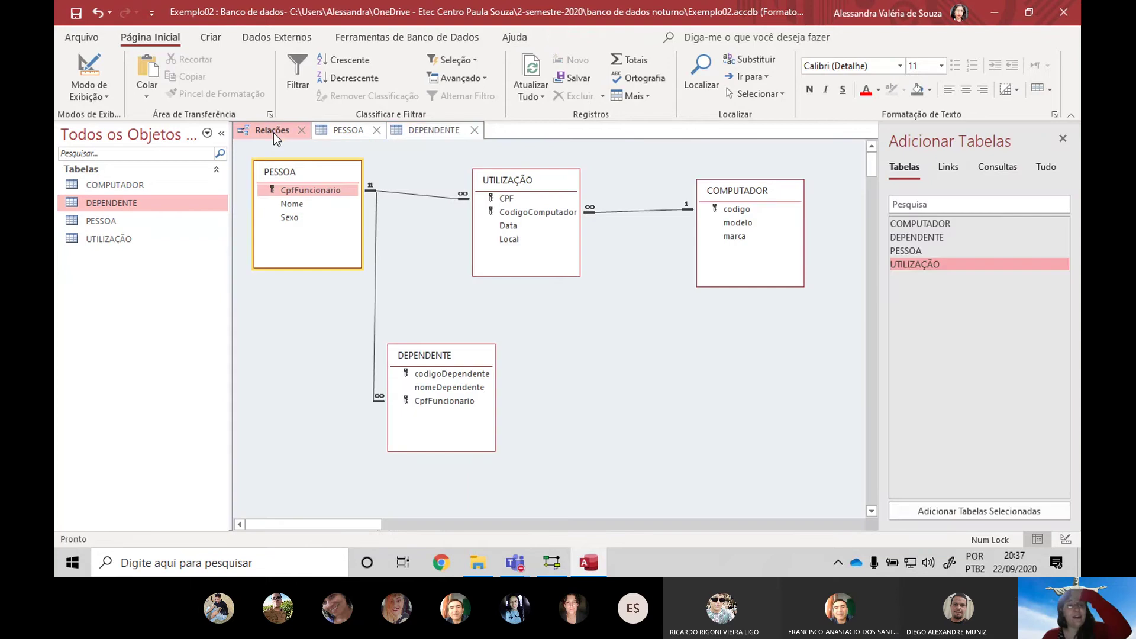
left_click(347, 133)
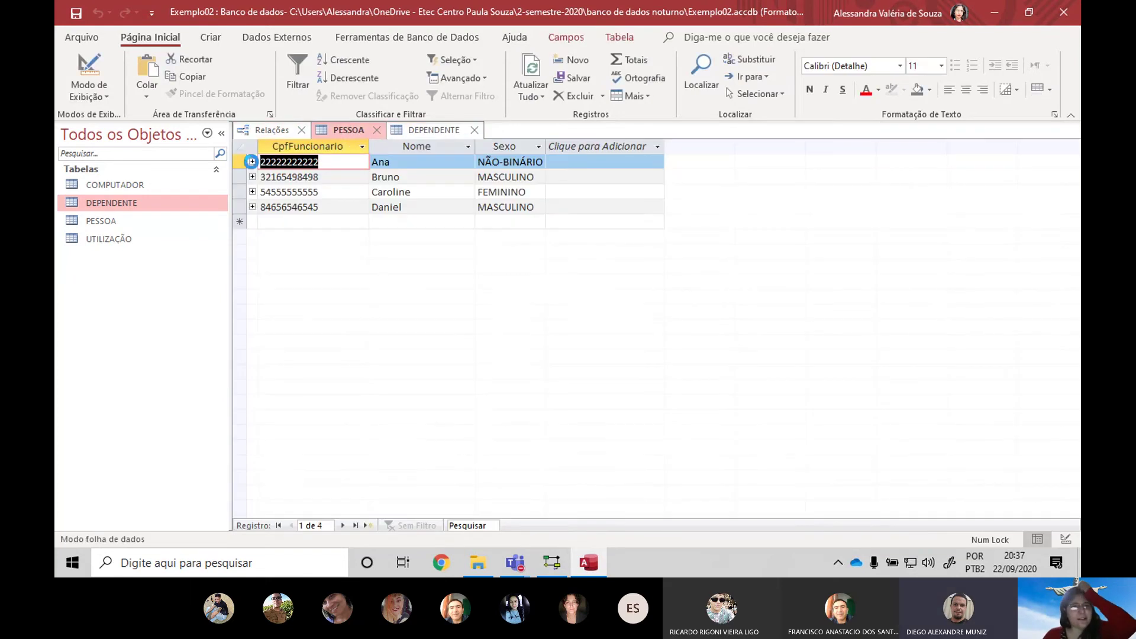
left_click(252, 162)
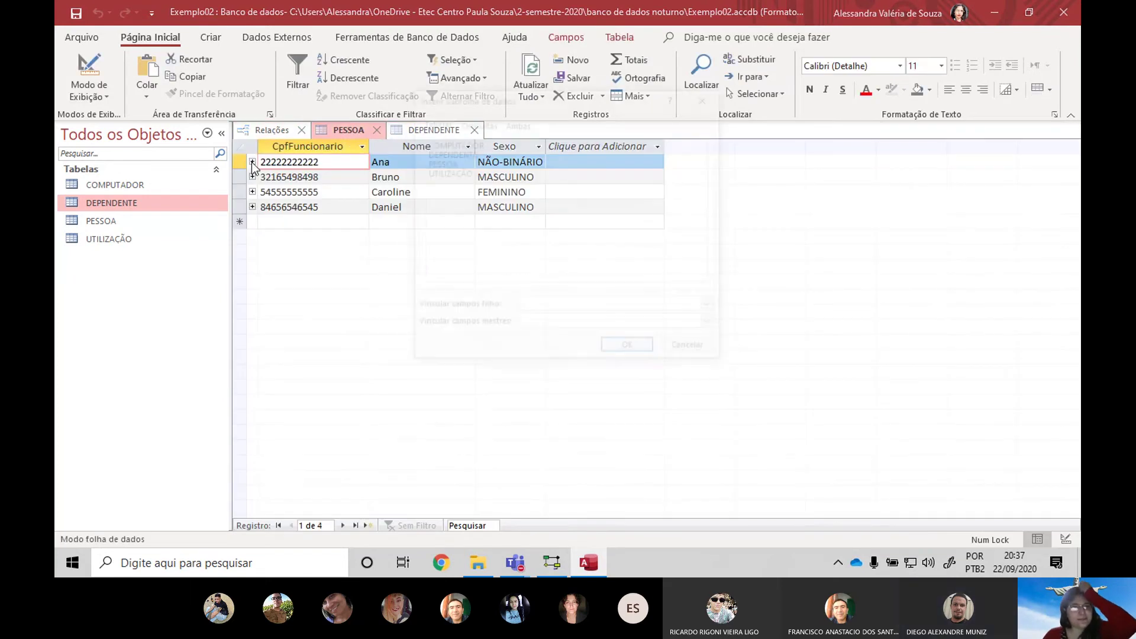
left_click(689, 350)
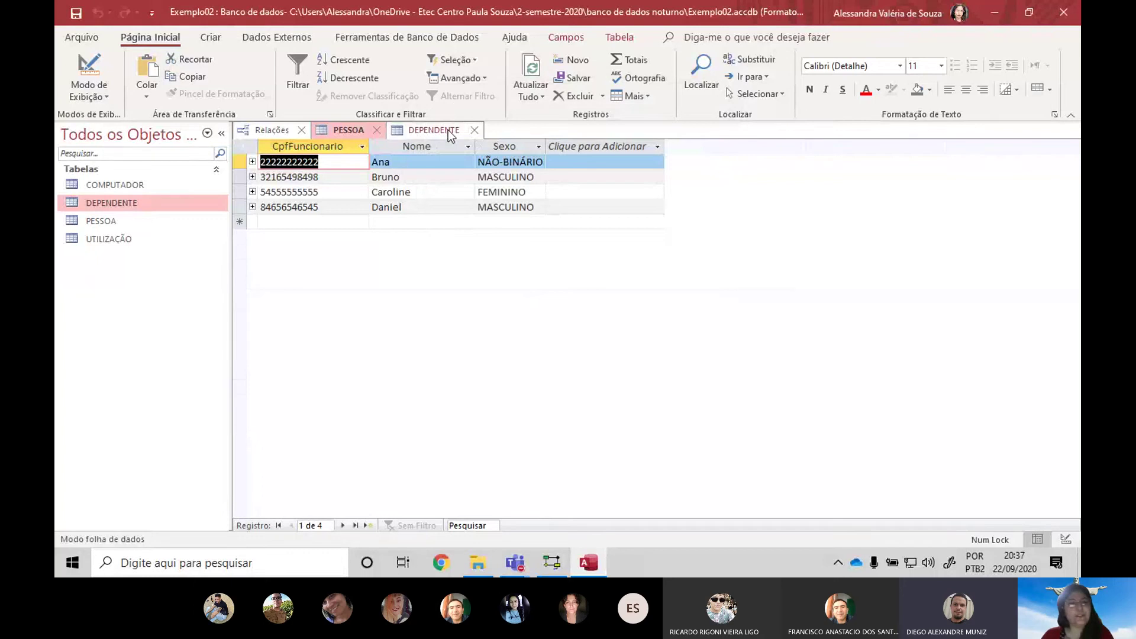
Compare the PESSOA and DEPENDENTE records, ending on the second person's CPF value
left_click(452, 133)
left_click(349, 135)
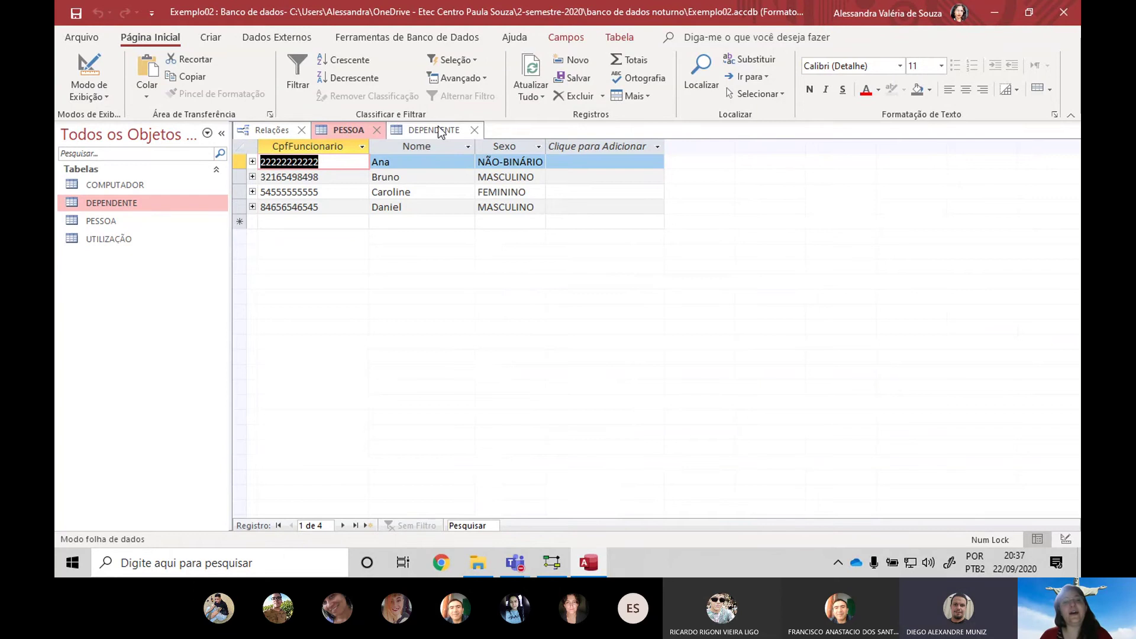
left_click(415, 135)
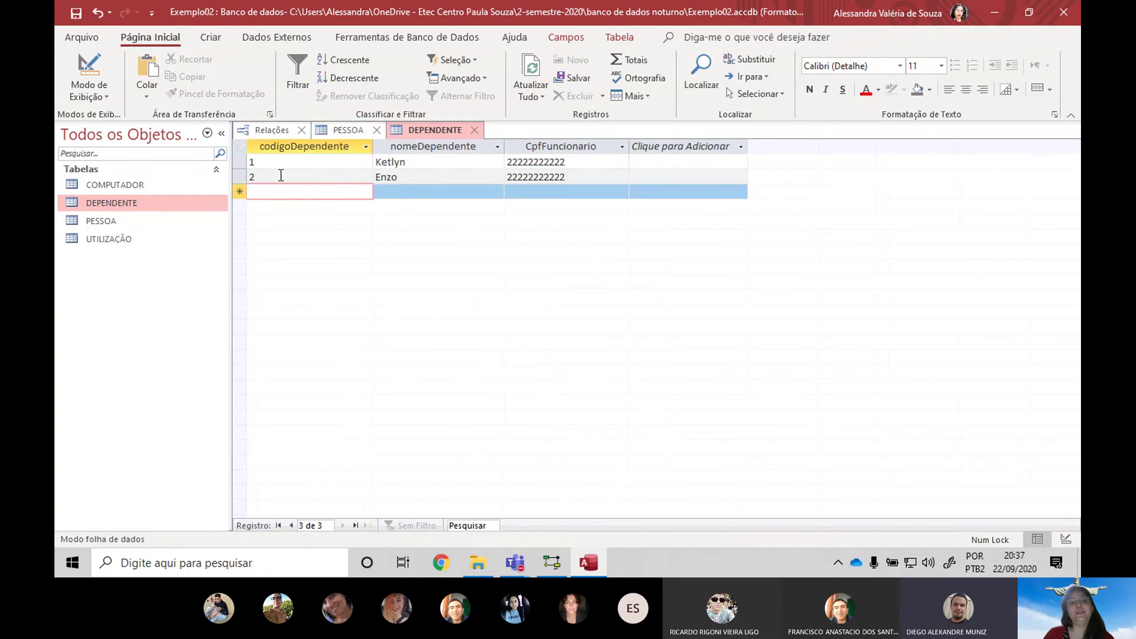
left_click(366, 166)
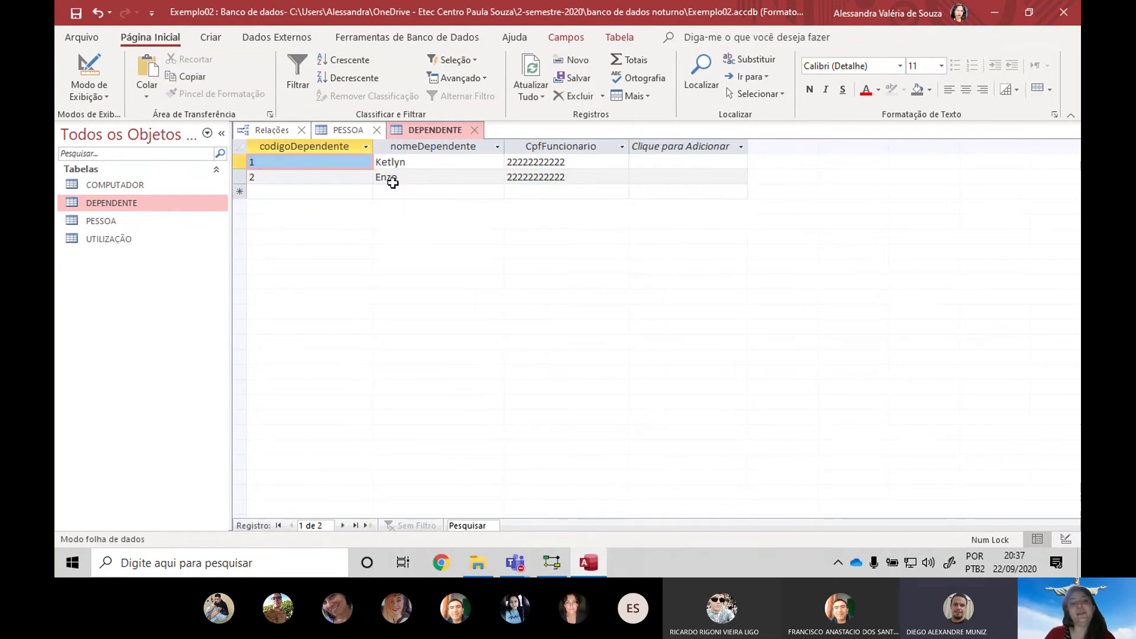
left_click(343, 131)
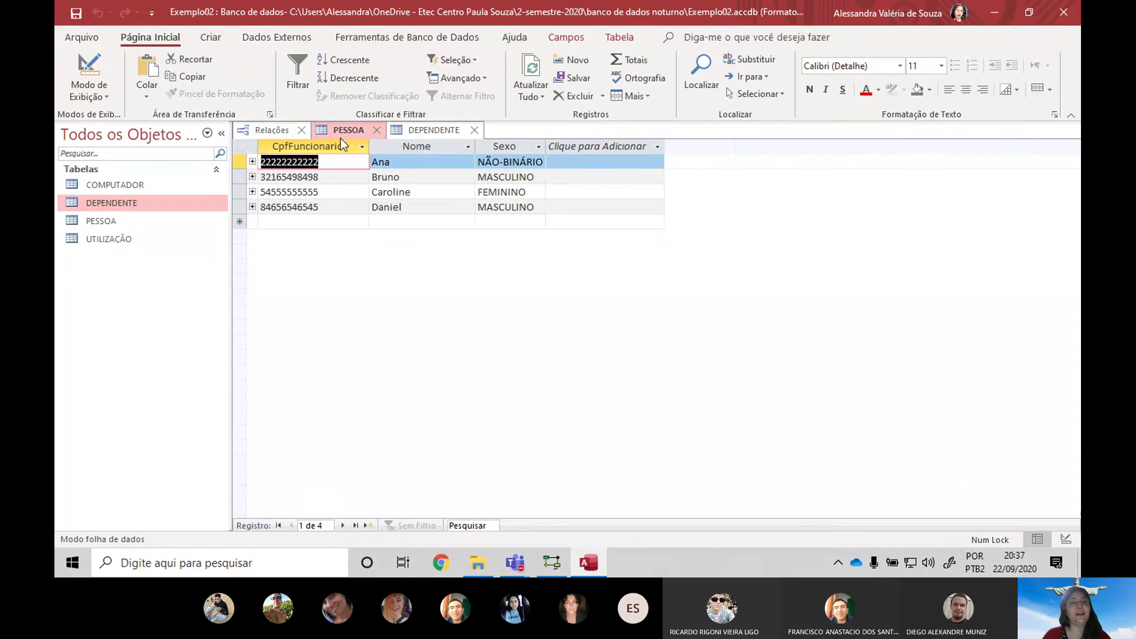
left_click(332, 177)
double_click(332, 176)
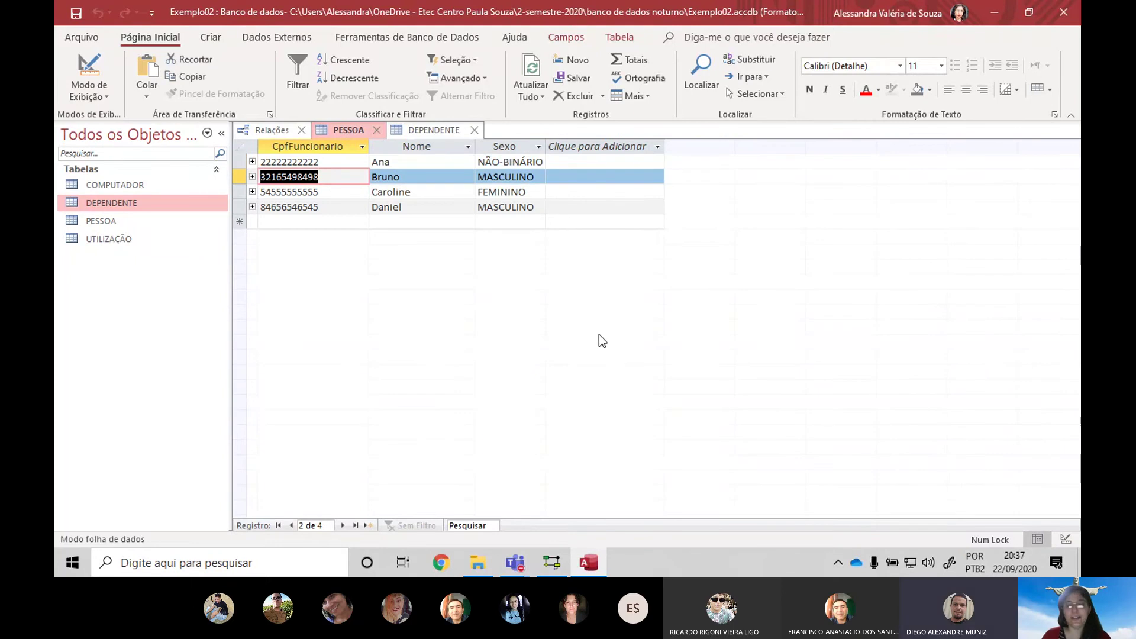
Bring Teams forward and read the chat question about validating CPF in a query
key("alt+Tab")
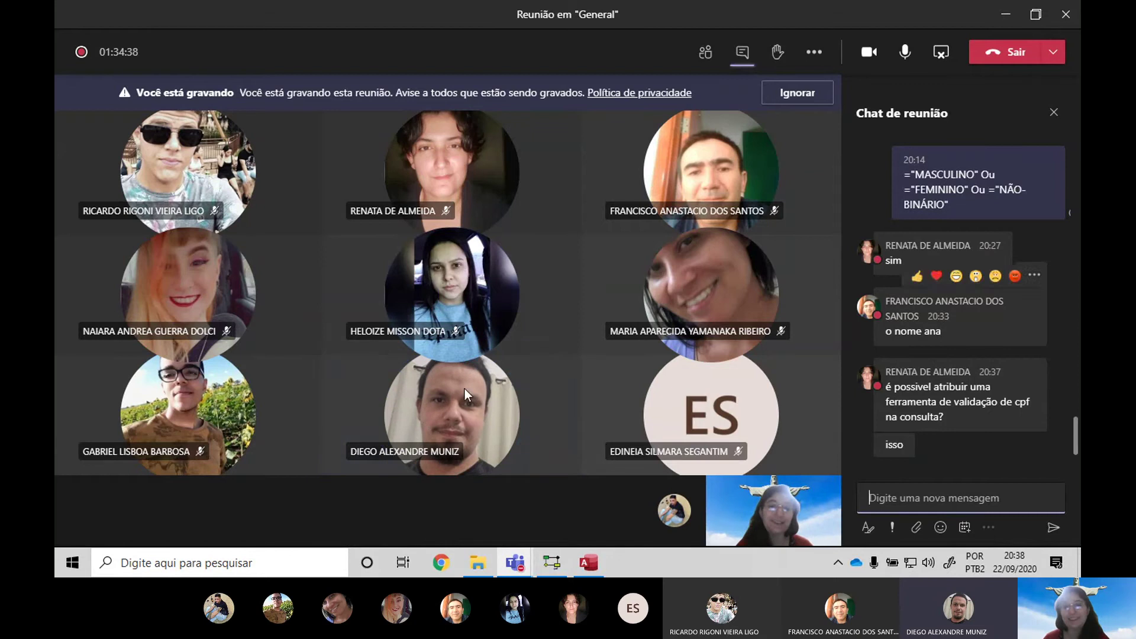
mouse_move(956, 256)
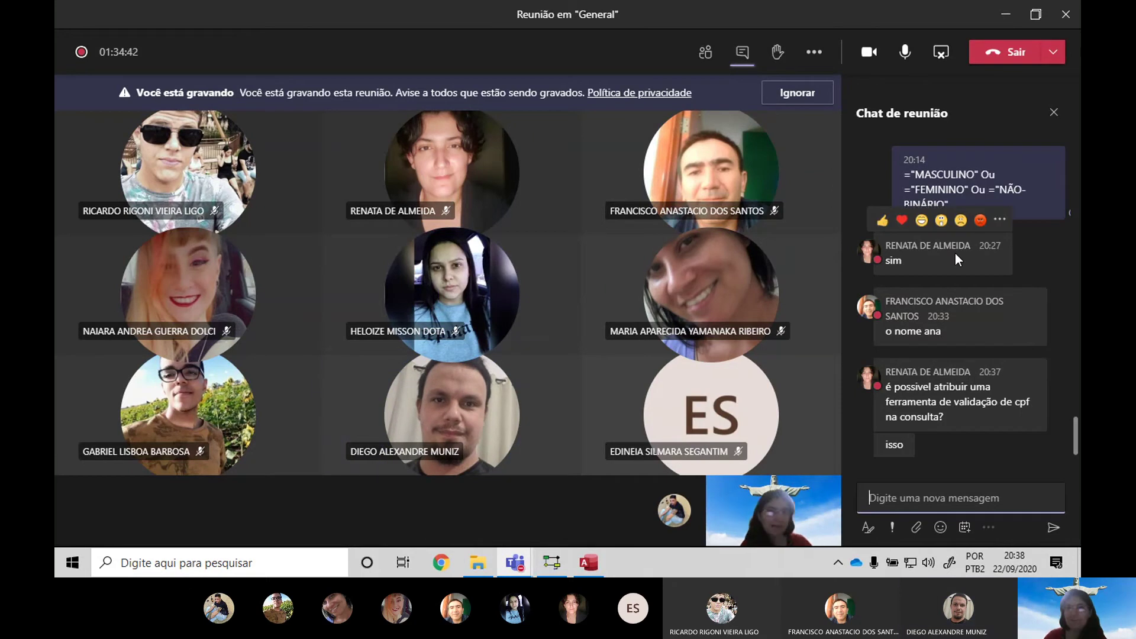
Launch Apache NetBeans IDE 12.0 from a Start search for 'net', then return to Access
left_click(69, 570)
type("n")
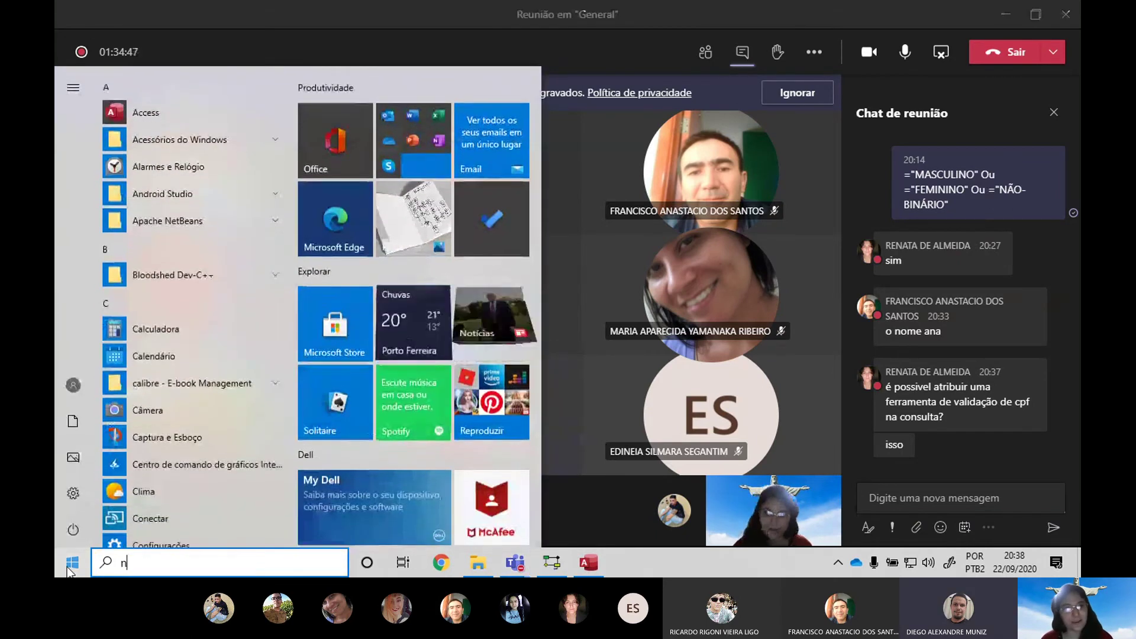
type("et")
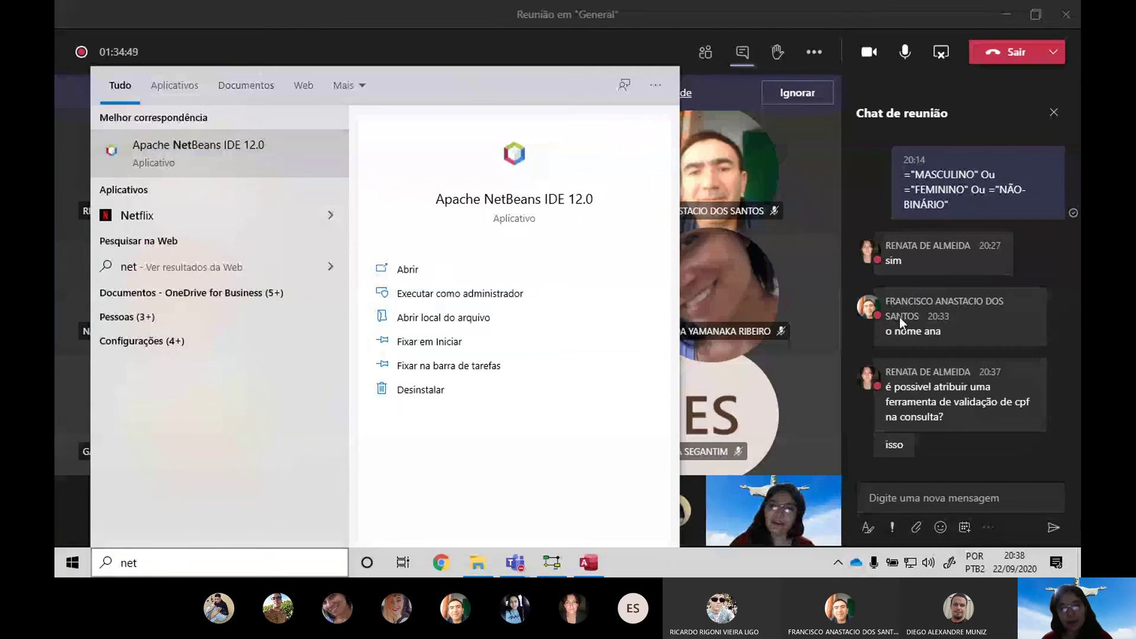
key("Escape")
left_click(598, 561)
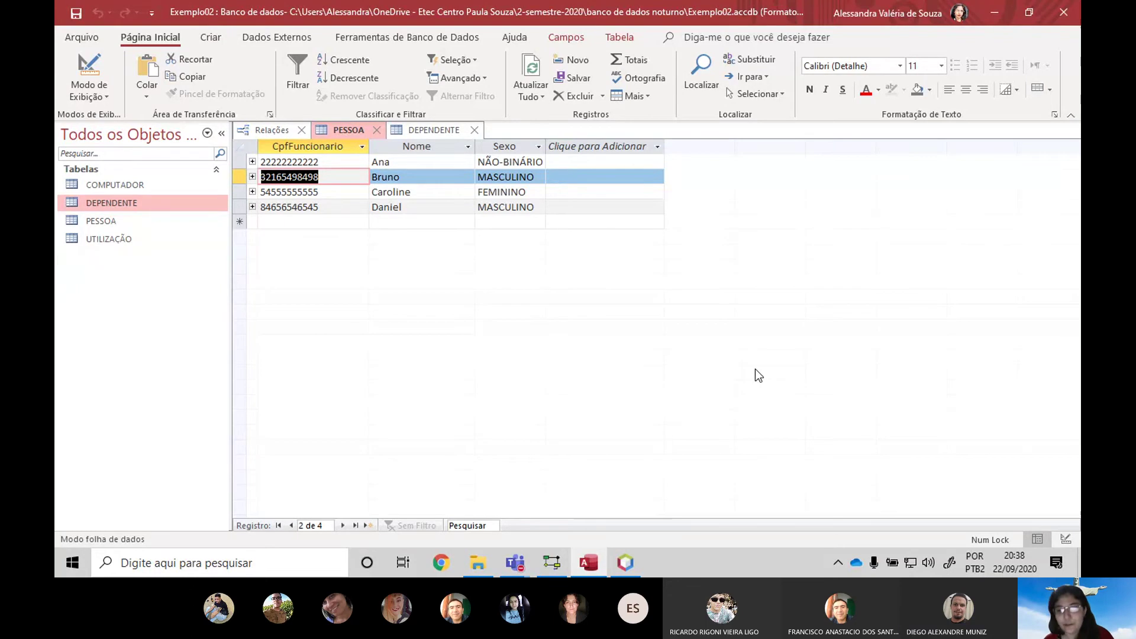
Check the starting NetBeans splash and Access, then bring the Teams meeting to the front
left_click(829, 370)
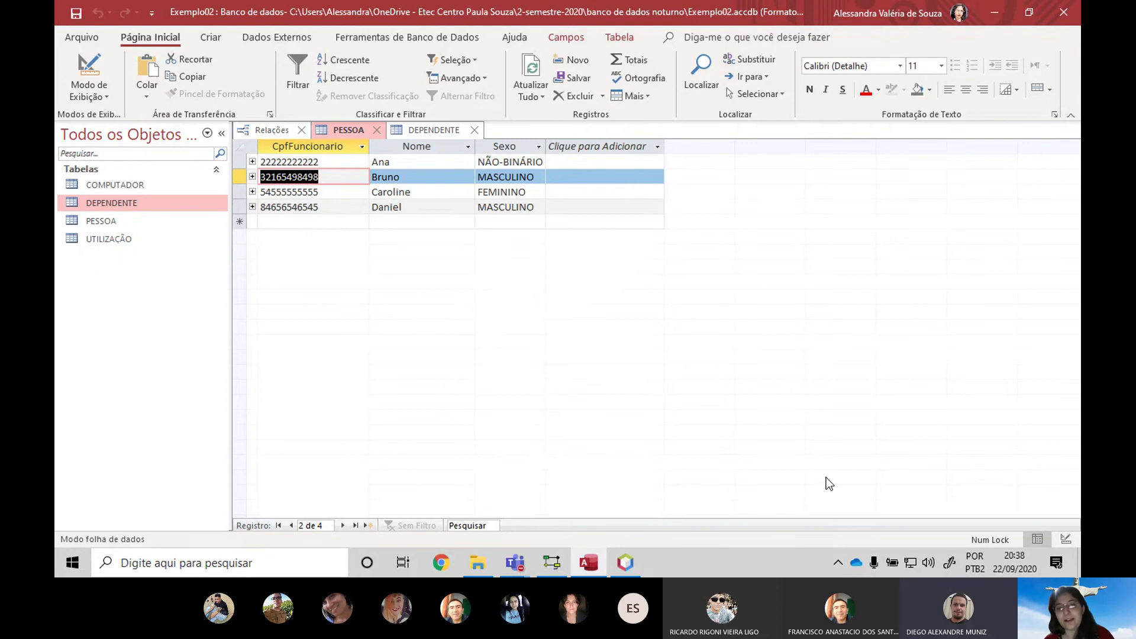
left_click(629, 562)
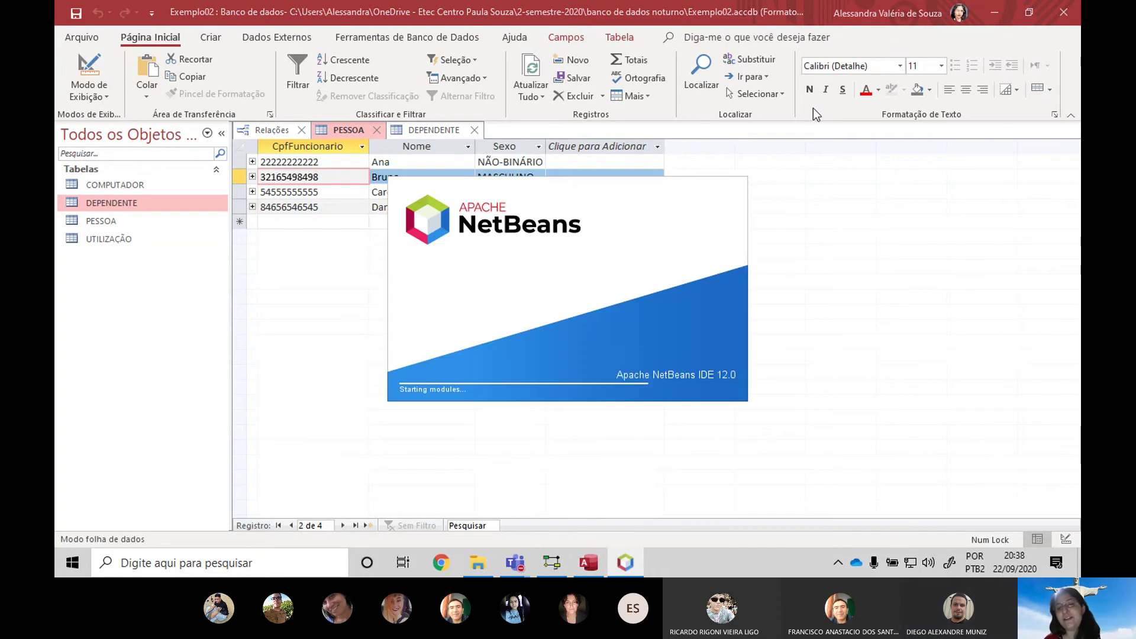
left_click(893, 182)
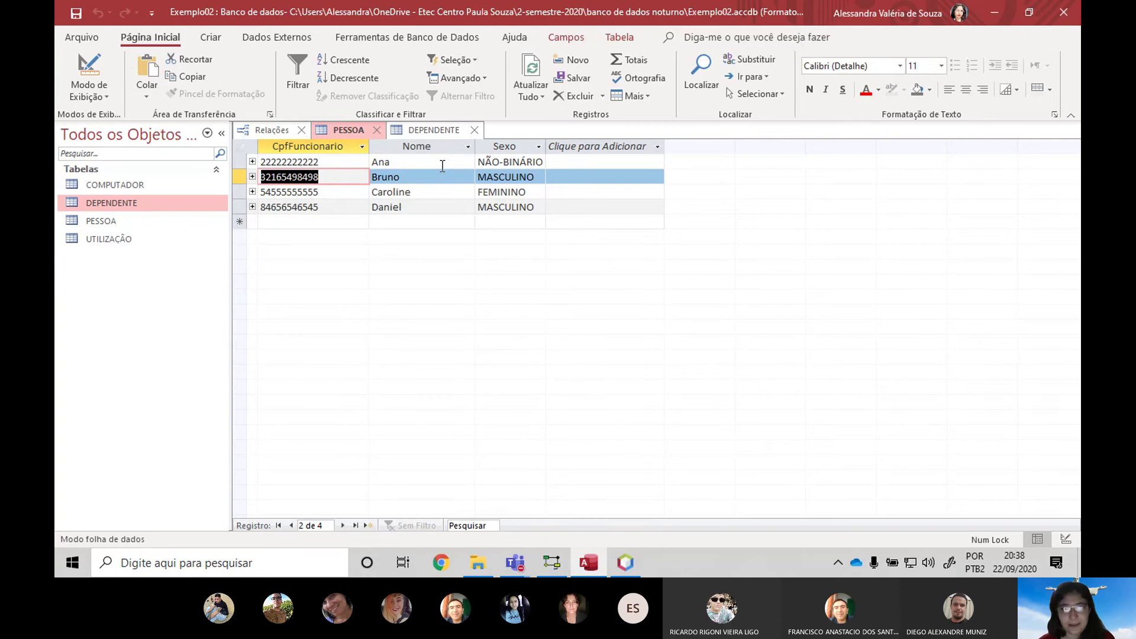
key("alt+Tab")
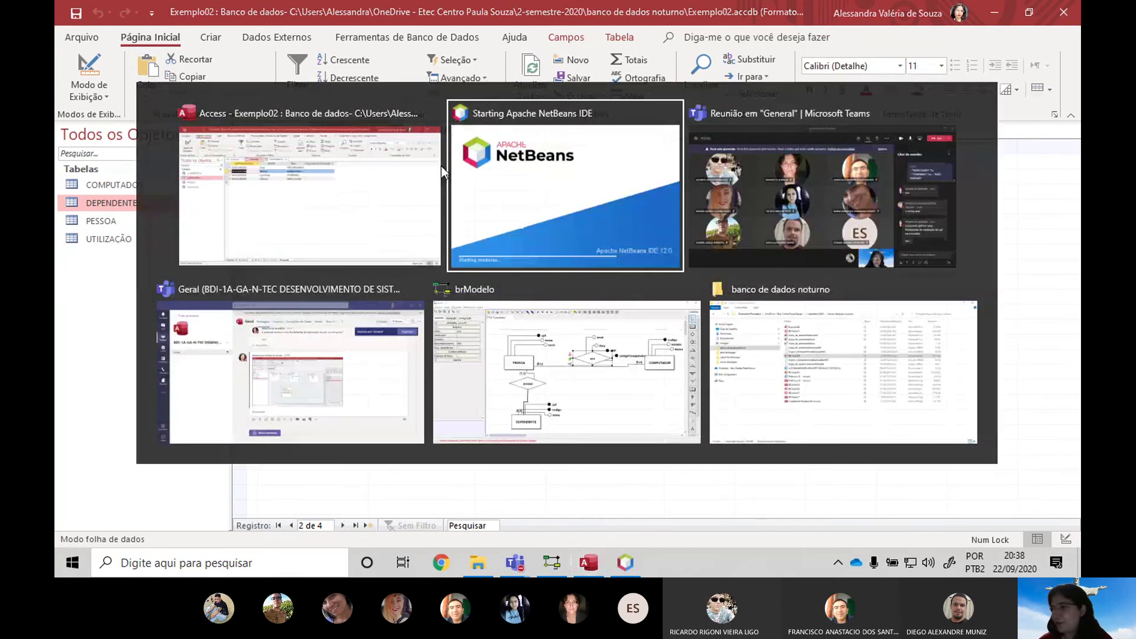
key("alt+Tab")
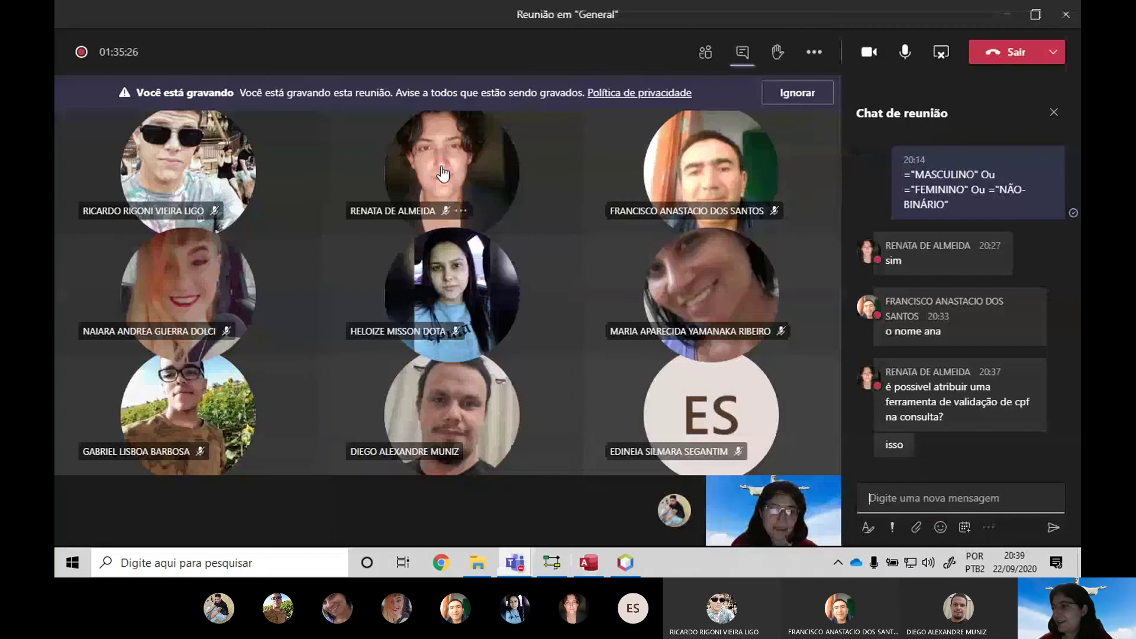
mouse_move(442, 173)
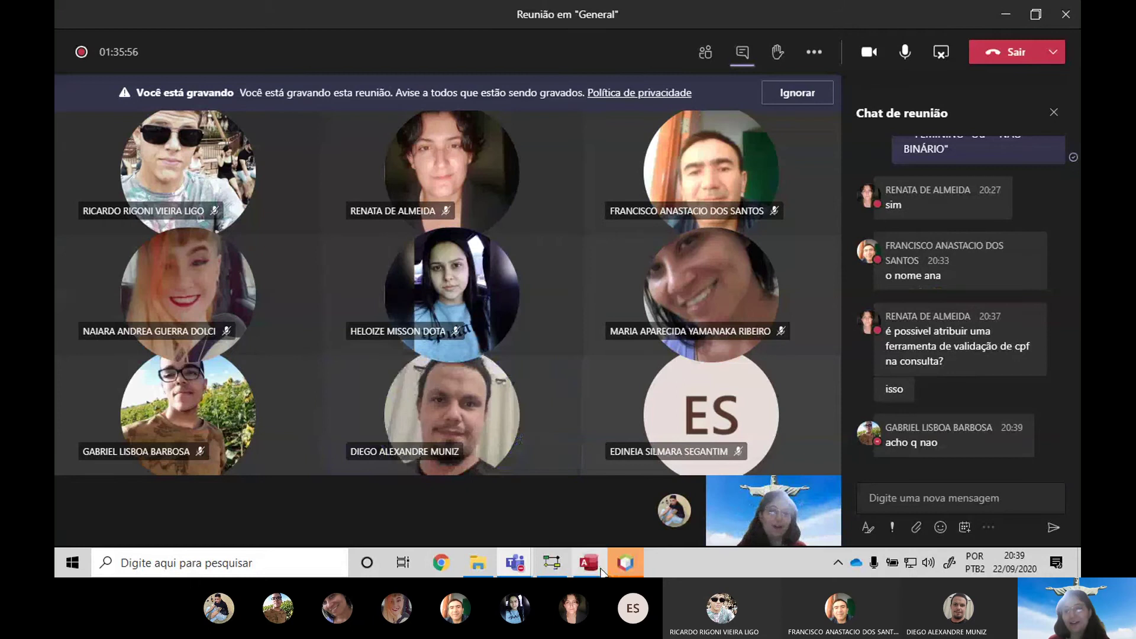
Dismiss the Project Problems warning and run the TestesMascaras project
left_click(624, 565)
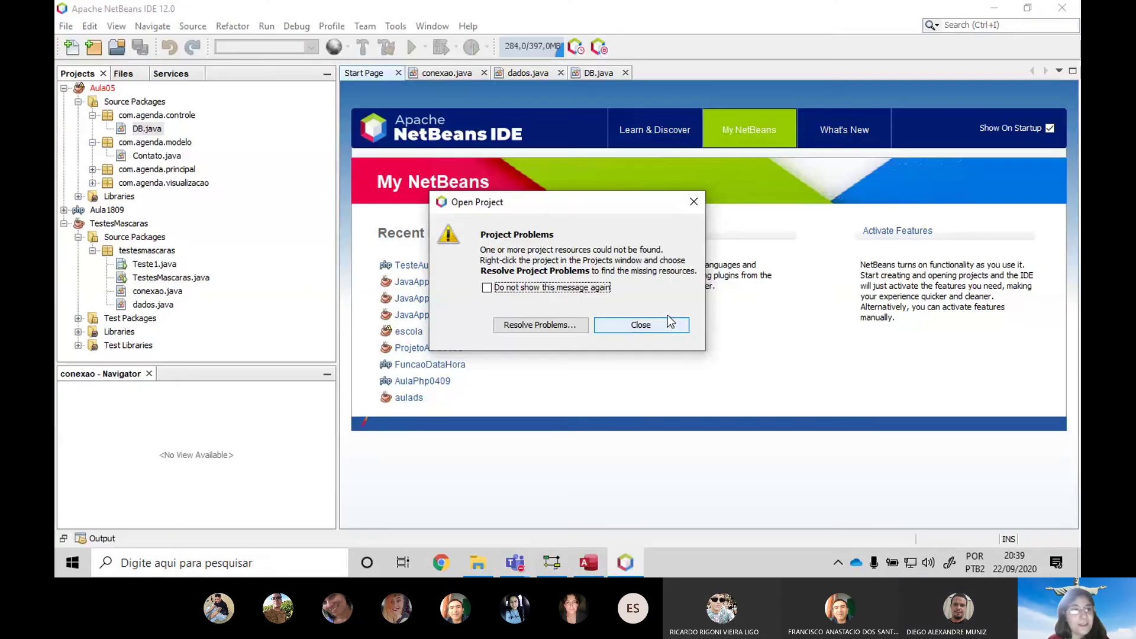
left_click(673, 323)
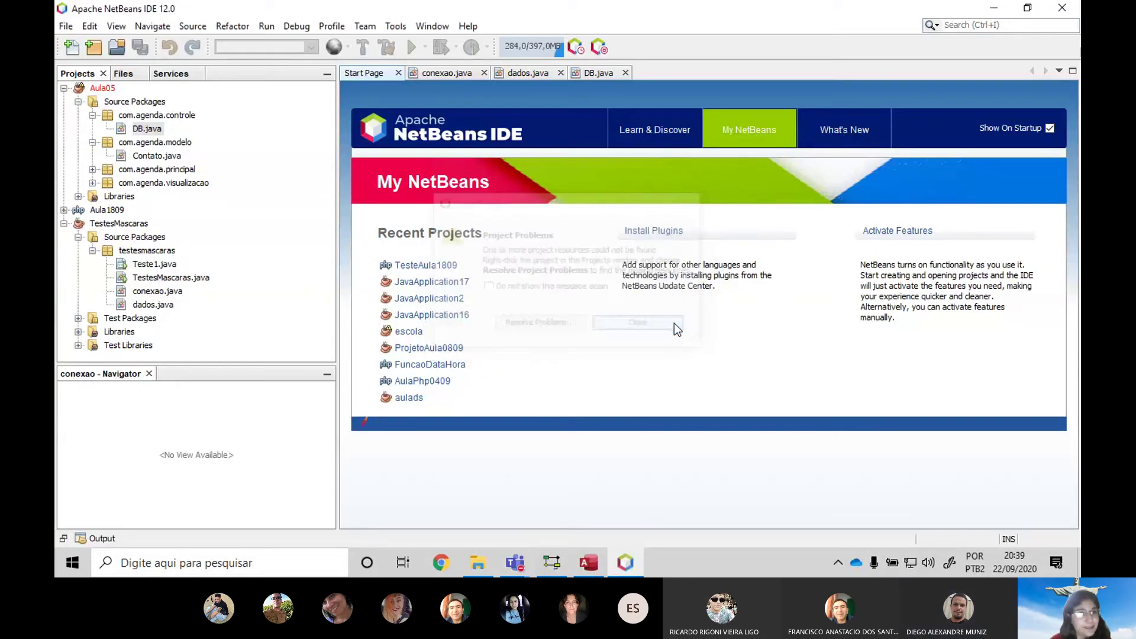
left_click(163, 159)
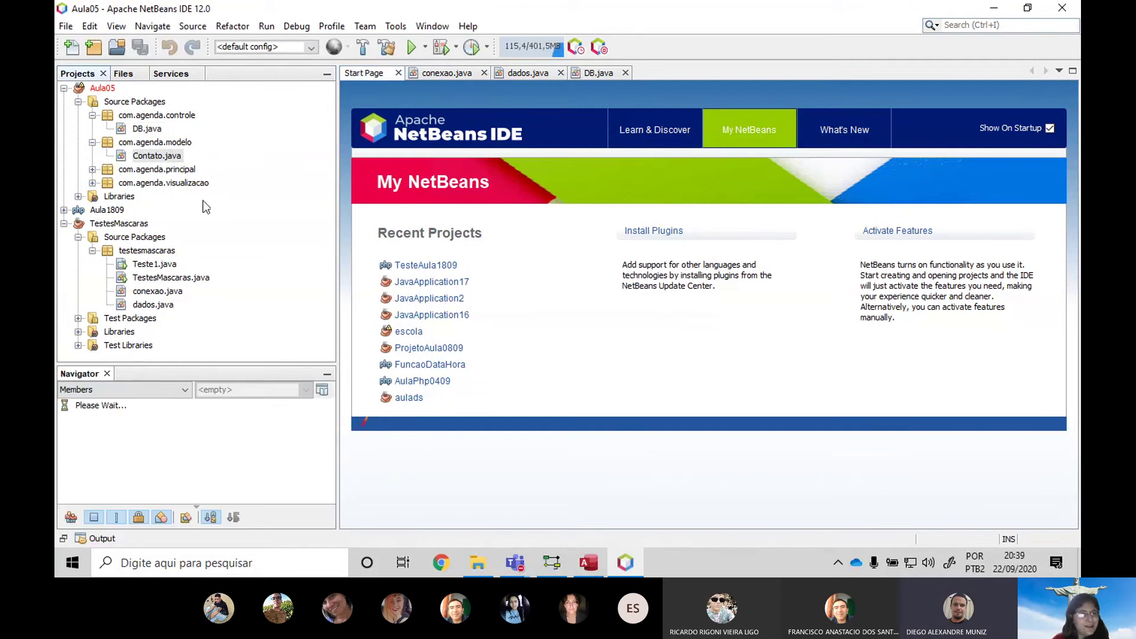
left_click(154, 264)
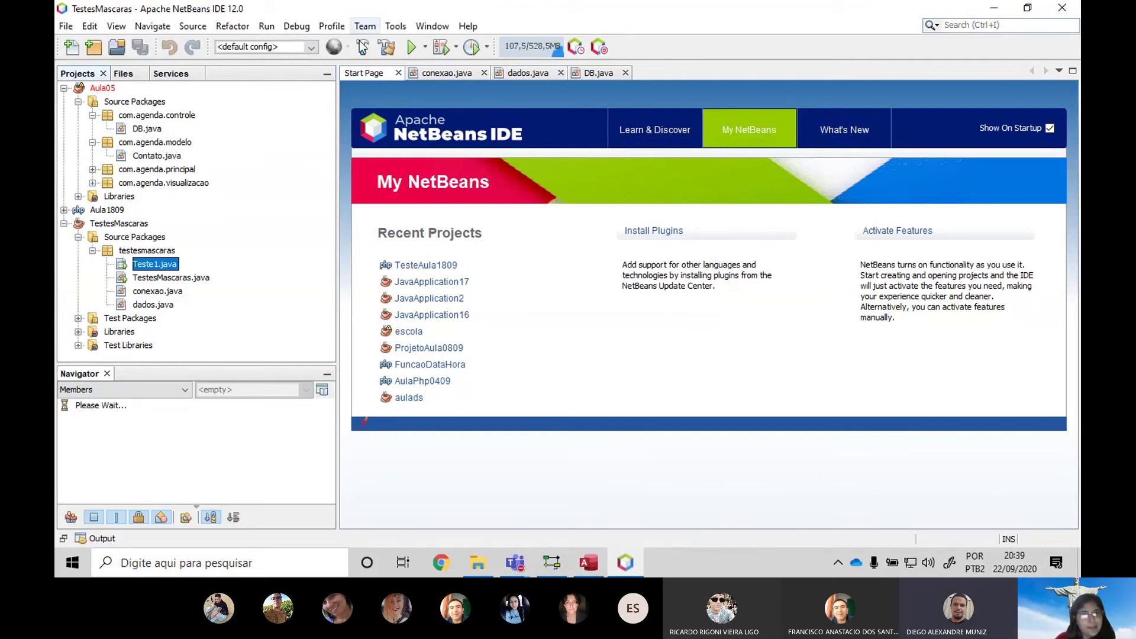
left_click(406, 49)
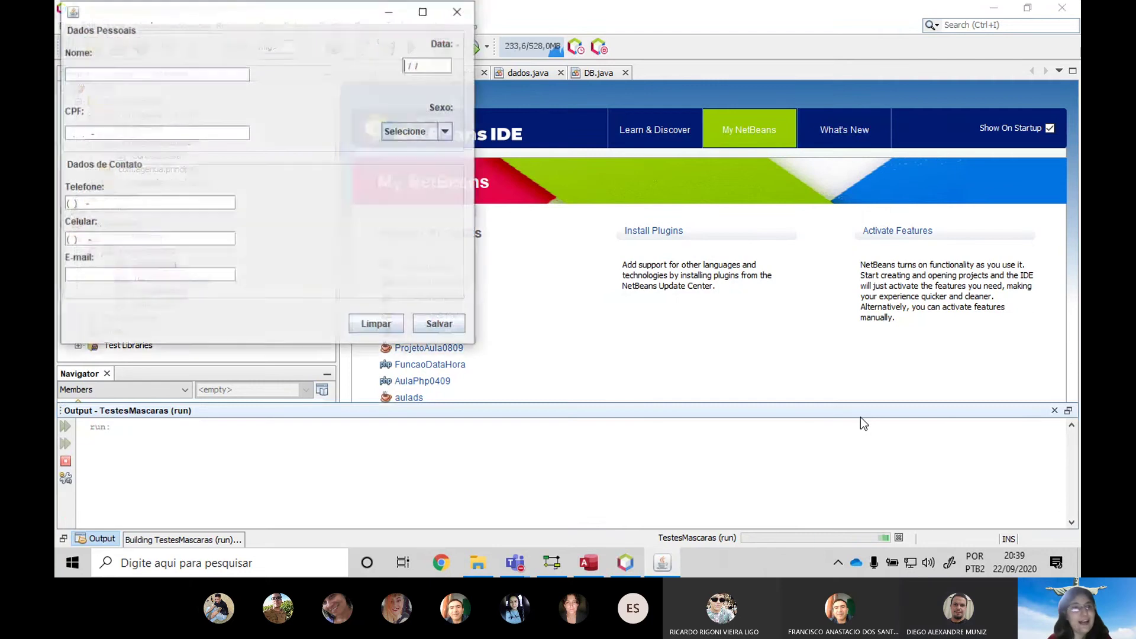
Move the Dados Pessoais form to the screen centre, then close it to end the run
left_click_drag(219, 16, 440, 89)
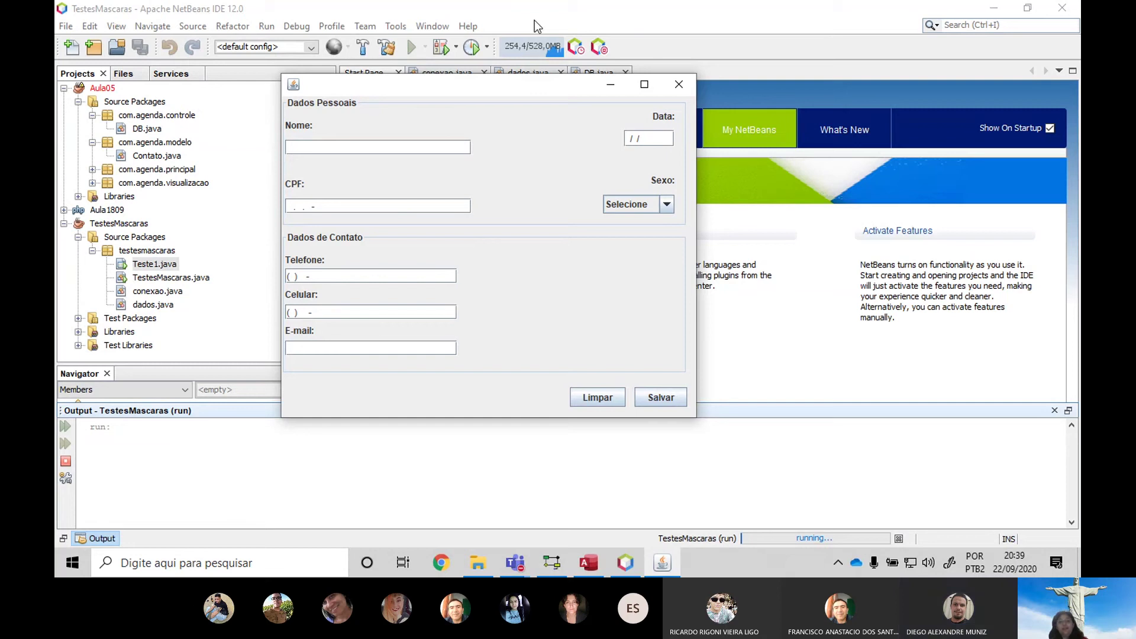
left_click(595, 569)
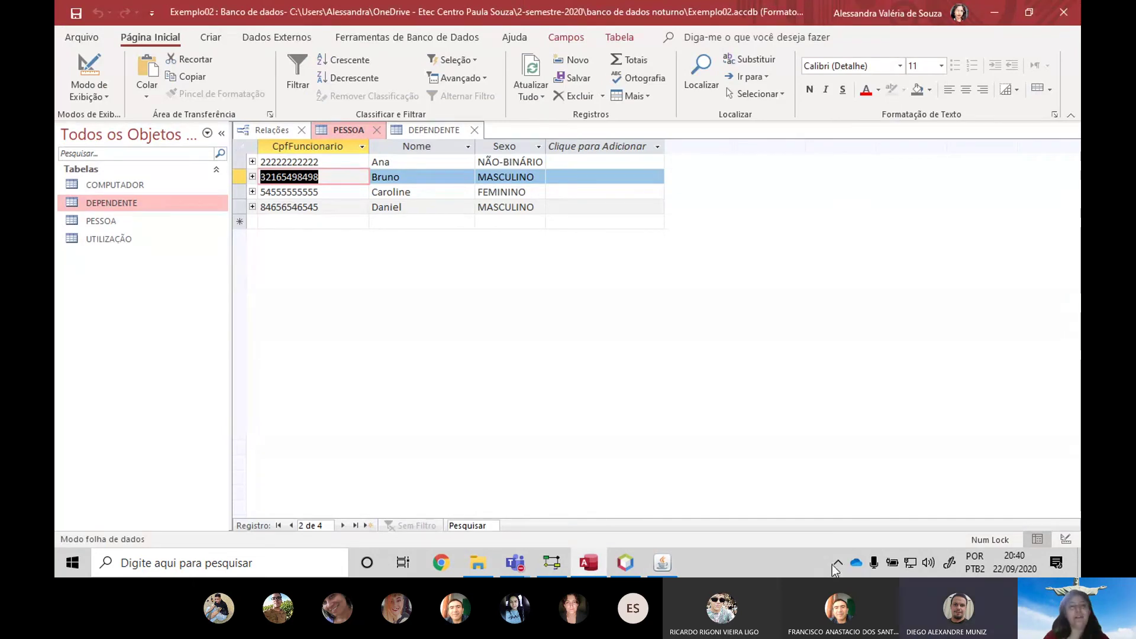
key("alt+Tab")
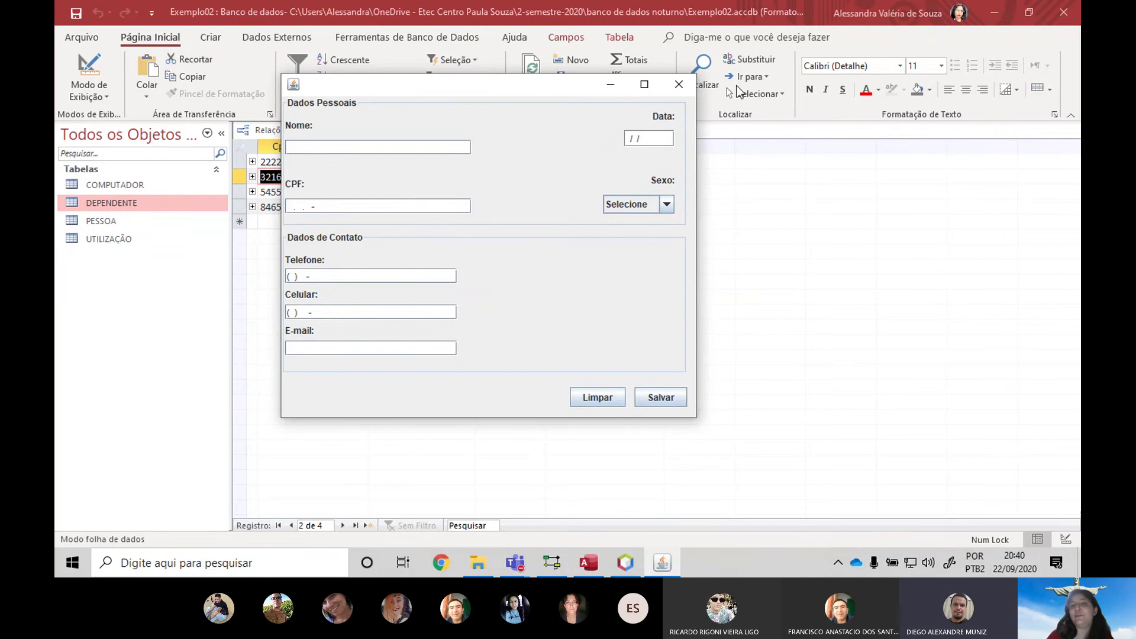
left_click(678, 84)
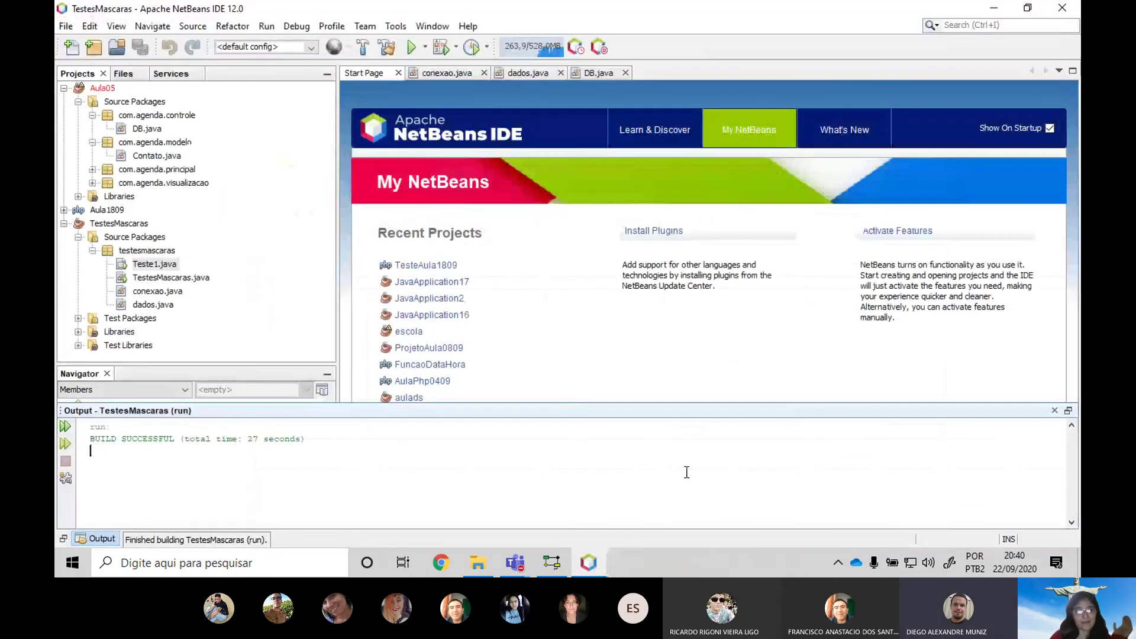
Put NetBeans aside and launch Microsoft Access from a Start search for 'acc'
left_click(589, 563)
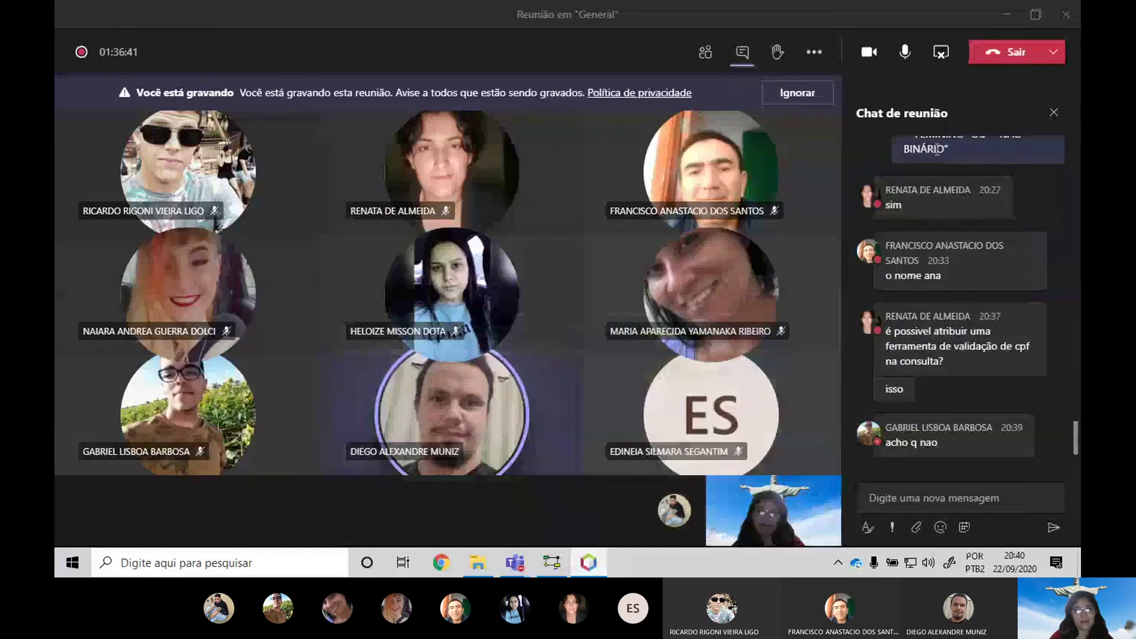
left_click(596, 563)
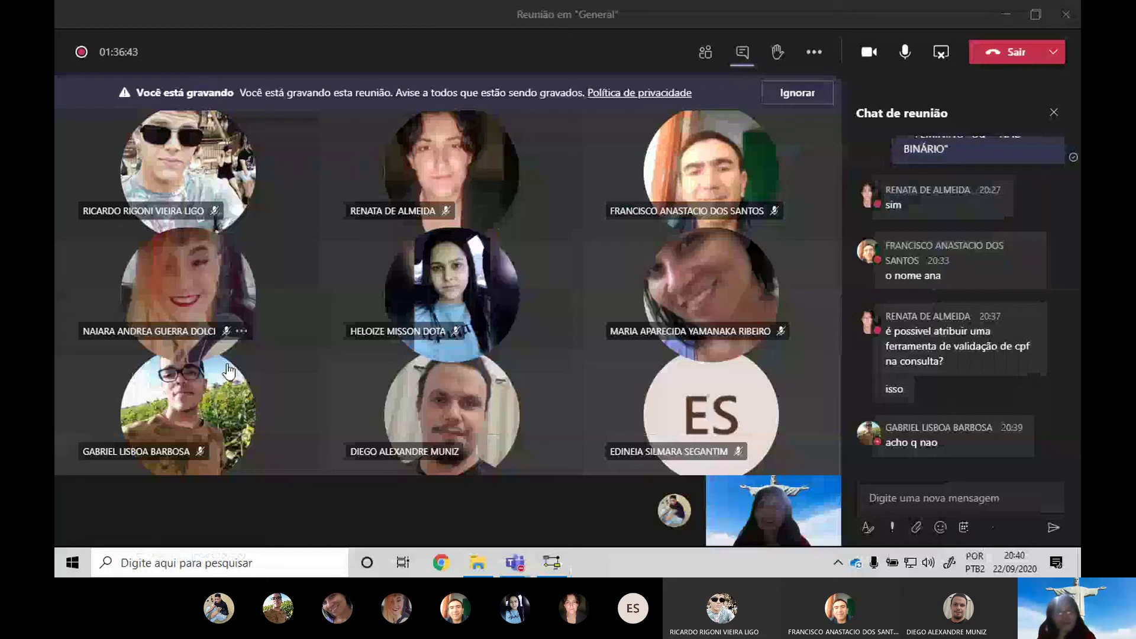
key("super")
type("a")
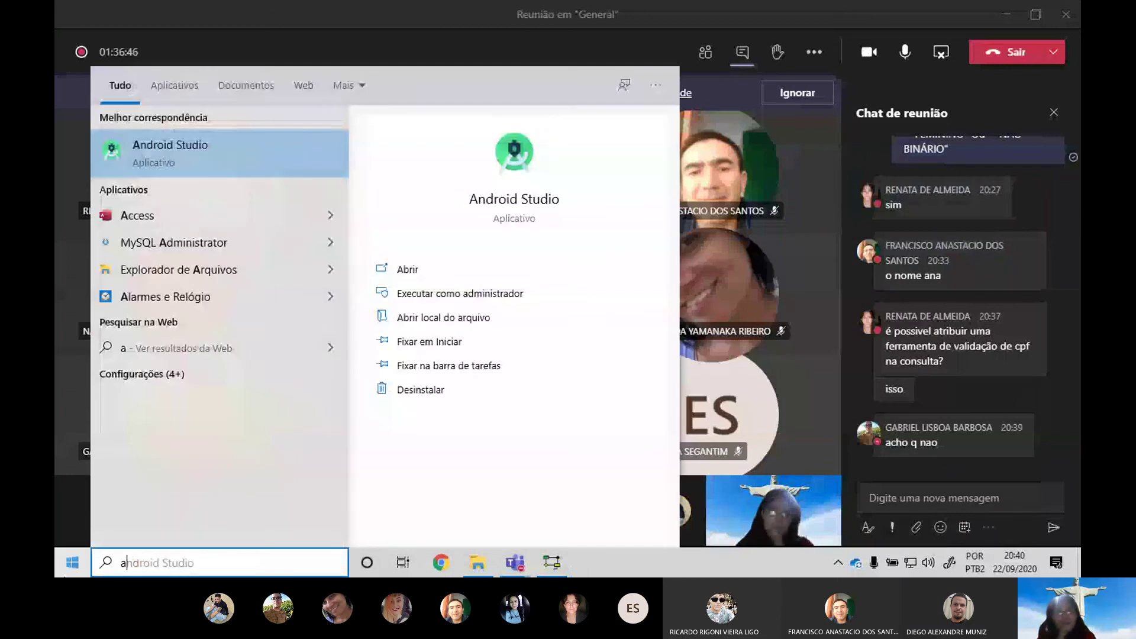
type("cc")
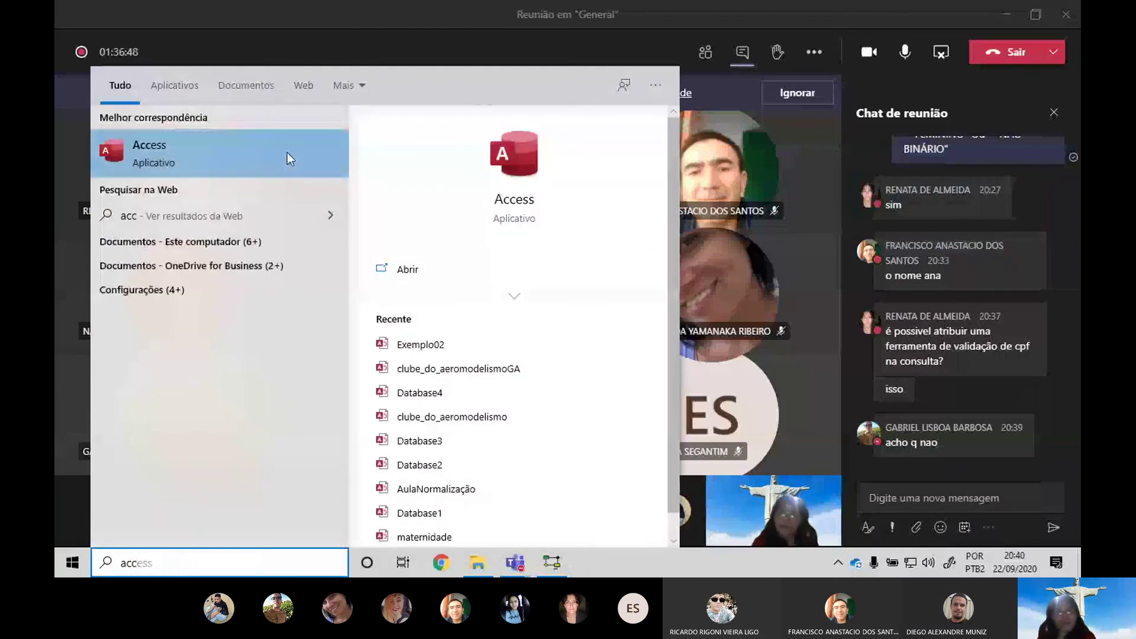
left_click(287, 154)
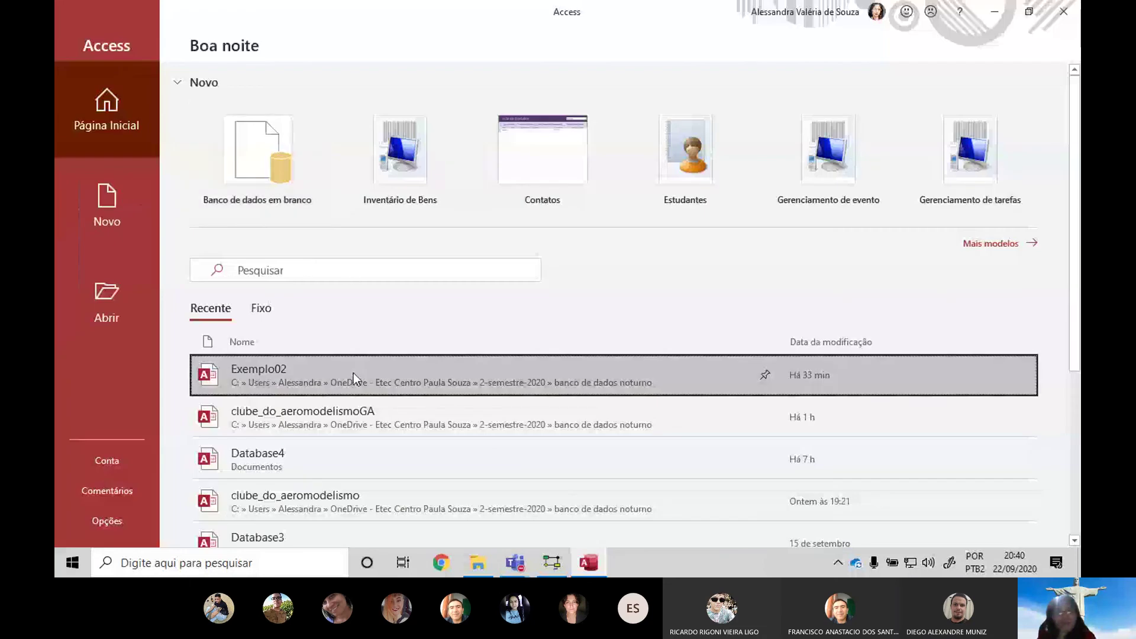
left_click(353, 370)
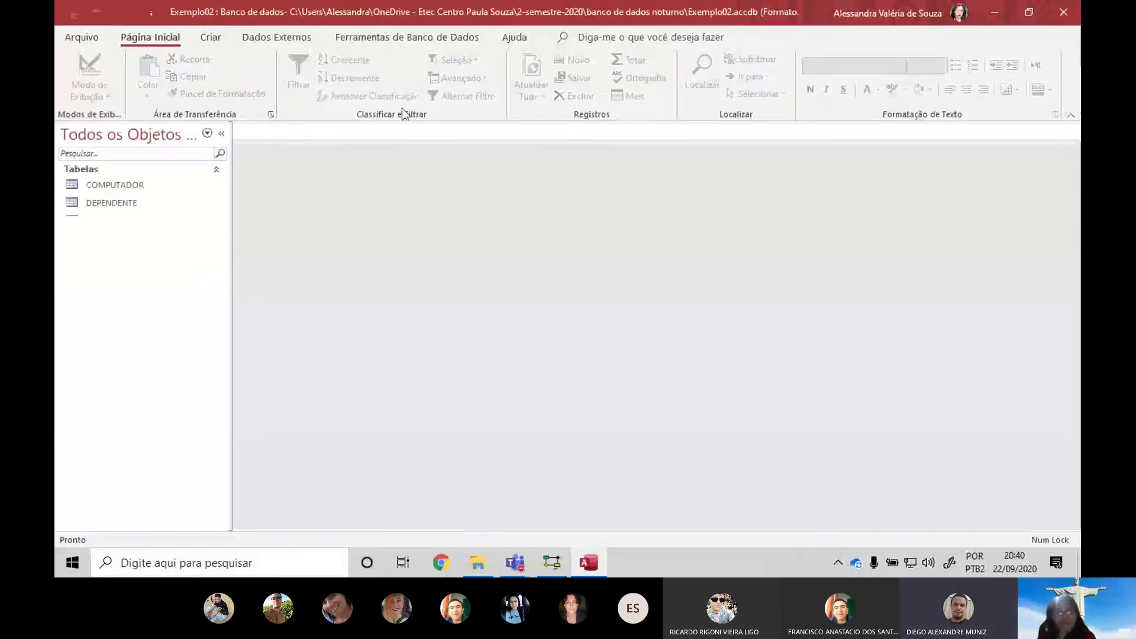
left_click(407, 37)
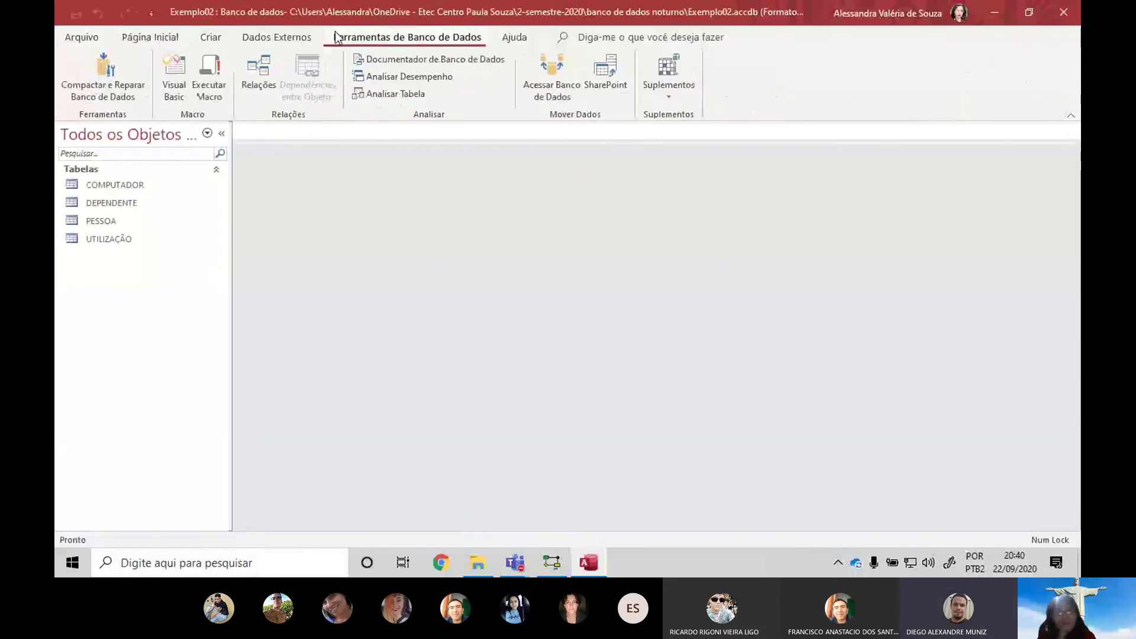
left_click(268, 66)
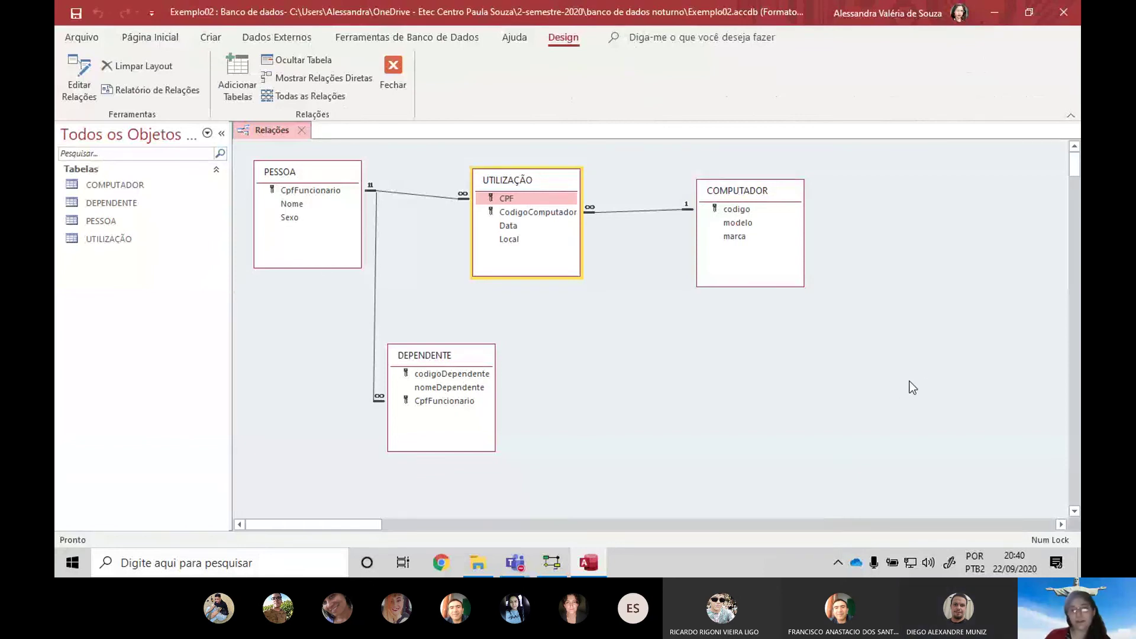
key("alt+Tab")
key("alt+Tab")
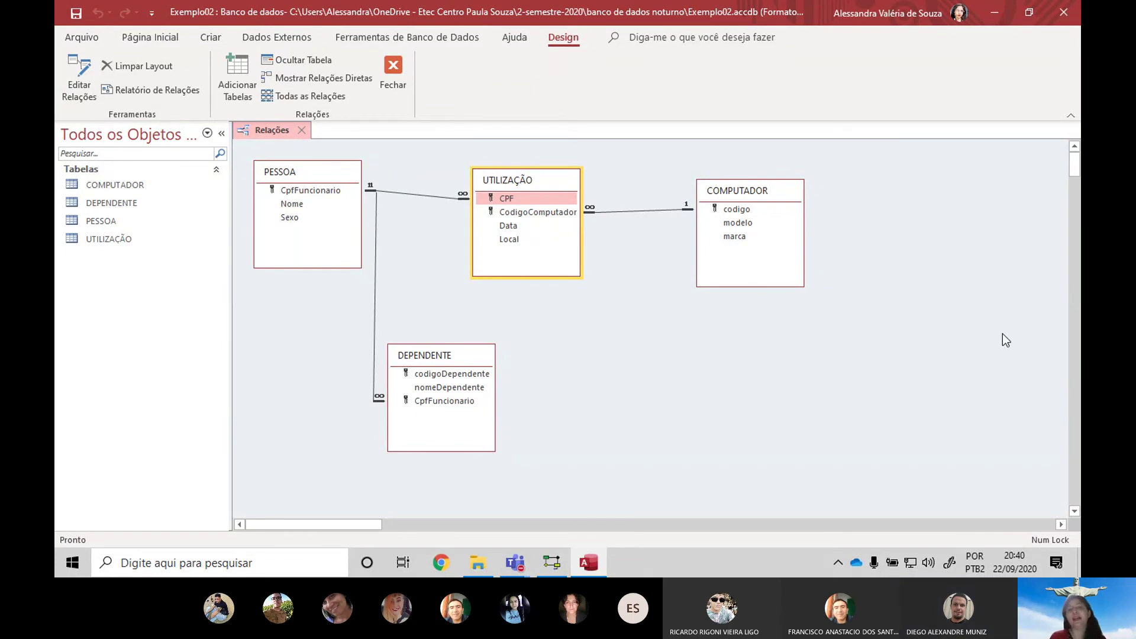
key("alt+Tab")
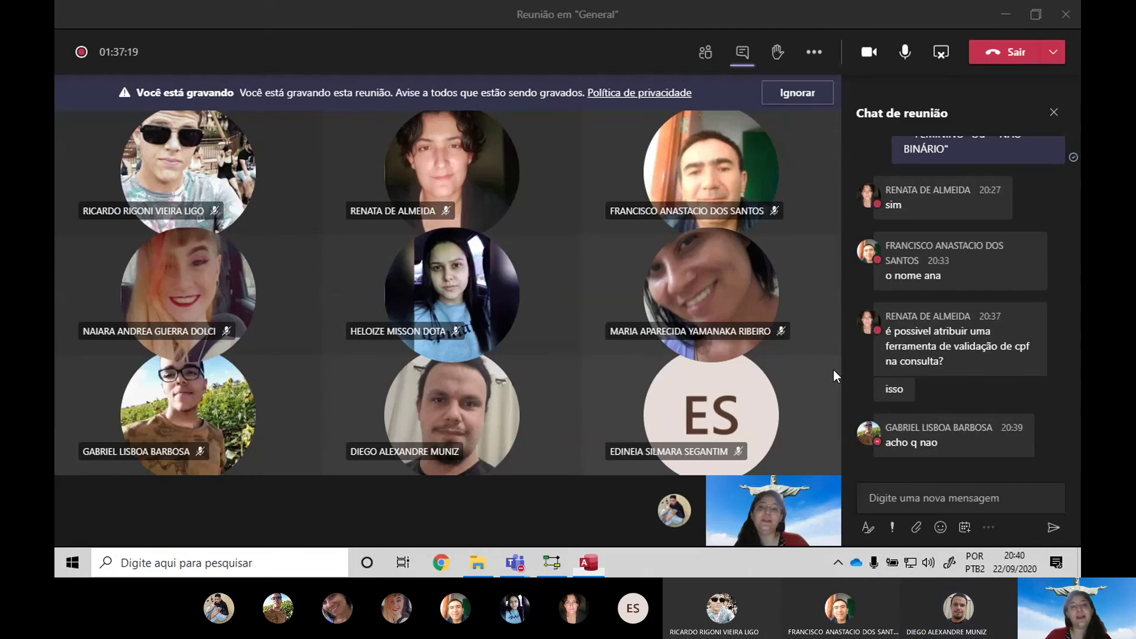
key("alt+Tab")
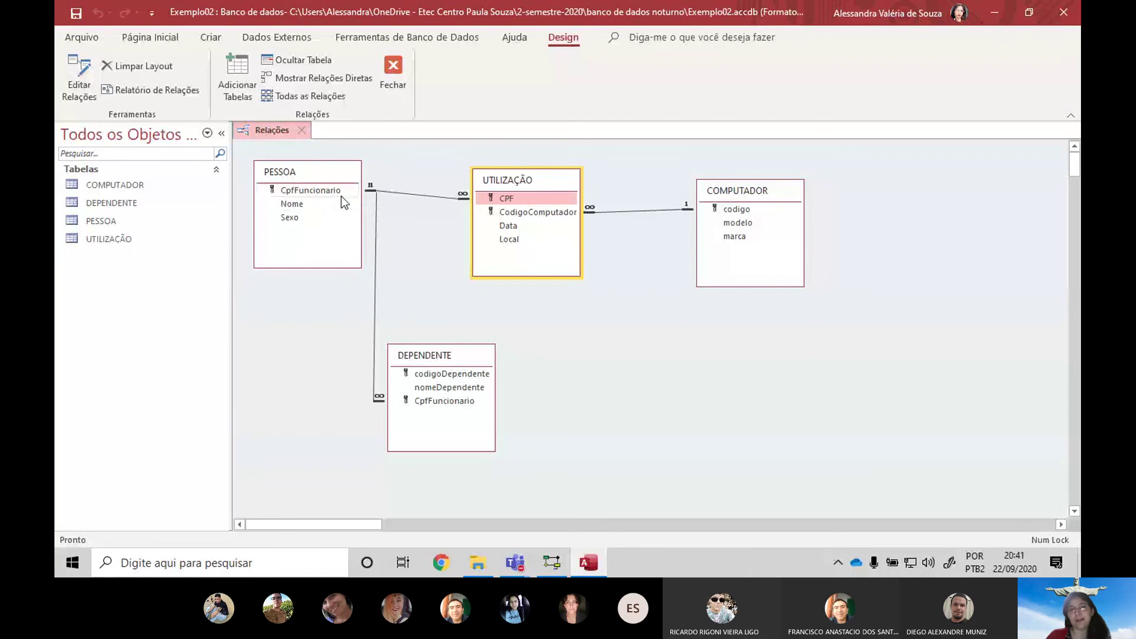
left_click(294, 190)
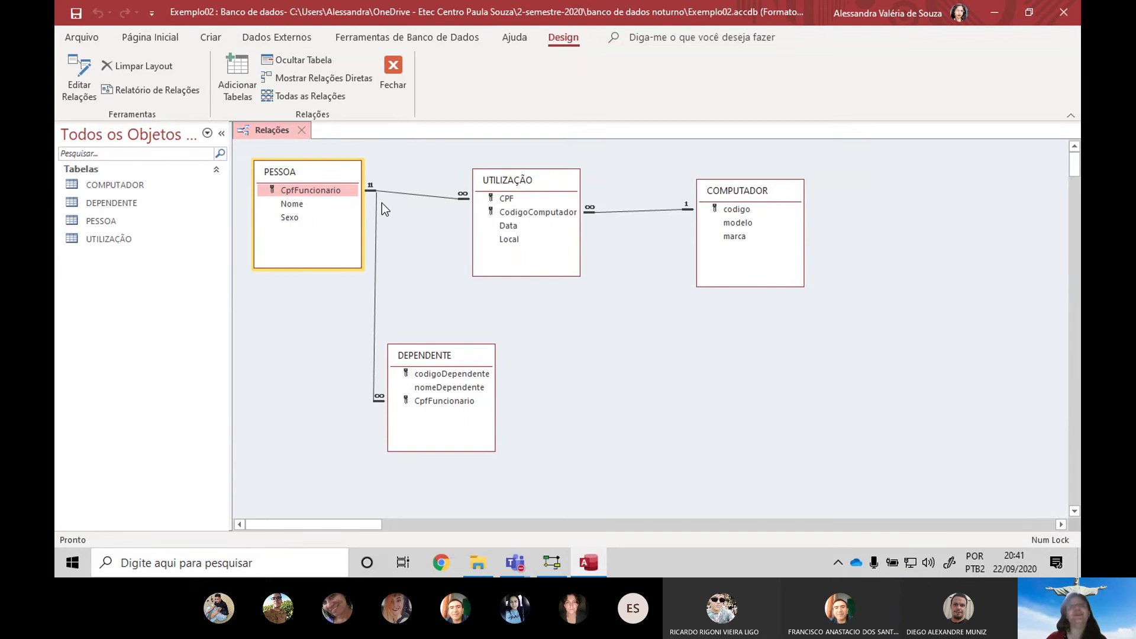
key("alt+Tab")
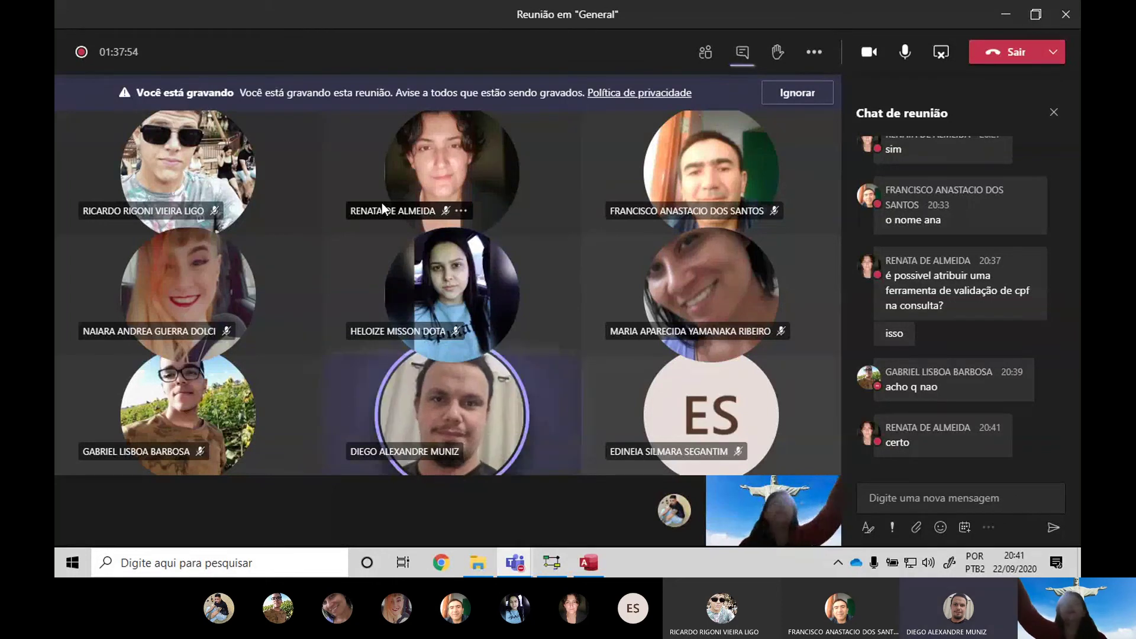
key("alt+Tab")
key("alt+Tab")
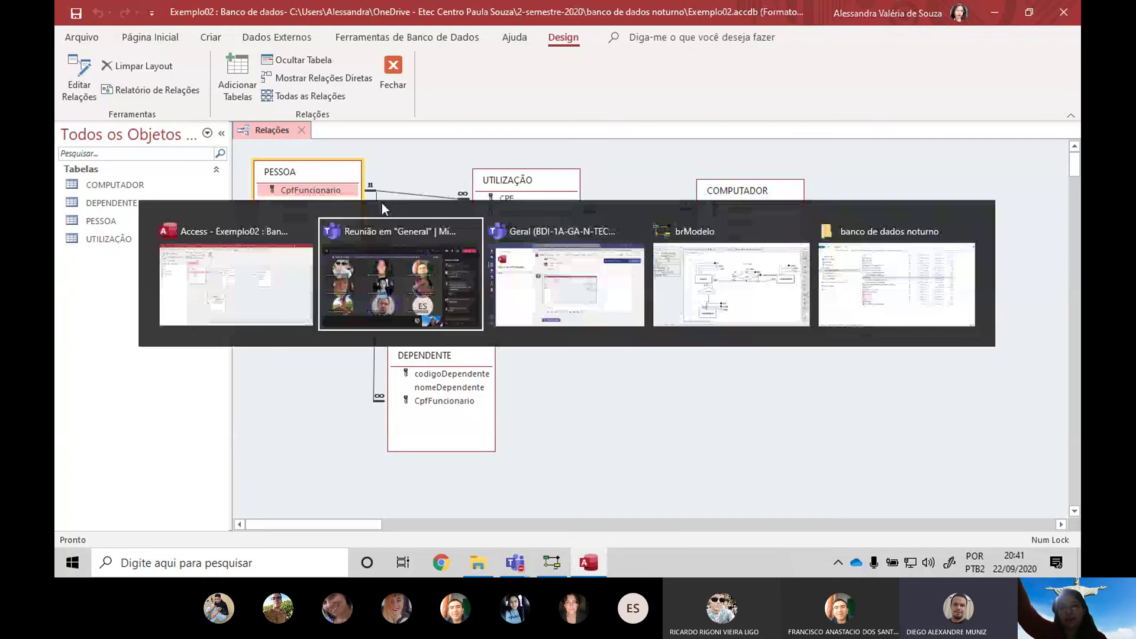
key("alt+Tab")
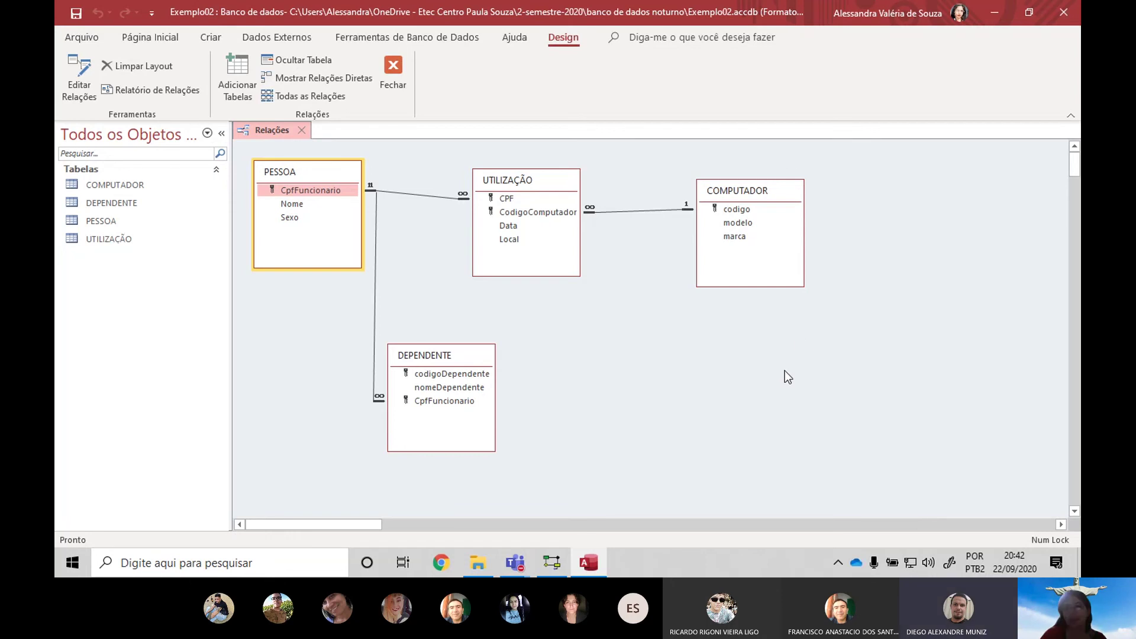
key("alt+Tab")
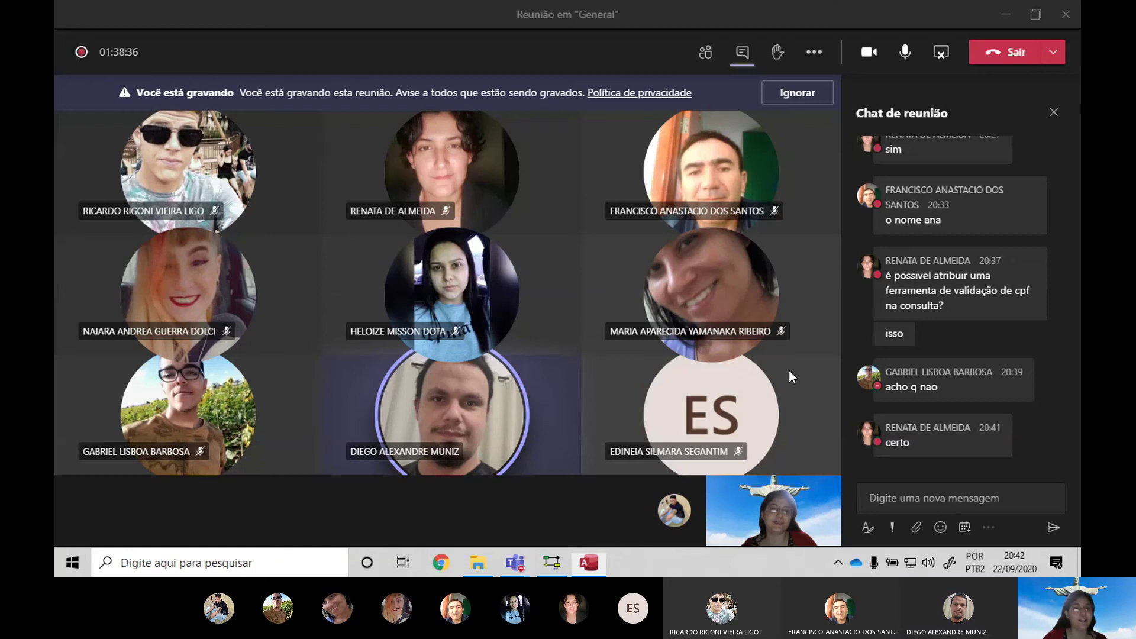
key("alt+Tab")
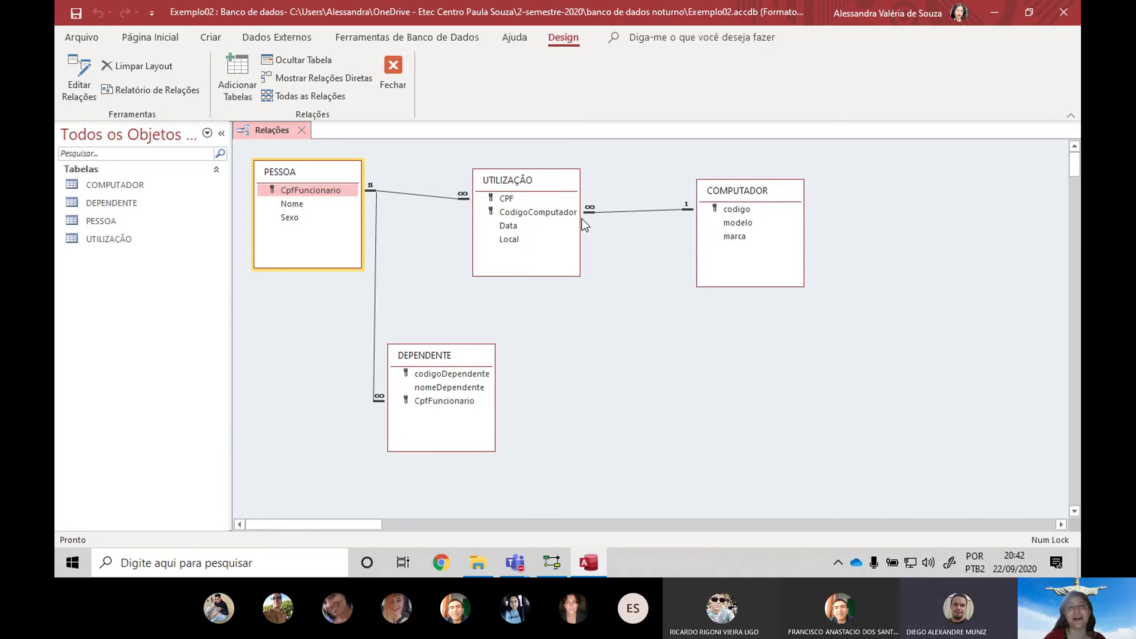
key("alt+Tab")
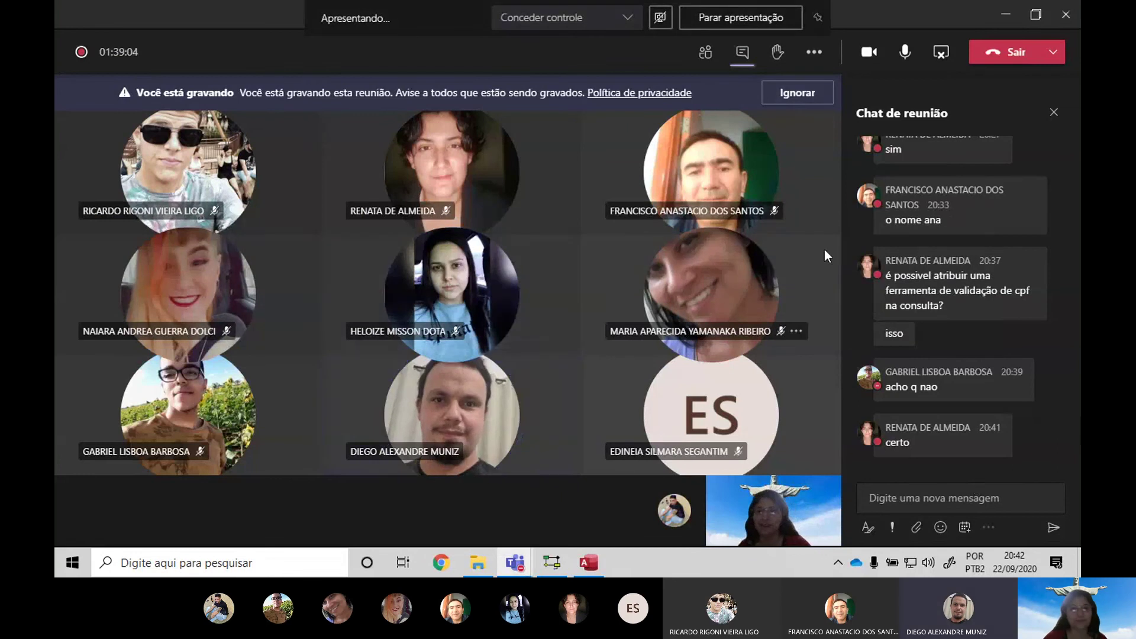
key("alt+Tab")
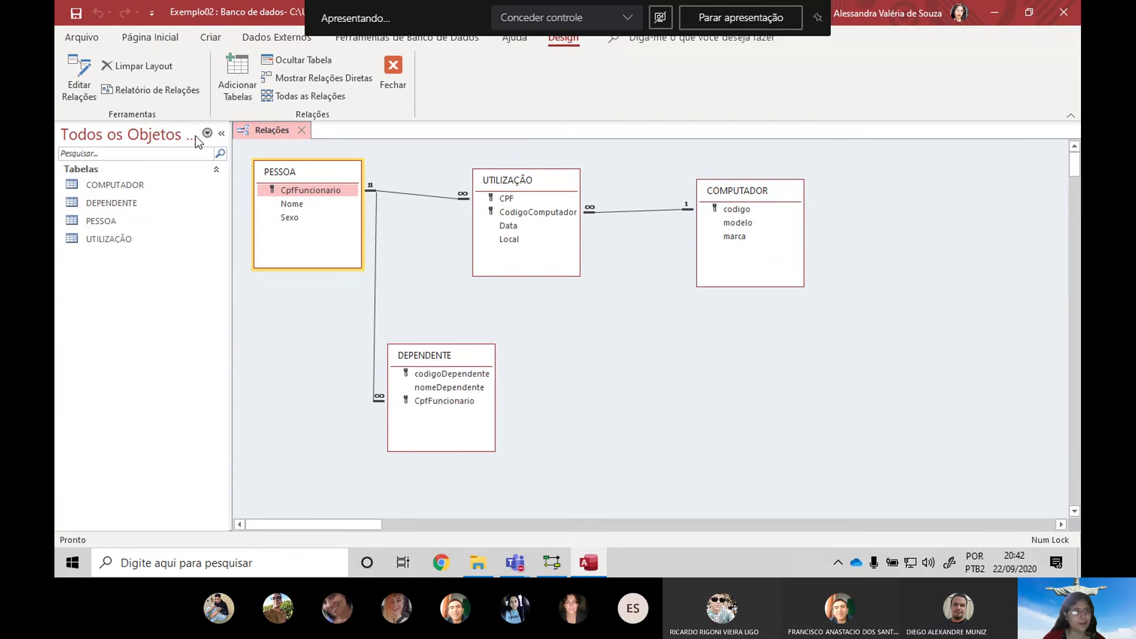
Open COMPUTADOR, DEPENDENTE and PESSOA, and paste the second person's CPF into a new dependent row
double_click(145, 185)
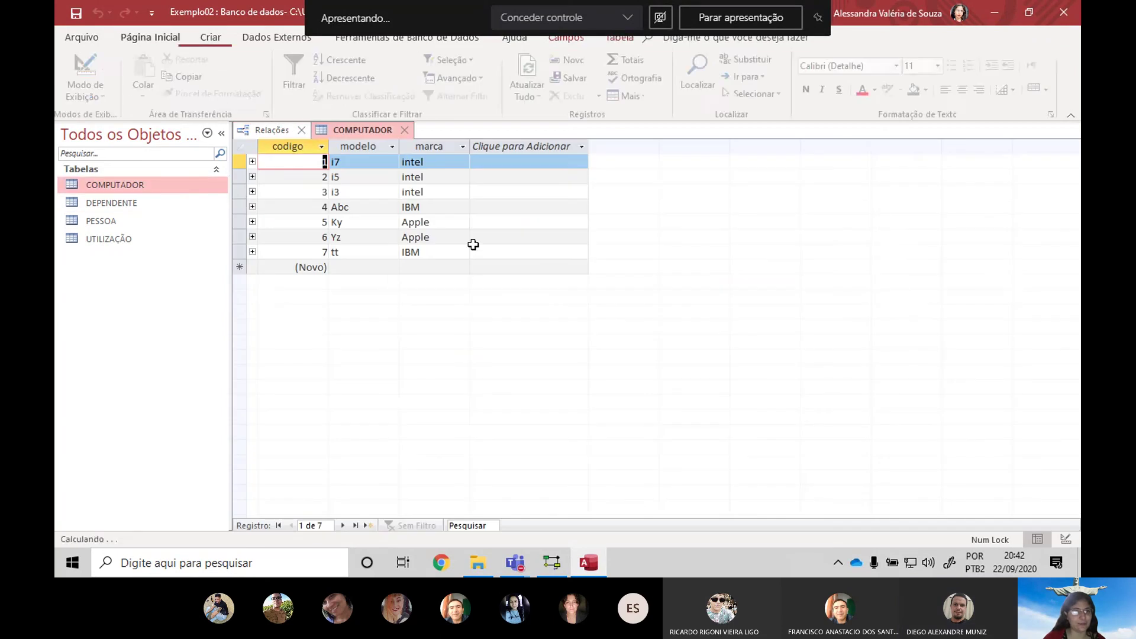
double_click(109, 202)
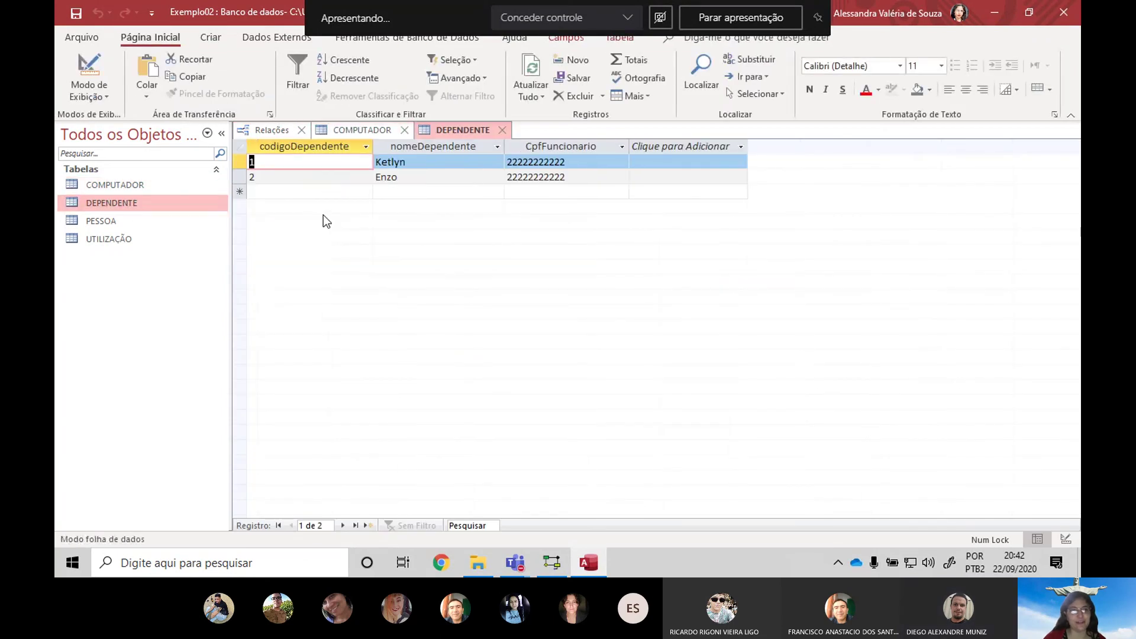
key("Tab")
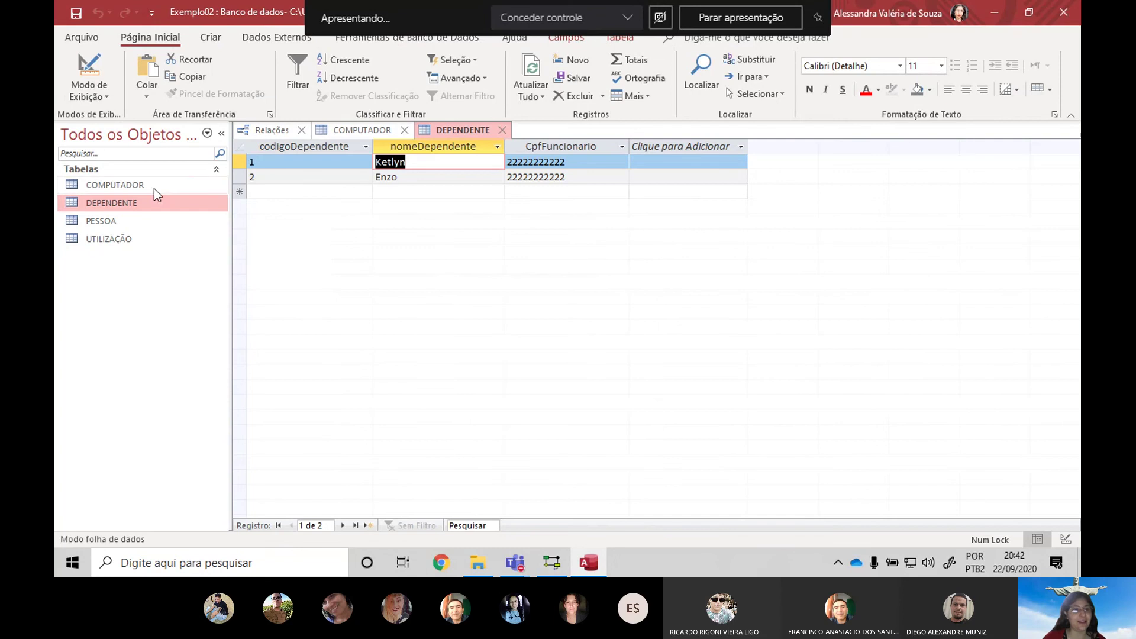
double_click(119, 221)
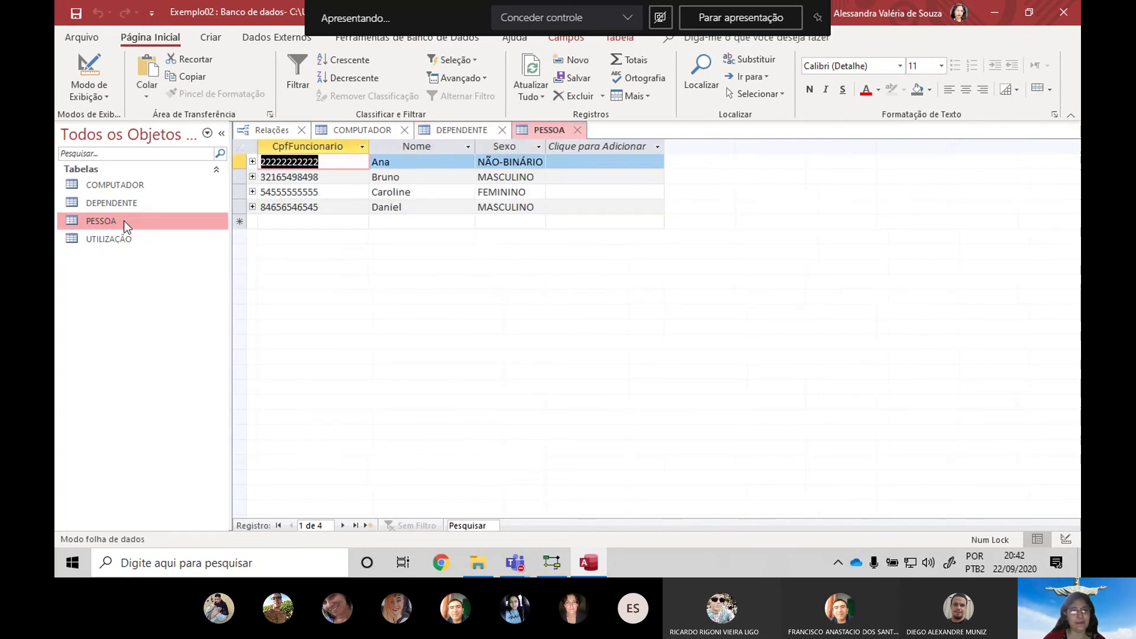
double_click(332, 176)
key("ctrl+c")
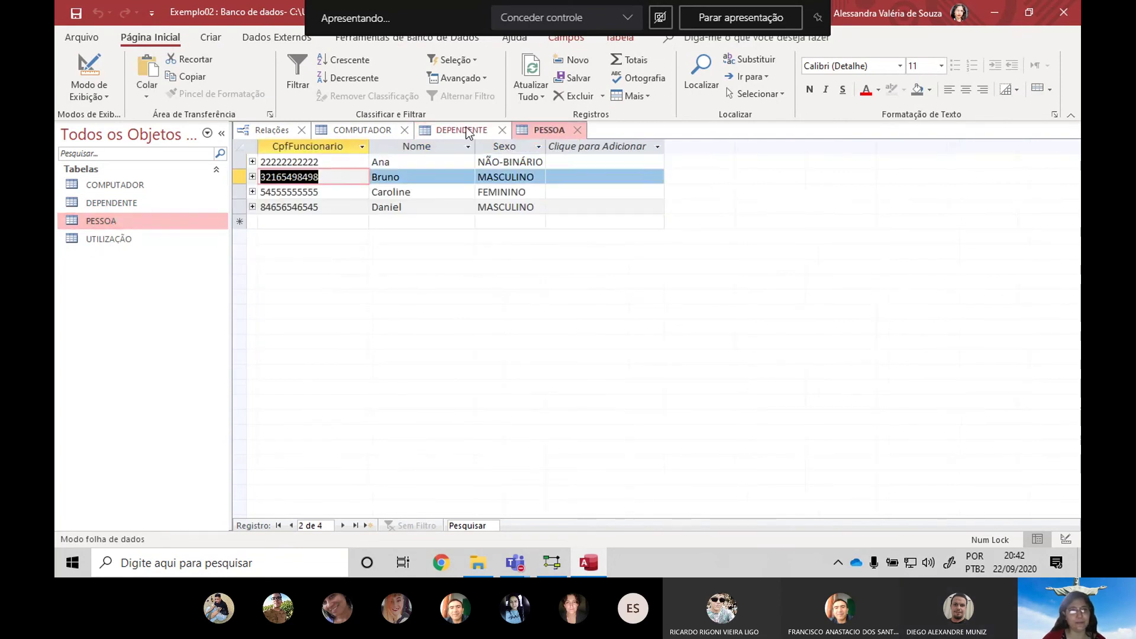
left_click(466, 130)
left_click(324, 191)
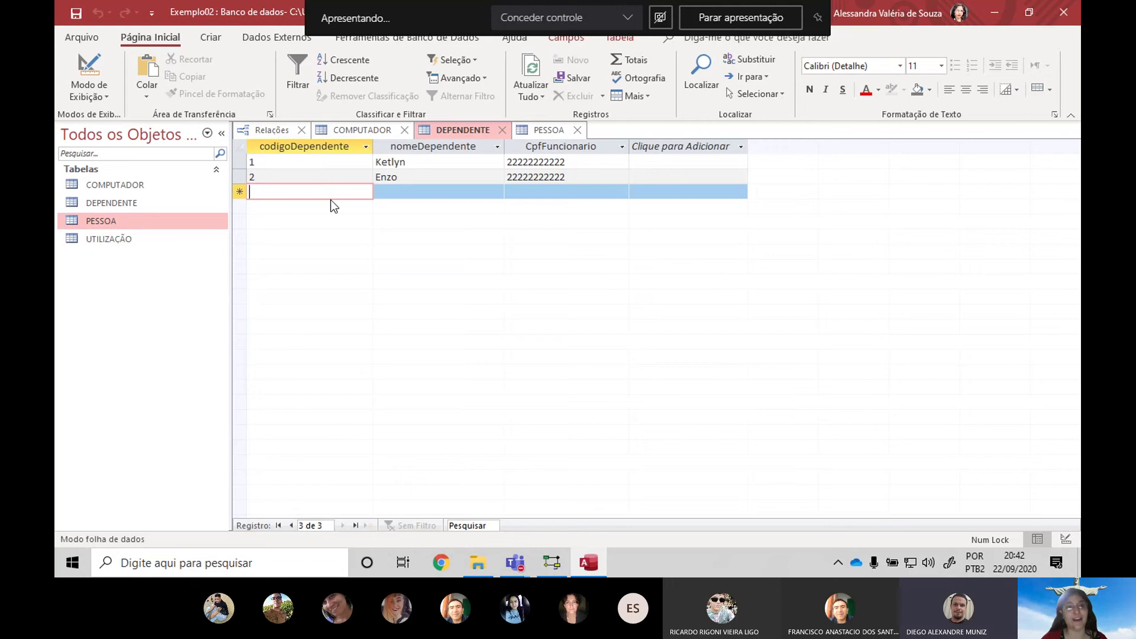
left_click(514, 191)
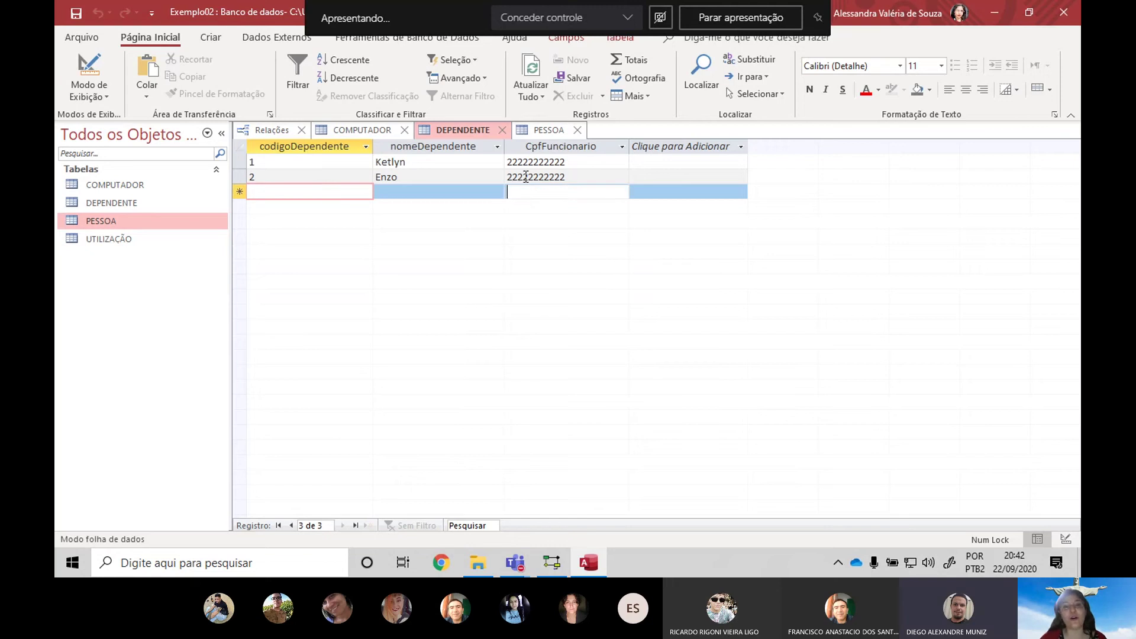
key("ctrl+v")
Dismiss the missing-code warning and save the dependent with code 1 and a name
left_click(416, 188)
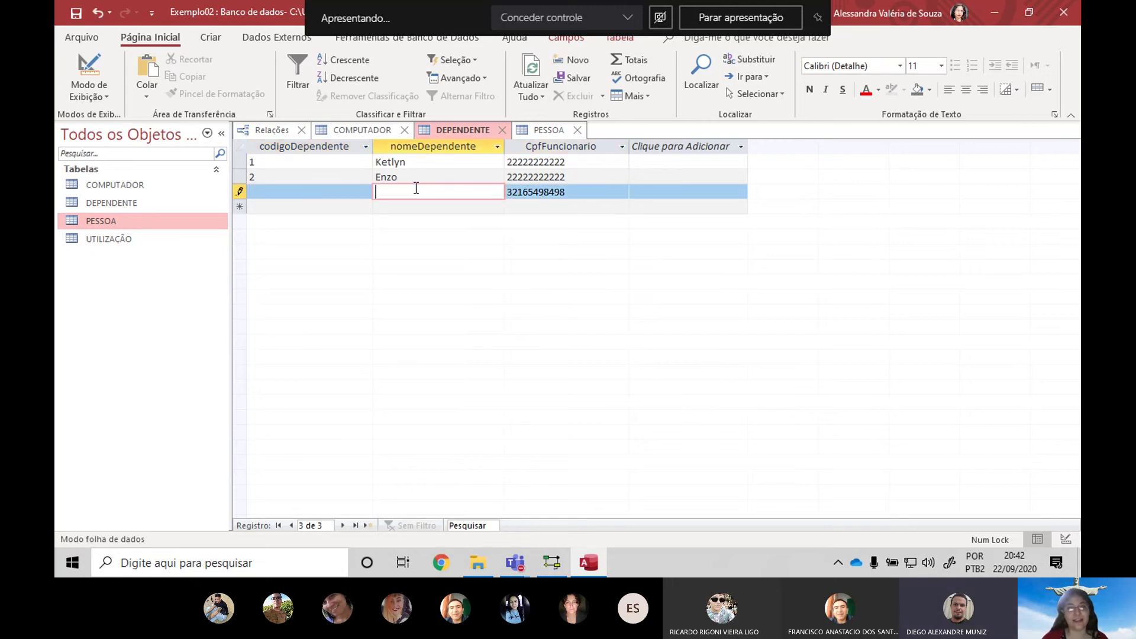
key("ctrl+s")
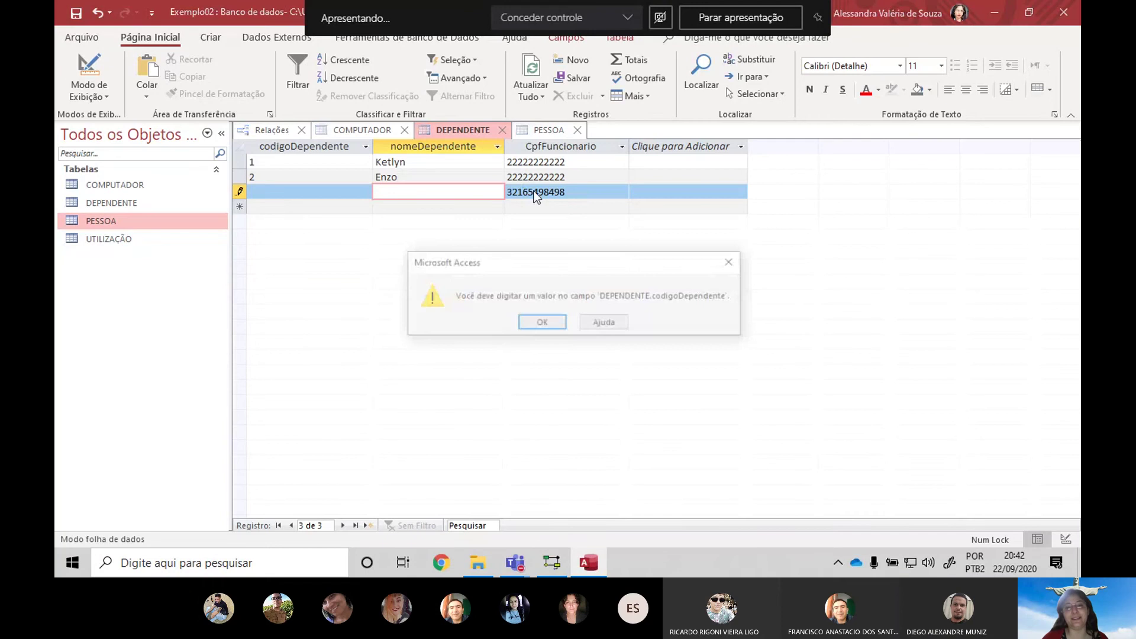
left_click(540, 322)
left_click(324, 190)
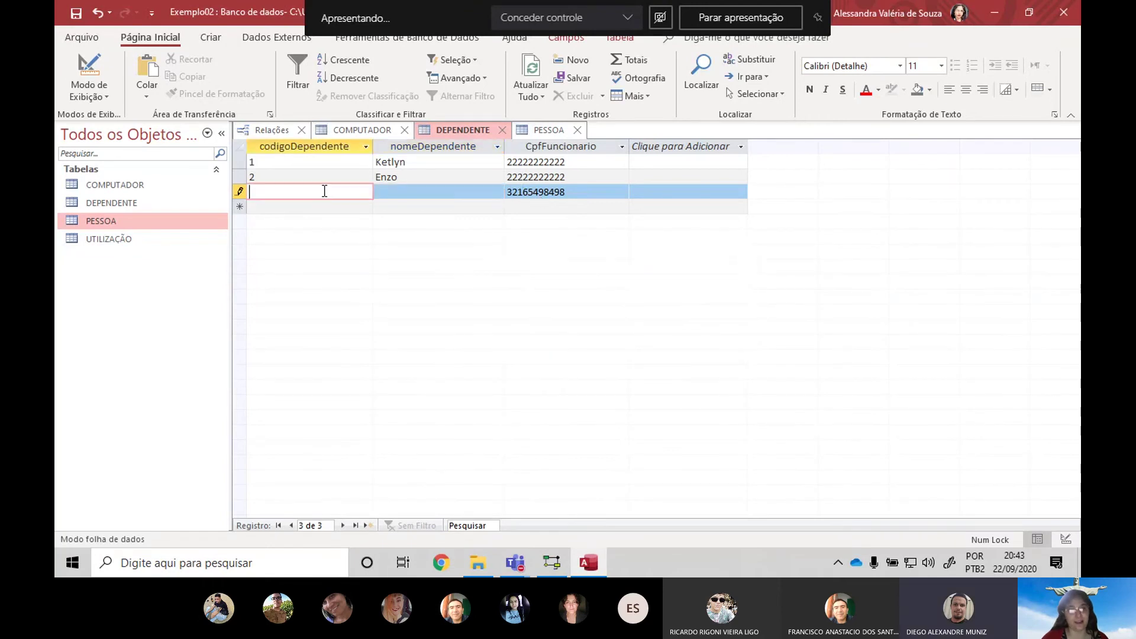
type("1")
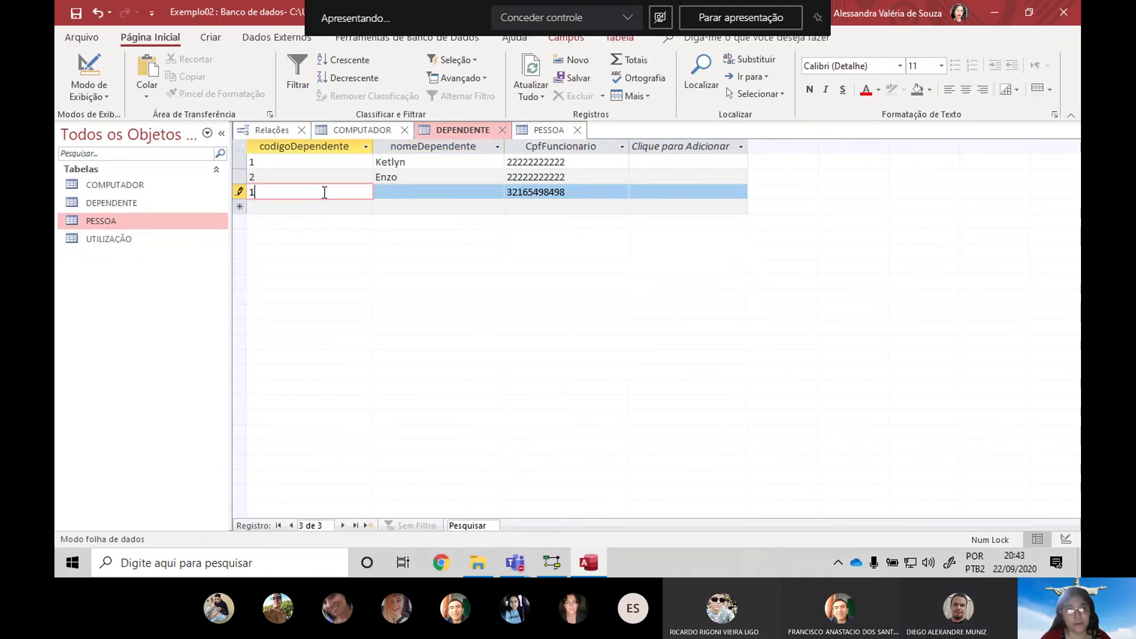
key("Tab")
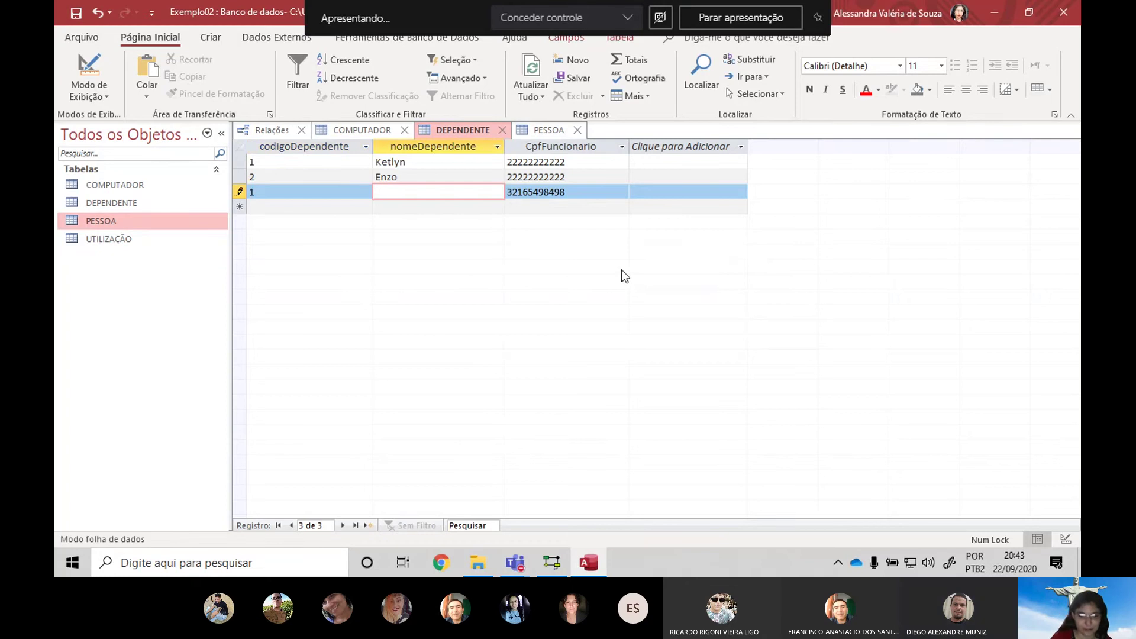
type("Luciano")
key("Tab")
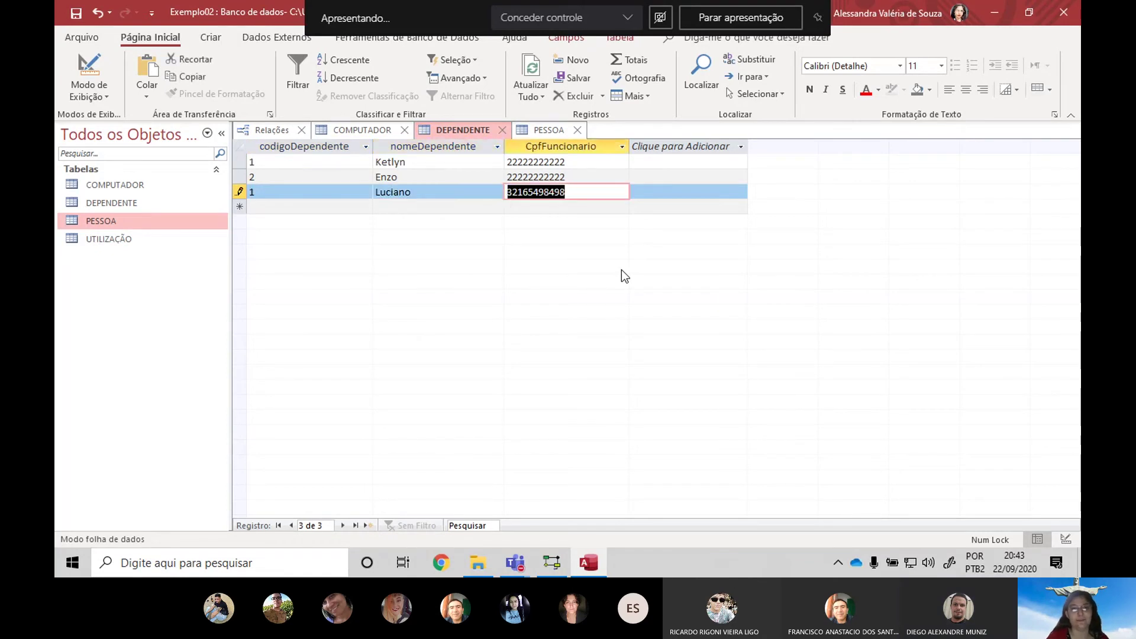
key("Tab")
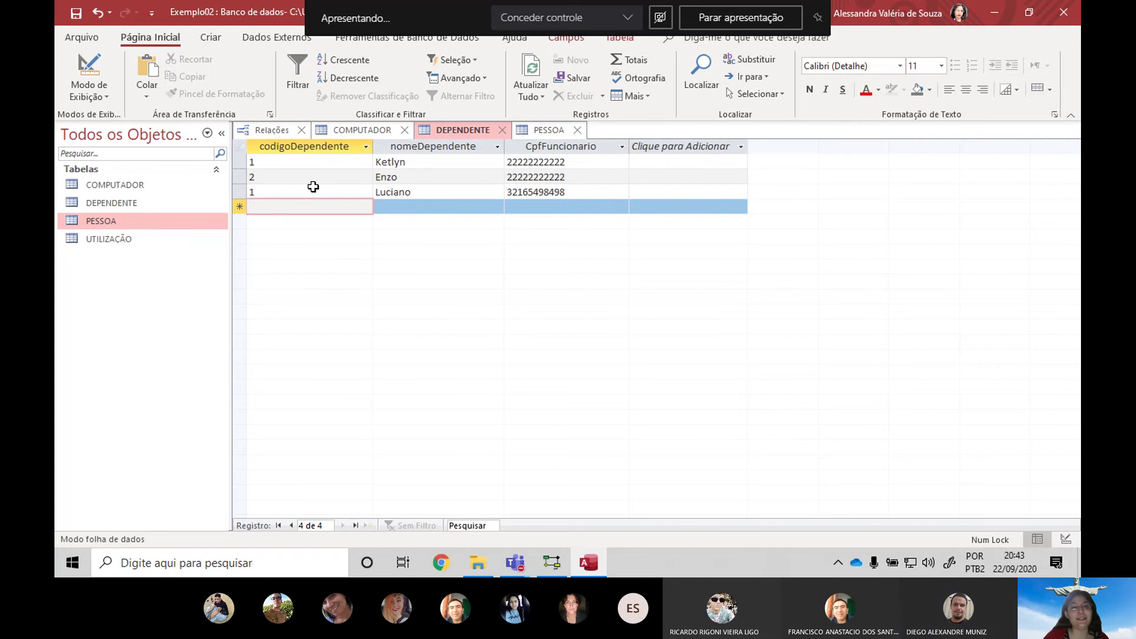
left_click(298, 189)
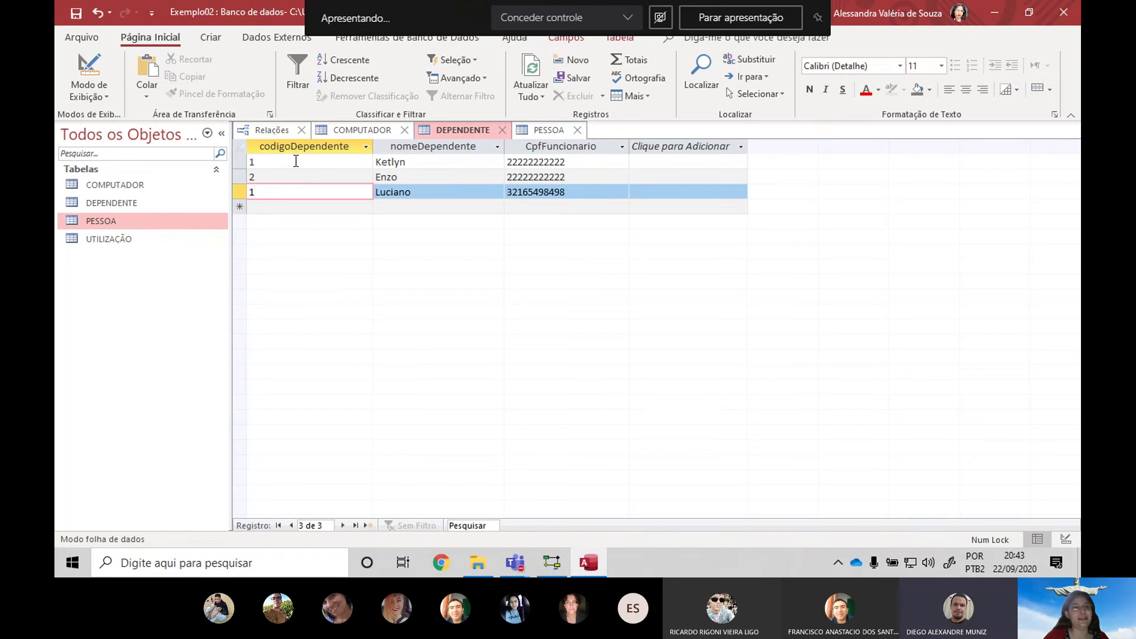
left_click(545, 145)
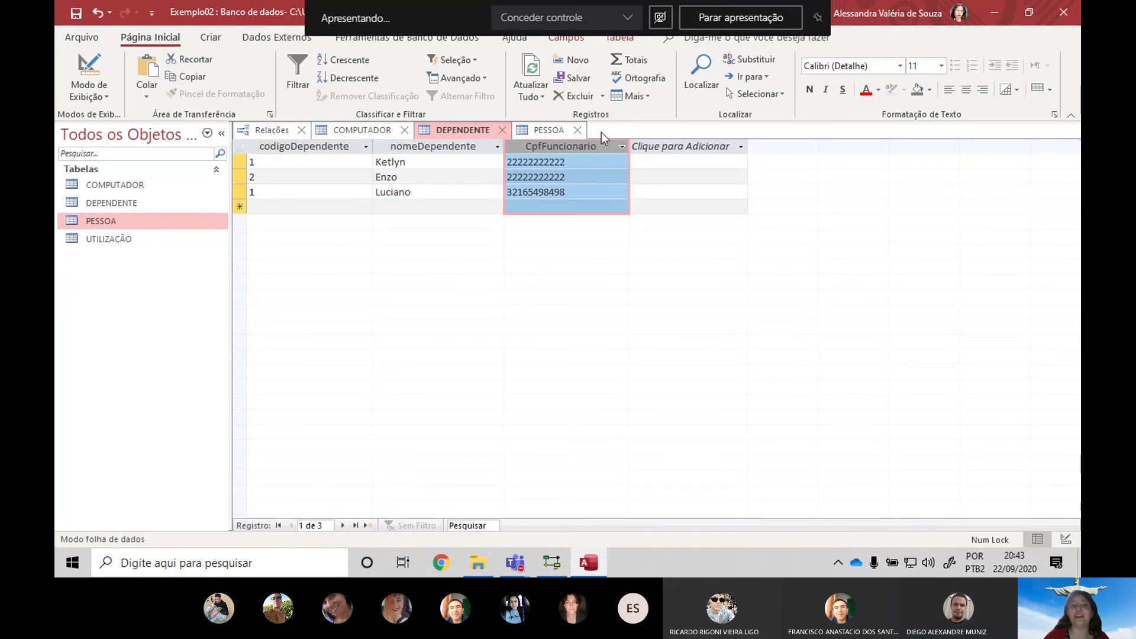
left_click(298, 143)
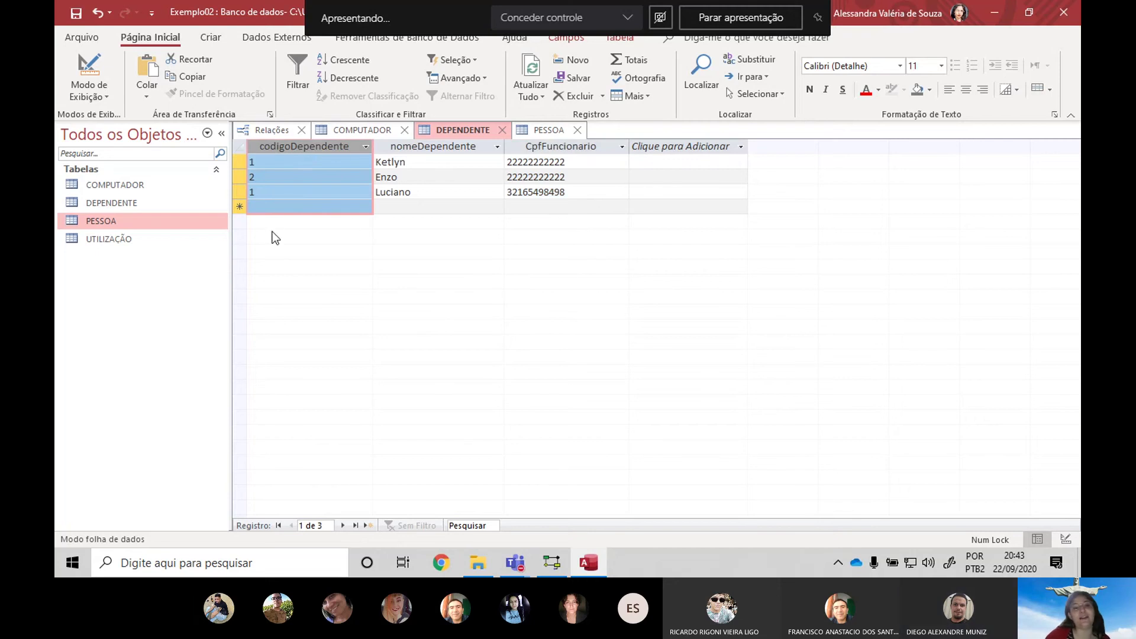
left_click(565, 146)
left_click(298, 143)
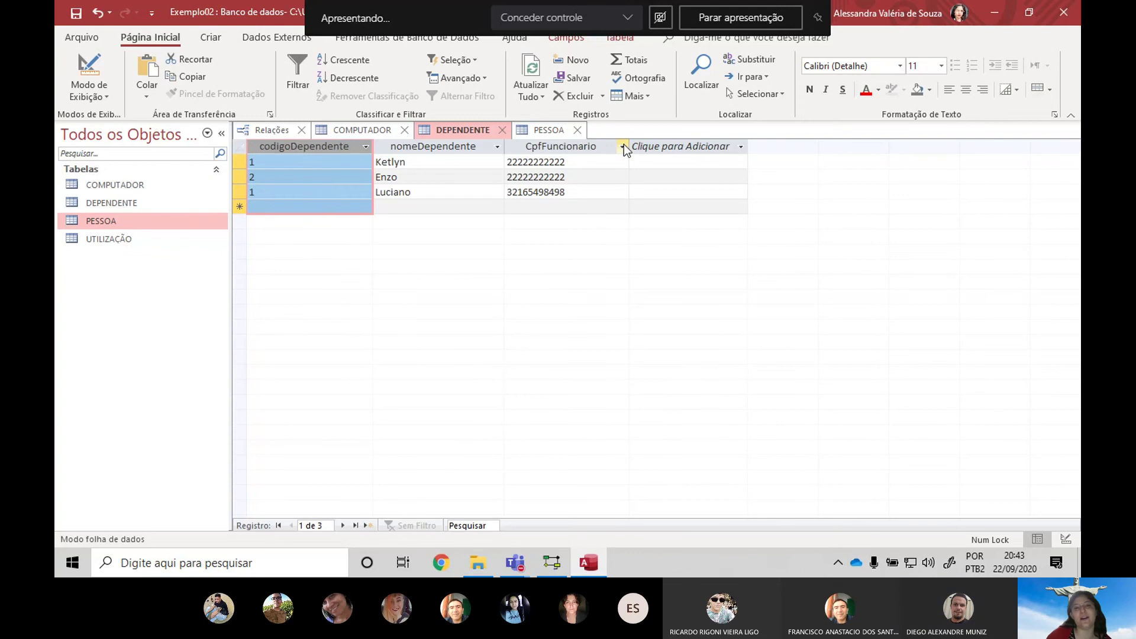
left_click(570, 145)
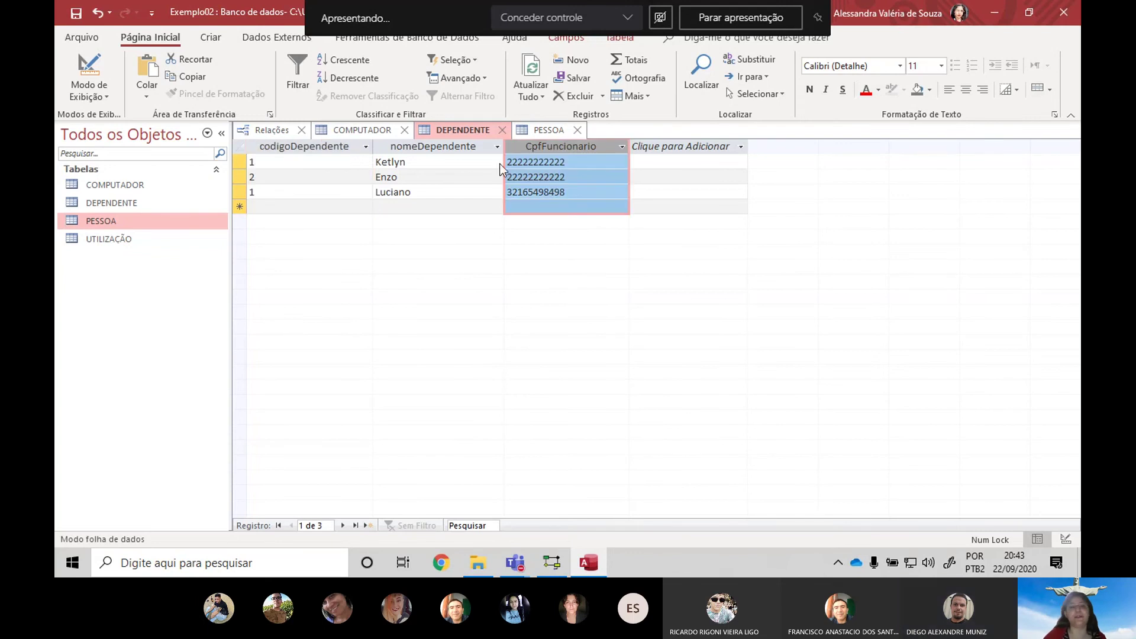
left_click(341, 145)
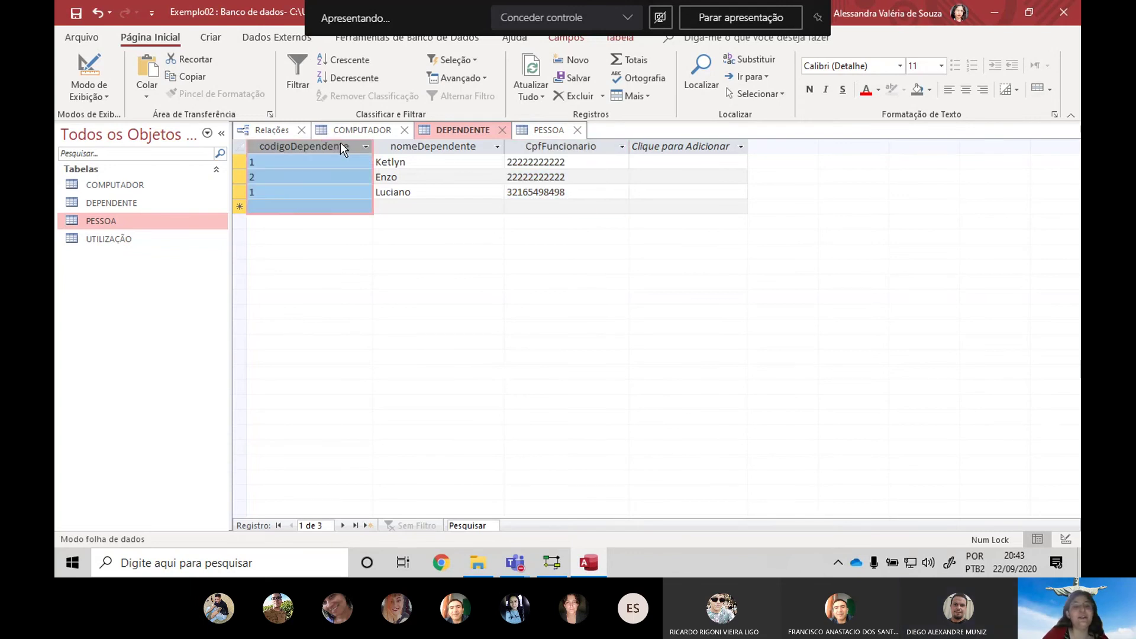
left_click(332, 176)
left_click(315, 163)
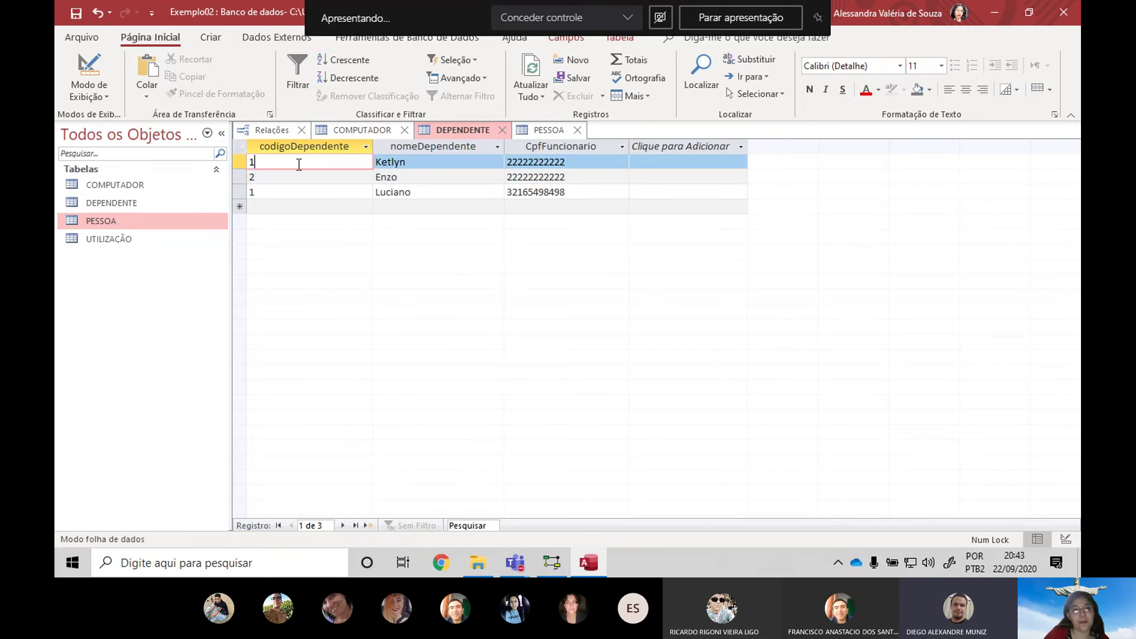
left_click(286, 146)
left_click(264, 191)
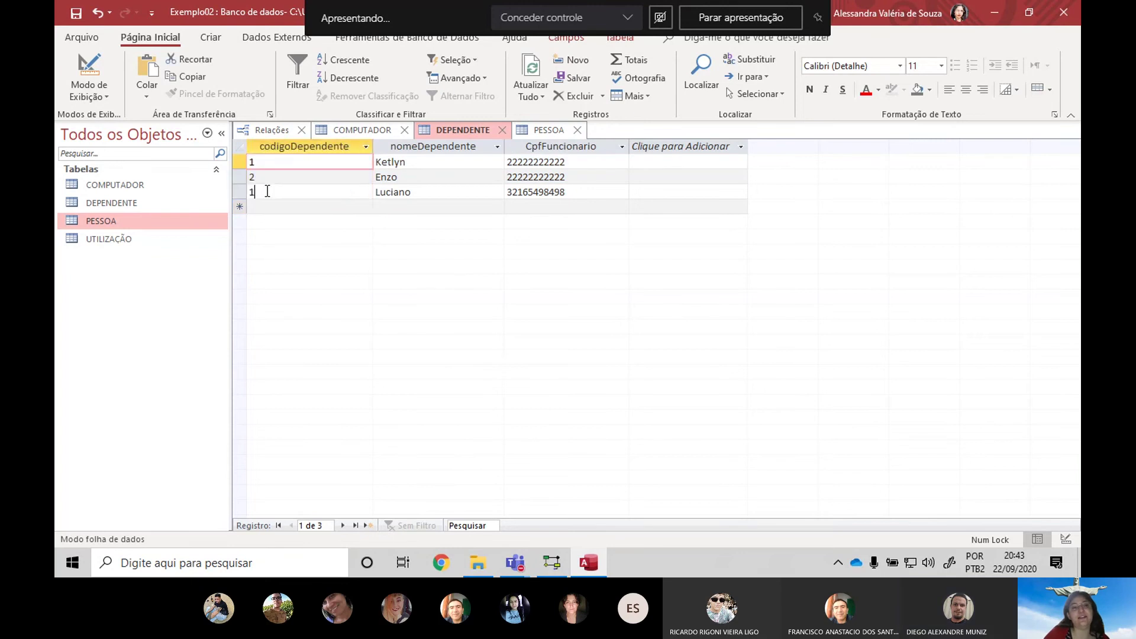
key("Tab")
key("Tab")
key("Tab")
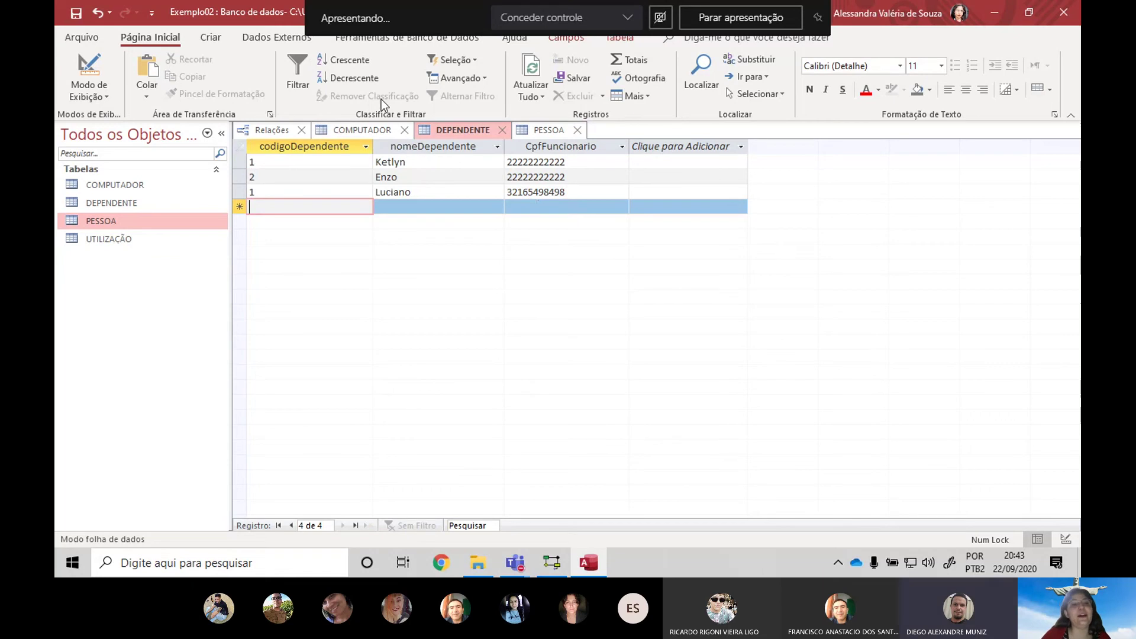
left_click(551, 188)
key("ctrl+c")
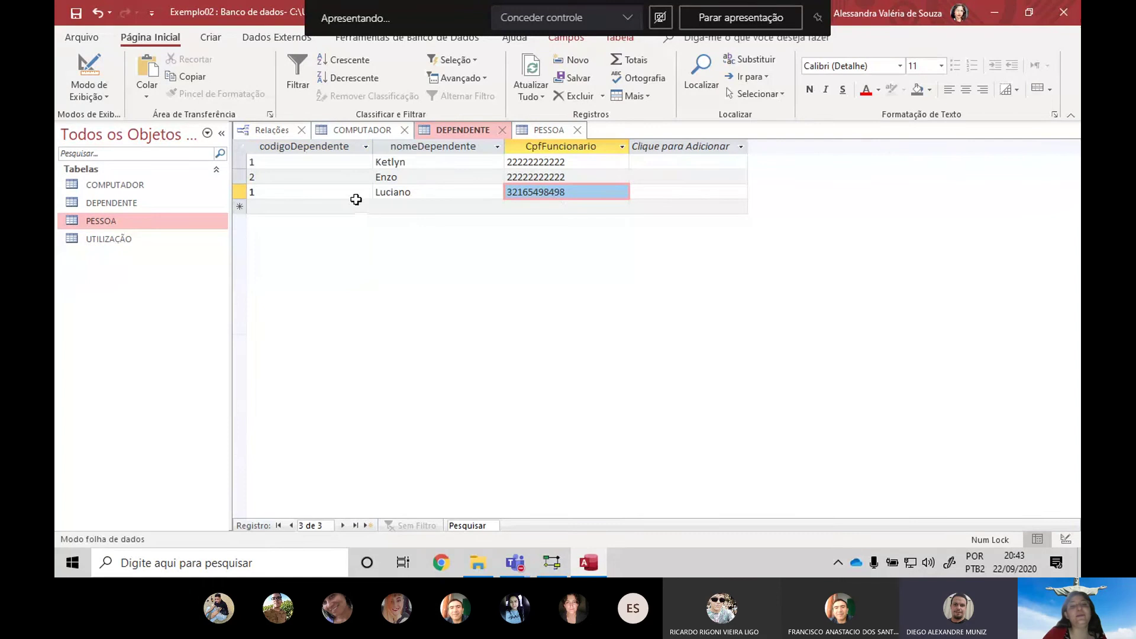
left_click(439, 164)
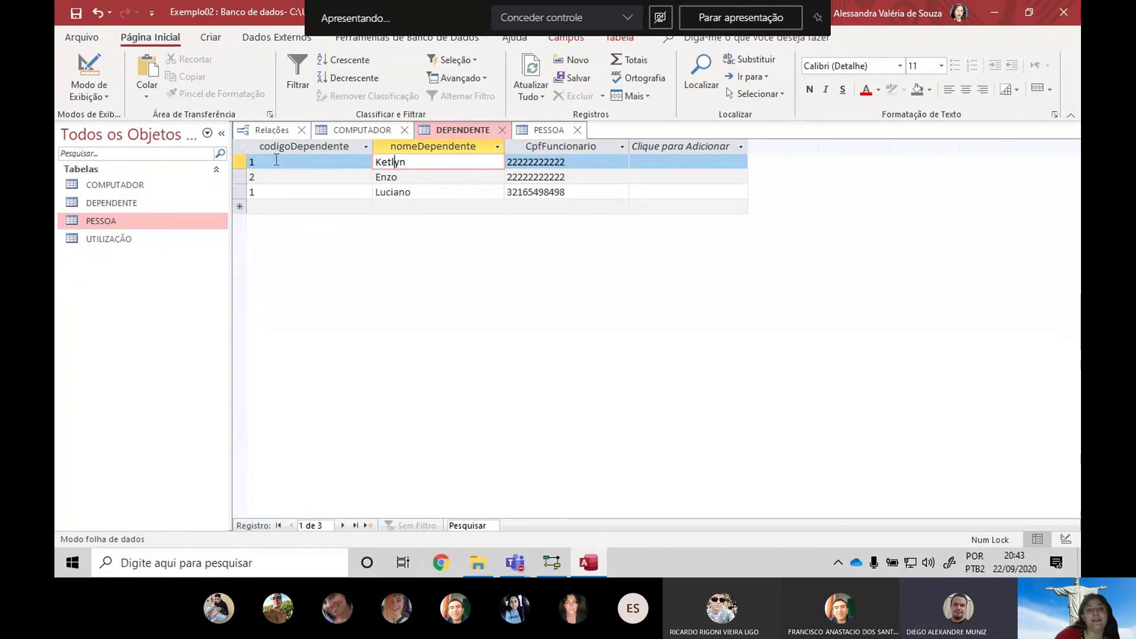
left_click(534, 162)
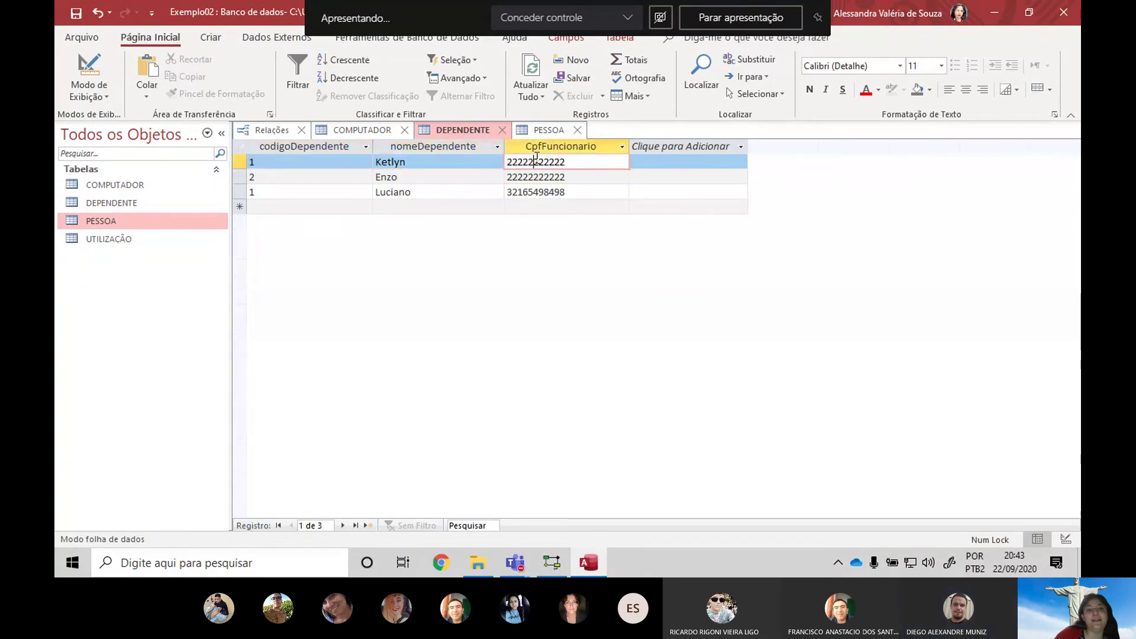
left_click(314, 176)
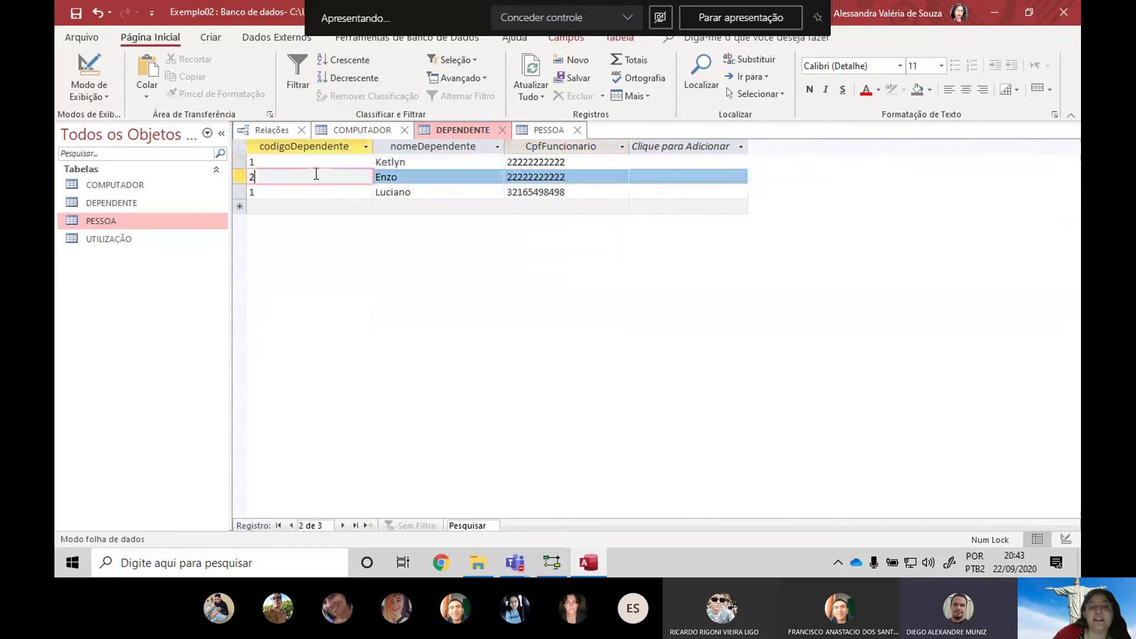
left_click(504, 176)
left_click(398, 192)
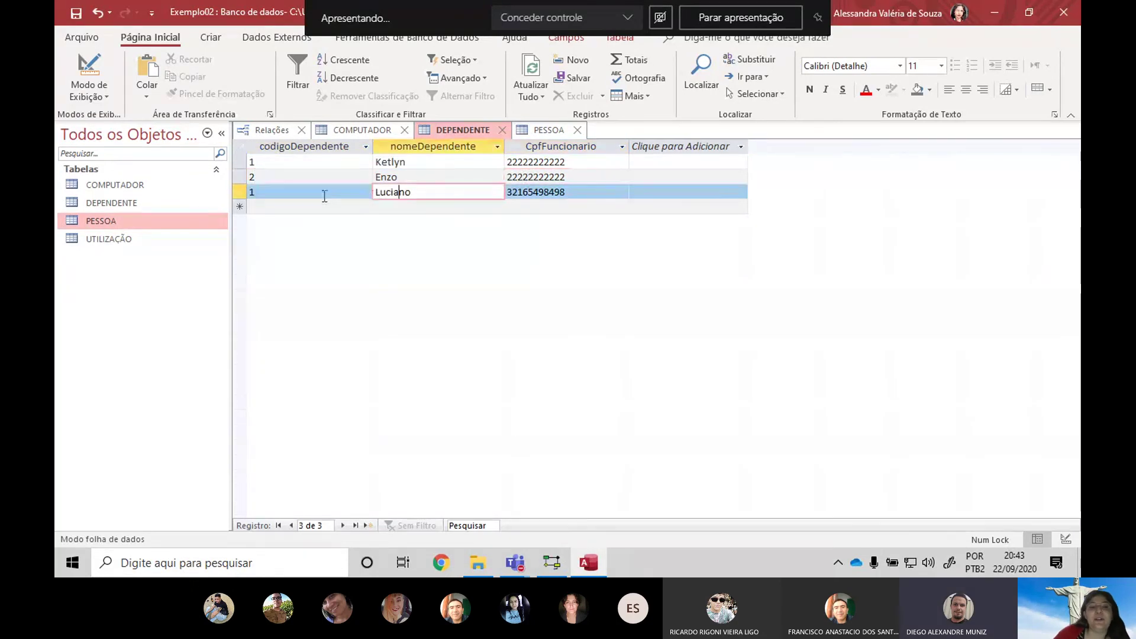
left_click(324, 194)
left_click(536, 193)
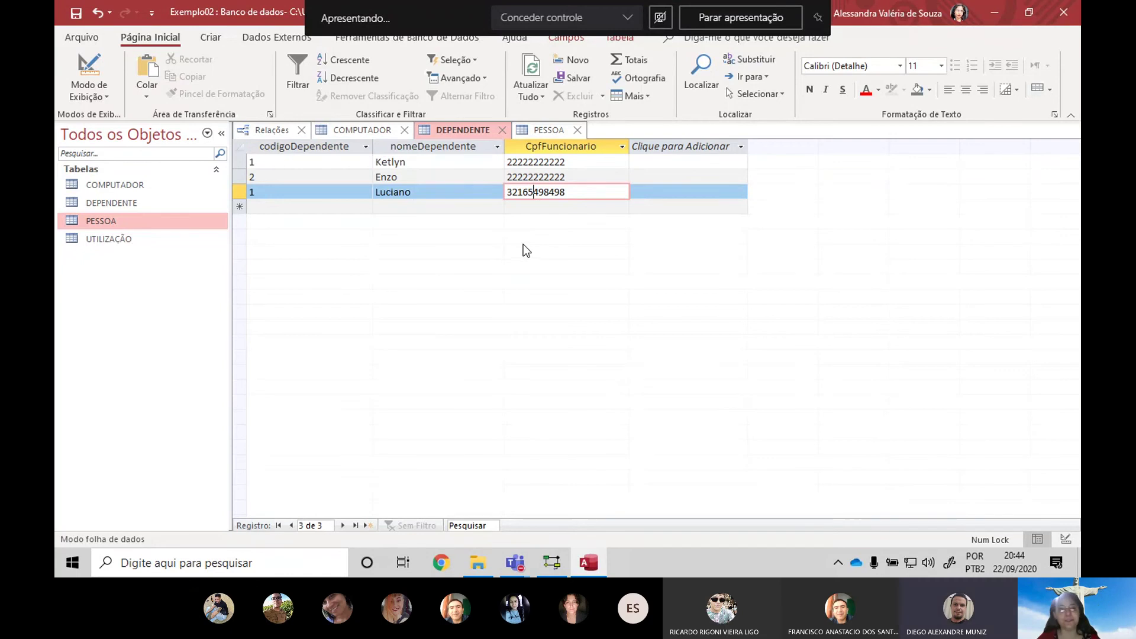
key("Tab")
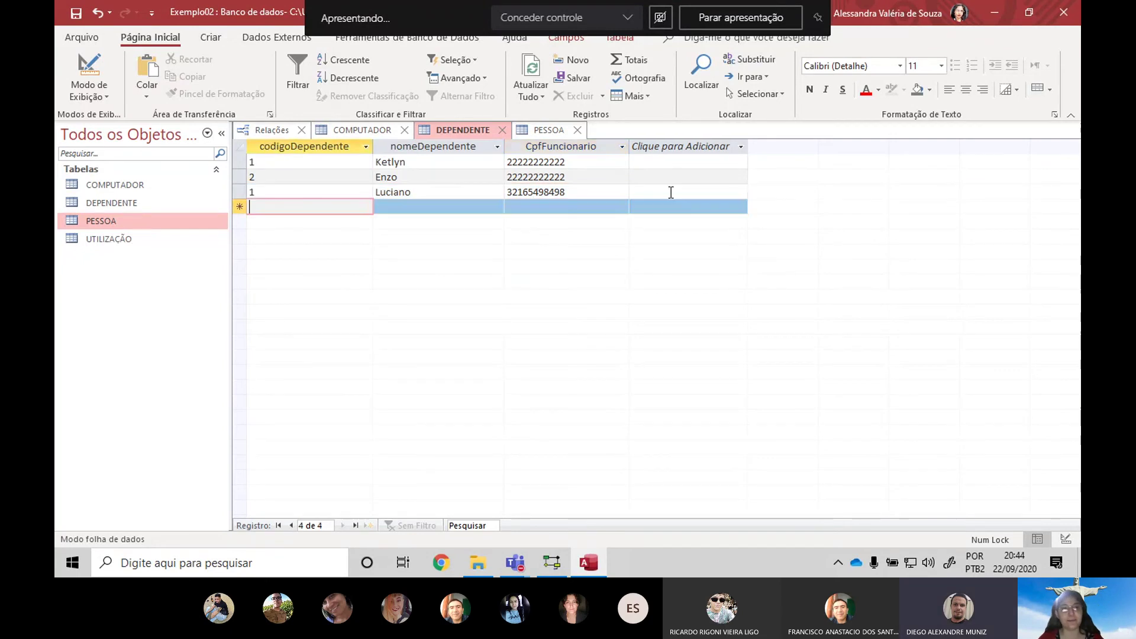
Save dependent code 2 with a name and the same employee CPF, then switch to Teams
type("2")
key("Tab")
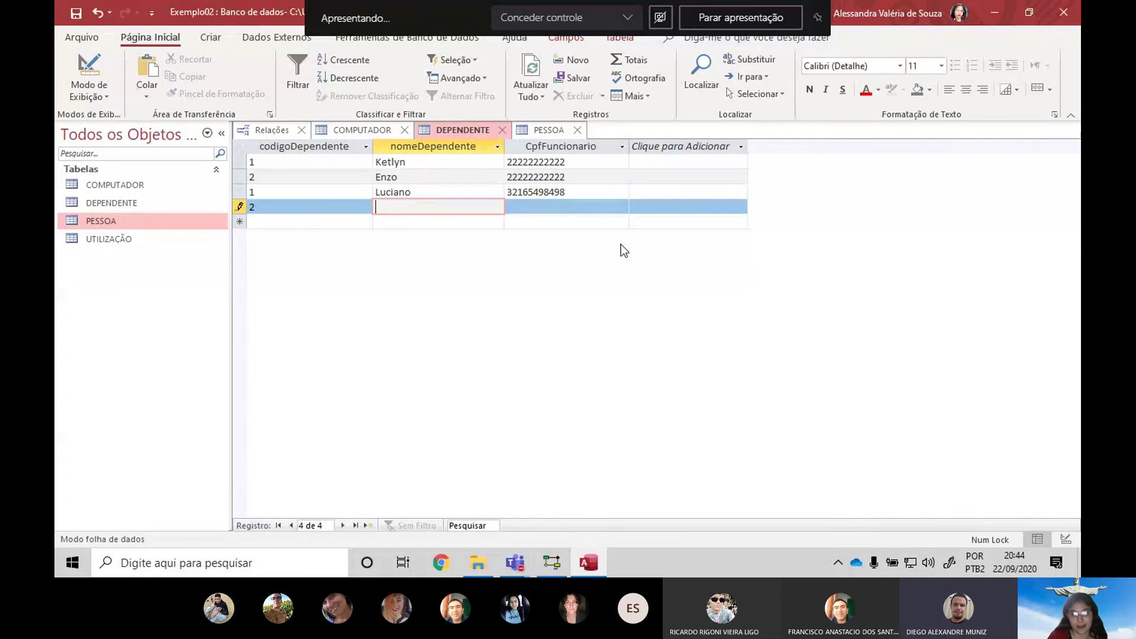
type("Lucas")
key("Tab")
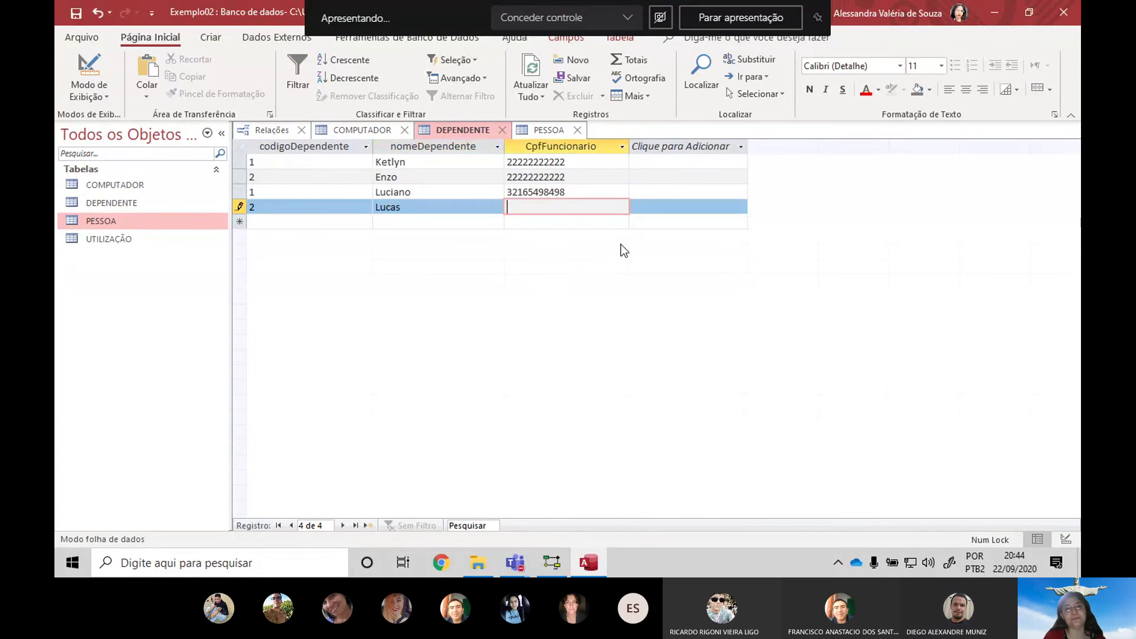
key("ctrl+v")
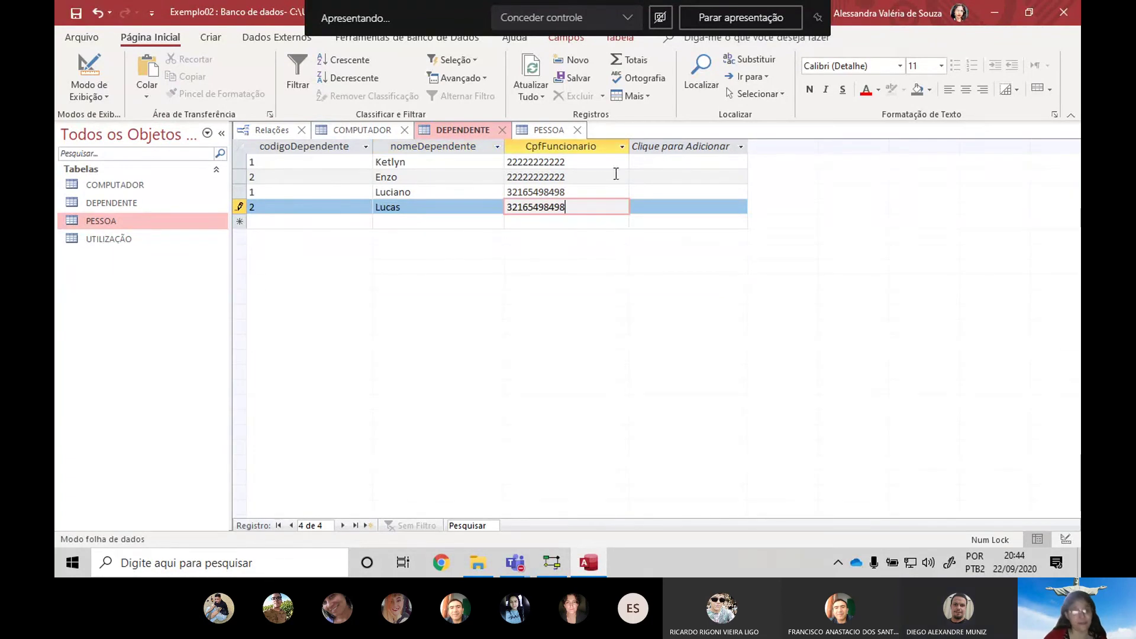
key("Tab")
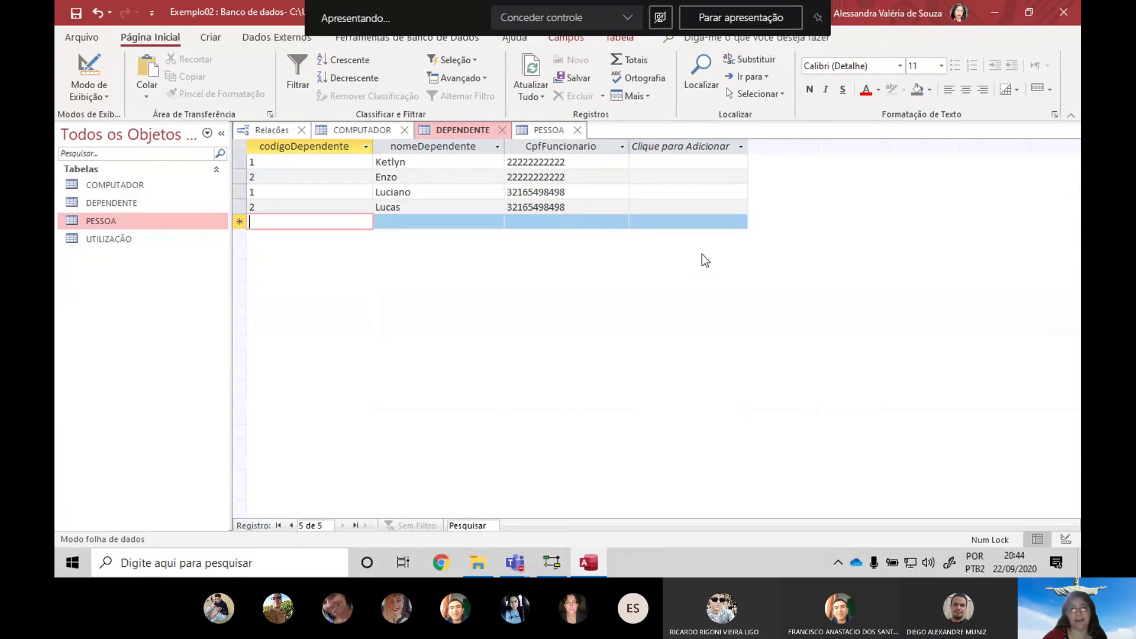
key("alt+Tab")
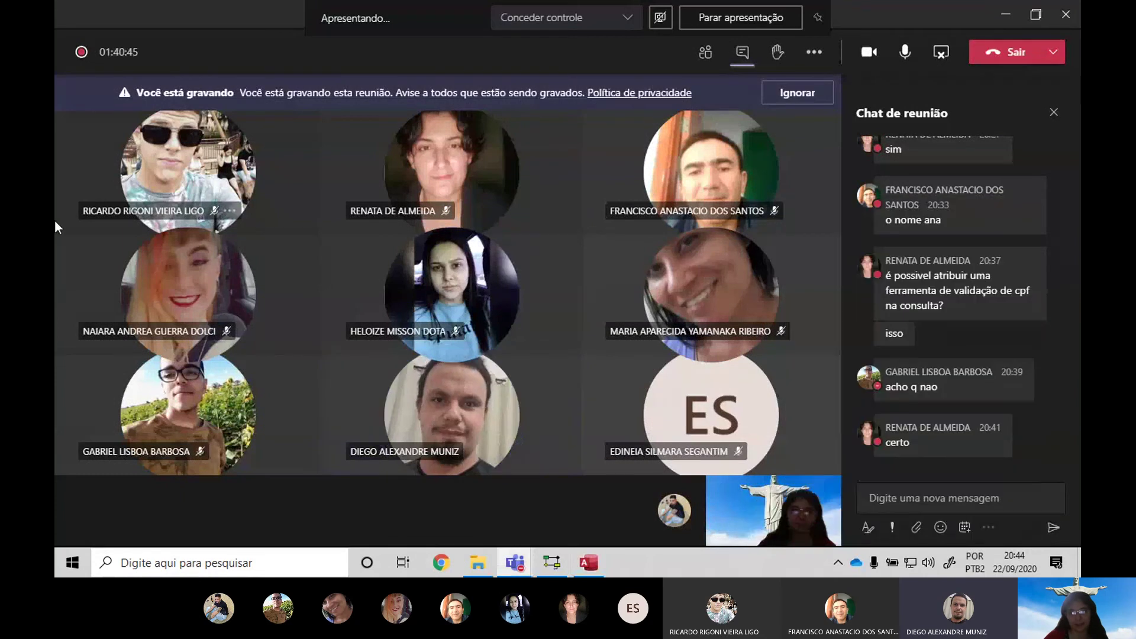
Return to Access, flip from PESSOA back to DEPENDENTE, and briefly glance at the Teams meeting
key("alt+Tab")
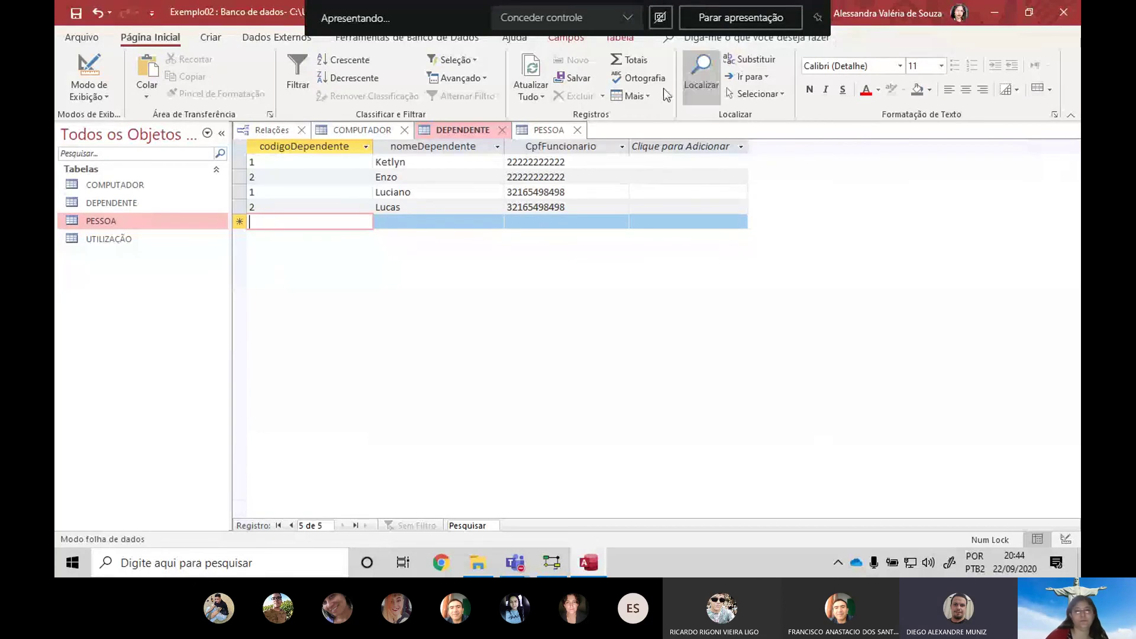
left_click(541, 129)
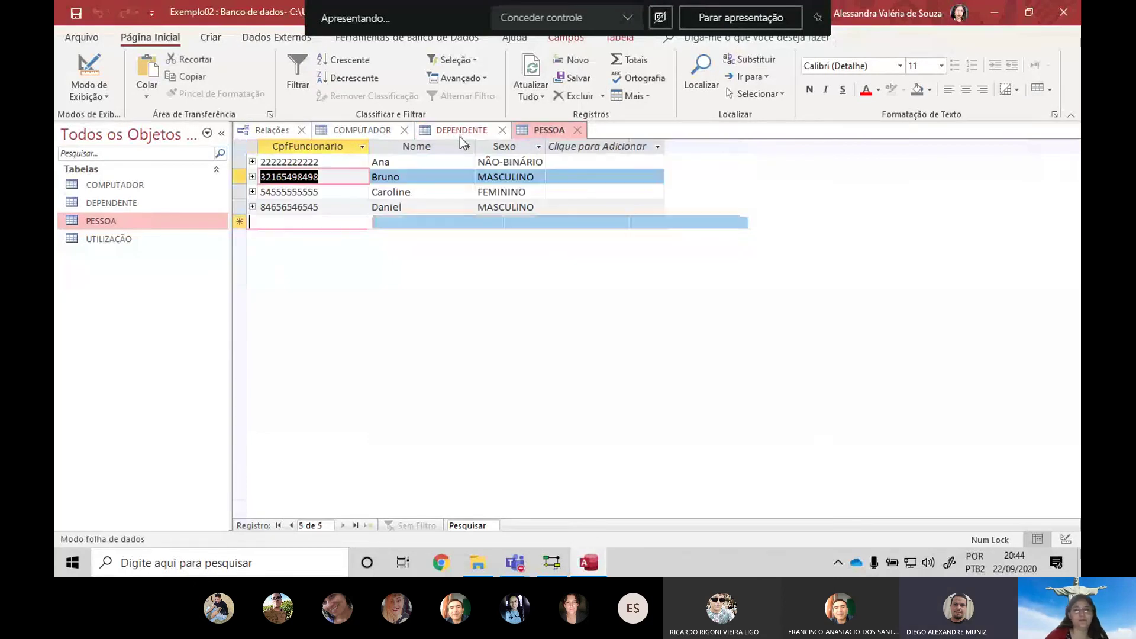
left_click(460, 130)
key("alt+Tab")
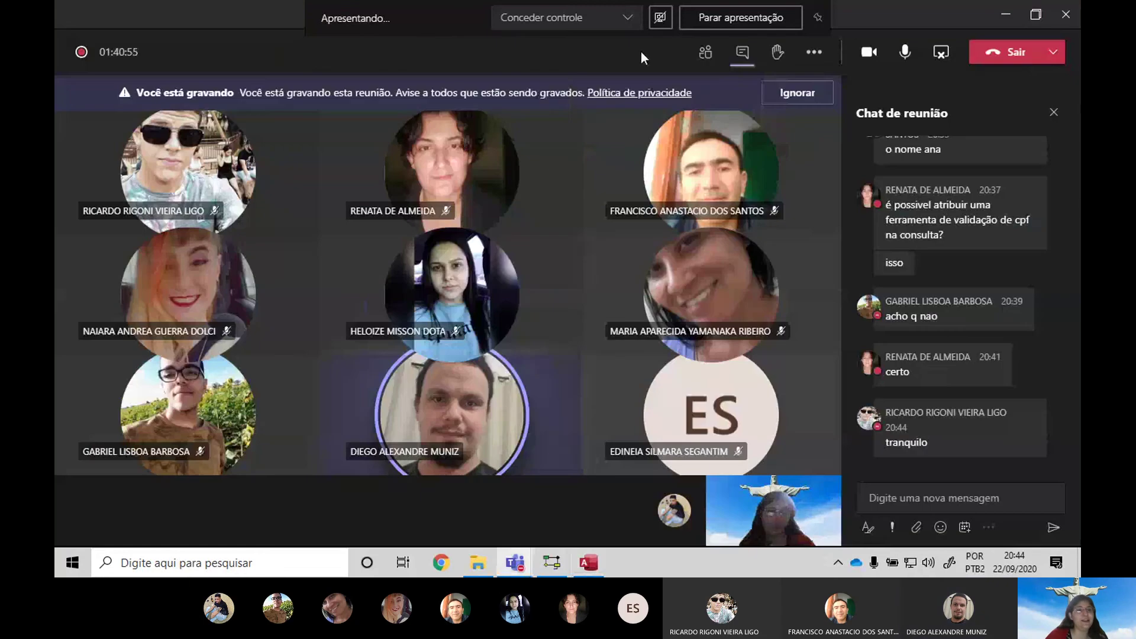
key("alt+Tab")
Open UTILIZAÇÃO and add a record with the copied CPF: computer 1, today's date, Rio Claro
double_click(116, 239)
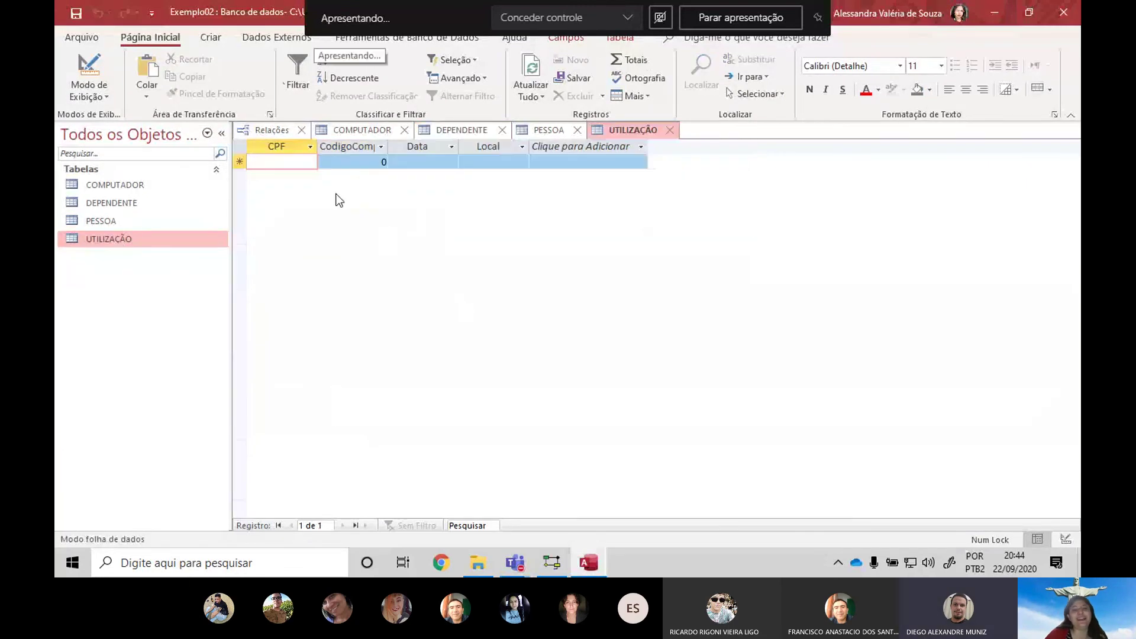
left_click(540, 129)
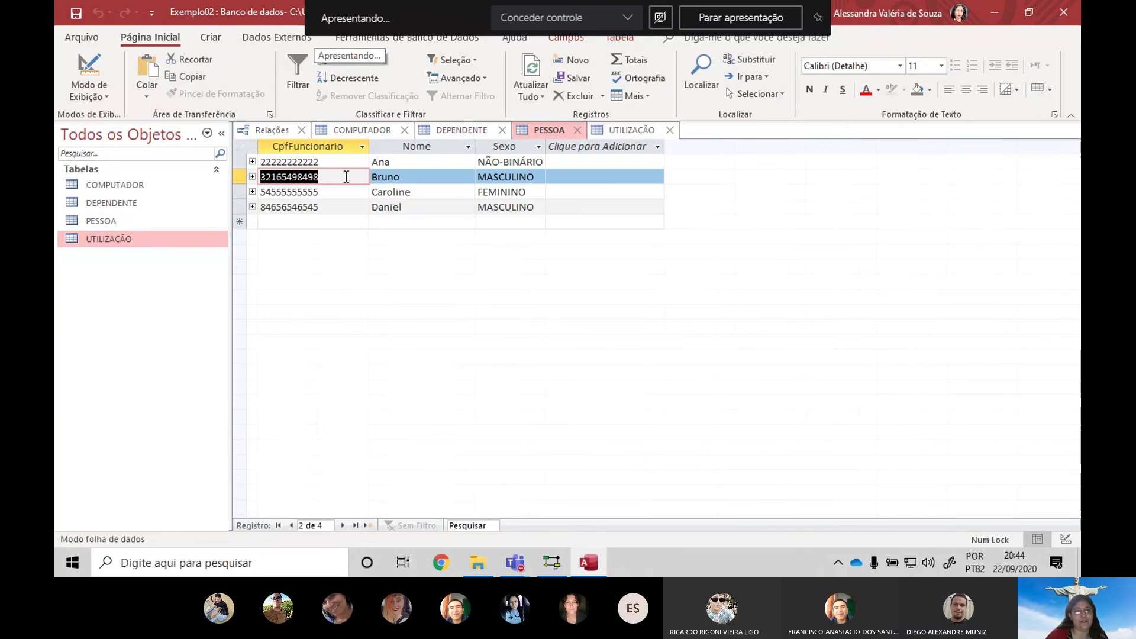
left_click(616, 128)
key("ctrl+v")
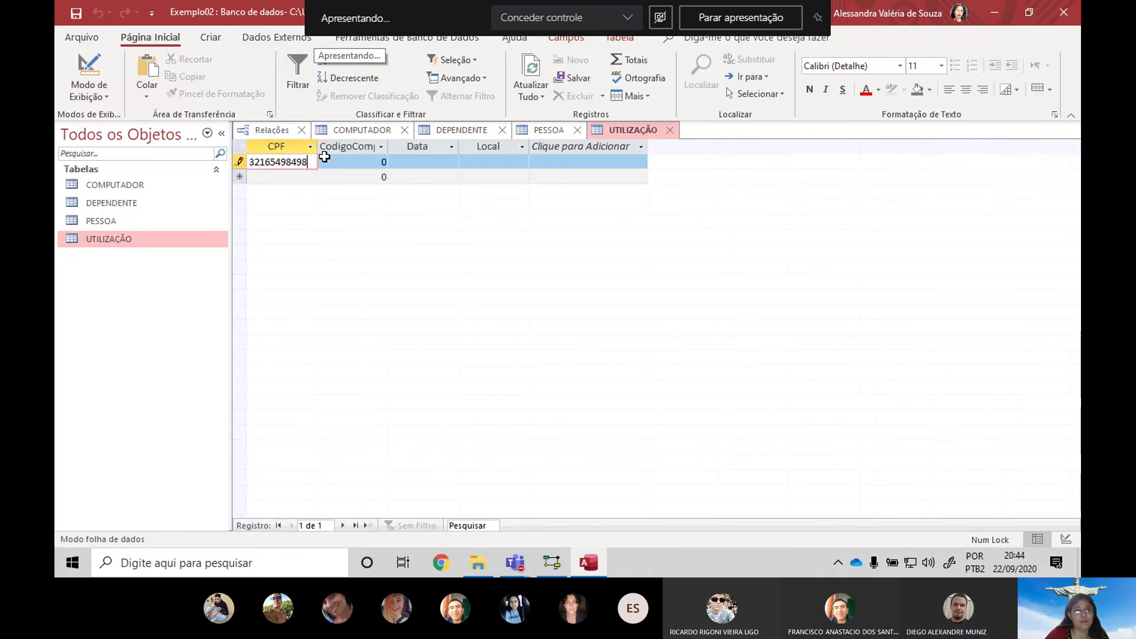
key("Tab")
type("1")
key("Tab")
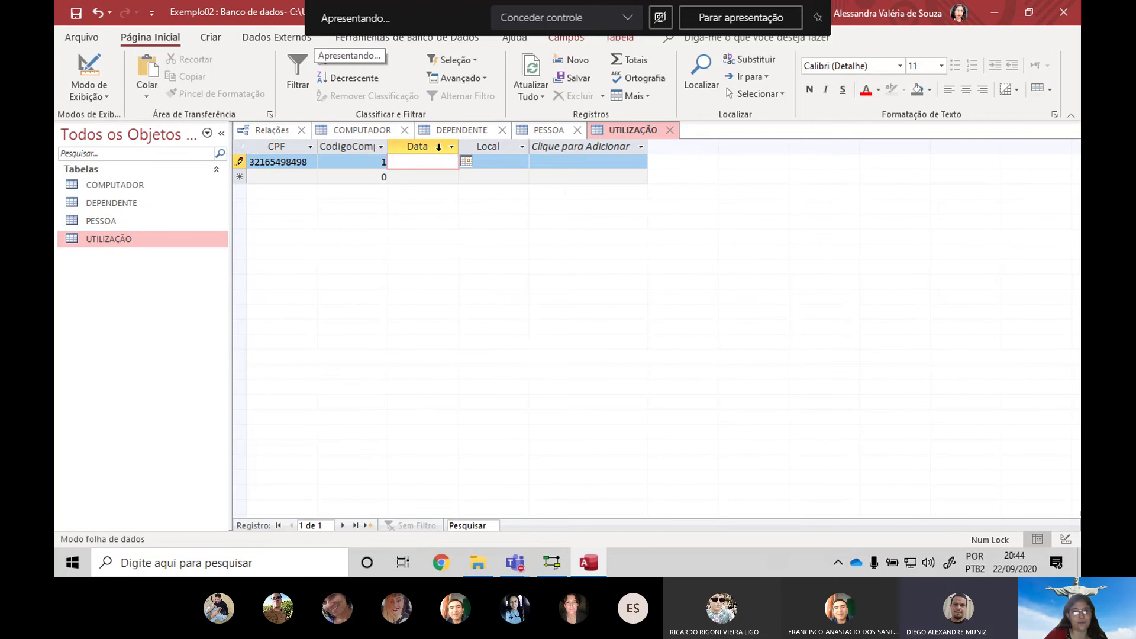
left_click(466, 161)
left_click(413, 245)
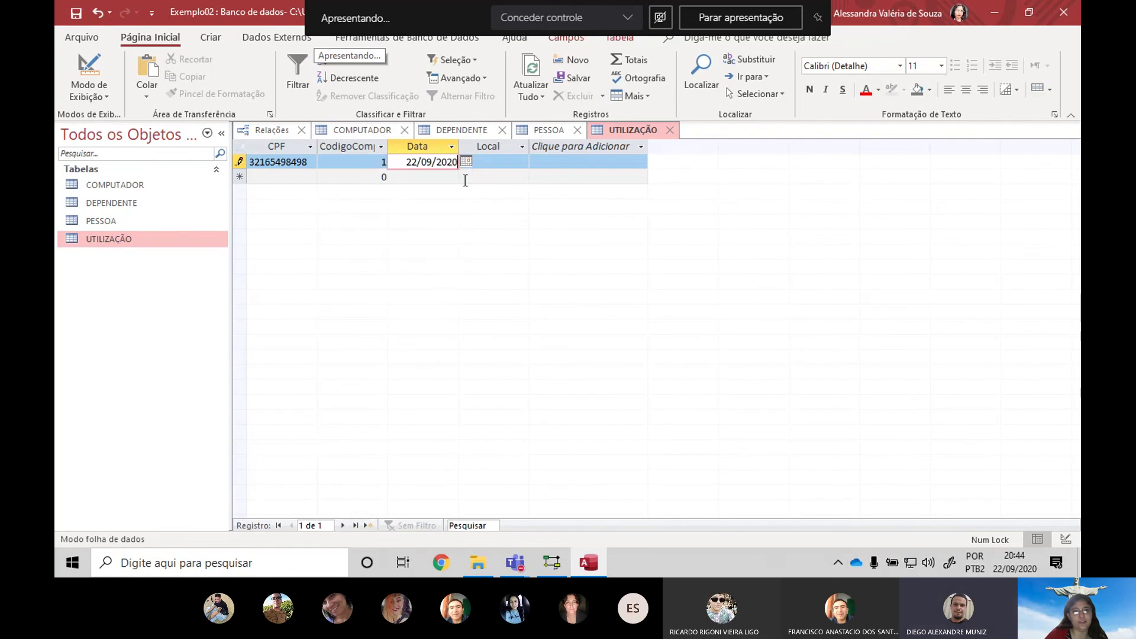
left_click(523, 162)
left_click(515, 148)
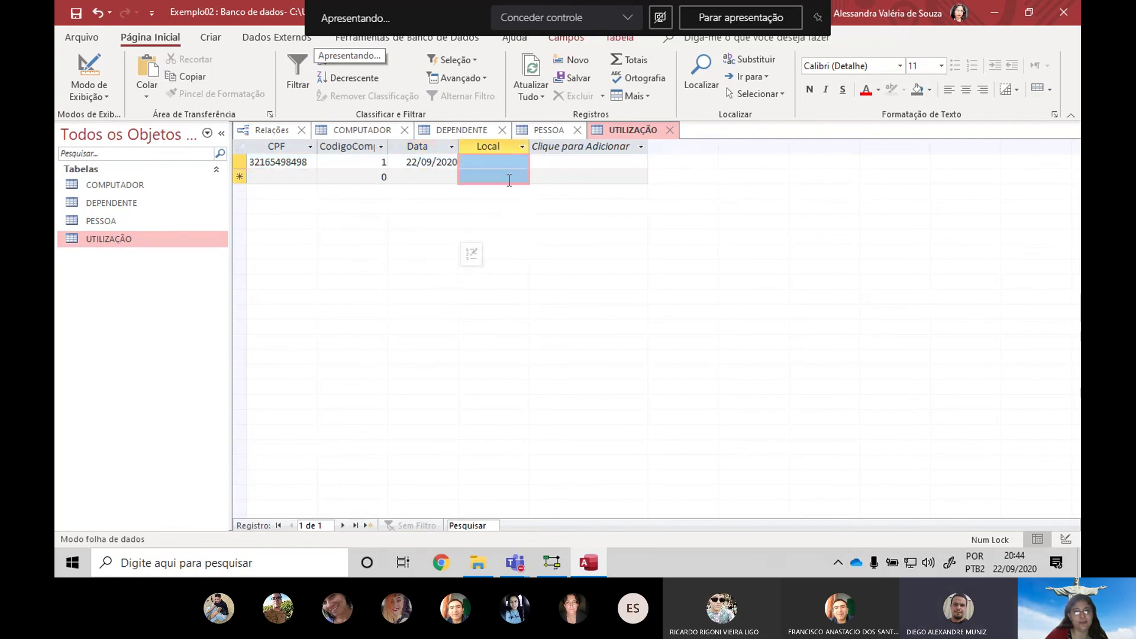
left_click(515, 160)
left_click(521, 159)
left_click(478, 219)
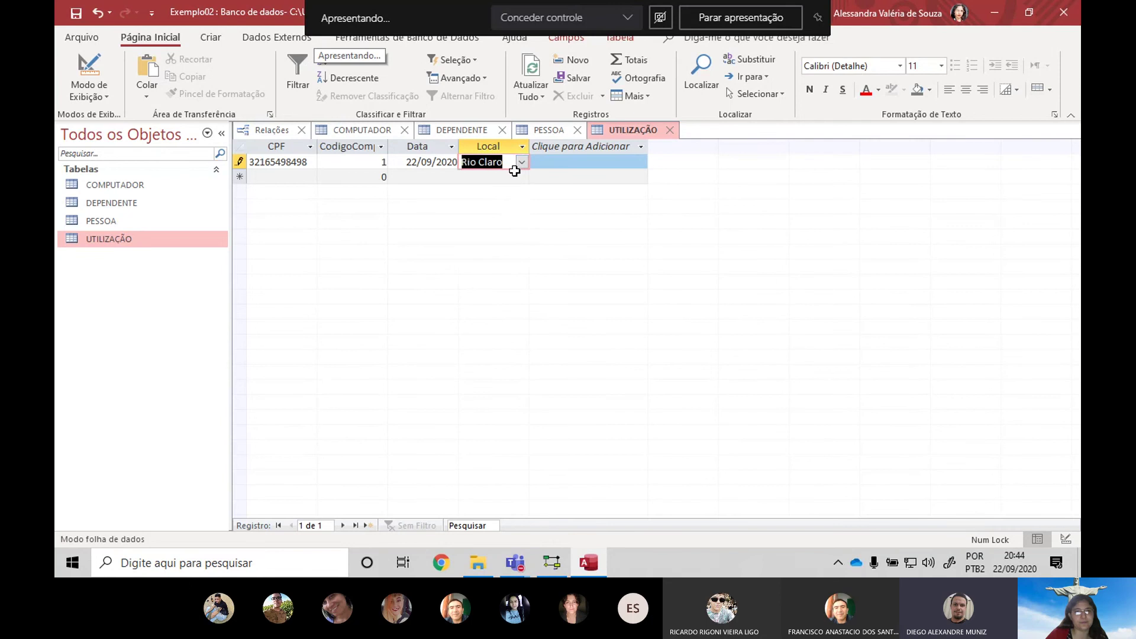
key("Return")
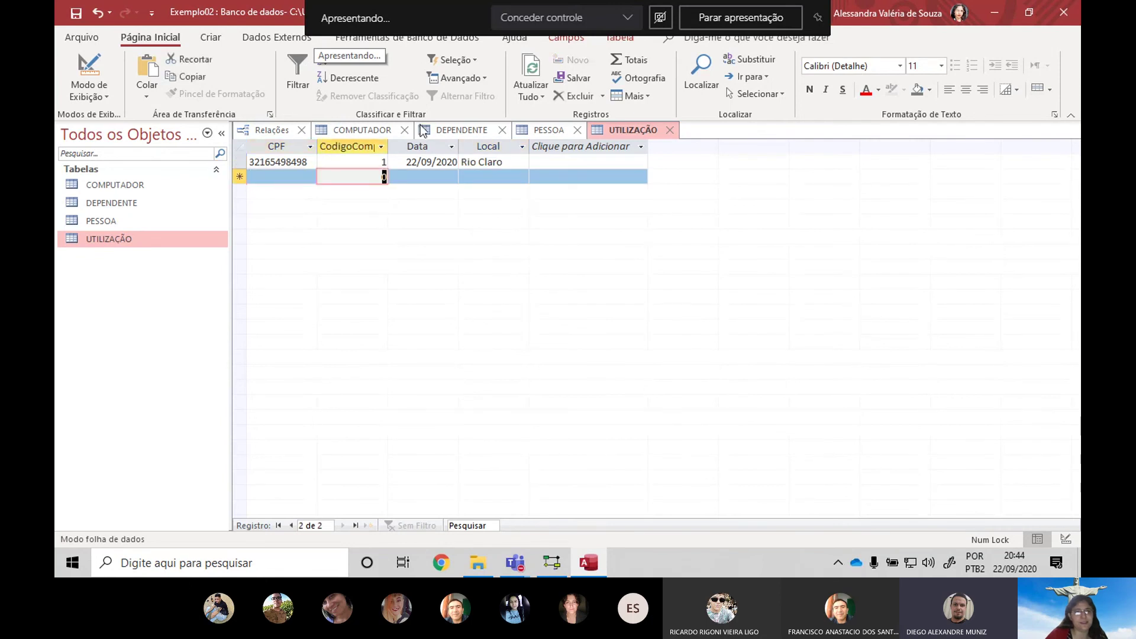
Add a second record for the same CPF: computer 2 on 15/09/2020 at Leme
left_click(289, 177)
key("ctrl+v")
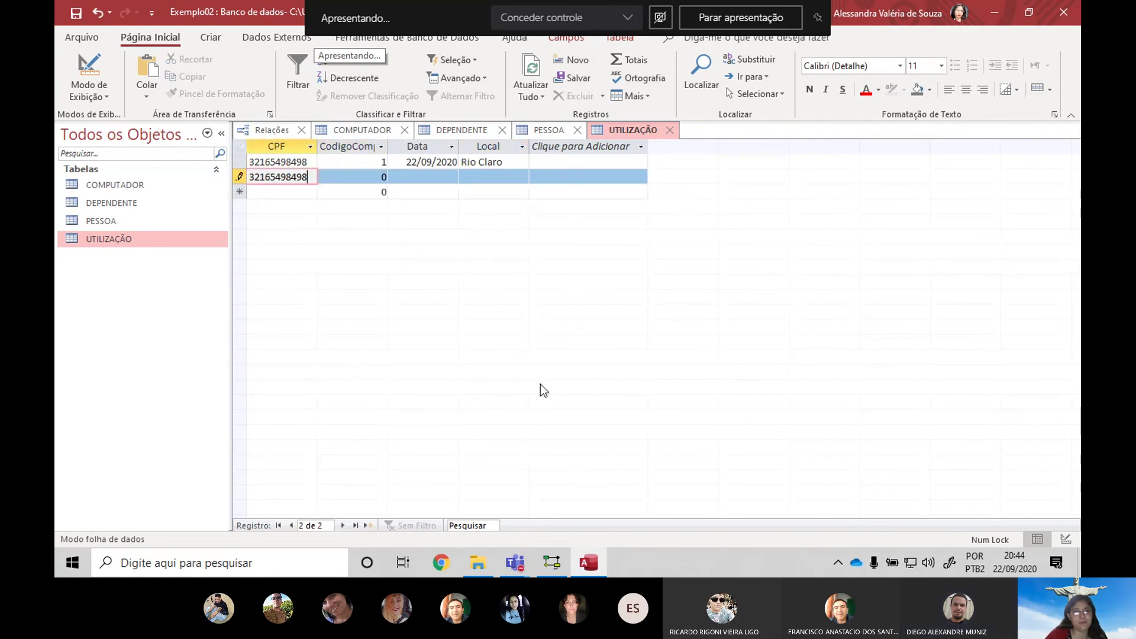
key("Tab")
type("2")
key("Tab")
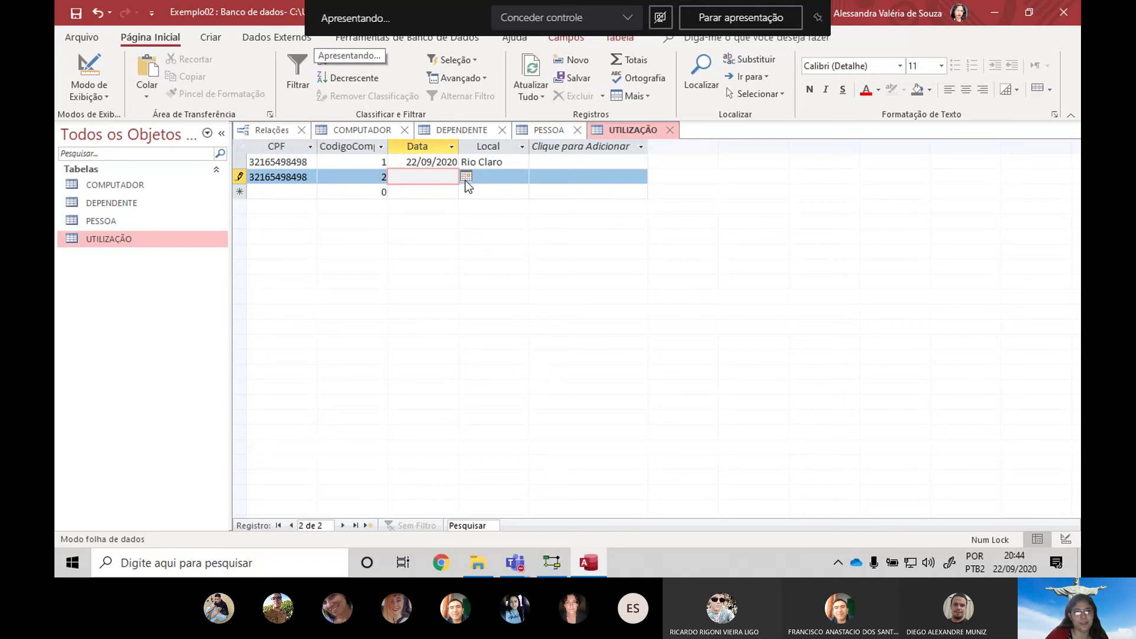
left_click(465, 177)
left_click(411, 241)
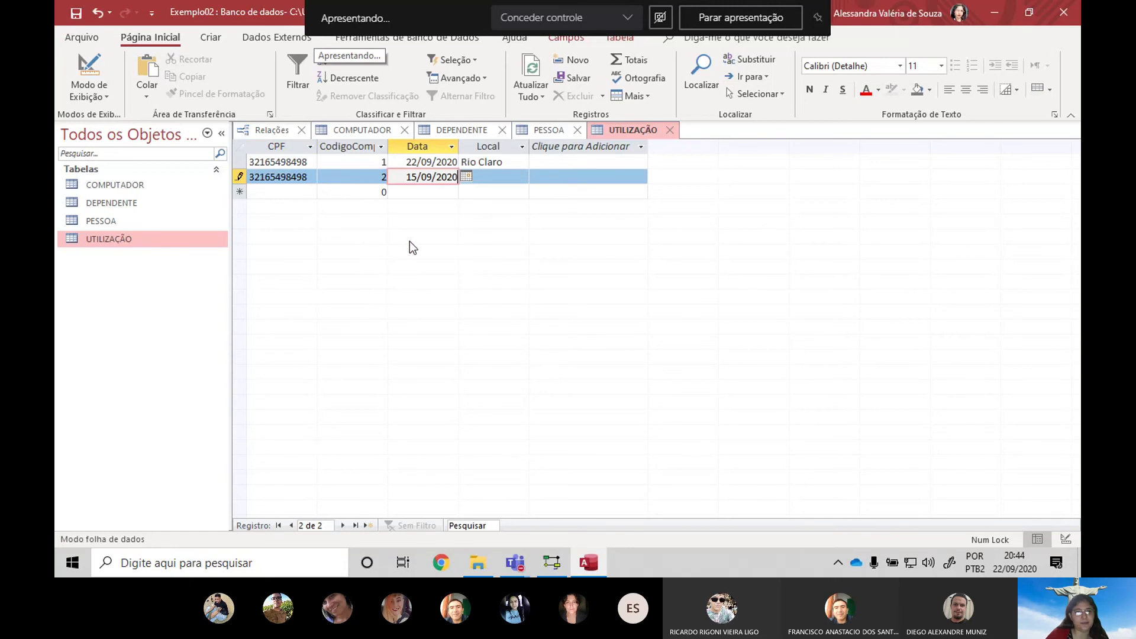
key("Tab")
left_click(521, 176)
left_click(489, 219)
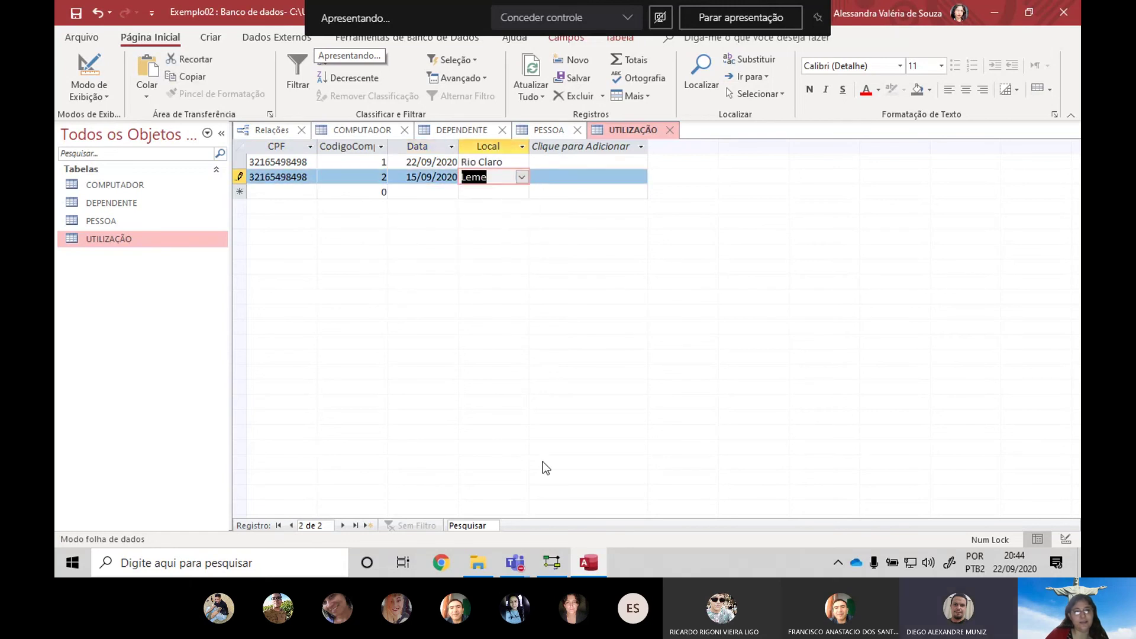
key("Tab")
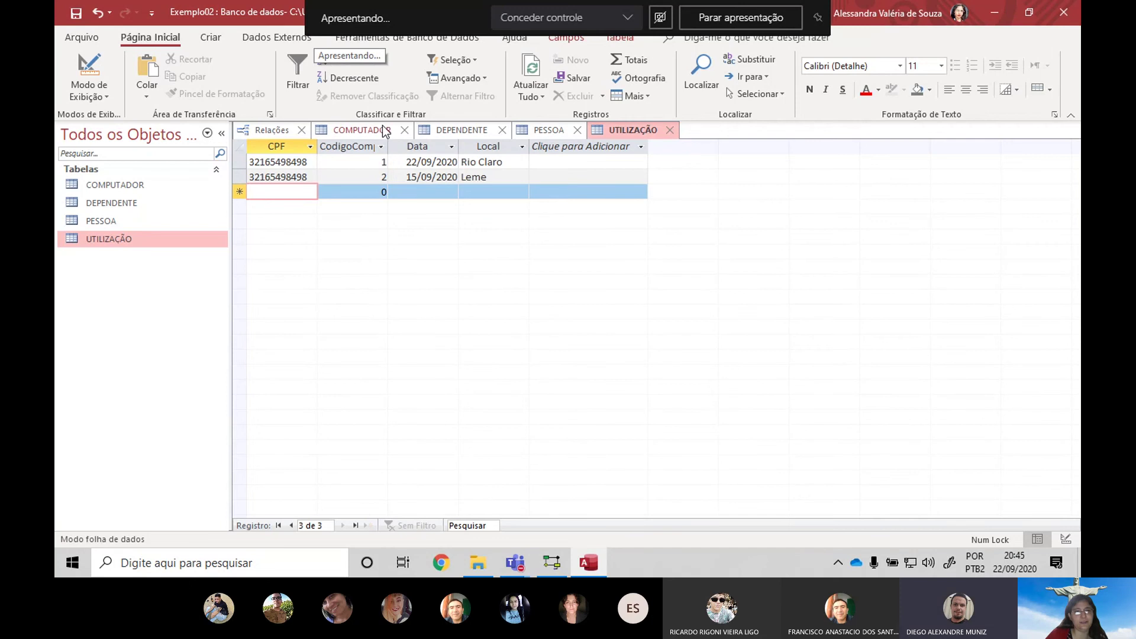
Copy the third person's CPF from PESSOA and log computer 1 on 07/09/2020 at Araras
left_click(551, 136)
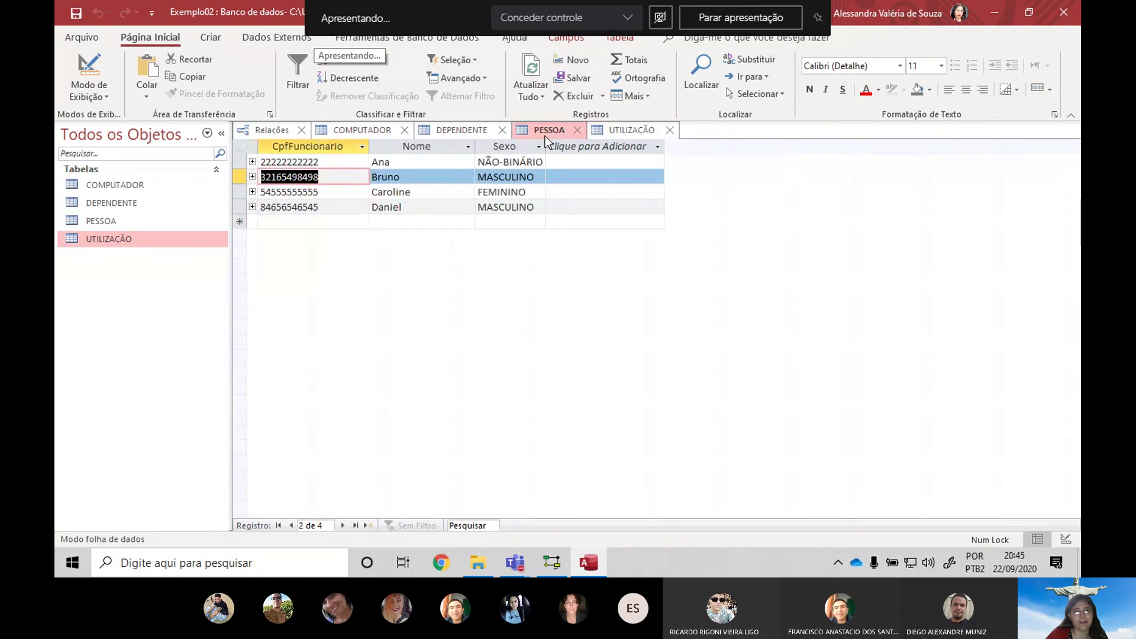
double_click(342, 192)
key("ctrl+c")
key("ctrl+F6")
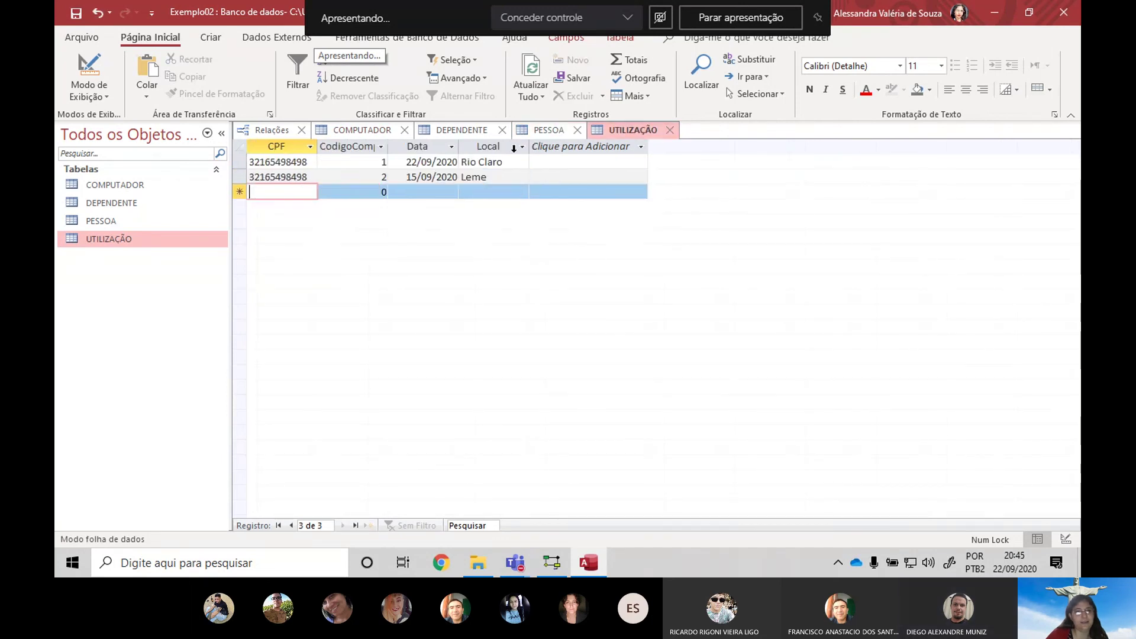
key("ctrl+v")
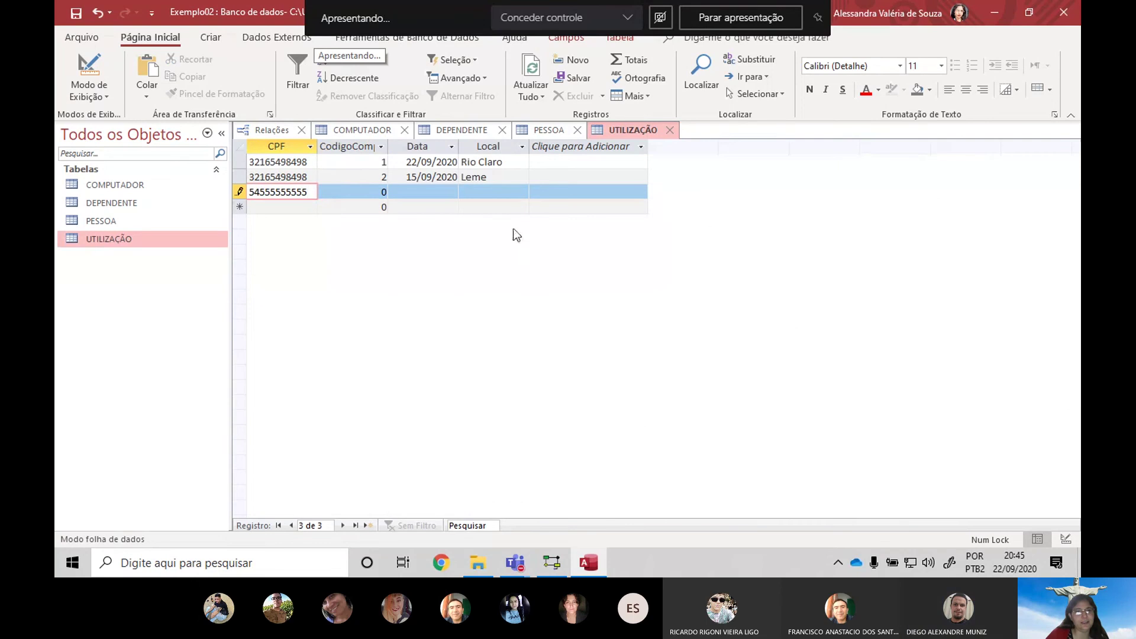
key("Tab")
type("1")
key("Tab")
left_click(467, 191)
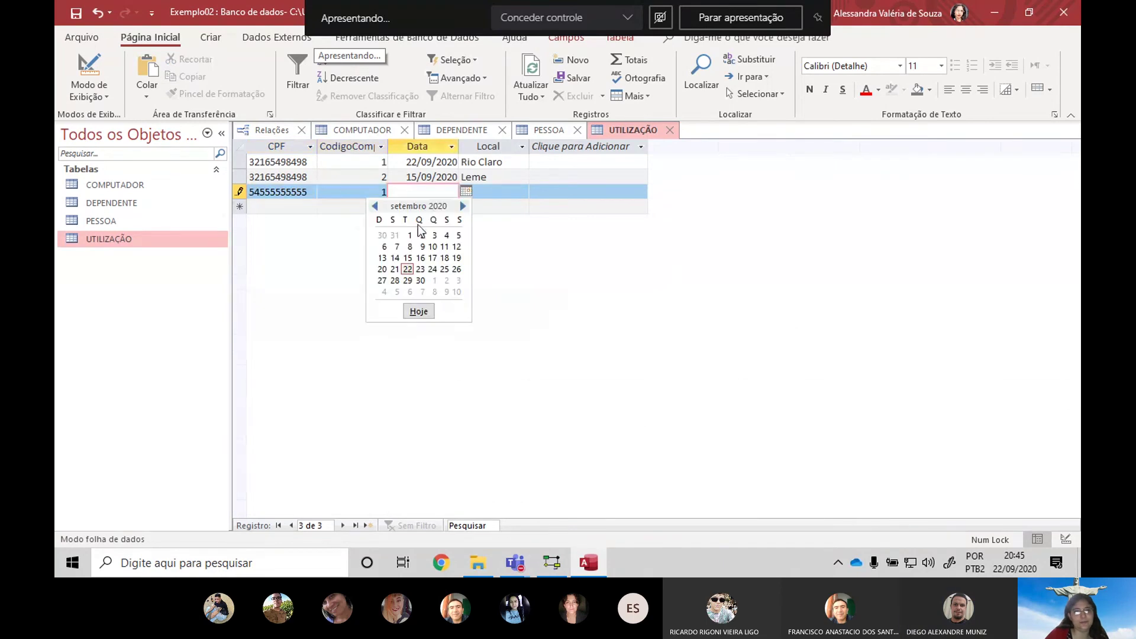
left_click(393, 245)
left_click(521, 192)
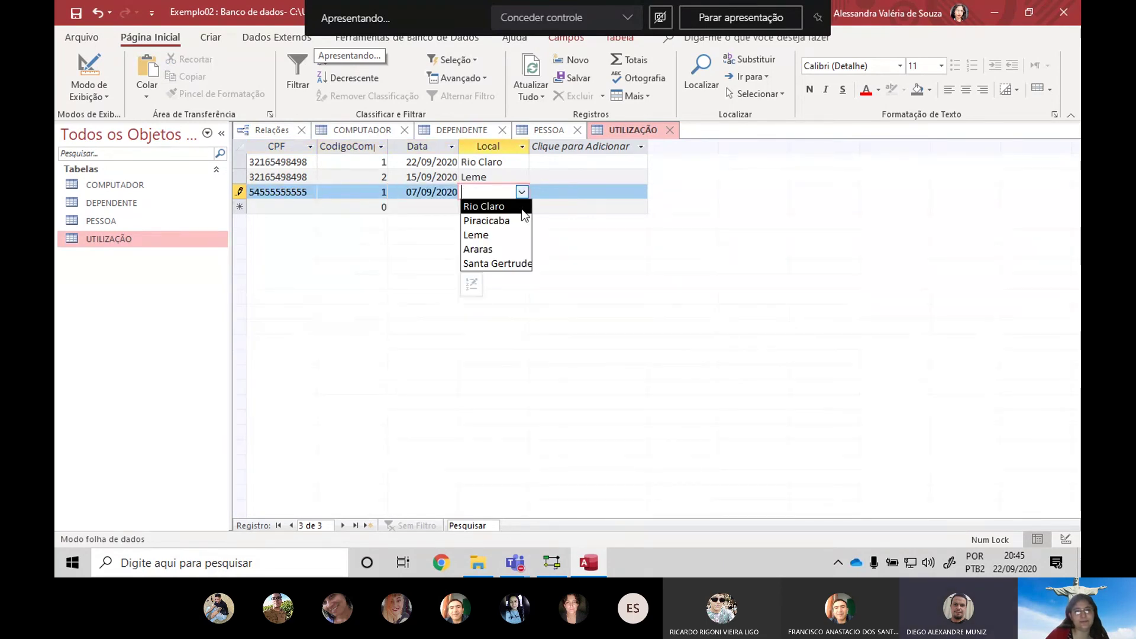
left_click(485, 250)
key("Tab")
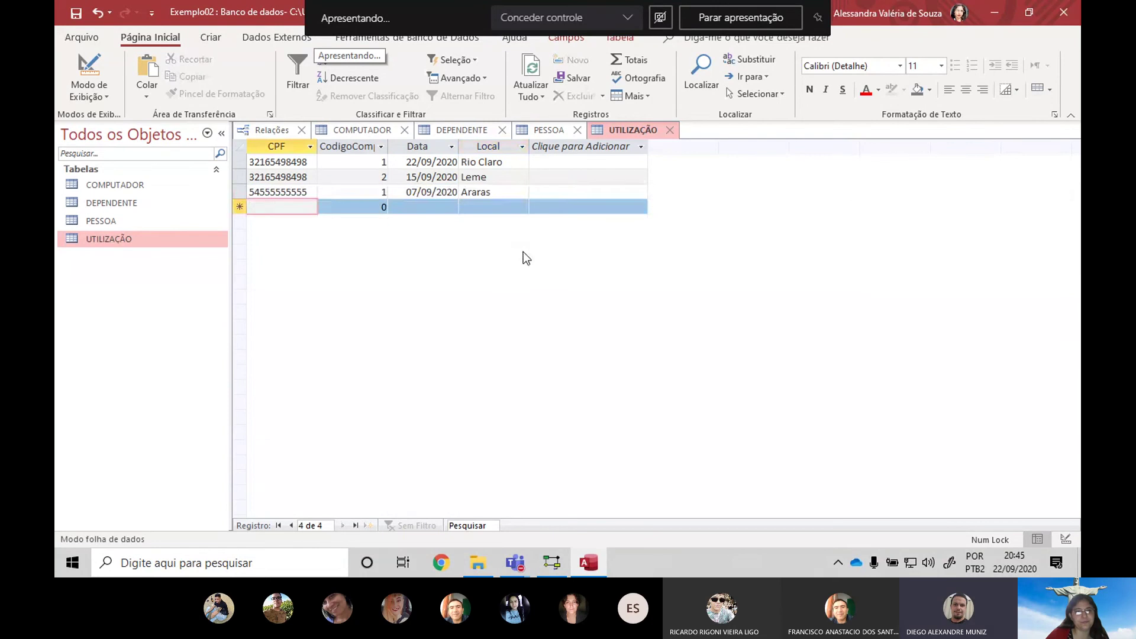
Log that CPF's second use: computer 2 on 03/09/2020 at Santa Gertrudes
key("ctrl+v")
key("Tab")
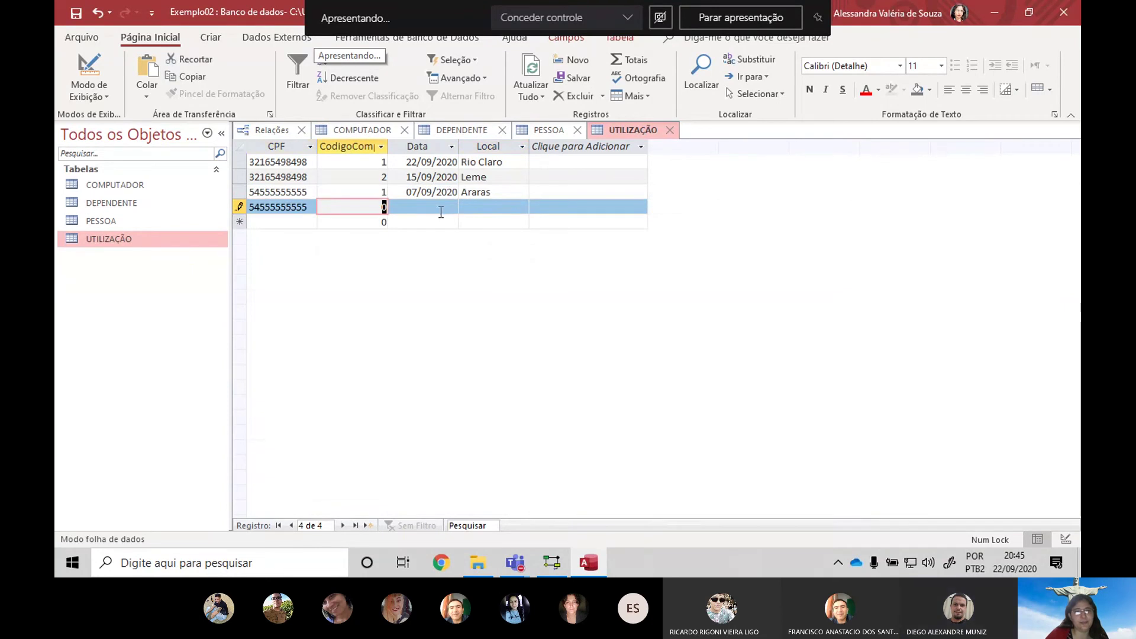
type("2")
key("Tab")
left_click(467, 206)
left_click(431, 251)
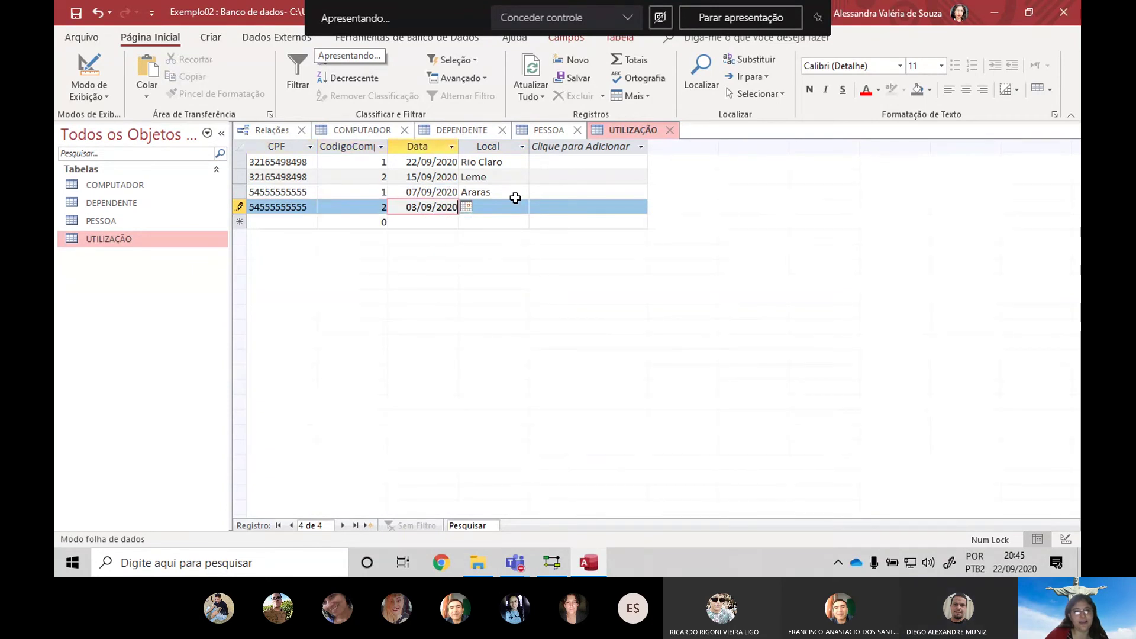
left_click(522, 207)
left_click(522, 207)
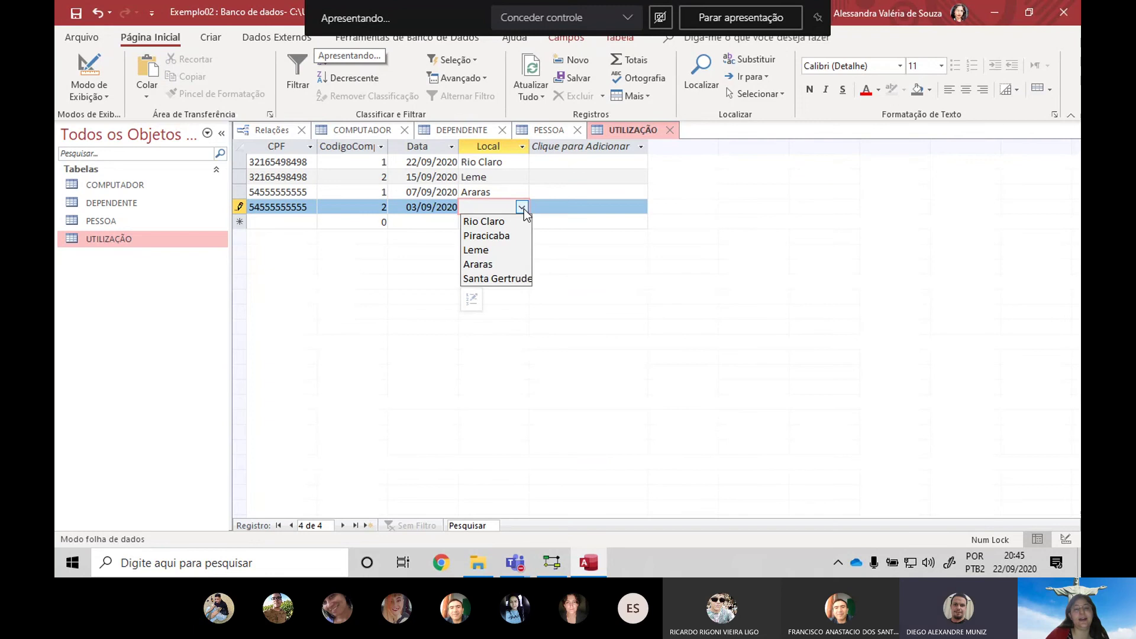
left_click(497, 278)
key("Tab")
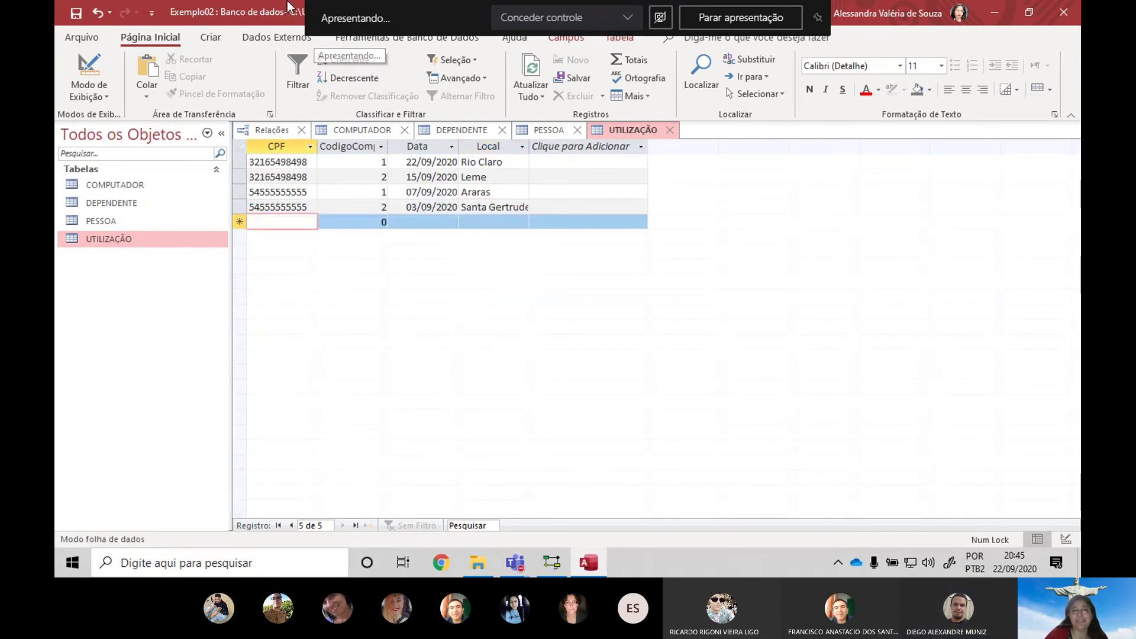
Cycle through the relationships diagram and COMPUTADOR, ending on the DEPENDENTE table
left_click(271, 133)
left_click(355, 133)
left_click(456, 130)
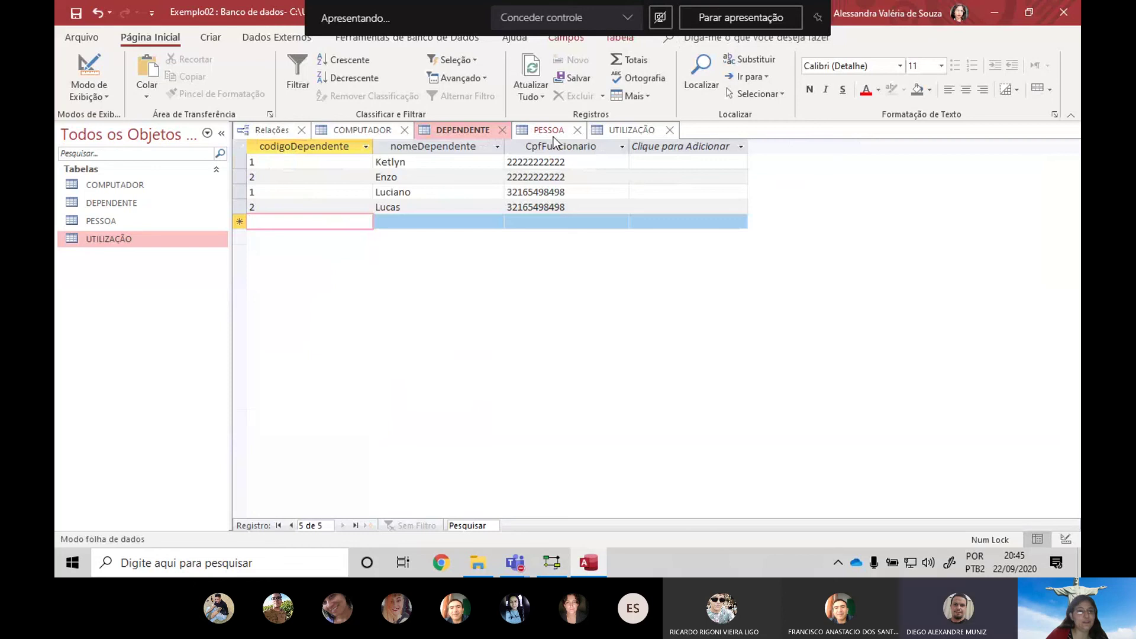
Insert COMPUTADOR as PESSOA's subdatasheet and expand computer i7's nested usage records
double_click(122, 227)
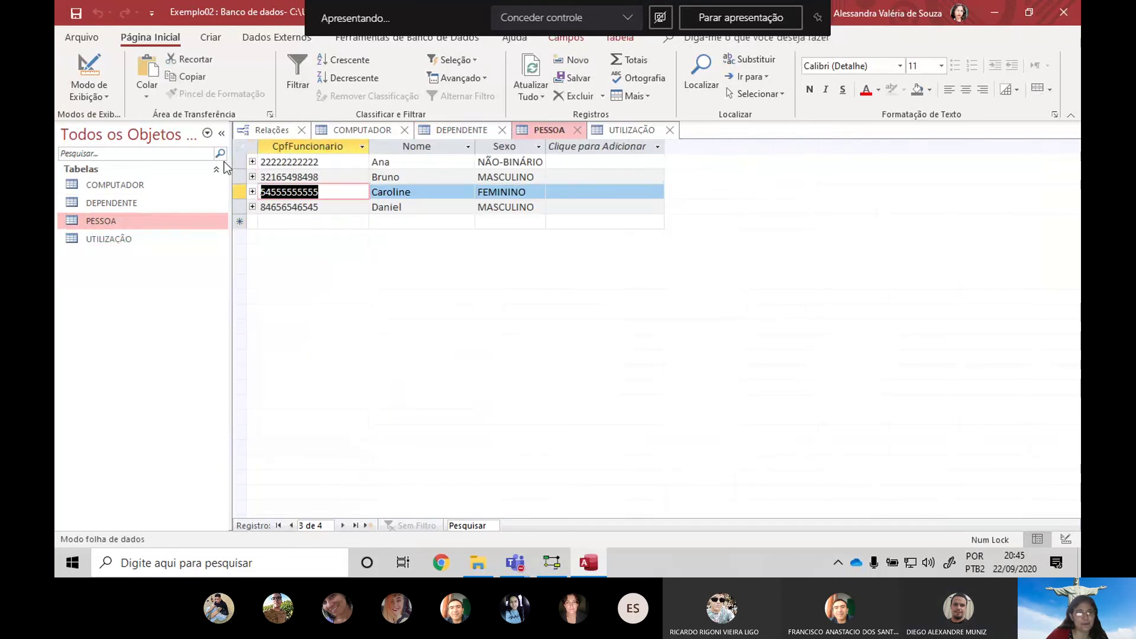
left_click(252, 162)
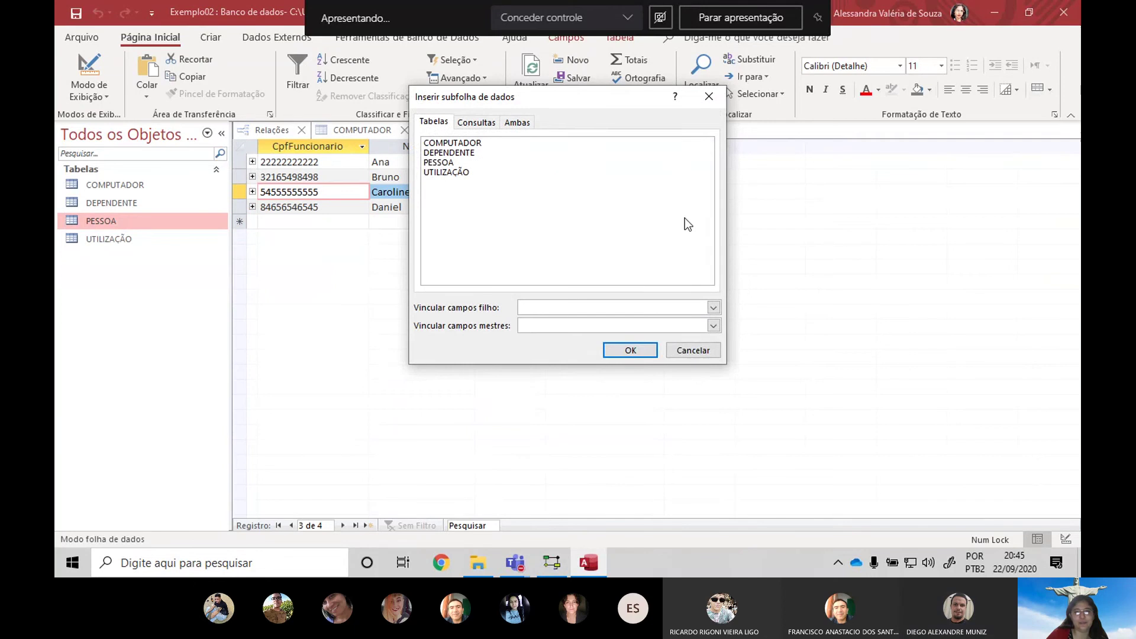
left_click(716, 350)
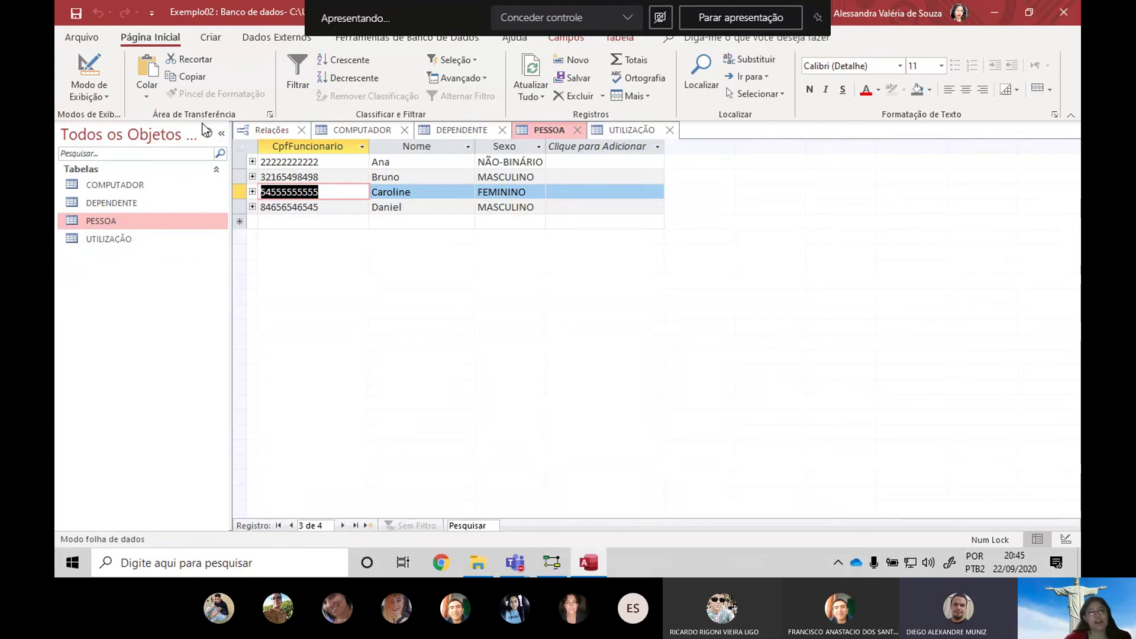
left_click(252, 191)
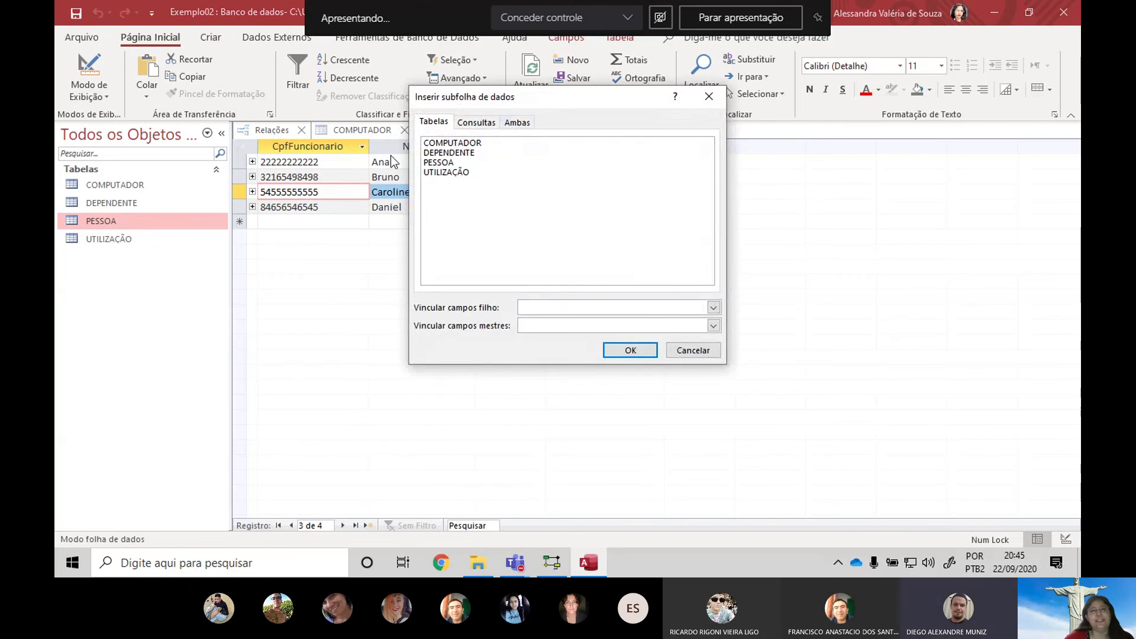
left_click(451, 145)
left_click(631, 351)
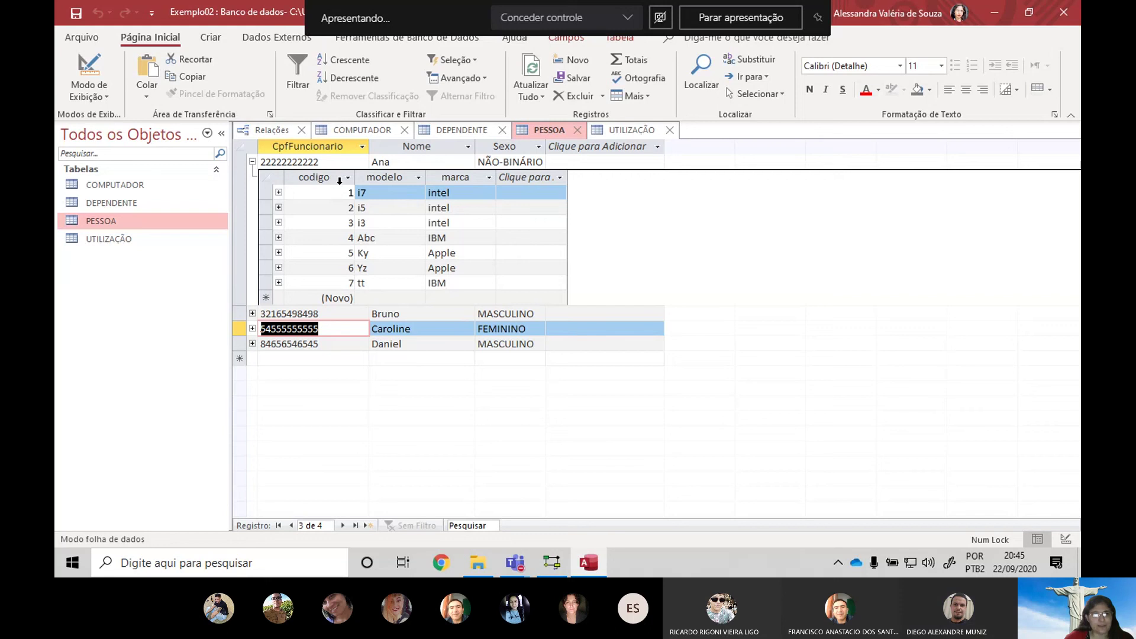
left_click(279, 192)
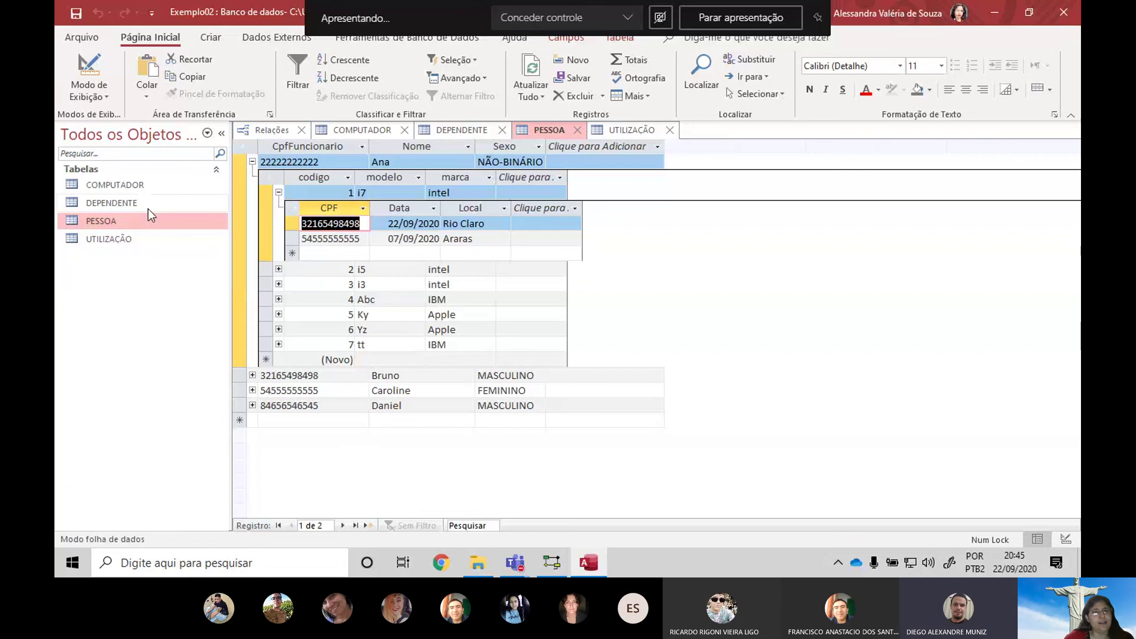
double_click(98, 188)
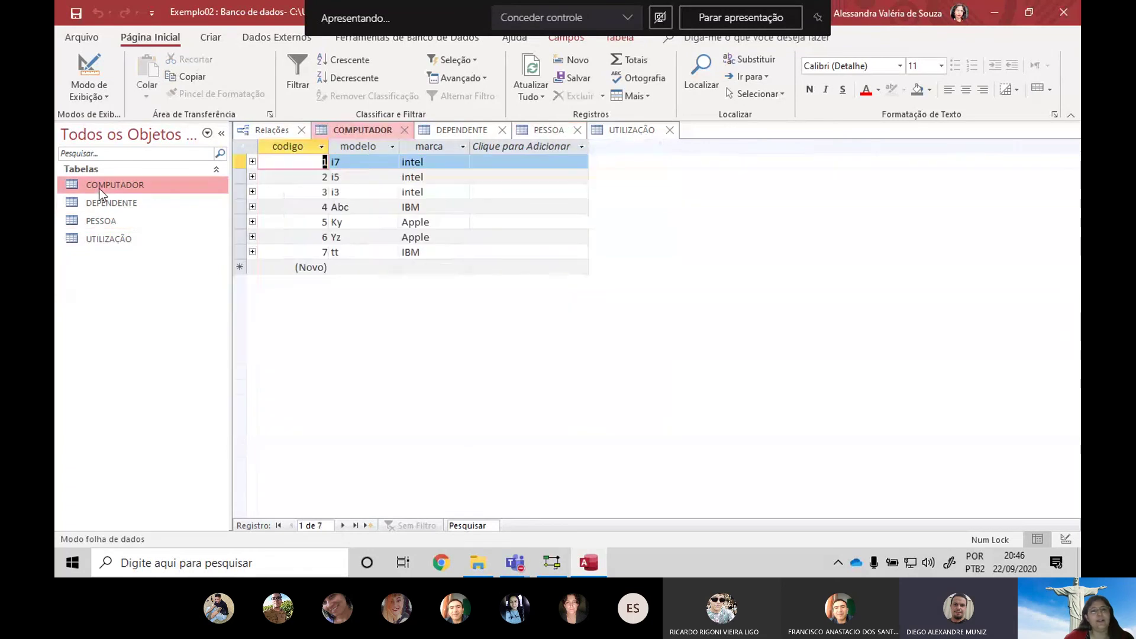
Expand computer i7's subdatasheet in COMPUTADOR to show its two usage records
left_click(253, 161)
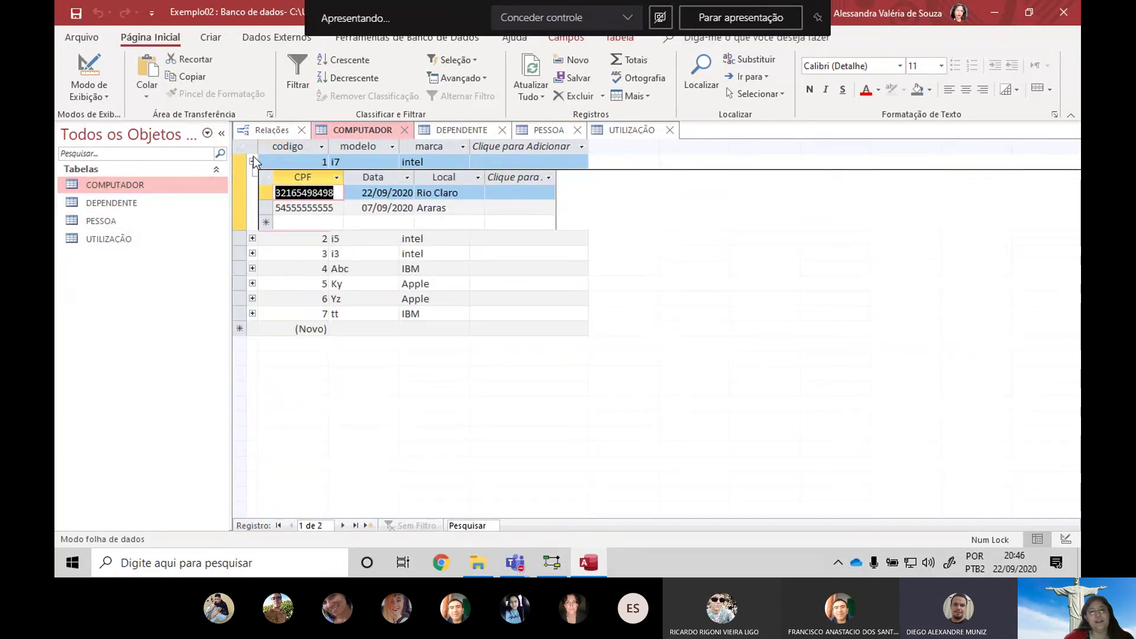
left_click(253, 159)
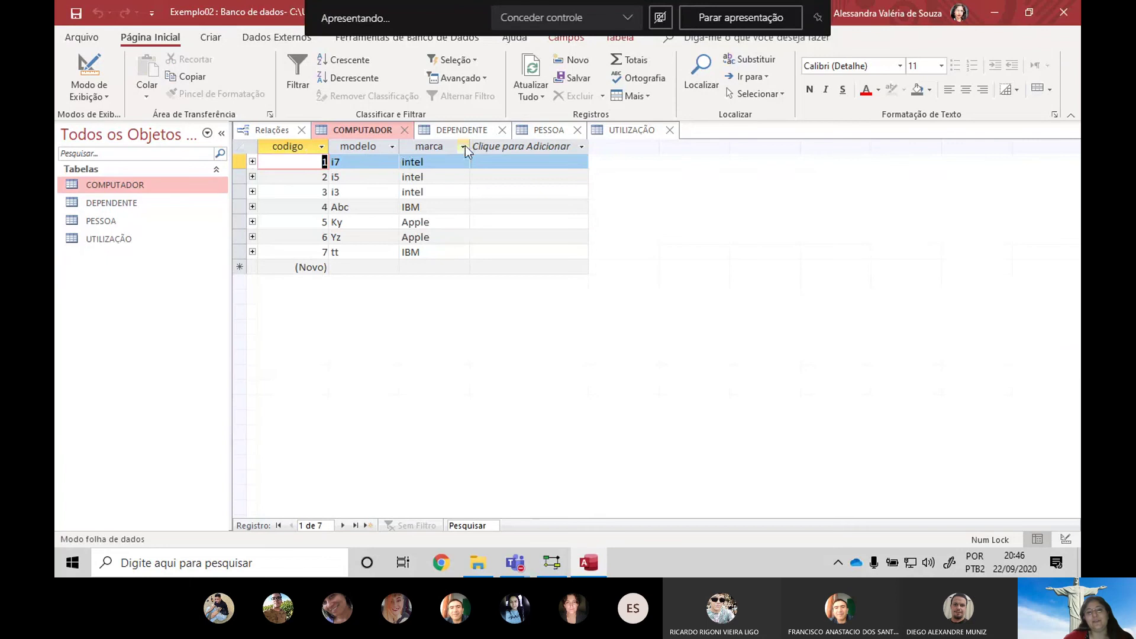
left_click(253, 162)
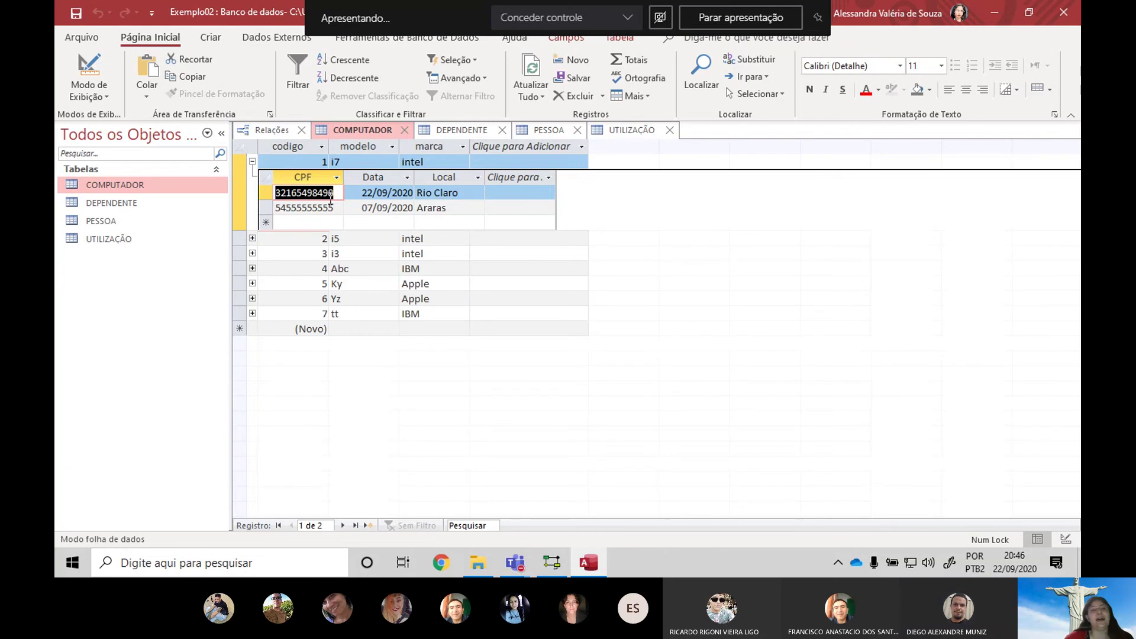
Review the PESSOA, DEPENDENTE and UTILIZAÇÃO tables, ending on COMPUTADOR with i7 expanded
left_click(539, 132)
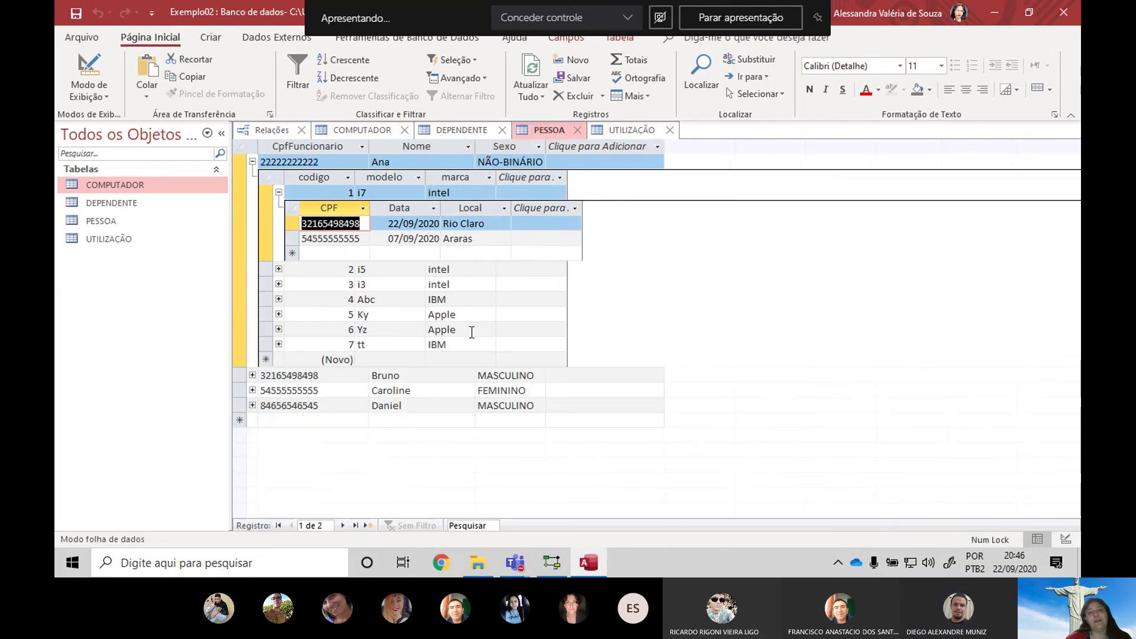
left_click(371, 133)
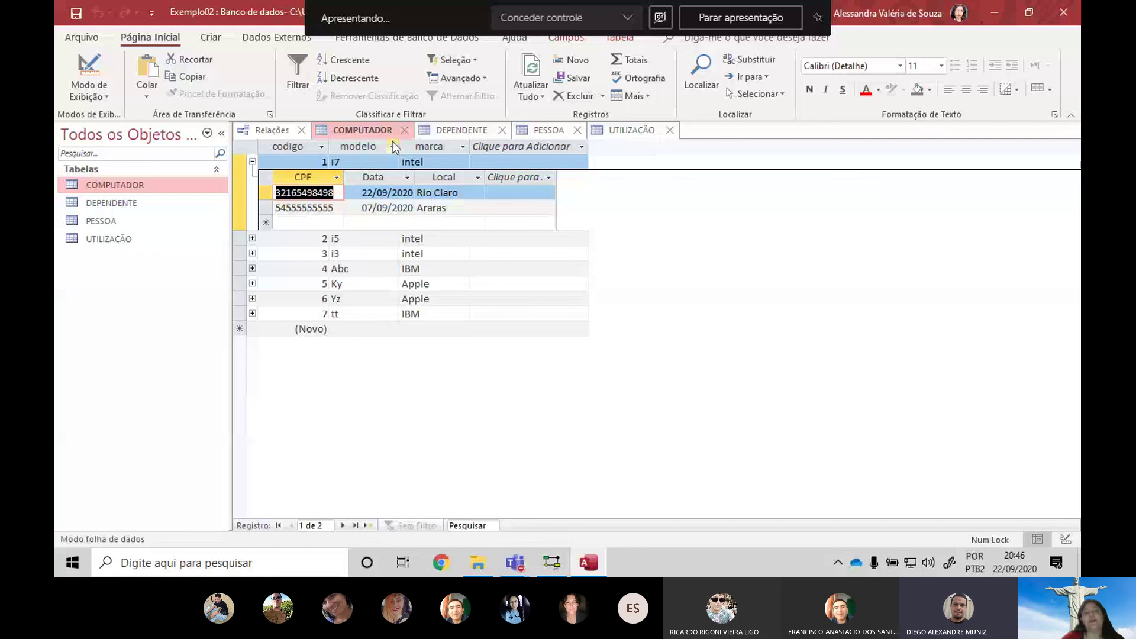
left_click(462, 129)
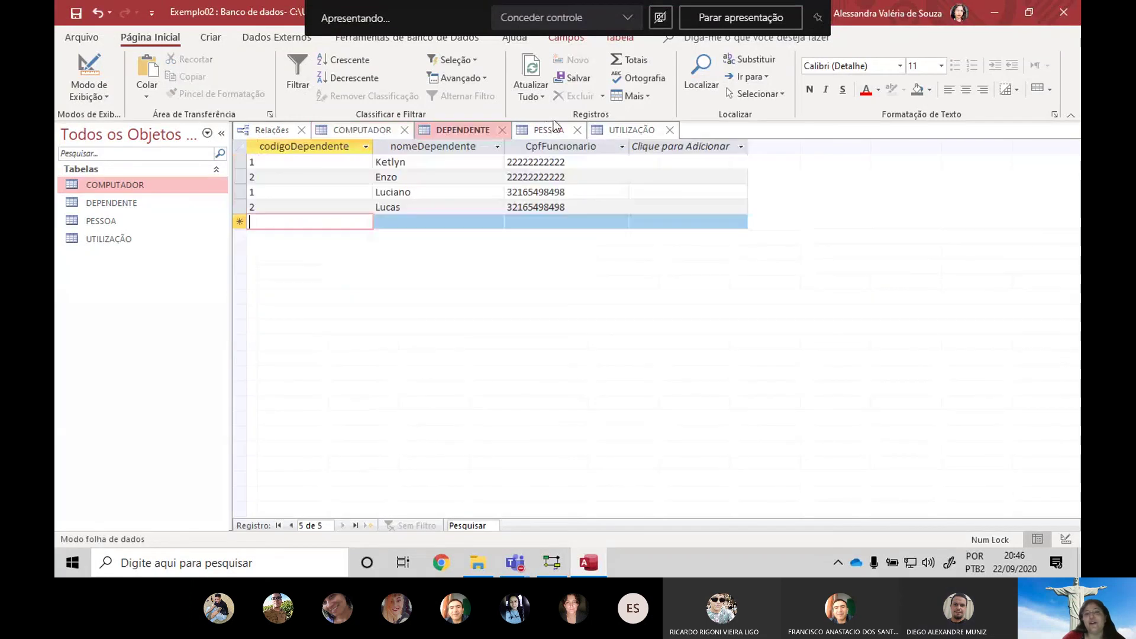
left_click(554, 125)
left_click(628, 129)
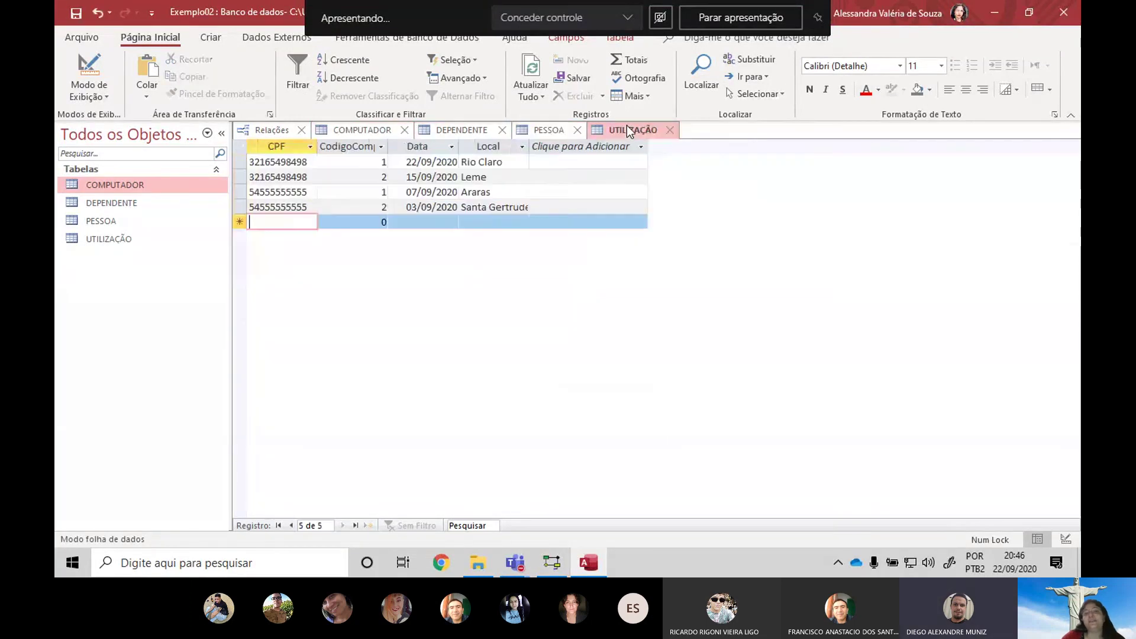
left_click(547, 128)
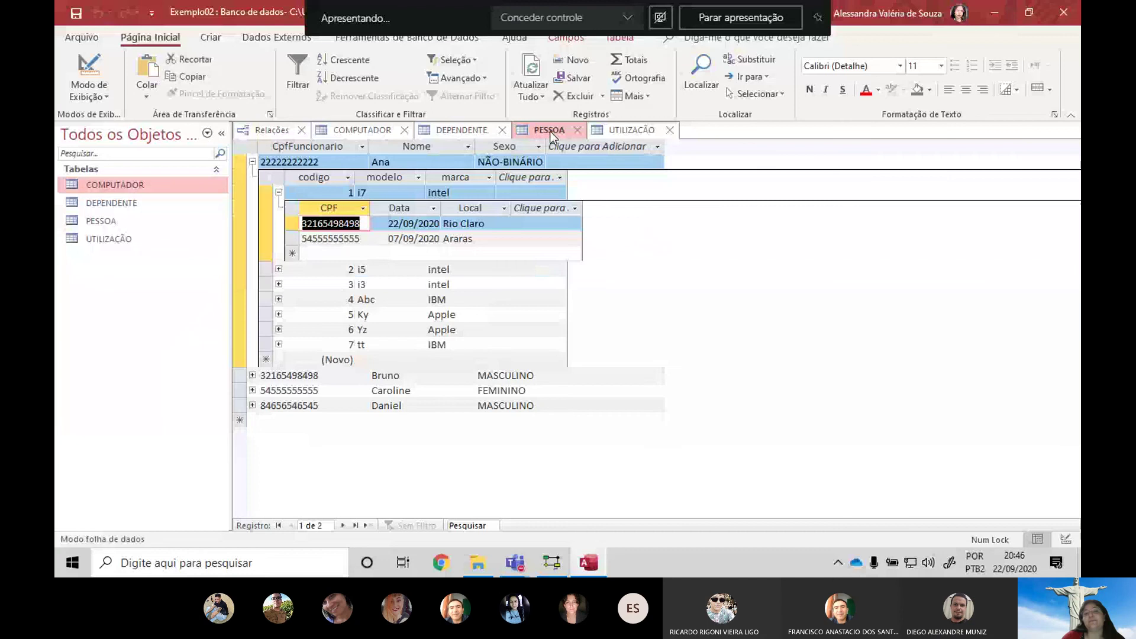
left_click(452, 133)
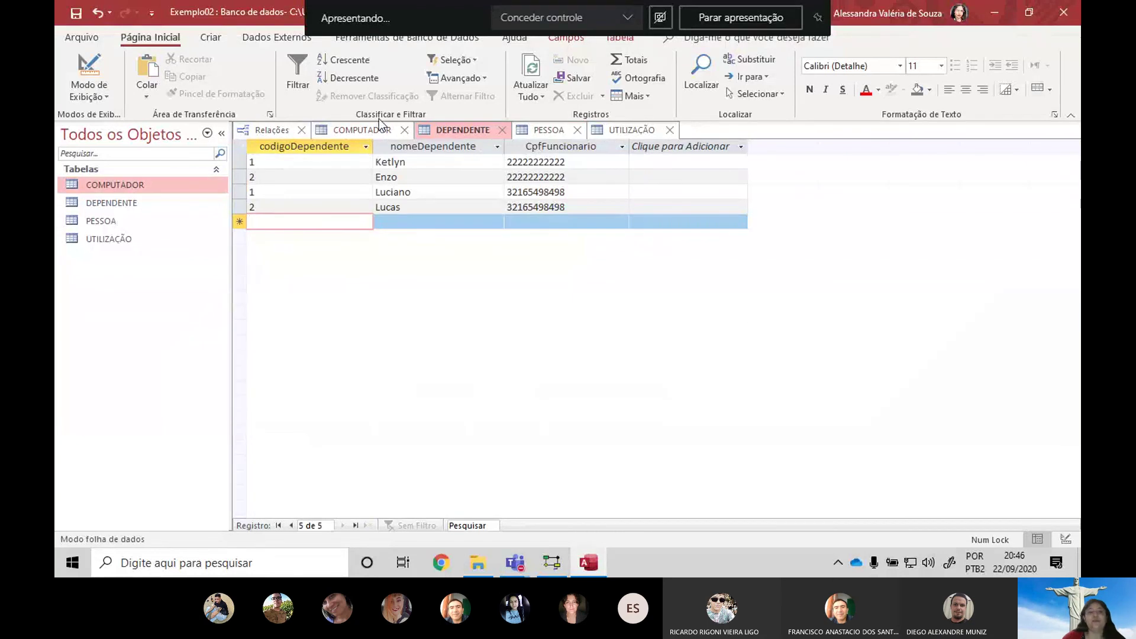
left_click(365, 131)
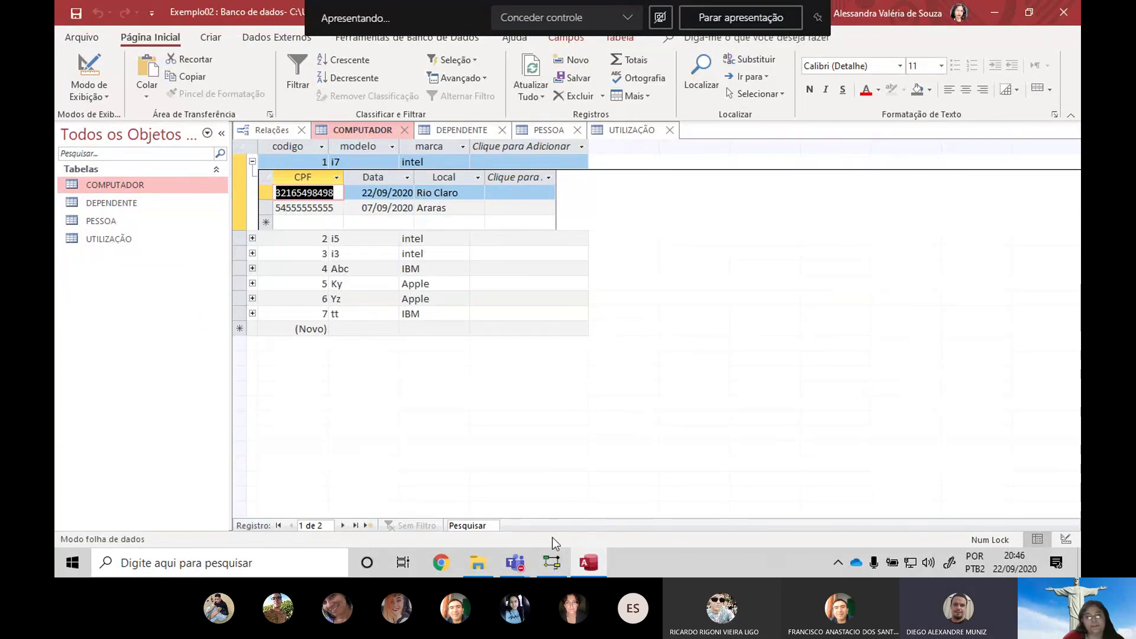
Bring up the class team's Geral channel, browse its posts, and list its Arquivos files
mouse_move(515, 562)
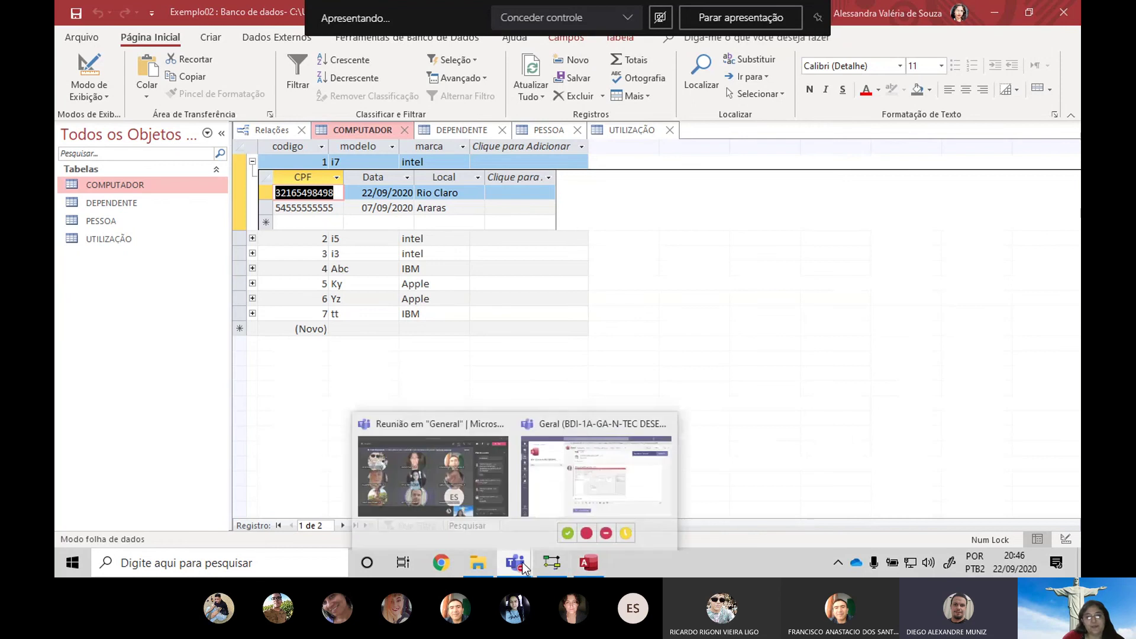
left_click(576, 477)
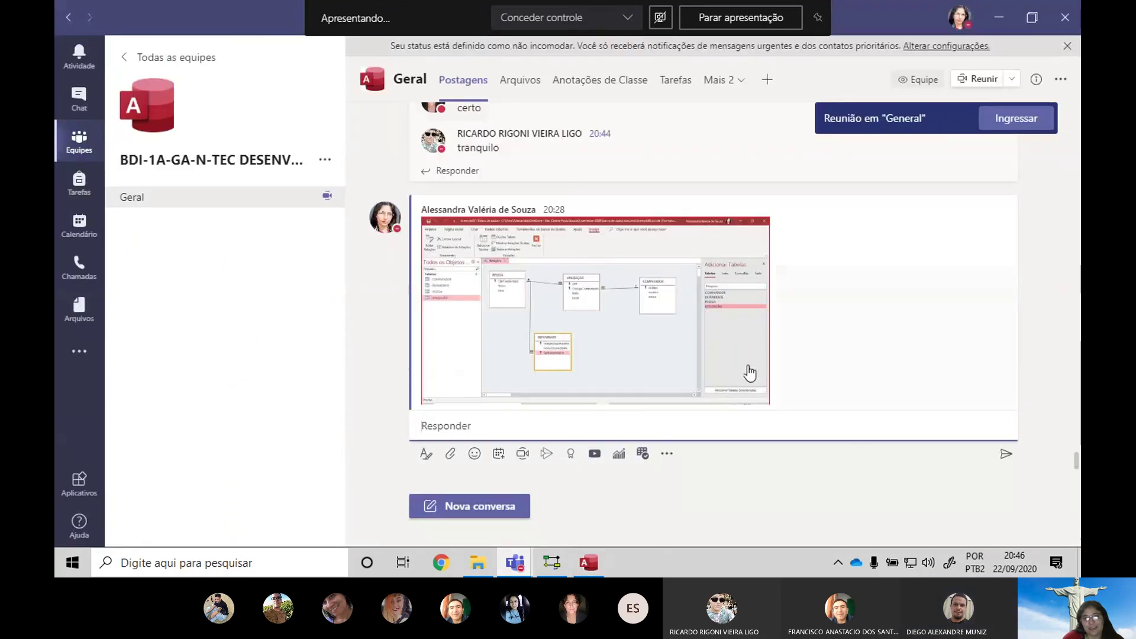
scroll(748, 373, "up", 5)
scroll(825, 380, "up", 10)
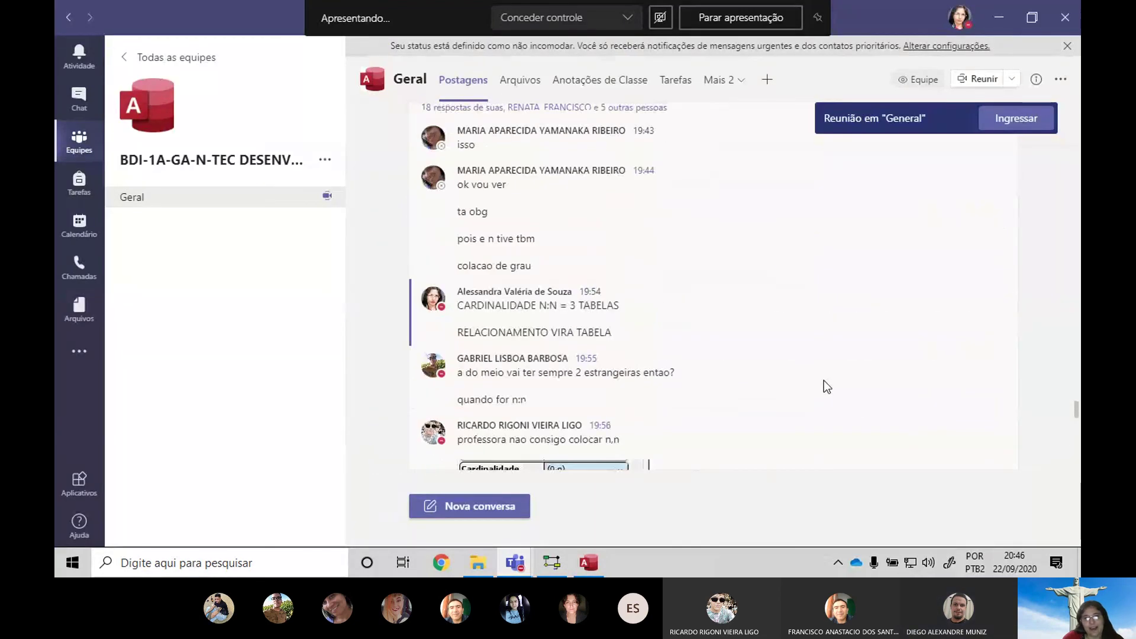
scroll(825, 378, "up", 10)
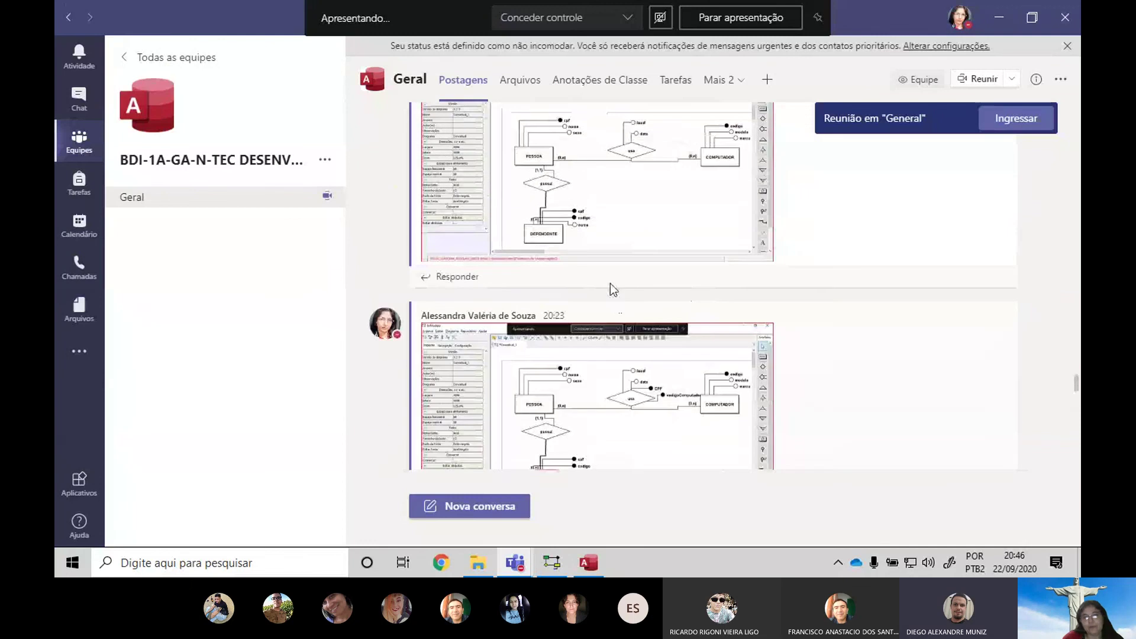
scroll(613, 302, "down", 3)
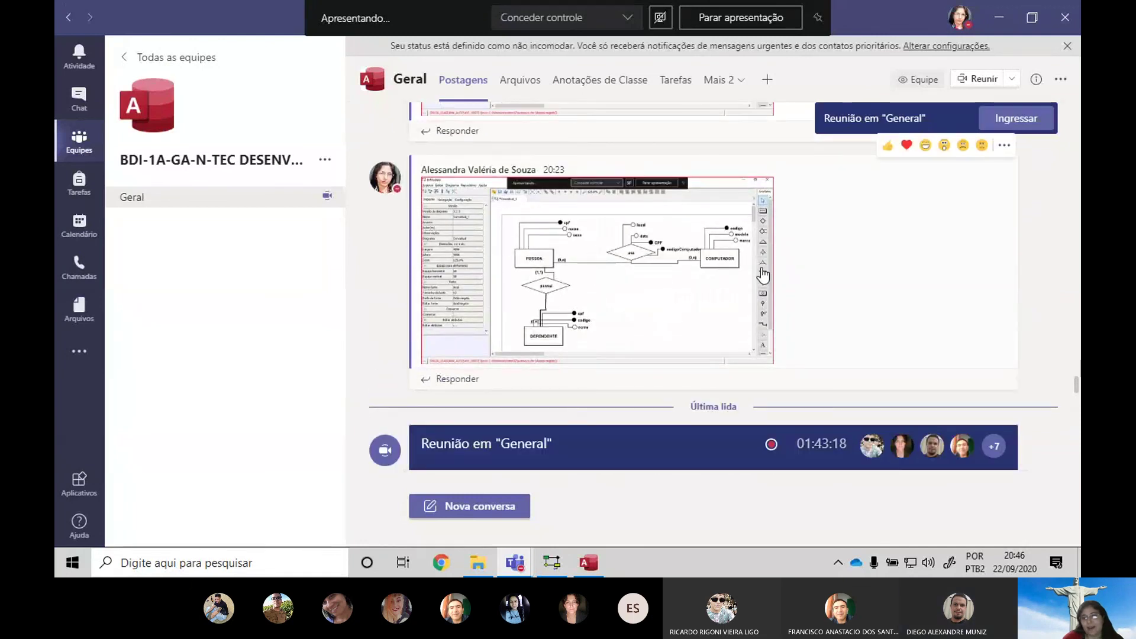
scroll(762, 332, "down", 10)
scroll(771, 332, "down", 15)
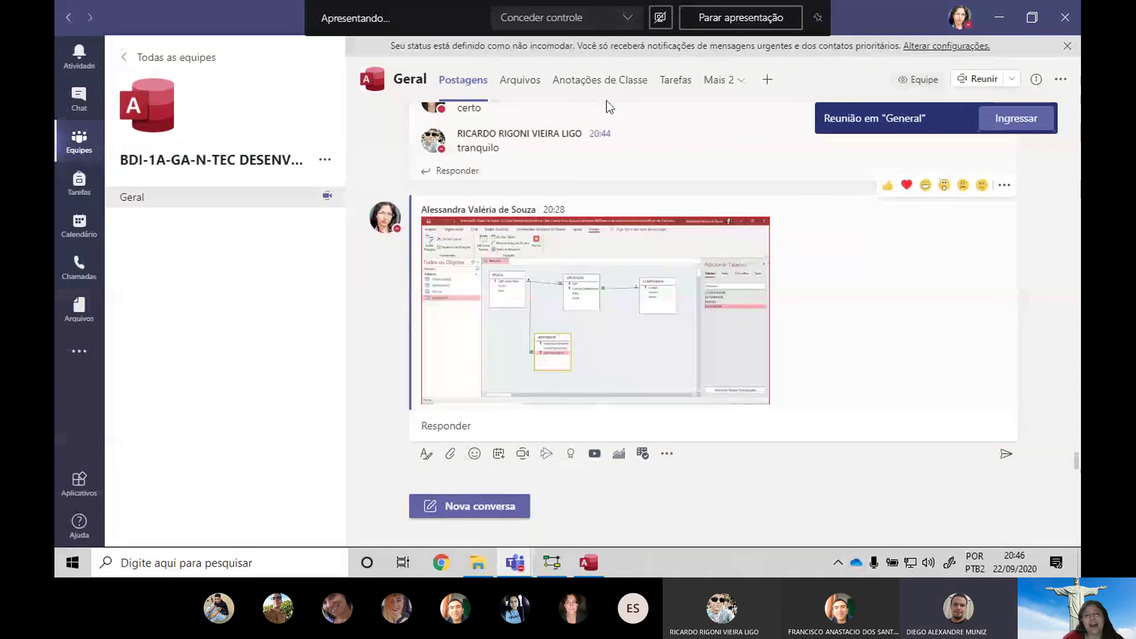
left_click(521, 81)
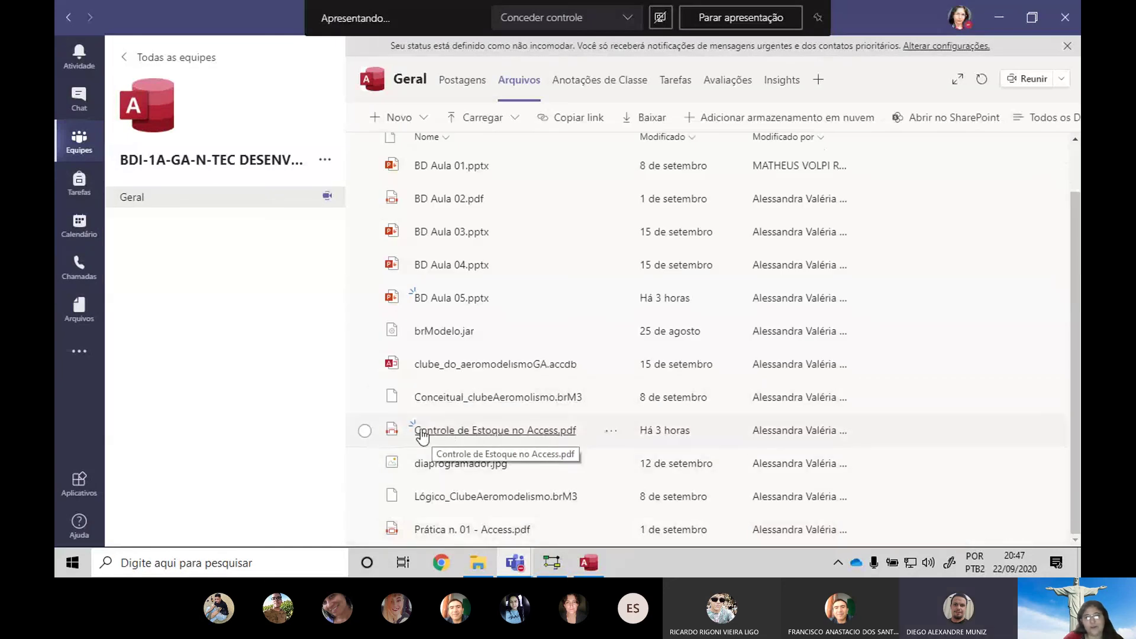
Open Controle de Estoque no Access.pdf from the banco de dados noturno folder
left_click(476, 568)
double_click(453, 403)
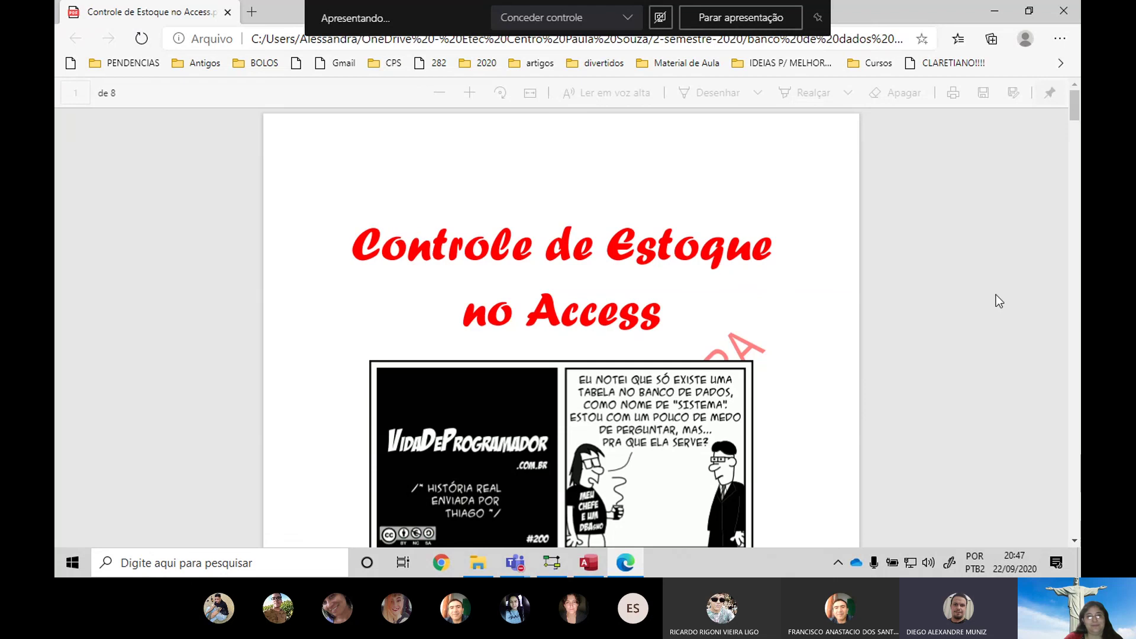
Scroll the PDF's first page to show the Vida de Programador comic, then Alt+Tab toward Teams
scroll(858, 335, "down", 3)
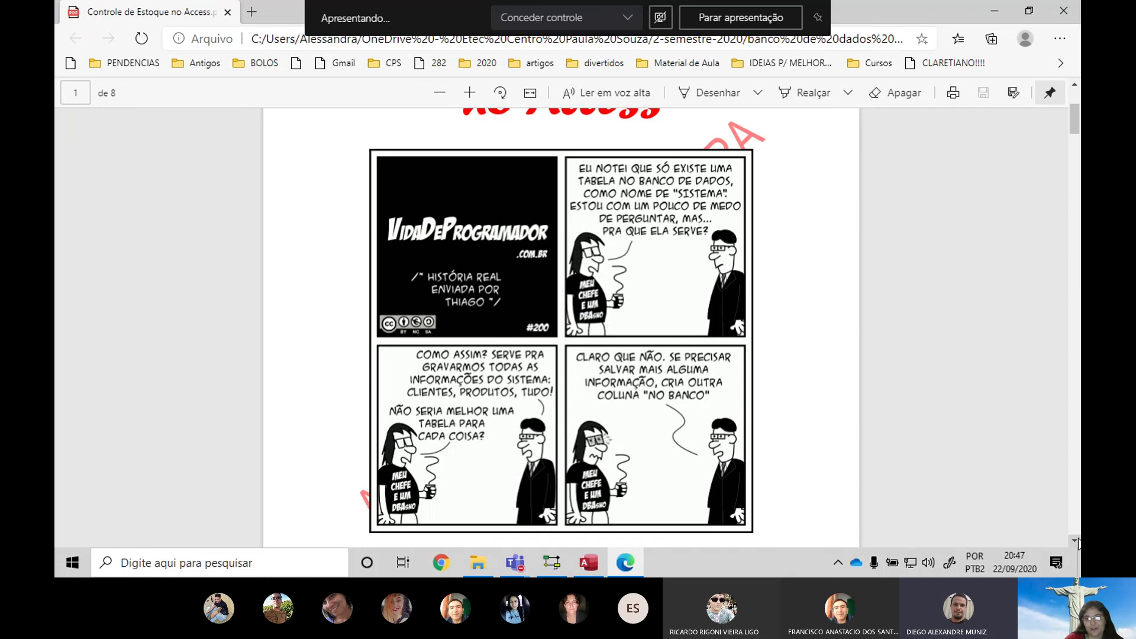
scroll(1078, 542, "down", 7)
scroll(832, 322, "up", 6)
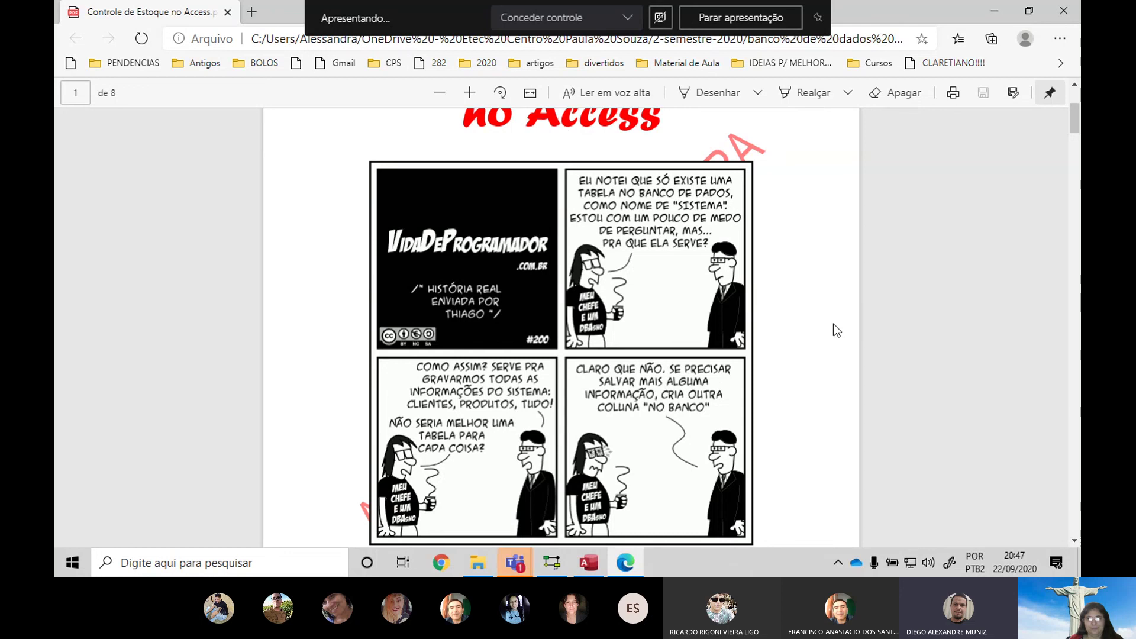
key("alt+Tab")
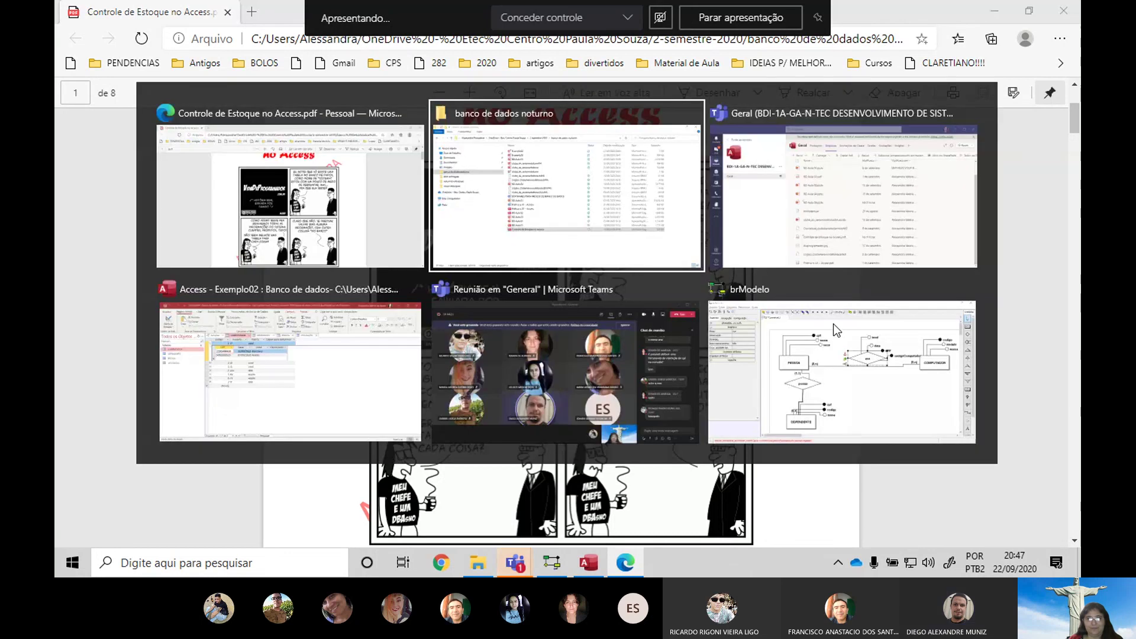
Alternate between the Teams meeting and the stock-control PDF, ending back on the PDF
key("alt+Tab")
key("alt+Tab")
key("alt+Tab")
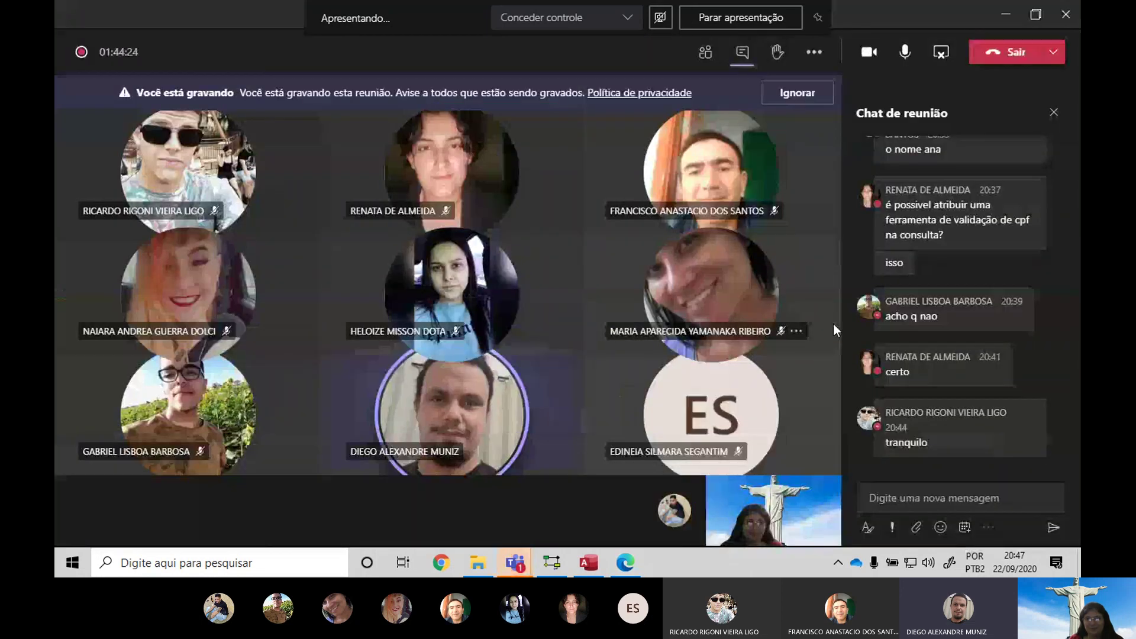
key("alt+Tab")
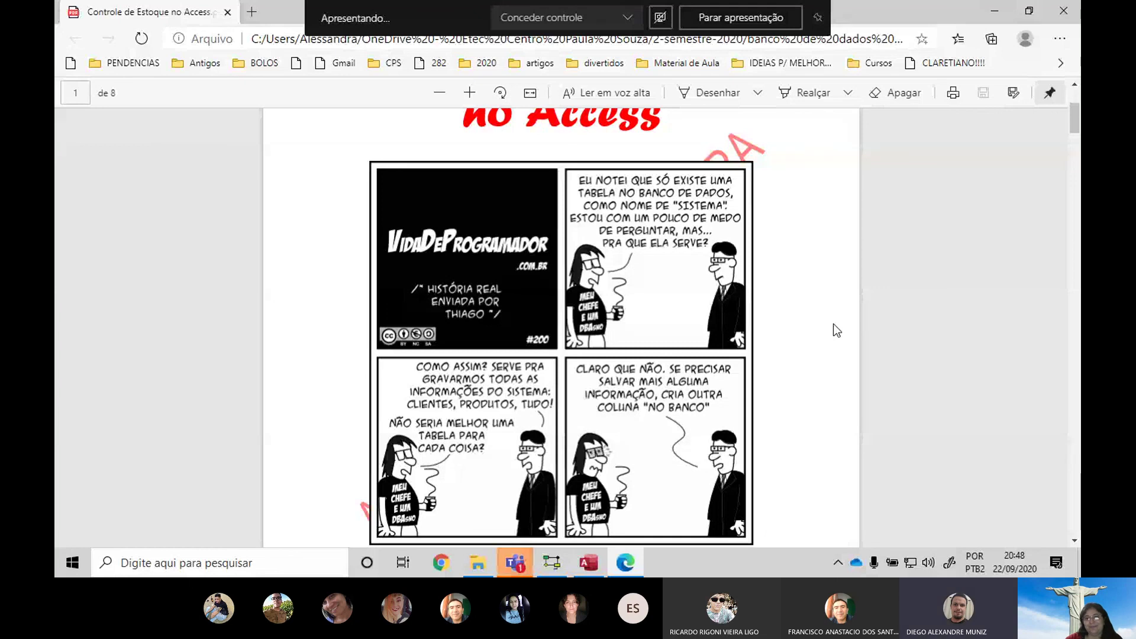
key("alt+Tab")
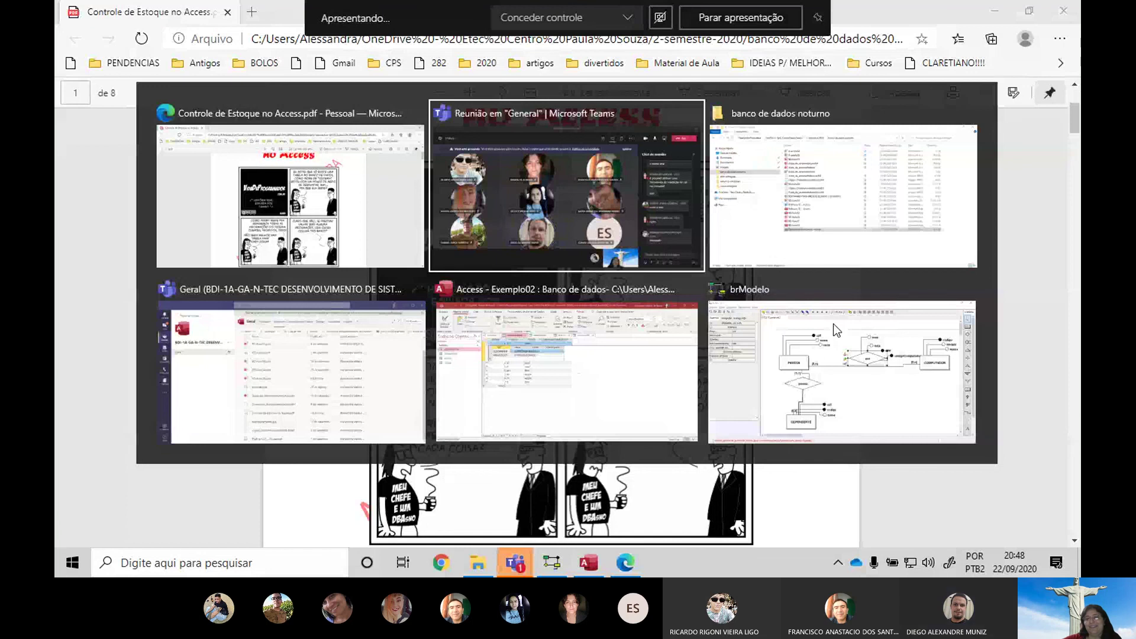
key("alt+Tab")
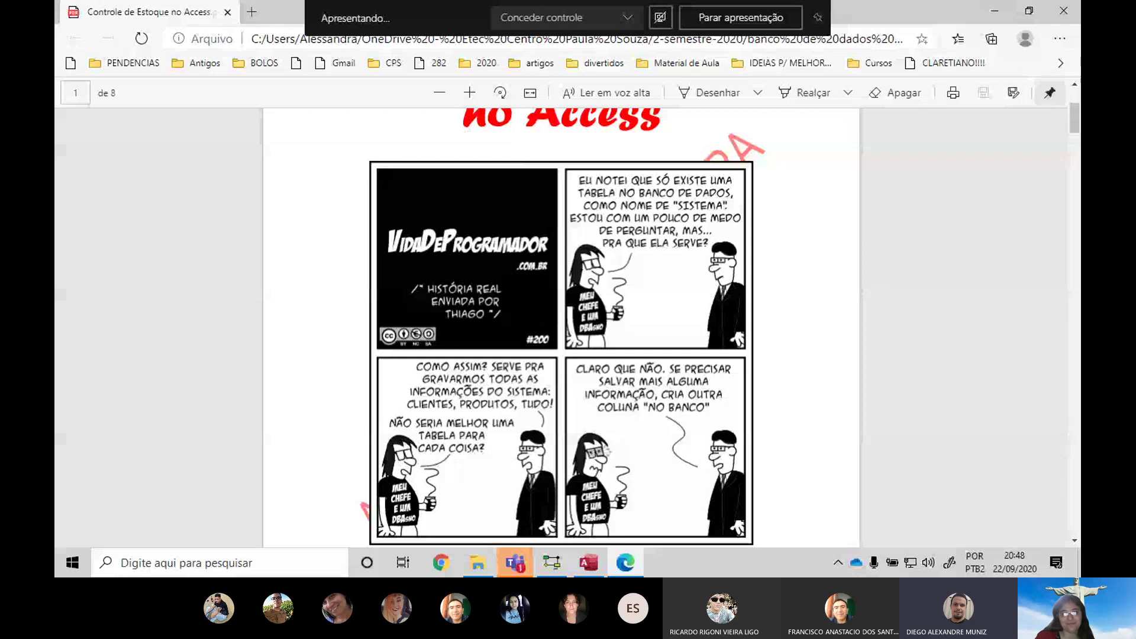
left_click(510, 573)
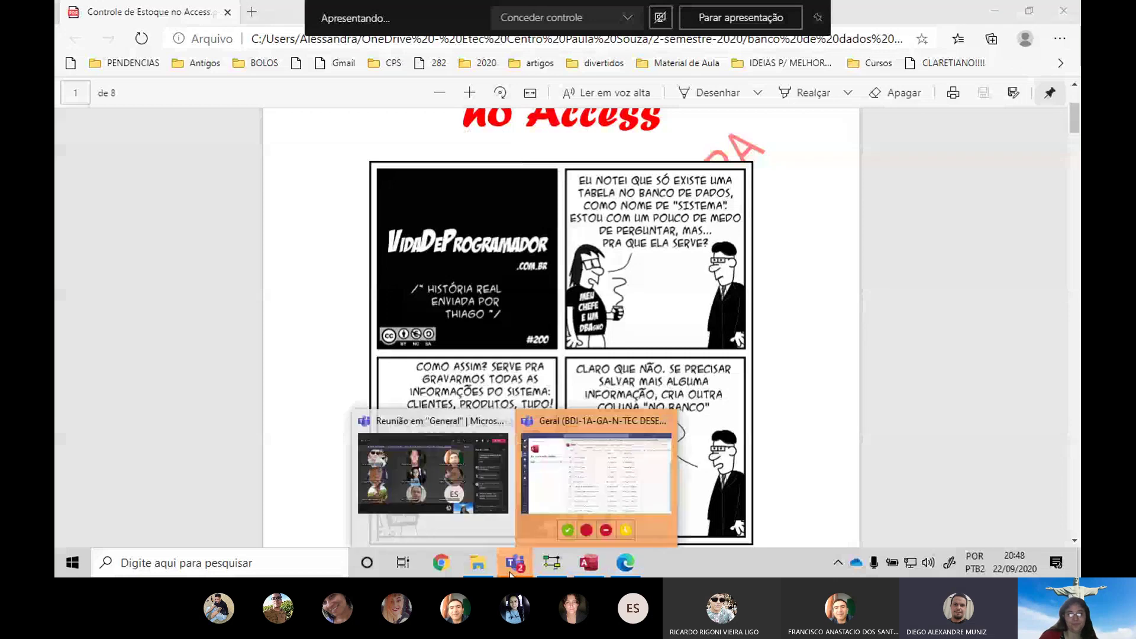
left_click(599, 462)
left_click(999, 17)
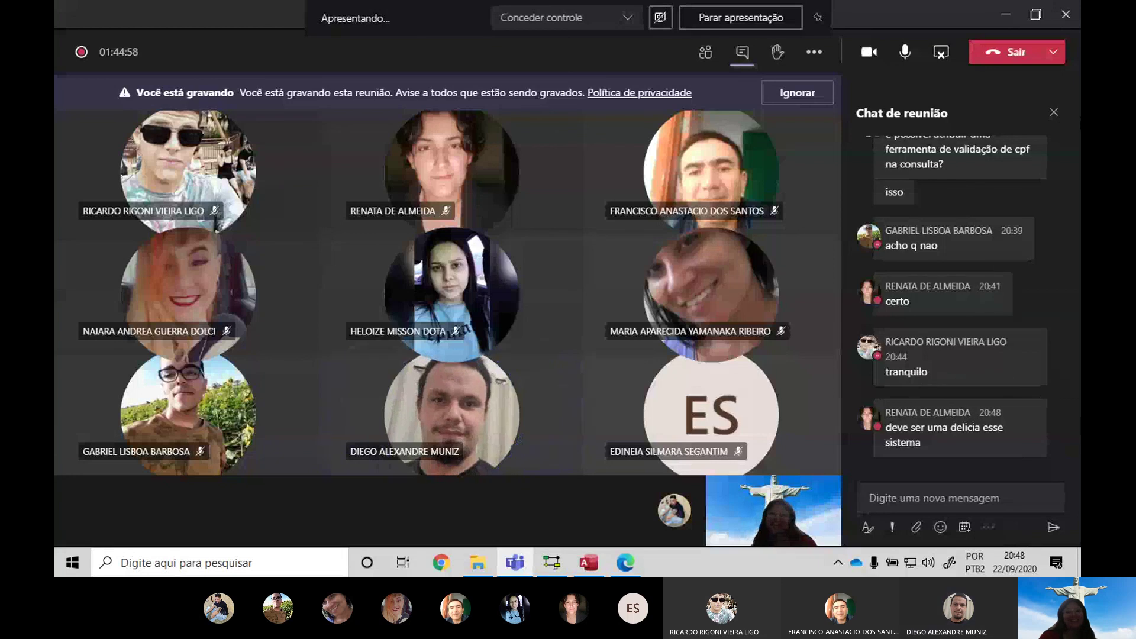
key("alt+Tab")
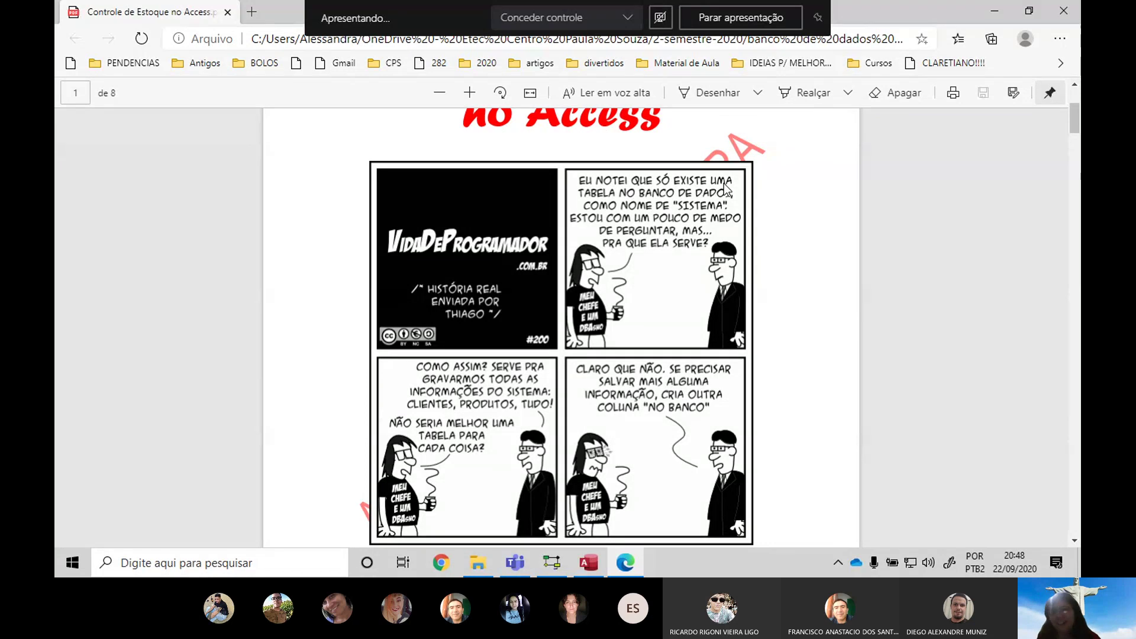
key("alt+Tab")
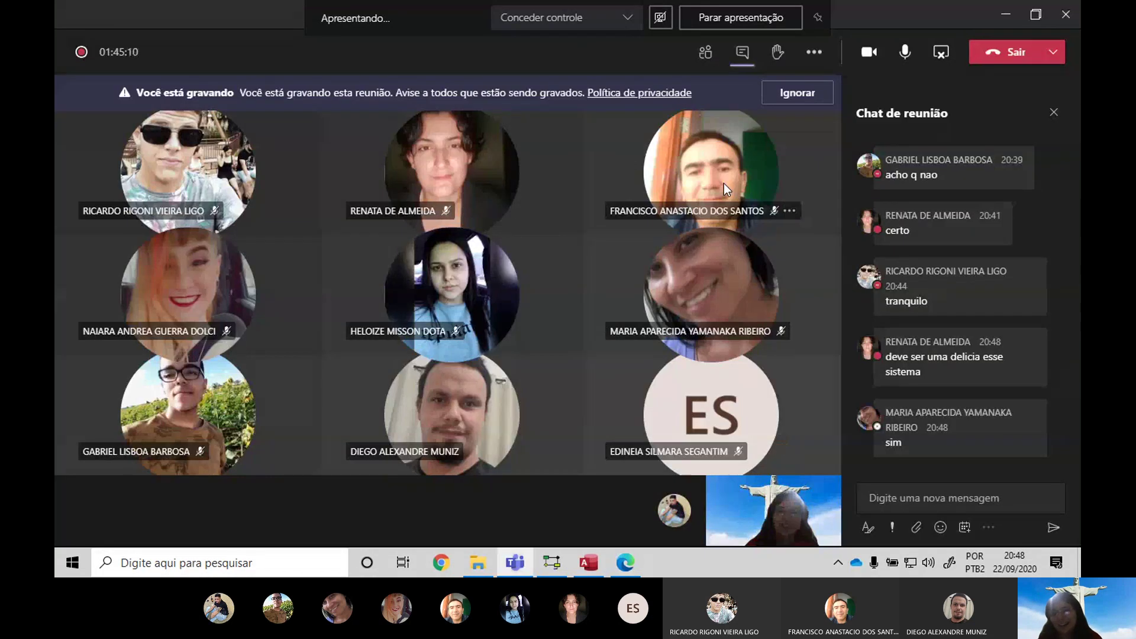
key("alt+Tab")
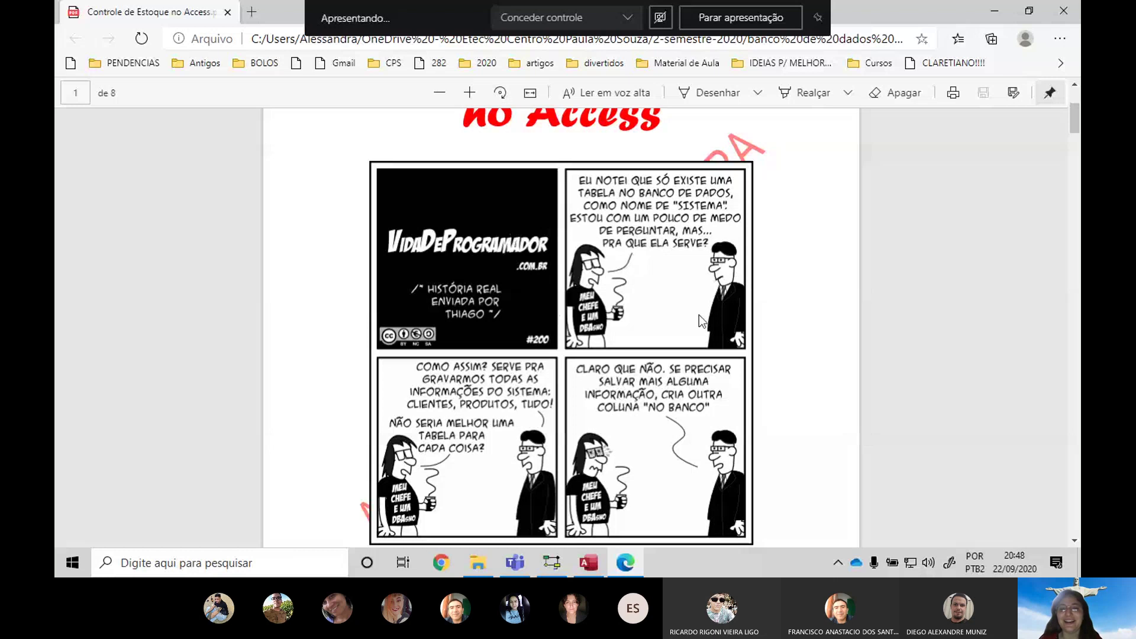
Scroll the PDF to page 2's Passos 1–4 for the Cliente table
scroll(802, 348, "down", 10)
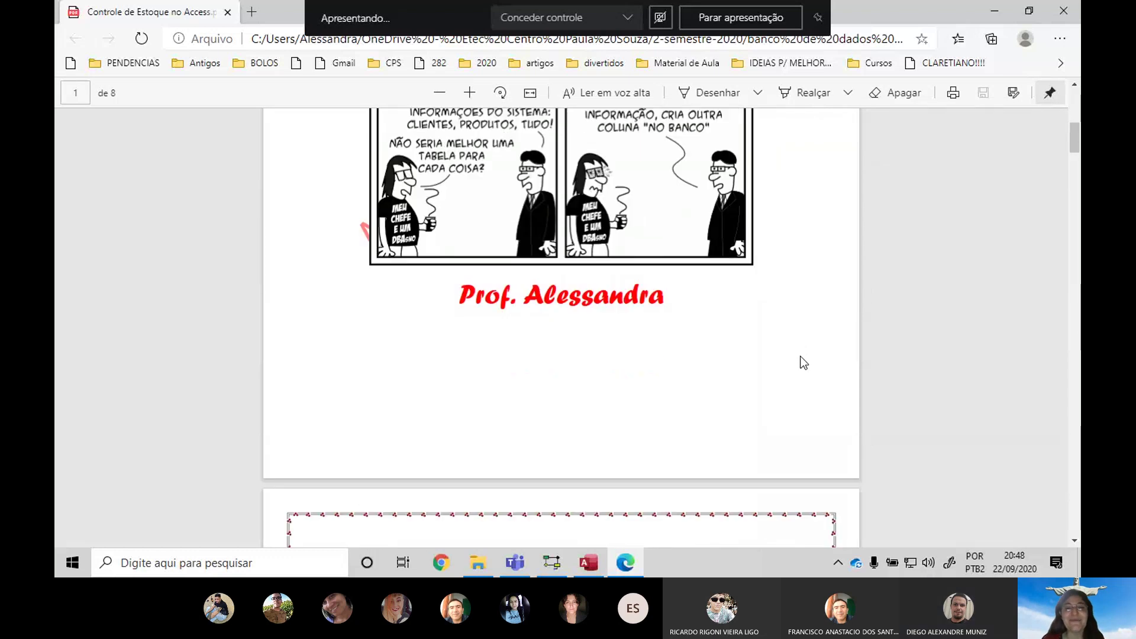
scroll(770, 364, "down", 1)
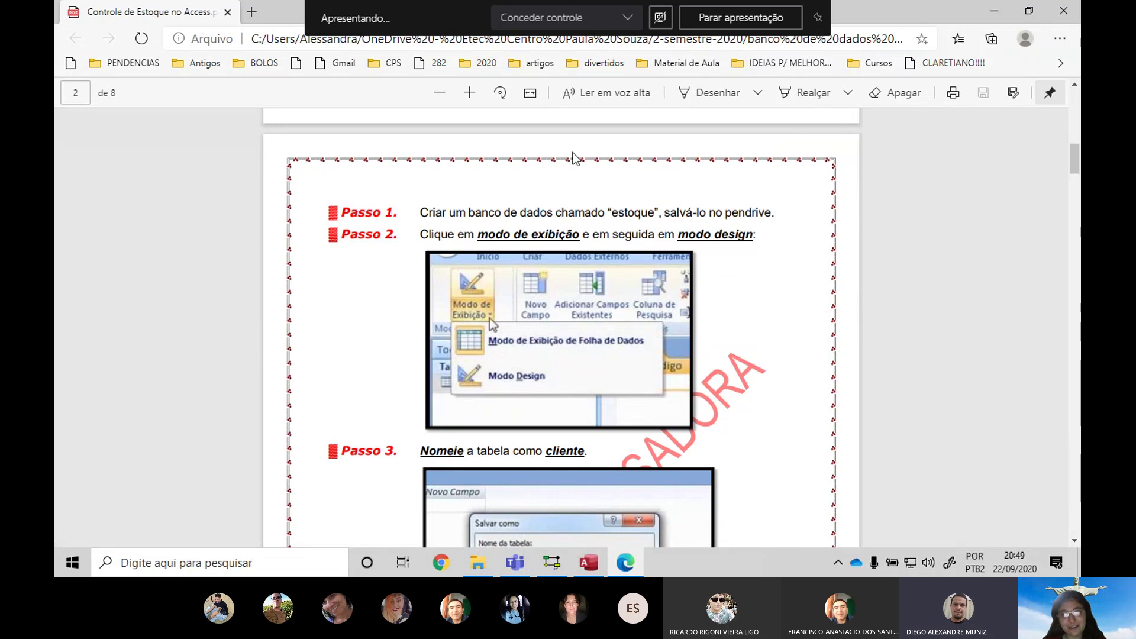
scroll(573, 159, "down", 5)
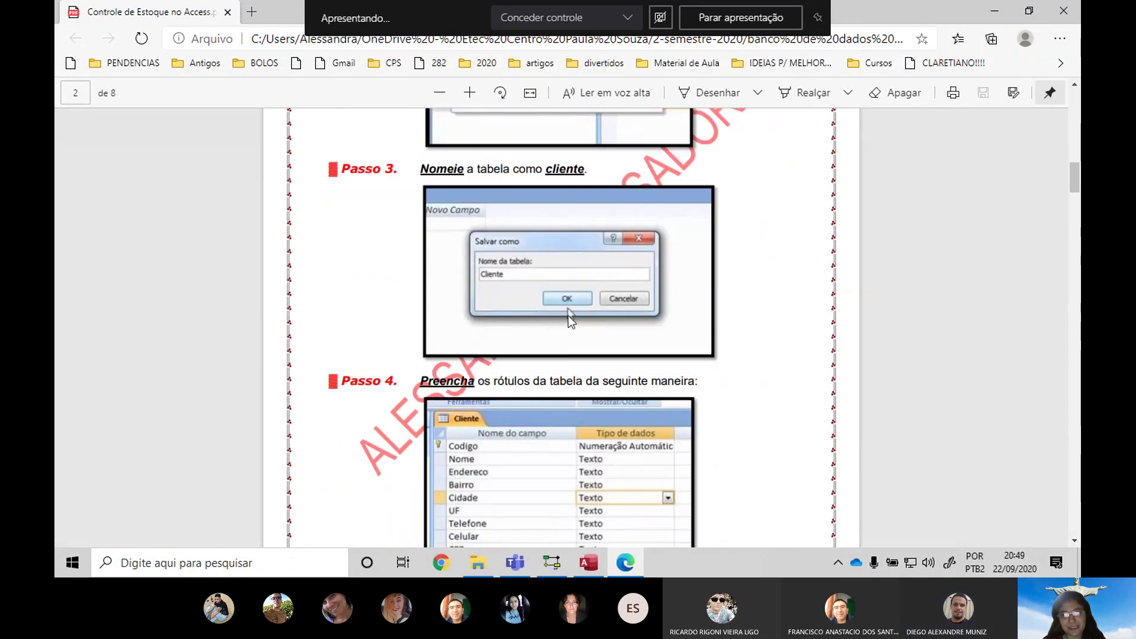